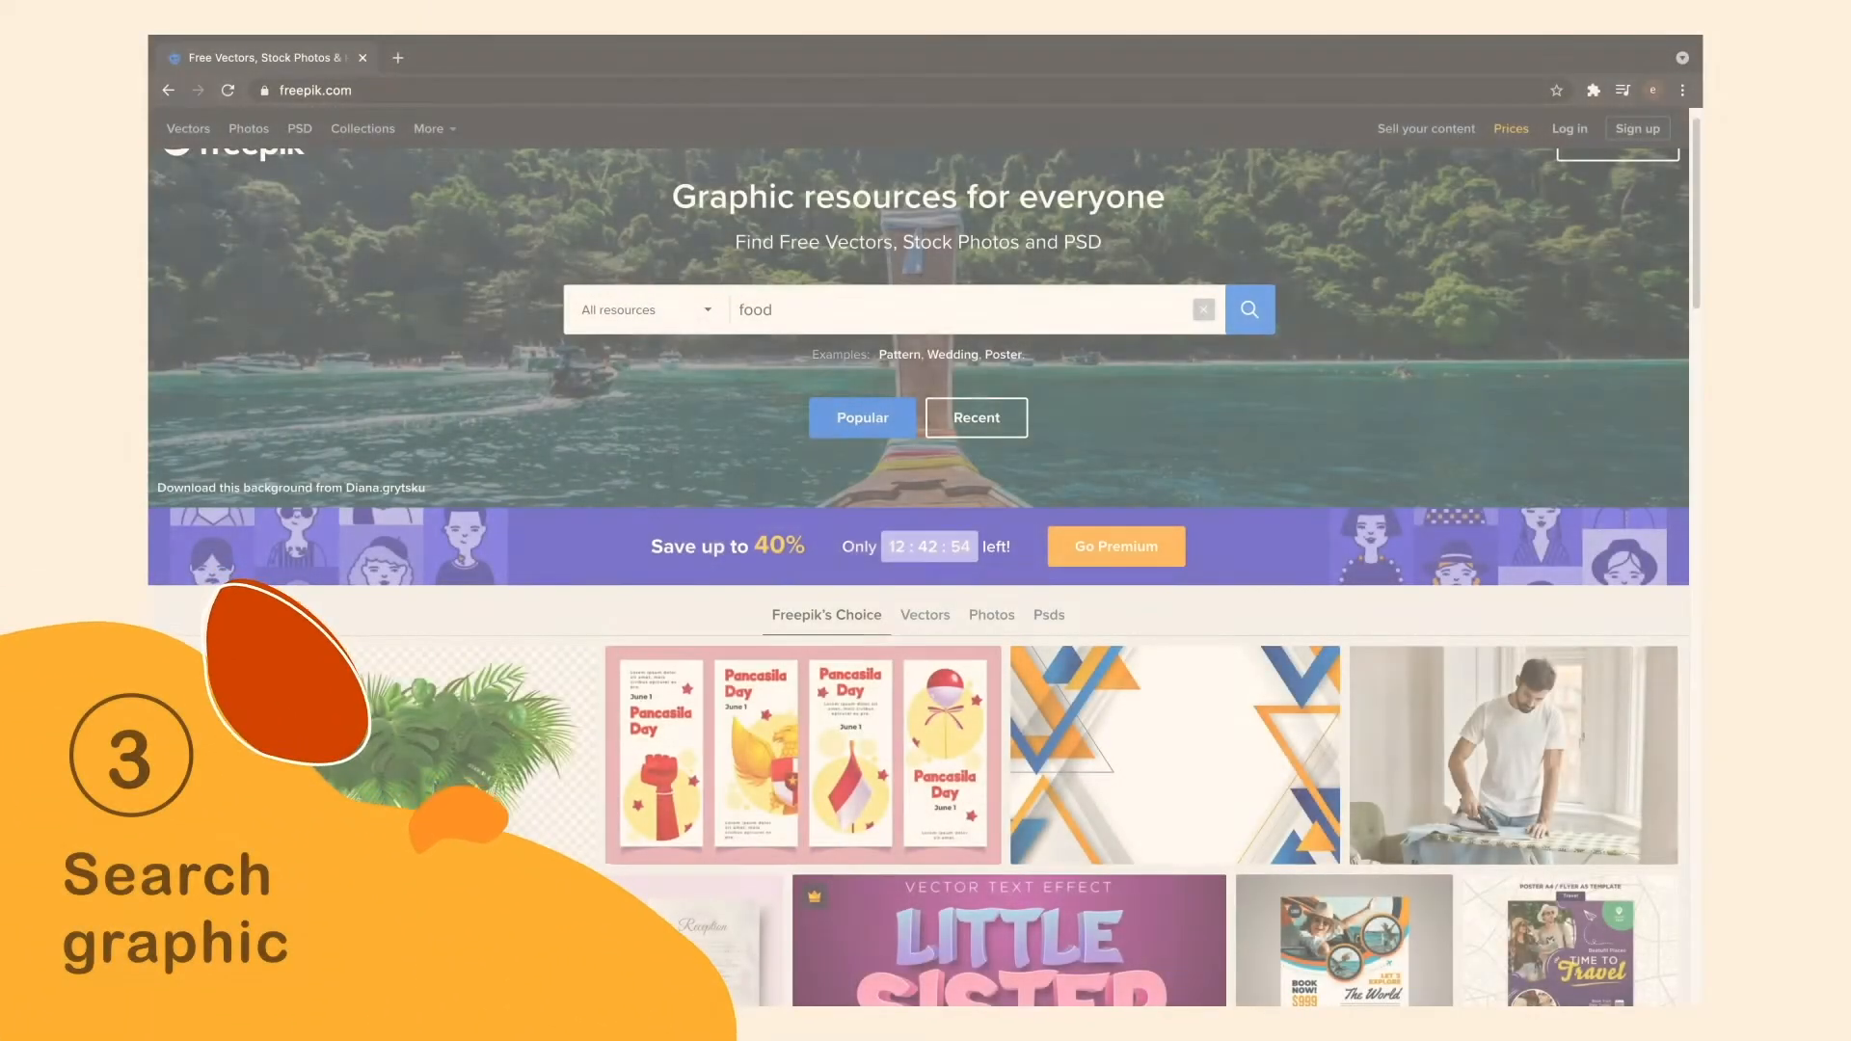
Search Freepik for "food" and open the healthy breakfast meals vector to view it and its related graphics
{"action": "key", "text": "Return"}
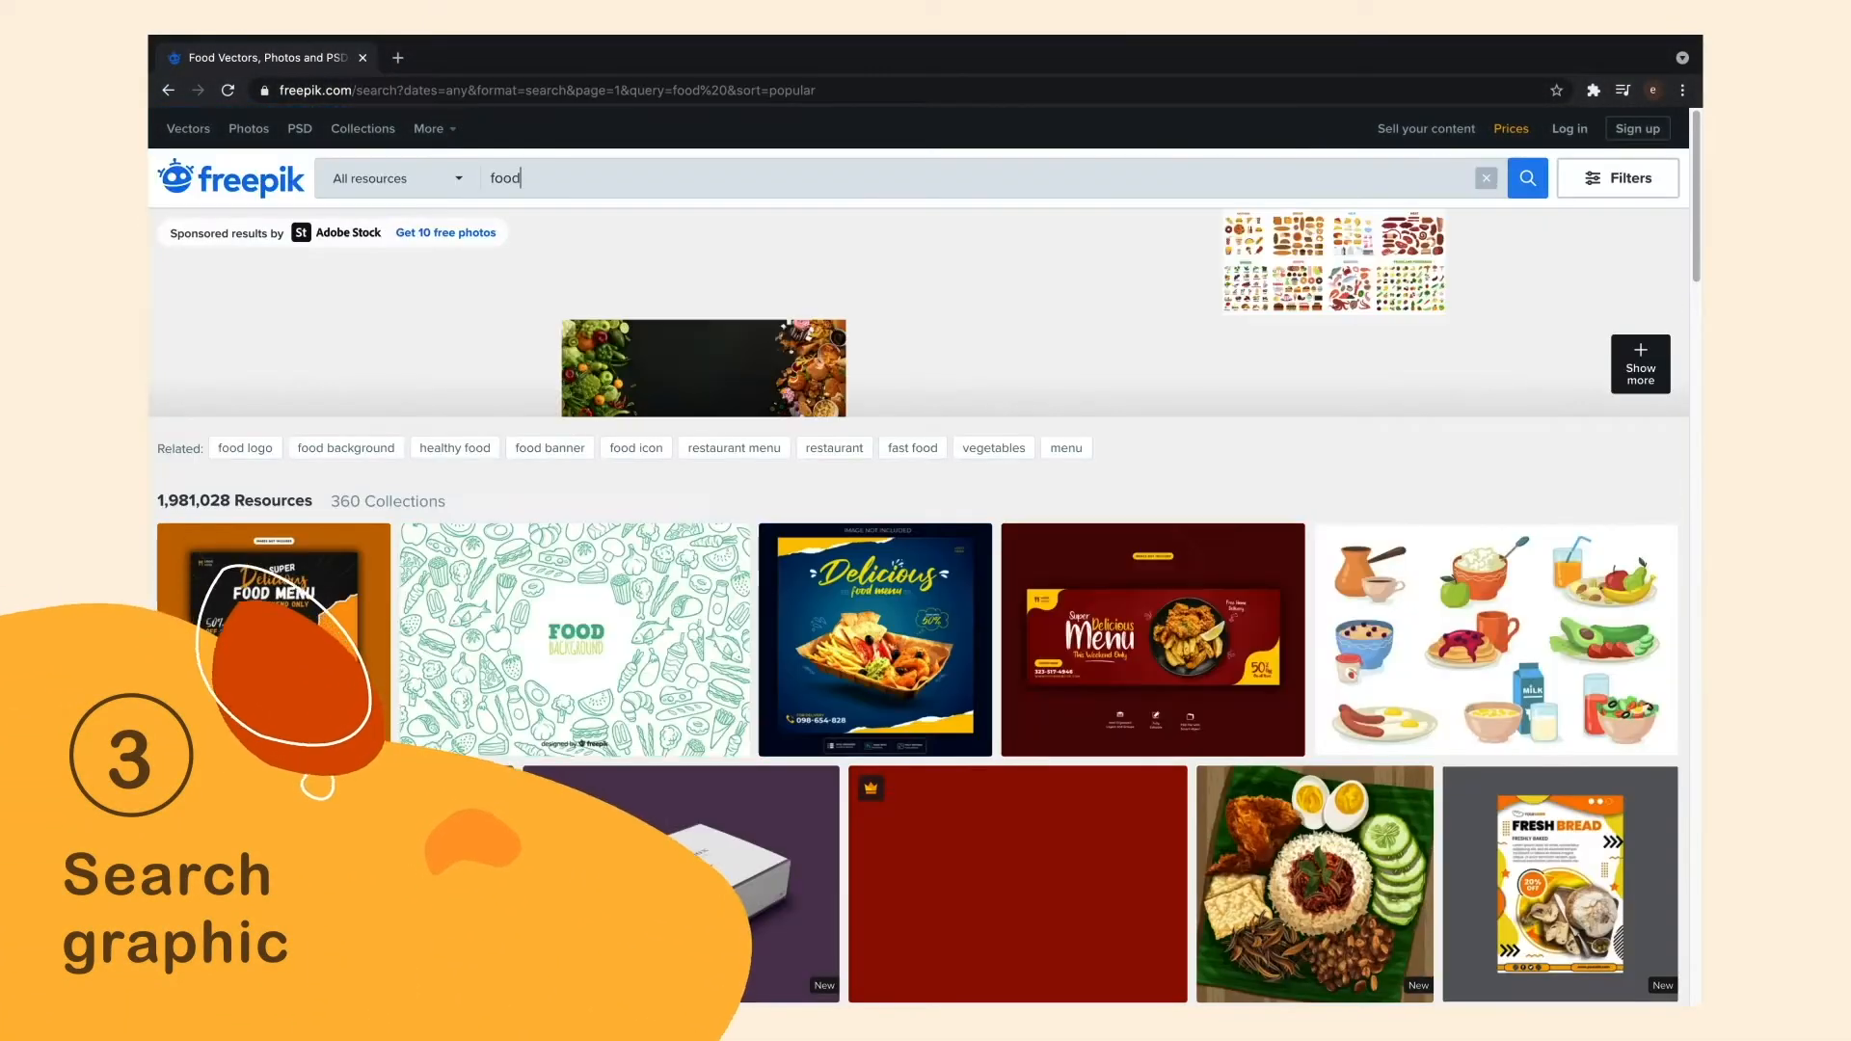
{"action": "scroll", "coordinate": [923, 559], "scroll_direction": "down", "scroll_amount": 2}
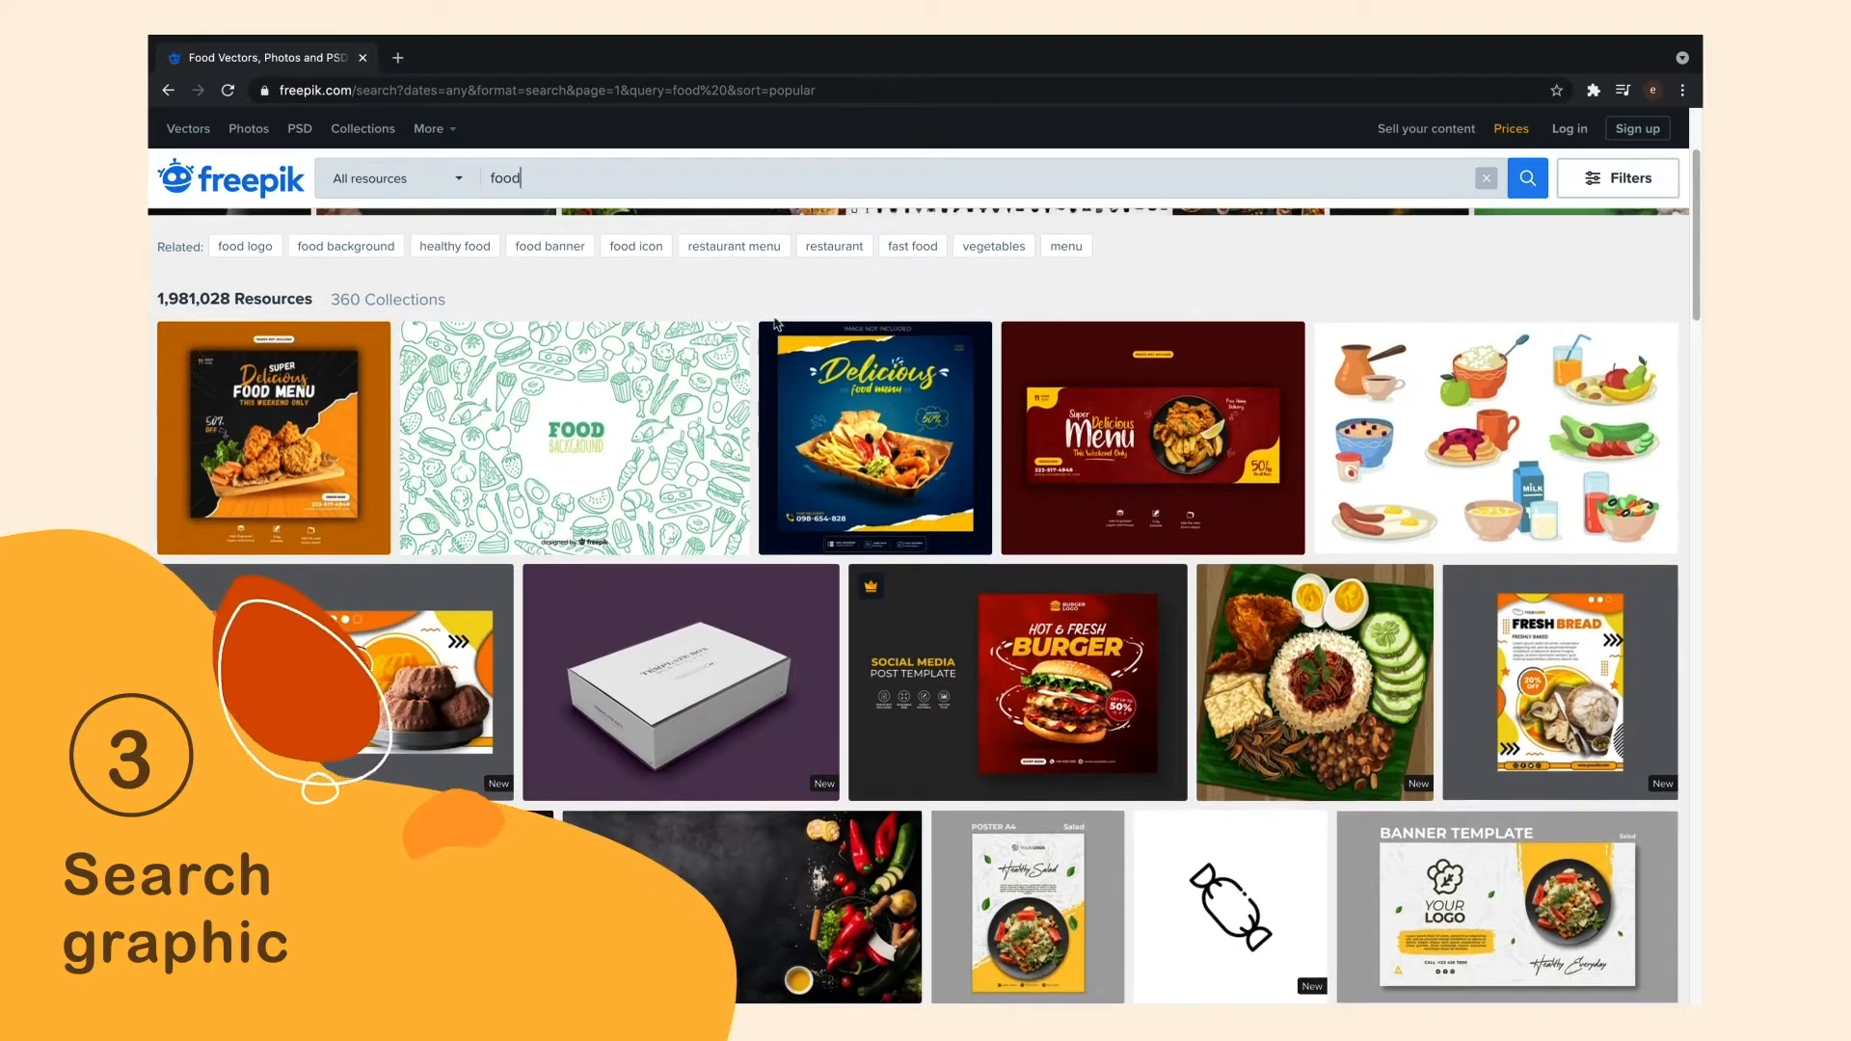
{"action": "left_click", "coordinate": [1388, 431]}
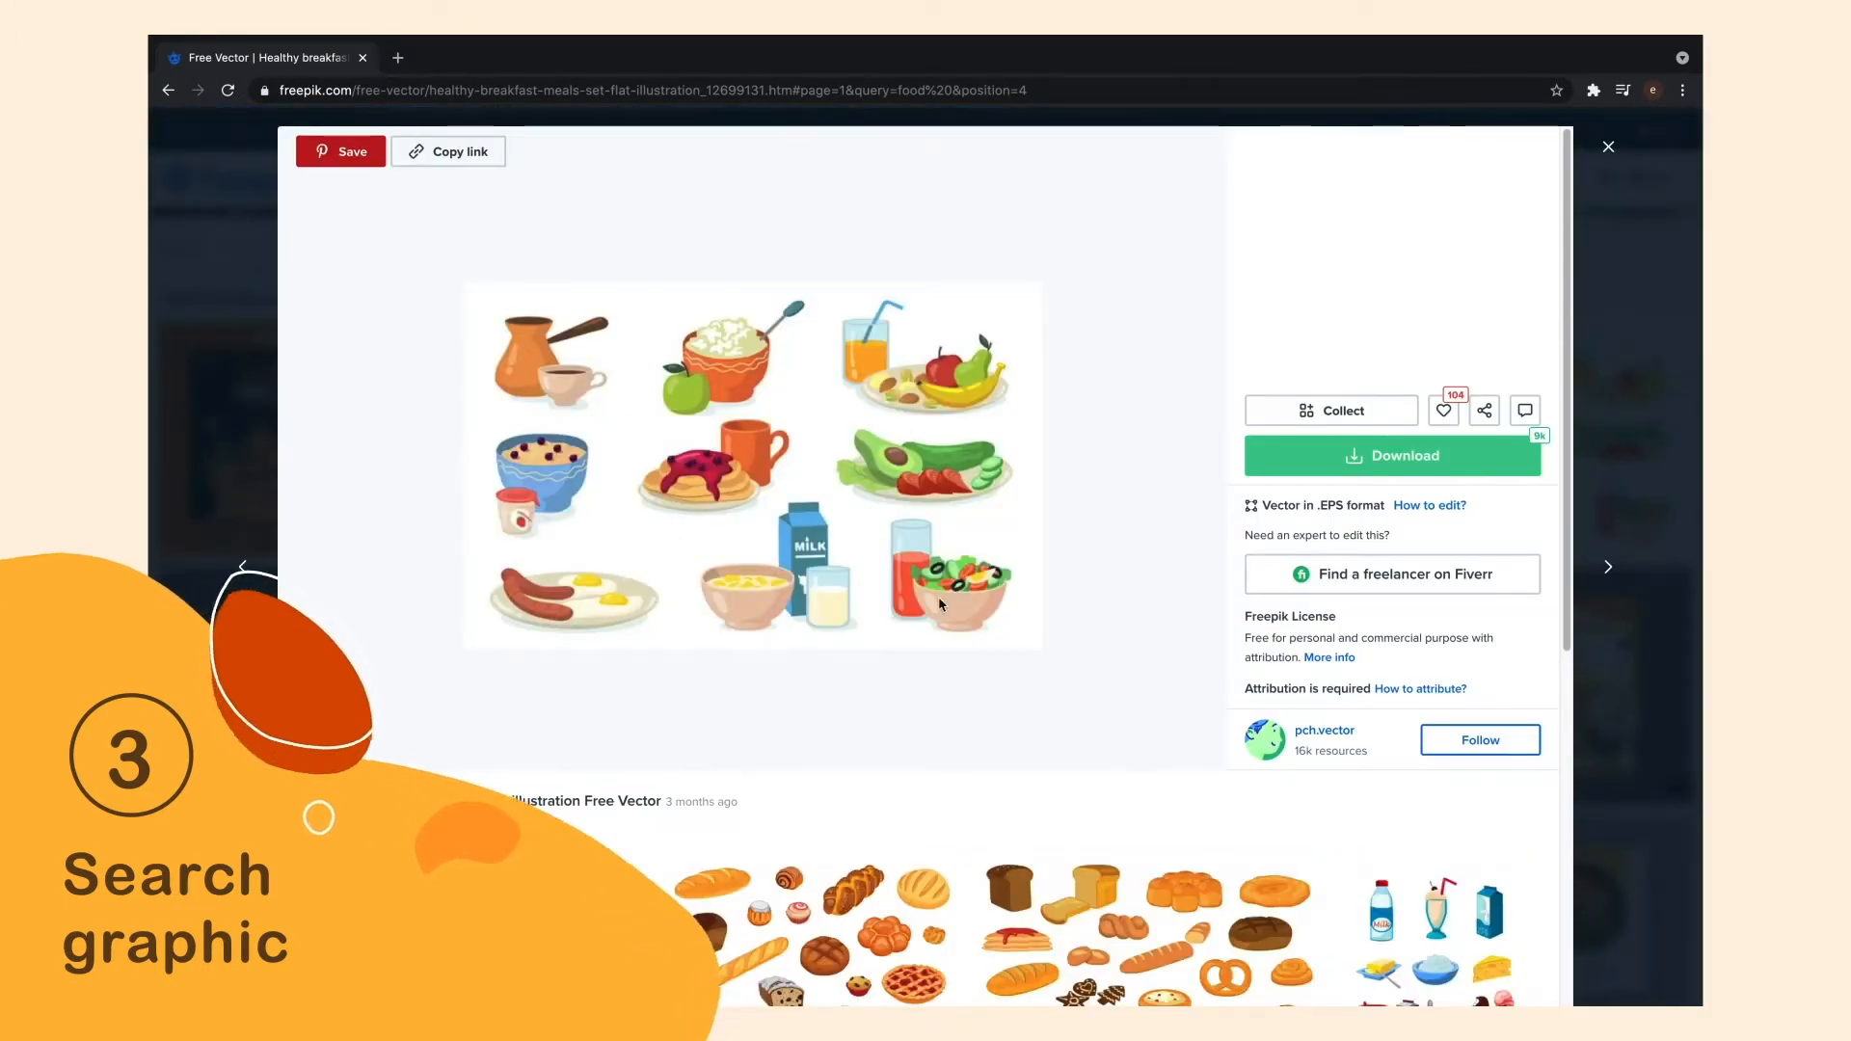
{"action": "scroll", "coordinate": [940, 606], "scroll_direction": "down", "scroll_amount": 3}
{"action": "scroll", "coordinate": [940, 606], "scroll_direction": "down", "scroll_amount": 4}
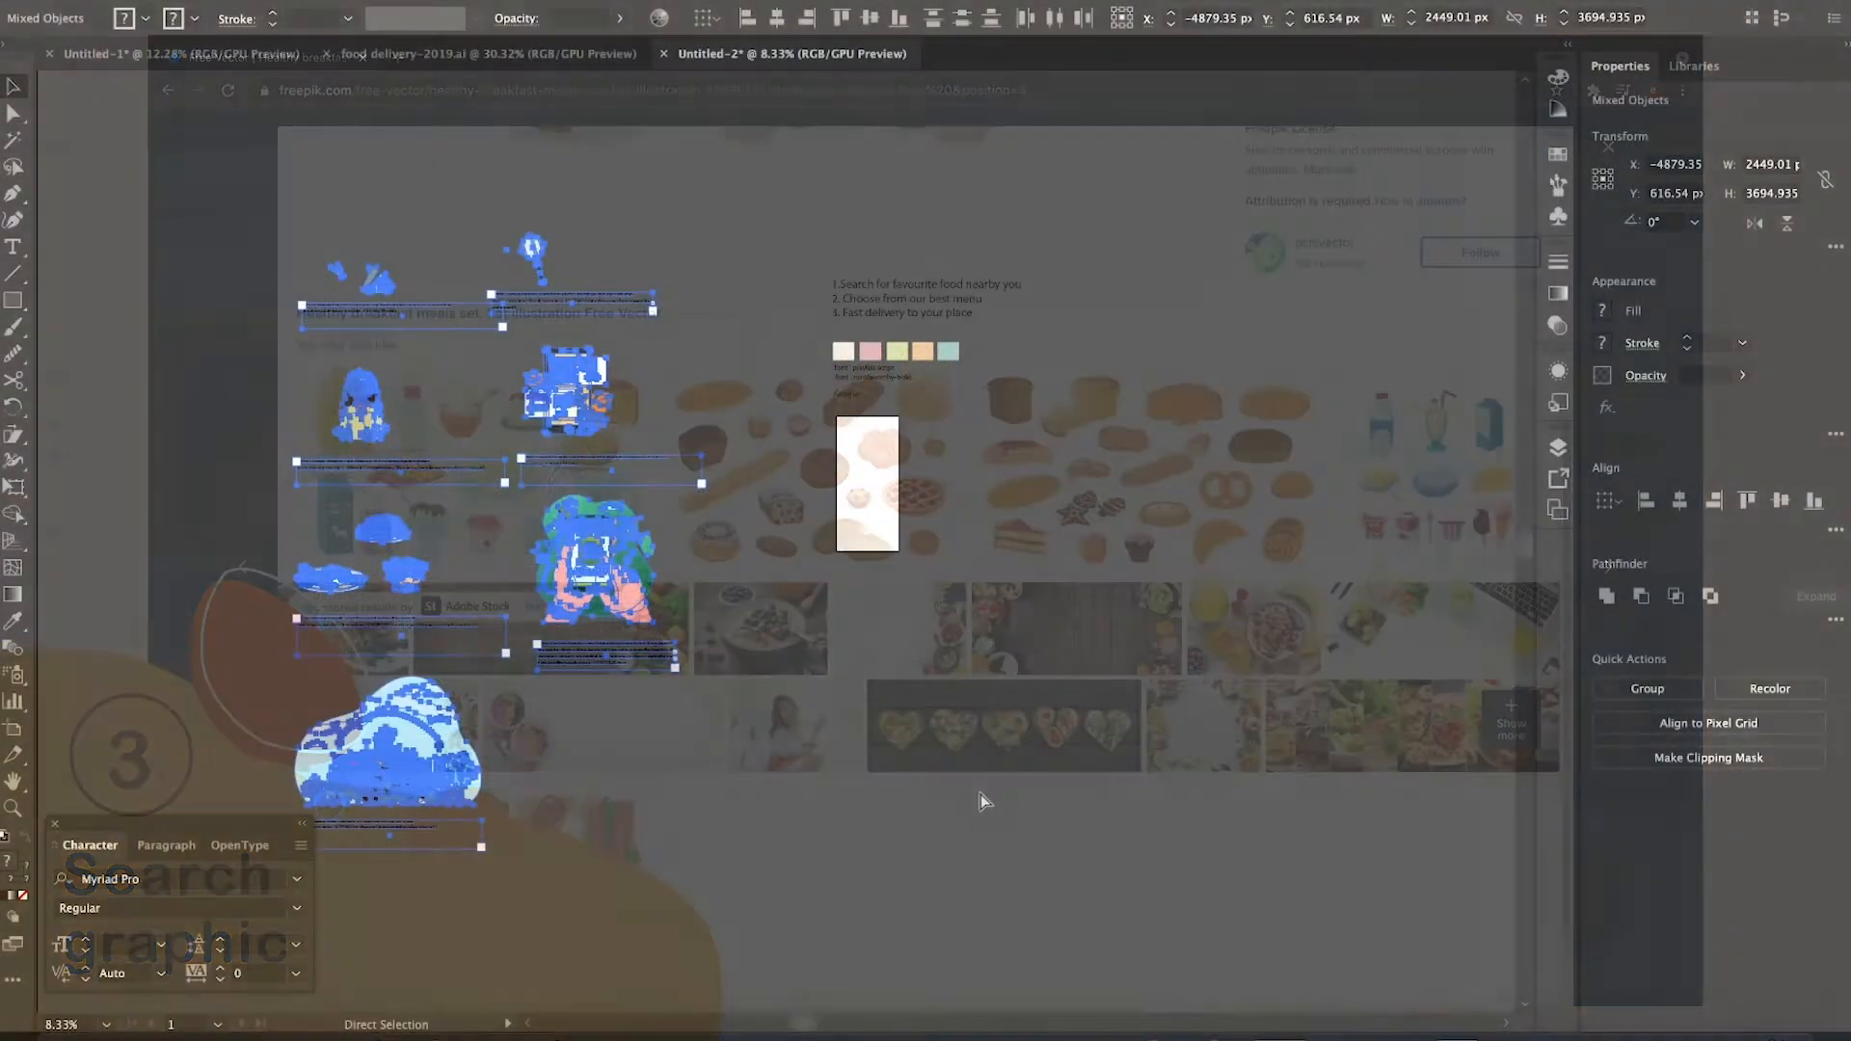
Switch to Illustrator and review the collected illustrations, slogan text, colour swatches, font notes and foodie text around the artboard
{"action": "key", "text": "ctrl+="}
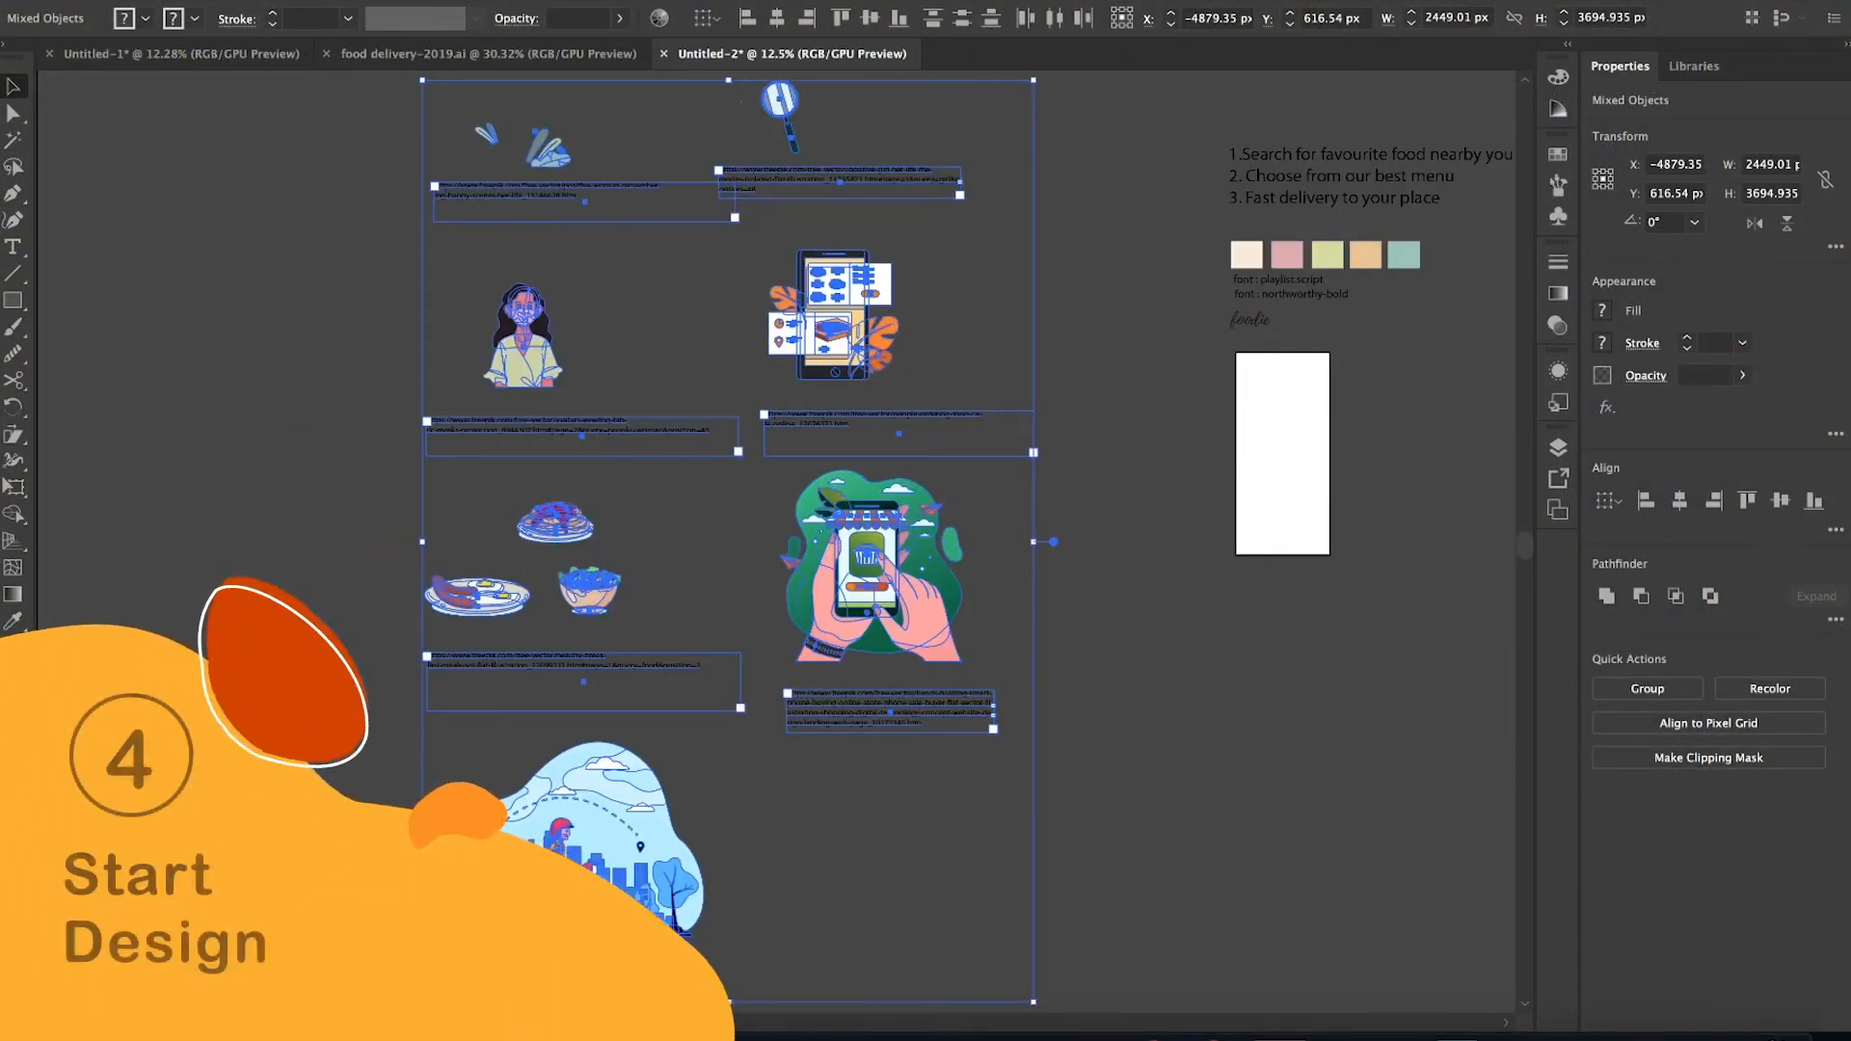
{"action": "left_click", "coordinate": [1211, 771]}
{"action": "scroll", "coordinate": [964, 617], "scroll_direction": "up", "scroll_amount": 2}
{"action": "scroll", "coordinate": [964, 617], "scroll_direction": "right", "scroll_amount": 2}
{"action": "scroll", "coordinate": [918, 576], "scroll_direction": "right", "scroll_amount": 5}
{"action": "scroll", "coordinate": [917, 576], "scroll_direction": "up", "scroll_amount": 2}
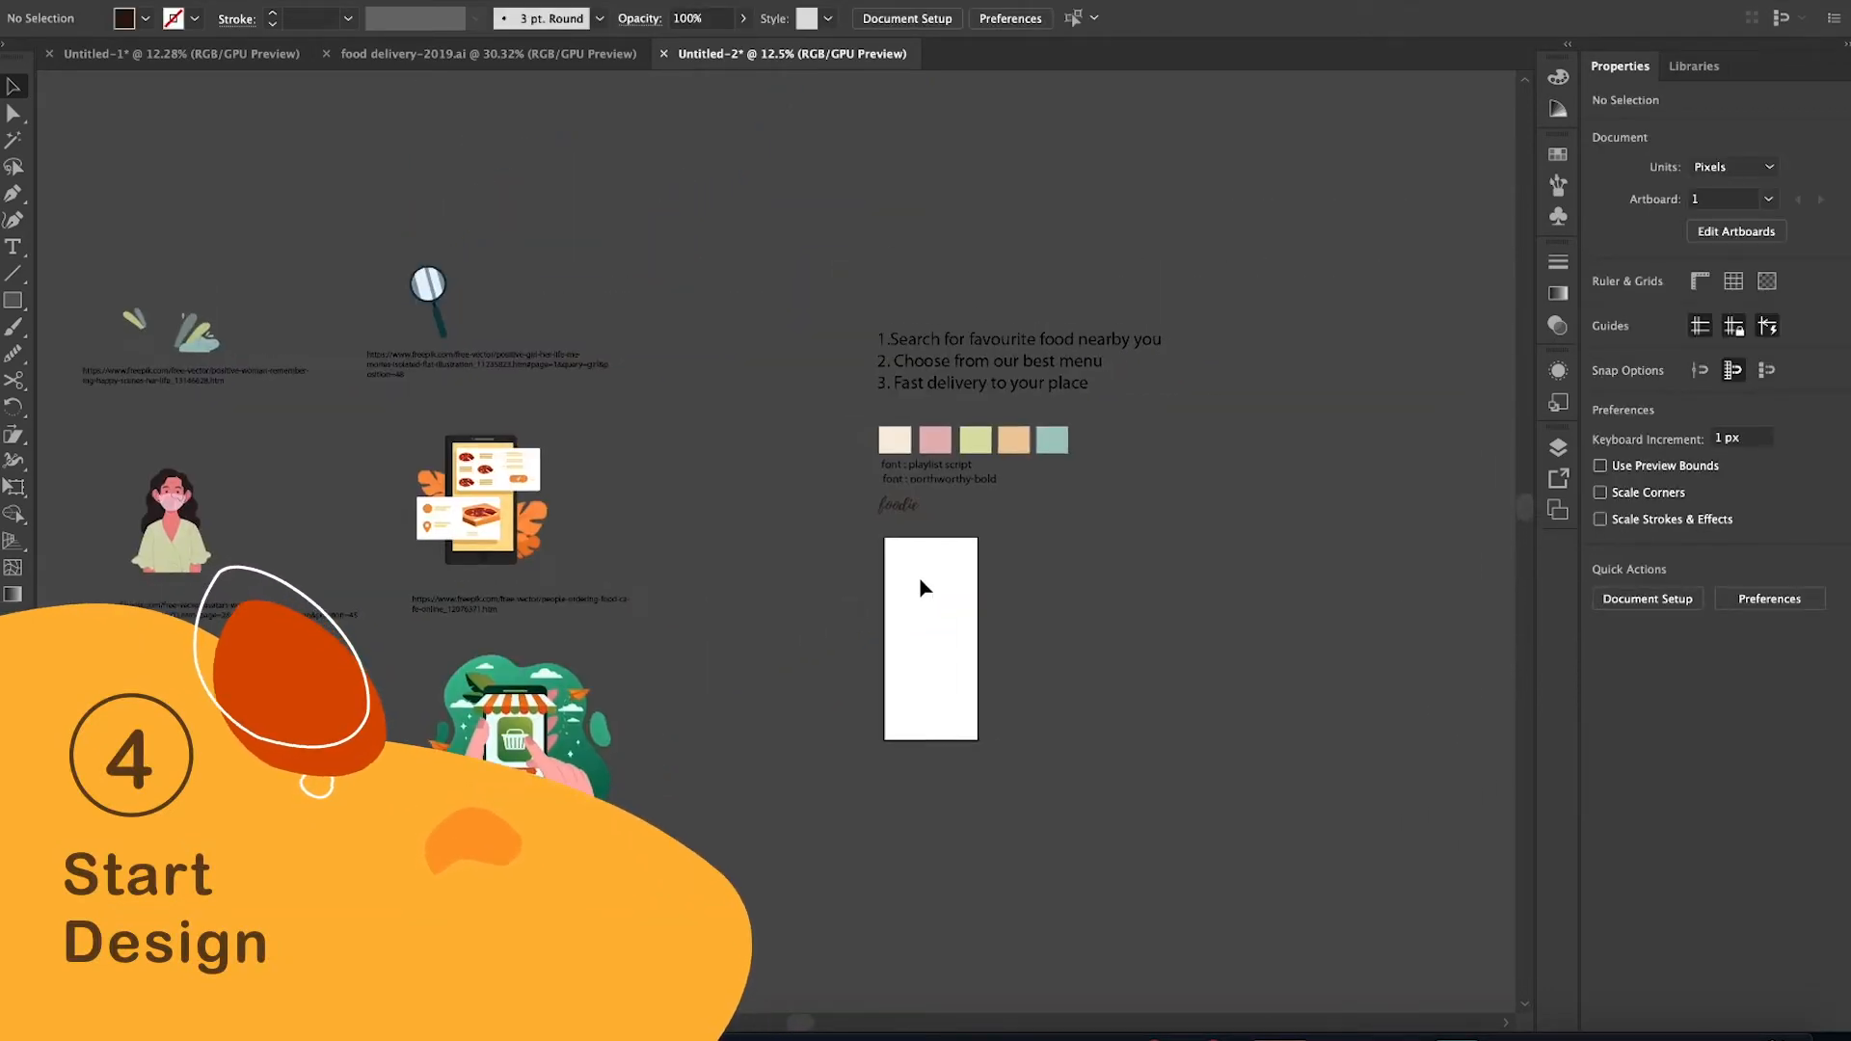
{"action": "scroll", "coordinate": [918, 575], "scroll_direction": "up", "scroll_amount": 3}
{"action": "left_click_drag", "start_coordinate": [1366, 352], "coordinate": [1367, 353]}
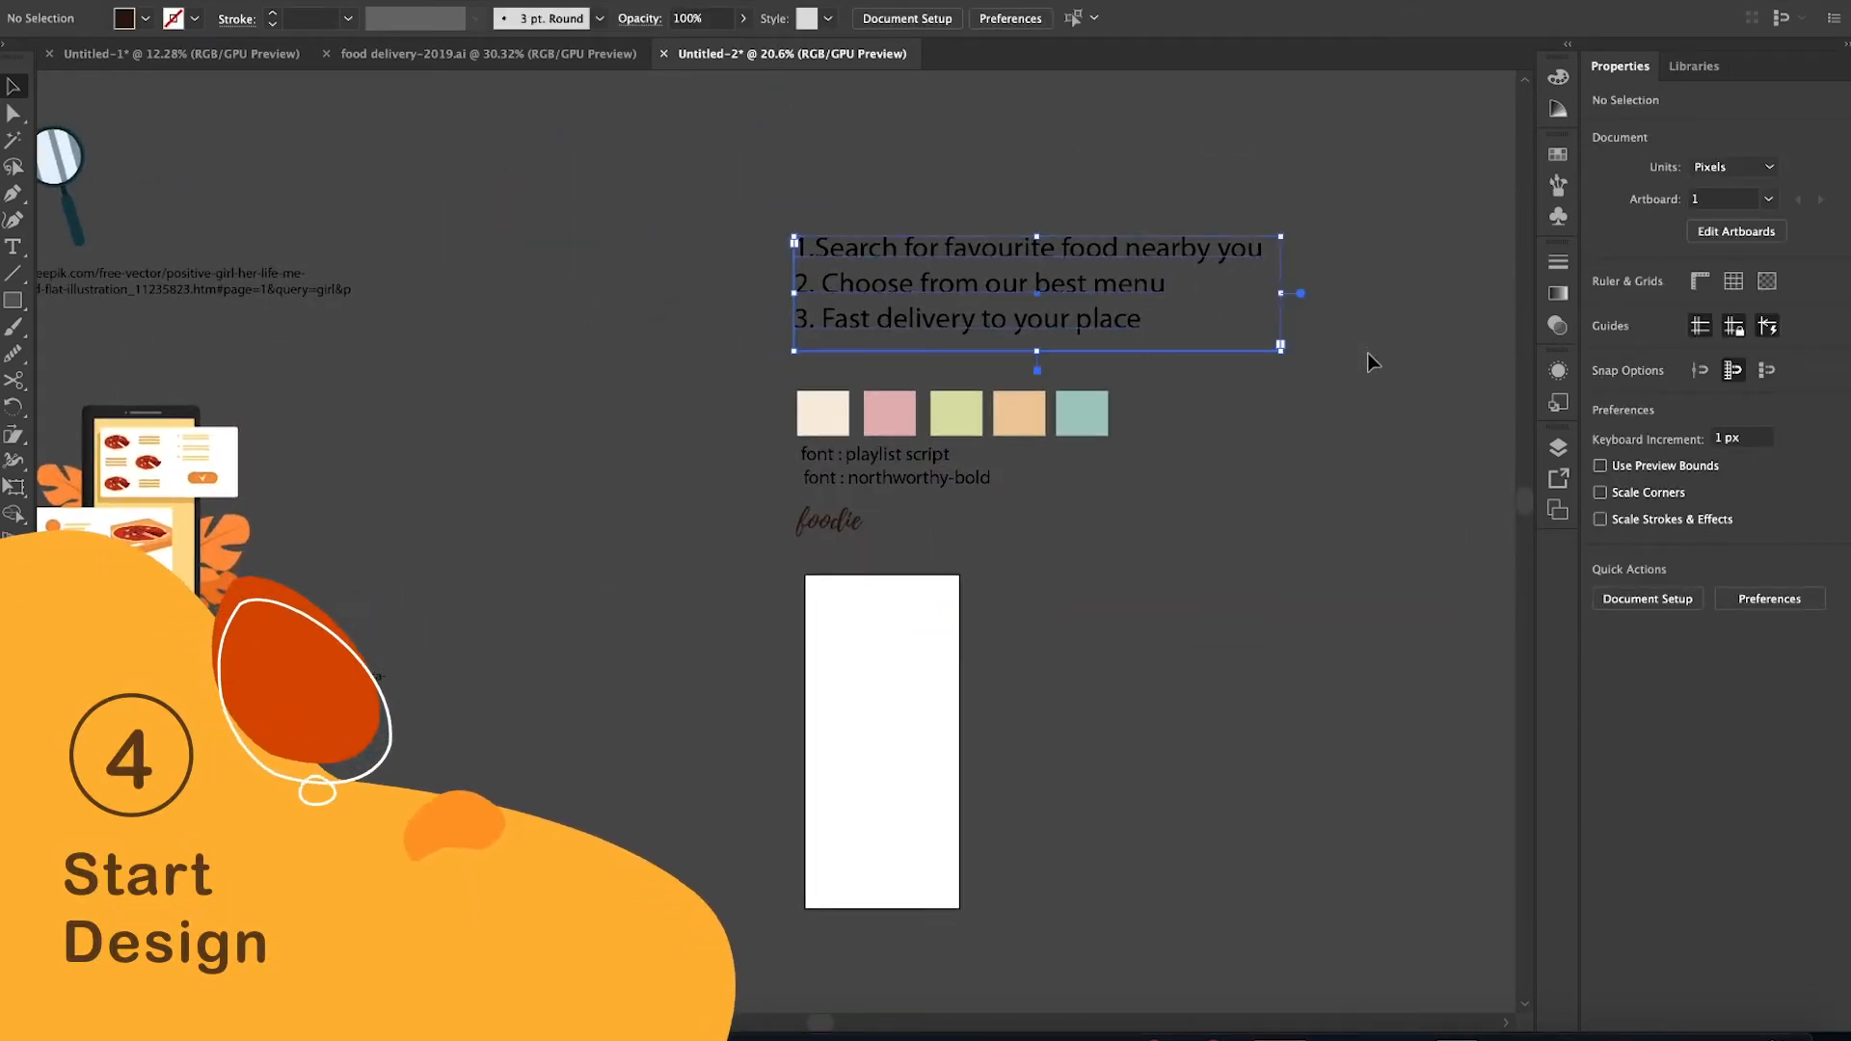
{"action": "left_click", "coordinate": [1231, 479]}
{"action": "scroll", "coordinate": [1231, 479], "scroll_direction": "up", "scroll_amount": 2}
{"action": "left_click_drag", "start_coordinate": [1210, 389], "coordinate": [665, 432]}
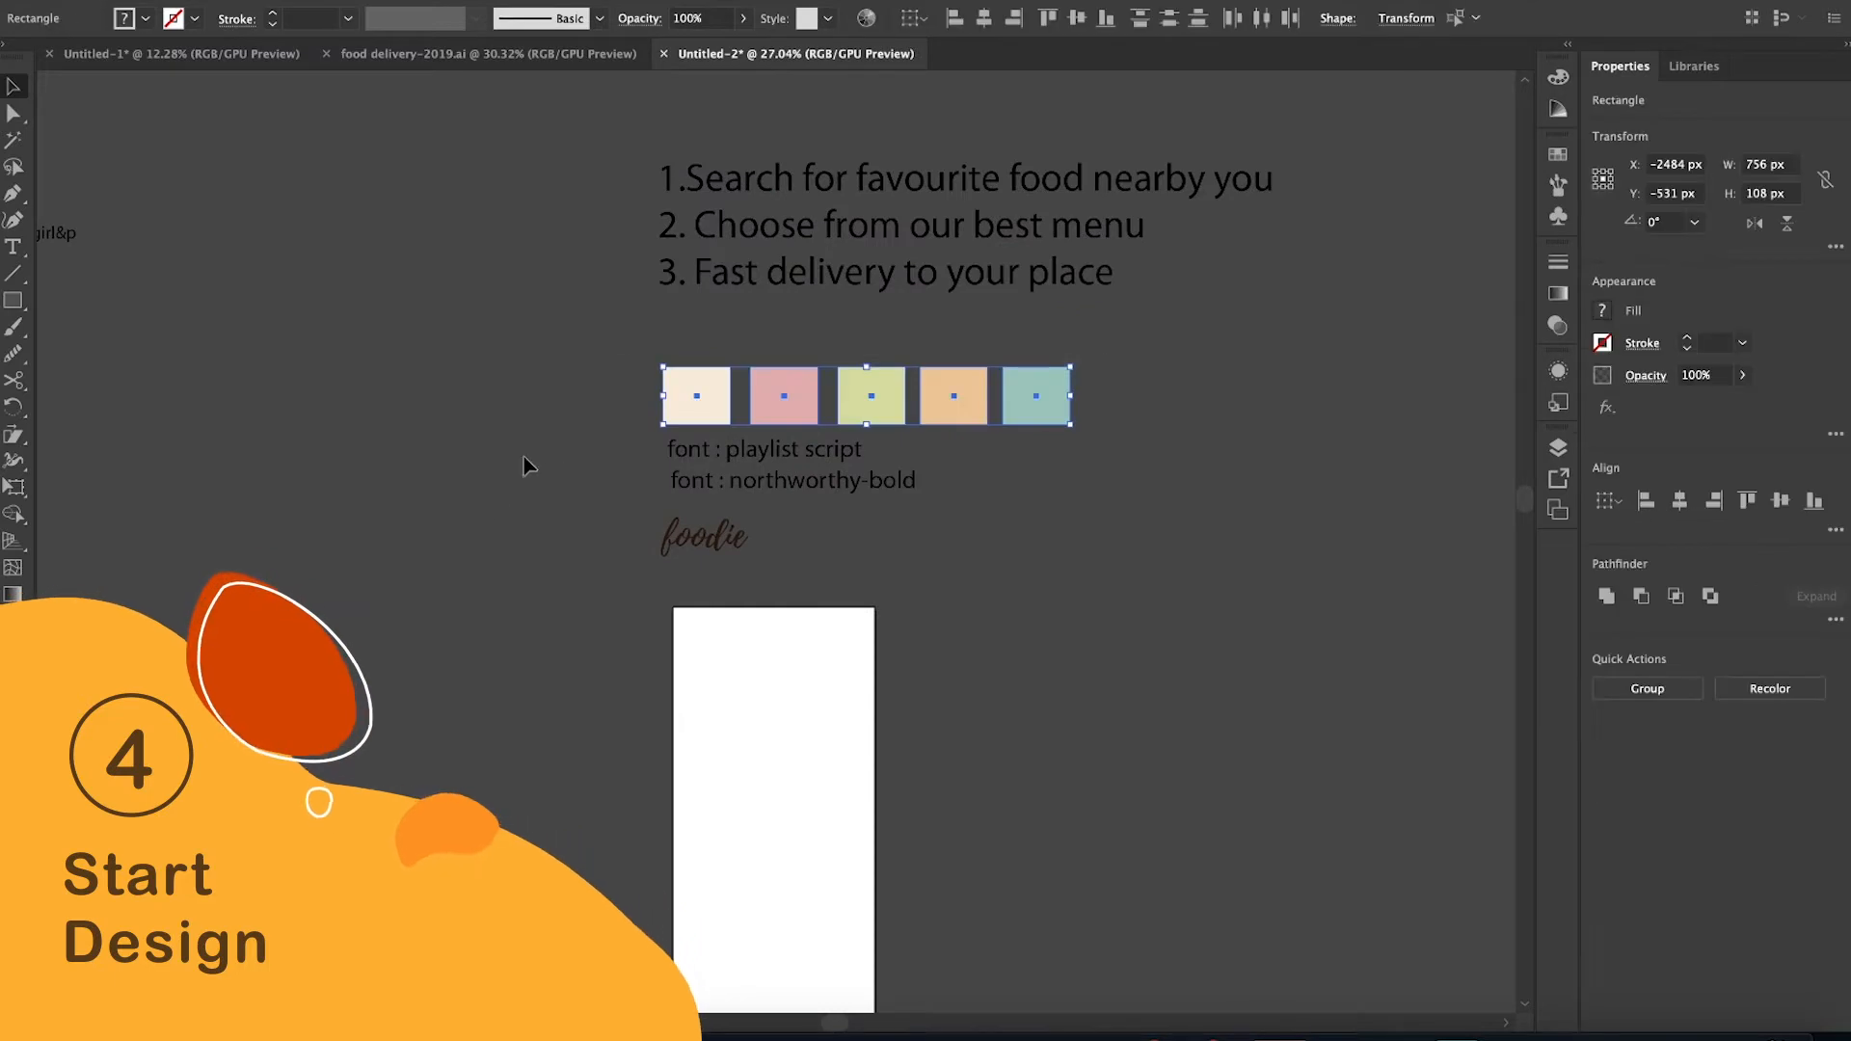
{"action": "left_click_drag", "start_coordinate": [954, 504], "coordinate": [742, 557]}
{"action": "scroll", "coordinate": [841, 579], "scroll_direction": "down", "scroll_amount": 4}
{"action": "scroll", "coordinate": [841, 578], "scroll_direction": "left", "scroll_amount": 2}
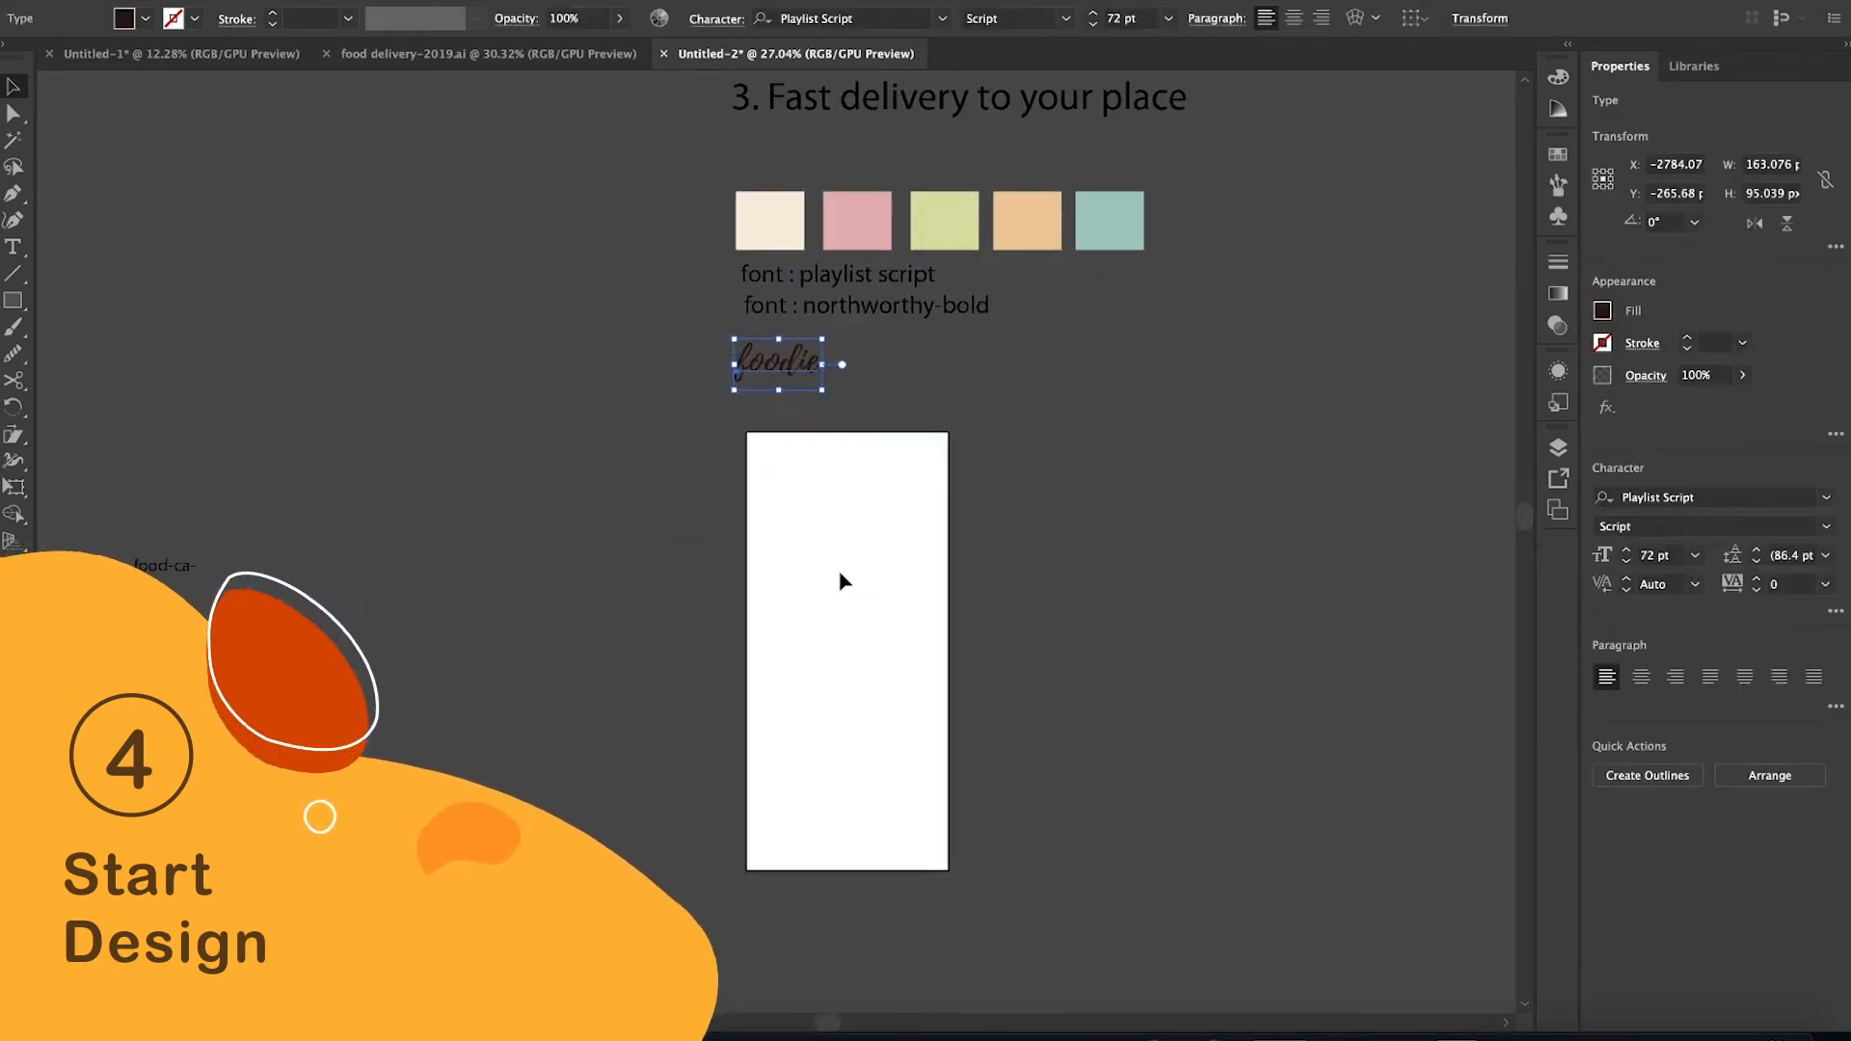
Check the artboard's width and height in its options
{"action": "double_click", "coordinate": [11, 729]}
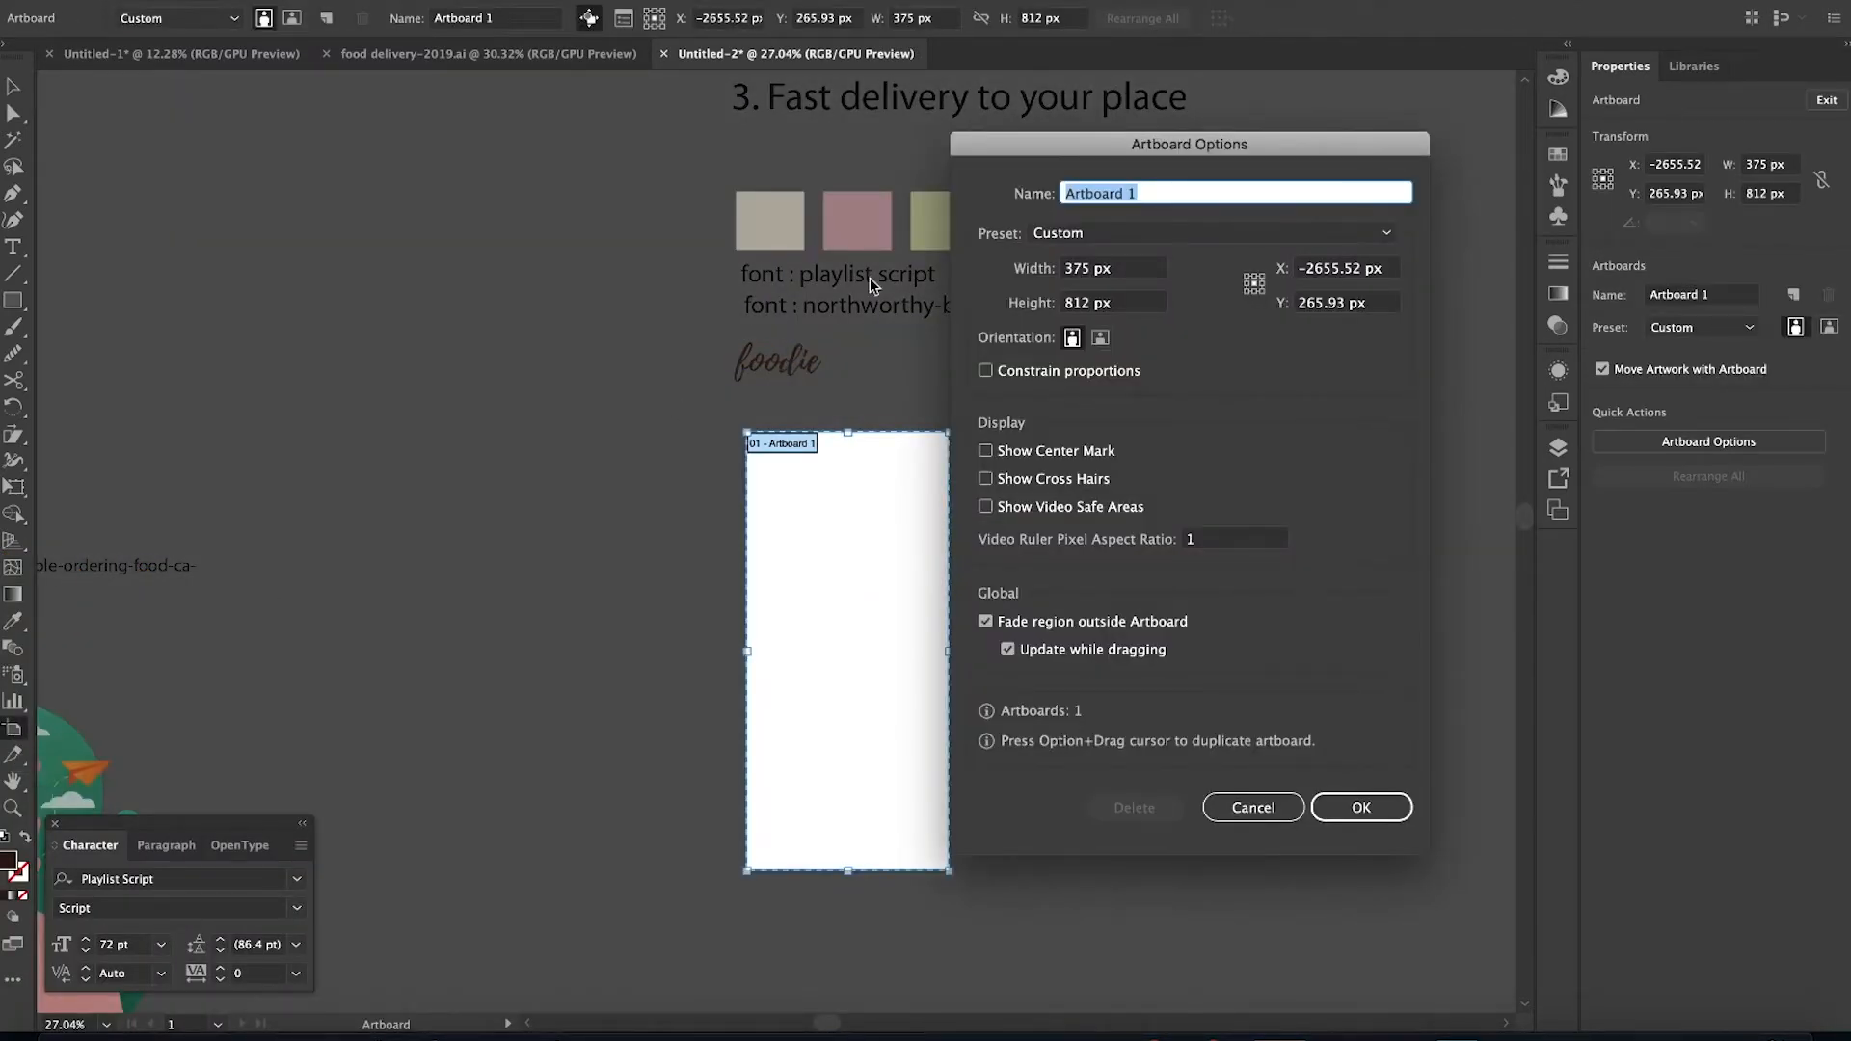
{"action": "left_click_drag", "start_coordinate": [1126, 262], "coordinate": [1049, 307]}
{"action": "left_click", "coordinate": [1359, 806]}
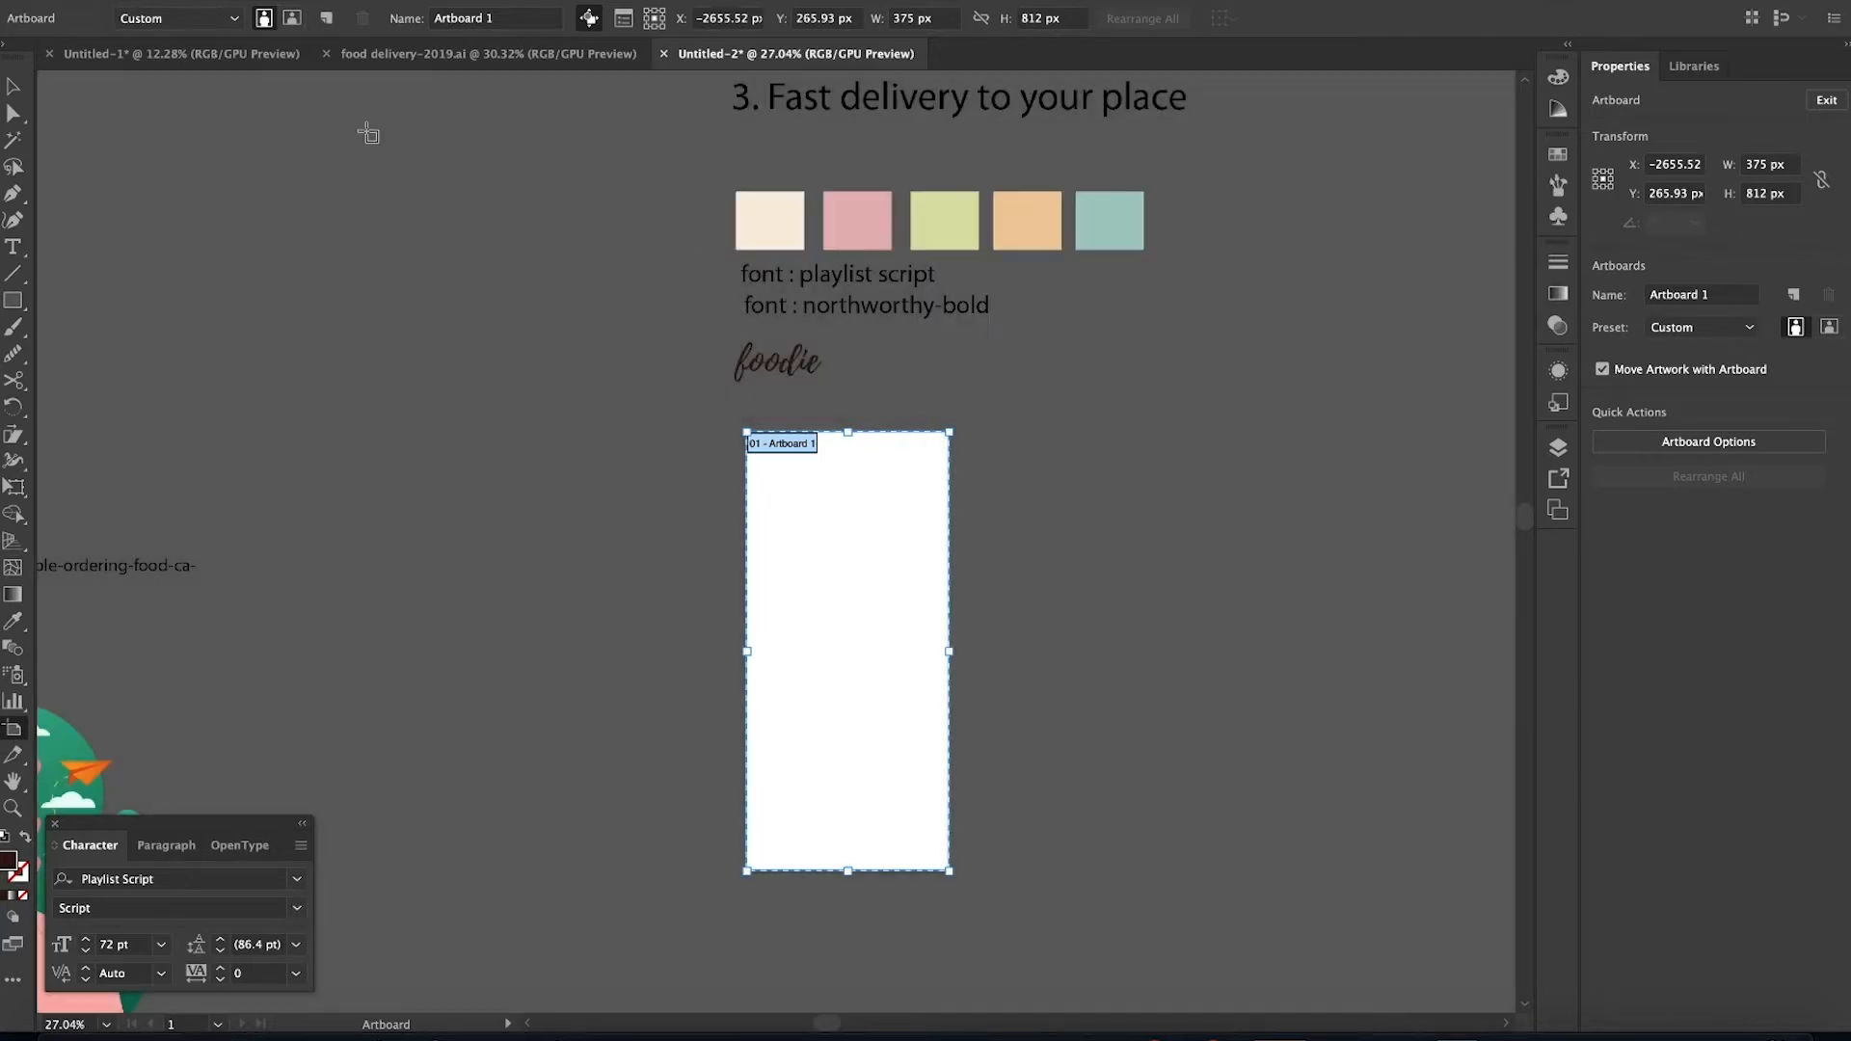
{"action": "left_click", "coordinate": [11, 87]}
Draw a 375 x 812 px rectangle covering the artboard and fill it with the cream swatch colour
{"action": "left_click", "coordinate": [14, 301]}
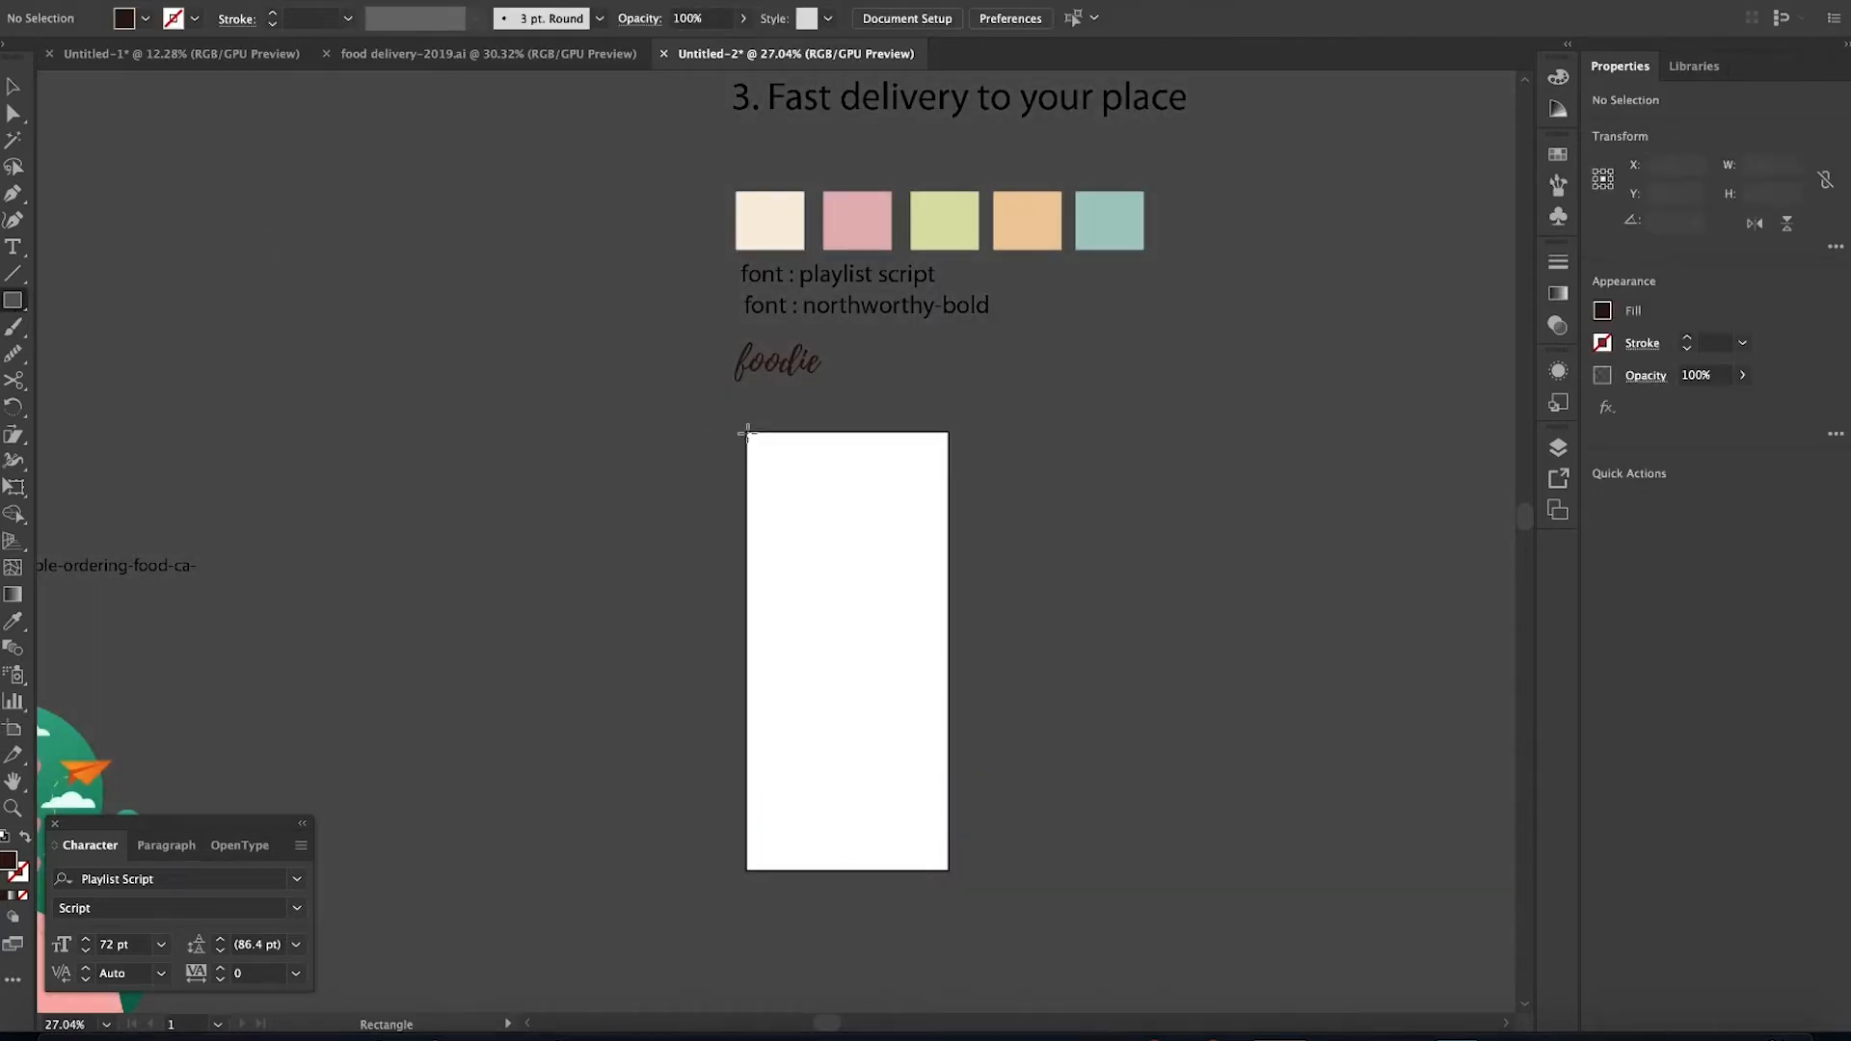
{"action": "left_click_drag", "start_coordinate": [917, 719], "coordinate": [949, 871]}
{"action": "key", "text": "i"}
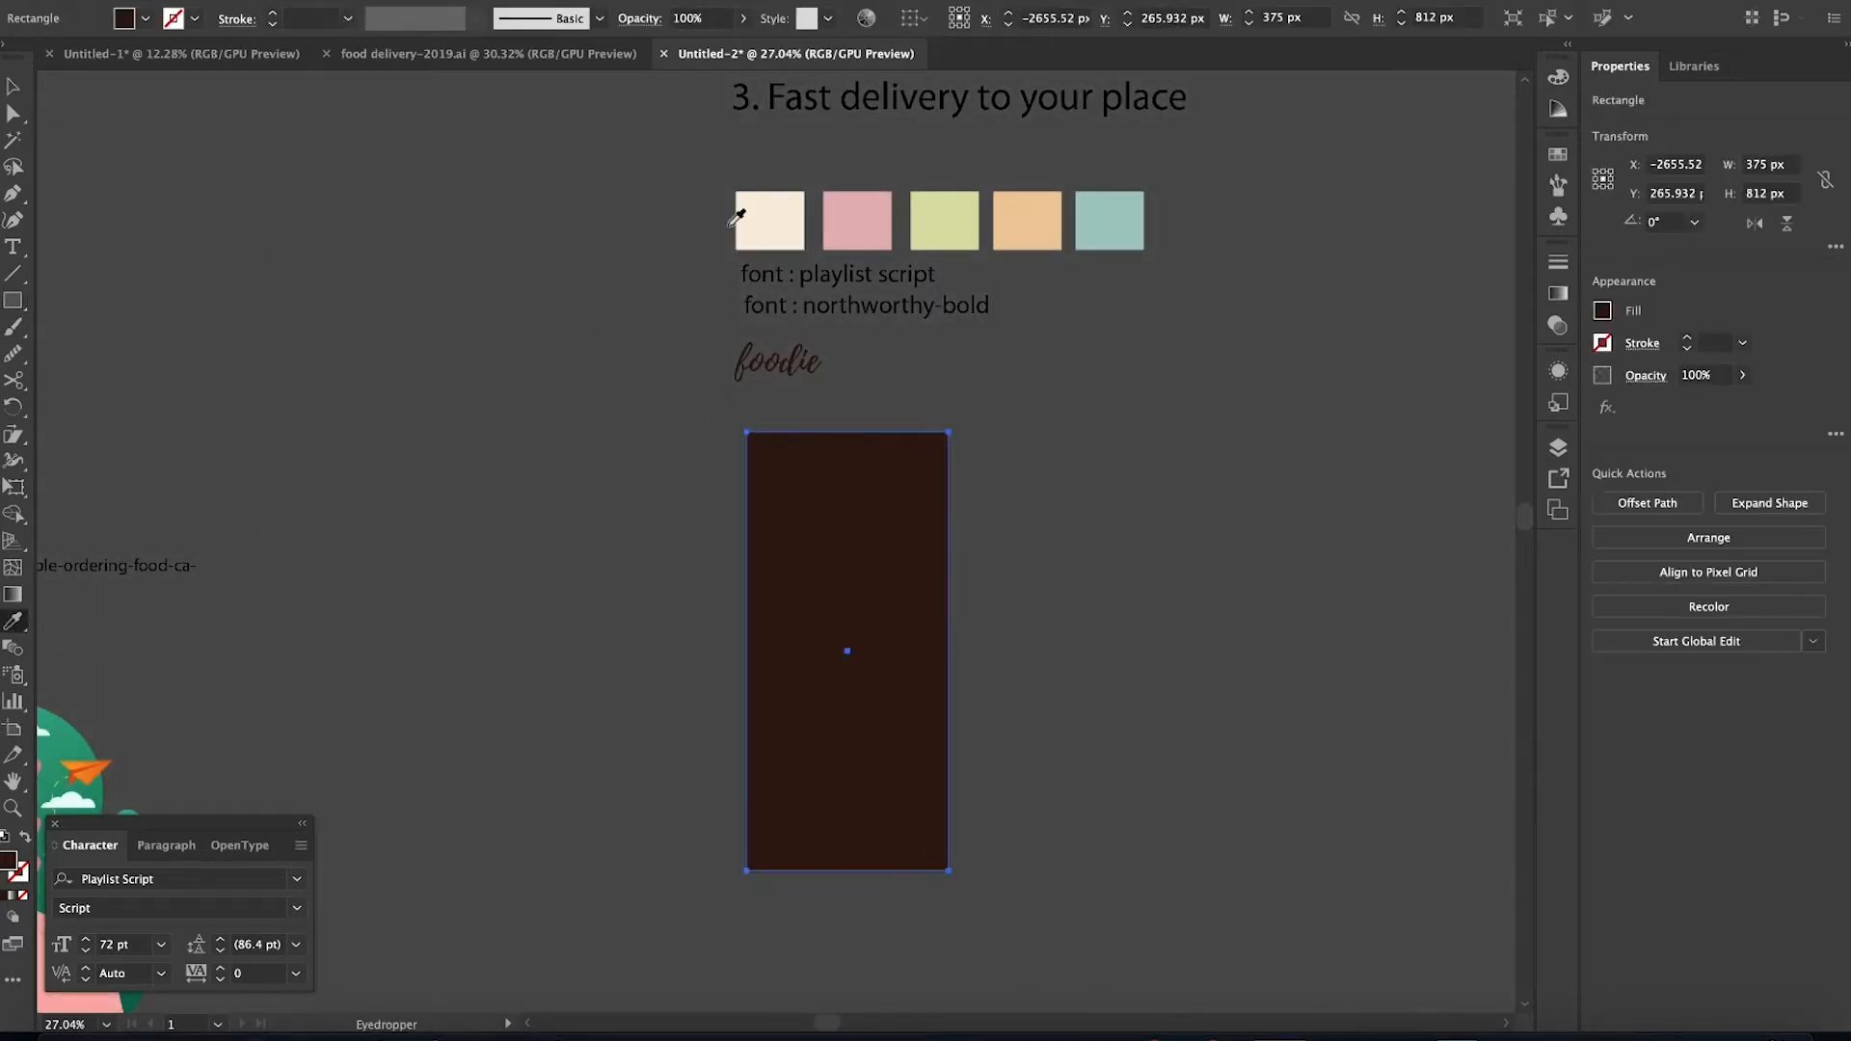
{"action": "left_click", "coordinate": [750, 220]}
{"action": "left_click", "coordinate": [14, 88]}
{"action": "scroll", "coordinate": [826, 508], "scroll_direction": "up", "scroll_amount": 3}
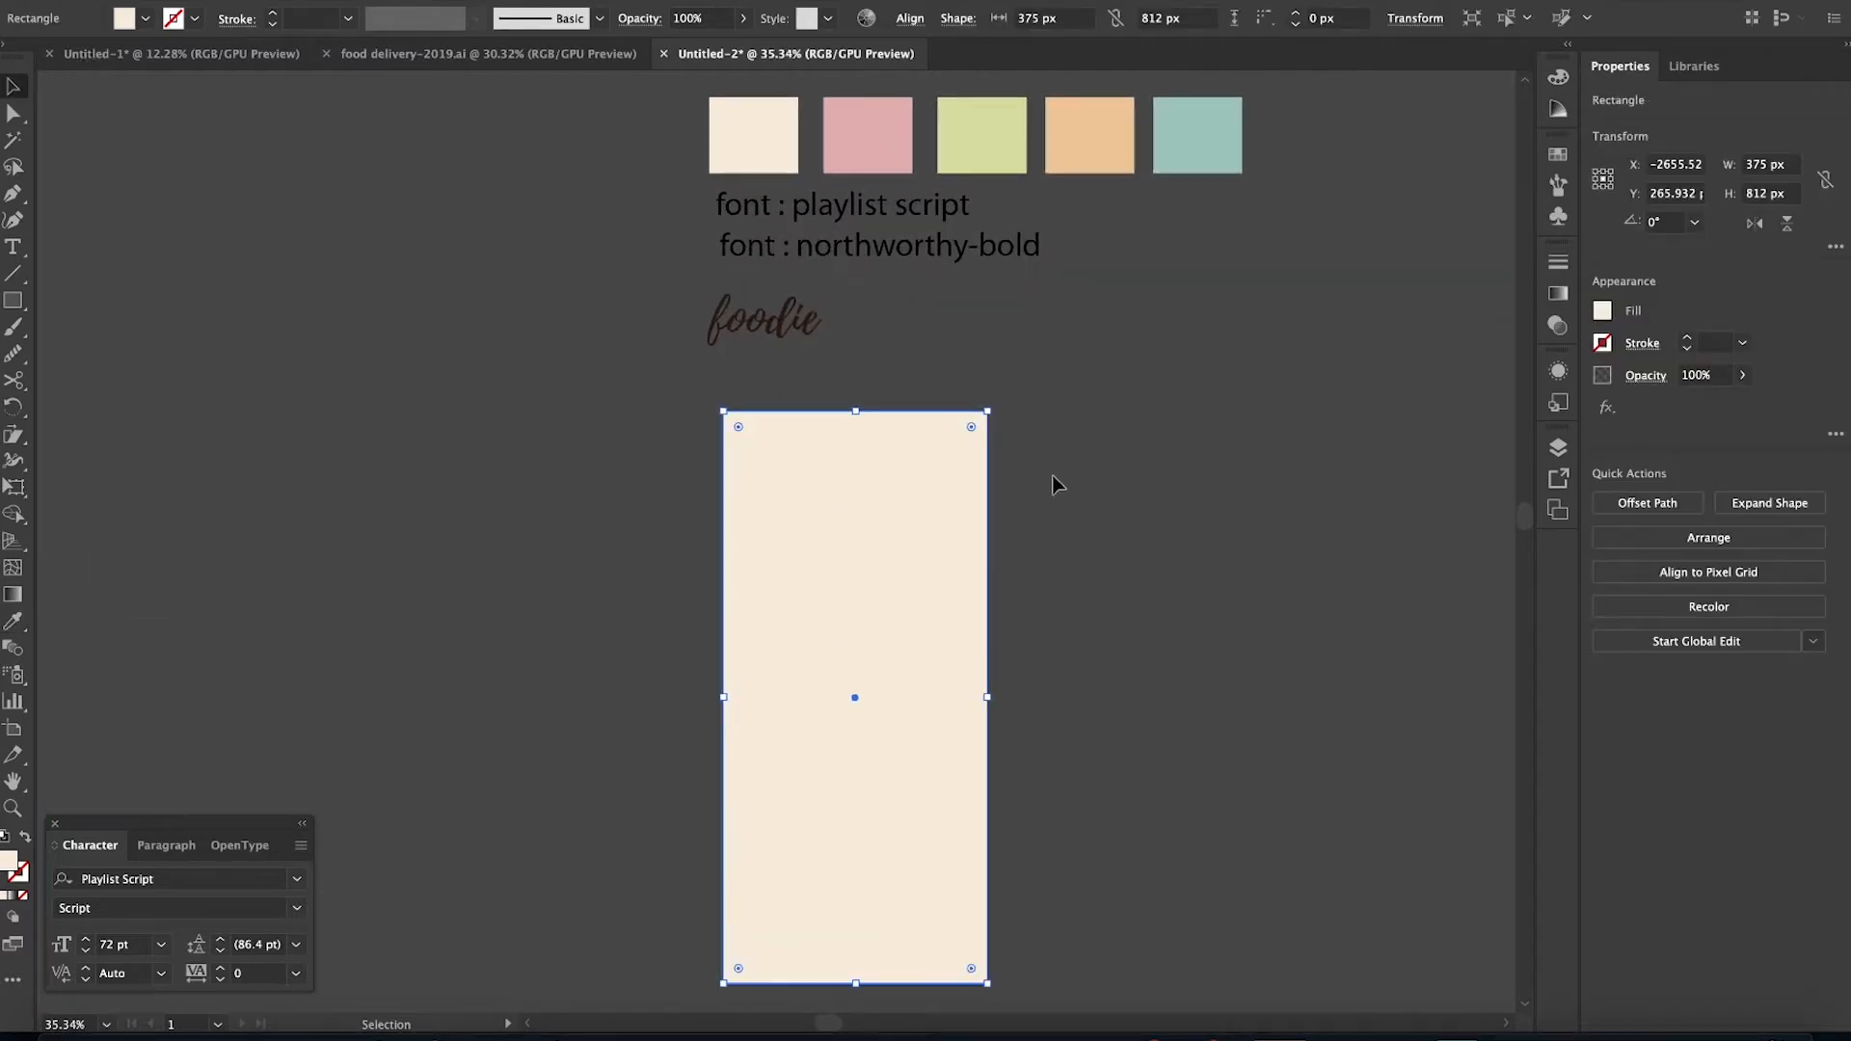
{"action": "left_click", "coordinate": [1140, 500]}
Bring the foodie text to the front and move it onto the artboard, centred slightly above the middle
{"action": "scroll", "coordinate": [1140, 500], "scroll_direction": "left", "scroll_amount": 1}
{"action": "left_click", "coordinate": [813, 289]}
{"action": "right_click", "coordinate": [815, 292]}
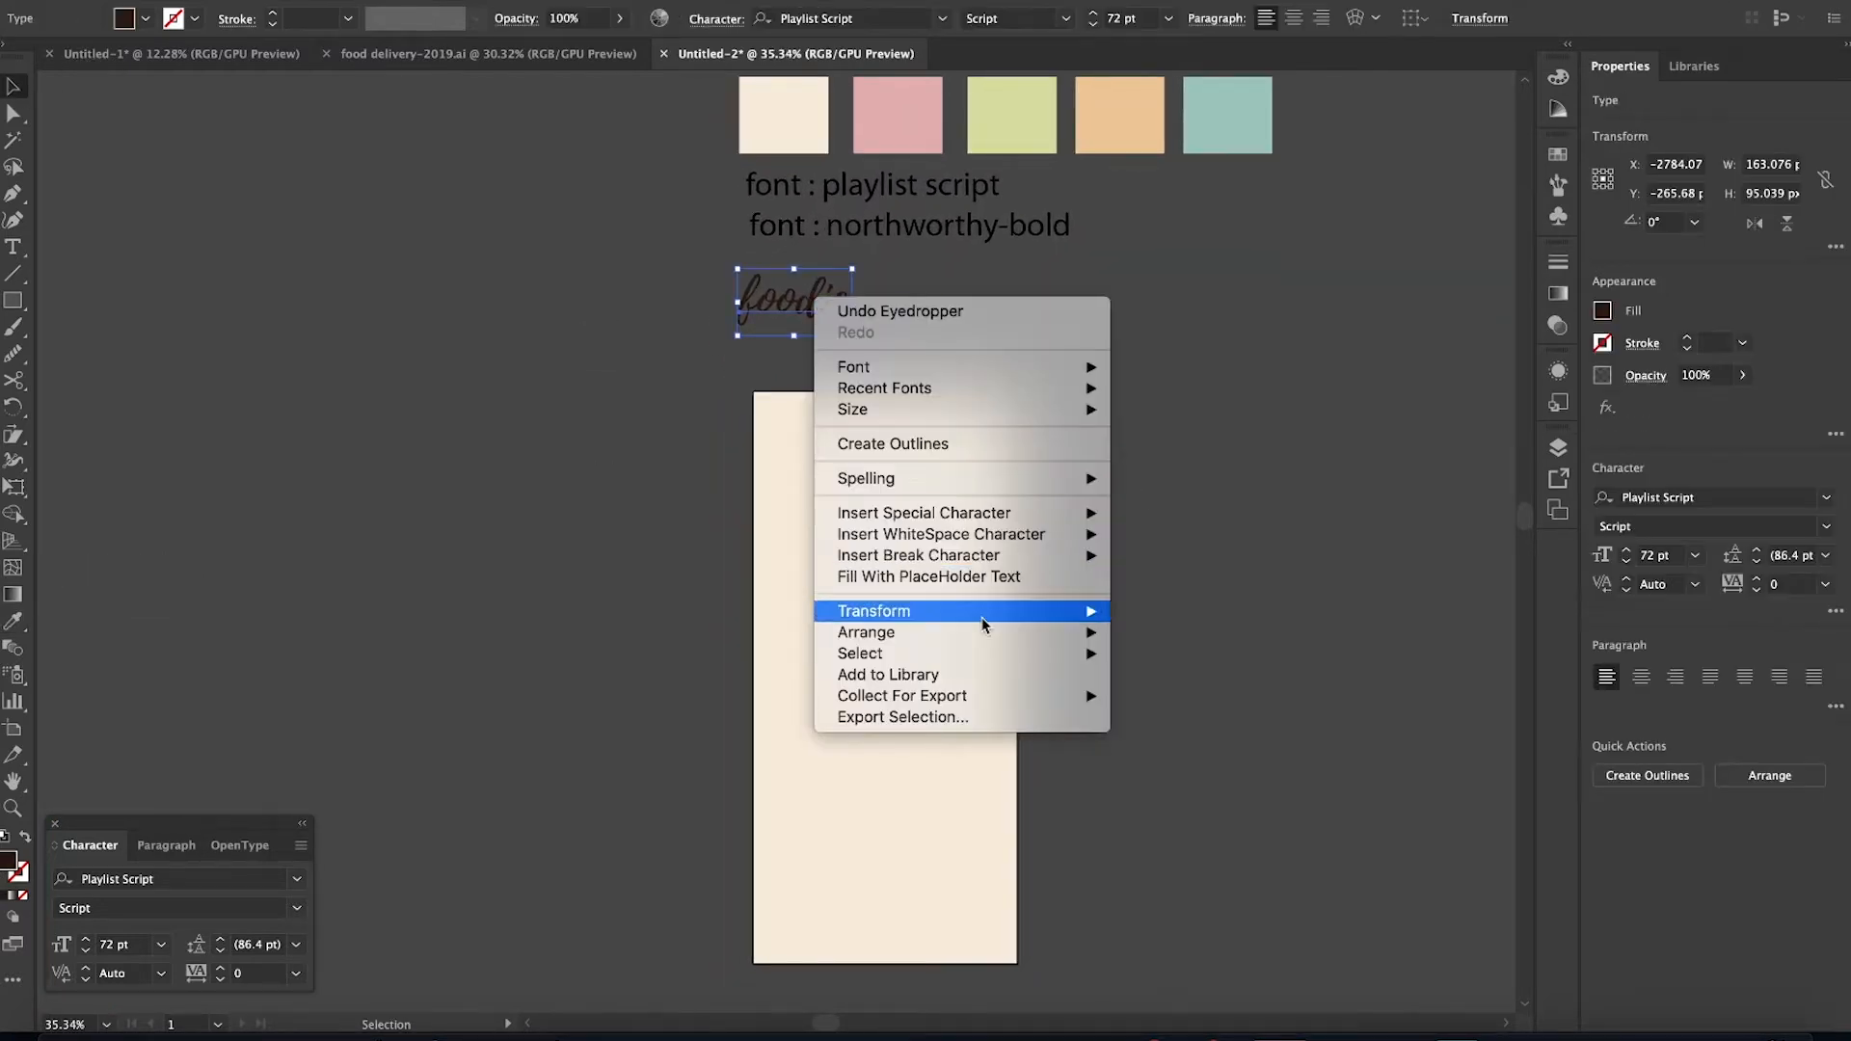
{"action": "left_click", "coordinate": [1157, 630]}
{"action": "left_click", "coordinate": [1161, 487]}
{"action": "left_click_drag", "start_coordinate": [811, 305], "coordinate": [892, 629]}
{"action": "left_click", "coordinate": [1090, 611]}
{"action": "scroll", "coordinate": [1090, 611], "scroll_direction": "left", "scroll_amount": 1}
{"action": "left_click", "coordinate": [940, 634]}
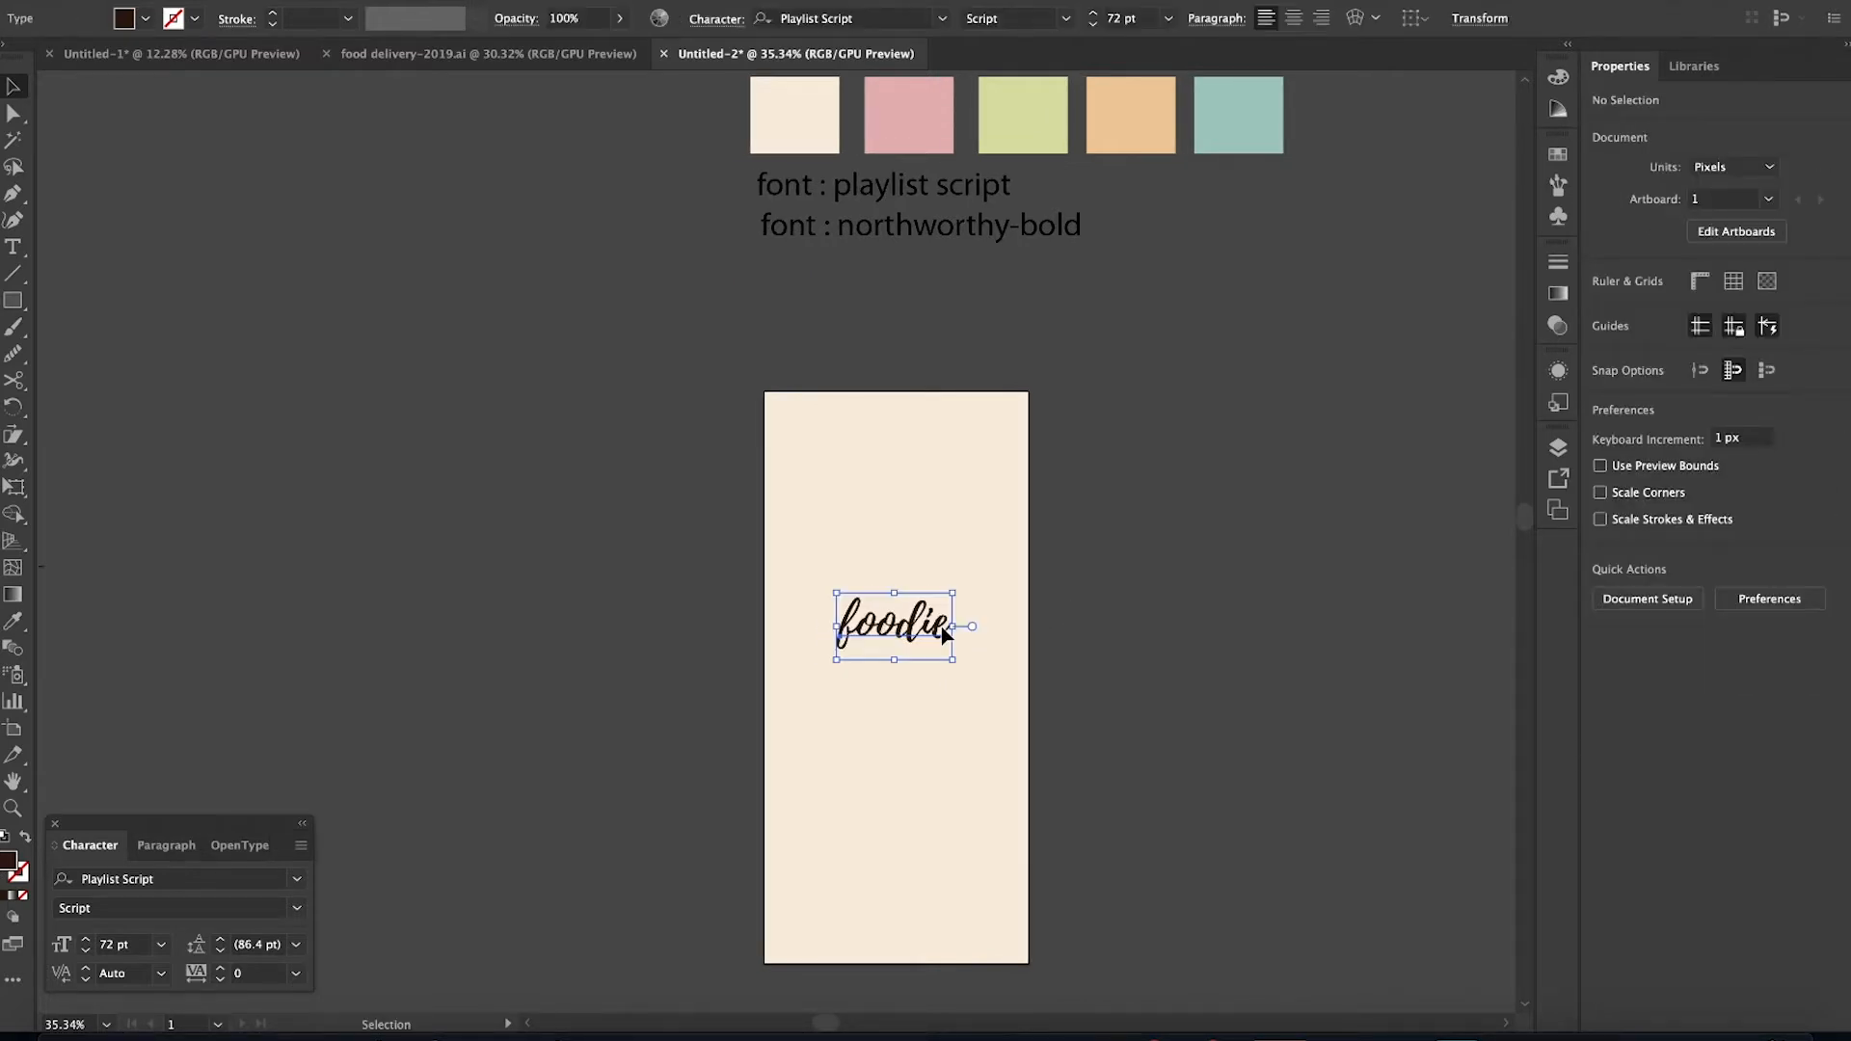
{"action": "left_click", "coordinate": [524, 355]}
Draw a closed wavy shape about 287 x 379 px over the artboard's top-left corner with the Pen tool
{"action": "key", "text": "p"}
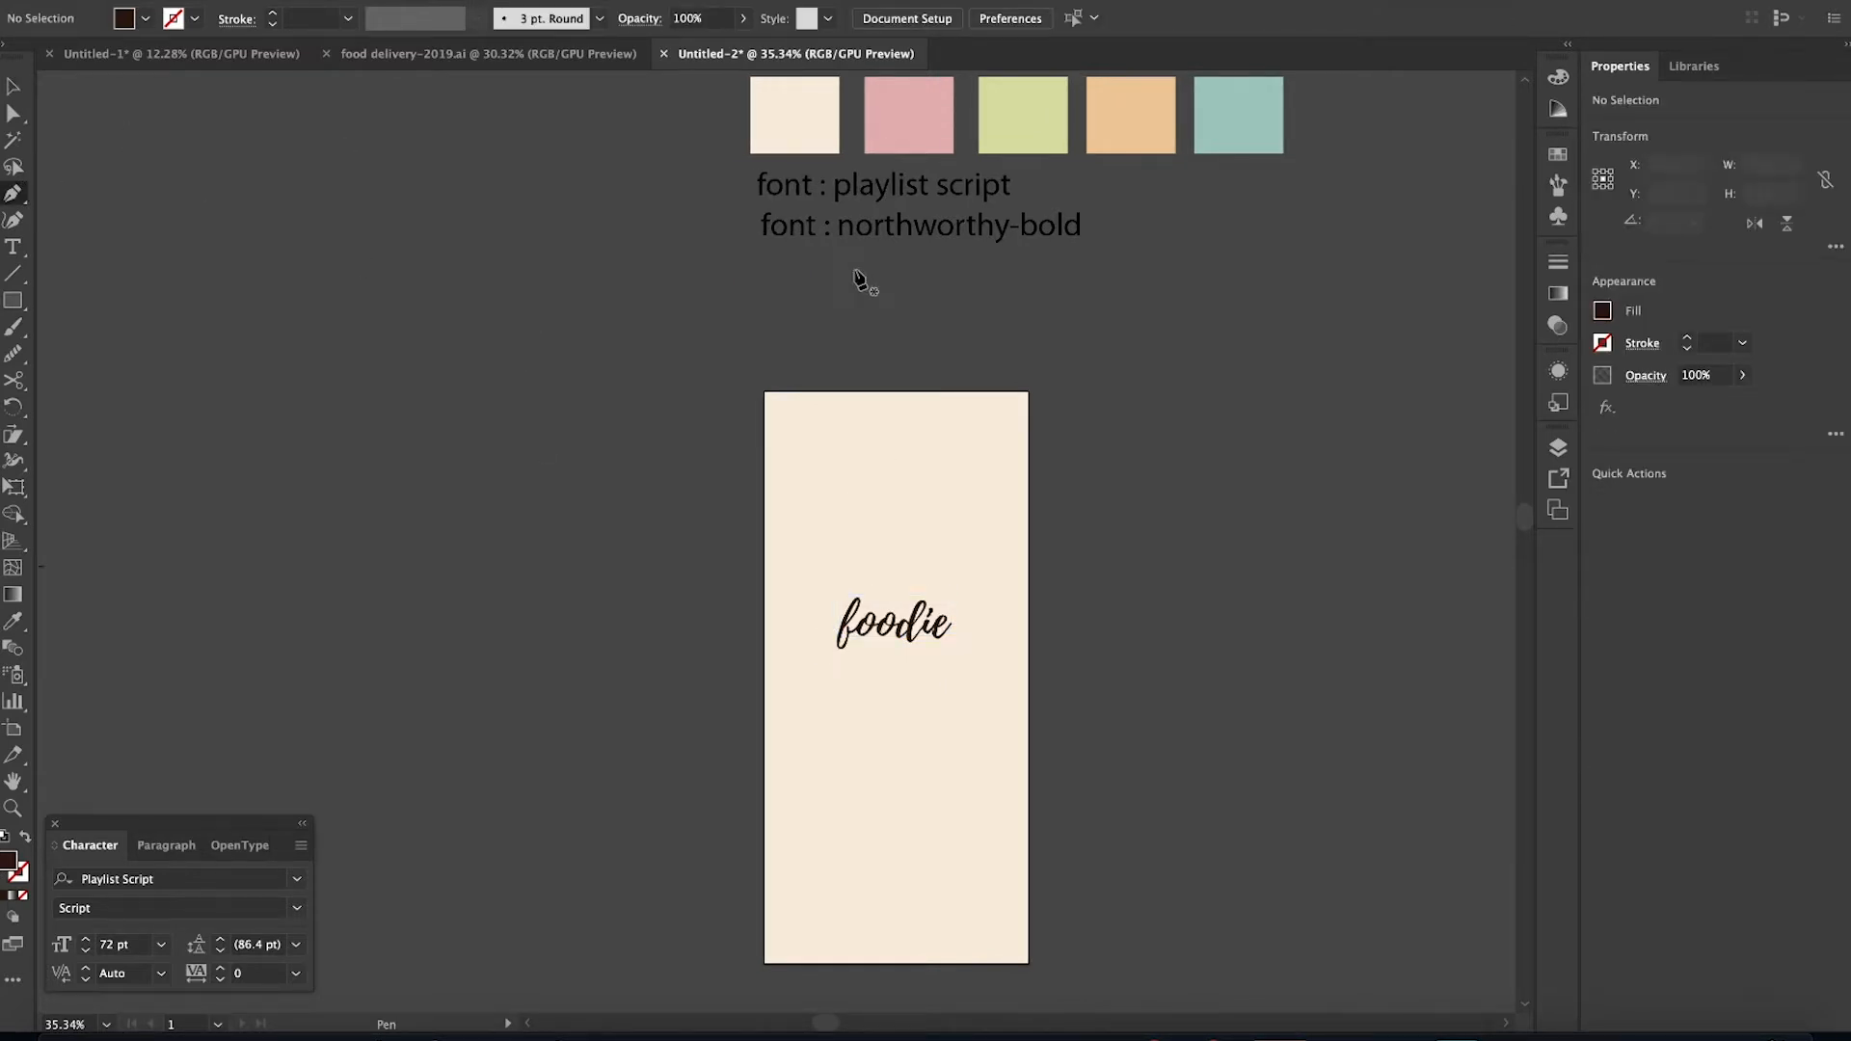
{"action": "left_click", "coordinate": [921, 332]}
{"action": "left_click_drag", "start_coordinate": [878, 460], "coordinate": [877, 460]}
{"action": "left_click_drag", "start_coordinate": [845, 490], "coordinate": [790, 555]}
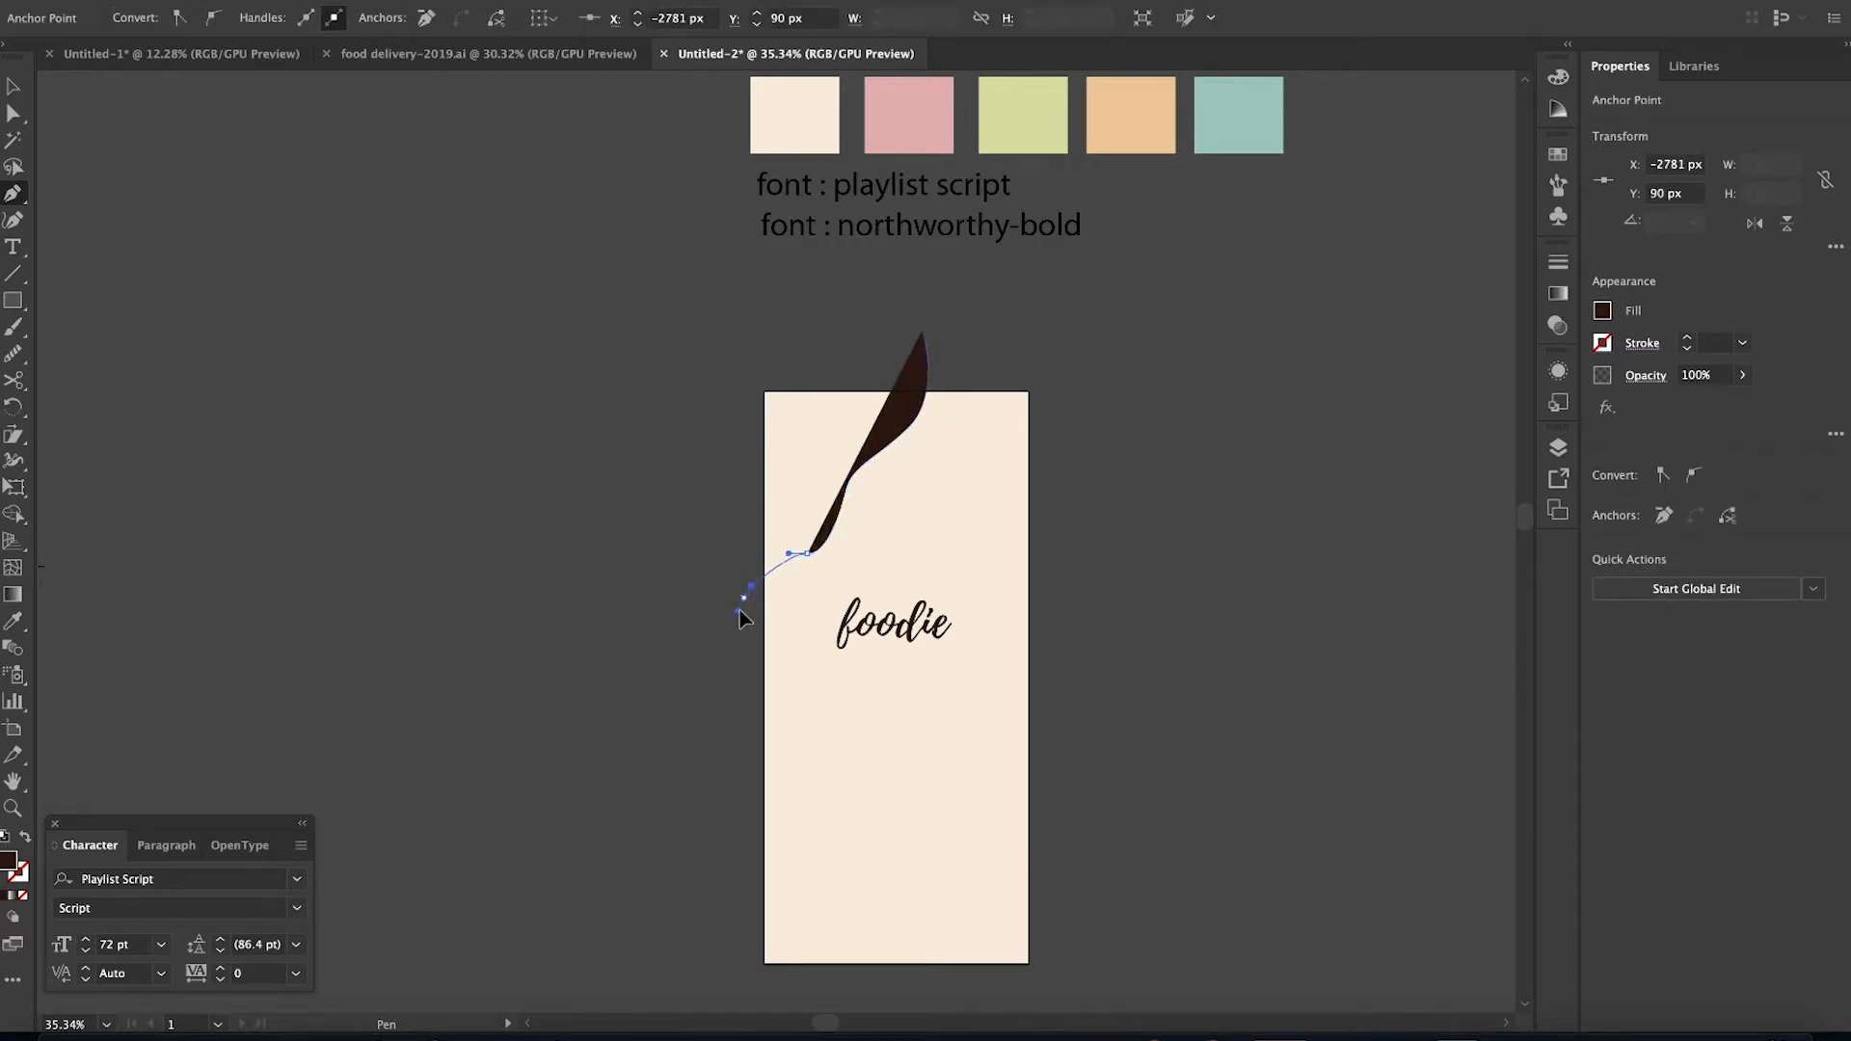
{"action": "left_click", "coordinate": [742, 594]}
{"action": "left_click", "coordinate": [726, 331]}
{"action": "left_click", "coordinate": [922, 332]}
Fill the wavy corner shape with the pink swatch colour
{"action": "key", "text": "v"}
{"action": "key", "text": "i"}
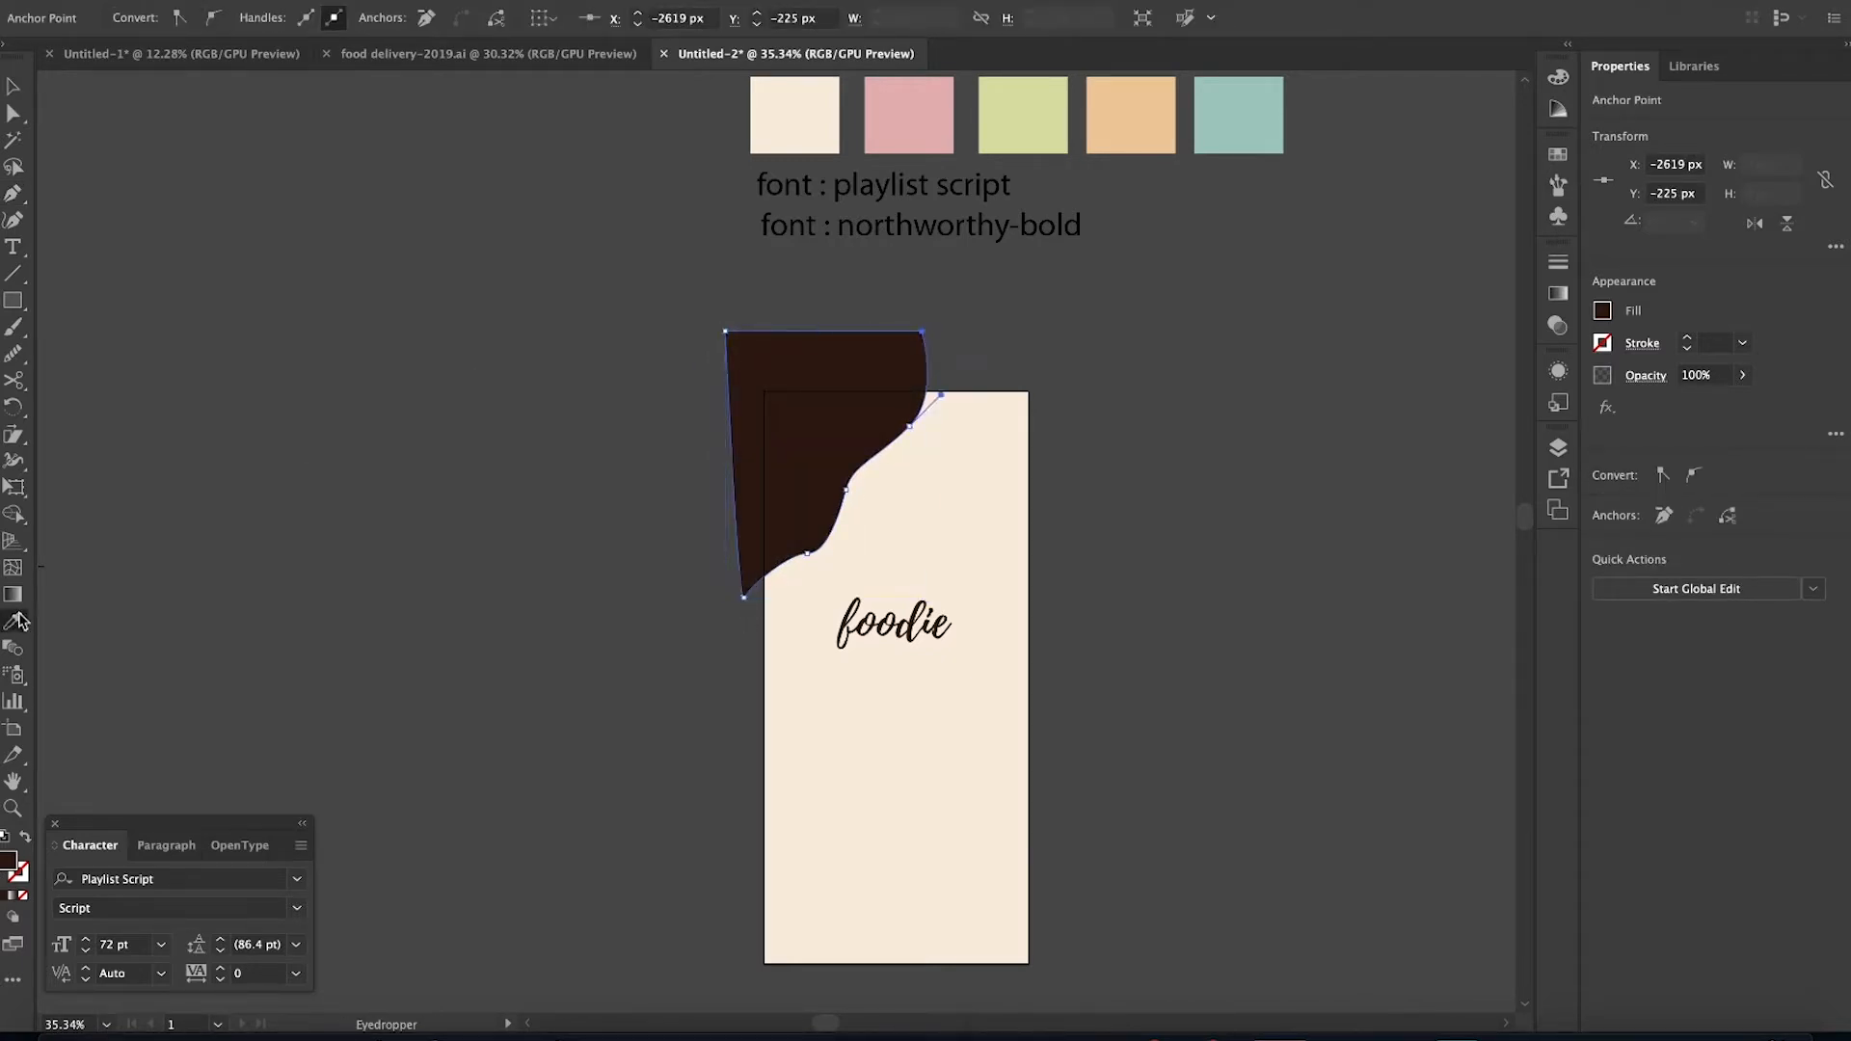
{"action": "left_click", "coordinate": [901, 93]}
{"action": "key", "text": "v"}
{"action": "left_click", "coordinate": [1160, 459]}
{"action": "scroll", "coordinate": [831, 571], "scroll_direction": "up", "scroll_amount": 2}
{"action": "scroll", "coordinate": [831, 571], "scroll_direction": "up", "scroll_amount": 2}
Smooth the pink shape's wavy edge and adjust its lower anchor point
{"action": "left_click", "coordinate": [771, 511]}
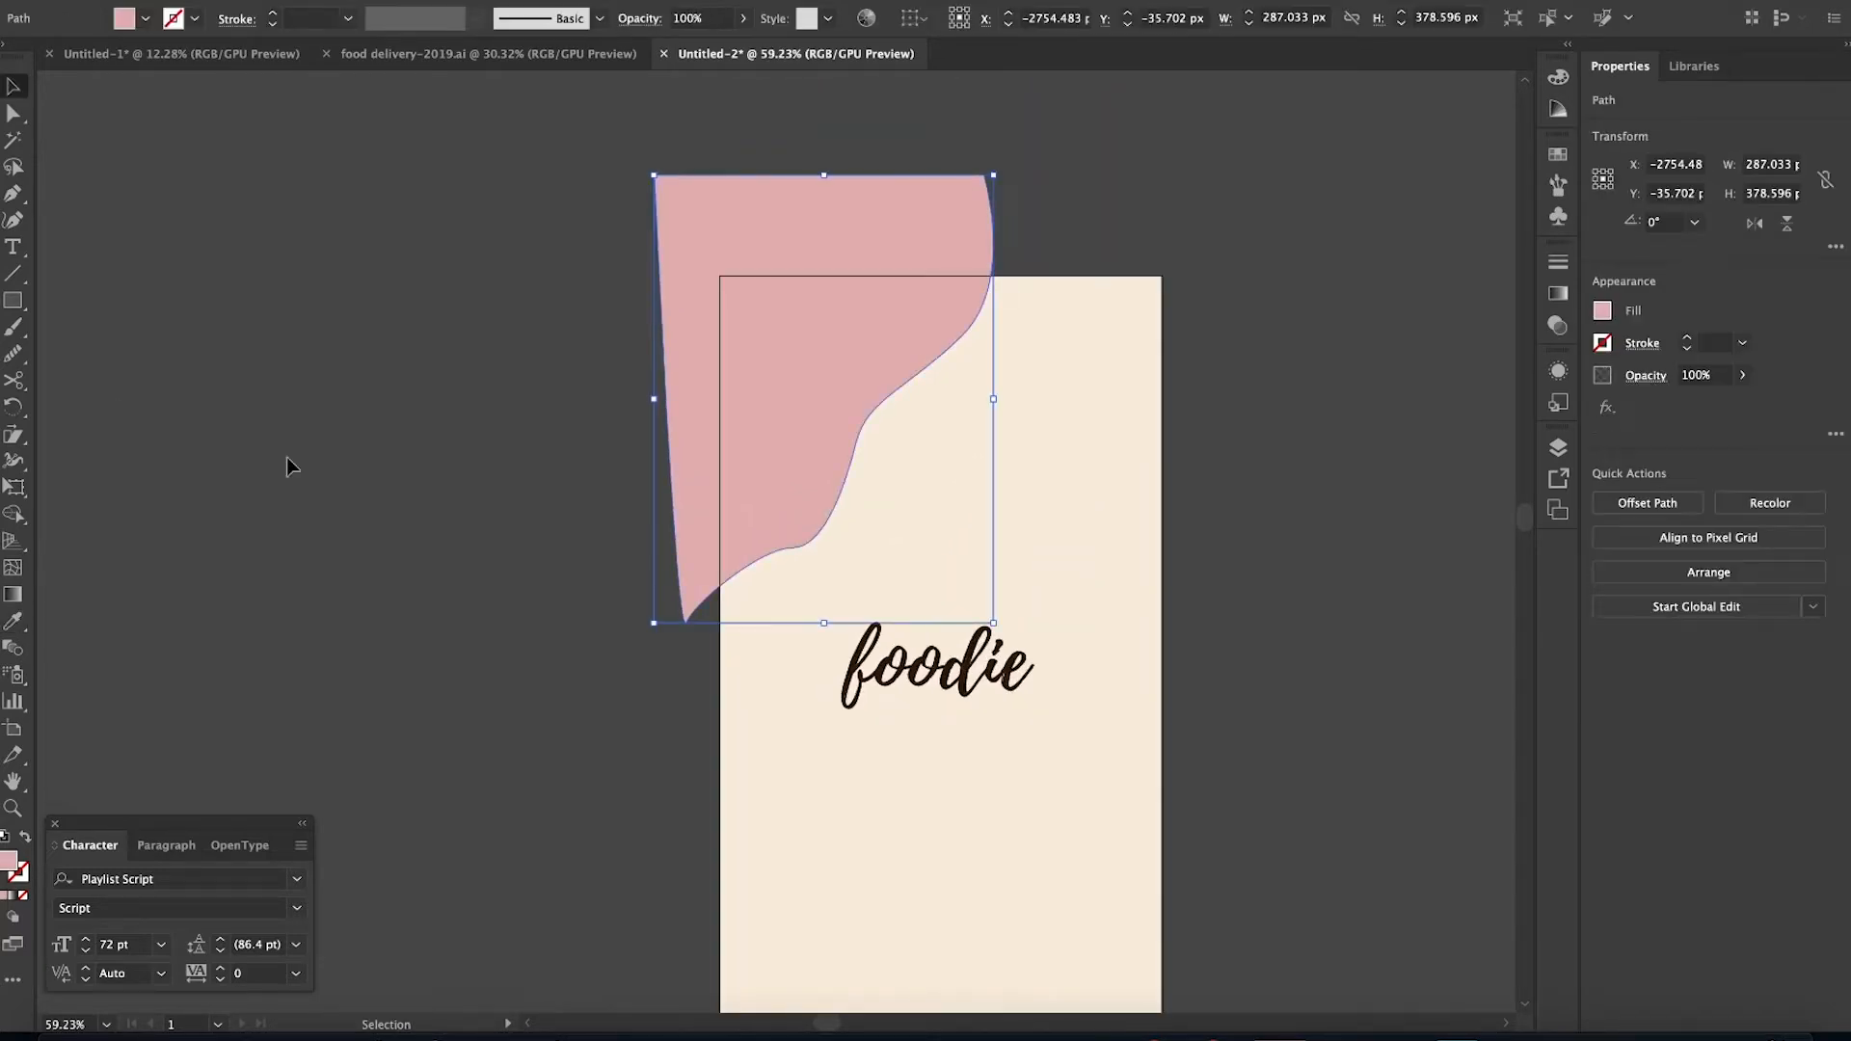
{"action": "left_click", "coordinate": [13, 354]}
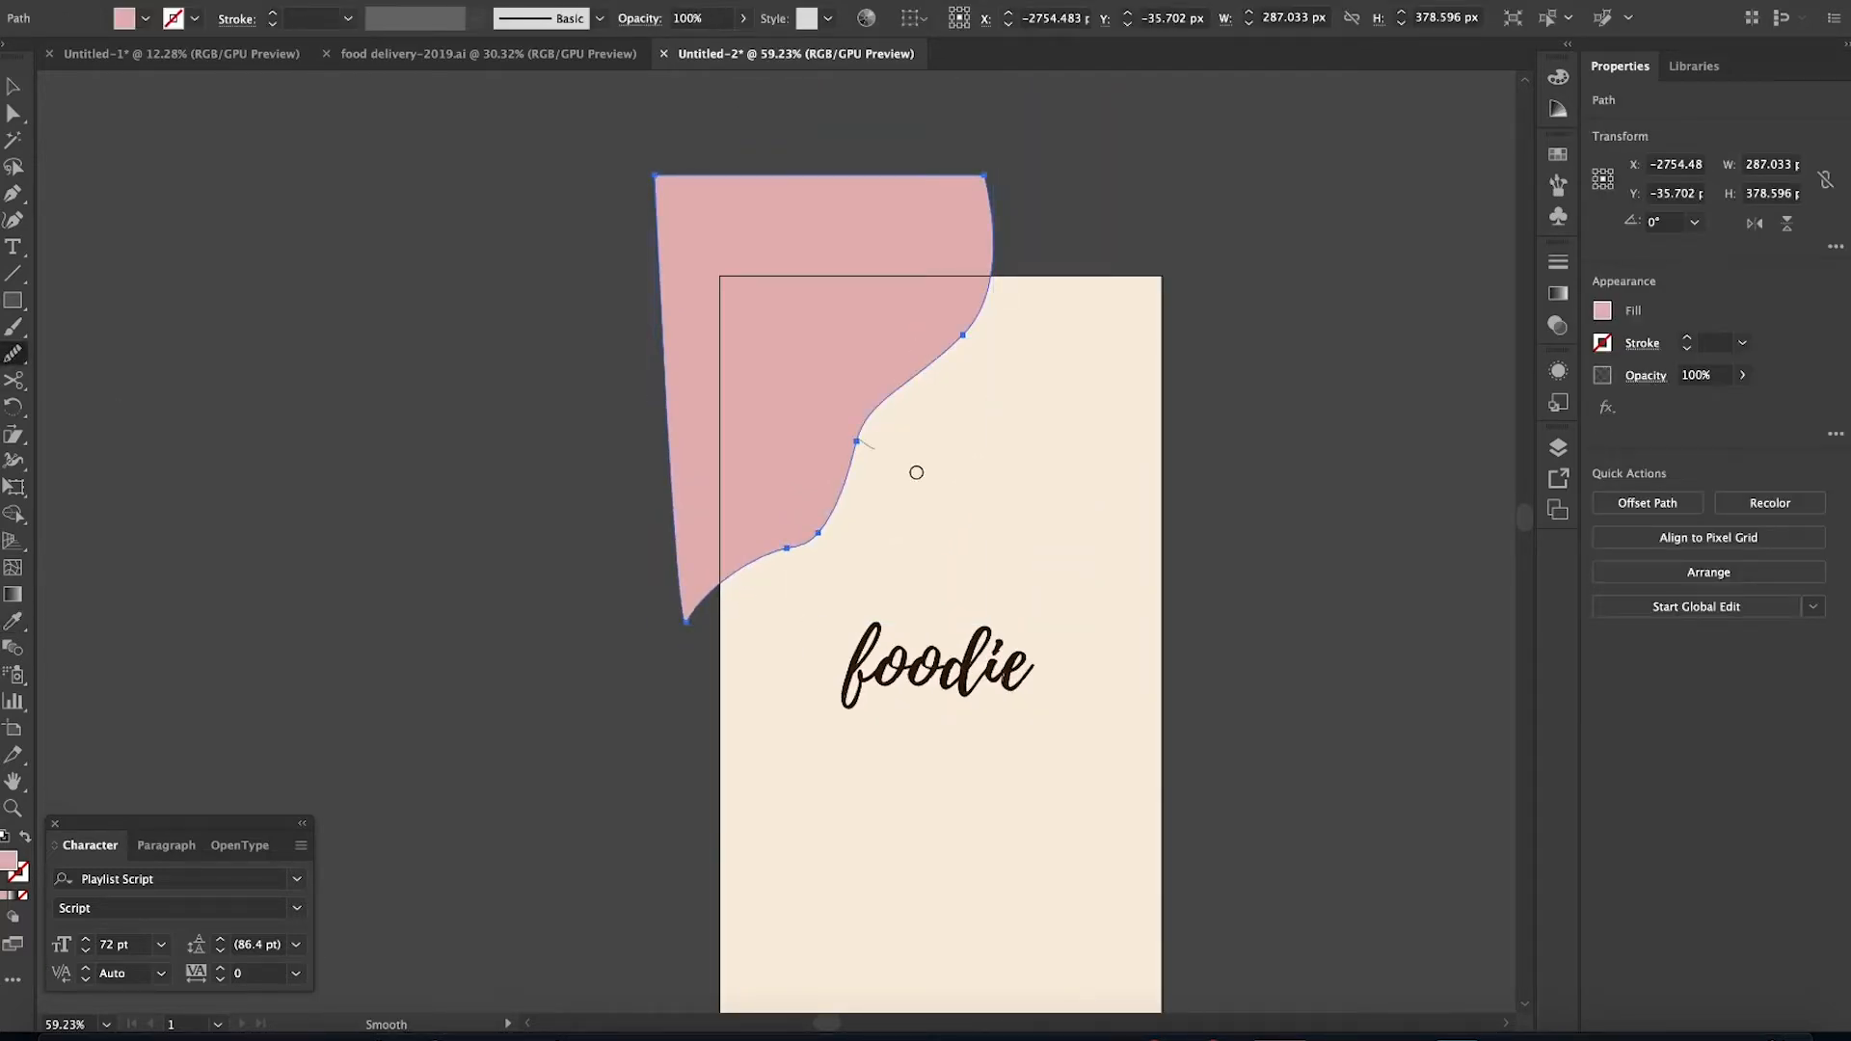
{"action": "key", "text": "a"}
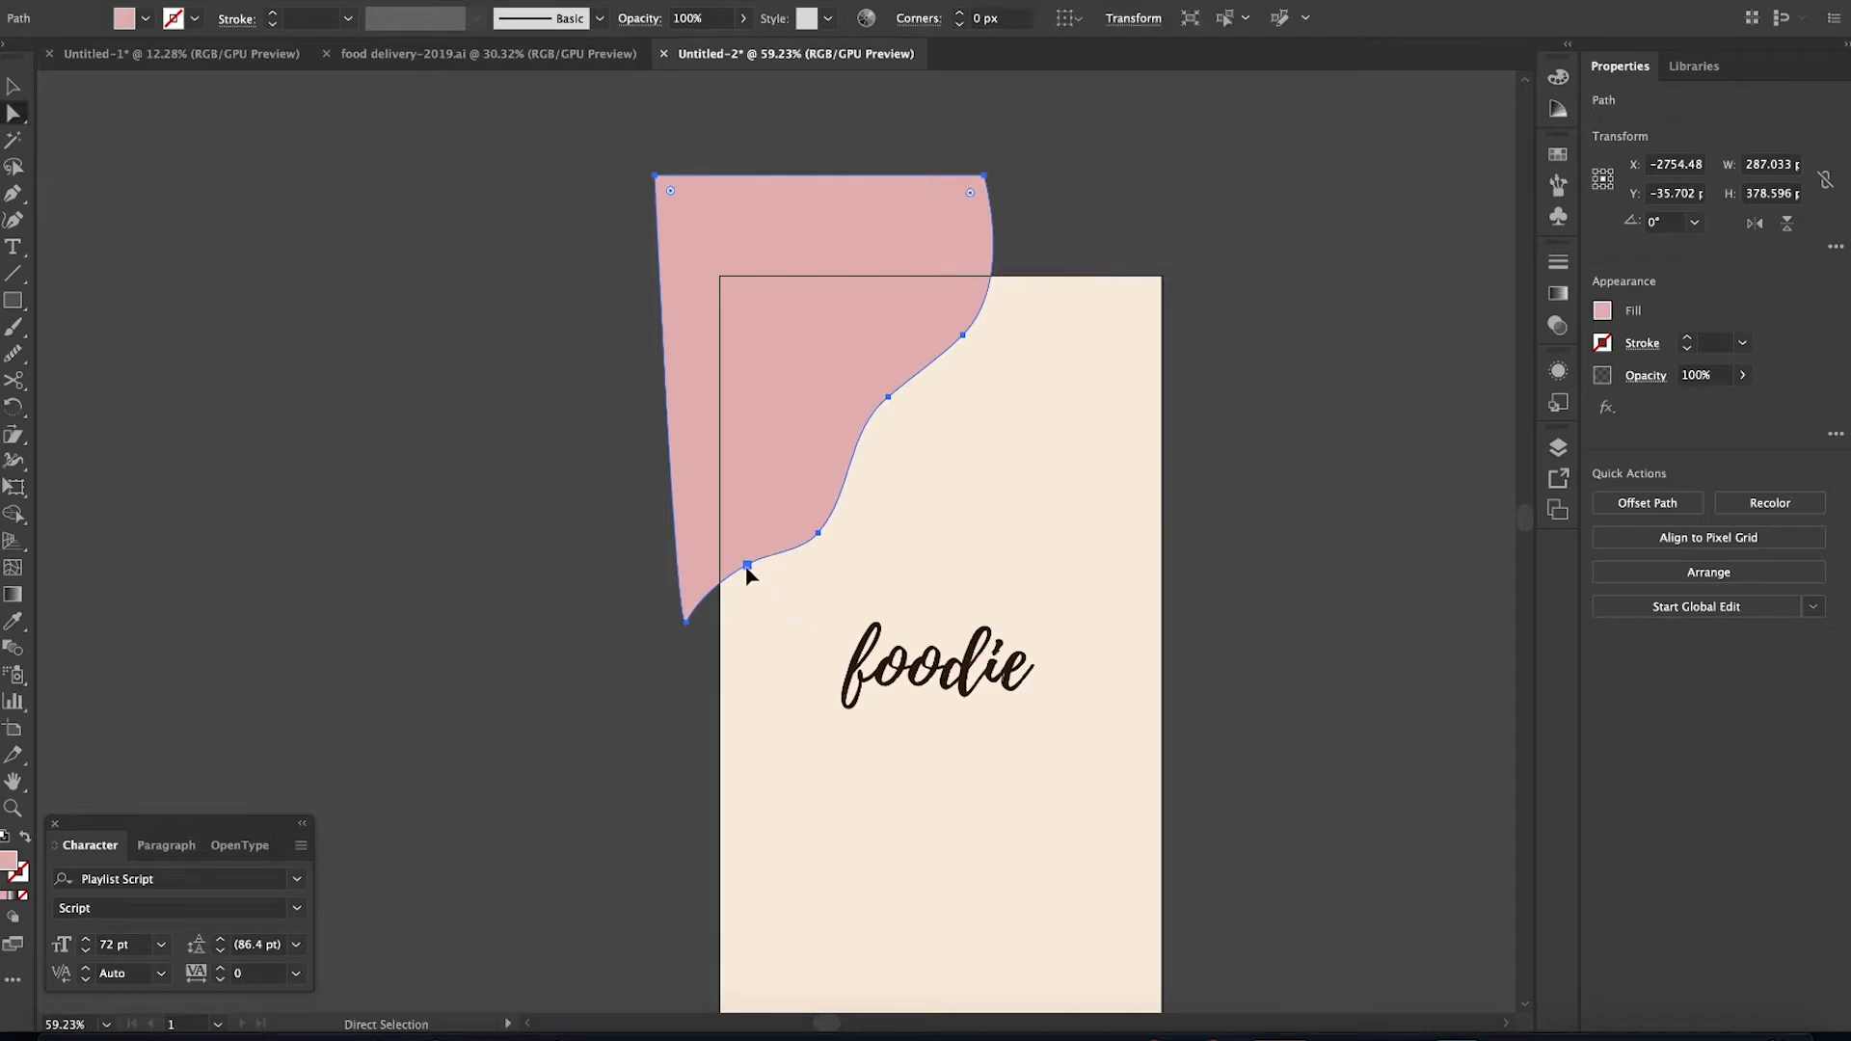
{"action": "left_click_drag", "start_coordinate": [746, 565], "coordinate": [746, 582]}
{"action": "left_click", "coordinate": [536, 473]}
{"action": "scroll", "coordinate": [536, 472], "scroll_direction": "down", "scroll_amount": 4}
{"action": "scroll", "coordinate": [536, 472], "scroll_direction": "left", "scroll_amount": 2}
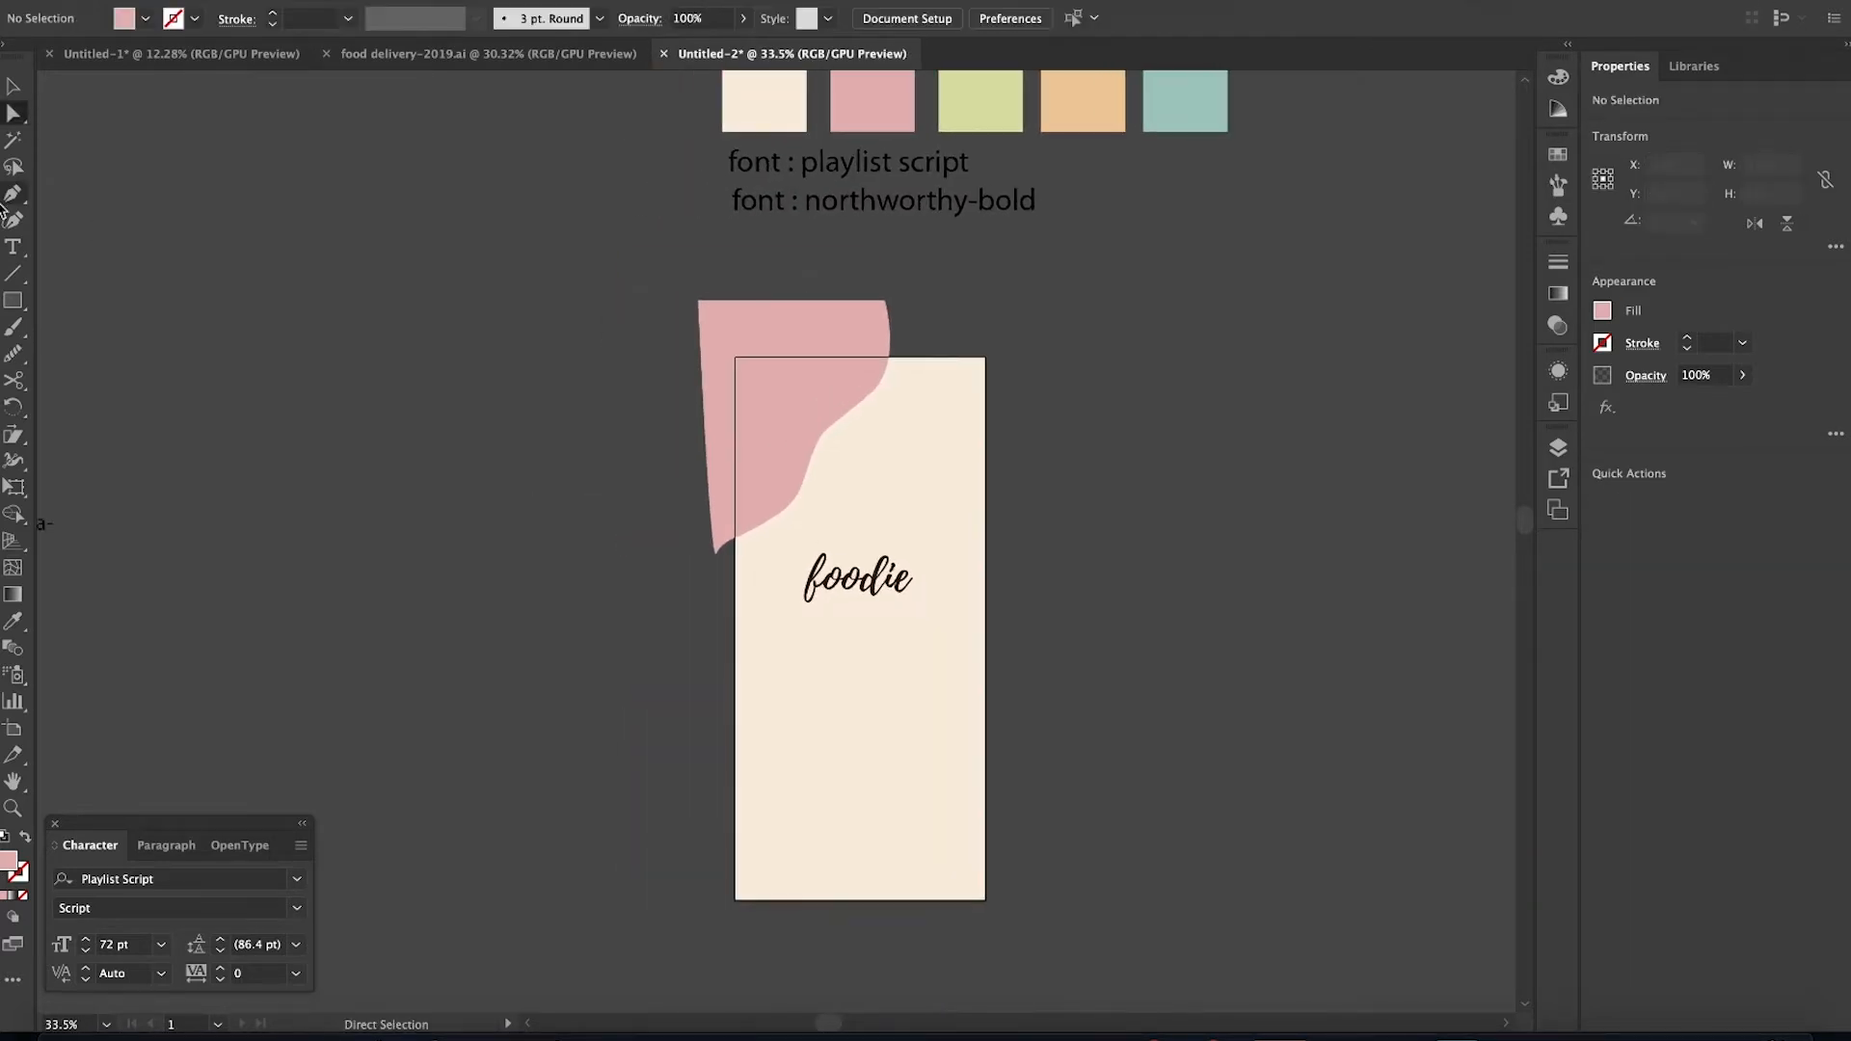
Draw a circle about 387 px across over the artboard's upper right edge and fill it with the green swatch colour
{"action": "left_click_drag", "start_coordinate": [14, 300], "coordinate": [121, 354]}
{"action": "mouse_move", "coordinate": [908, 398]}
{"action": "left_mouse_down"}
{"action": "mouse_move", "coordinate": [1181, 627]}
{"action": "mouse_move", "coordinate": [1080, 563]}
{"action": "left_mouse_up"}
{"action": "key", "text": "v"}
{"action": "key", "text": "i"}
{"action": "left_click", "coordinate": [979, 85]}
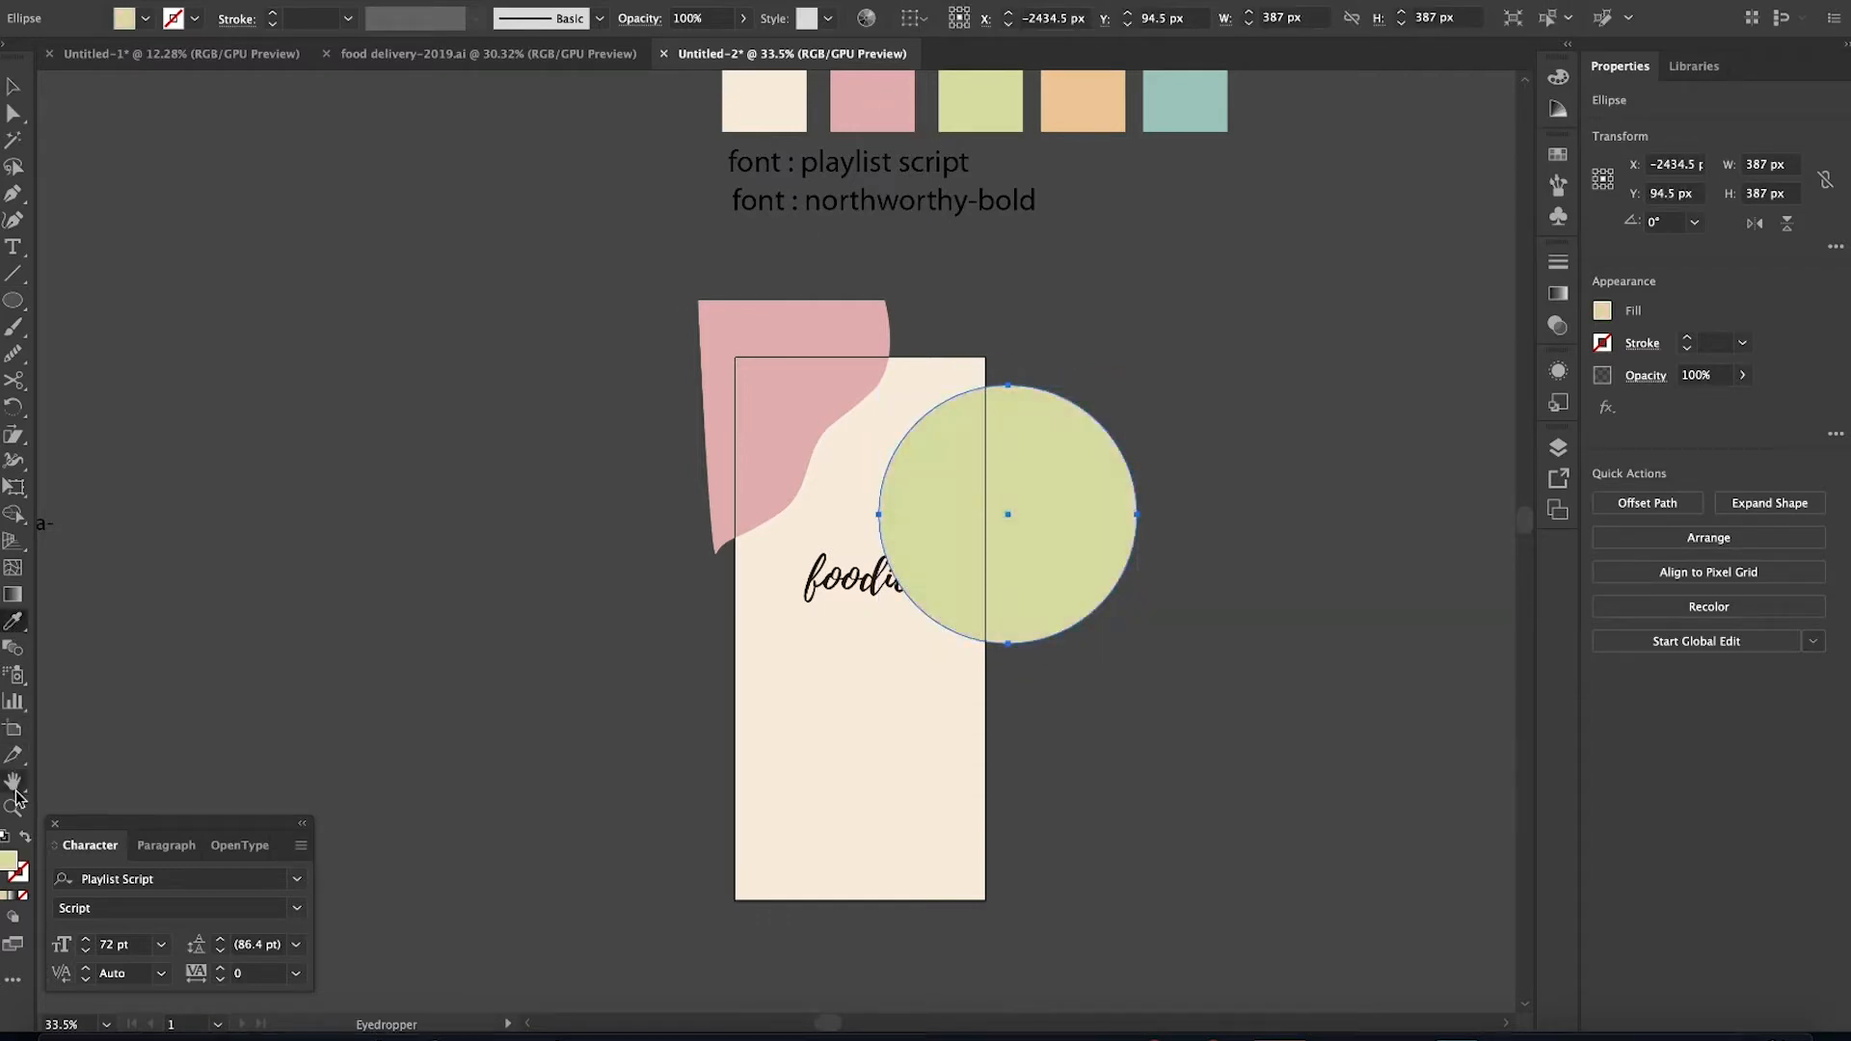
Turn the green circle into a ring by swapping fill and stroke and setting the stroke weight to 50 pt
{"action": "left_click", "coordinate": [25, 836]}
{"action": "left_click", "coordinate": [351, 18]}
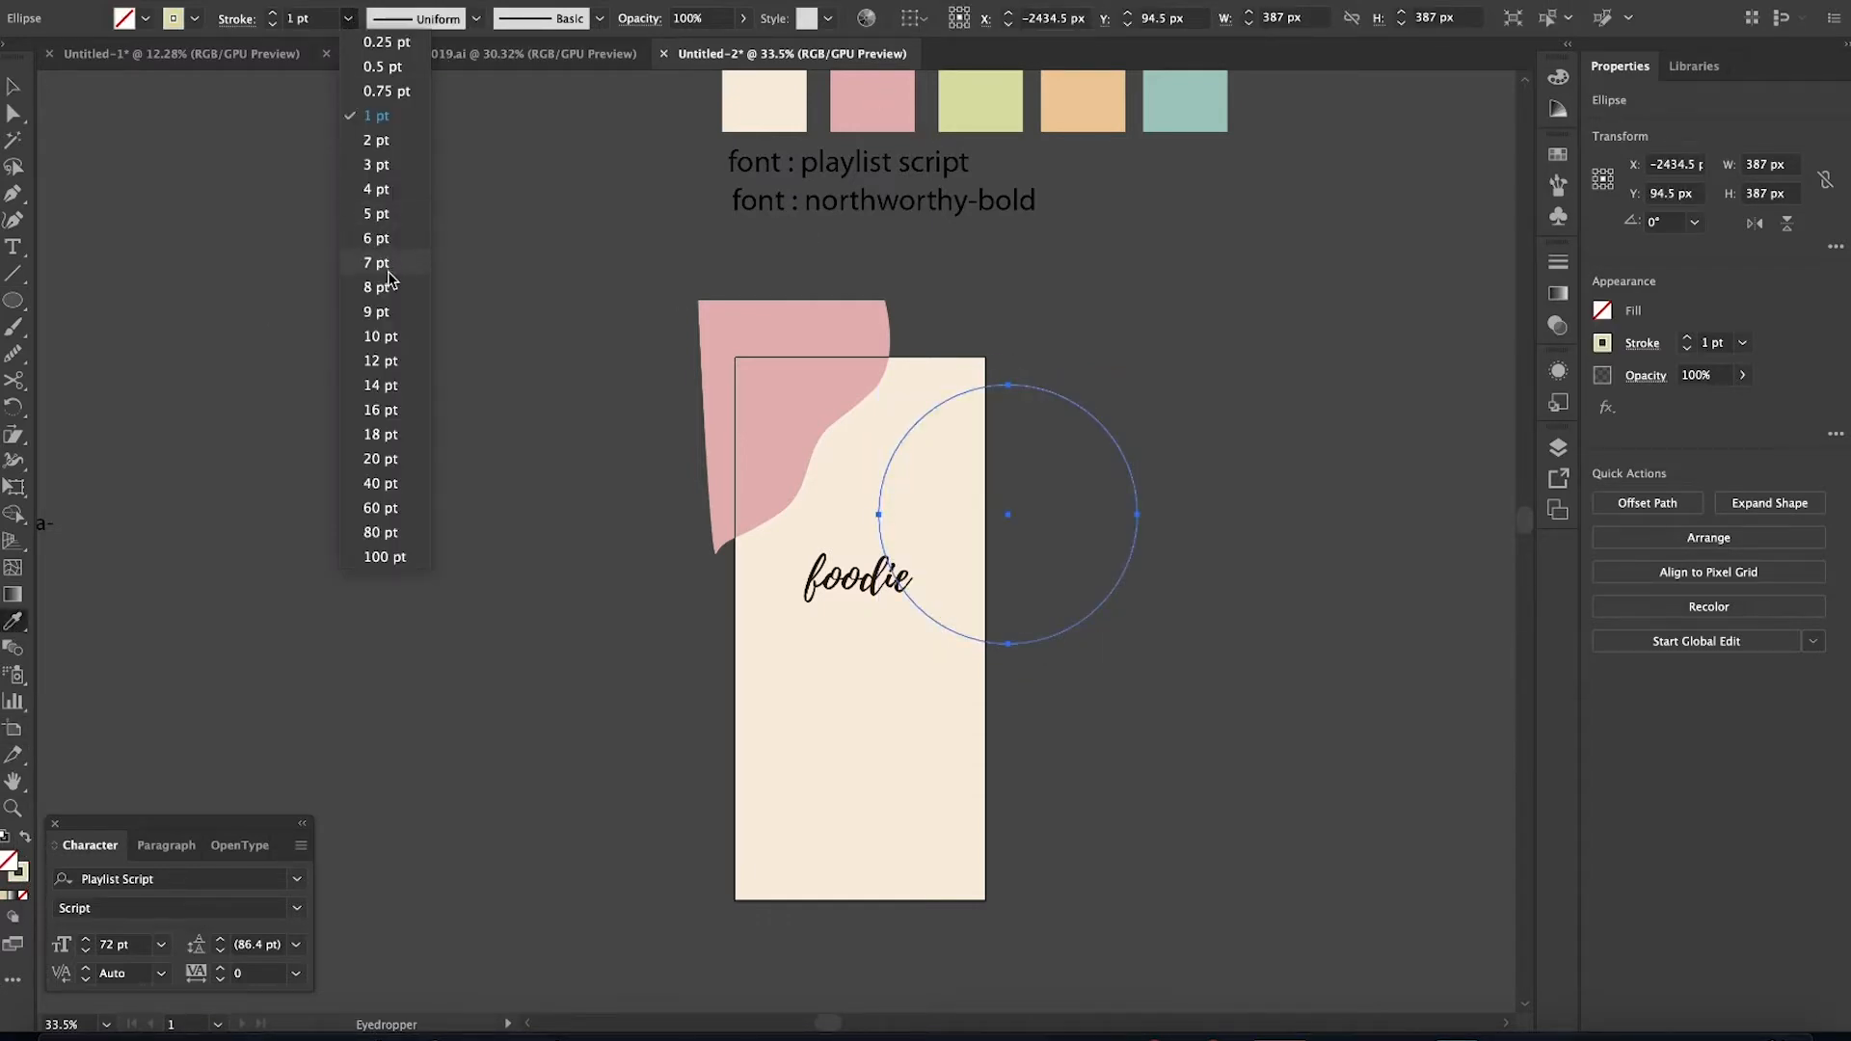
{"action": "left_click", "coordinate": [380, 336]}
{"action": "left_click", "coordinate": [349, 19]}
{"action": "left_click", "coordinate": [378, 508]}
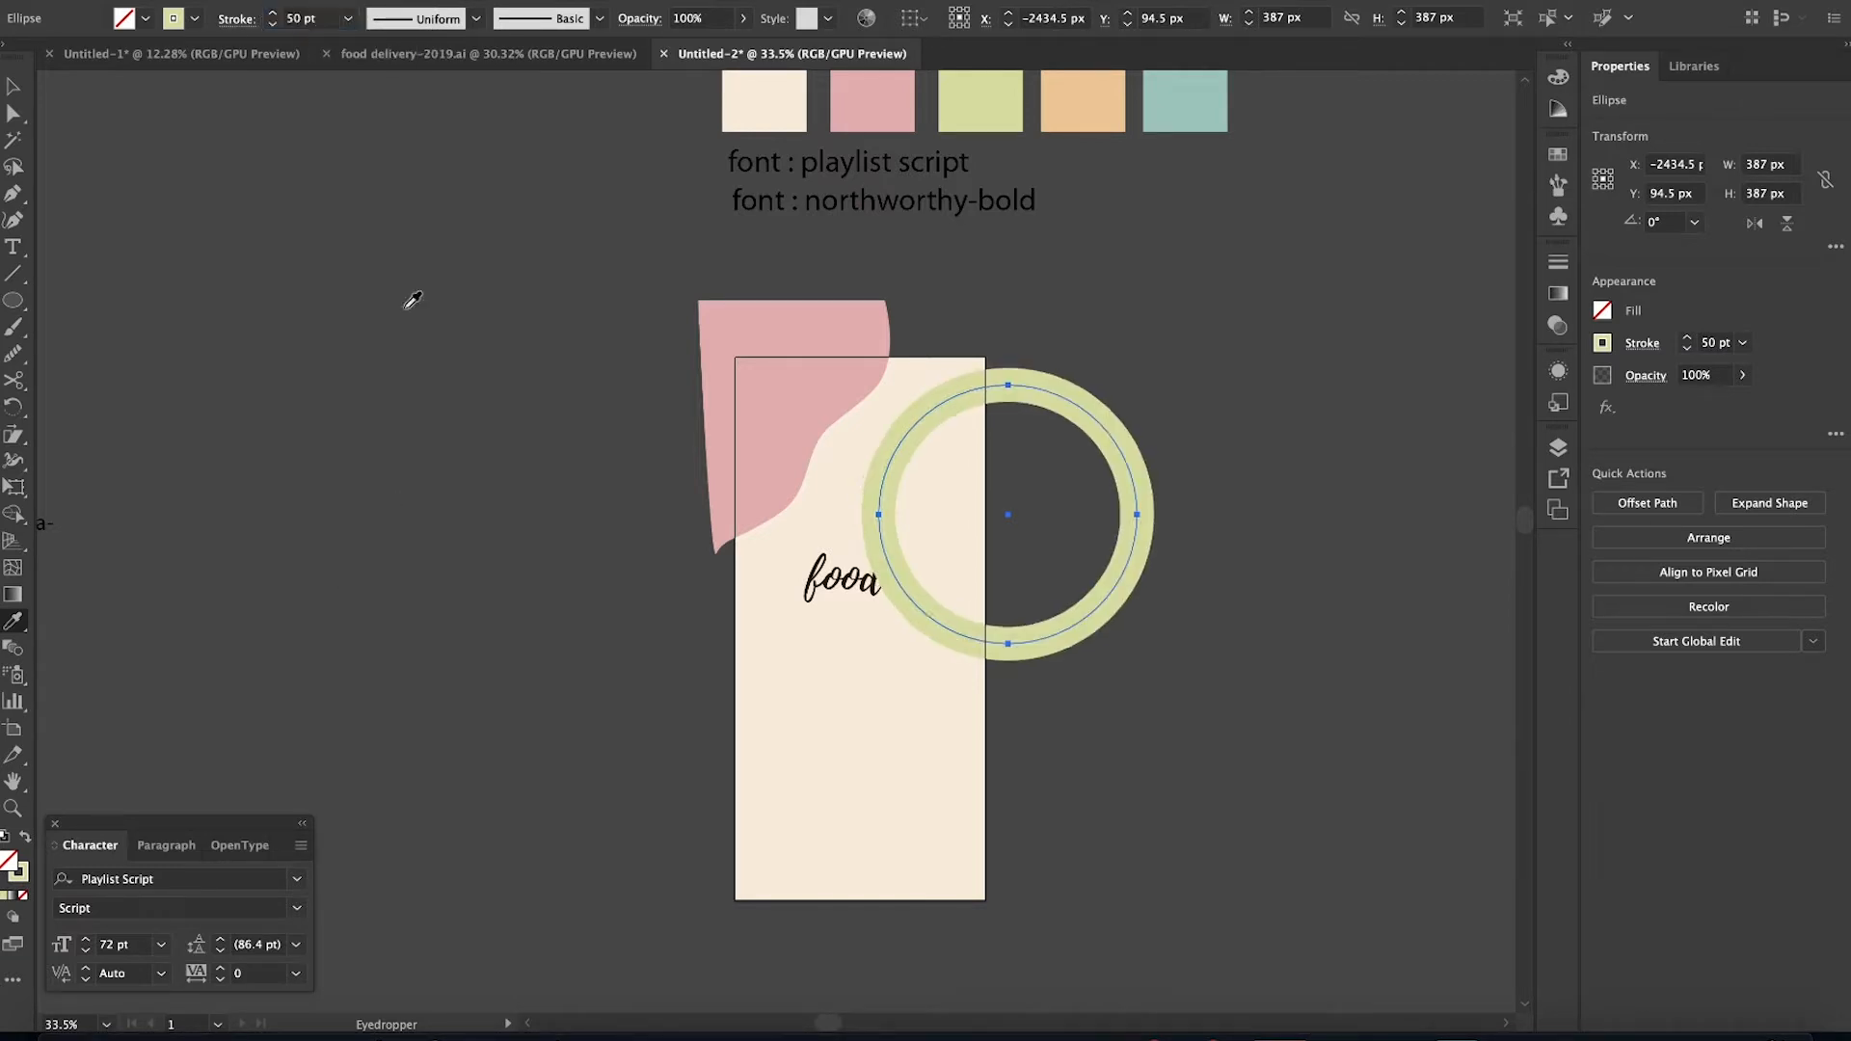
Bring the foodie text to the front of the green ring
{"action": "key", "text": "v"}
{"action": "left_click", "coordinate": [835, 582]}
{"action": "right_click", "coordinate": [831, 590]}
{"action": "mouse_move", "coordinate": [944, 935]}
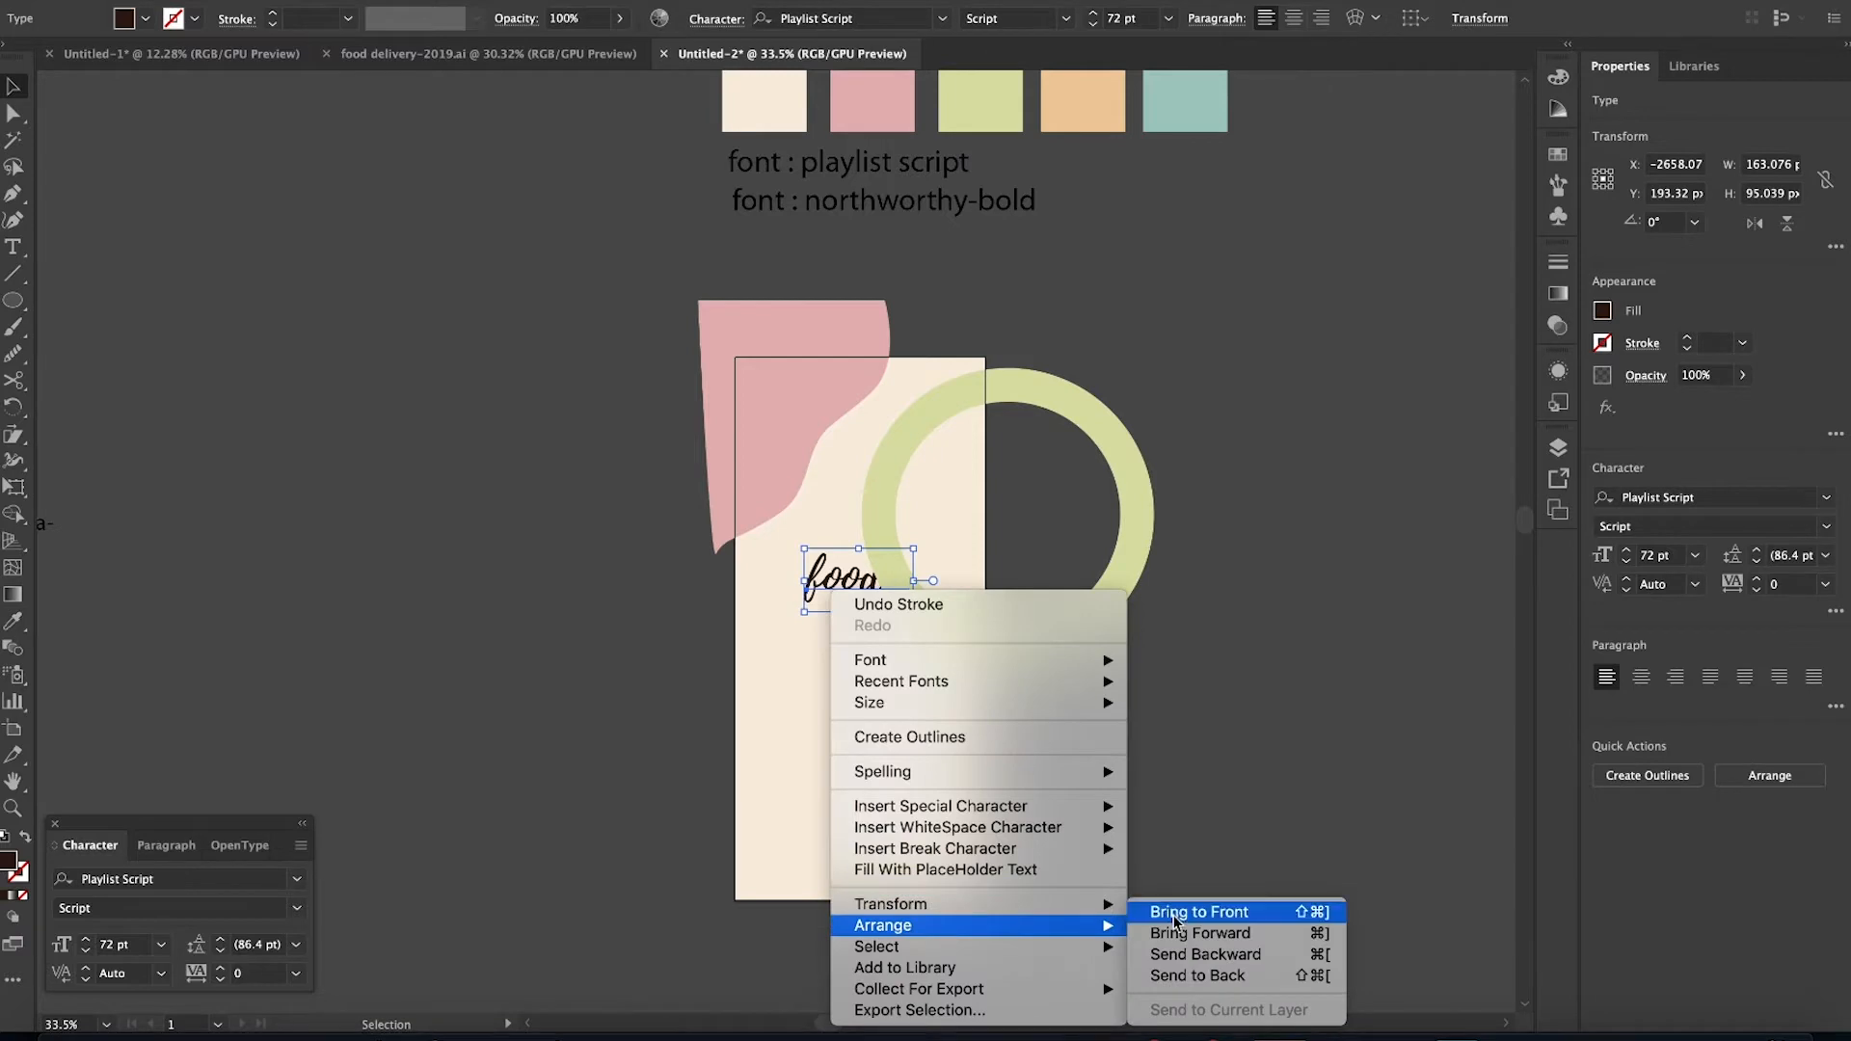
{"action": "left_click", "coordinate": [1200, 912]}
{"action": "left_click", "coordinate": [1072, 773]}
{"action": "scroll", "coordinate": [1072, 773], "scroll_direction": "down", "scroll_amount": 3}
{"action": "scroll", "coordinate": [1072, 773], "scroll_direction": "left", "scroll_amount": 2}
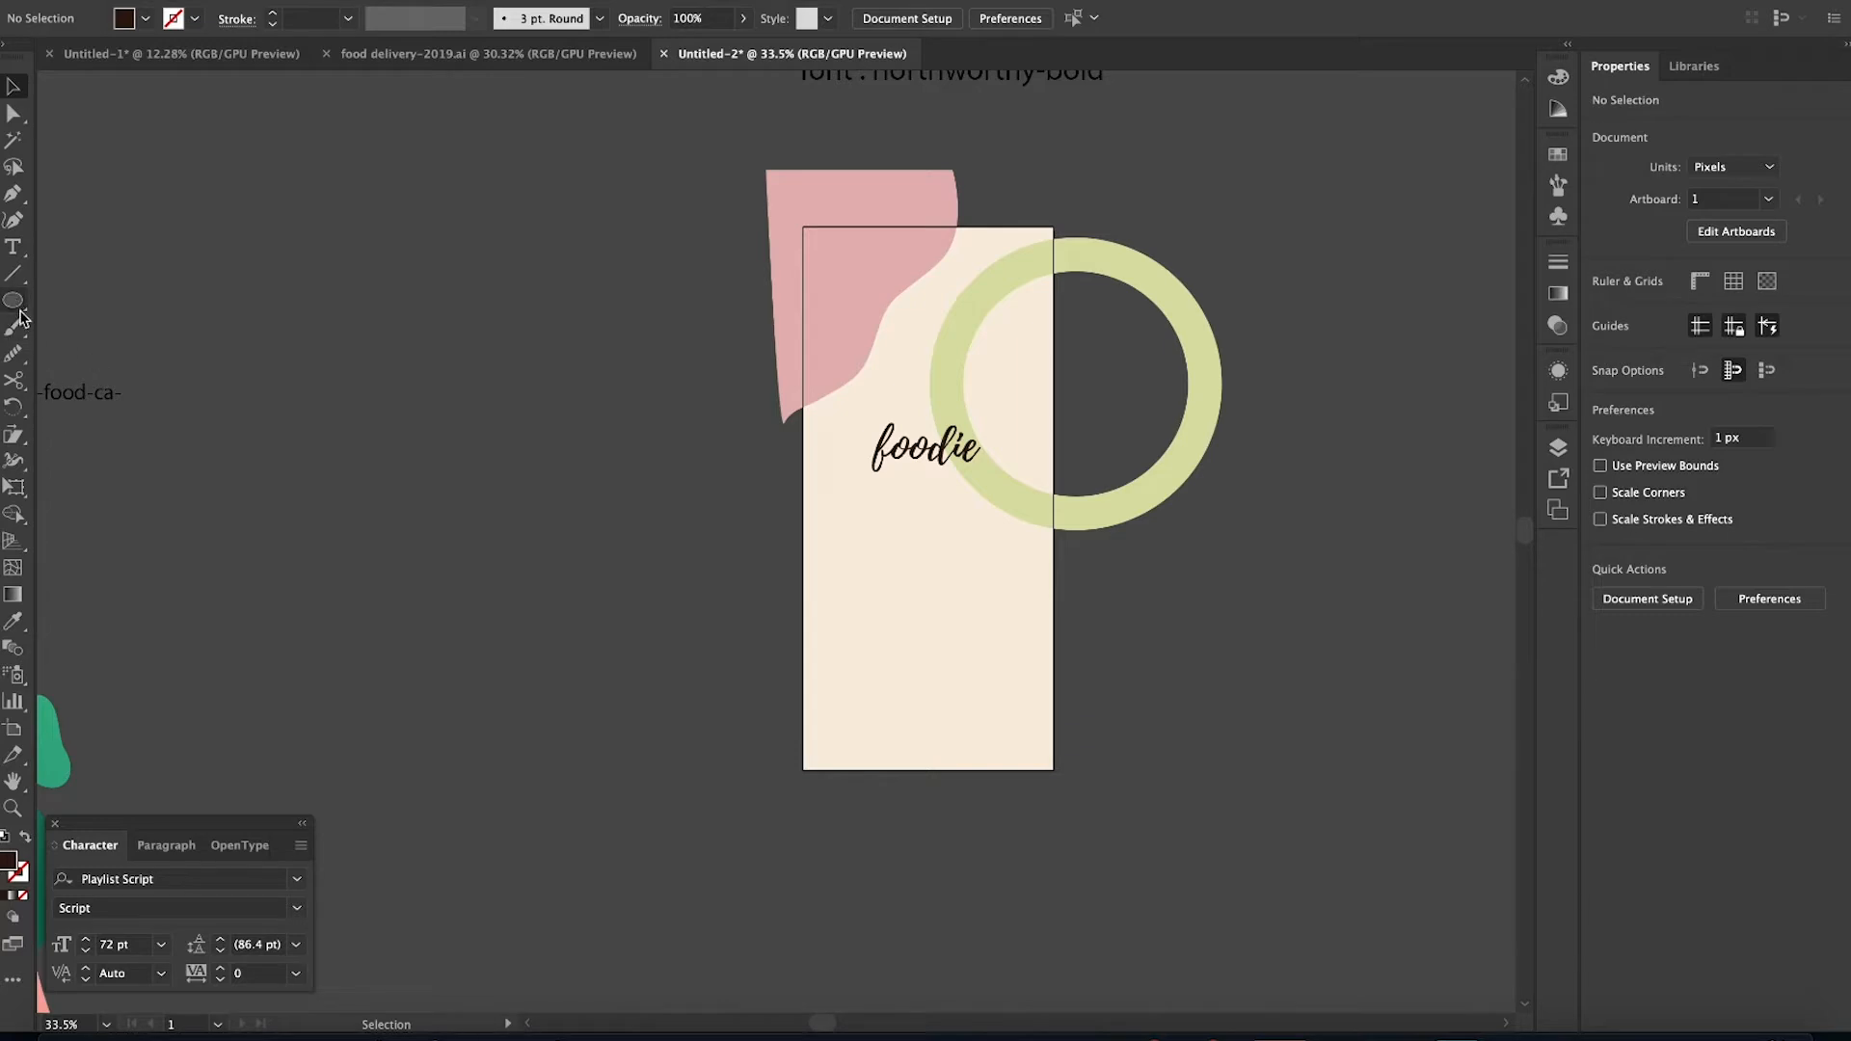
Draw a rectangle about 333 x 117 px beside the artboard and fill it with the orange swatch colour
{"action": "left_click_drag", "start_coordinate": [19, 311], "coordinate": [107, 331]}
{"action": "left_click", "coordinate": [114, 300]}
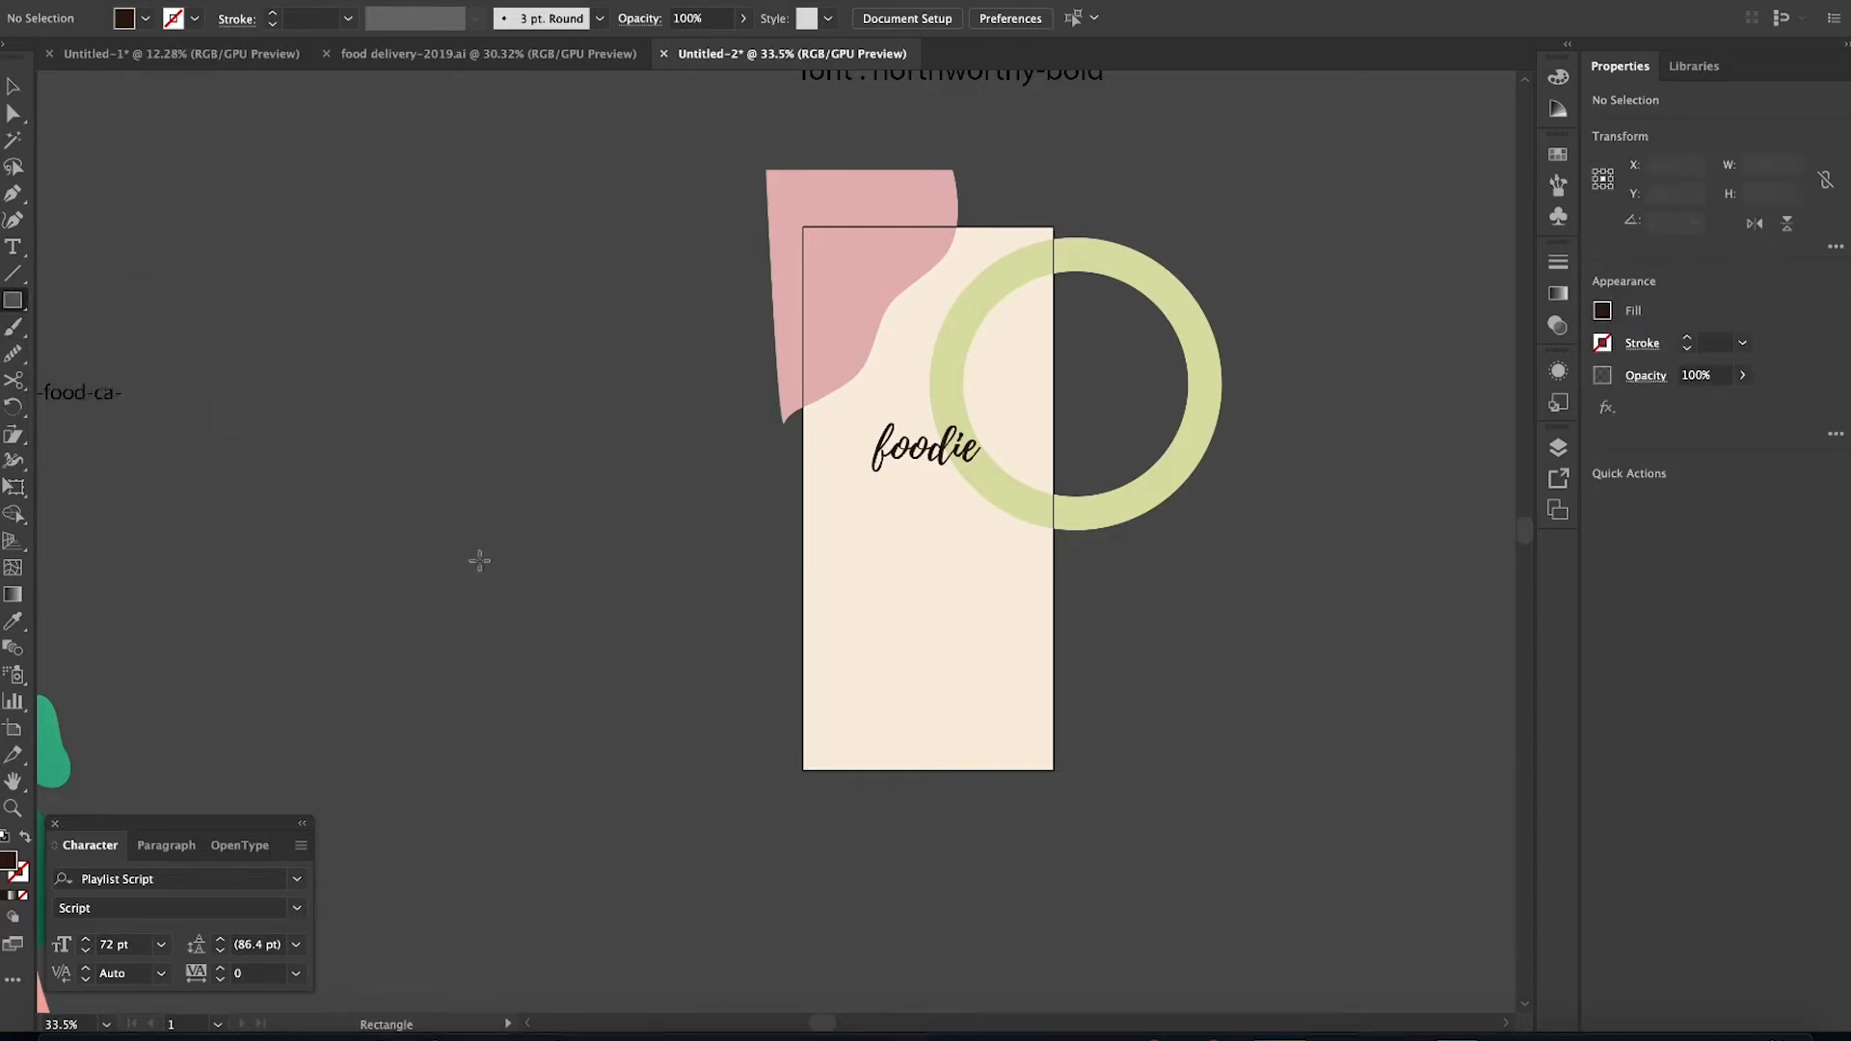
{"action": "left_click_drag", "start_coordinate": [702, 646], "coordinate": [701, 646]}
{"action": "key", "text": "v"}
{"action": "left_click_drag", "start_coordinate": [590, 562], "coordinate": [591, 707]}
{"action": "scroll", "coordinate": [592, 707], "scroll_direction": "down", "scroll_amount": 5}
{"action": "left_click", "coordinate": [14, 621]}
{"action": "left_click", "coordinate": [899, 299]}
{"action": "key", "text": "v"}
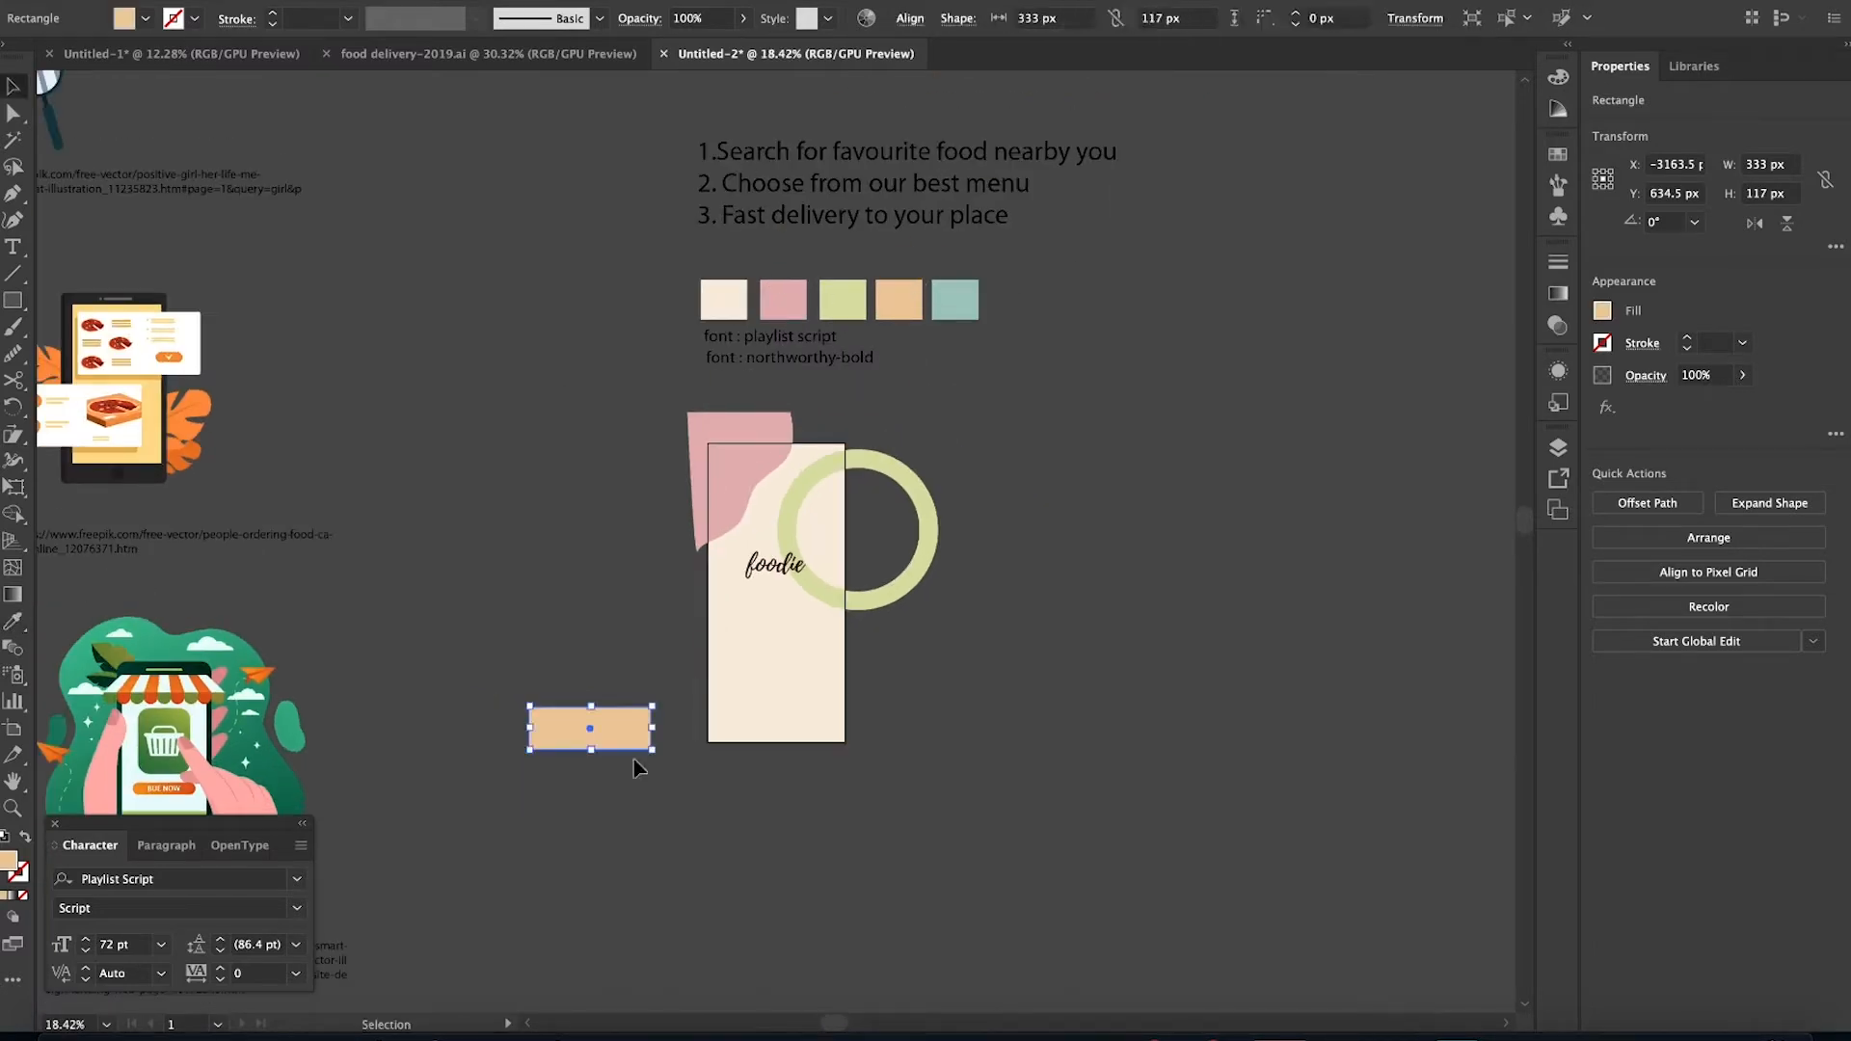
Make the orange rectangle into two overlapping, round-ended diagonal bars across the artboard's lower left edge
{"action": "left_click_drag", "start_coordinate": [688, 717], "coordinate": [747, 685]}
{"action": "scroll", "coordinate": [776, 662], "scroll_direction": "up", "scroll_amount": 6}
{"action": "left_click_drag", "start_coordinate": [822, 525], "coordinate": [786, 606]}
{"action": "left_click", "coordinate": [803, 565], "text": "shift"}
{"action": "left_click", "coordinate": [1243, 715]}
{"action": "scroll", "coordinate": [1244, 717], "scroll_direction": "down", "scroll_amount": 4}
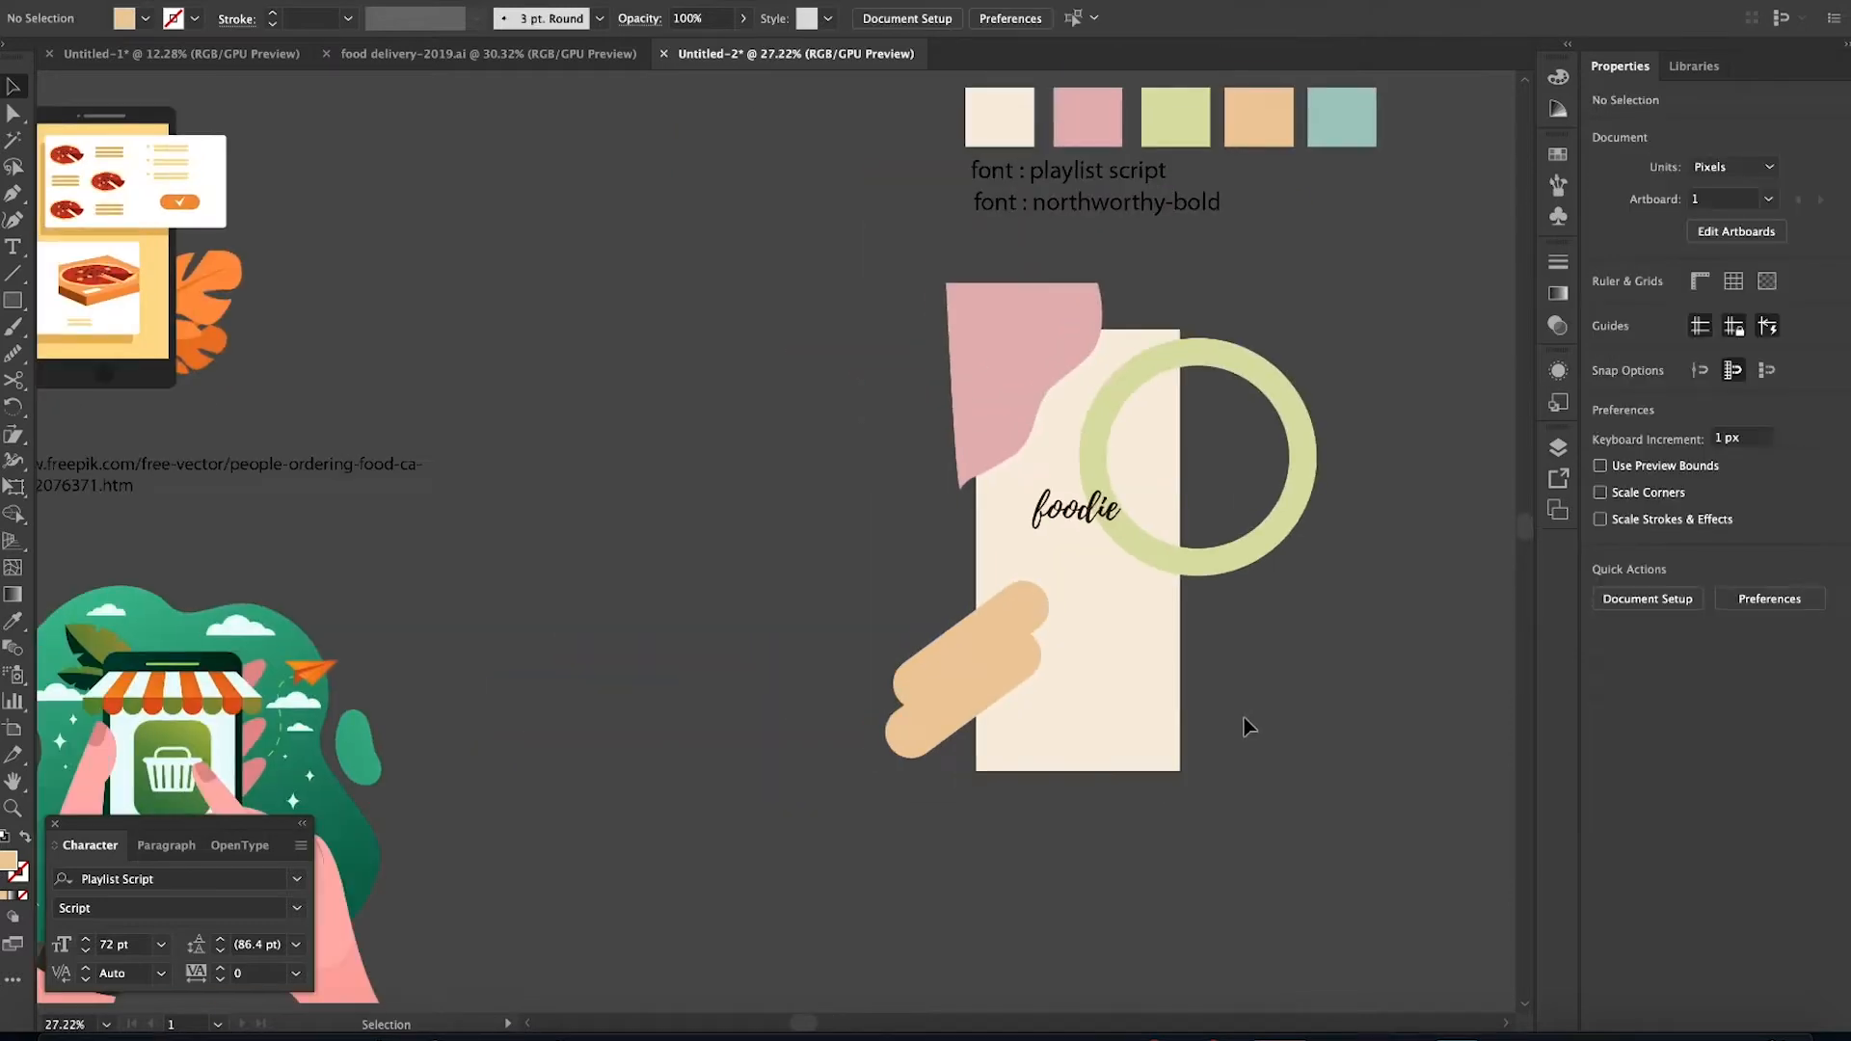
Draw a closed wavy shape over the artboard's bottom-right corner with the Pen tool
{"action": "scroll", "coordinate": [1244, 717], "scroll_direction": "up", "scroll_amount": 3}
{"action": "left_click", "coordinate": [15, 197]}
{"action": "left_click", "coordinate": [937, 825]}
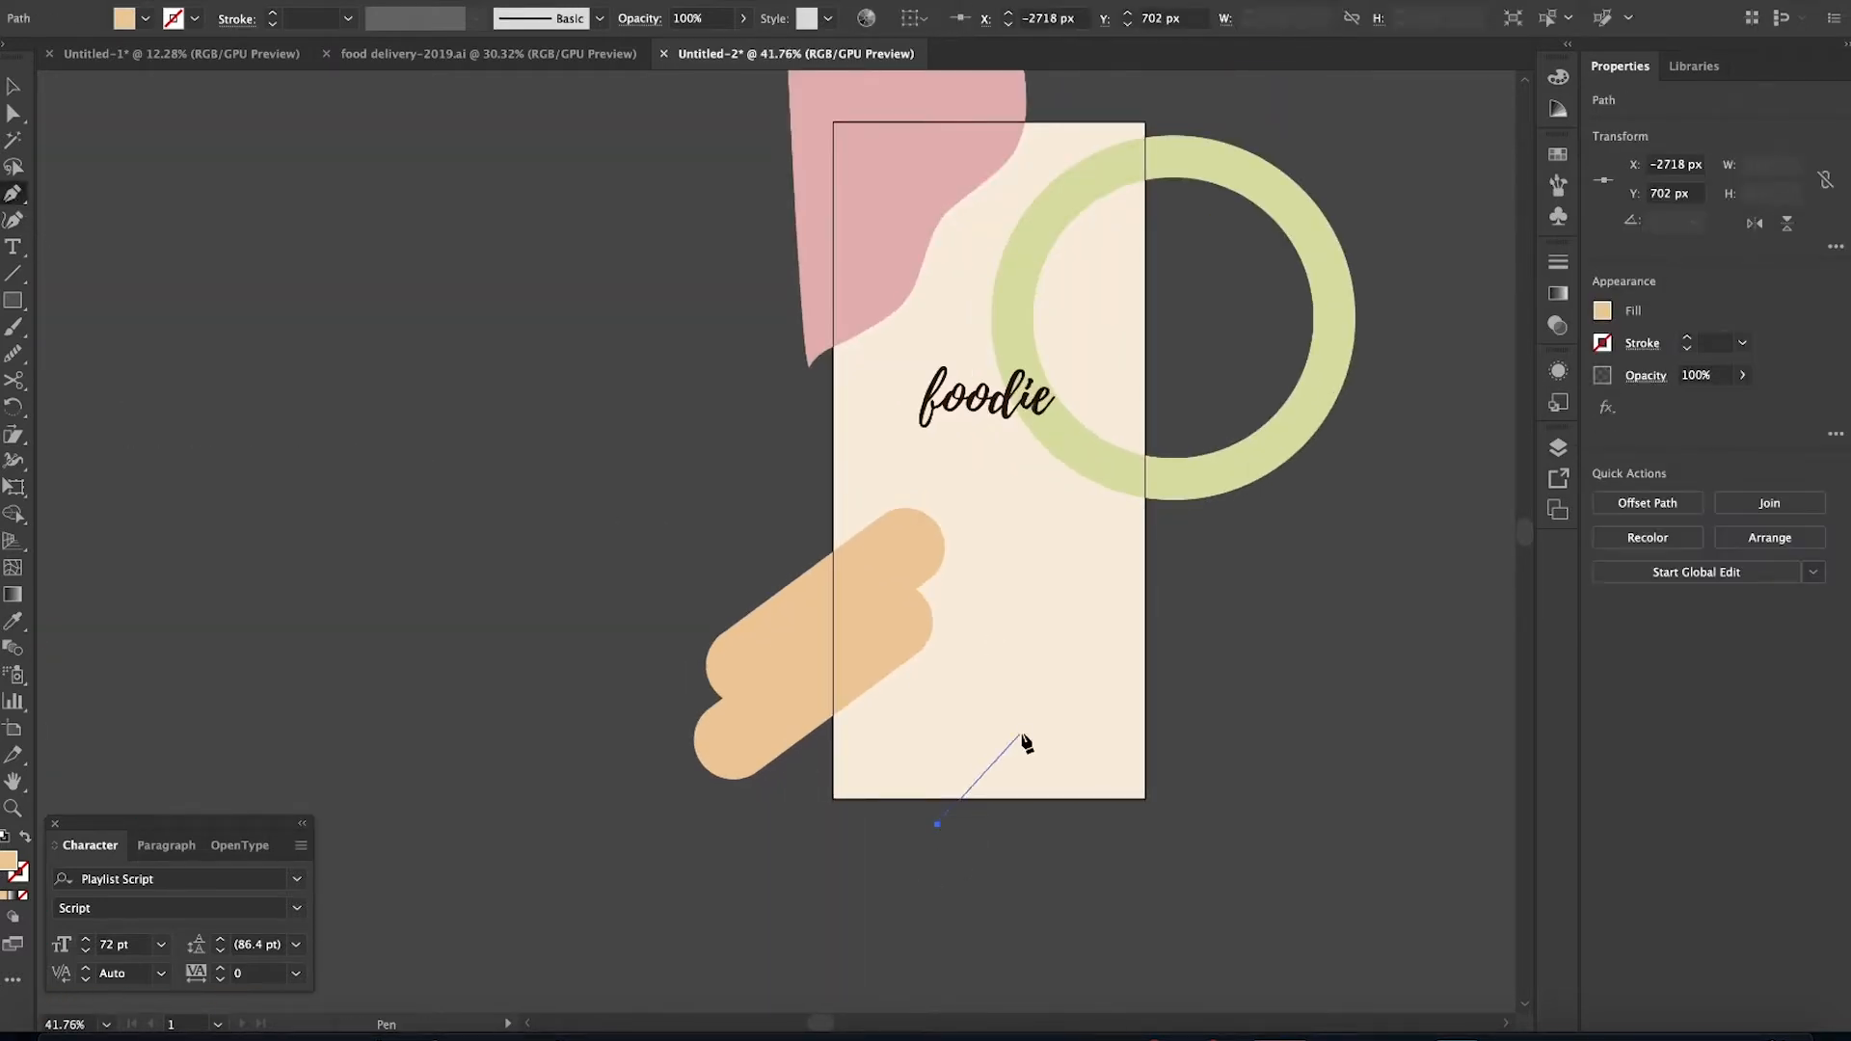
{"action": "left_click_drag", "start_coordinate": [1079, 731], "coordinate": [1079, 727]}
{"action": "left_click_drag", "start_coordinate": [1111, 659], "coordinate": [1118, 640]}
{"action": "left_click_drag", "start_coordinate": [1220, 607], "coordinate": [1274, 622]}
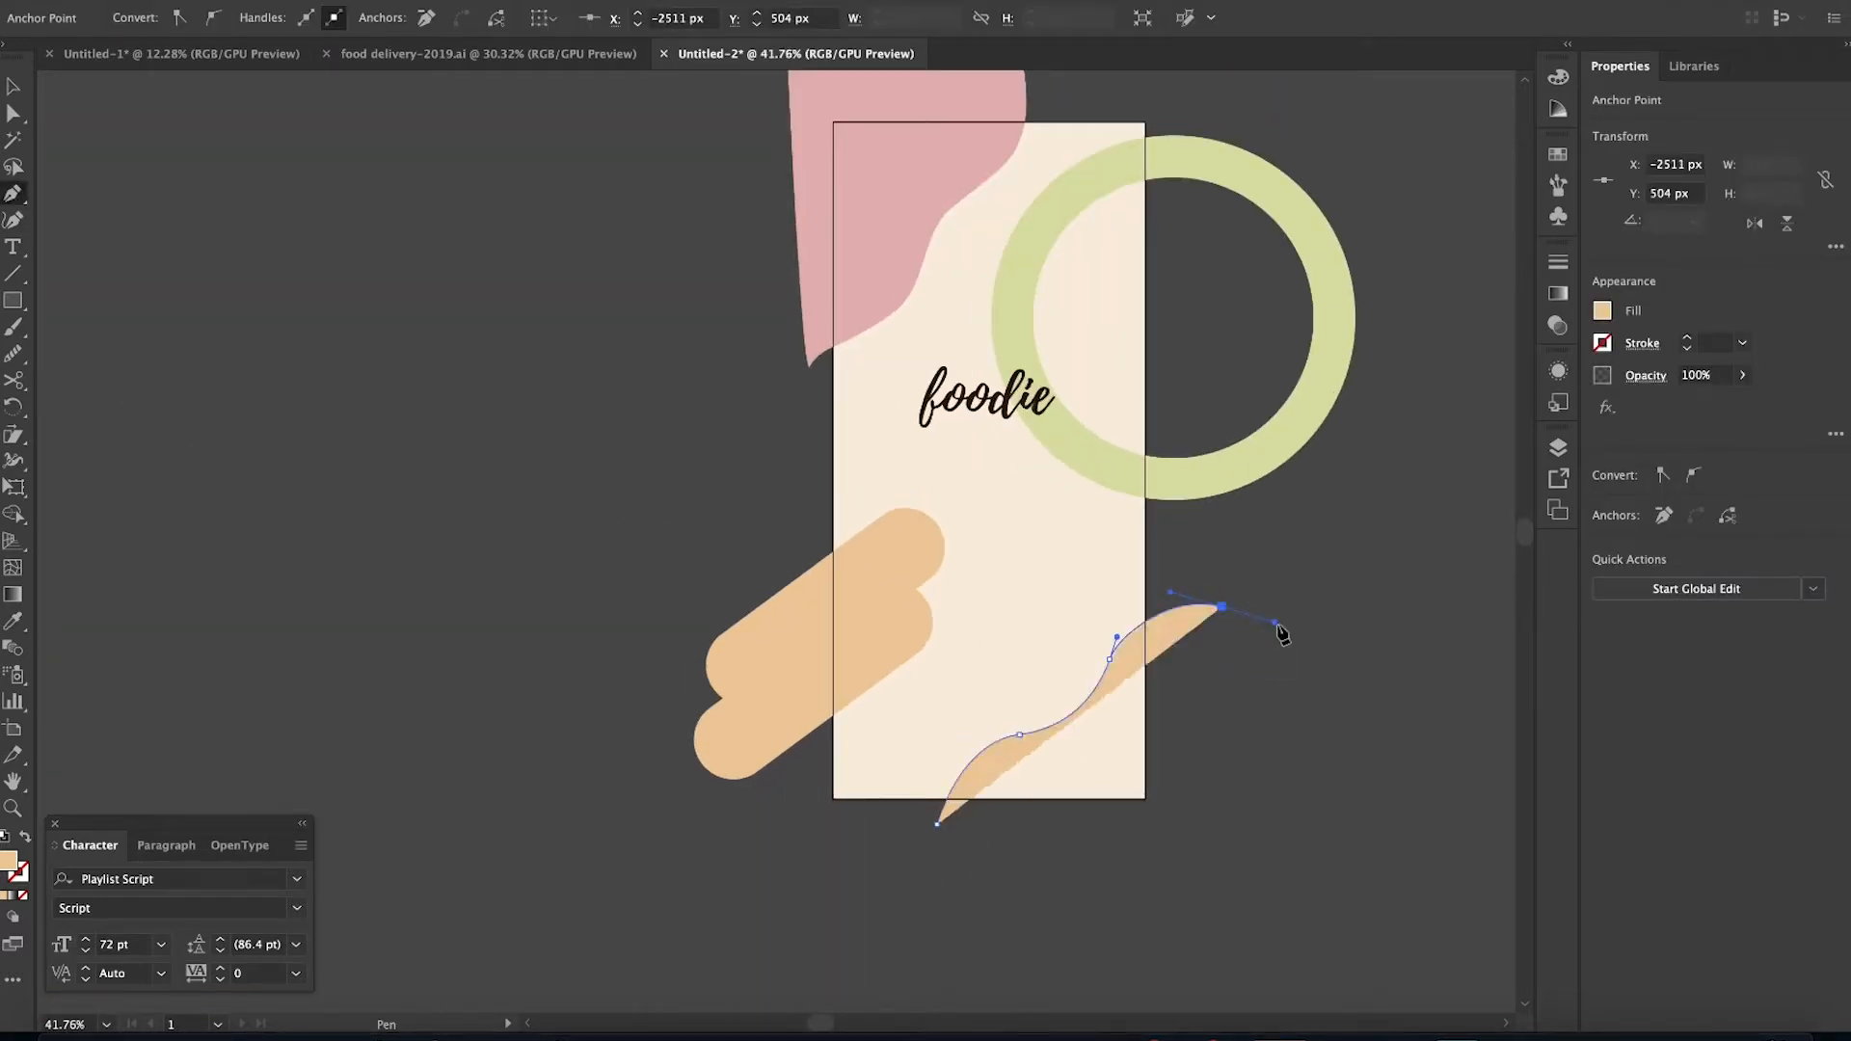
{"action": "left_click_drag", "start_coordinate": [1245, 853], "coordinate": [1090, 861]}
Fill the bottom-right wavy shape with the teal swatch colour
{"action": "key", "text": "v"}
{"action": "scroll", "coordinate": [937, 827], "scroll_direction": "down", "scroll_amount": 4}
{"action": "scroll", "coordinate": [937, 826], "scroll_direction": "right", "scroll_amount": 2}
{"action": "scroll", "coordinate": [937, 826], "scroll_direction": "up", "scroll_amount": 1}
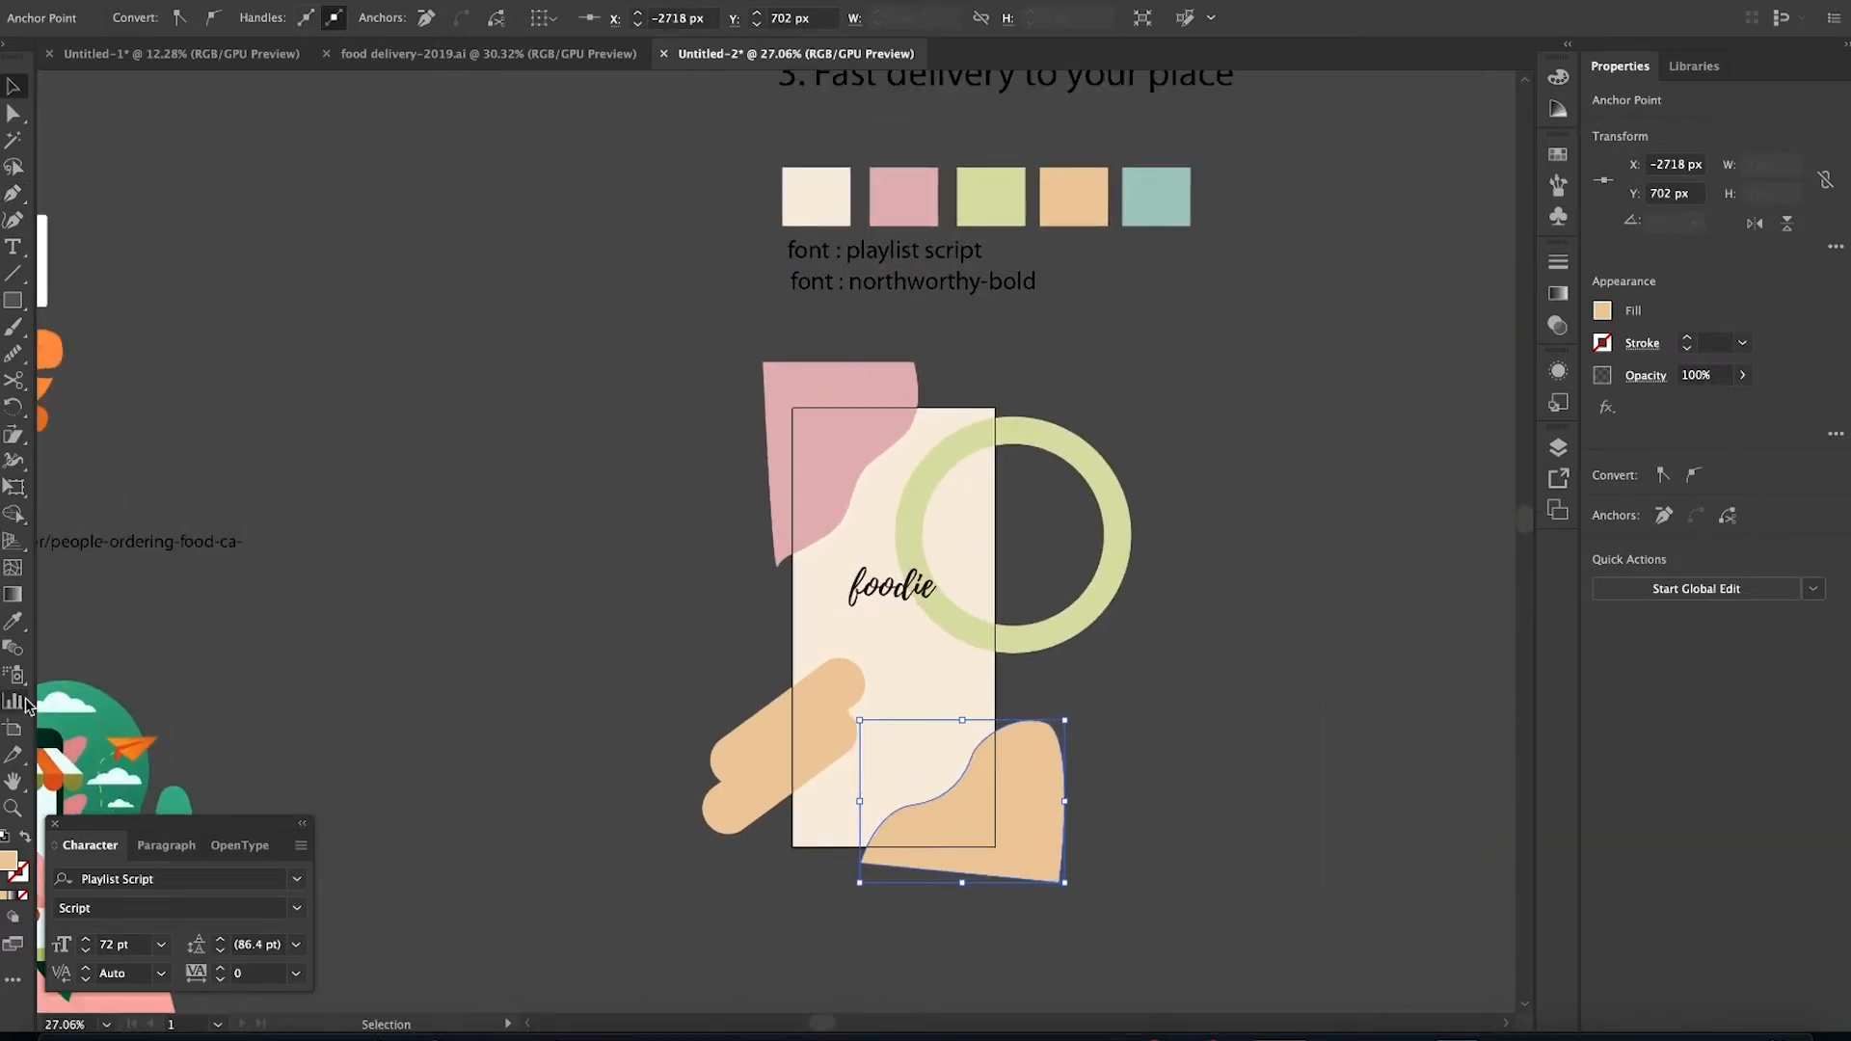
{"action": "left_click", "coordinate": [15, 622]}
{"action": "left_click", "coordinate": [1157, 190]}
{"action": "key", "text": "v"}
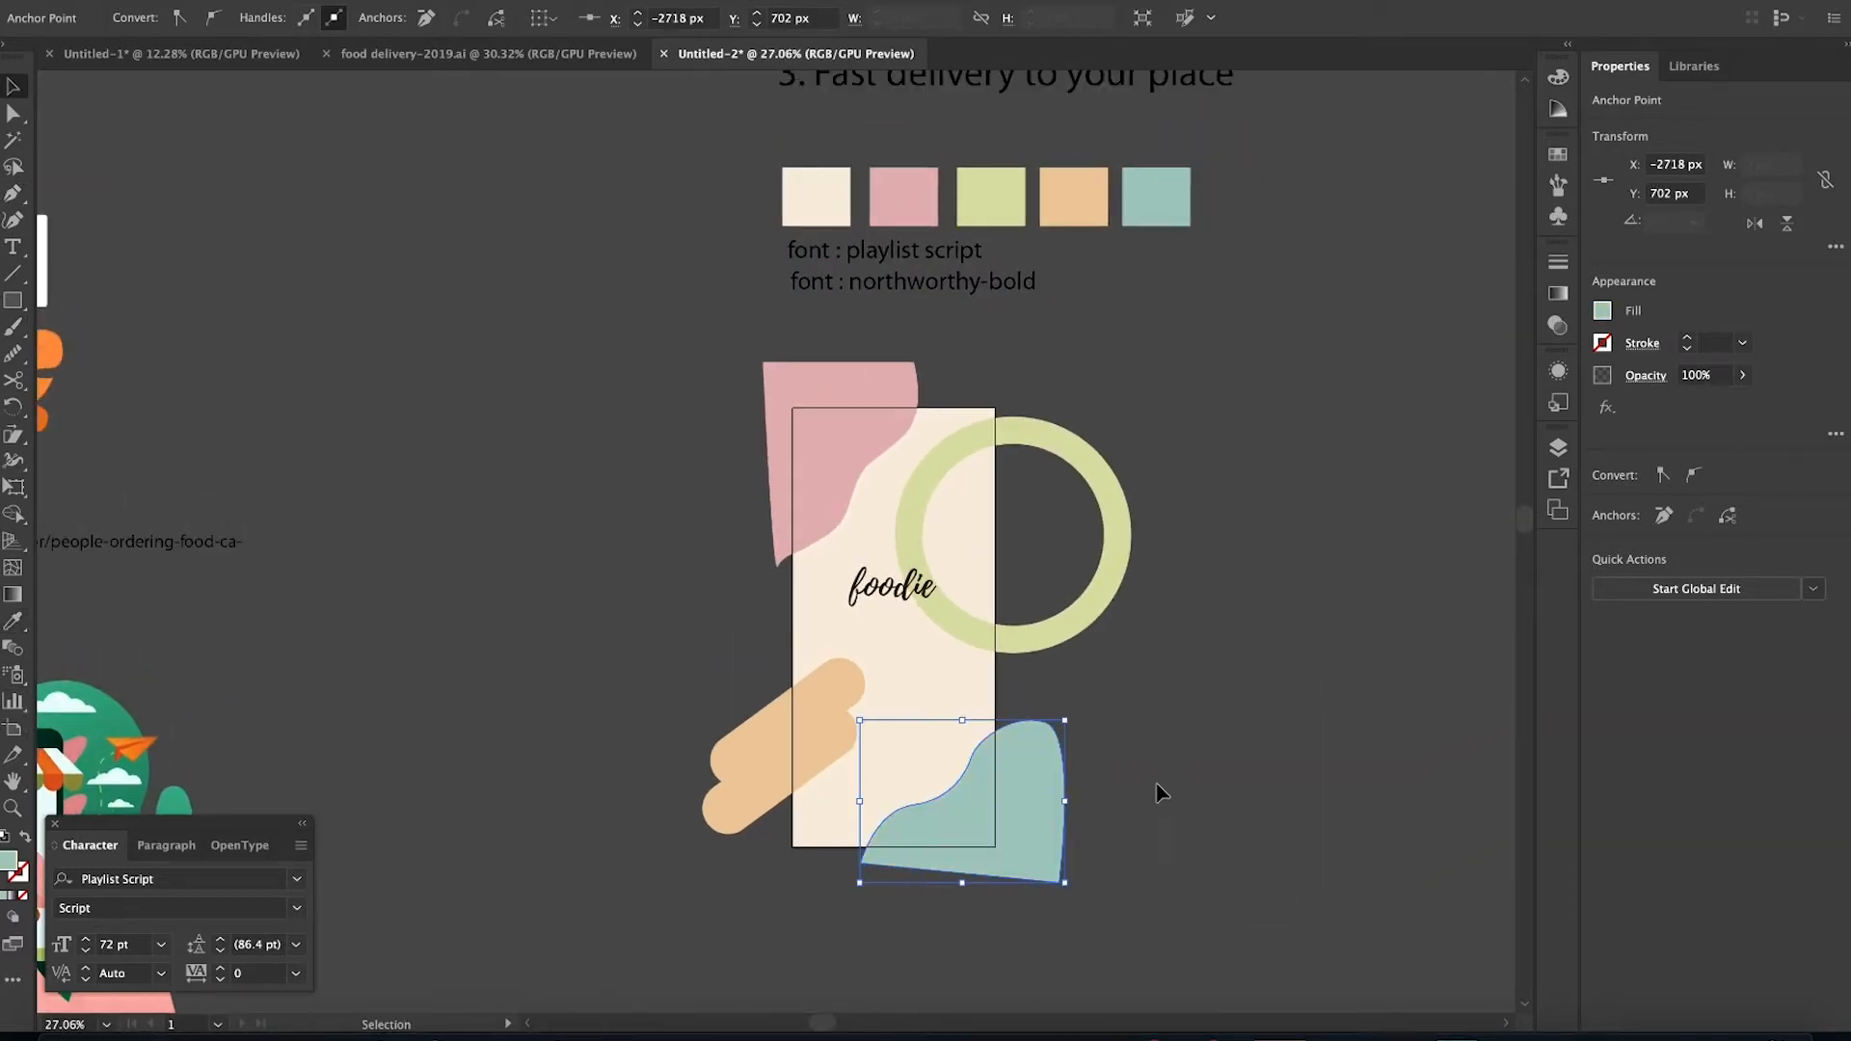
Smooth the wavy upper-left edge of the teal shape with the Smooth tool and fine-tune one of its anchor points
{"action": "scroll", "coordinate": [1157, 785], "scroll_direction": "up", "scroll_amount": 2}
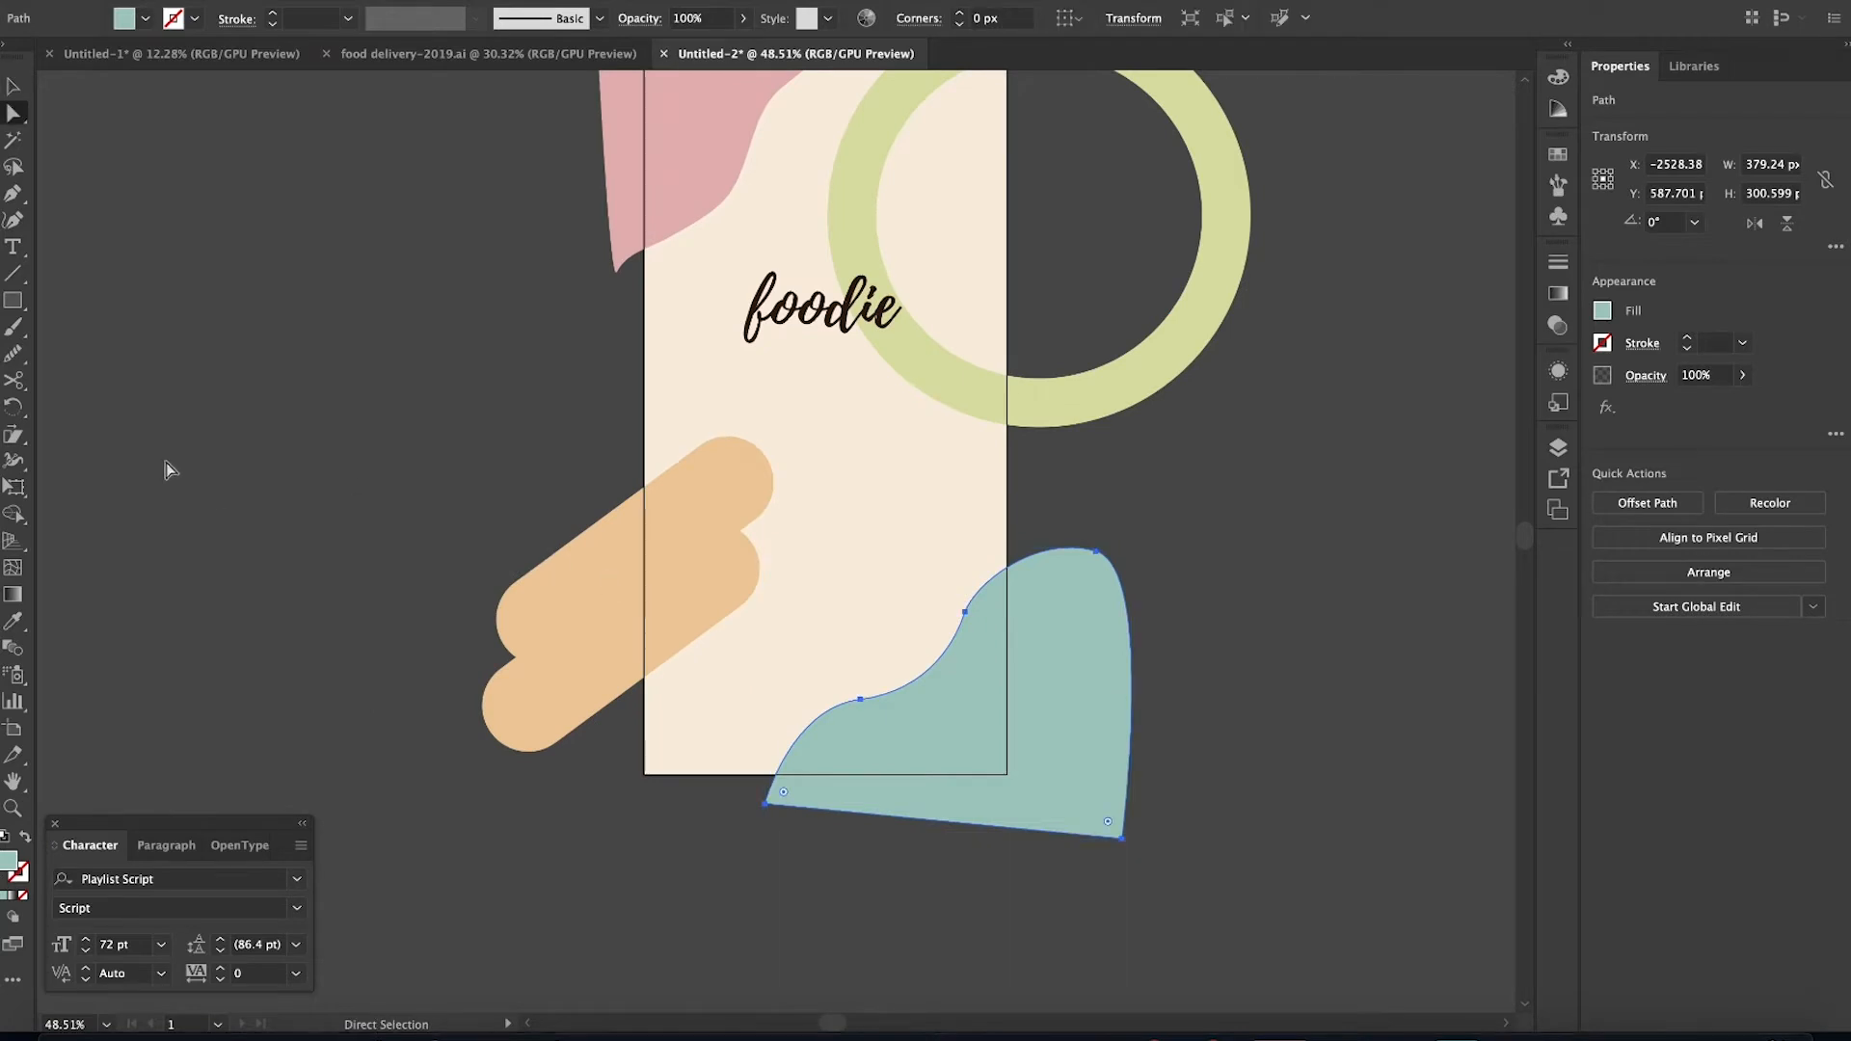
{"action": "left_click", "coordinate": [12, 353]}
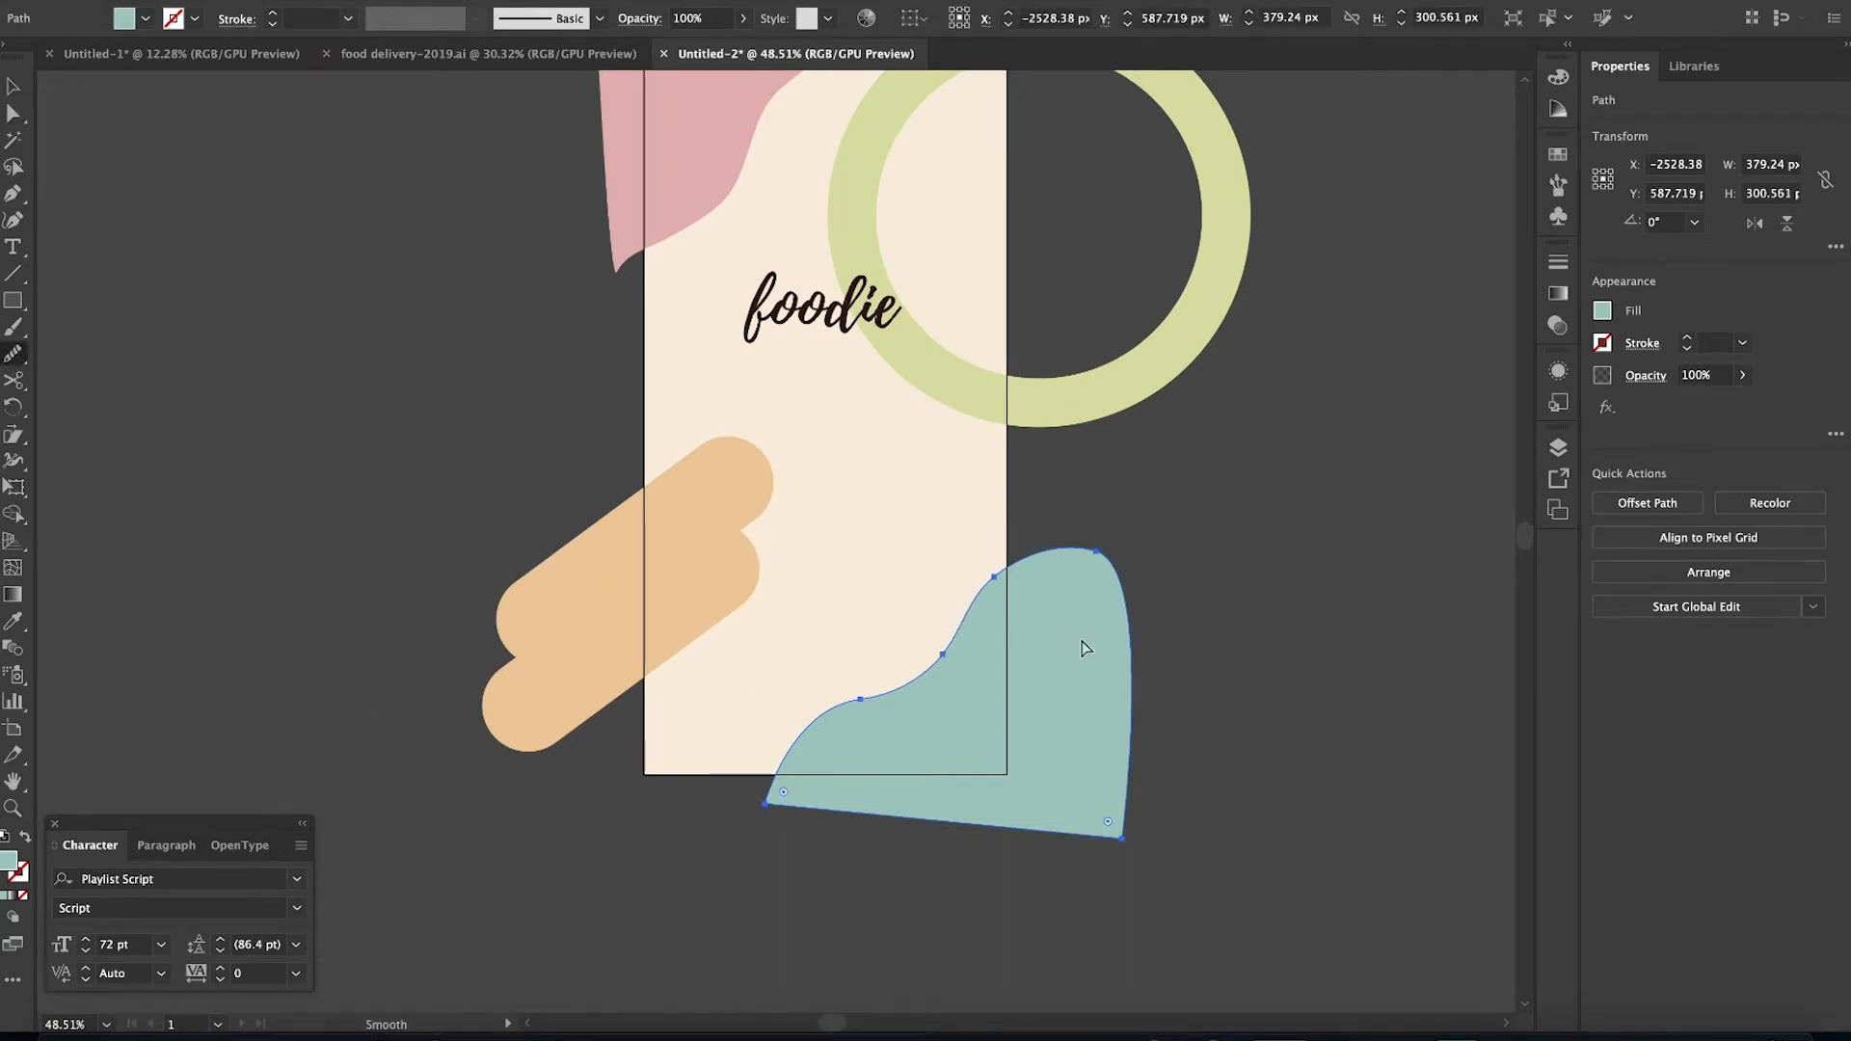
{"action": "key", "text": "a"}
{"action": "left_click", "coordinate": [994, 577]}
{"action": "left_click_drag", "start_coordinate": [994, 578], "coordinate": [986, 570]}
{"action": "left_click", "coordinate": [1252, 622]}
{"action": "scroll", "coordinate": [1252, 625], "scroll_direction": "down", "scroll_amount": 3}
{"action": "scroll", "coordinate": [1254, 627], "scroll_direction": "up", "scroll_amount": 1}
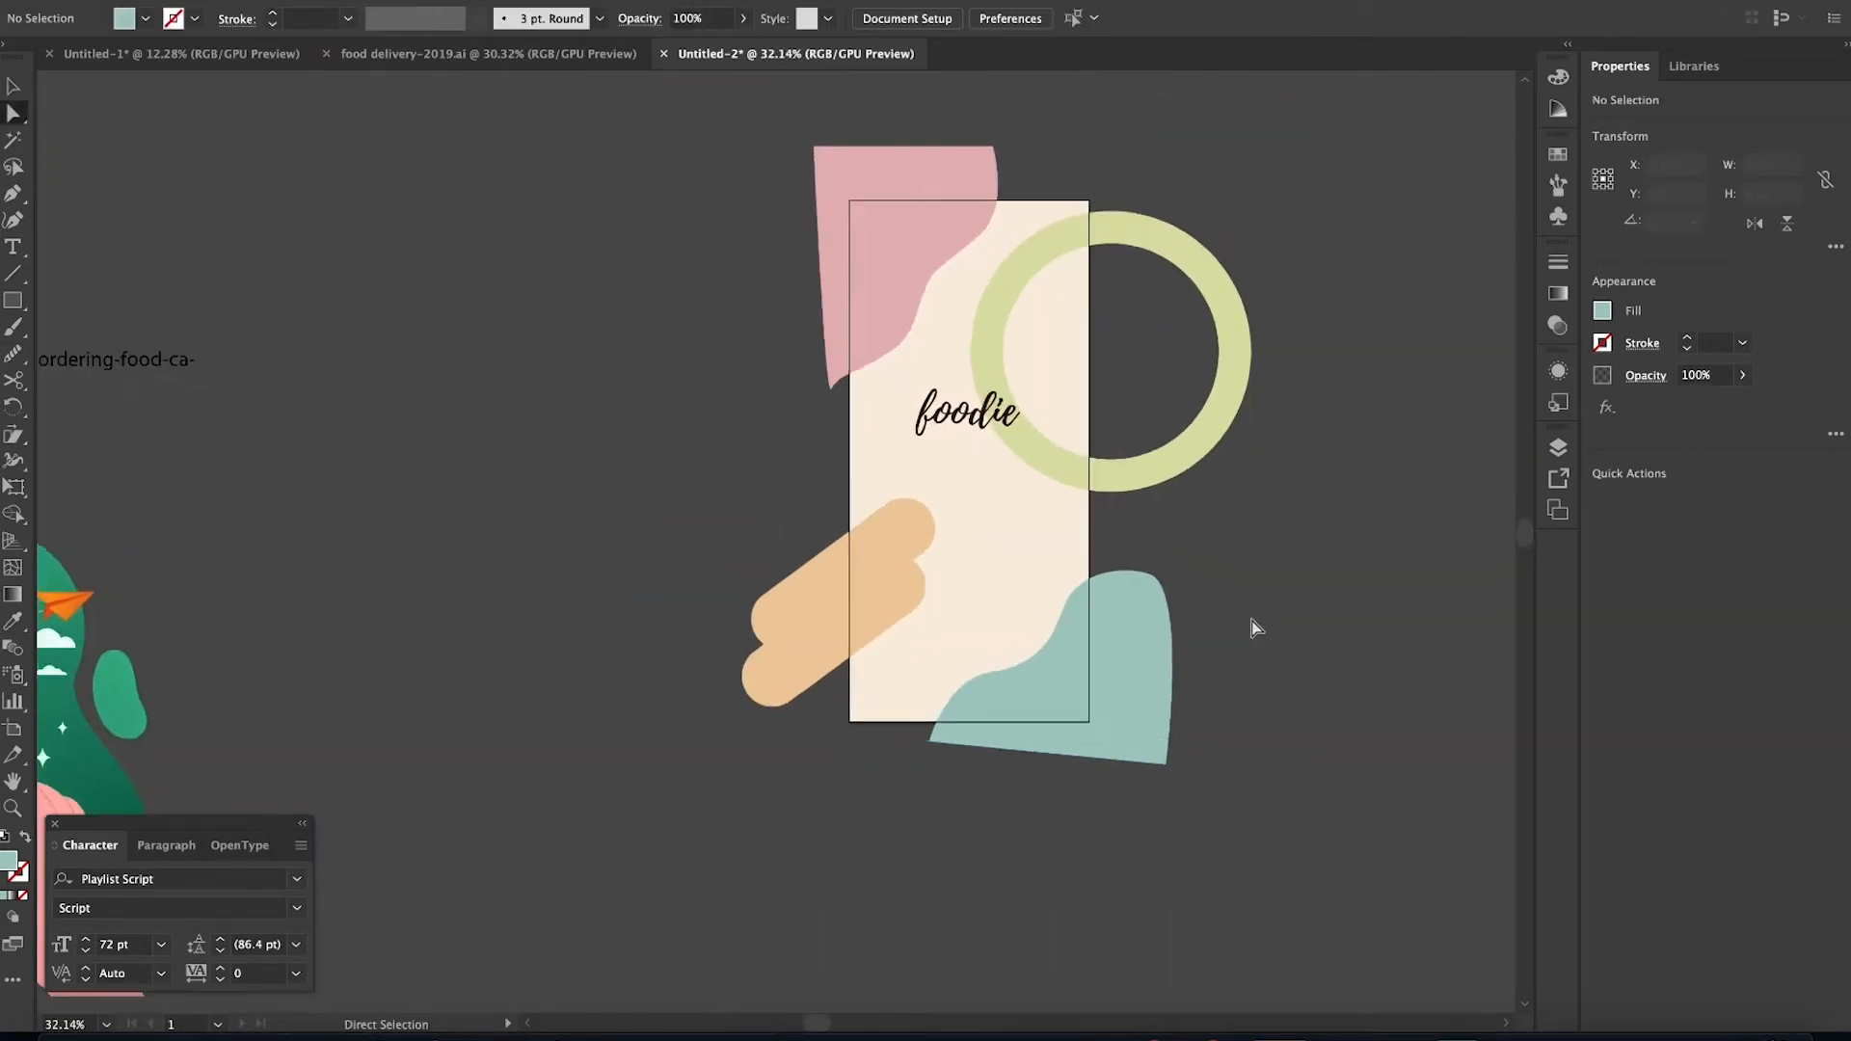
Group the decorative shapes, foodie text and cream background into one object
{"action": "key", "text": "v"}
{"action": "scroll", "coordinate": [1256, 628], "scroll_direction": "up", "scroll_amount": 1}
{"action": "scroll", "coordinate": [1152, 696], "scroll_direction": "down", "scroll_amount": 2}
{"action": "scroll", "coordinate": [1145, 704], "scroll_direction": "up", "scroll_amount": 2}
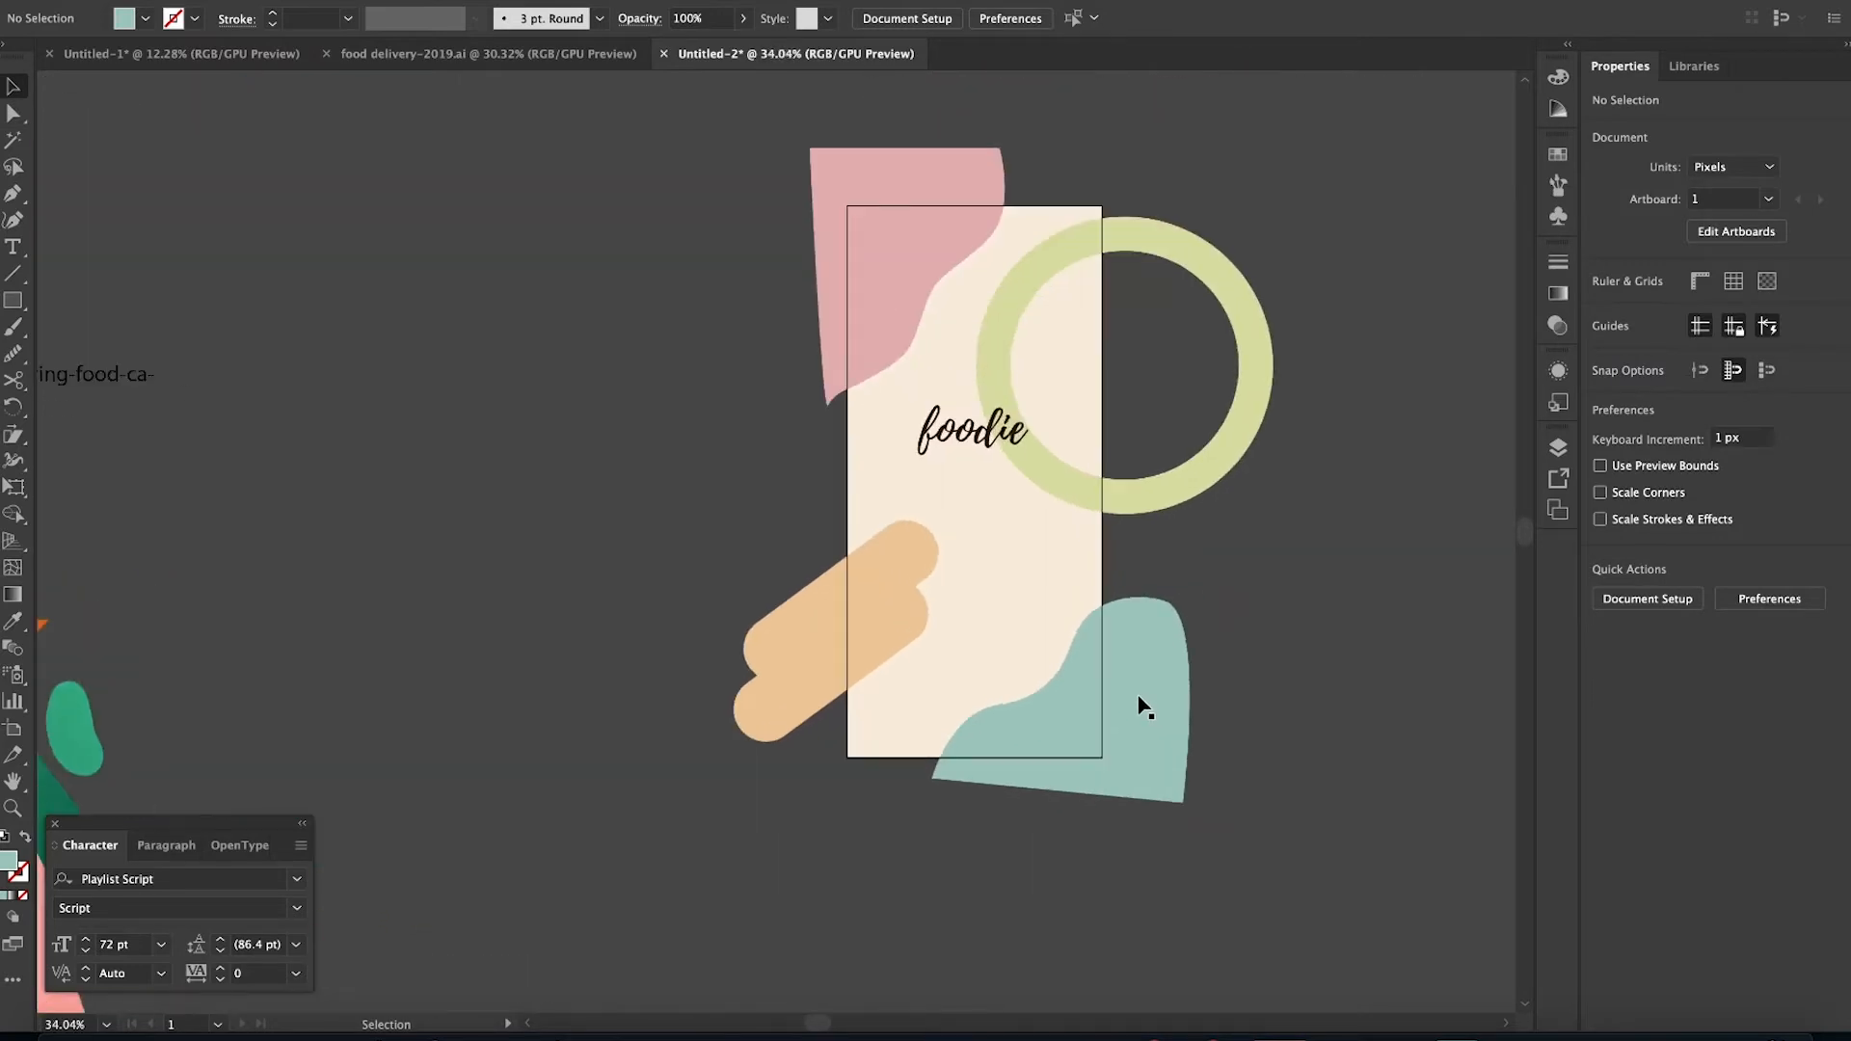
{"action": "left_click", "coordinate": [1074, 636]}
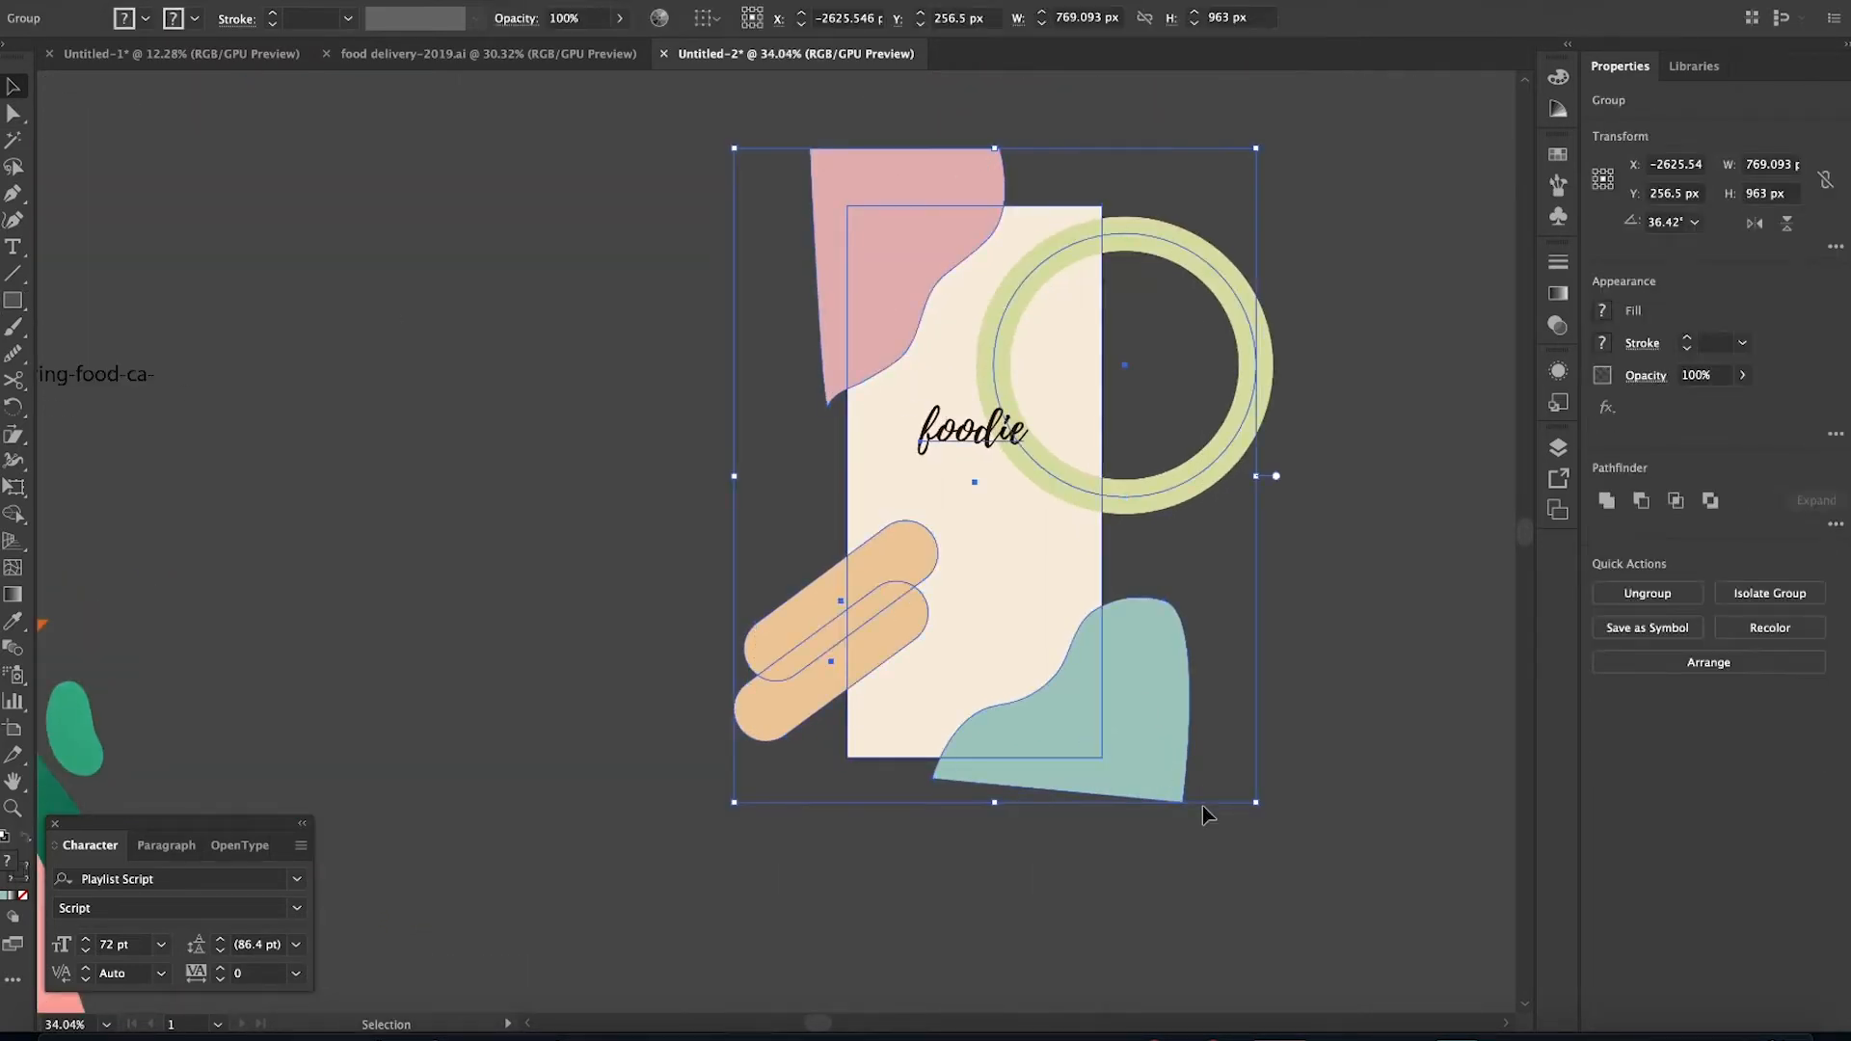
Draw a rectangle exactly covering the artboard and use it as a clipping mask for the grouped splash screen artwork
{"action": "left_click", "coordinate": [13, 299]}
{"action": "key", "text": "v"}
{"action": "left_click", "coordinate": [696, 239]}
{"action": "left_click", "coordinate": [14, 301]}
{"action": "left_click_drag", "start_coordinate": [846, 205], "coordinate": [1102, 757]}
{"action": "key", "text": "v"}
{"action": "left_click", "coordinate": [1220, 465], "text": "shift"}
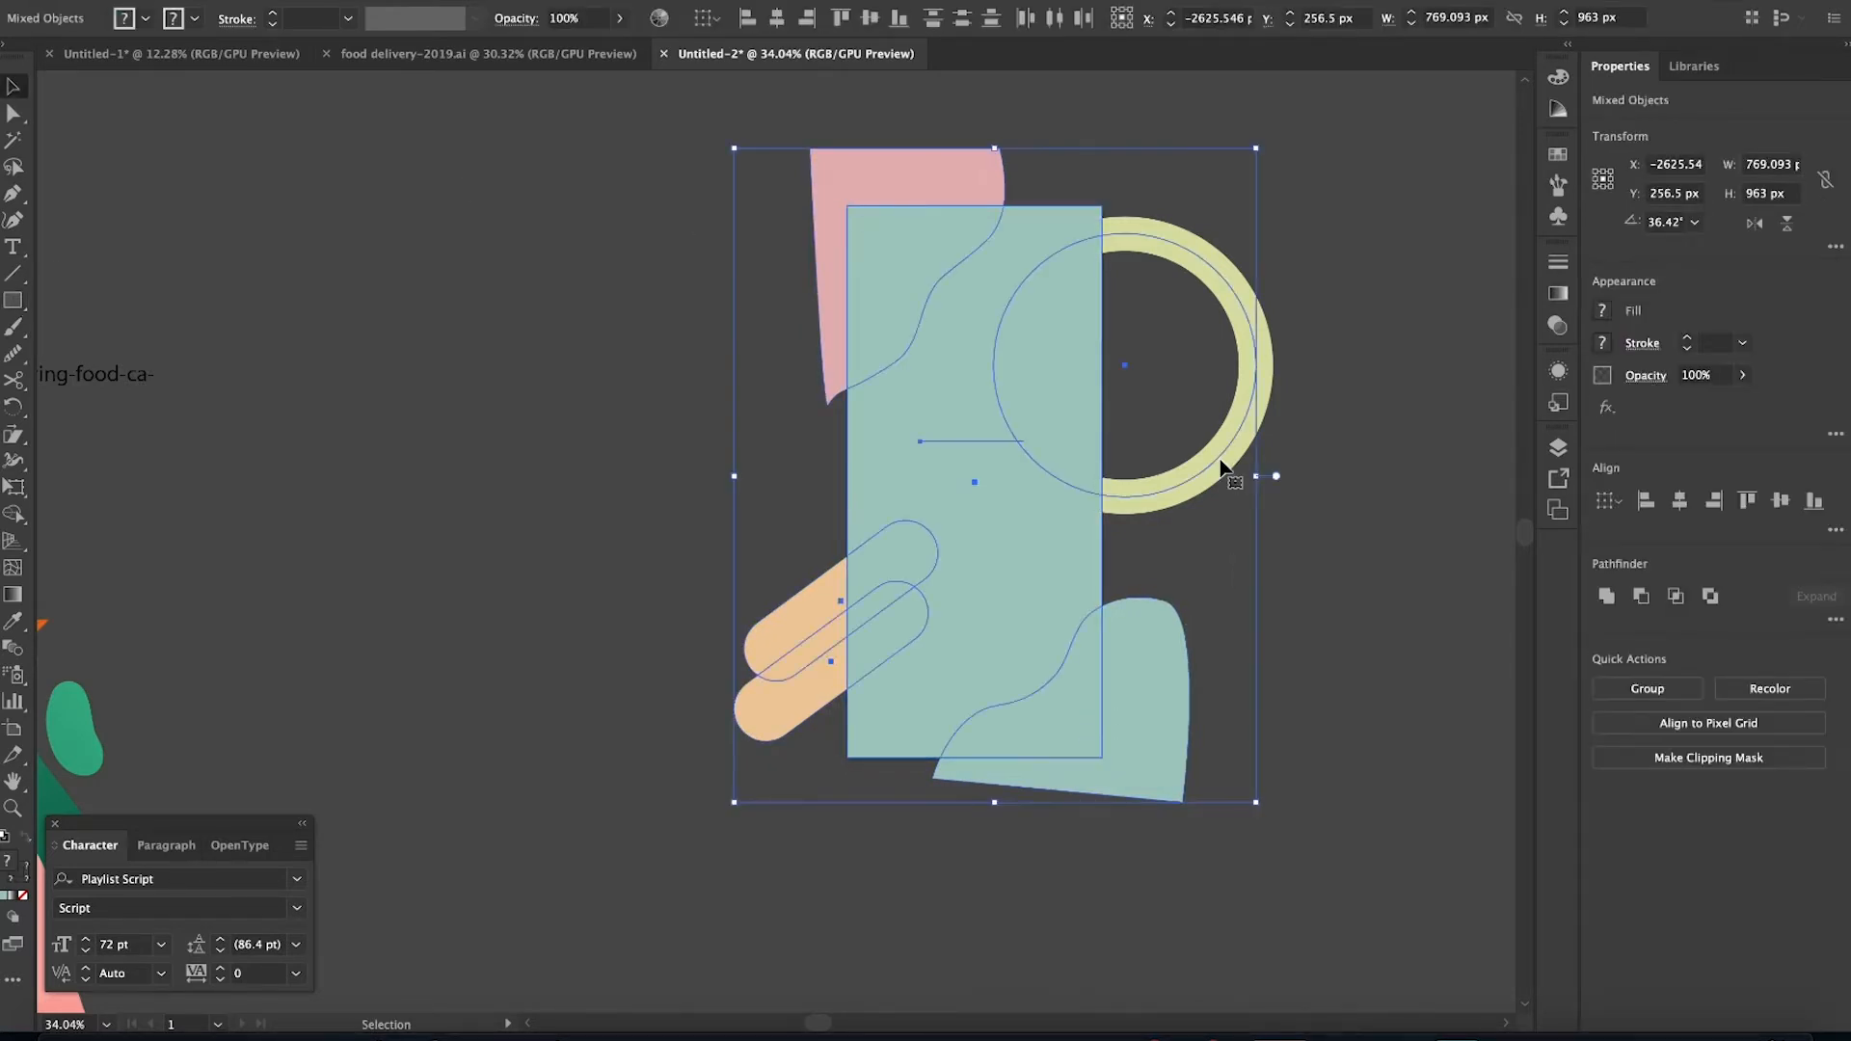
{"action": "right_click", "coordinate": [1223, 468]}
{"action": "left_click", "coordinate": [1327, 661]}
{"action": "left_click", "coordinate": [1285, 644]}
Inspect the clipped artwork by isolating its group, selecting the green ring inside, and leaving isolation mode
{"action": "scroll", "coordinate": [1284, 644], "scroll_direction": "down", "scroll_amount": 3}
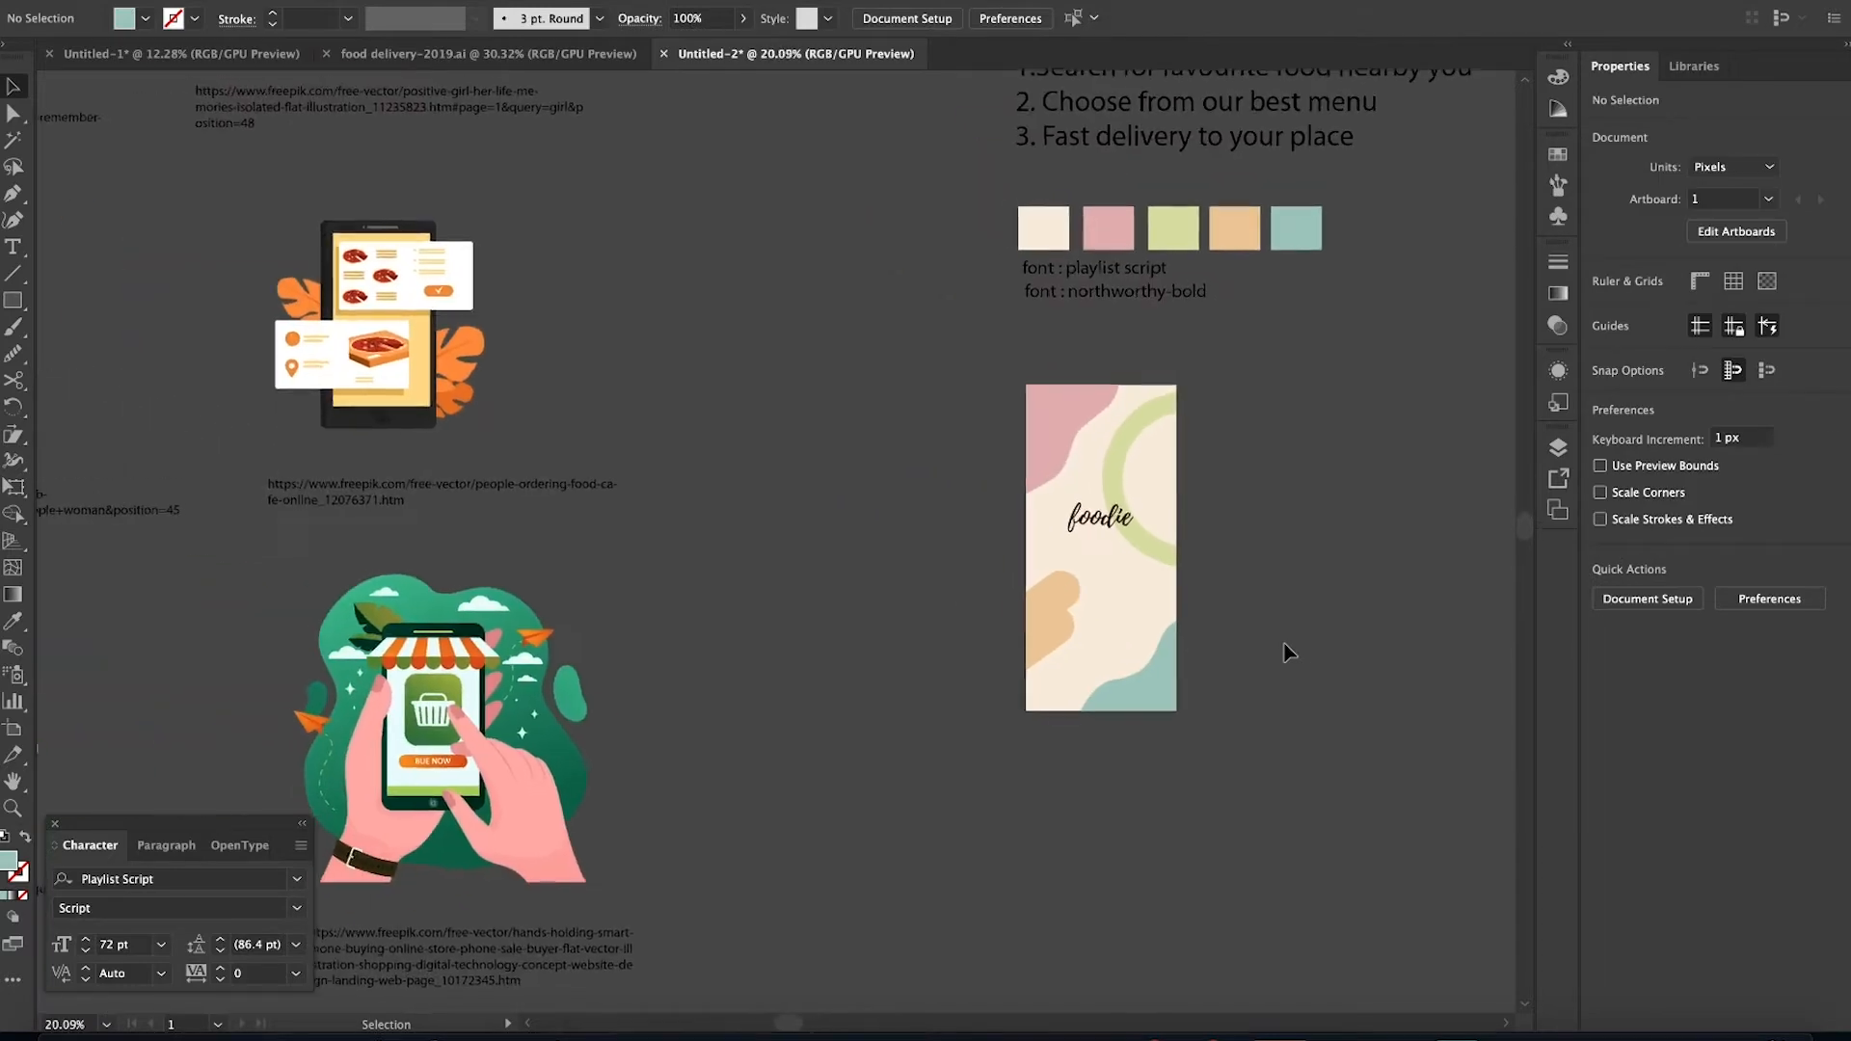
{"action": "scroll", "coordinate": [1284, 644], "scroll_direction": "up", "scroll_amount": 2}
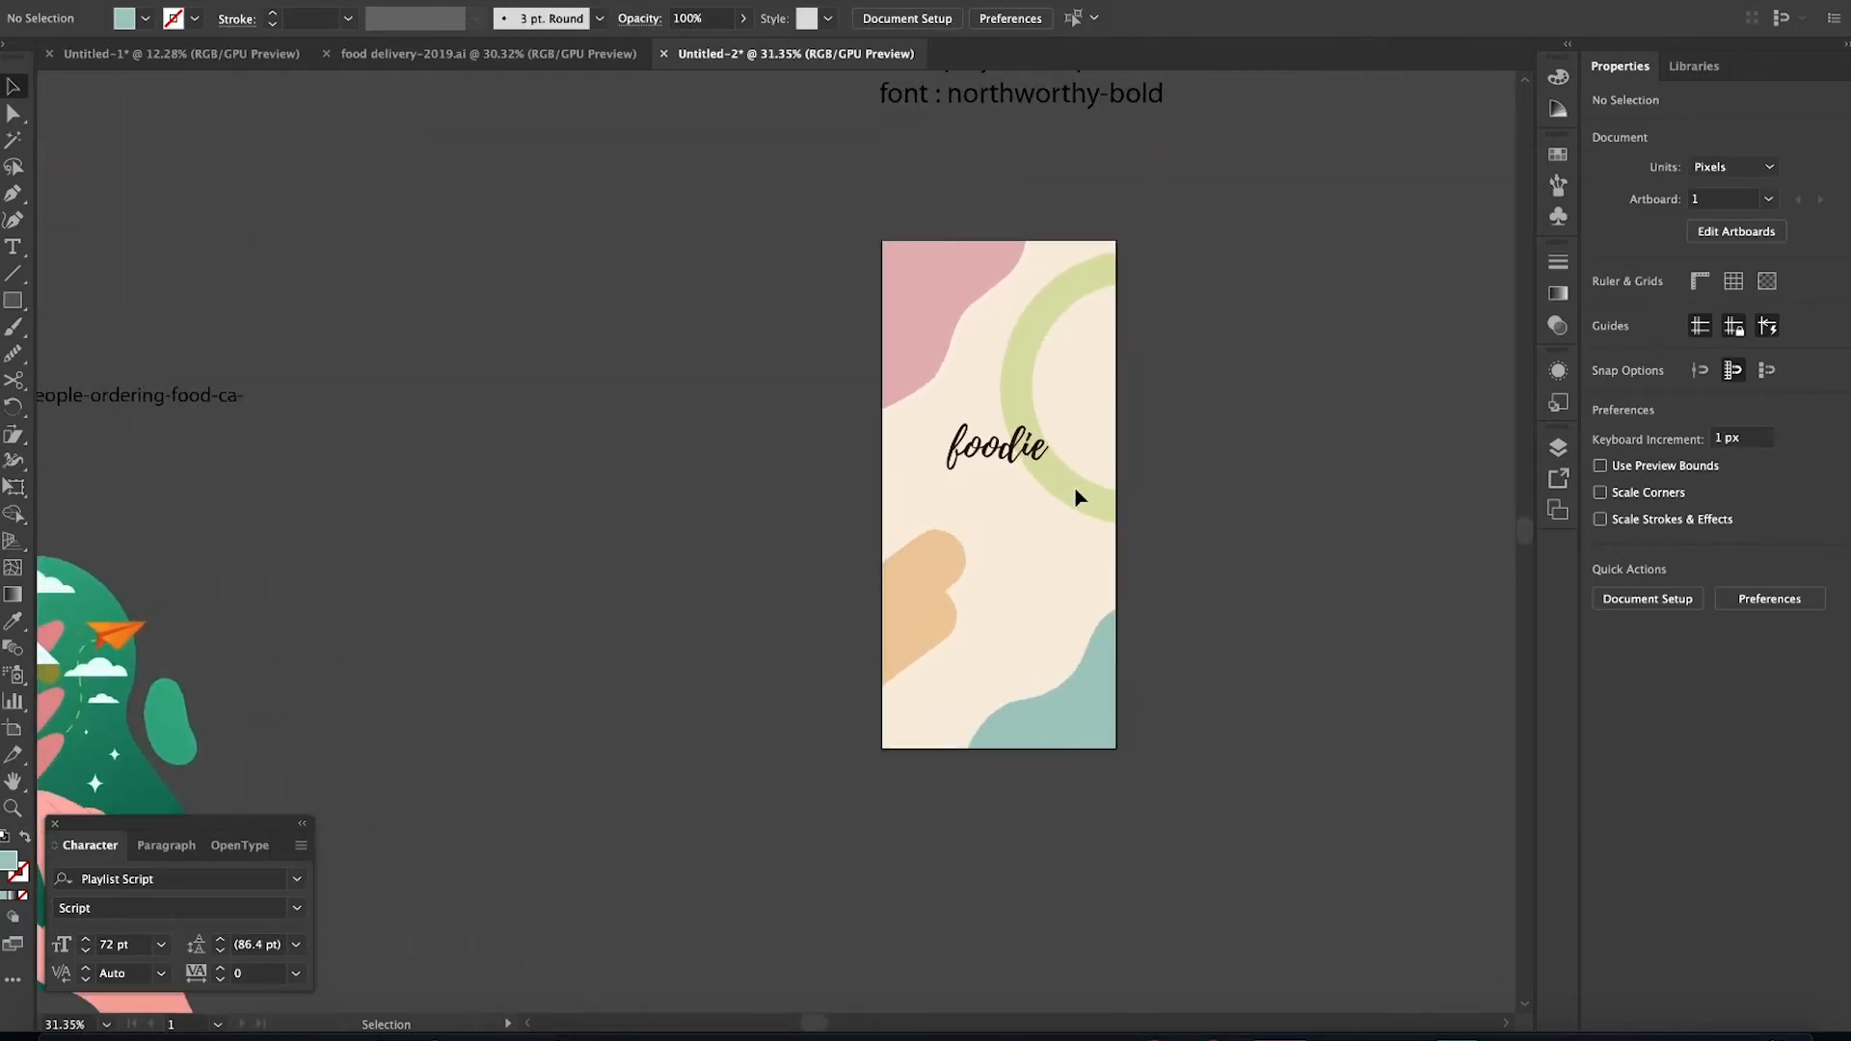
{"action": "double_click", "coordinate": [1085, 497]}
{"action": "left_click", "coordinate": [1172, 504]}
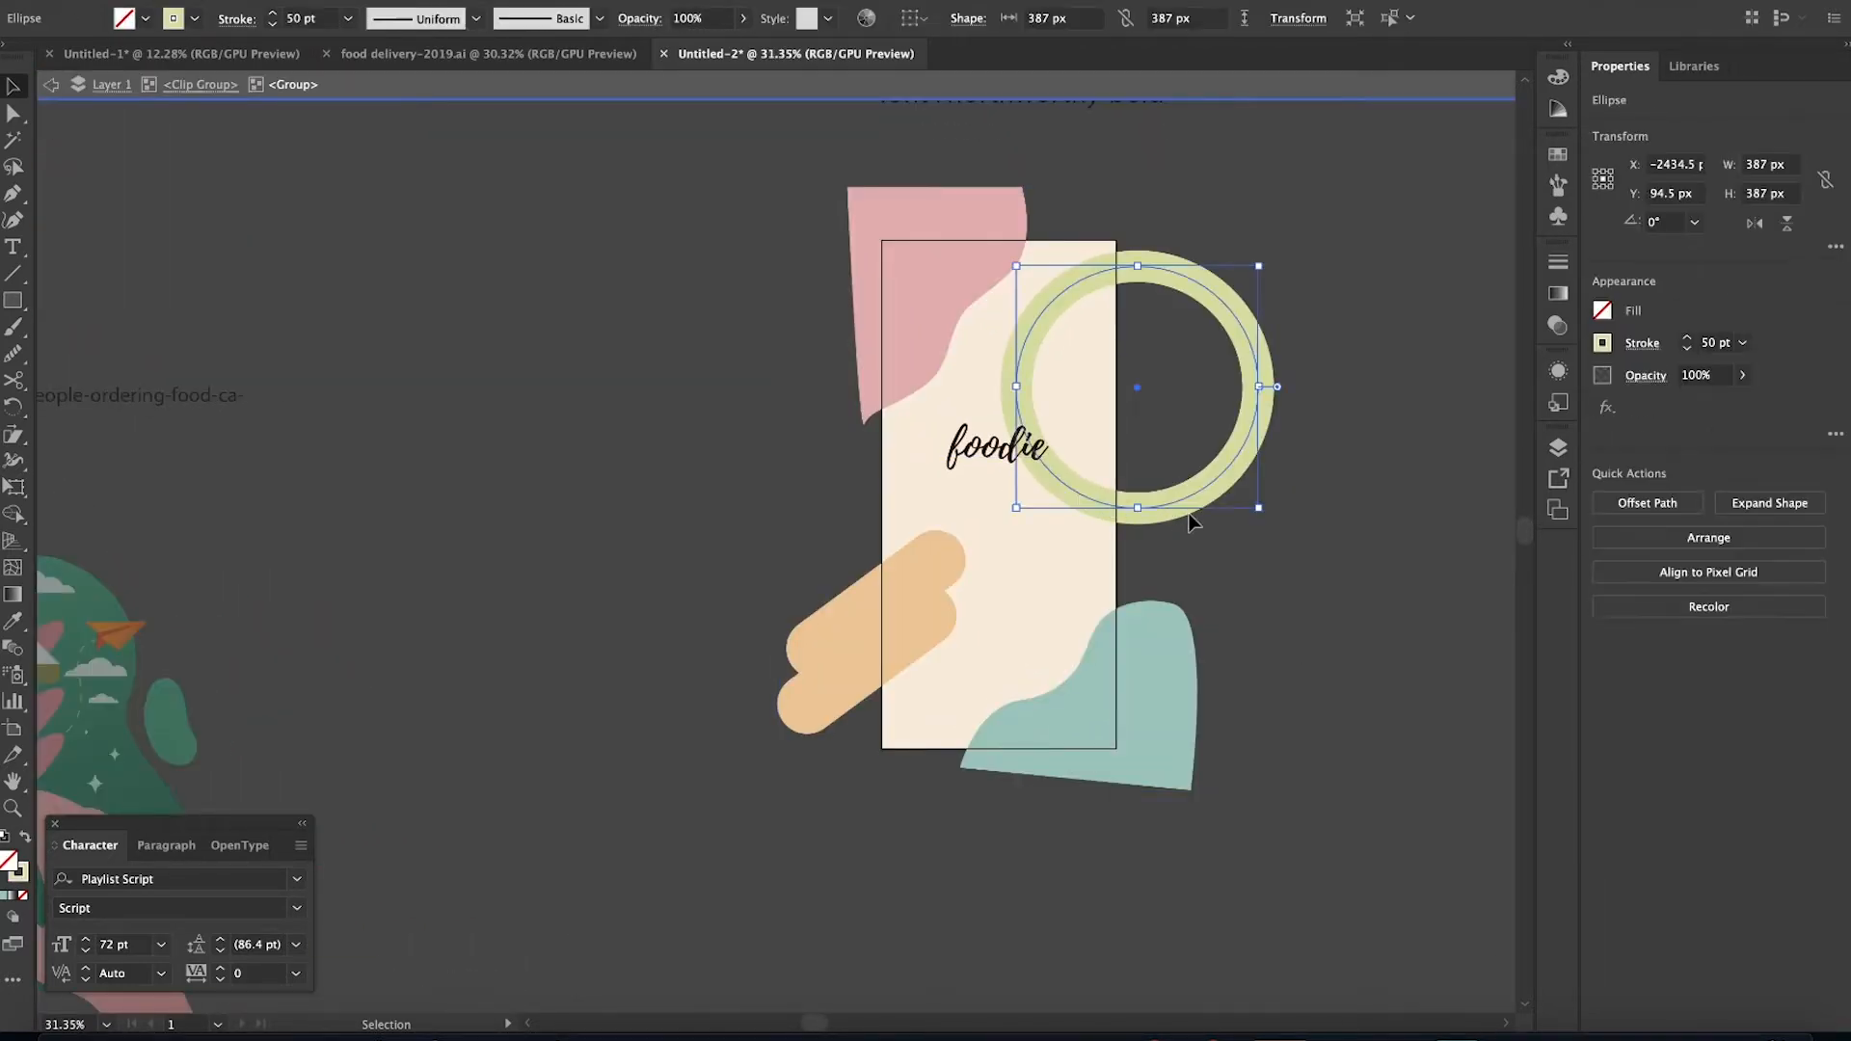
{"action": "double_click", "coordinate": [1265, 592]}
{"action": "scroll", "coordinate": [1265, 596], "scroll_direction": "down", "scroll_amount": 3}
{"action": "scroll", "coordinate": [1265, 606], "scroll_direction": "right", "scroll_amount": 5}
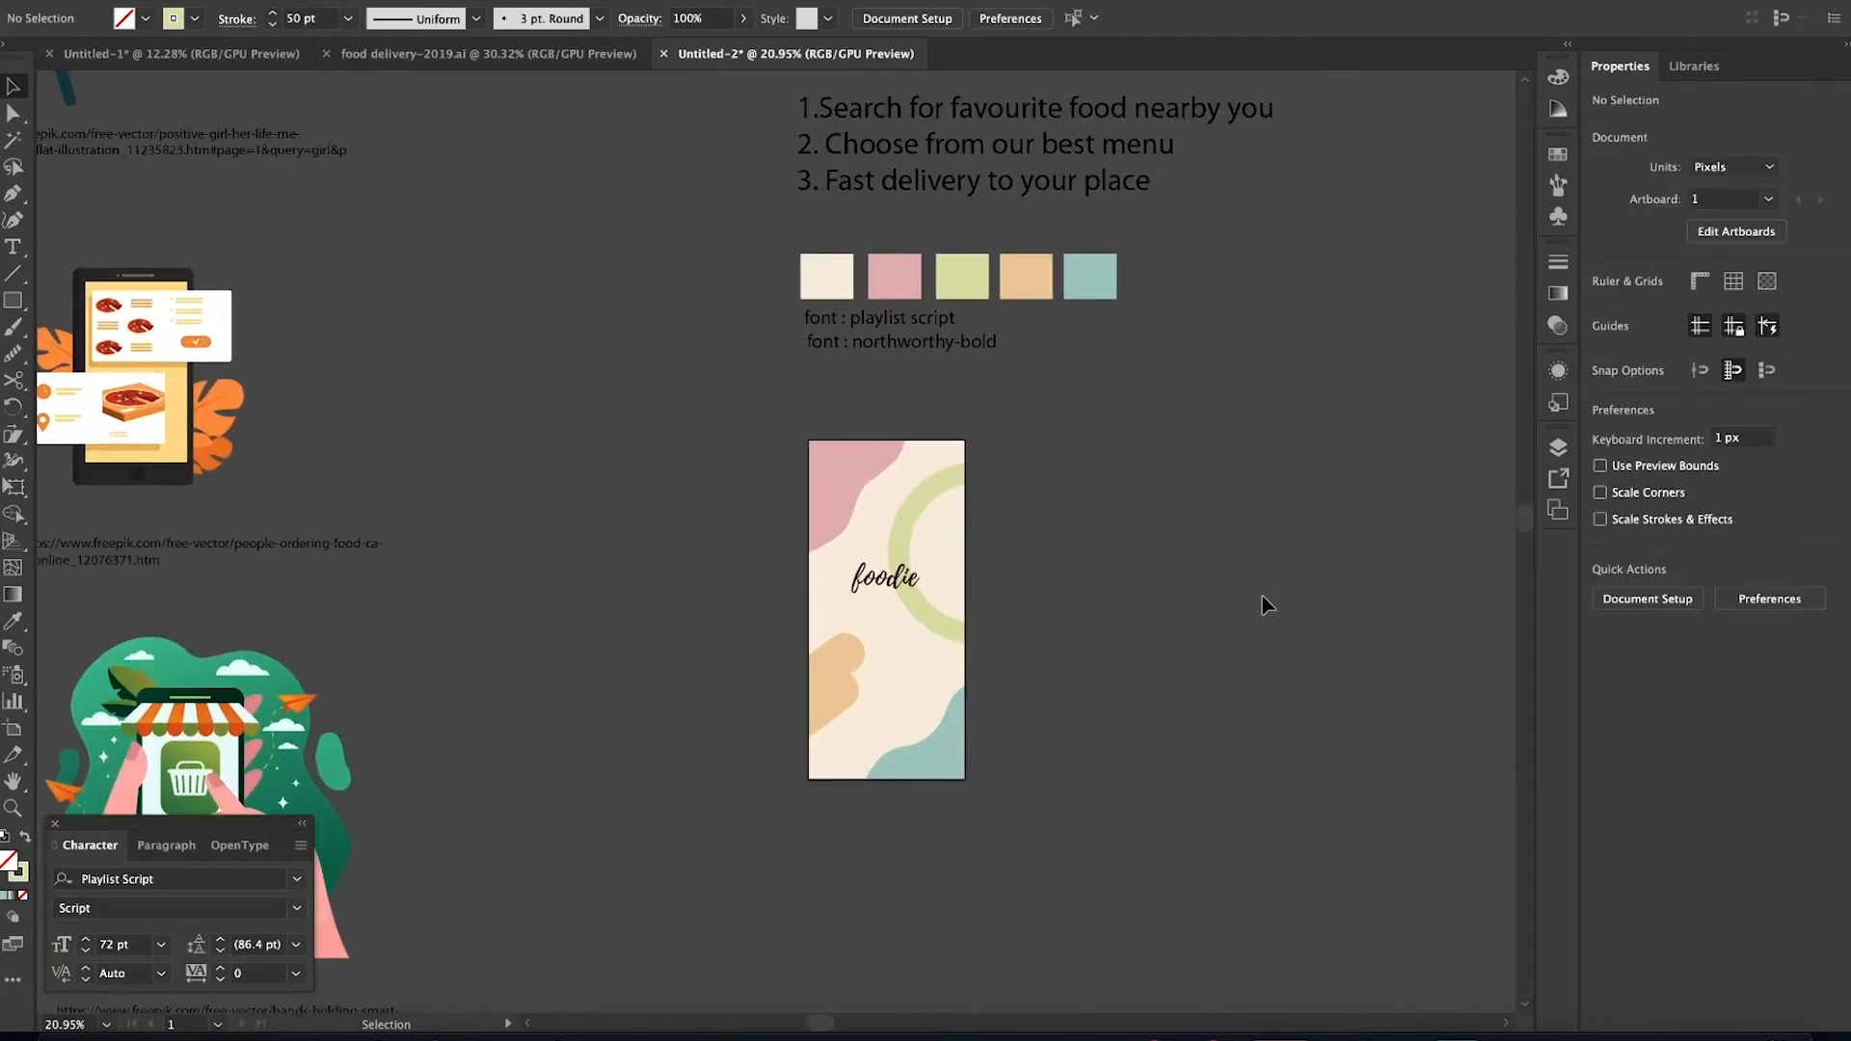
Add a second 375 x 812 px artboard beside the splash screen artboard
{"action": "left_click", "coordinate": [14, 730]}
{"action": "double_click", "coordinate": [14, 733]}
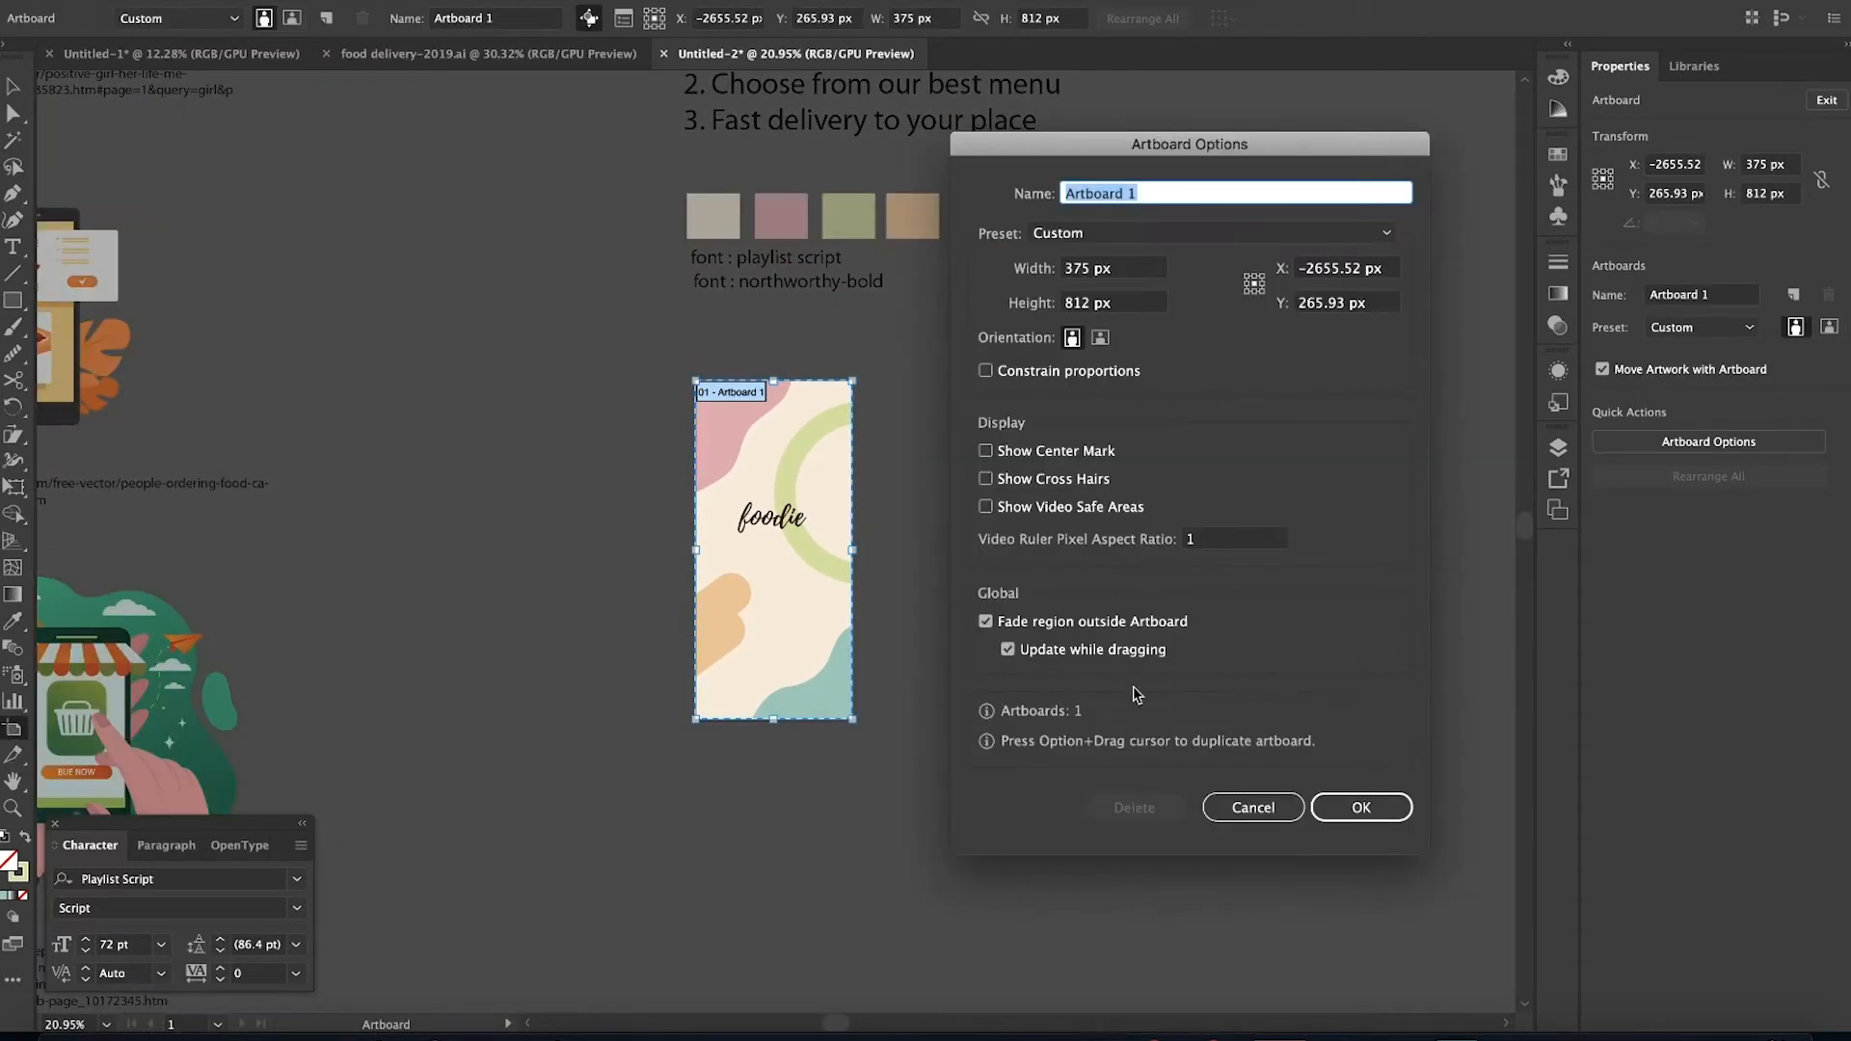
{"action": "left_click", "coordinate": [1357, 806]}
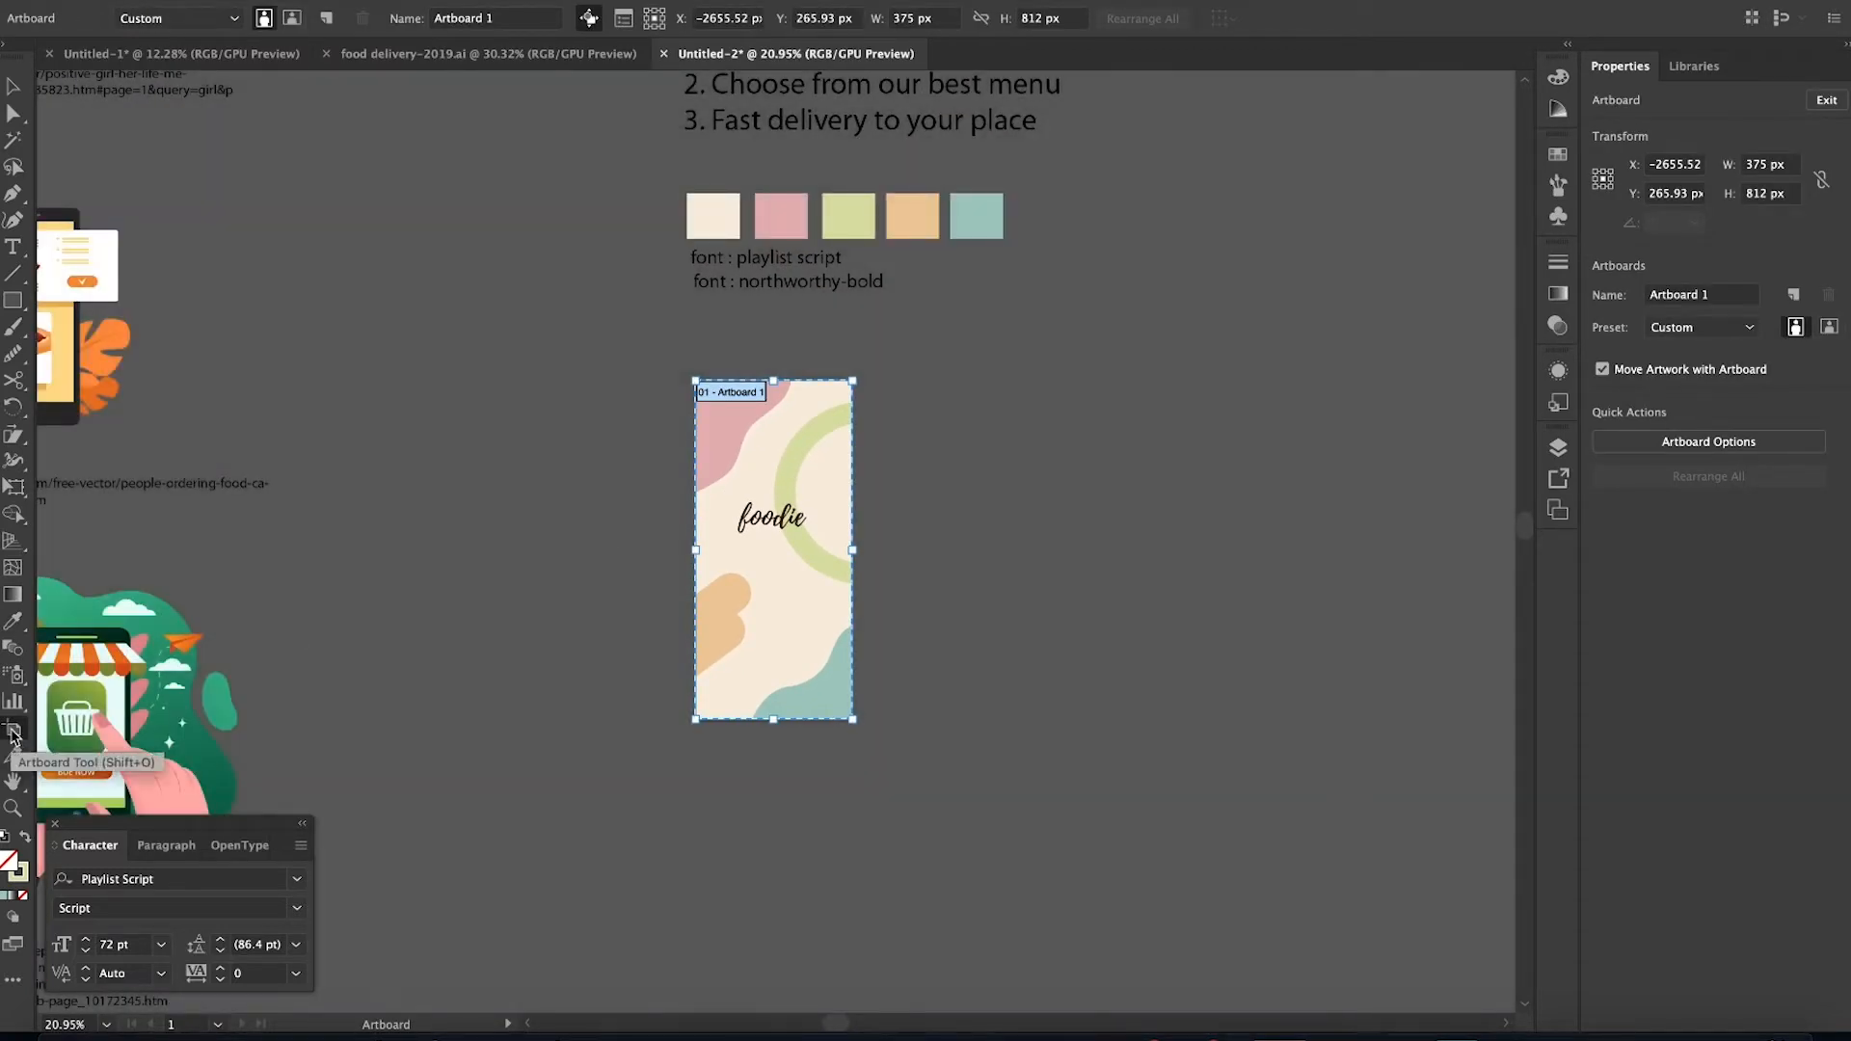
{"action": "left_click", "coordinate": [1558, 447]}
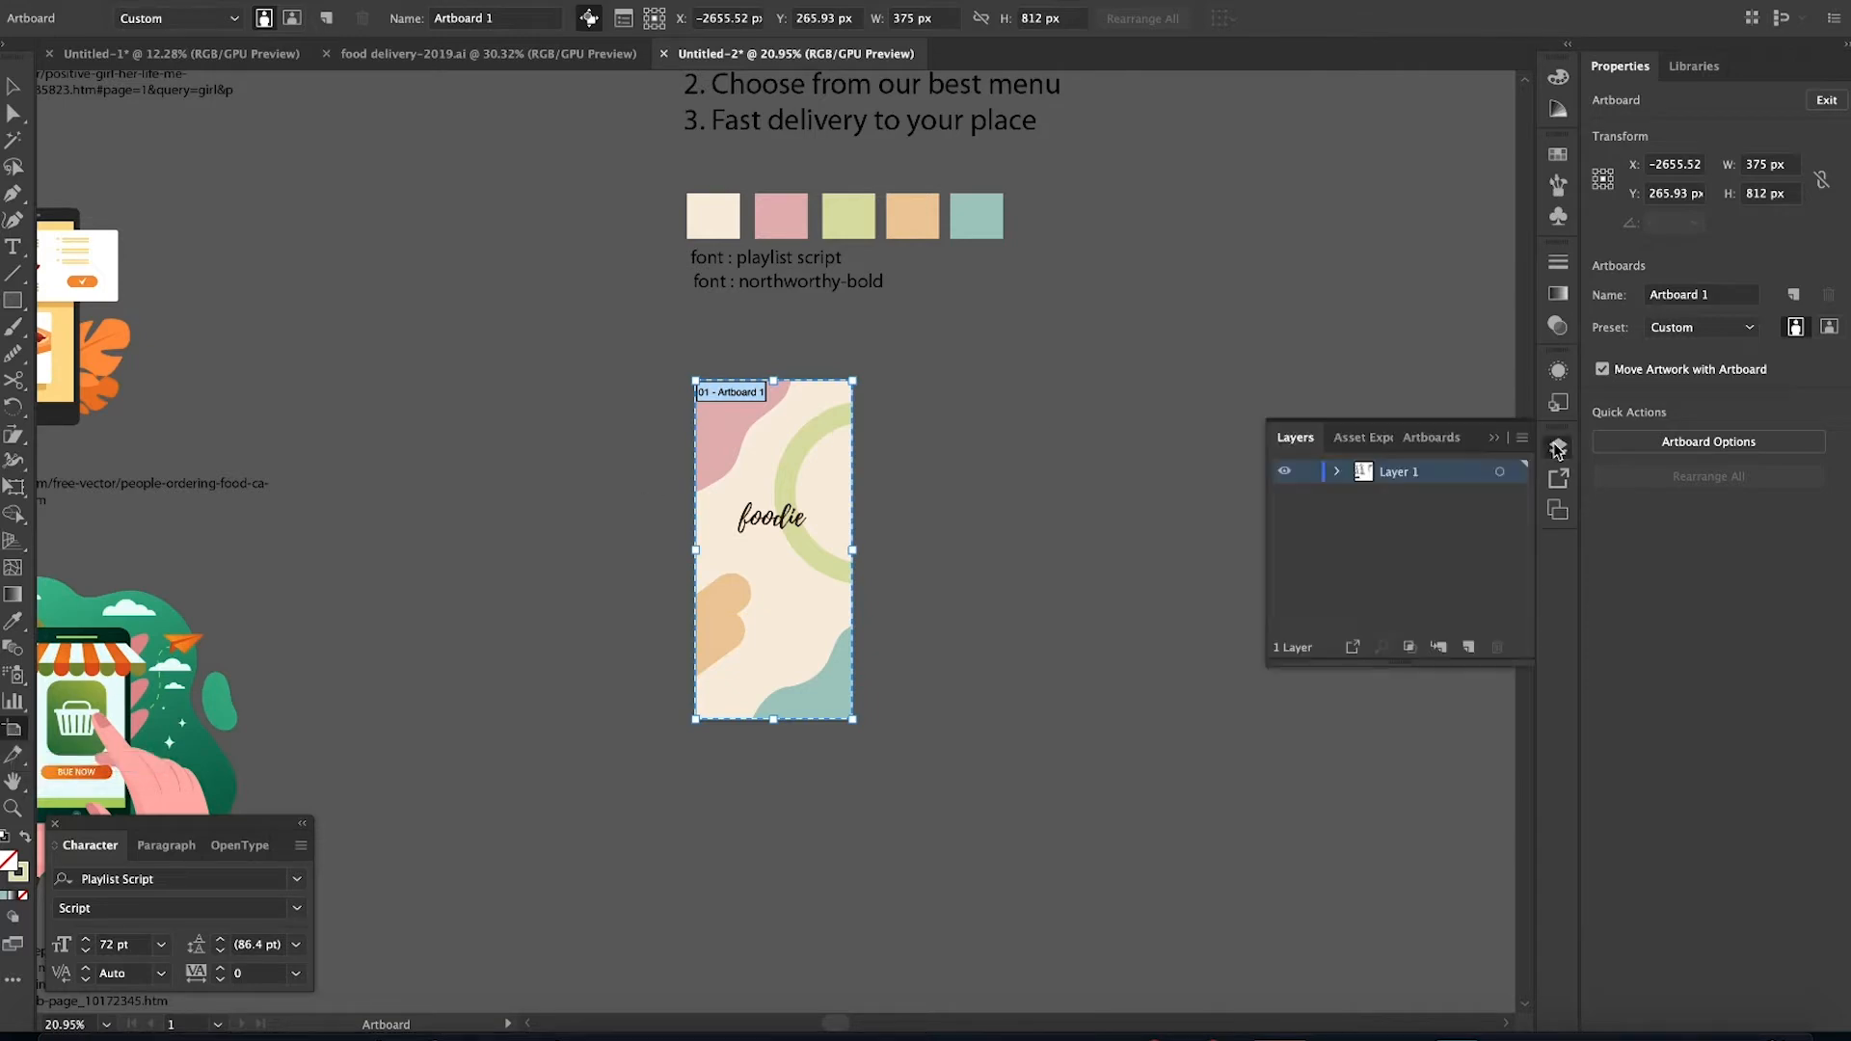
{"action": "left_click", "coordinate": [1434, 441]}
{"action": "left_click", "coordinate": [1471, 646]}
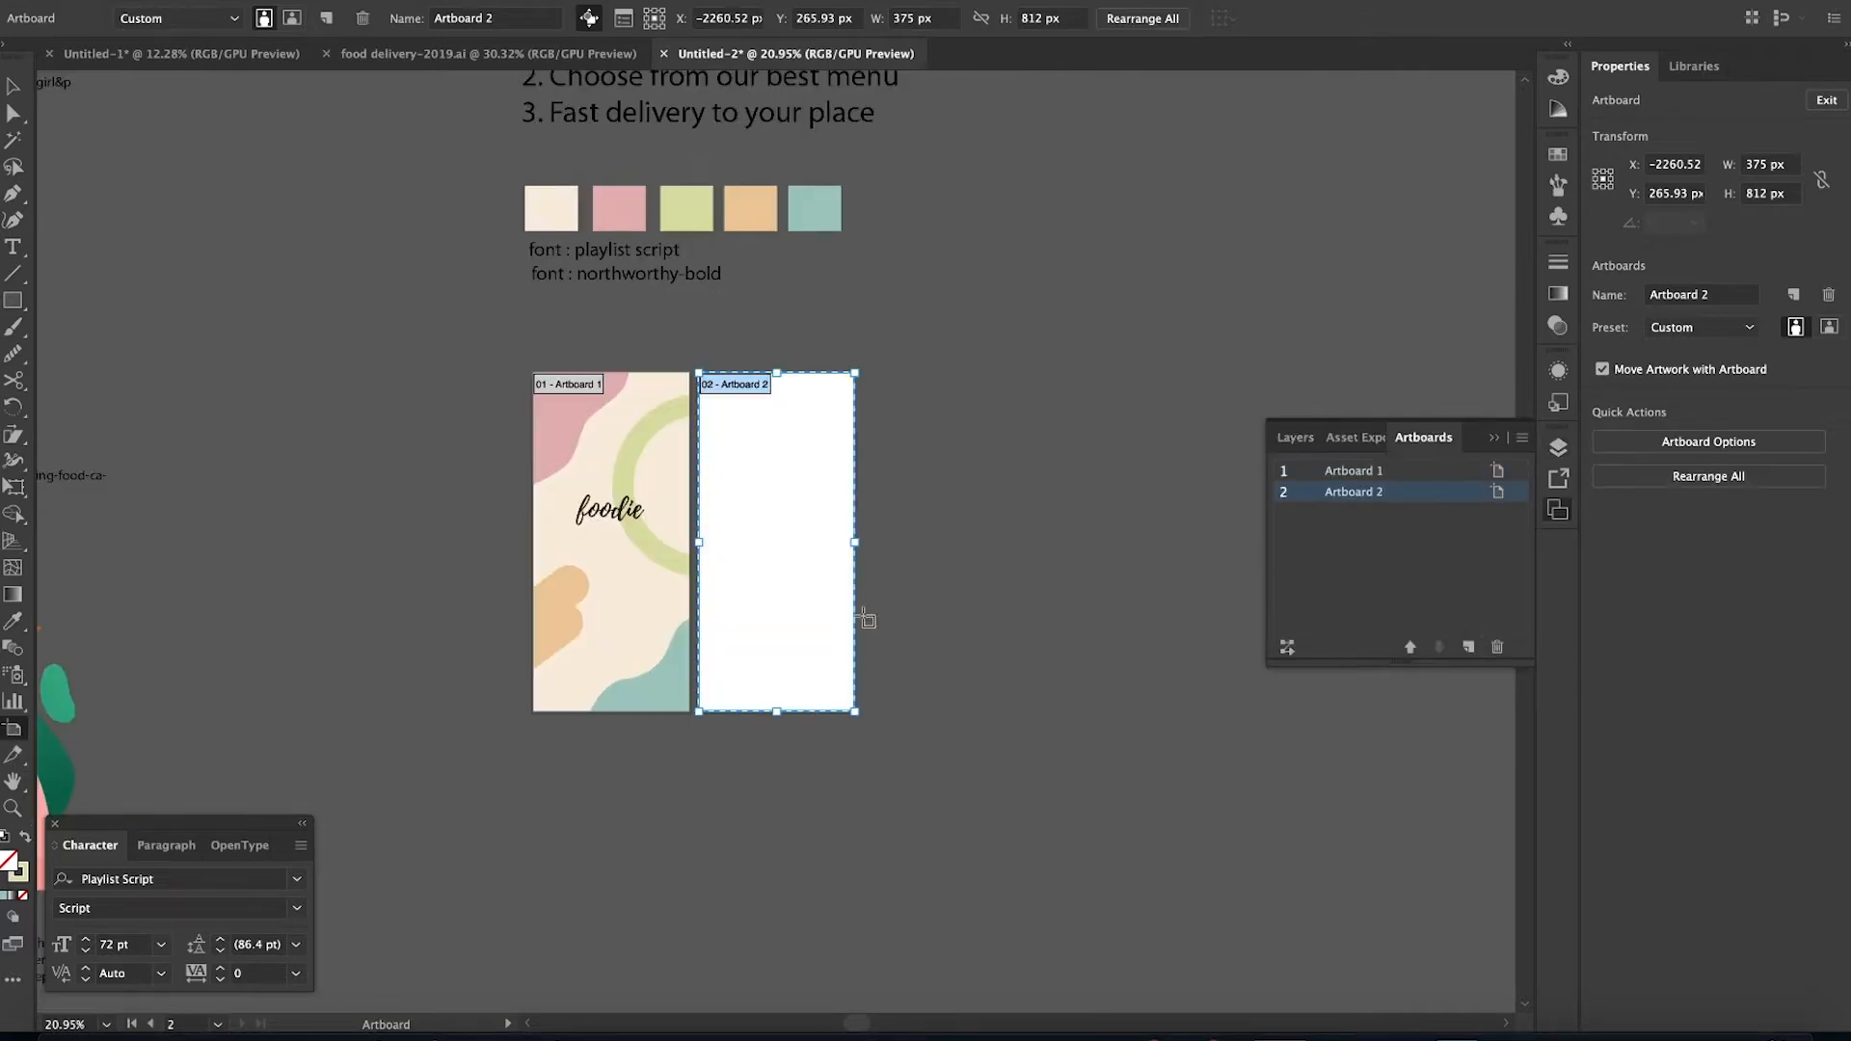
Move the second artboard further right to leave a wide gap beside the splash screen
{"action": "key", "text": "super+apostrophe"}
{"action": "scroll", "coordinate": [735, 497], "scroll_direction": "up", "scroll_amount": 10}
{"action": "left_click_drag", "start_coordinate": [772, 274], "coordinate": [1058, 257]}
{"action": "scroll", "coordinate": [969, 275], "scroll_direction": "down", "scroll_amount": 5}
{"action": "key", "text": "Escape"}
{"action": "scroll", "coordinate": [1056, 257], "scroll_direction": "down", "scroll_amount": 2}
{"action": "scroll", "coordinate": [824, 510], "scroll_direction": "up", "scroll_amount": 4}
{"action": "key", "text": "super+apostrophe"}
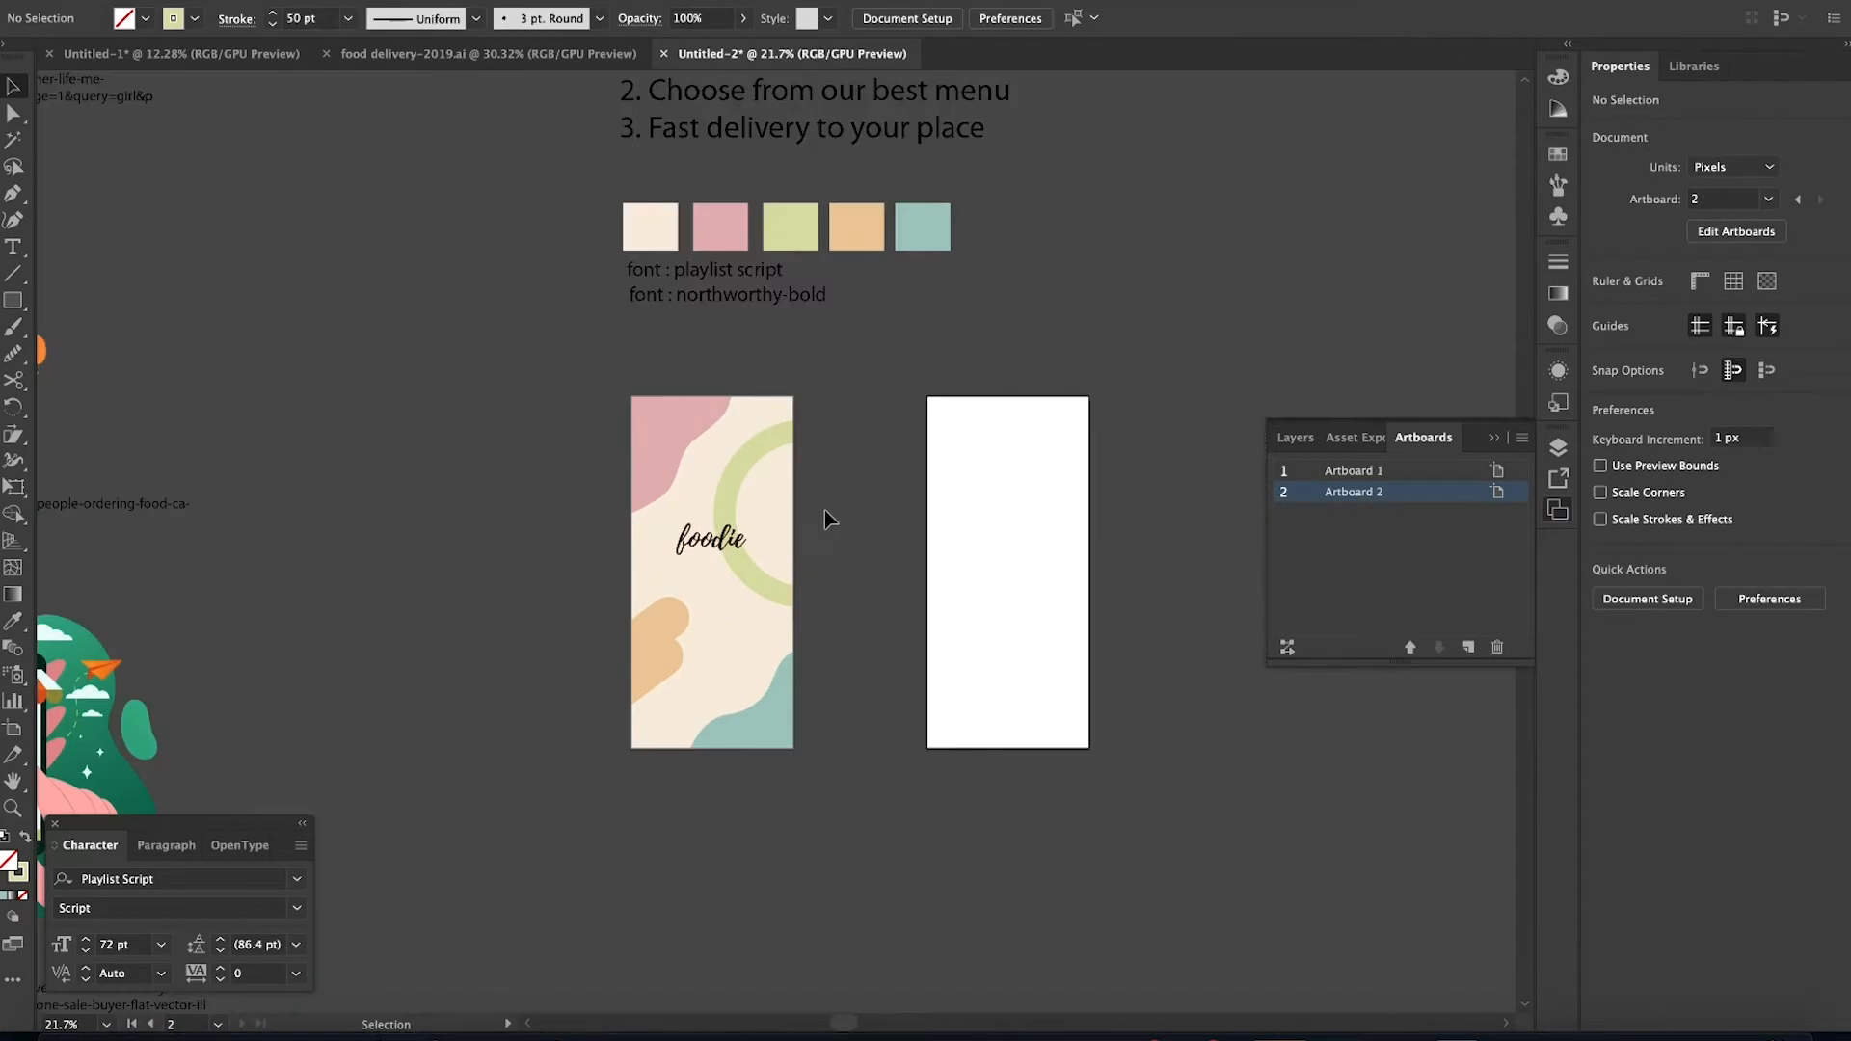
Copy the masked woman illustration and place the copy along the bottom edge of the second artboard
{"action": "scroll", "coordinate": [841, 476], "scroll_direction": "up", "scroll_amount": 2}
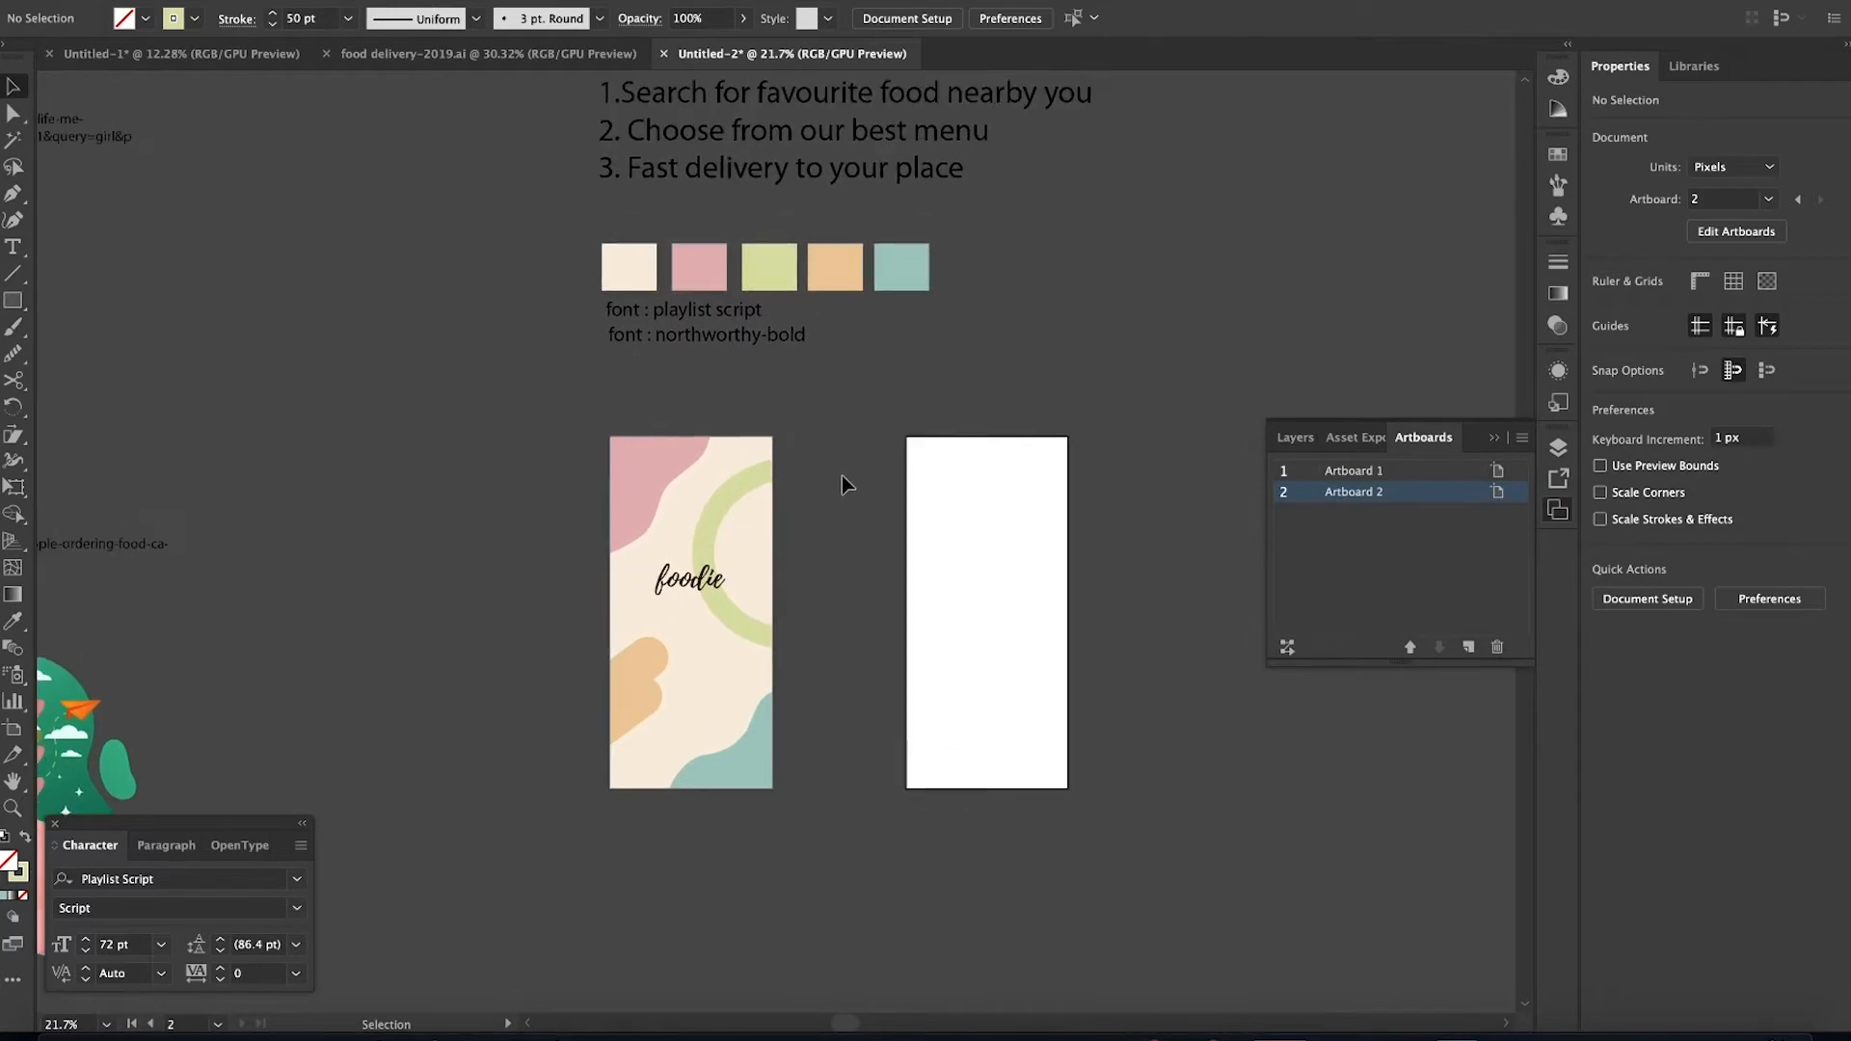
{"action": "scroll", "coordinate": [841, 477], "scroll_direction": "left", "scroll_amount": 5}
{"action": "scroll", "coordinate": [842, 476], "scroll_direction": "left", "scroll_amount": 6}
{"action": "scroll", "coordinate": [842, 476], "scroll_direction": "down", "scroll_amount": 2}
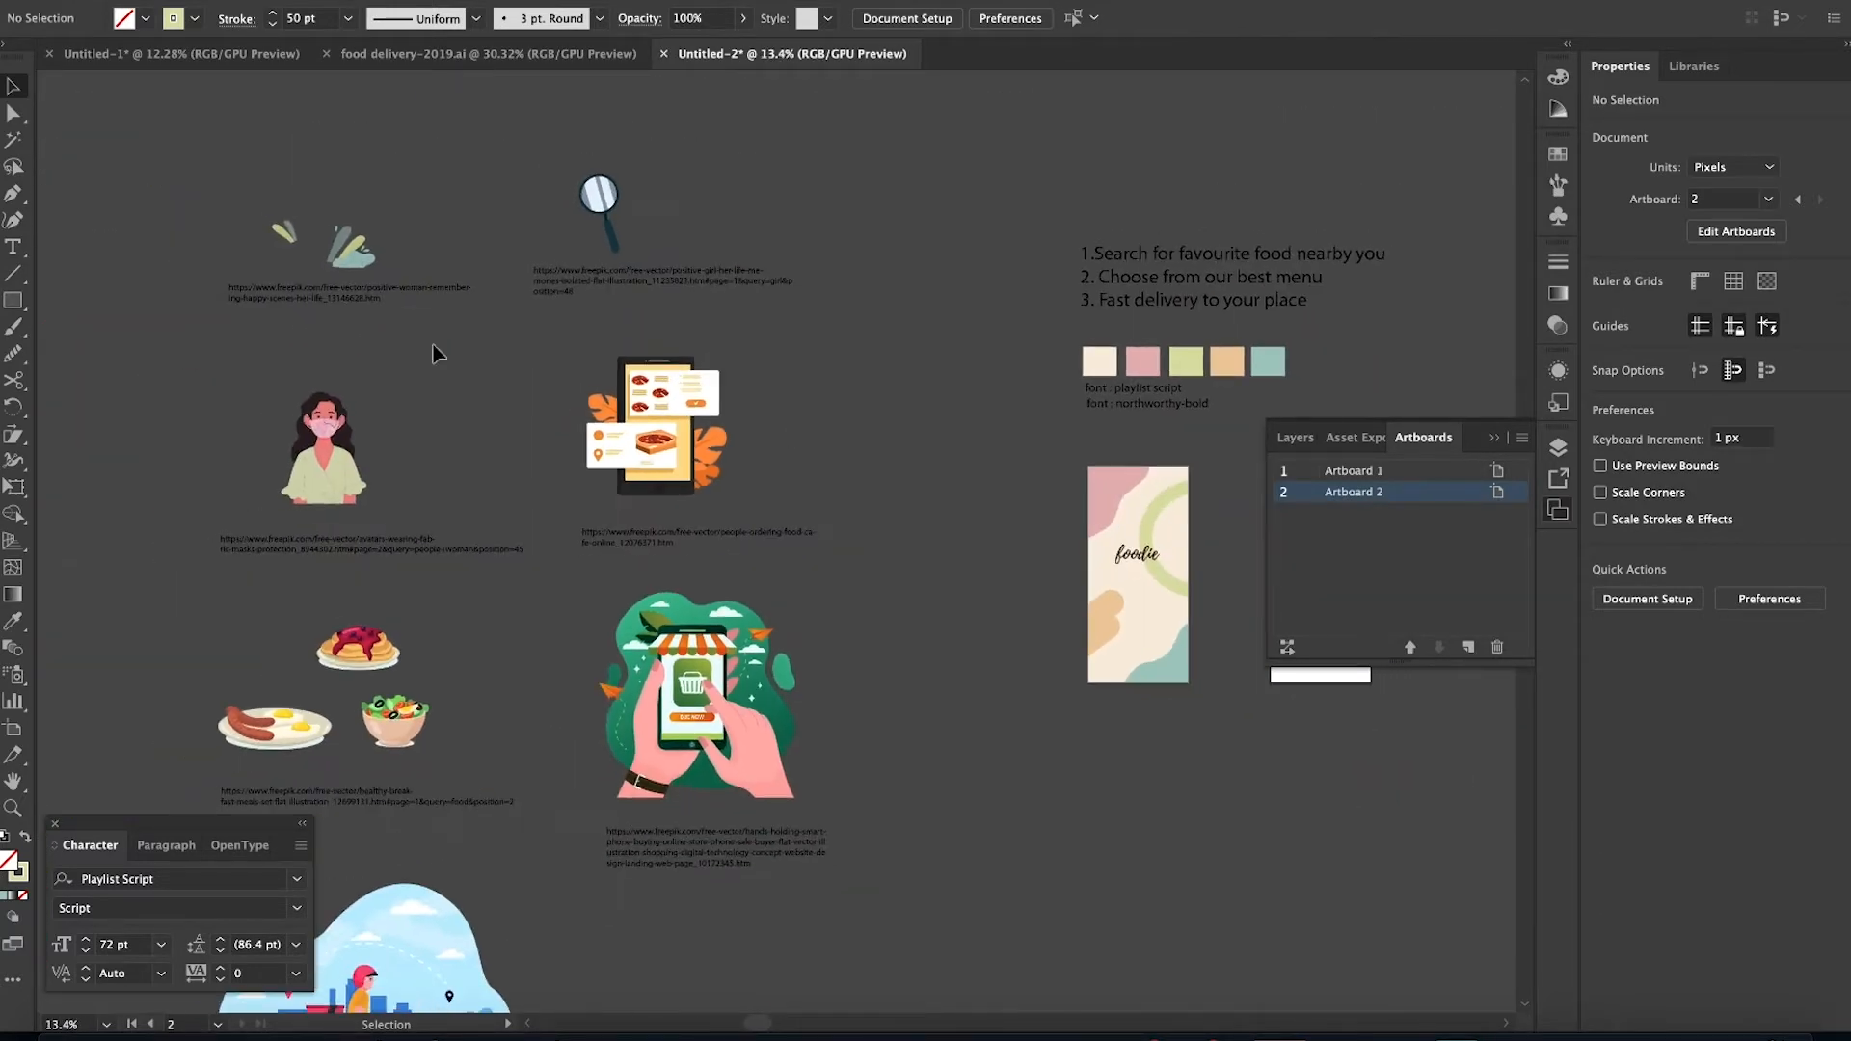
{"action": "left_click", "coordinate": [321, 453]}
{"action": "scroll", "coordinate": [814, 542], "scroll_direction": "right", "scroll_amount": 8}
{"action": "scroll", "coordinate": [816, 543], "scroll_direction": "up", "scroll_amount": 4}
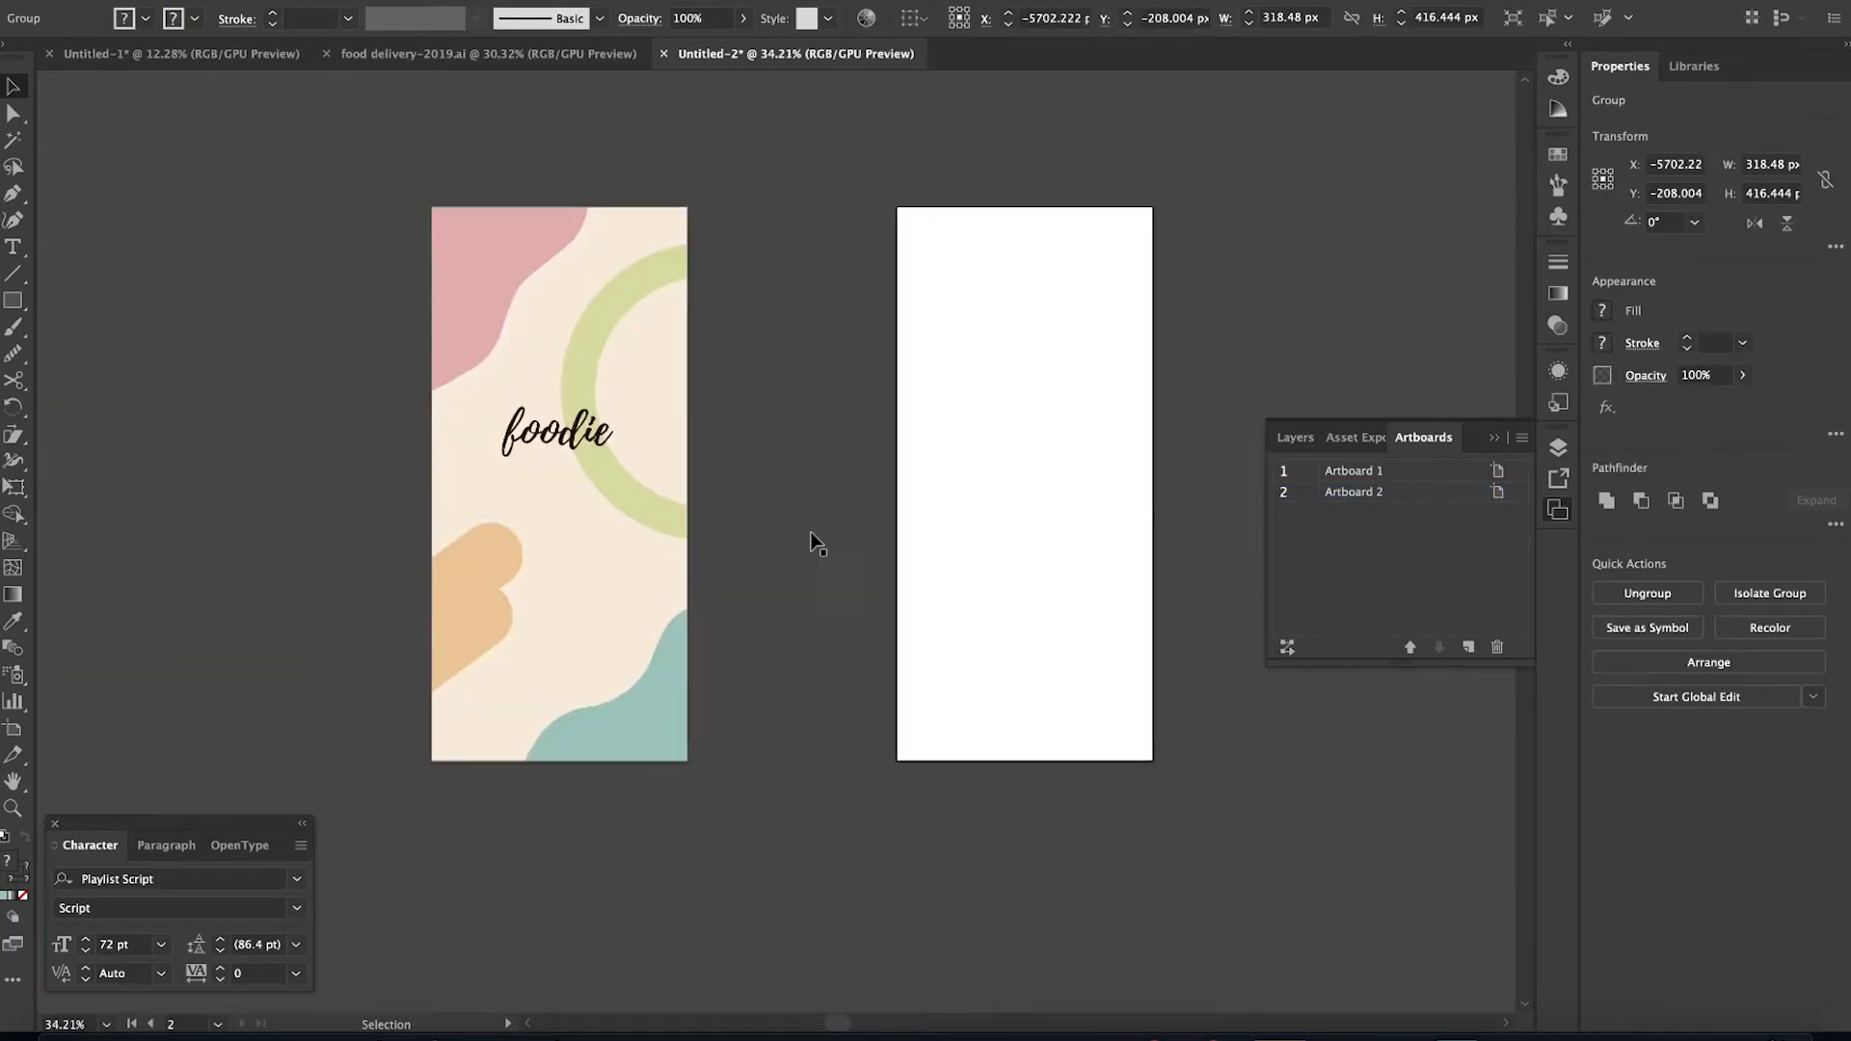
{"action": "scroll", "coordinate": [817, 546], "scroll_direction": "right", "scroll_amount": 2}
{"action": "key", "text": "super+v"}
{"action": "left_click_drag", "start_coordinate": [806, 585], "coordinate": [992, 665]}
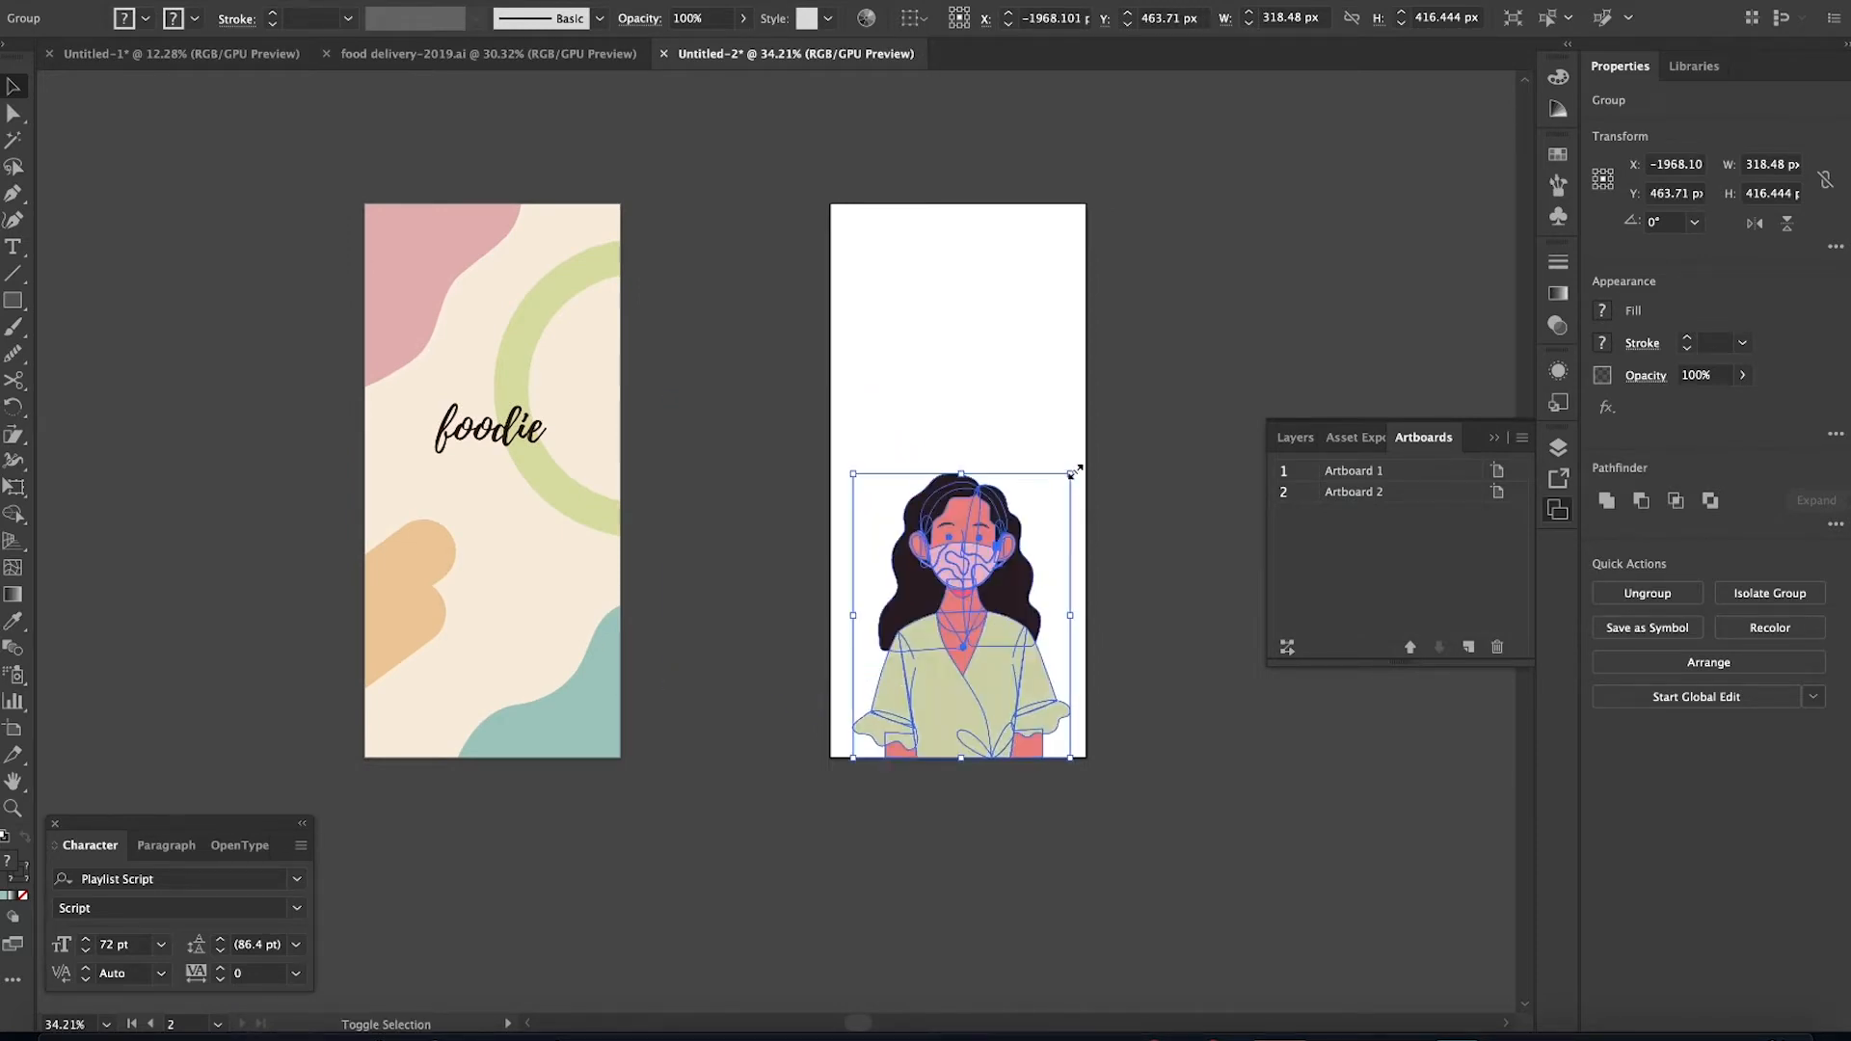
Enlarge the woman to about 351 x 459 px to fit the bottom of the second artboard and ungroup the illustration
{"action": "left_click_drag", "start_coordinate": [1076, 472], "coordinate": [1116, 421]}
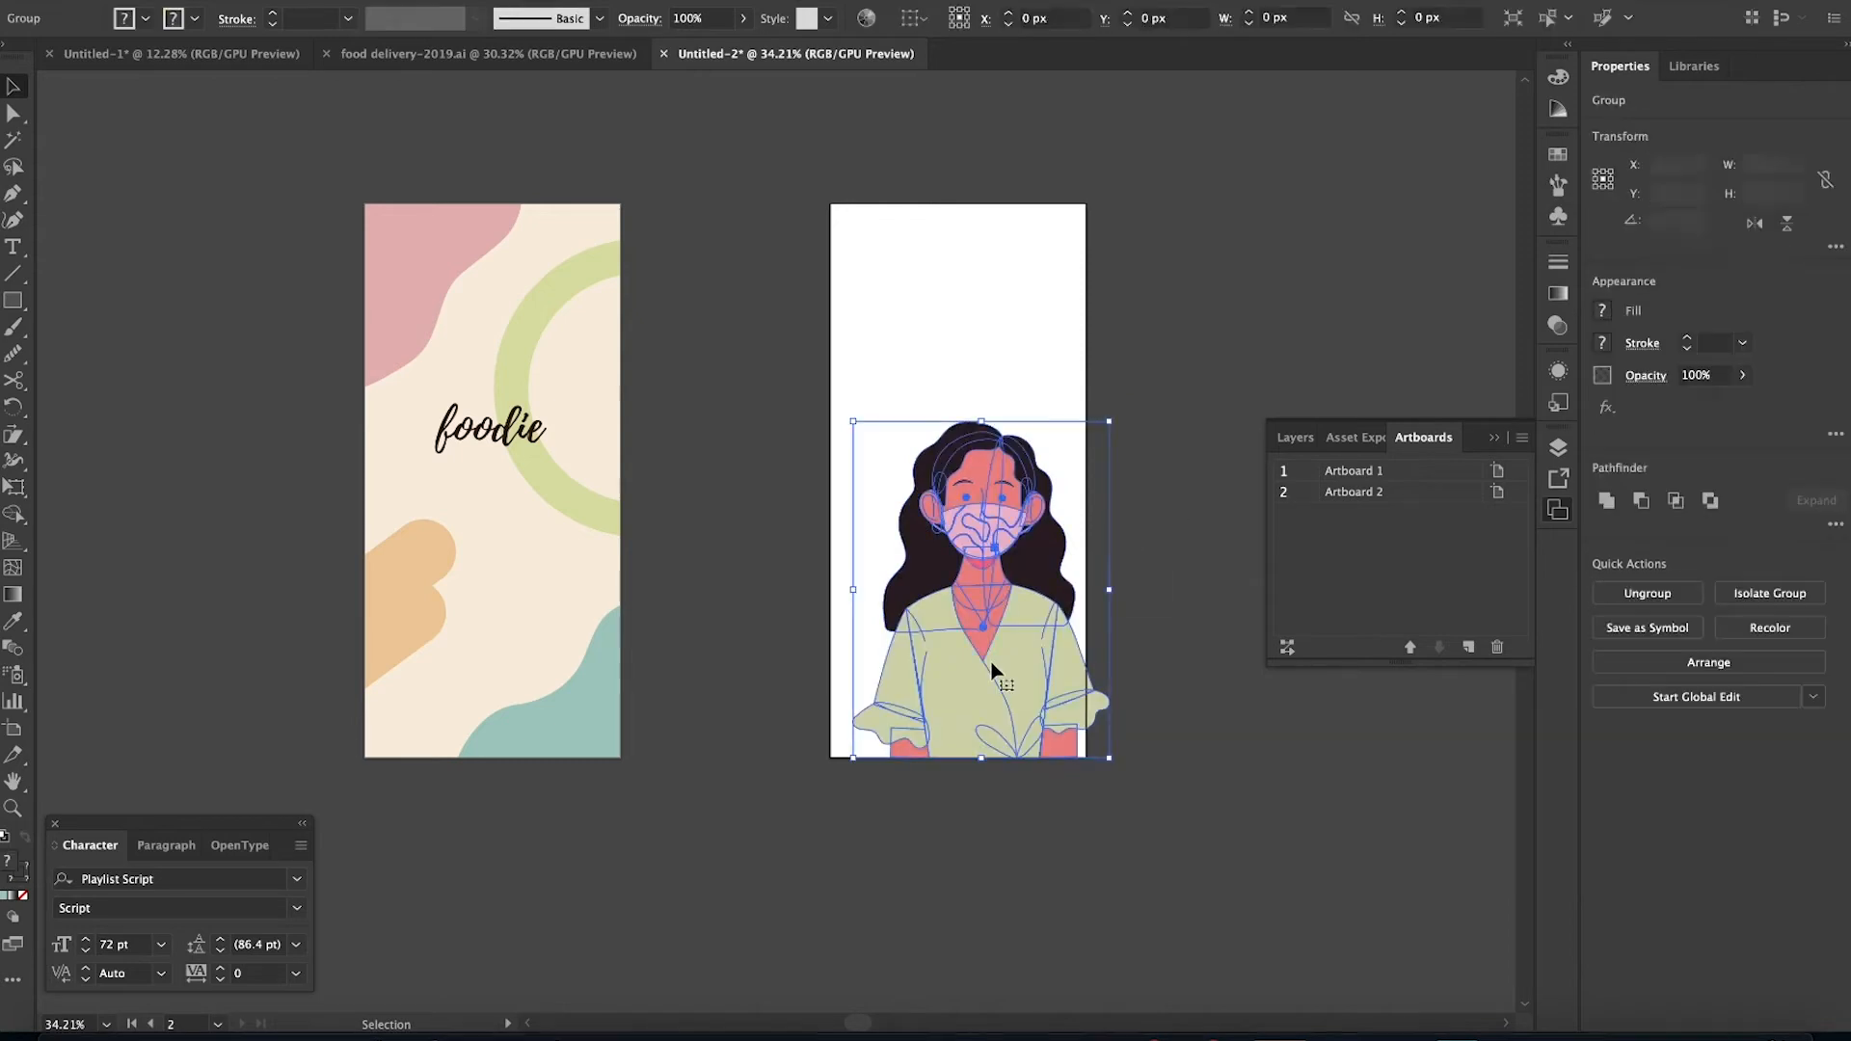
{"action": "left_click_drag", "start_coordinate": [1002, 662], "coordinate": [993, 670]}
{"action": "left_click_drag", "start_coordinate": [1092, 434], "coordinate": [1068, 435]}
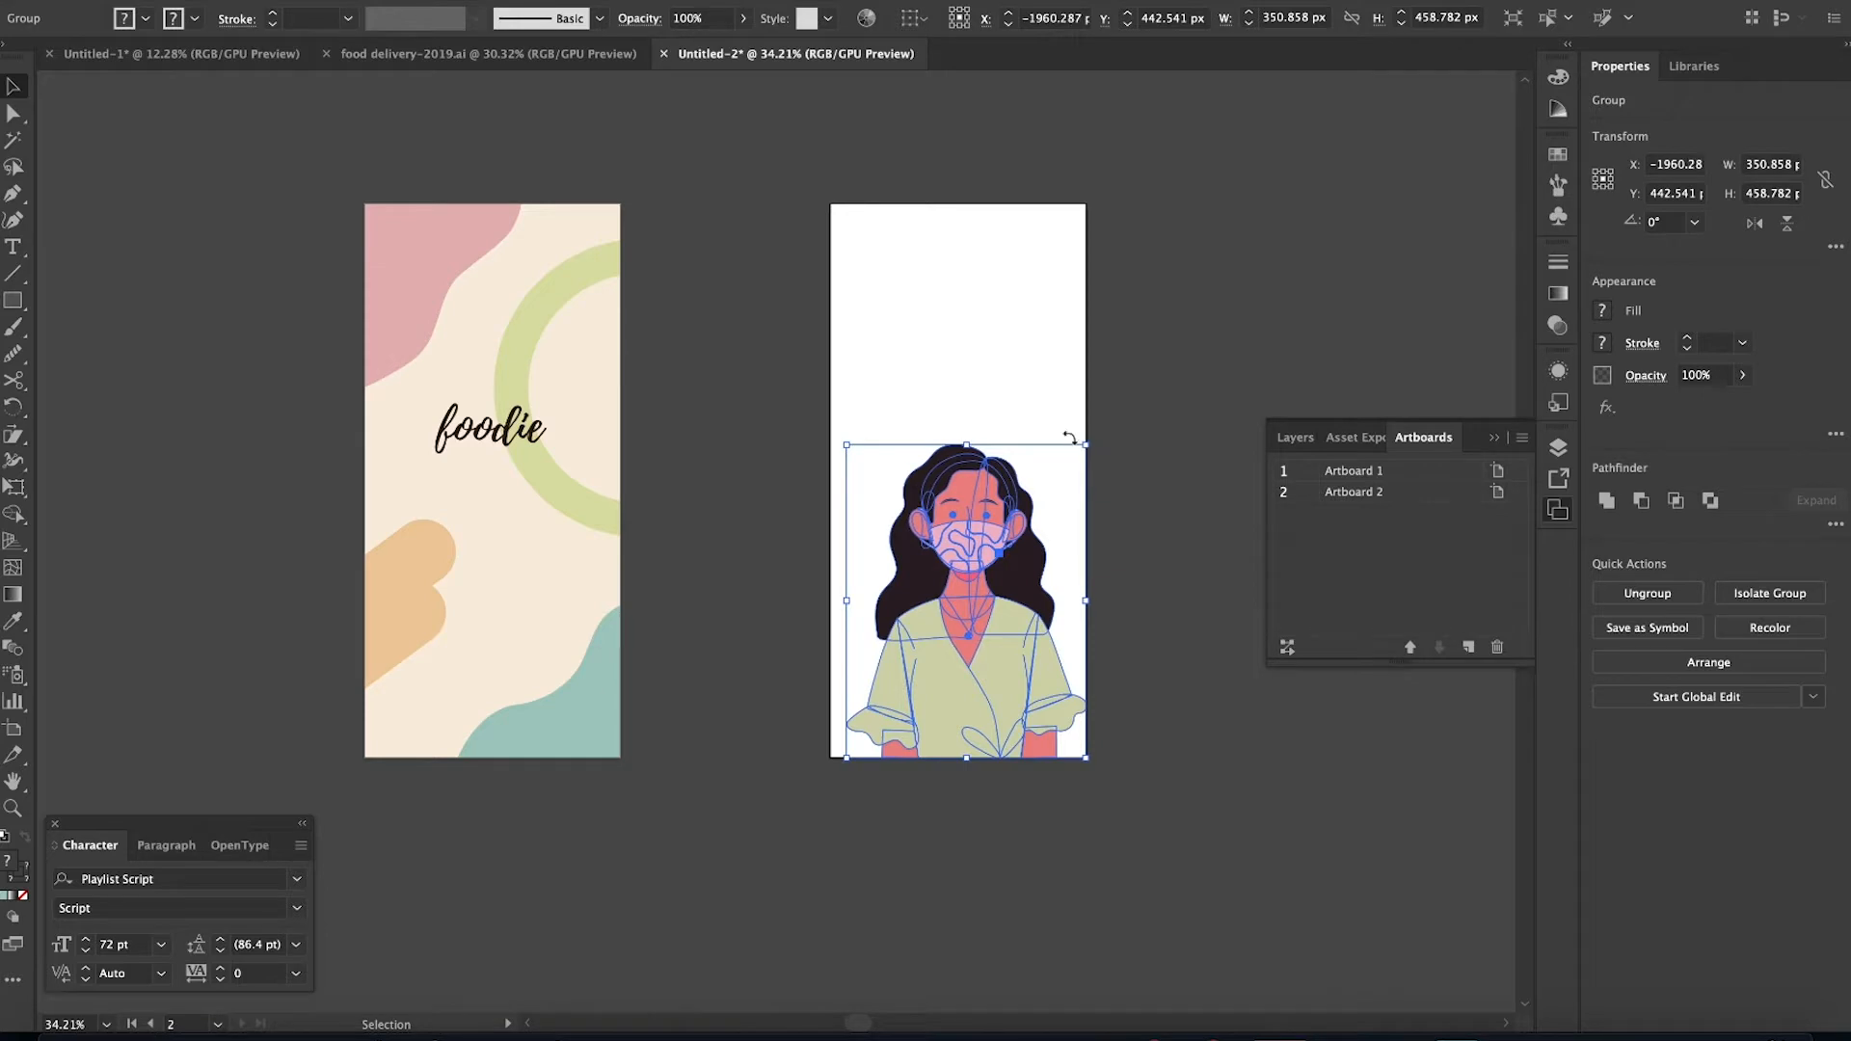
{"action": "right_click", "coordinate": [988, 515]}
{"action": "left_click", "coordinate": [1116, 698]}
Duplicate the woman's hair shape, enlarge it to about 638 x 744 px and rotate it about 190° over the second artboard
{"action": "left_click", "coordinate": [1040, 583]}
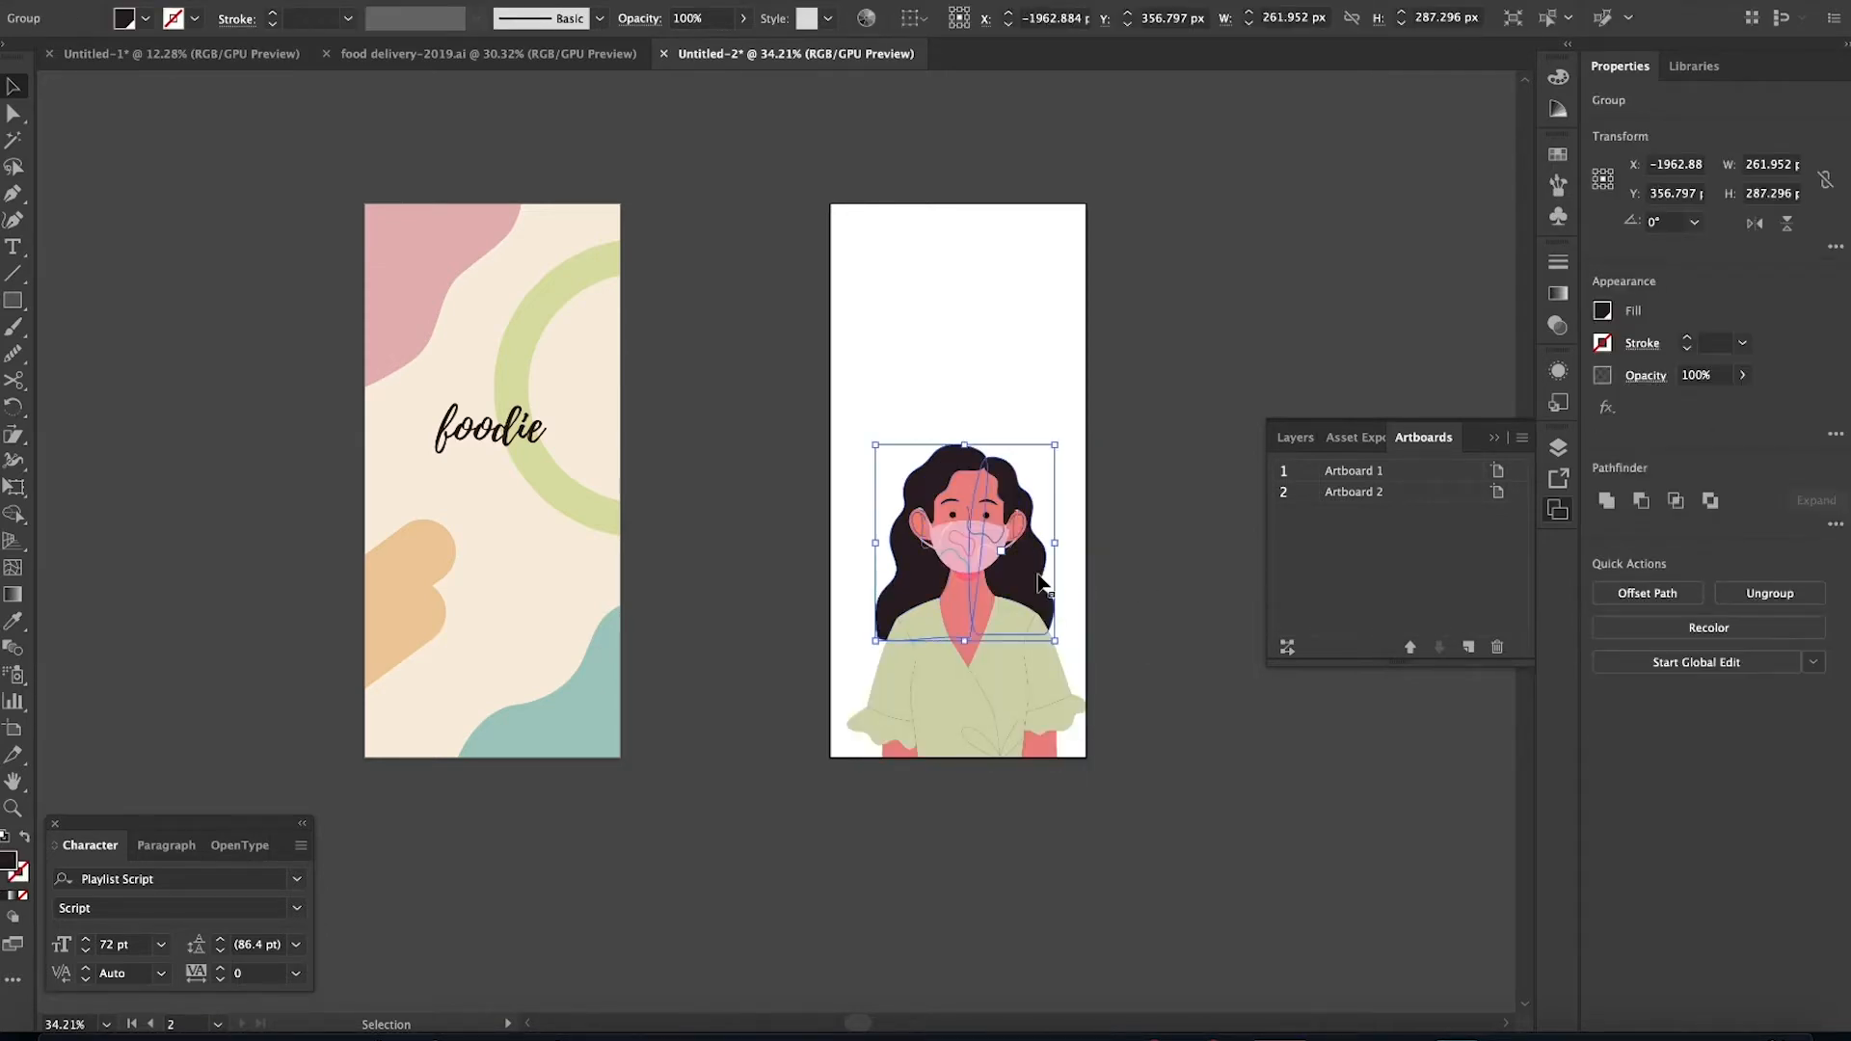
{"action": "key", "text": "a"}
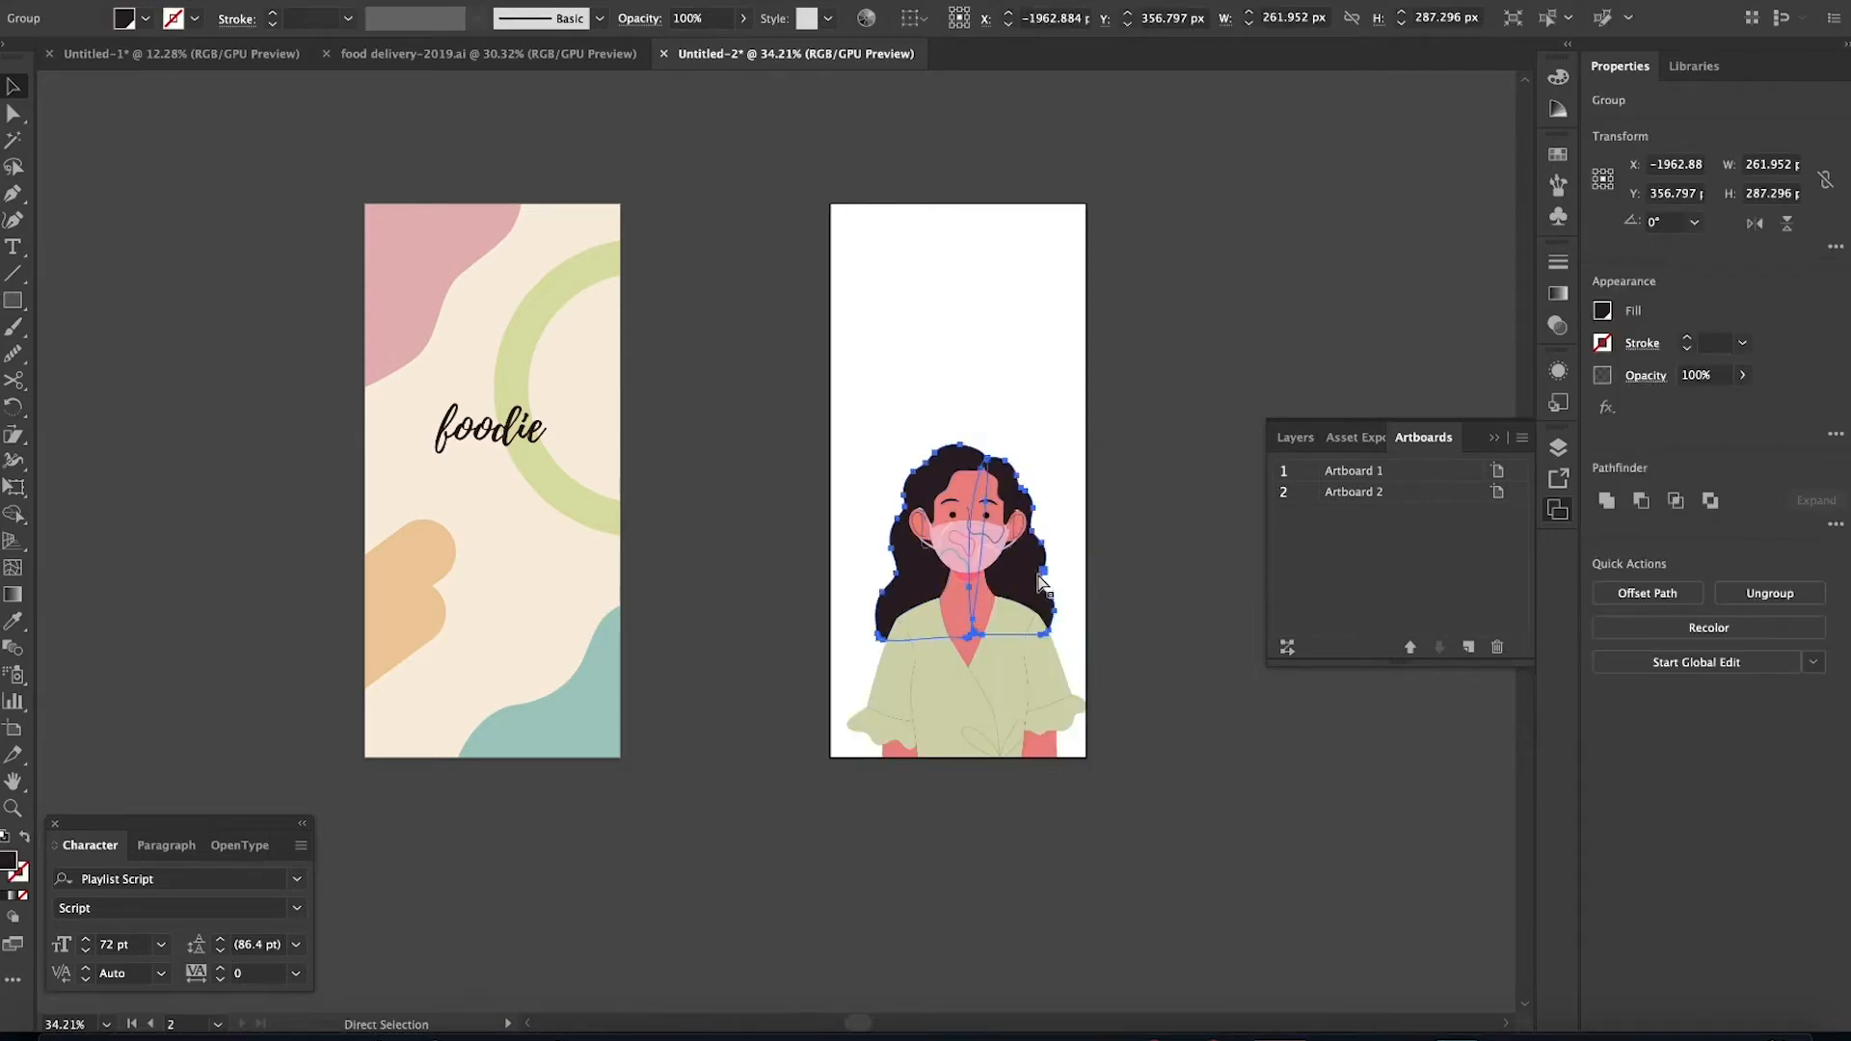
{"action": "key", "text": "super+v"}
{"action": "left_click_drag", "start_coordinate": [870, 443], "coordinate": [678, 644]}
{"action": "left_click_drag", "start_coordinate": [835, 530], "coordinate": [1028, 504]}
{"action": "left_click_drag", "start_coordinate": [1066, 410], "coordinate": [1367, 127]}
{"action": "left_click_drag", "start_coordinate": [1177, 289], "coordinate": [1080, 292]}
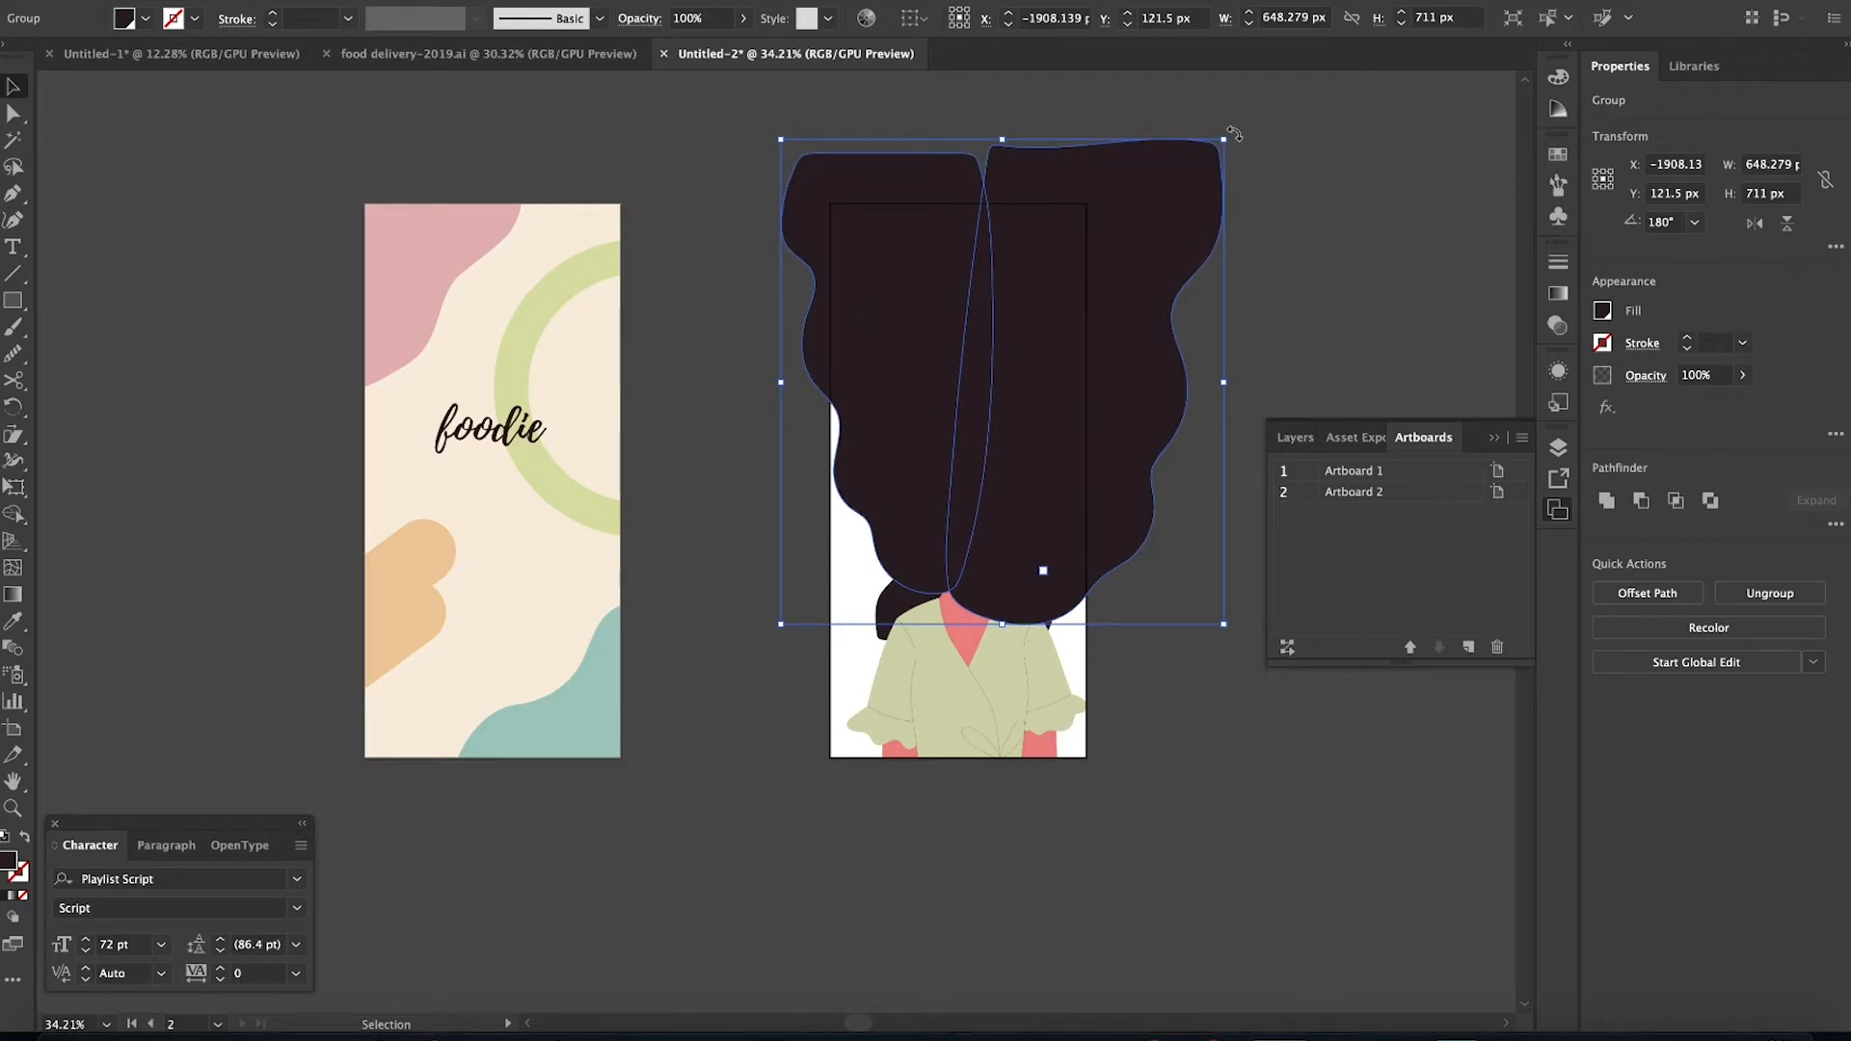
{"action": "left_click_drag", "start_coordinate": [1234, 133], "coordinate": [1108, 164]}
Fill the enlarged hair copy with the light green swatch colour and send it to the back
{"action": "scroll", "coordinate": [1108, 164], "scroll_direction": "down", "scroll_amount": 3}
{"action": "left_click", "coordinate": [863, 253]}
{"action": "scroll", "coordinate": [1000, 512], "scroll_direction": "up", "scroll_amount": 4}
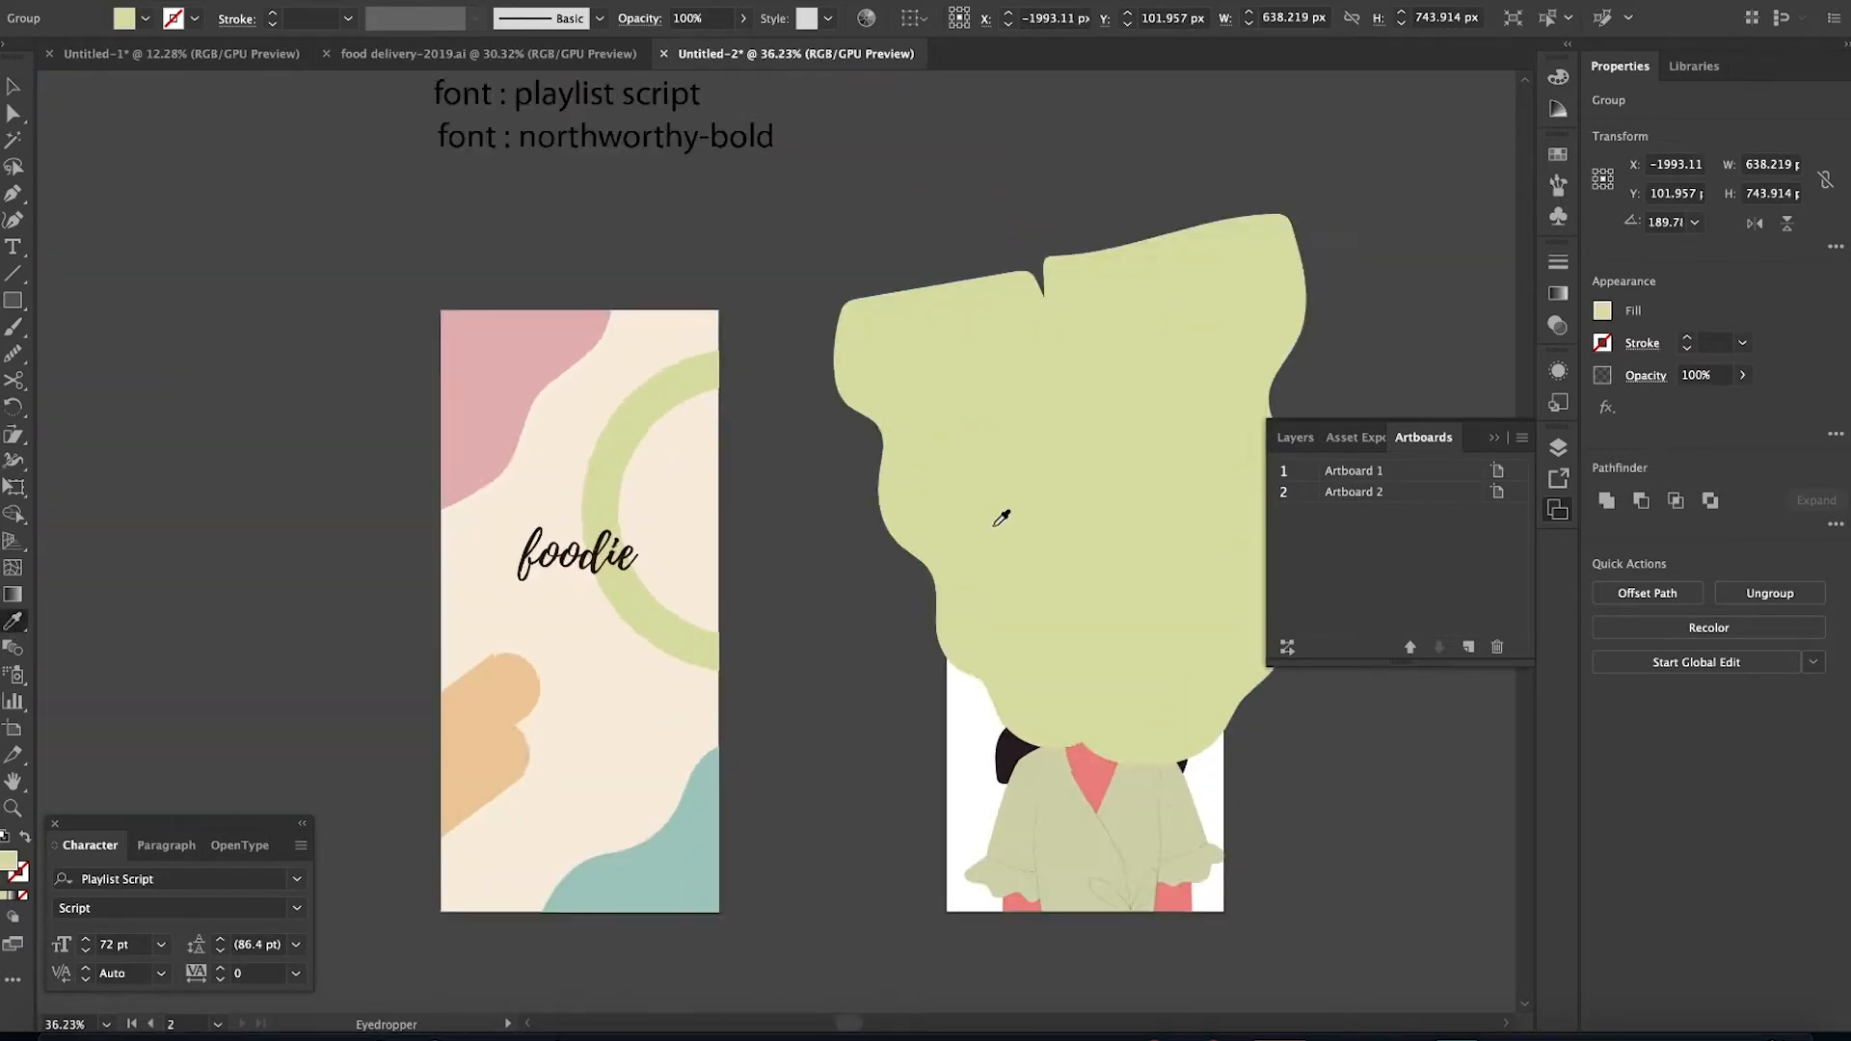
{"action": "right_click", "coordinate": [1160, 528]}
{"action": "mouse_move", "coordinate": [1244, 797]}
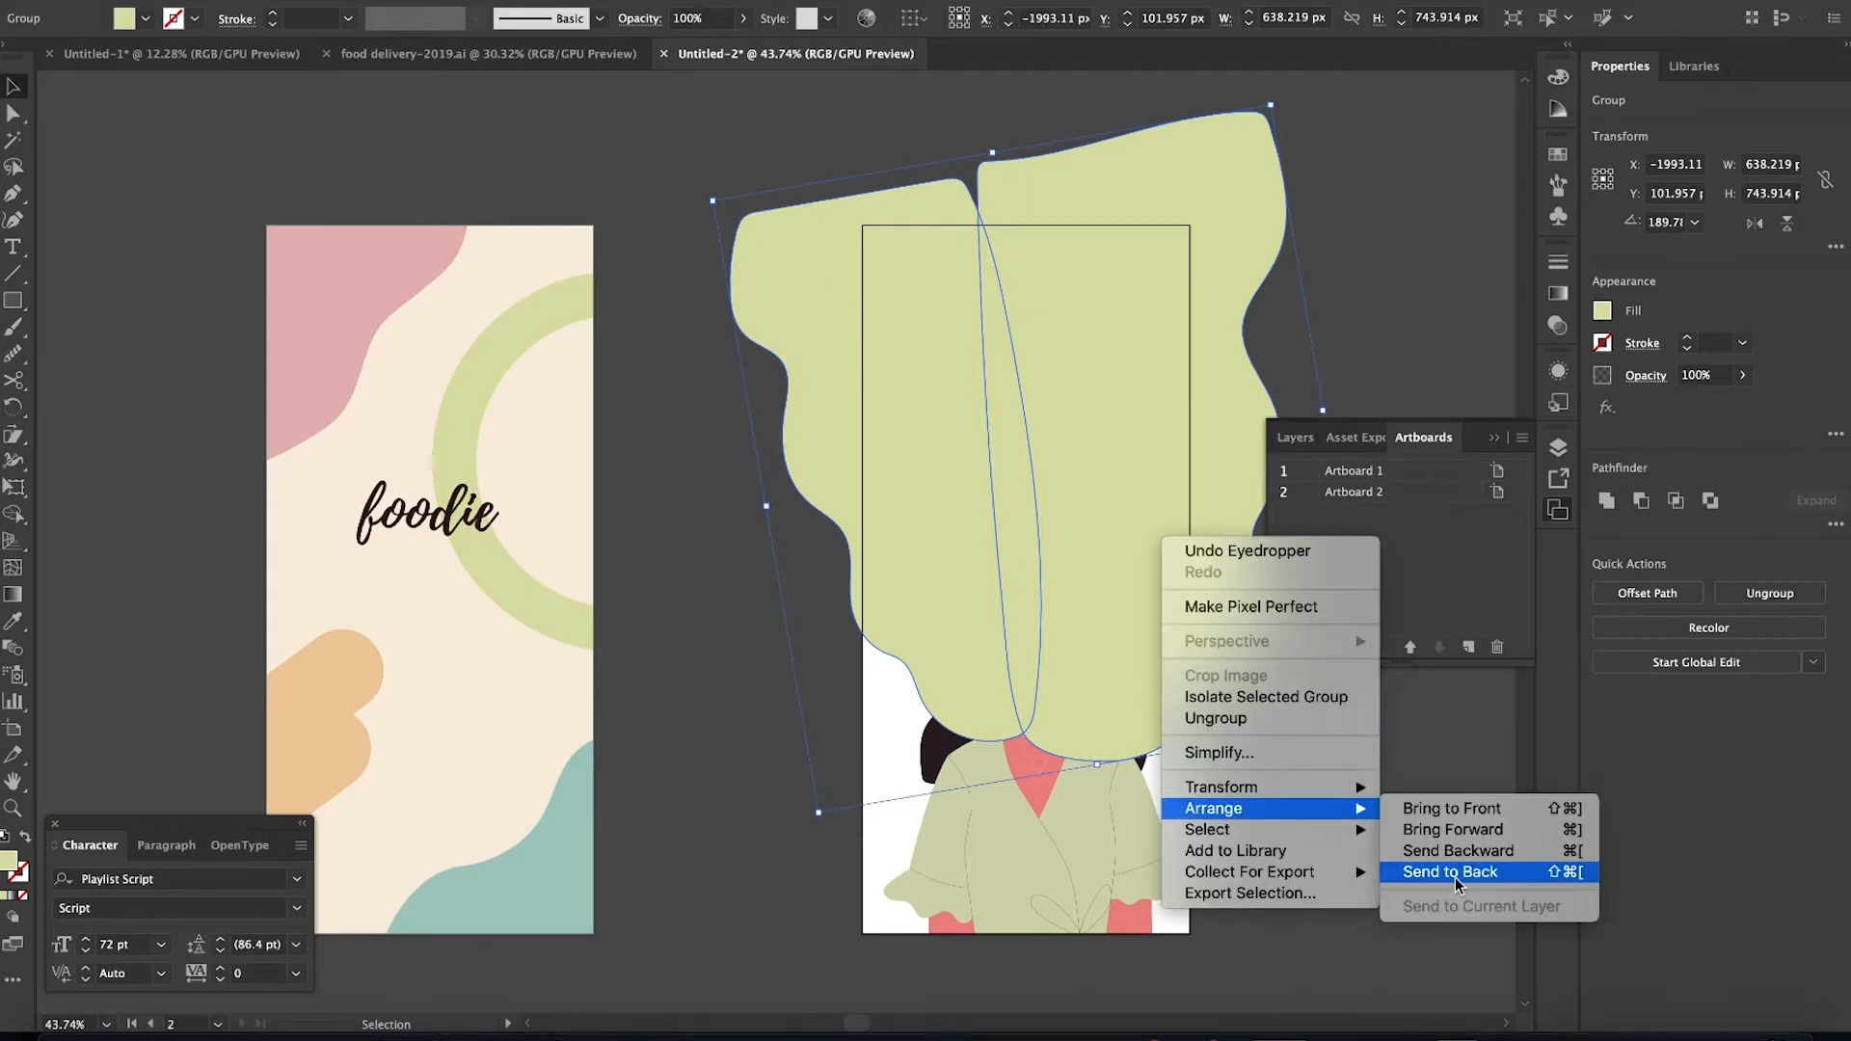
{"action": "left_click", "coordinate": [1454, 877]}
{"action": "left_click", "coordinate": [1330, 763]}
{"action": "left_click", "coordinate": [1339, 249]}
{"action": "scroll", "coordinate": [1339, 248], "scroll_direction": "down", "scroll_amount": 3}
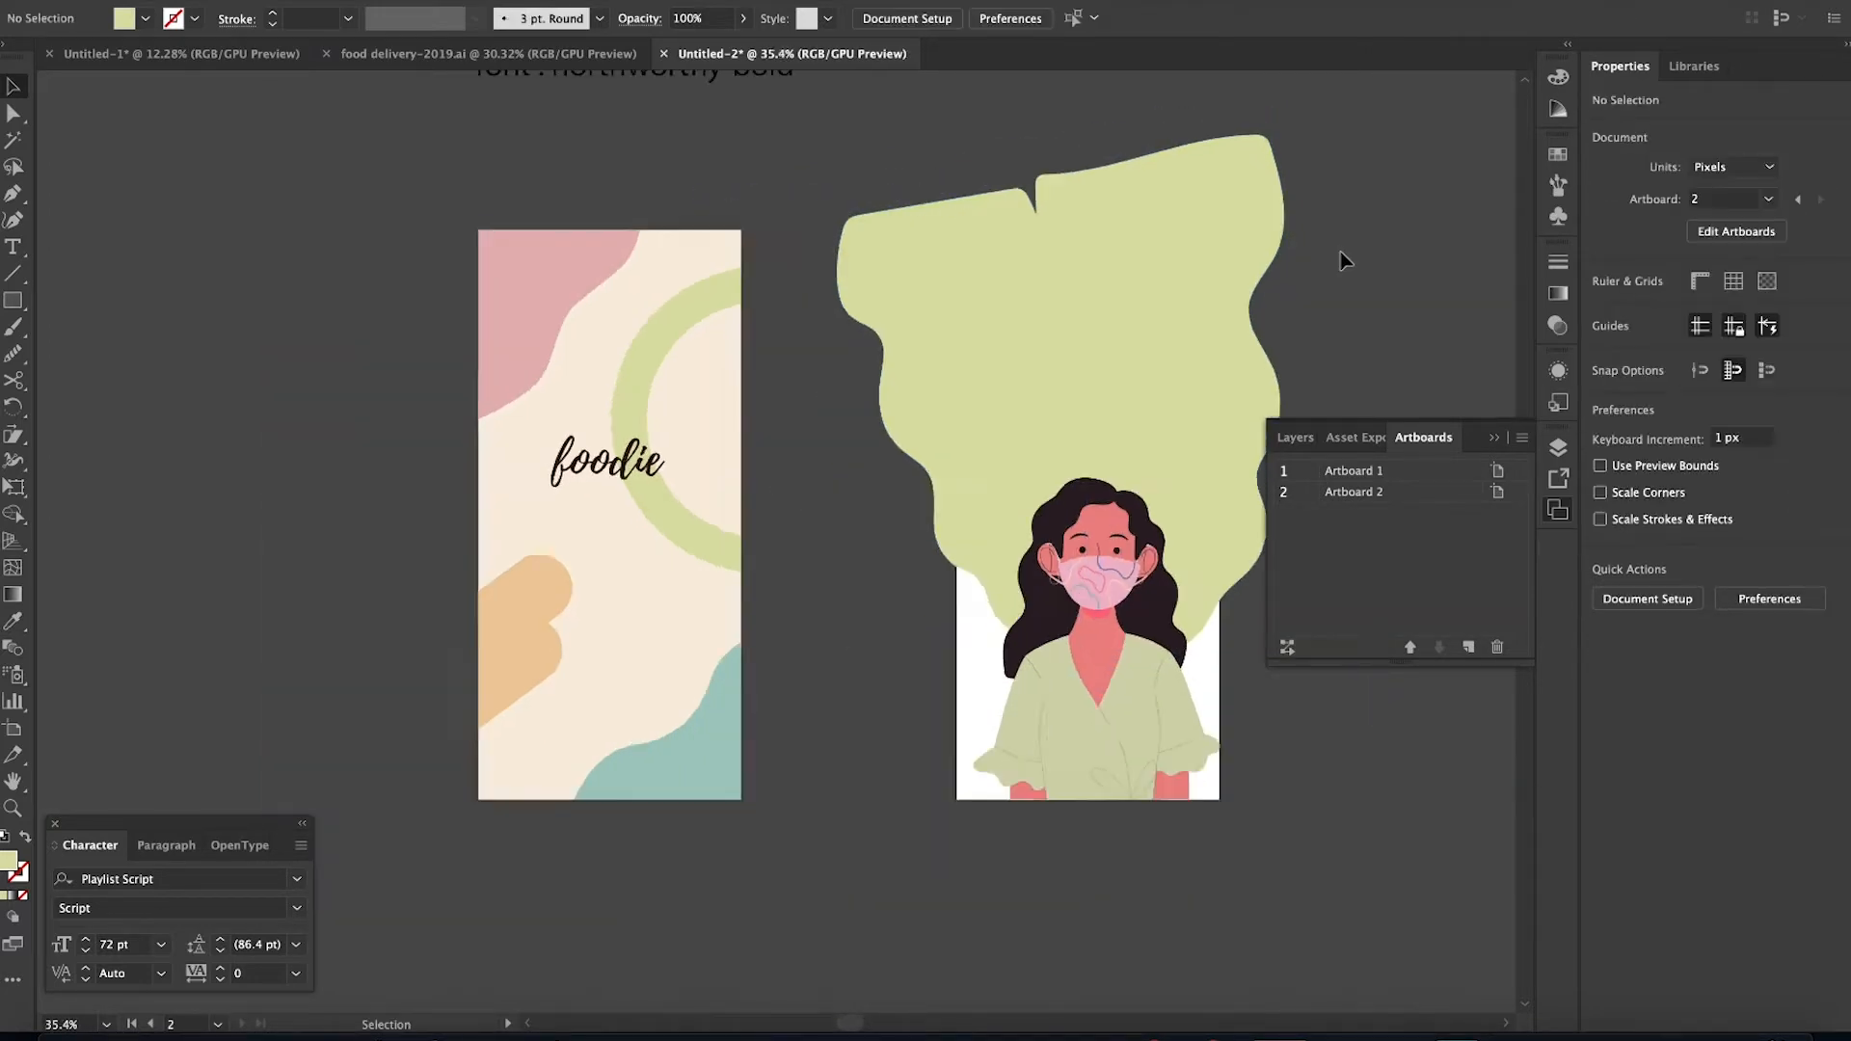
{"action": "scroll", "coordinate": [1339, 249], "scroll_direction": "up", "scroll_amount": 3}
Draw a closed curved shape over the second artboard's top-left corner with the Pen tool and fill it with the splash screen's cream
{"action": "left_click", "coordinate": [1234, 190]}
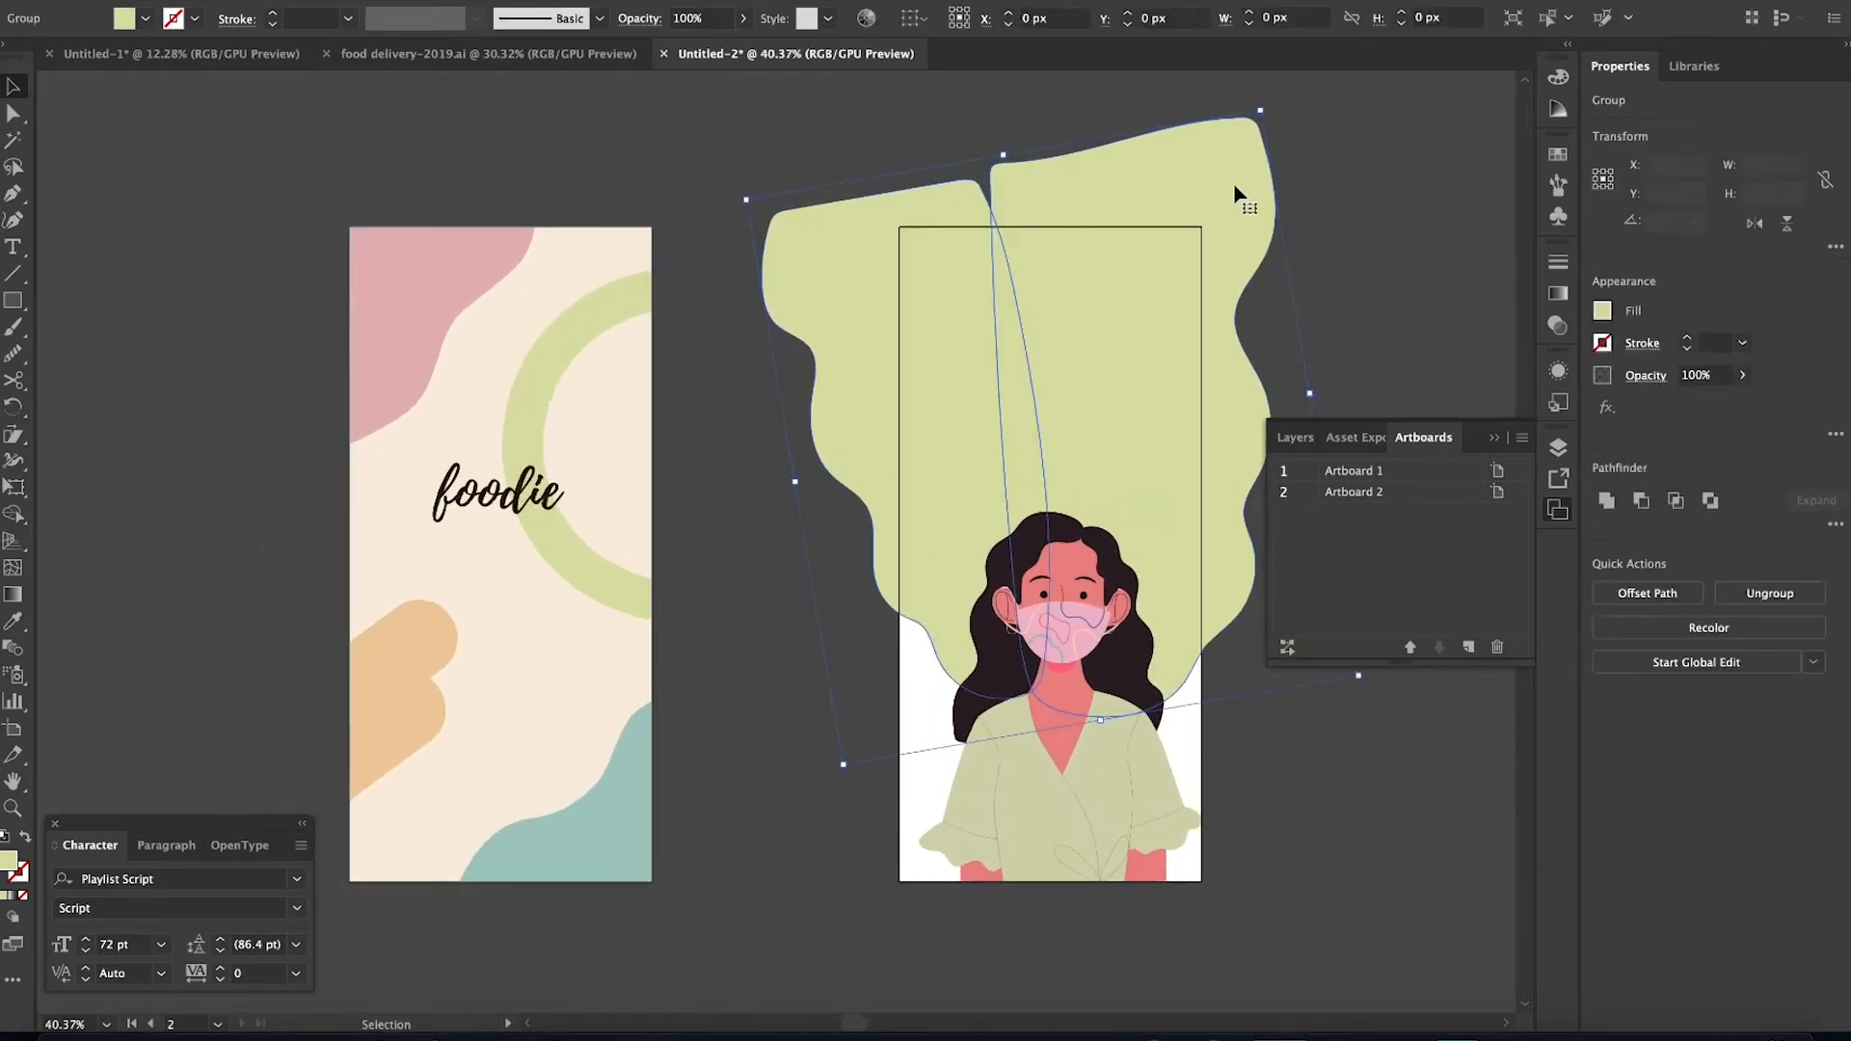
{"action": "left_click", "coordinate": [498, 220]}
{"action": "left_click", "coordinate": [12, 196]}
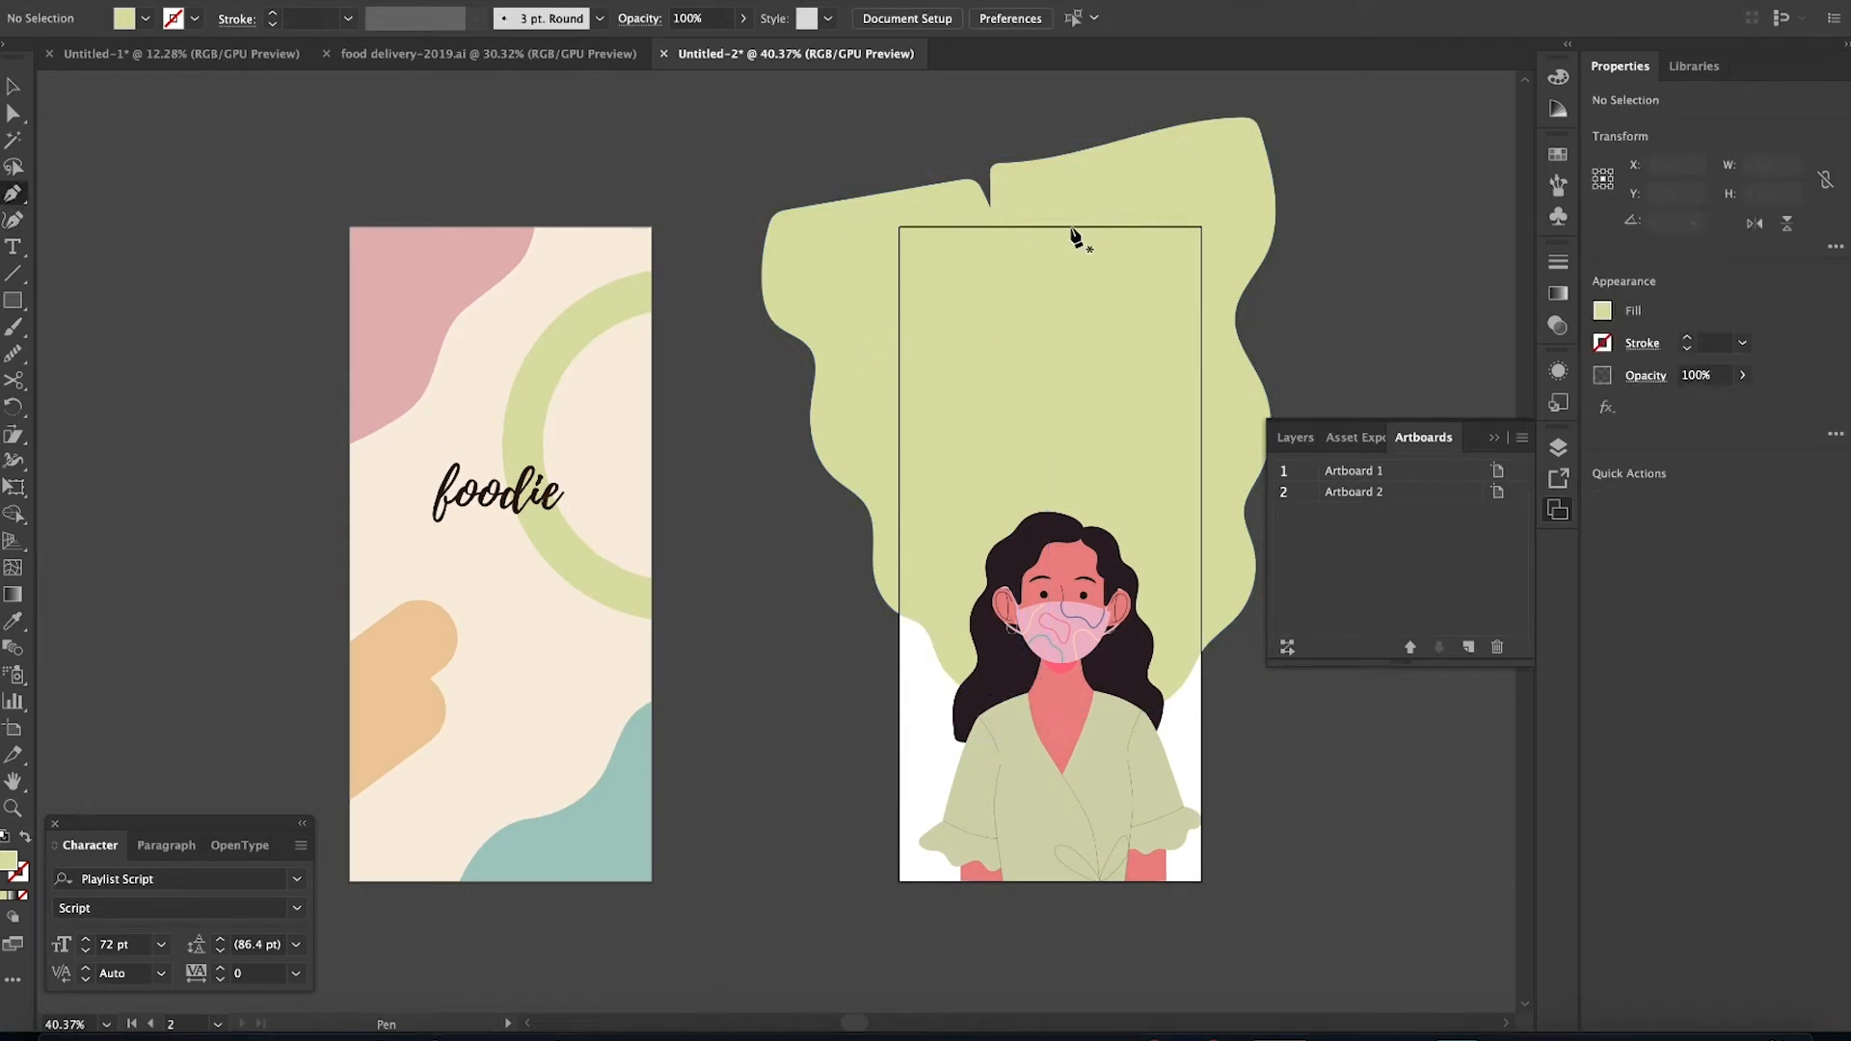
{"action": "left_click", "coordinate": [1072, 227]}
{"action": "left_click_drag", "start_coordinate": [982, 282], "coordinate": [979, 296]}
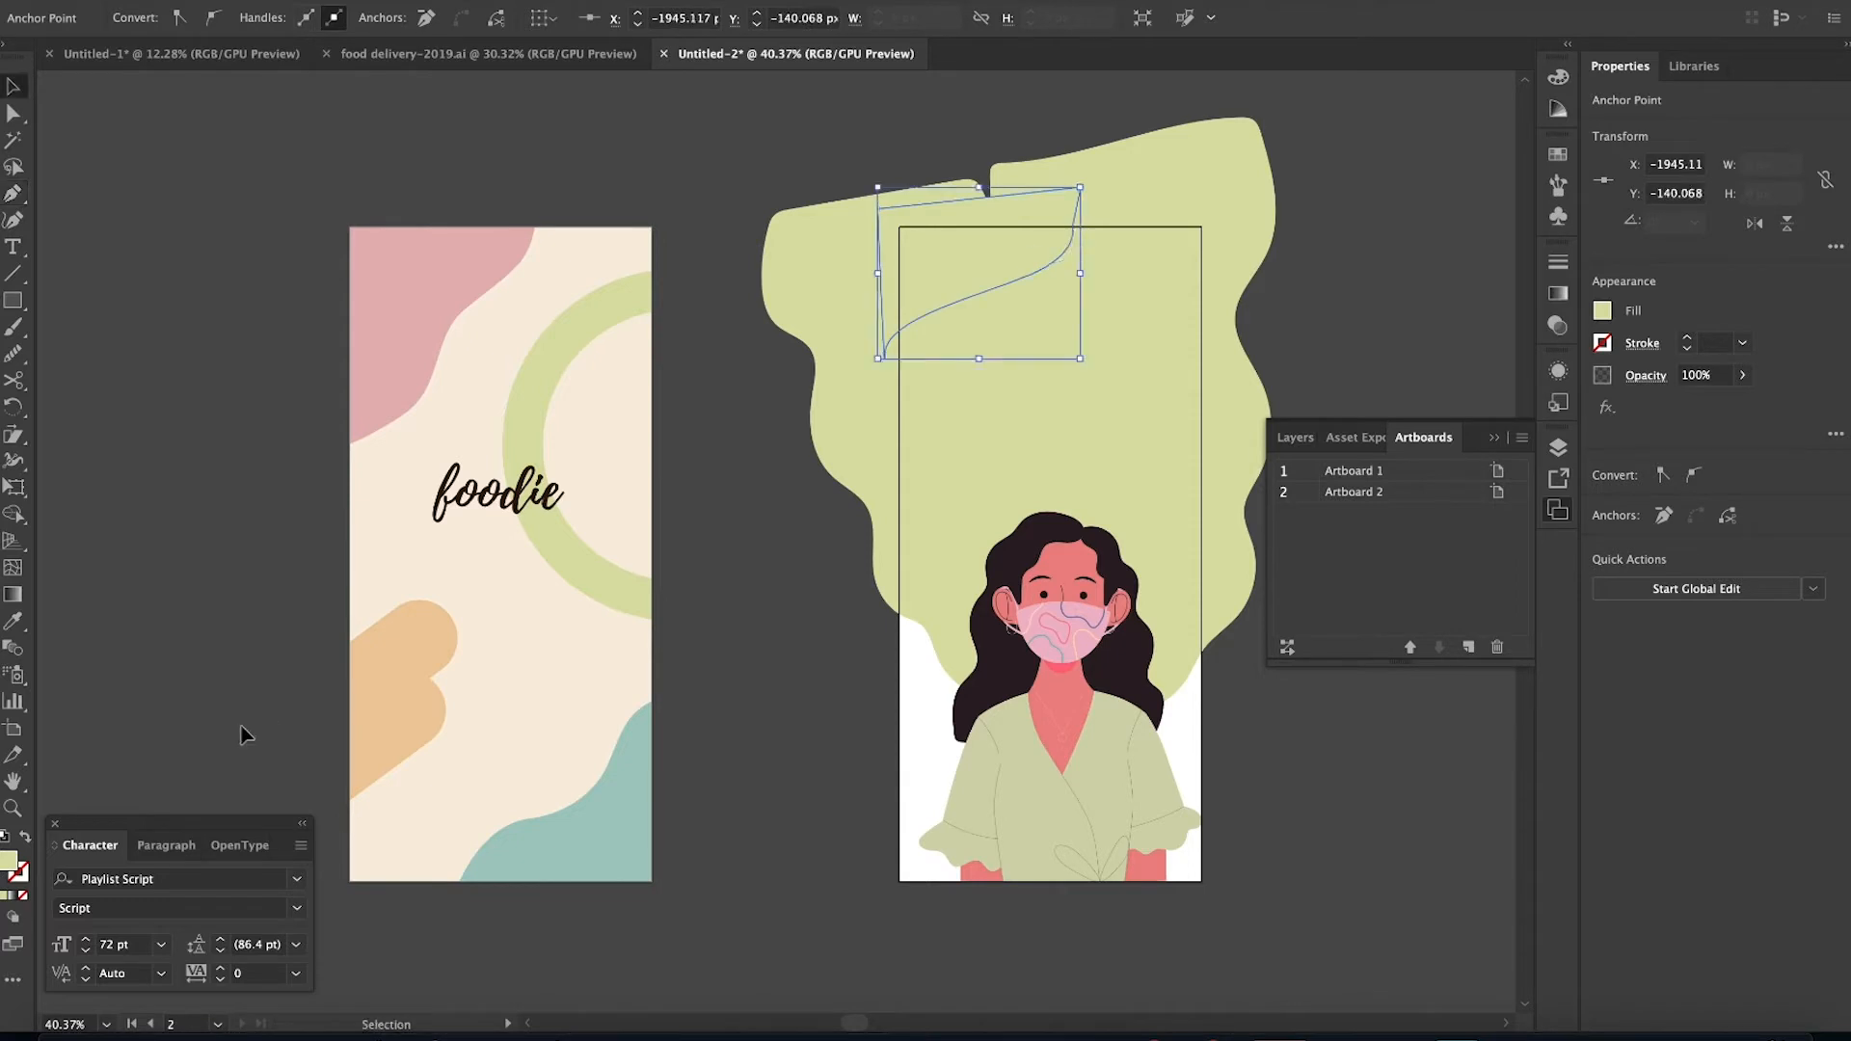
{"action": "left_click", "coordinate": [539, 641]}
{"action": "left_click", "coordinate": [771, 659]}
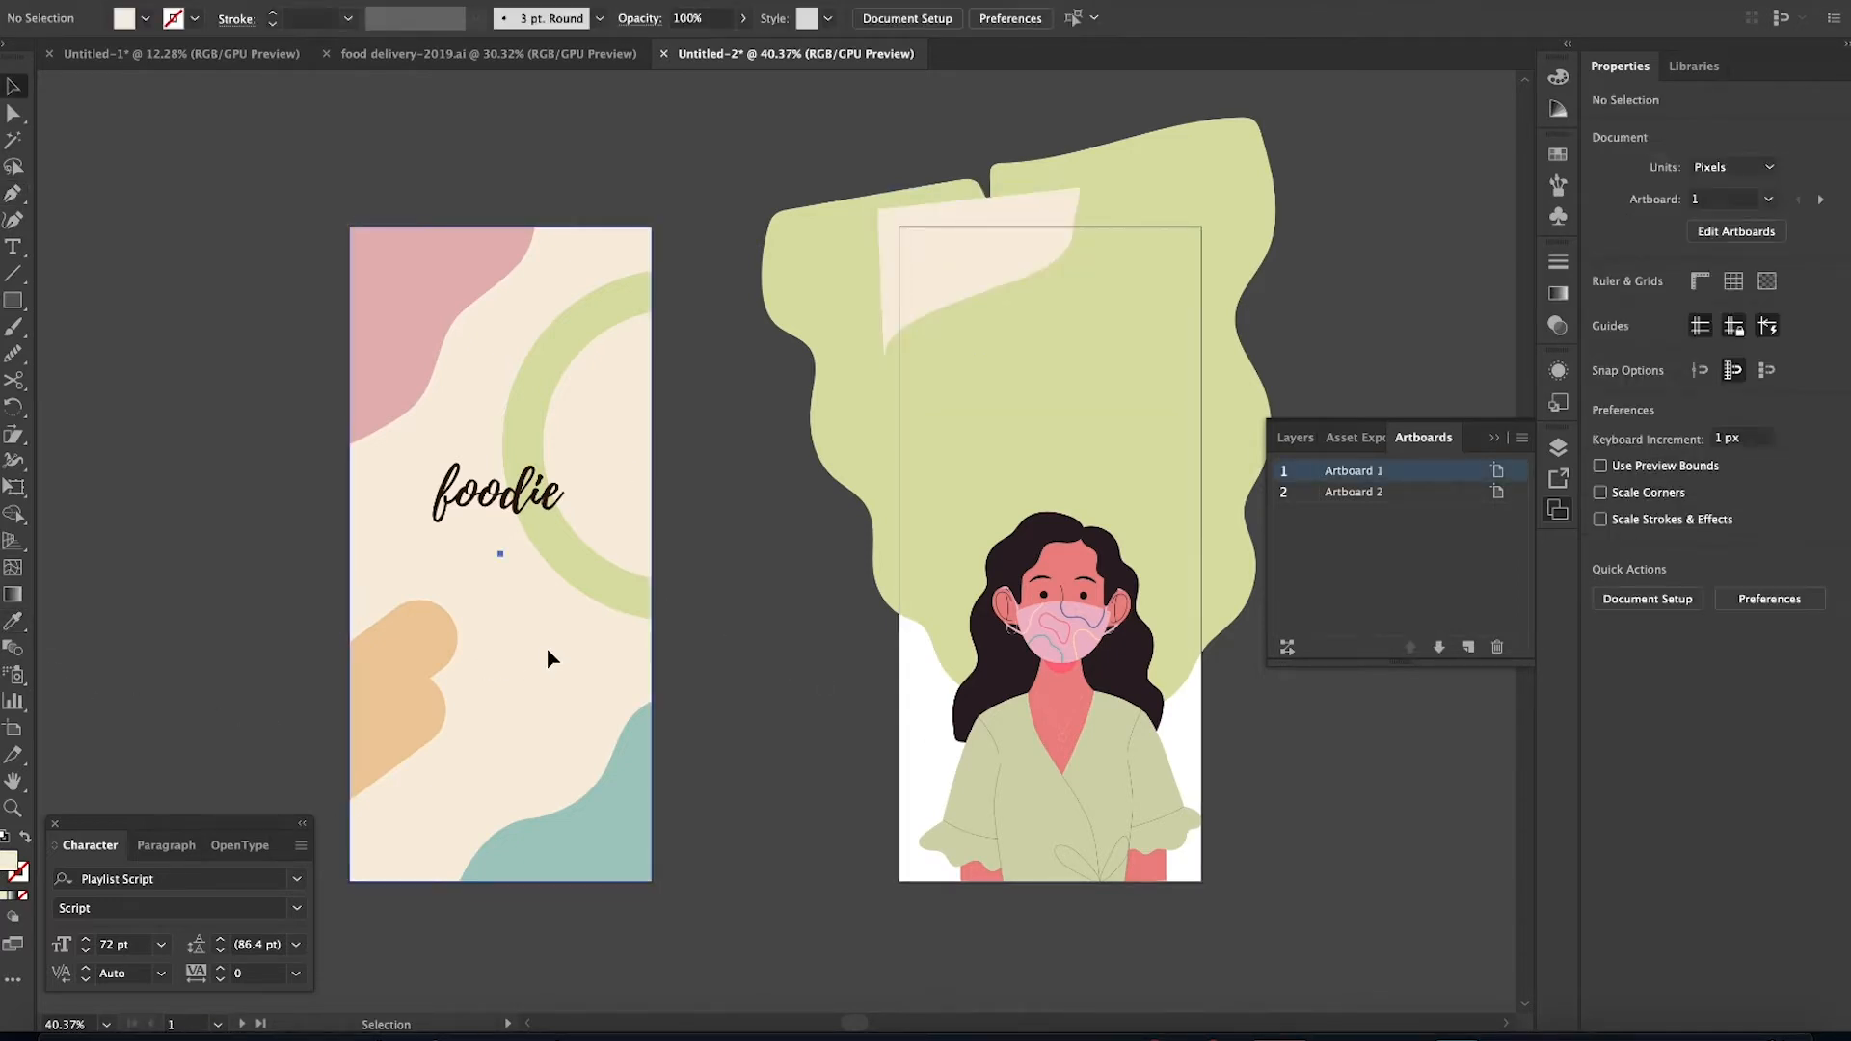
Draw a cream rectangle of 378 x 819 px over the second artboard and send it to the back as its background
{"action": "left_click", "coordinate": [547, 658]}
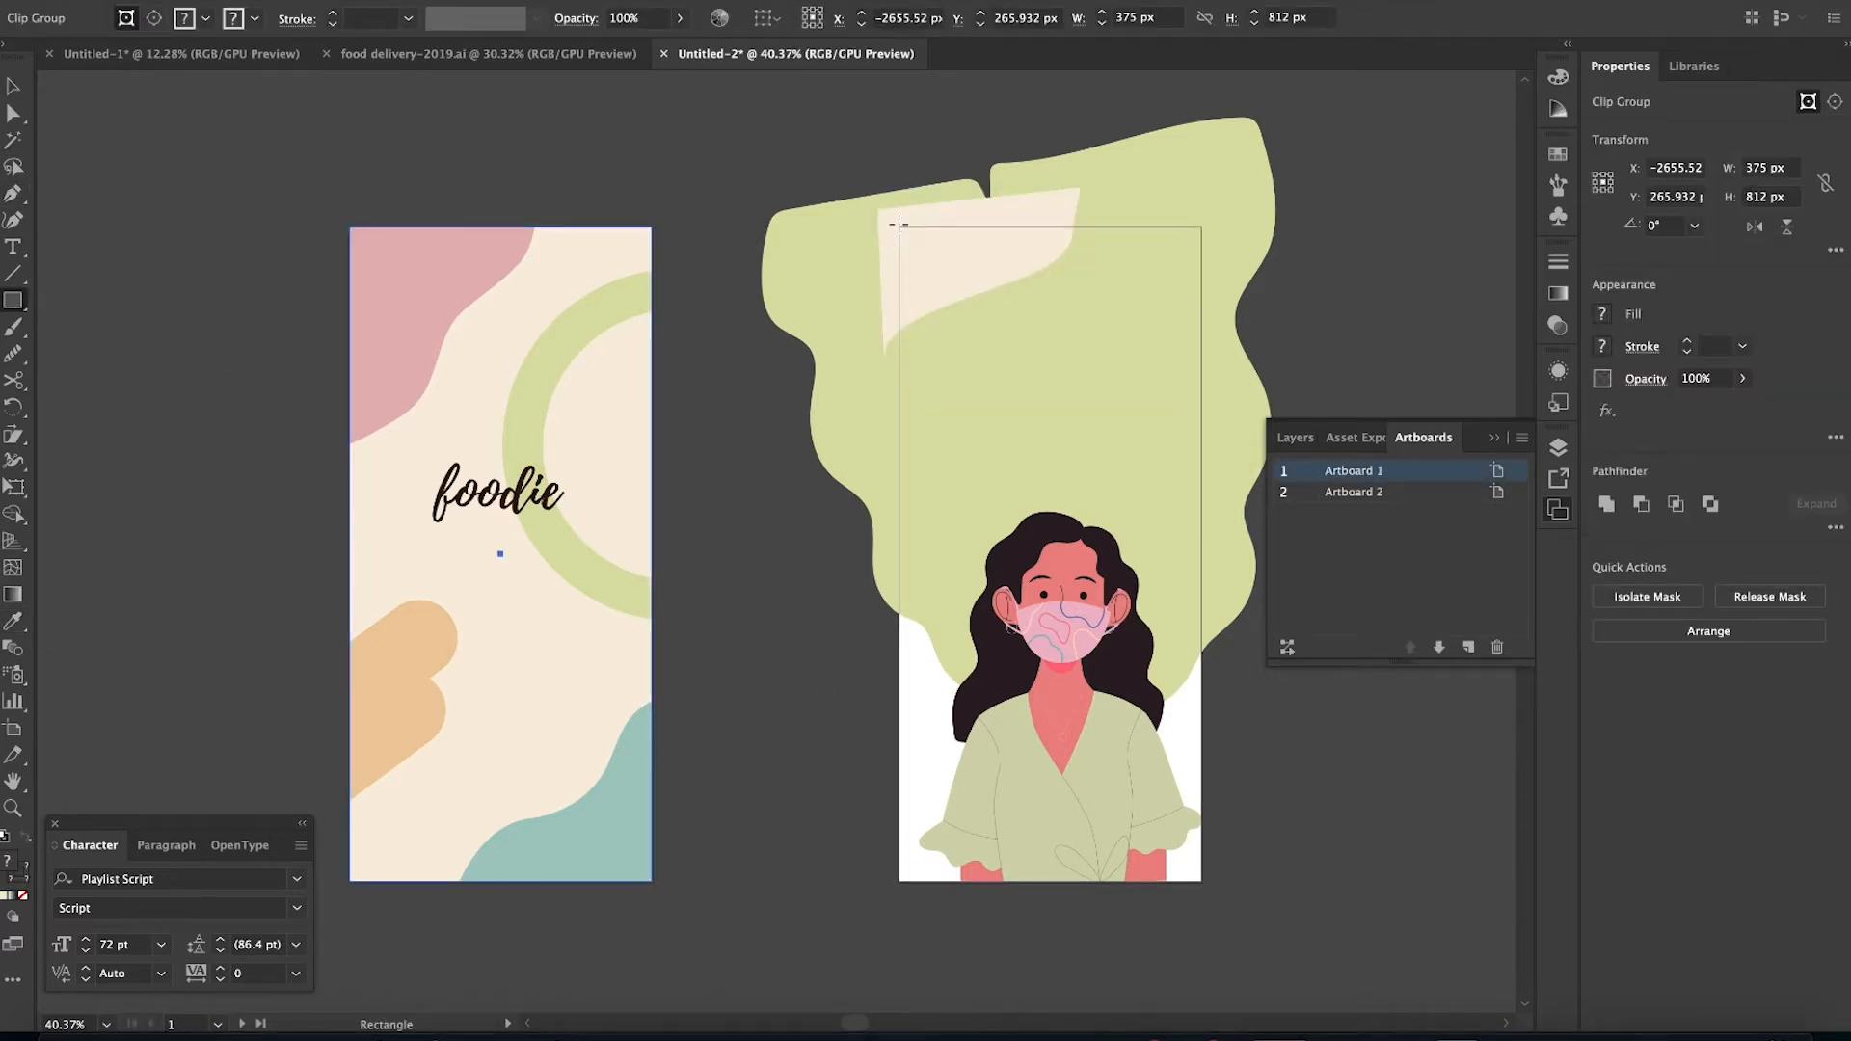
{"action": "left_click_drag", "start_coordinate": [897, 225], "coordinate": [1205, 883]}
{"action": "key", "text": "v"}
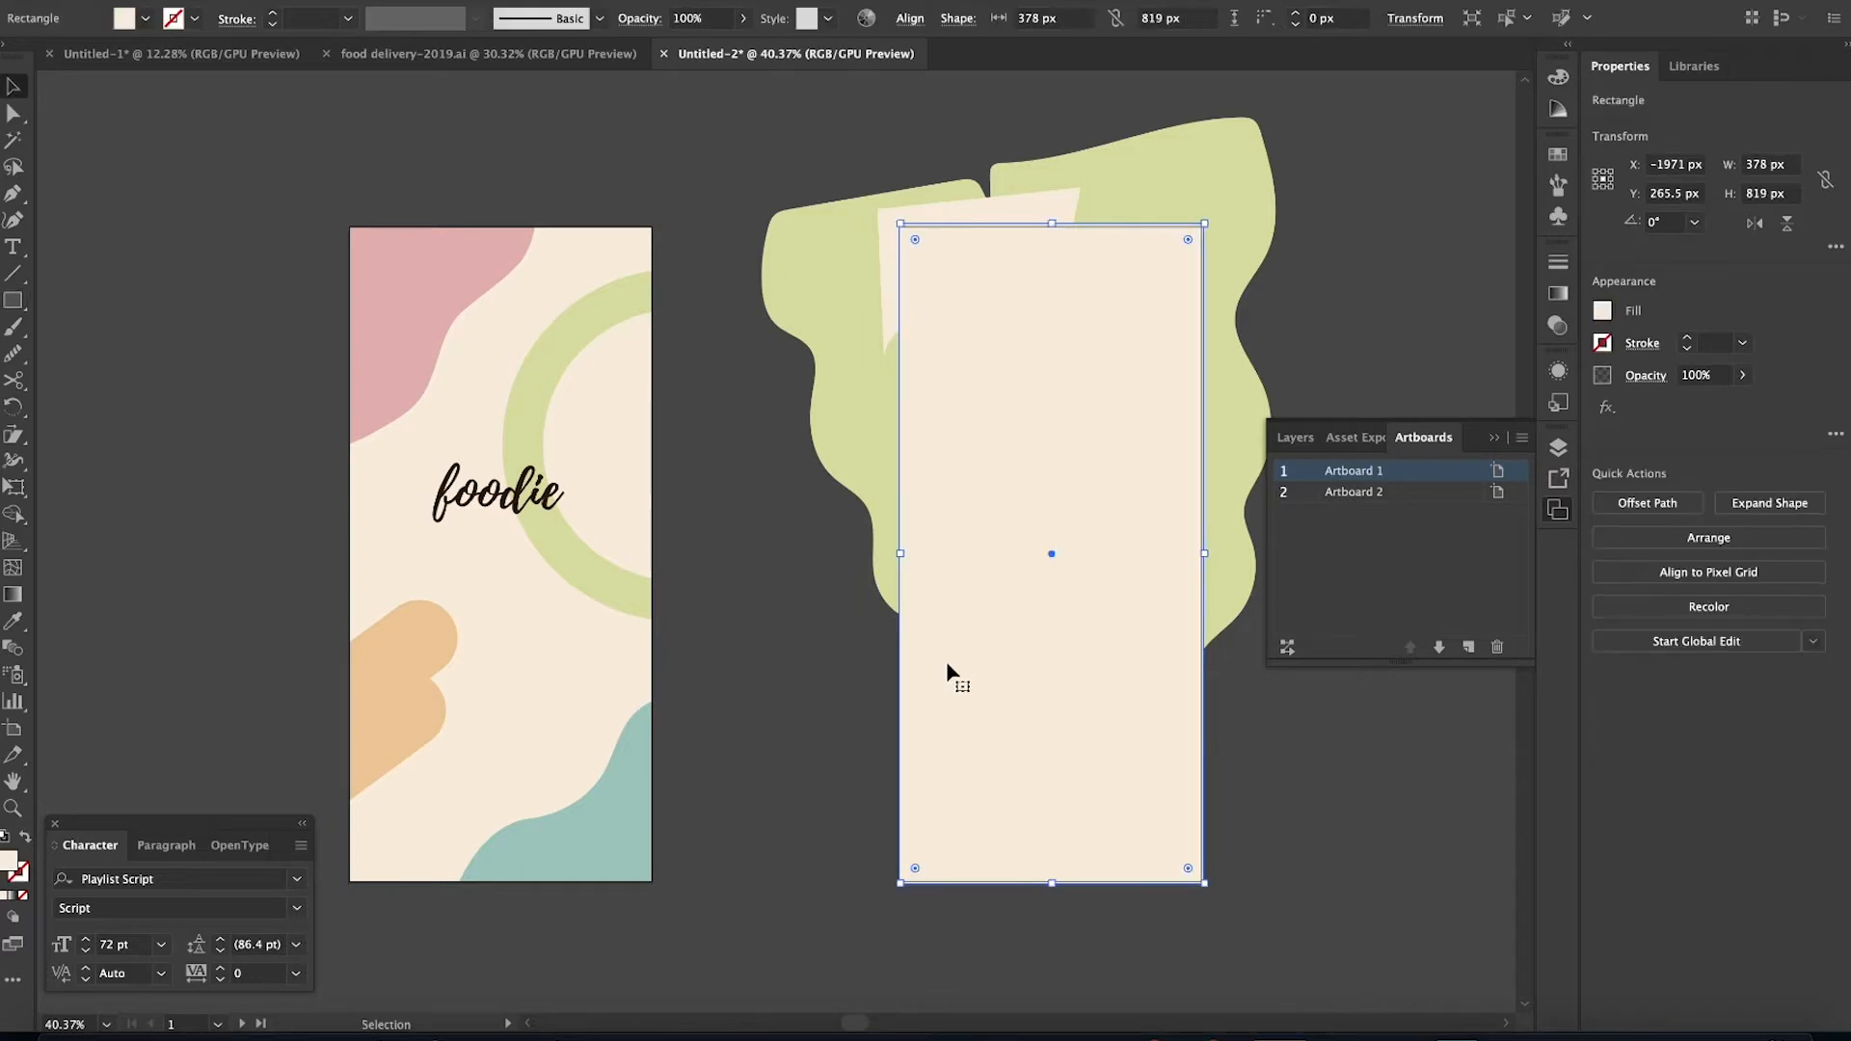
{"action": "right_click", "coordinate": [1099, 648]}
{"action": "mouse_move", "coordinate": [1137, 927]}
{"action": "left_click", "coordinate": [1359, 1007]}
{"action": "left_click", "coordinate": [1211, 631]}
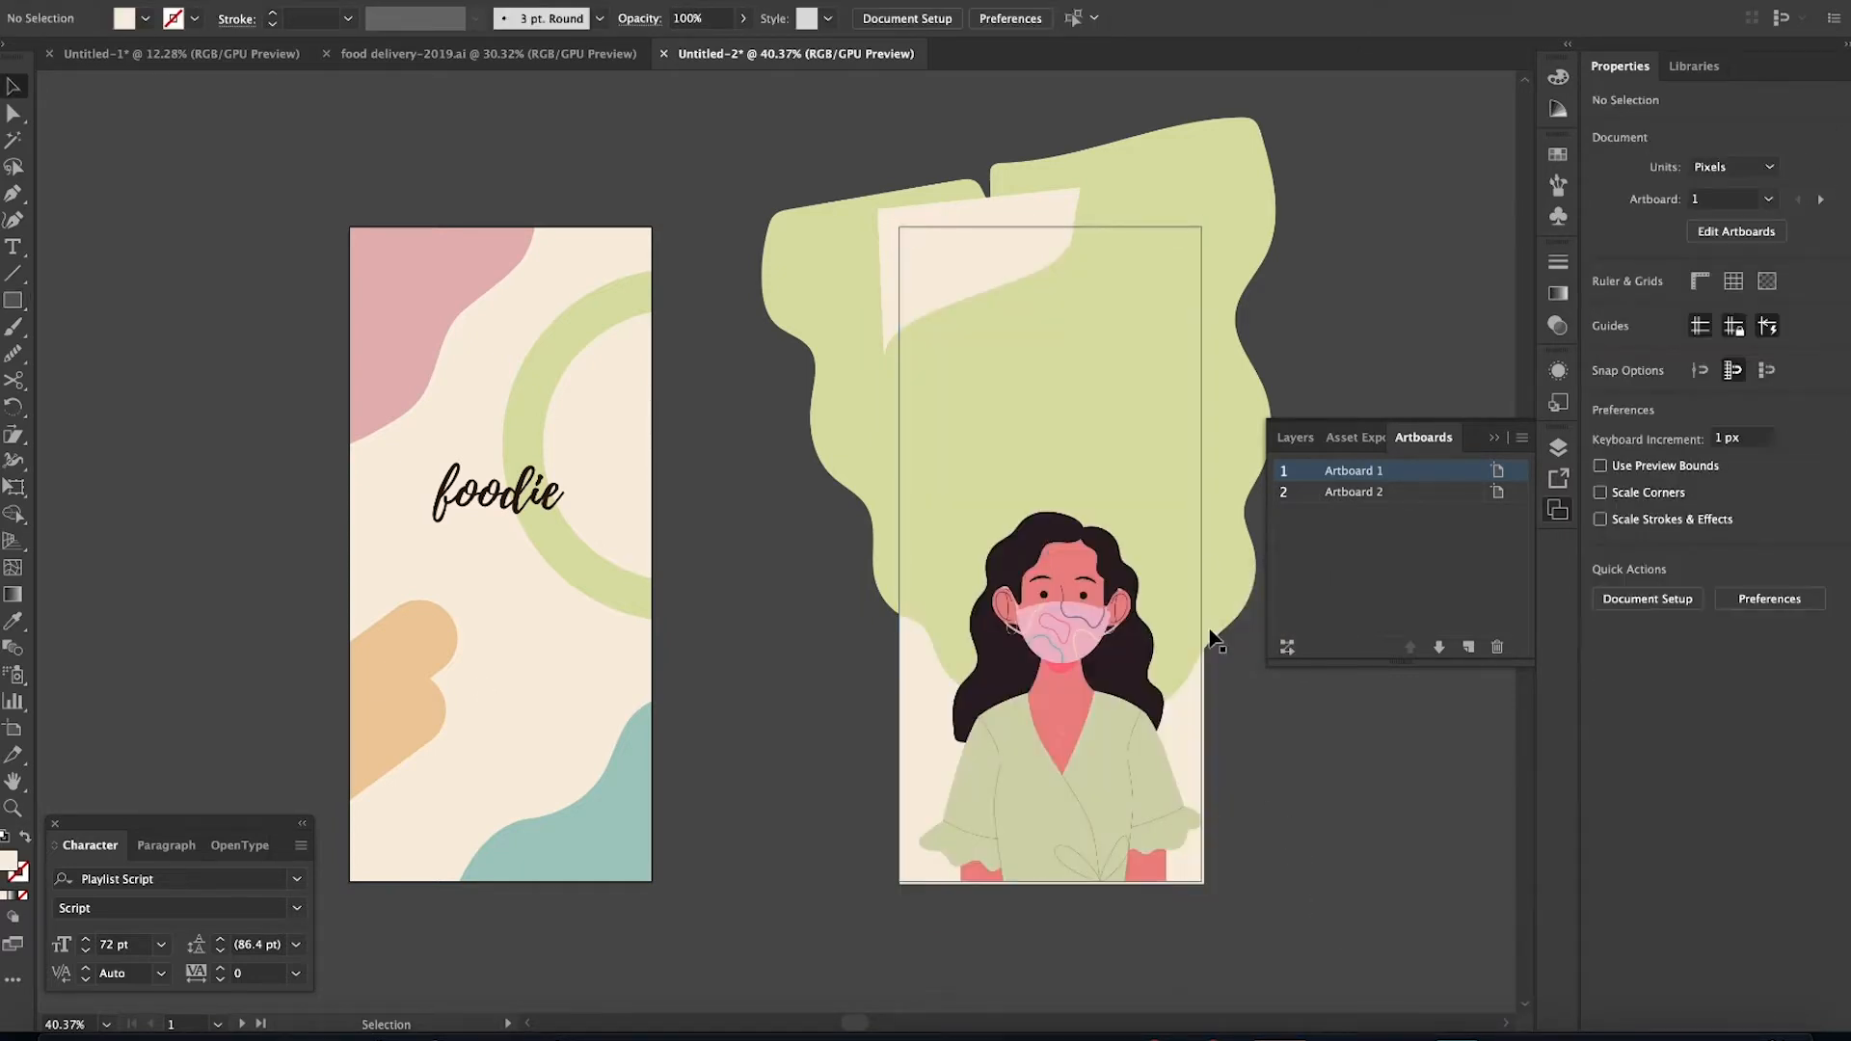
Reshape the cream corner shape on the second artboard by moving its curve points and handles so it extends further across and down
{"action": "key", "text": "a"}
{"action": "left_click", "coordinate": [1017, 269]}
{"action": "scroll", "coordinate": [1017, 270], "scroll_direction": "up", "scroll_amount": 3}
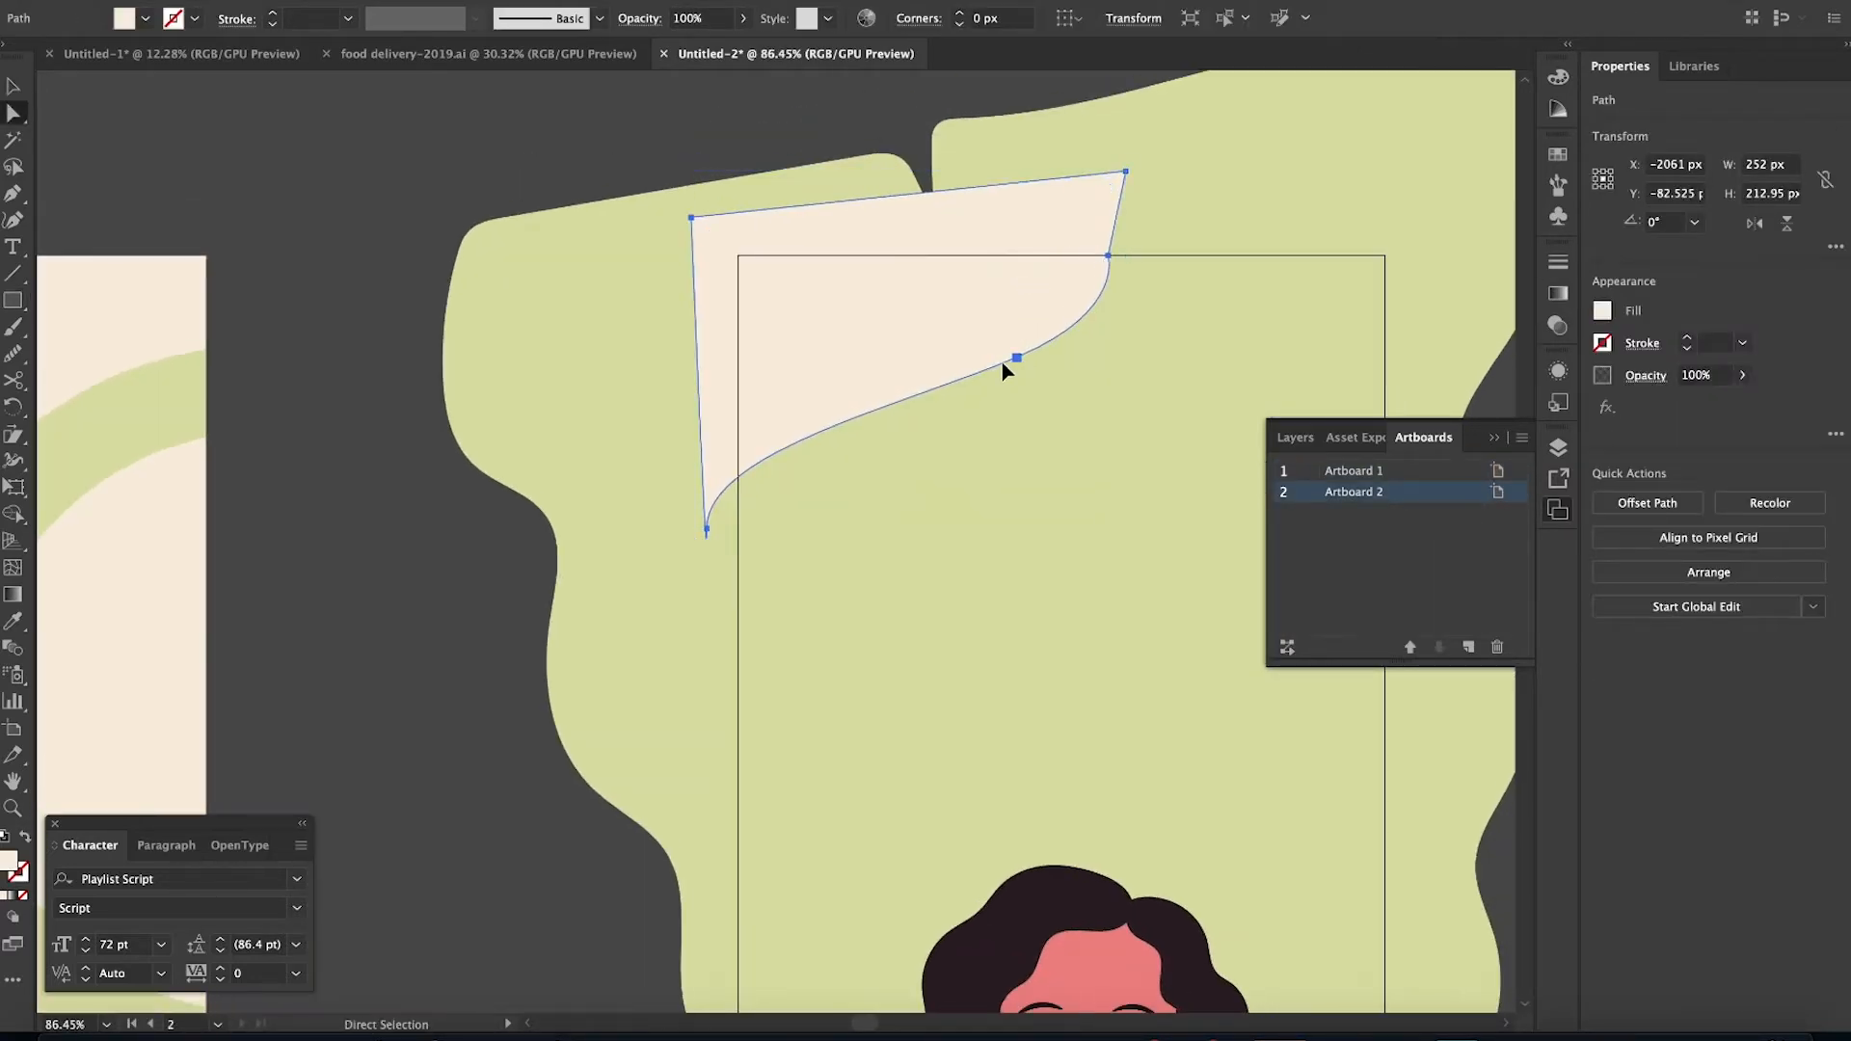
{"action": "left_click_drag", "start_coordinate": [1017, 357], "coordinate": [1125, 264]}
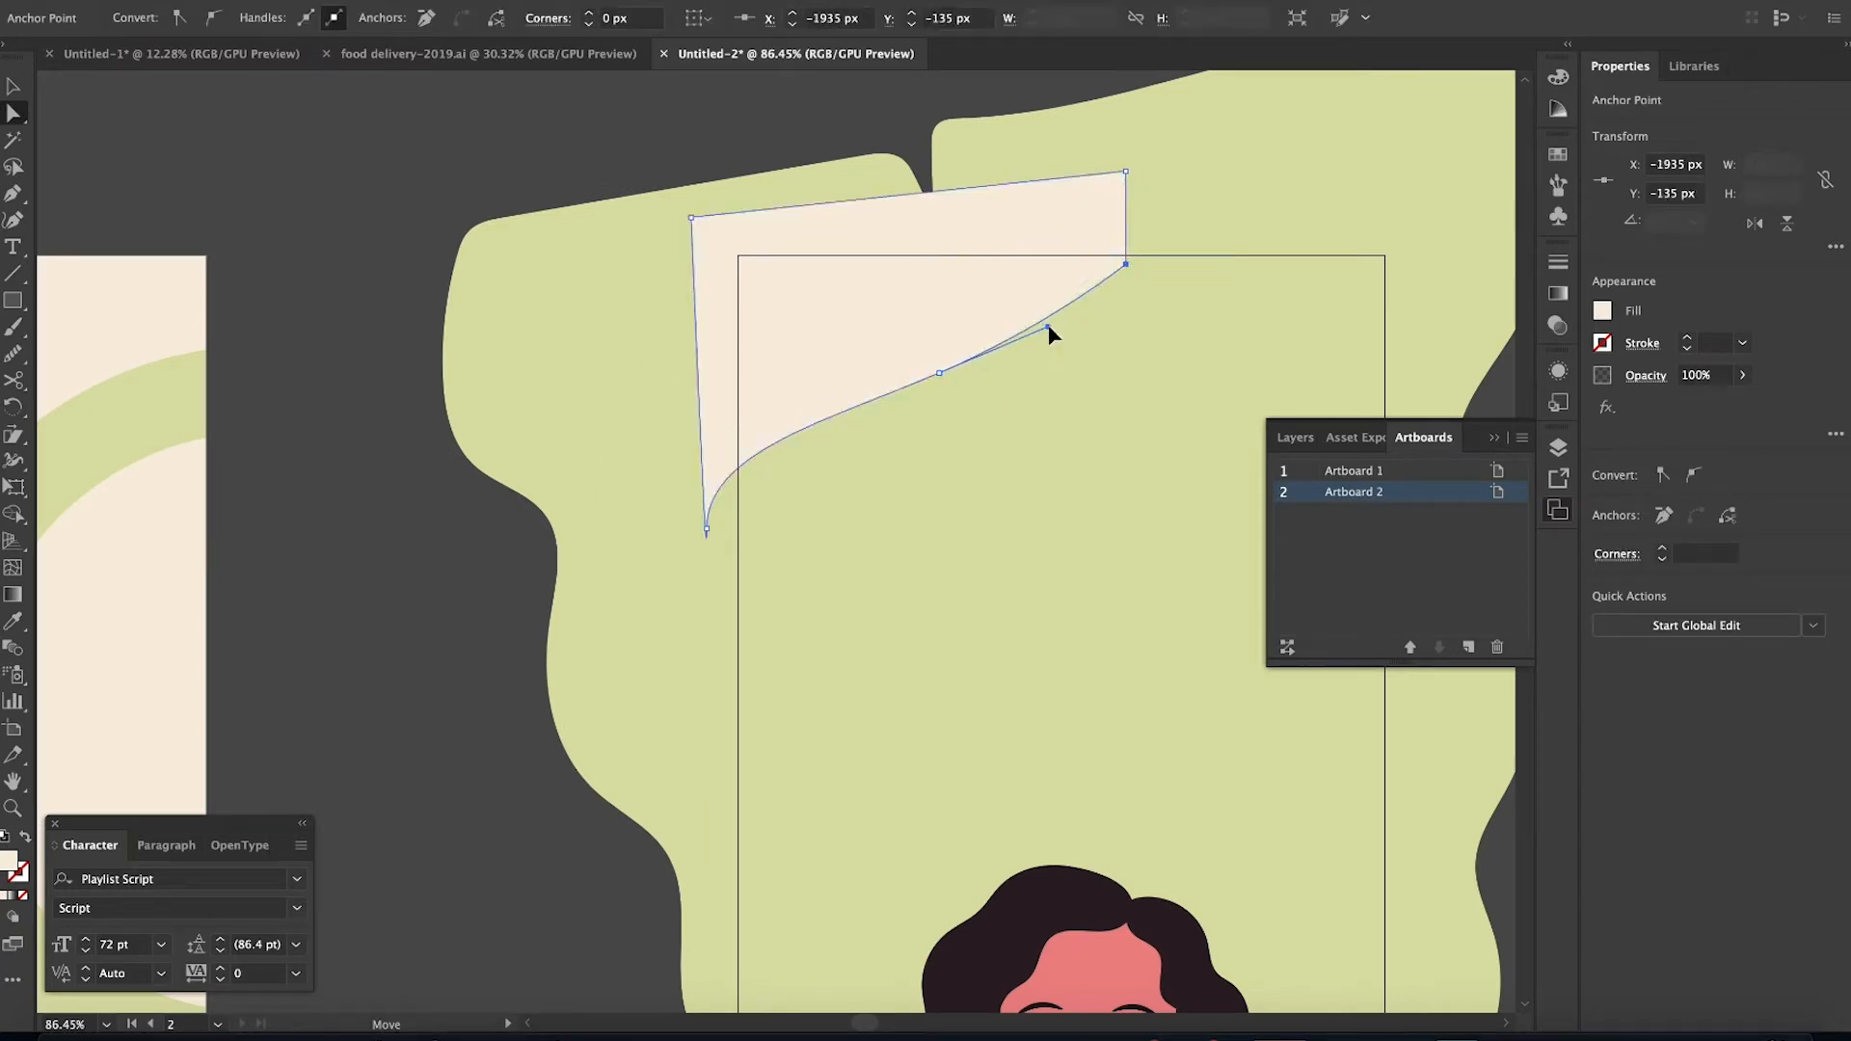
{"action": "left_click_drag", "start_coordinate": [1049, 327], "coordinate": [1079, 342]}
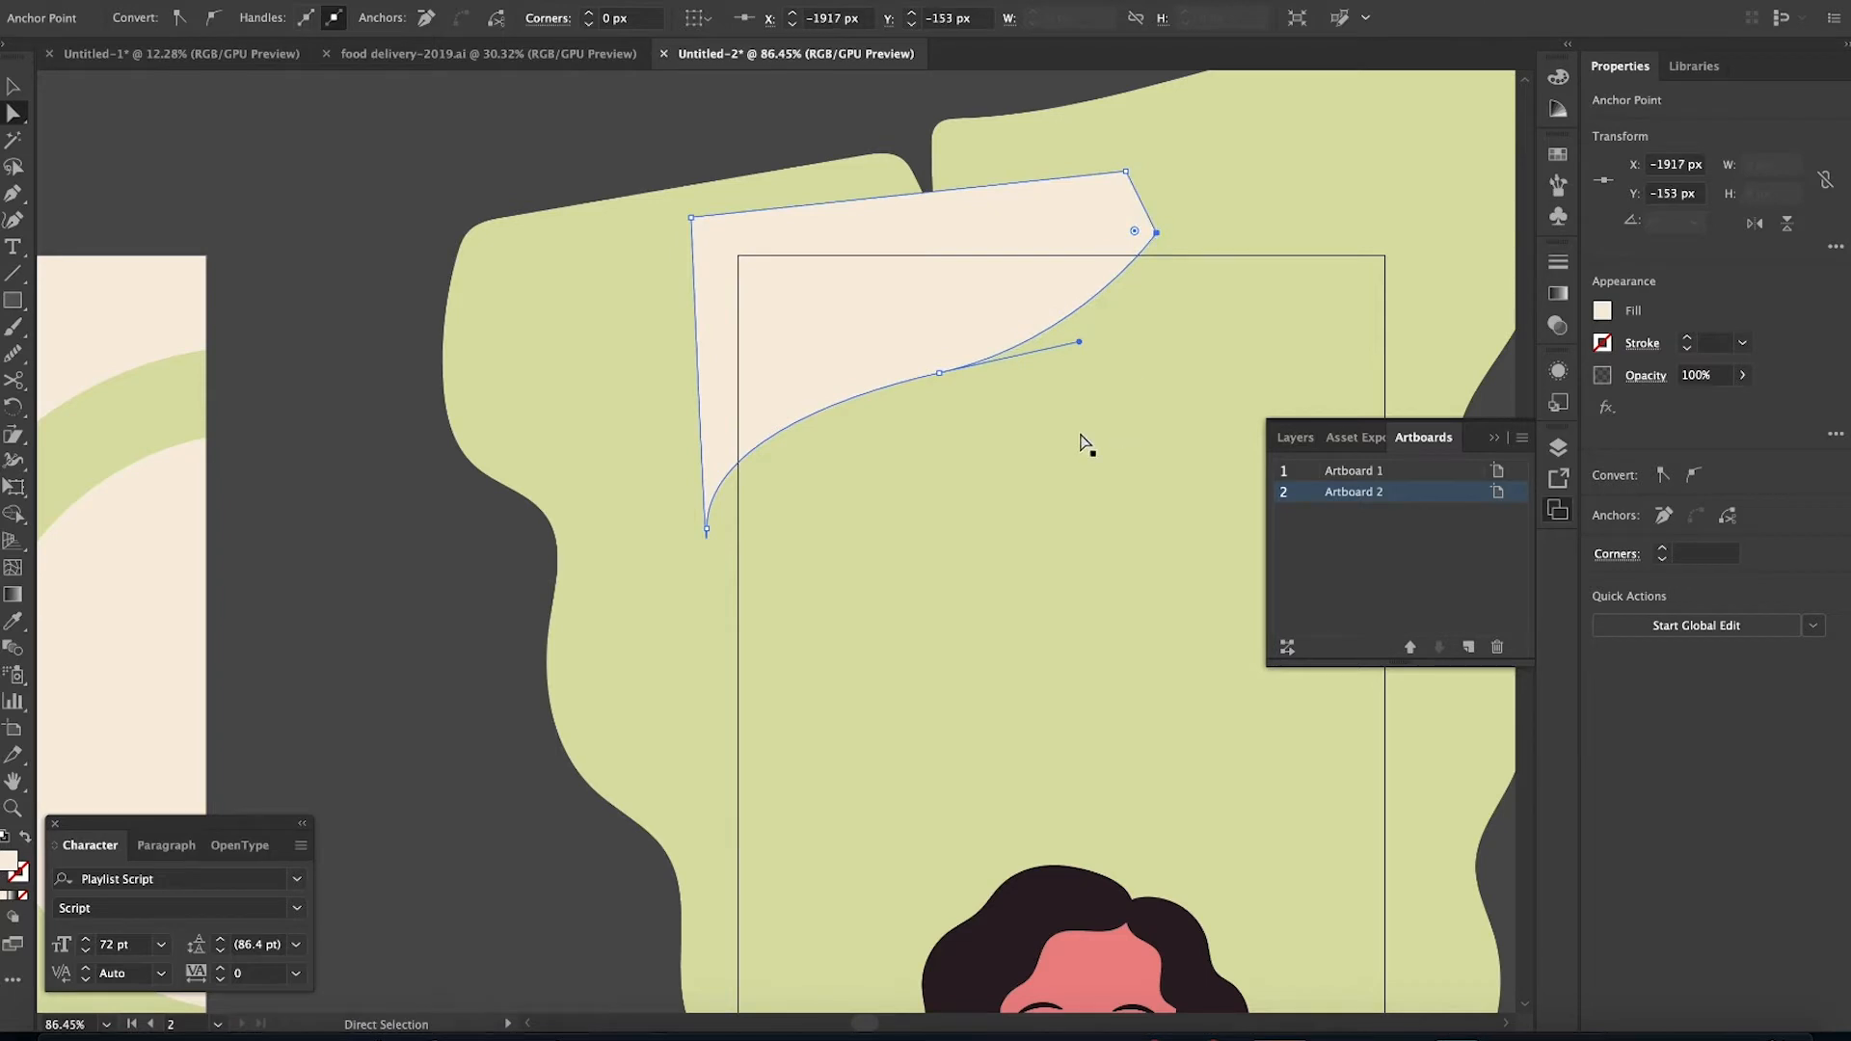
{"action": "left_click_drag", "start_coordinate": [706, 529], "coordinate": [711, 627]}
{"action": "key", "text": "v"}
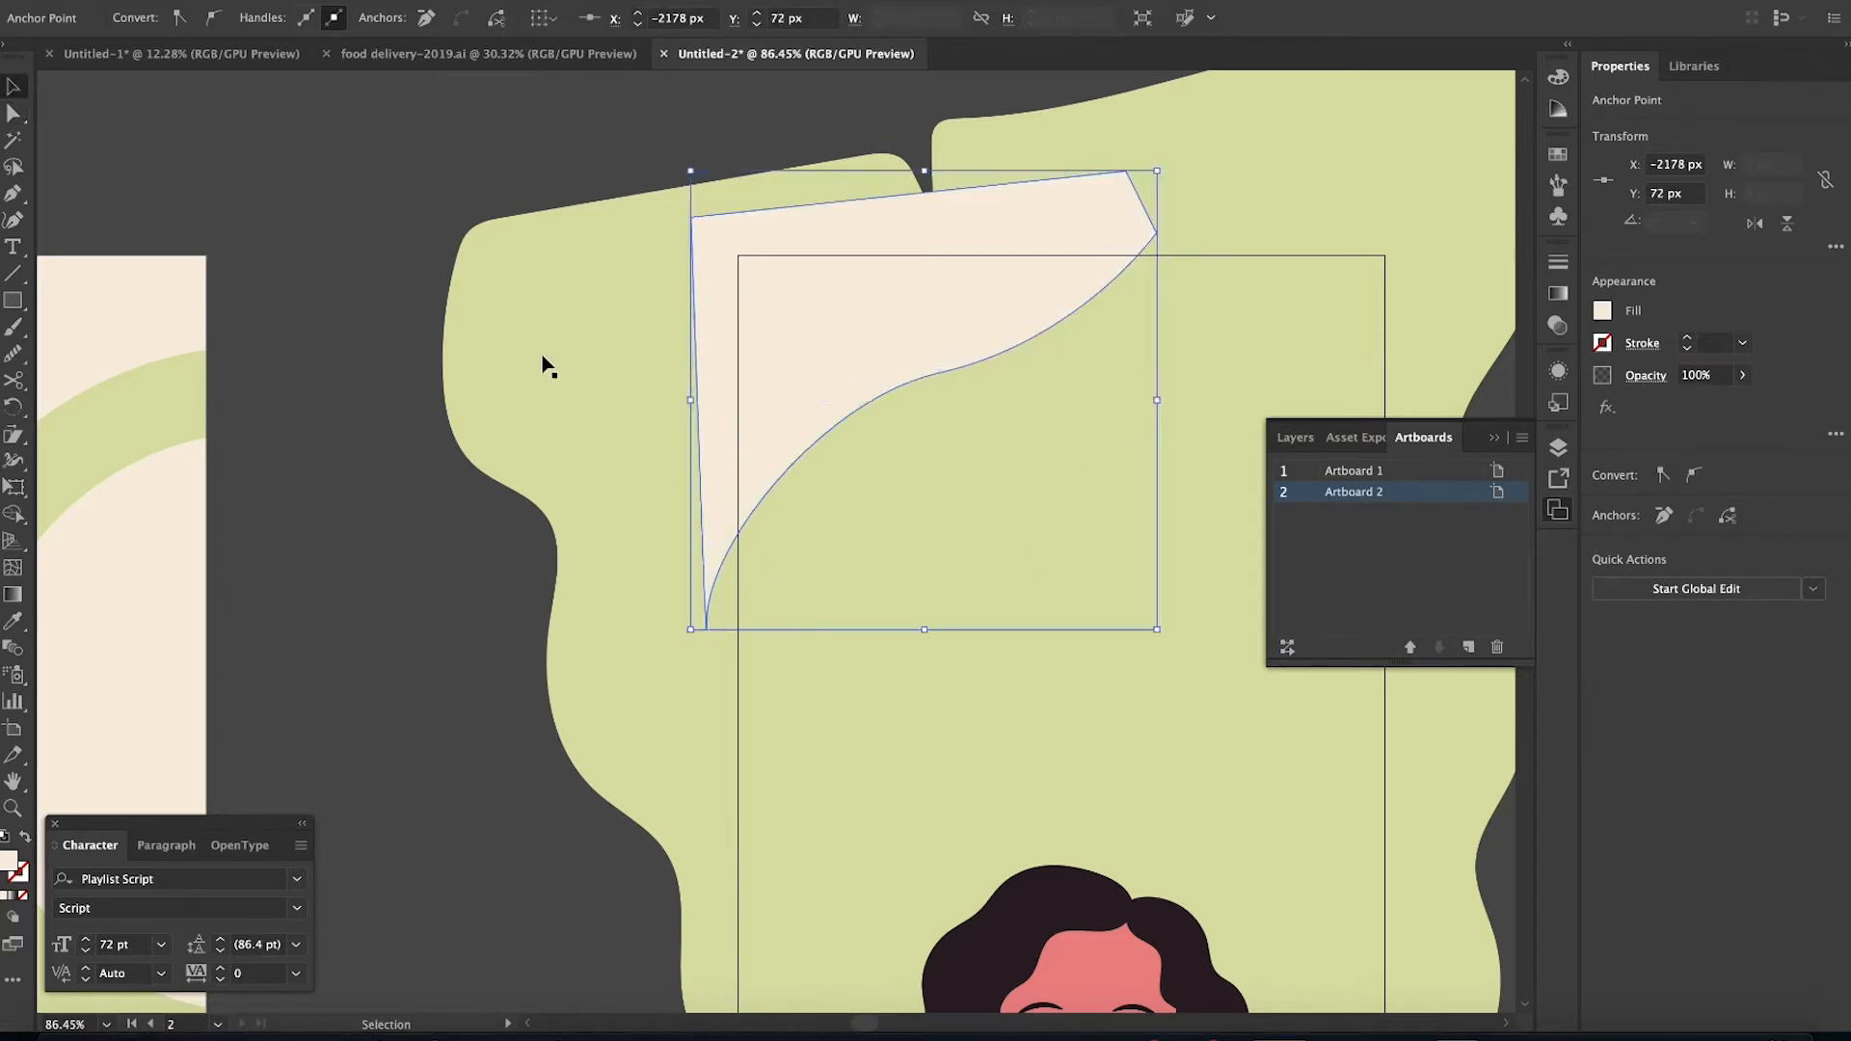
{"action": "left_click", "coordinate": [532, 185]}
Delete the pink face mask panel and its pattern lines from the woman's face on the second artboard
{"action": "scroll", "coordinate": [533, 185], "scroll_direction": "down", "scroll_amount": 1}
{"action": "scroll", "coordinate": [532, 185], "scroll_direction": "down", "scroll_amount": 5}
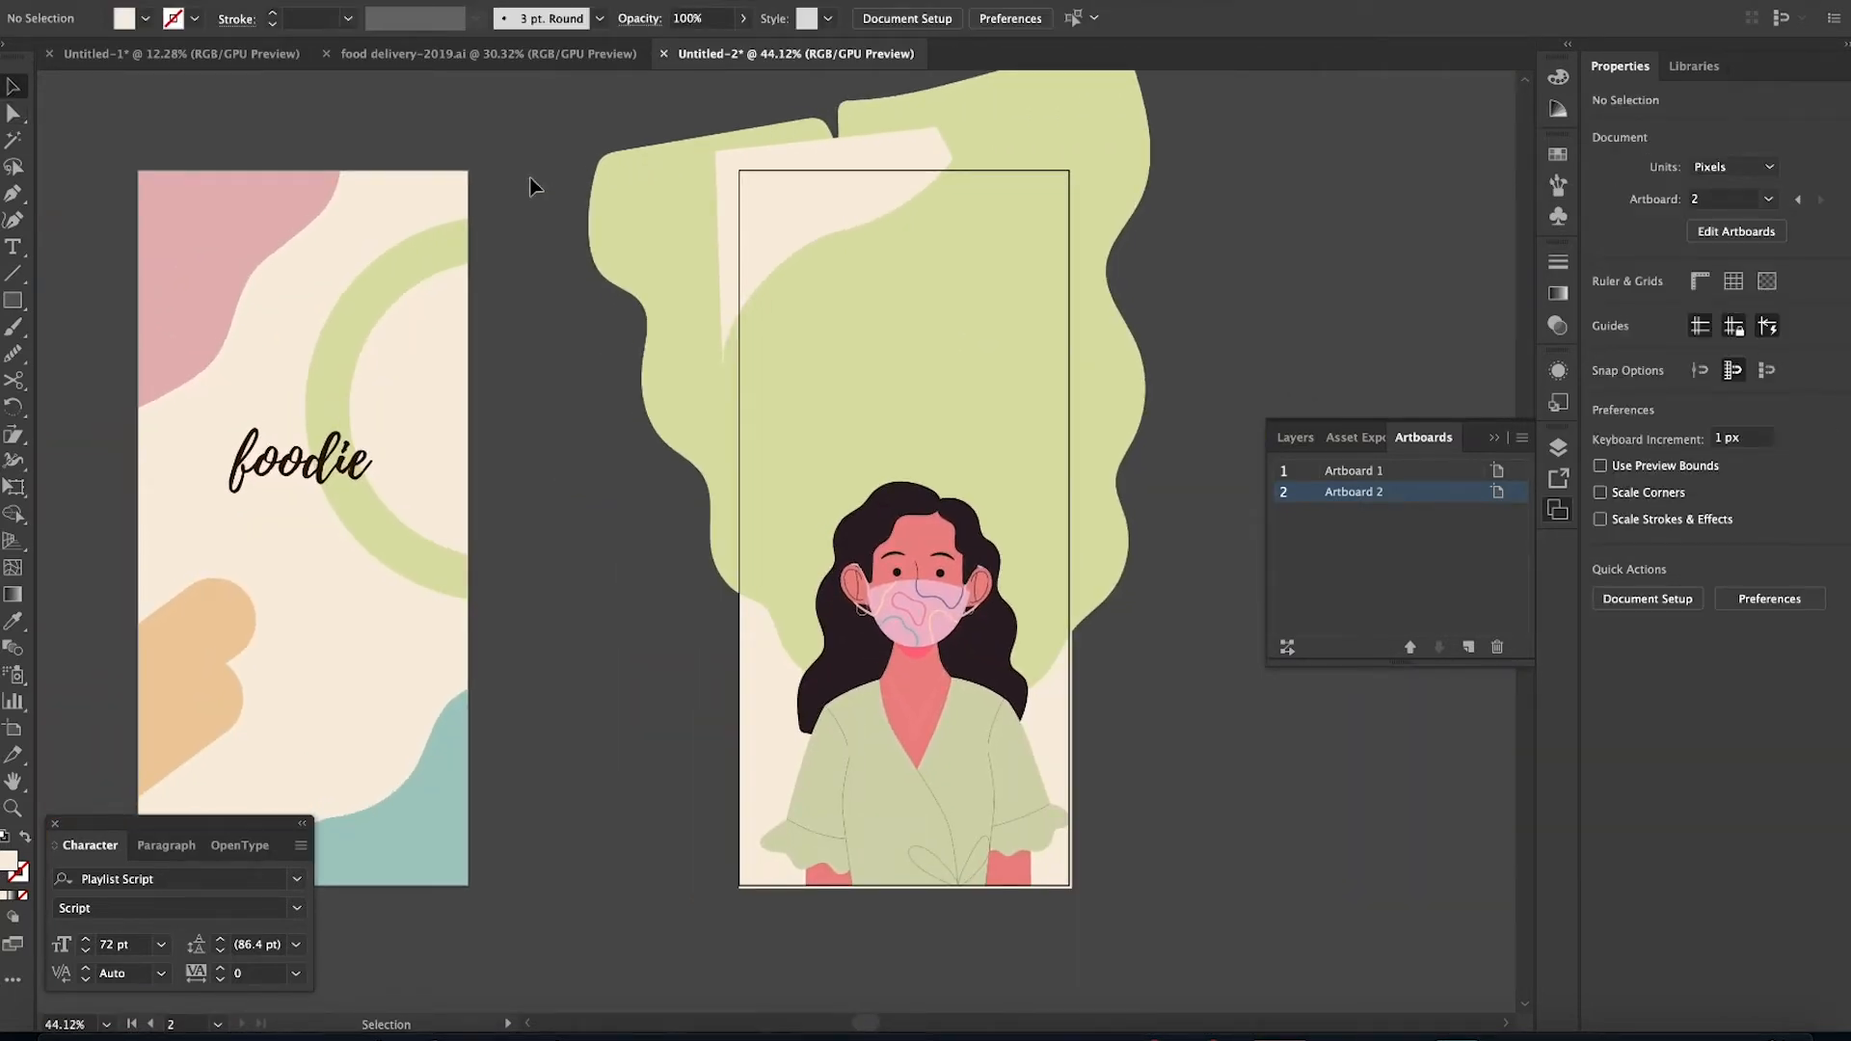
{"action": "scroll", "coordinate": [532, 185], "scroll_direction": "down", "scroll_amount": 2}
{"action": "scroll", "coordinate": [530, 184], "scroll_direction": "up", "scroll_amount": 7}
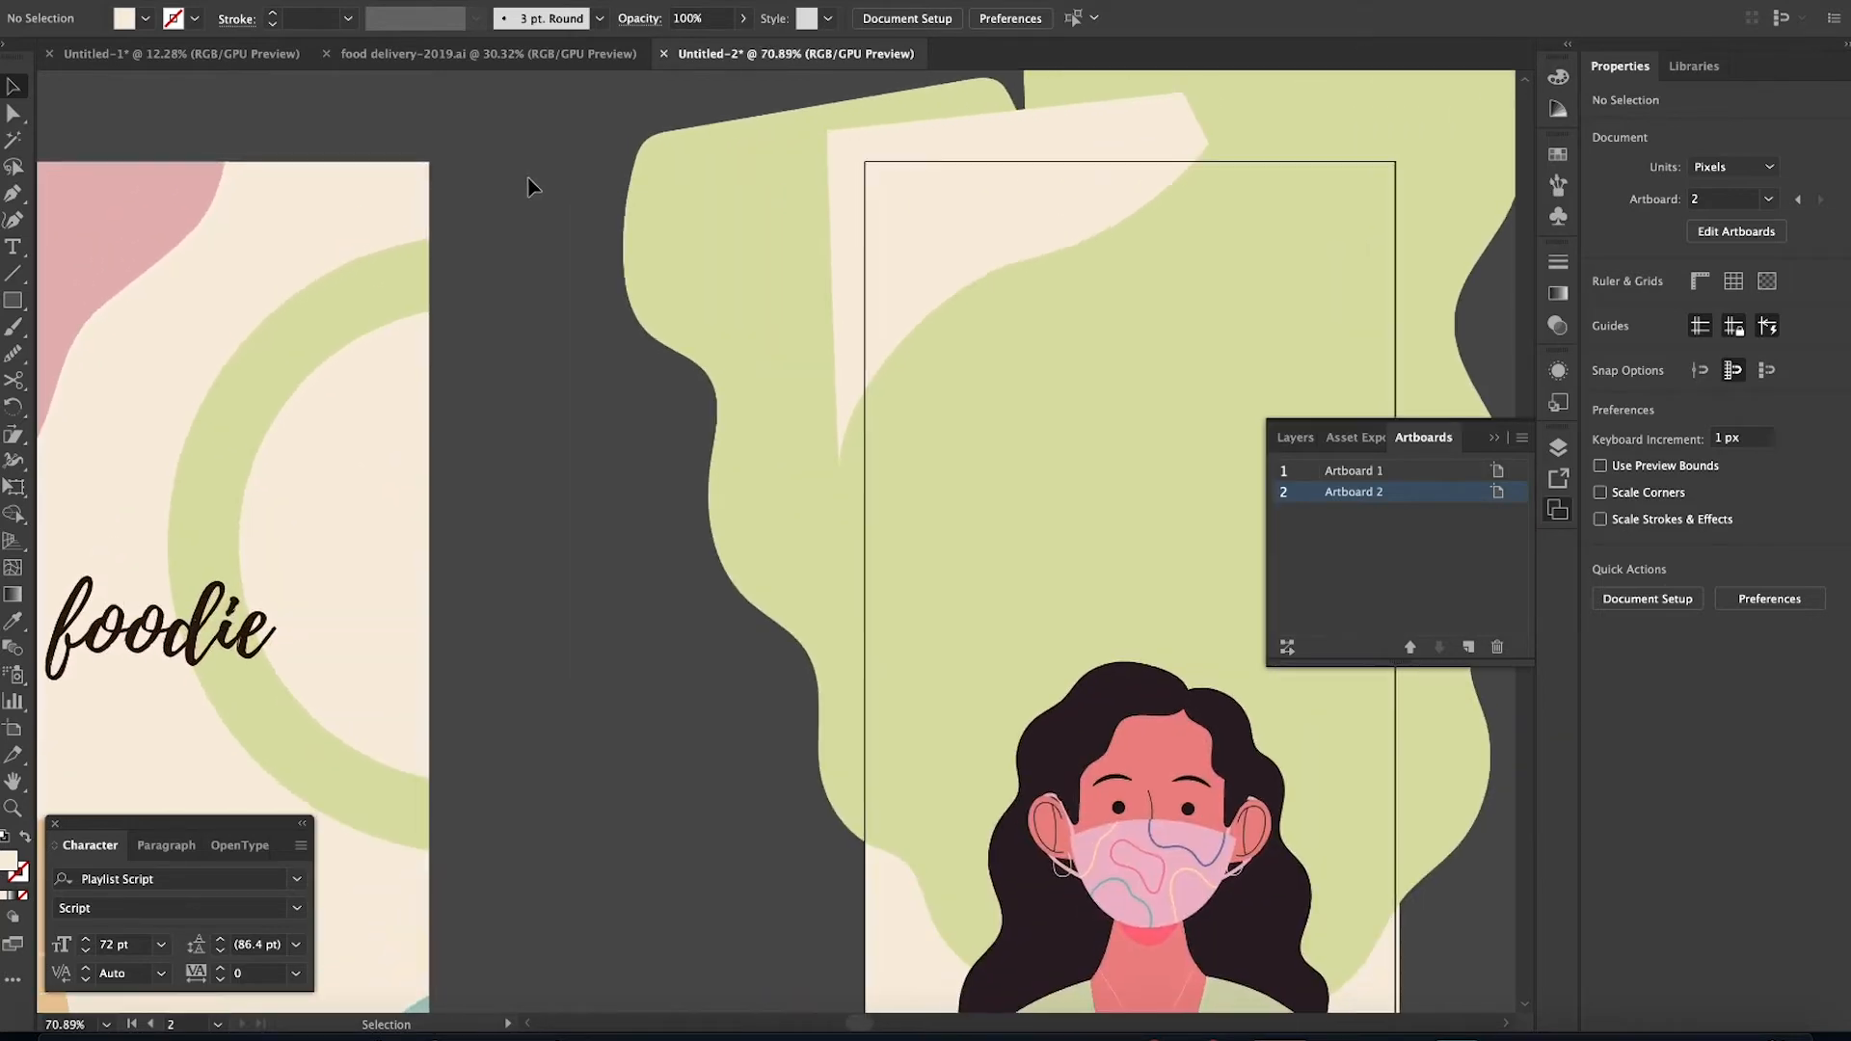
{"action": "scroll", "coordinate": [528, 183], "scroll_direction": "right", "scroll_amount": 5}
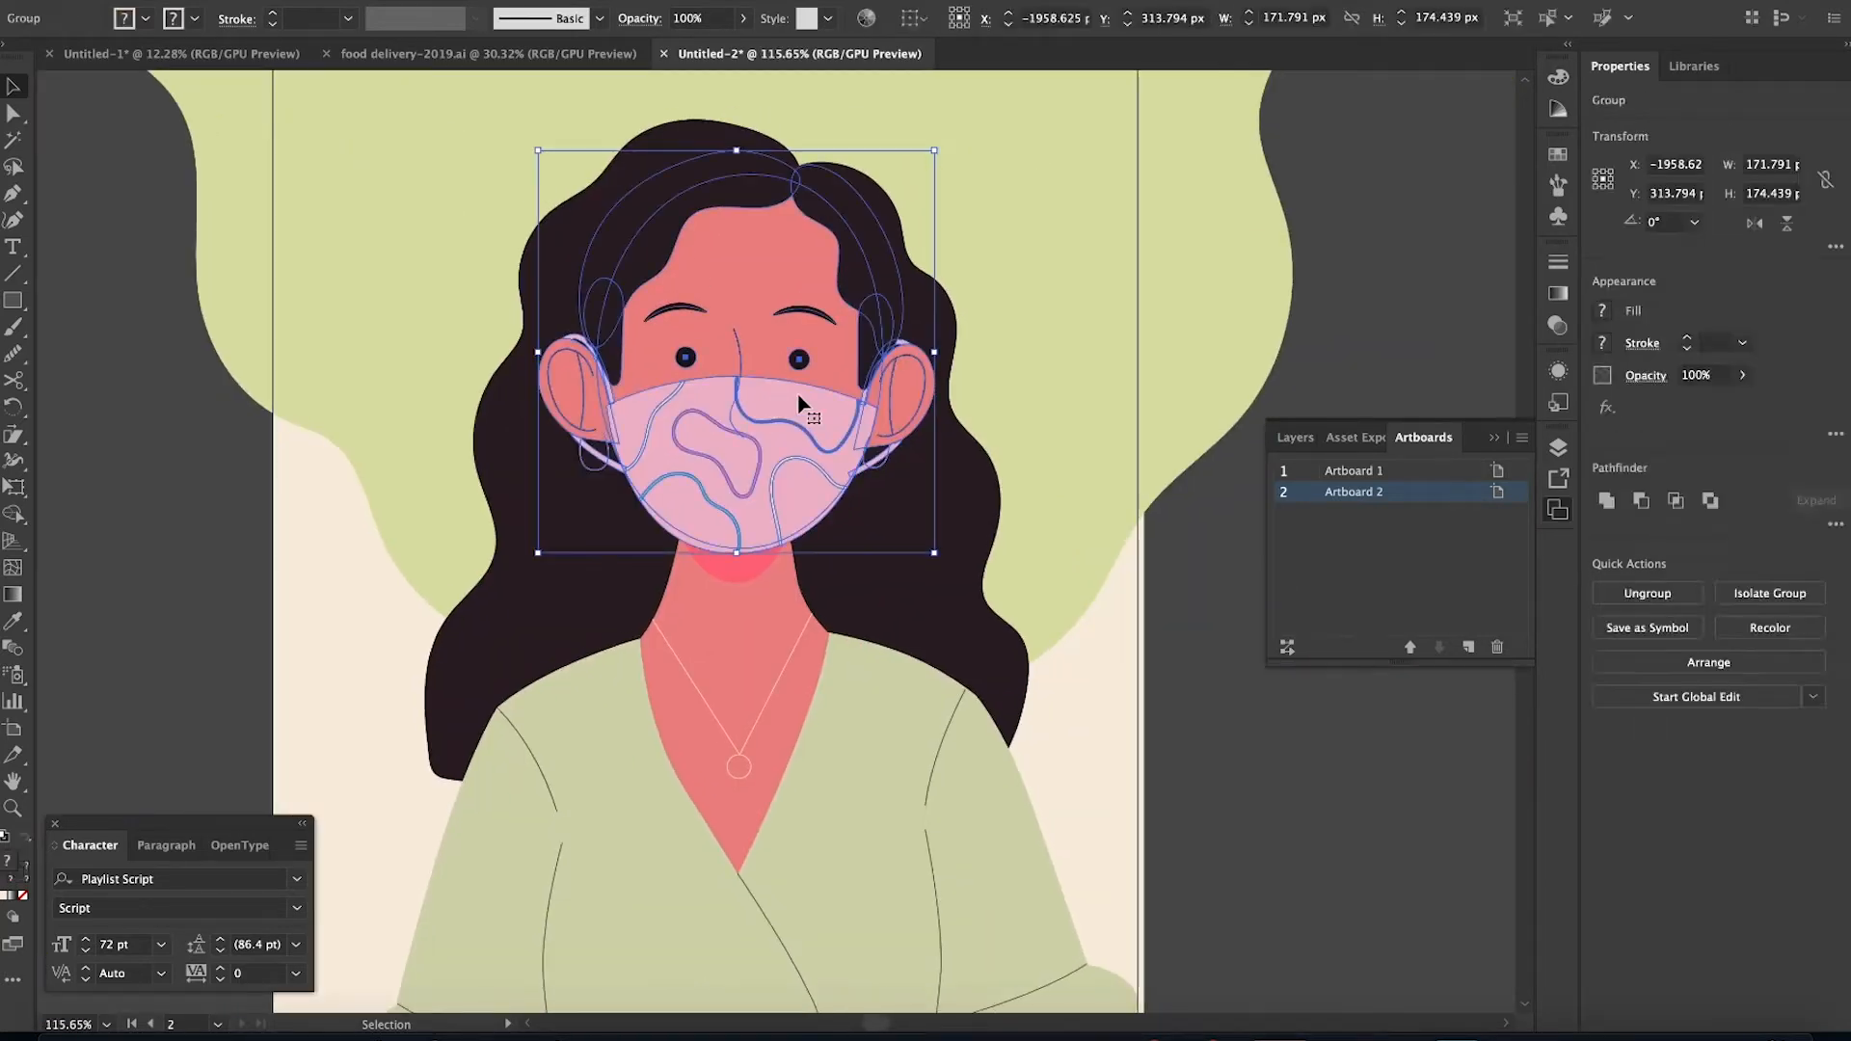
{"action": "double_click", "coordinate": [804, 395]}
{"action": "double_click", "coordinate": [804, 409]}
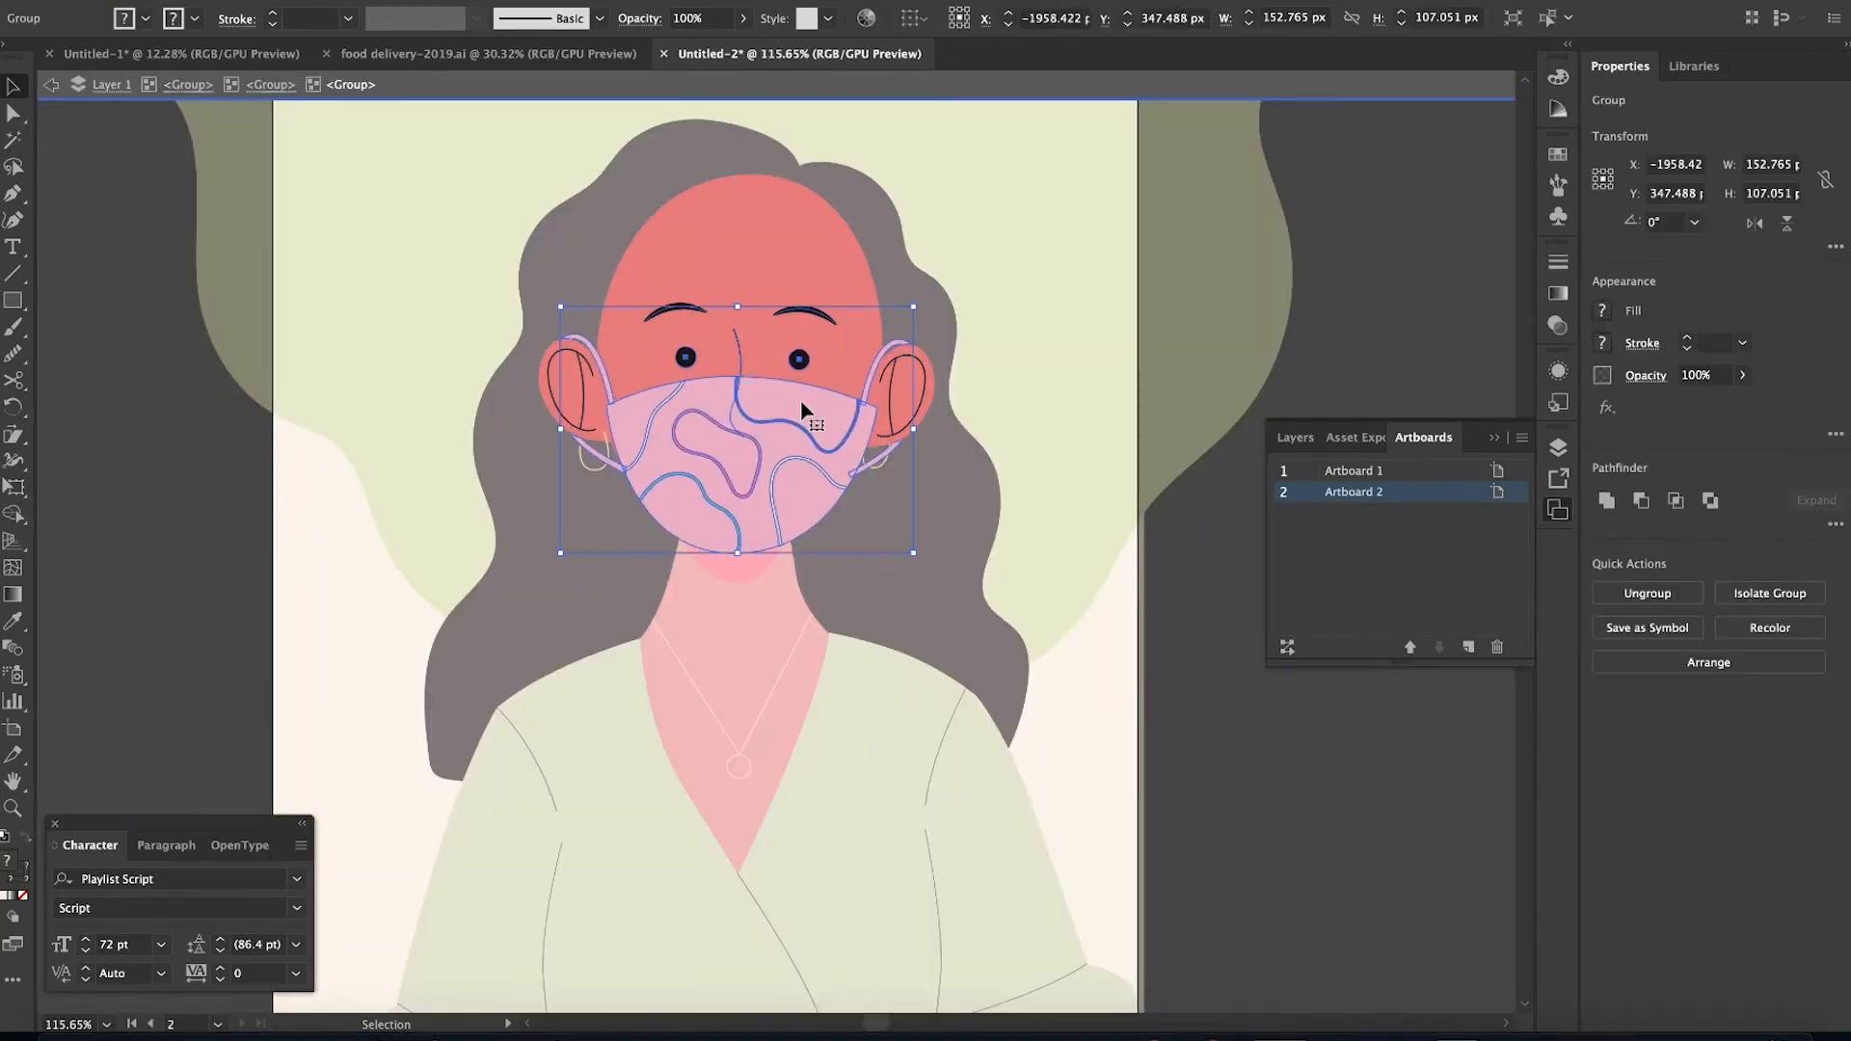
{"action": "double_click", "coordinate": [804, 408]}
{"action": "left_click", "coordinate": [807, 415]}
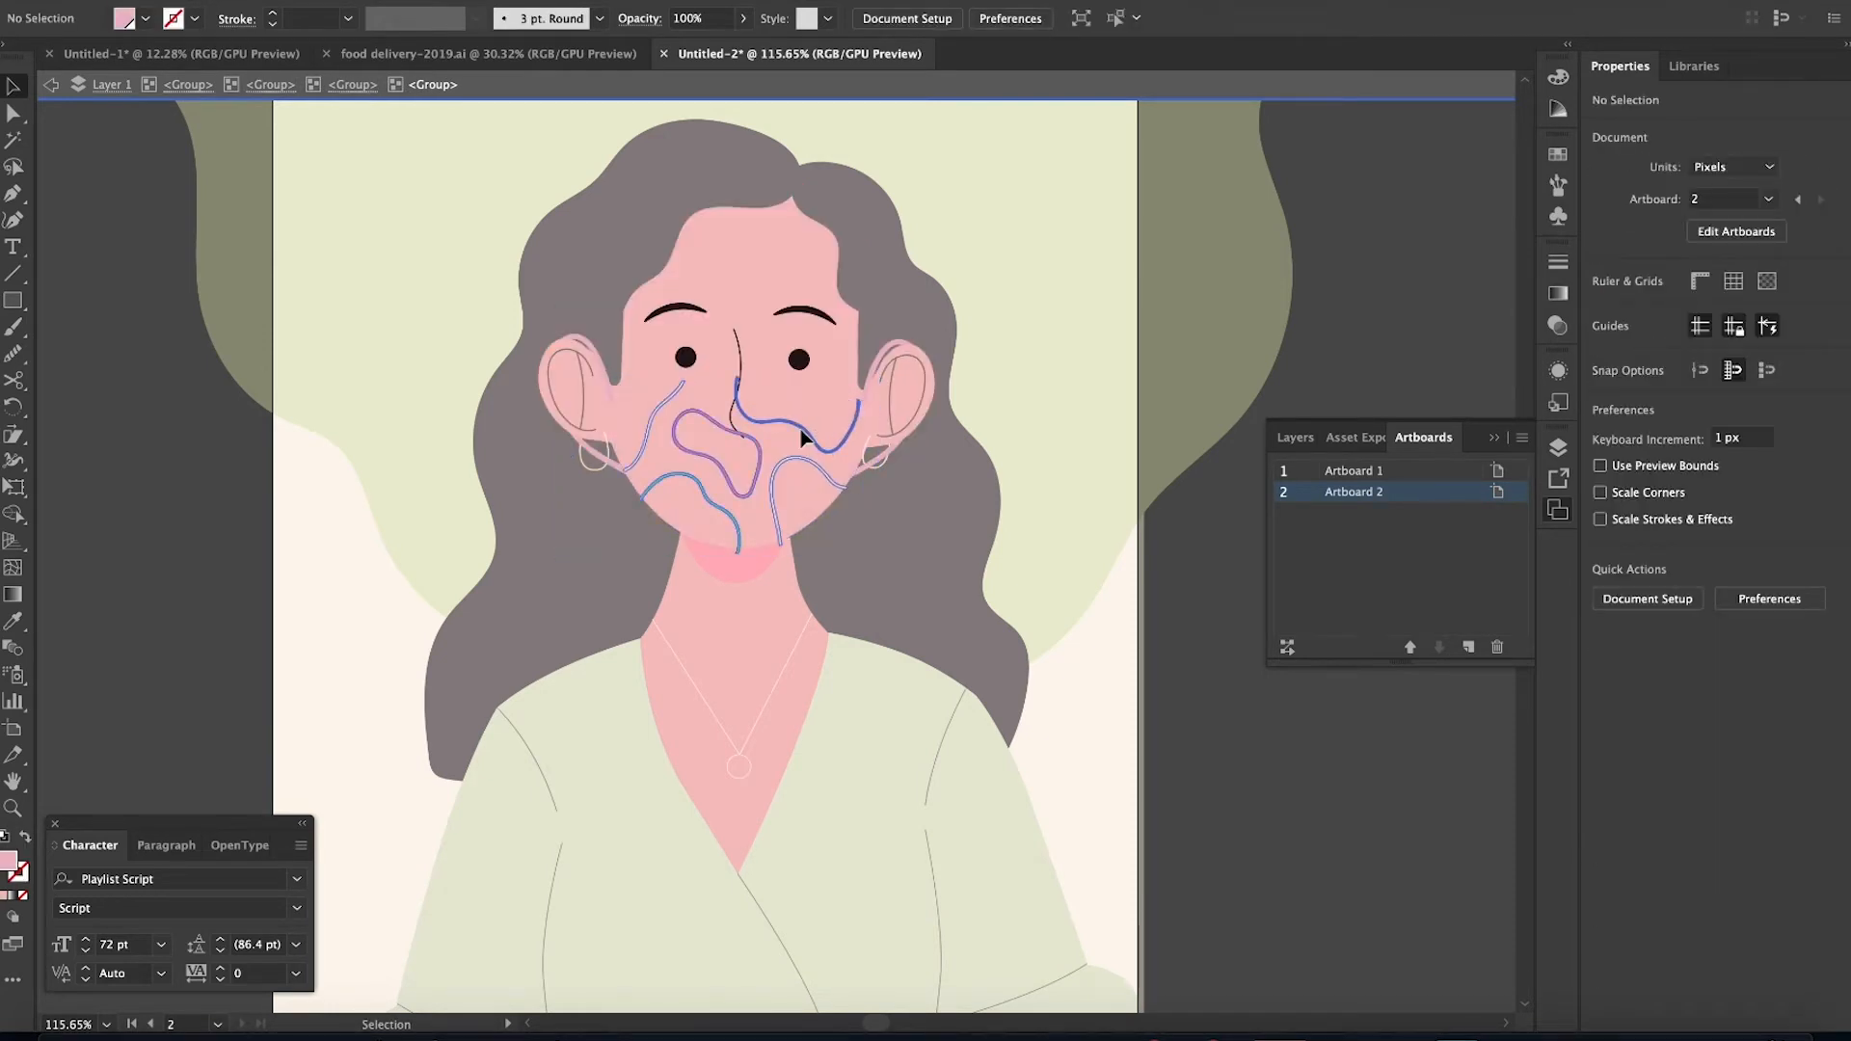
{"action": "key", "text": "Delete"}
{"action": "double_click", "coordinate": [1509, 285]}
Delete the mask's remaining straps around both of the woman's ears
{"action": "scroll", "coordinate": [661, 434], "scroll_direction": "up", "scroll_amount": 5}
{"action": "left_click", "coordinate": [434, 241]}
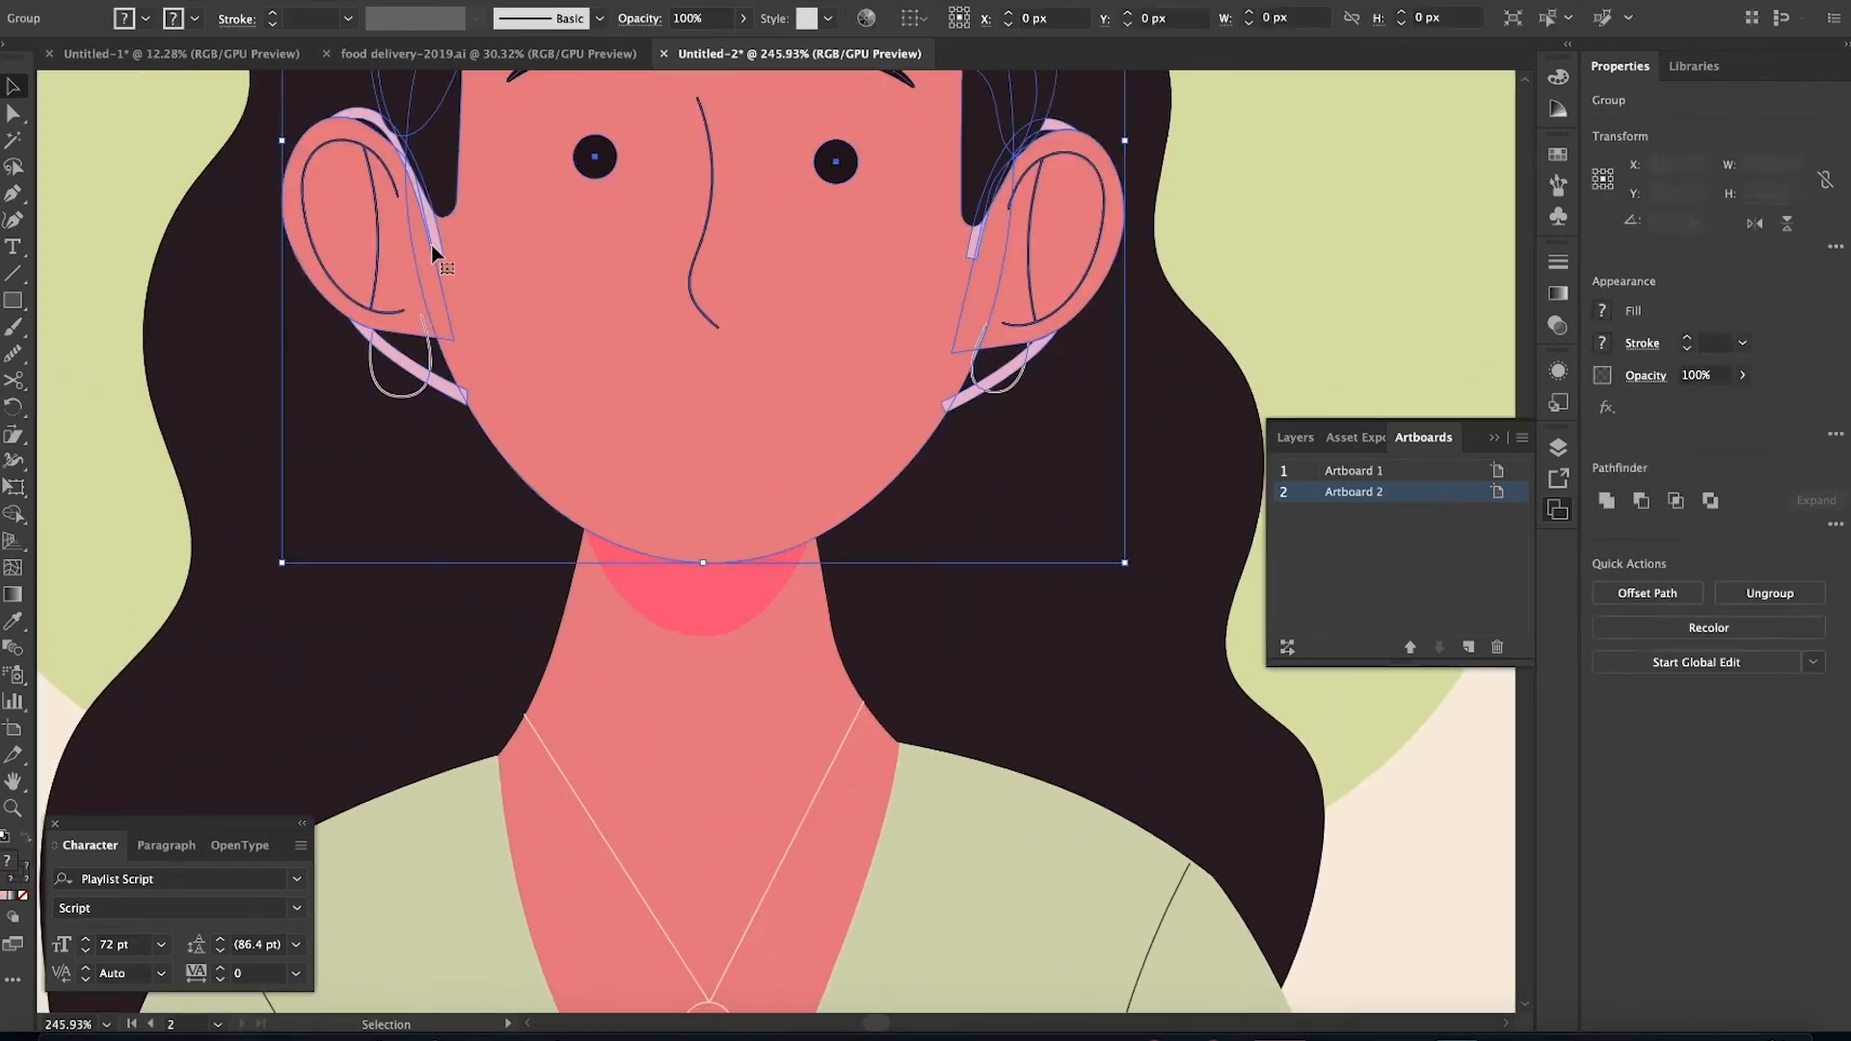
{"action": "double_click", "coordinate": [434, 241]}
{"action": "double_click", "coordinate": [432, 235]}
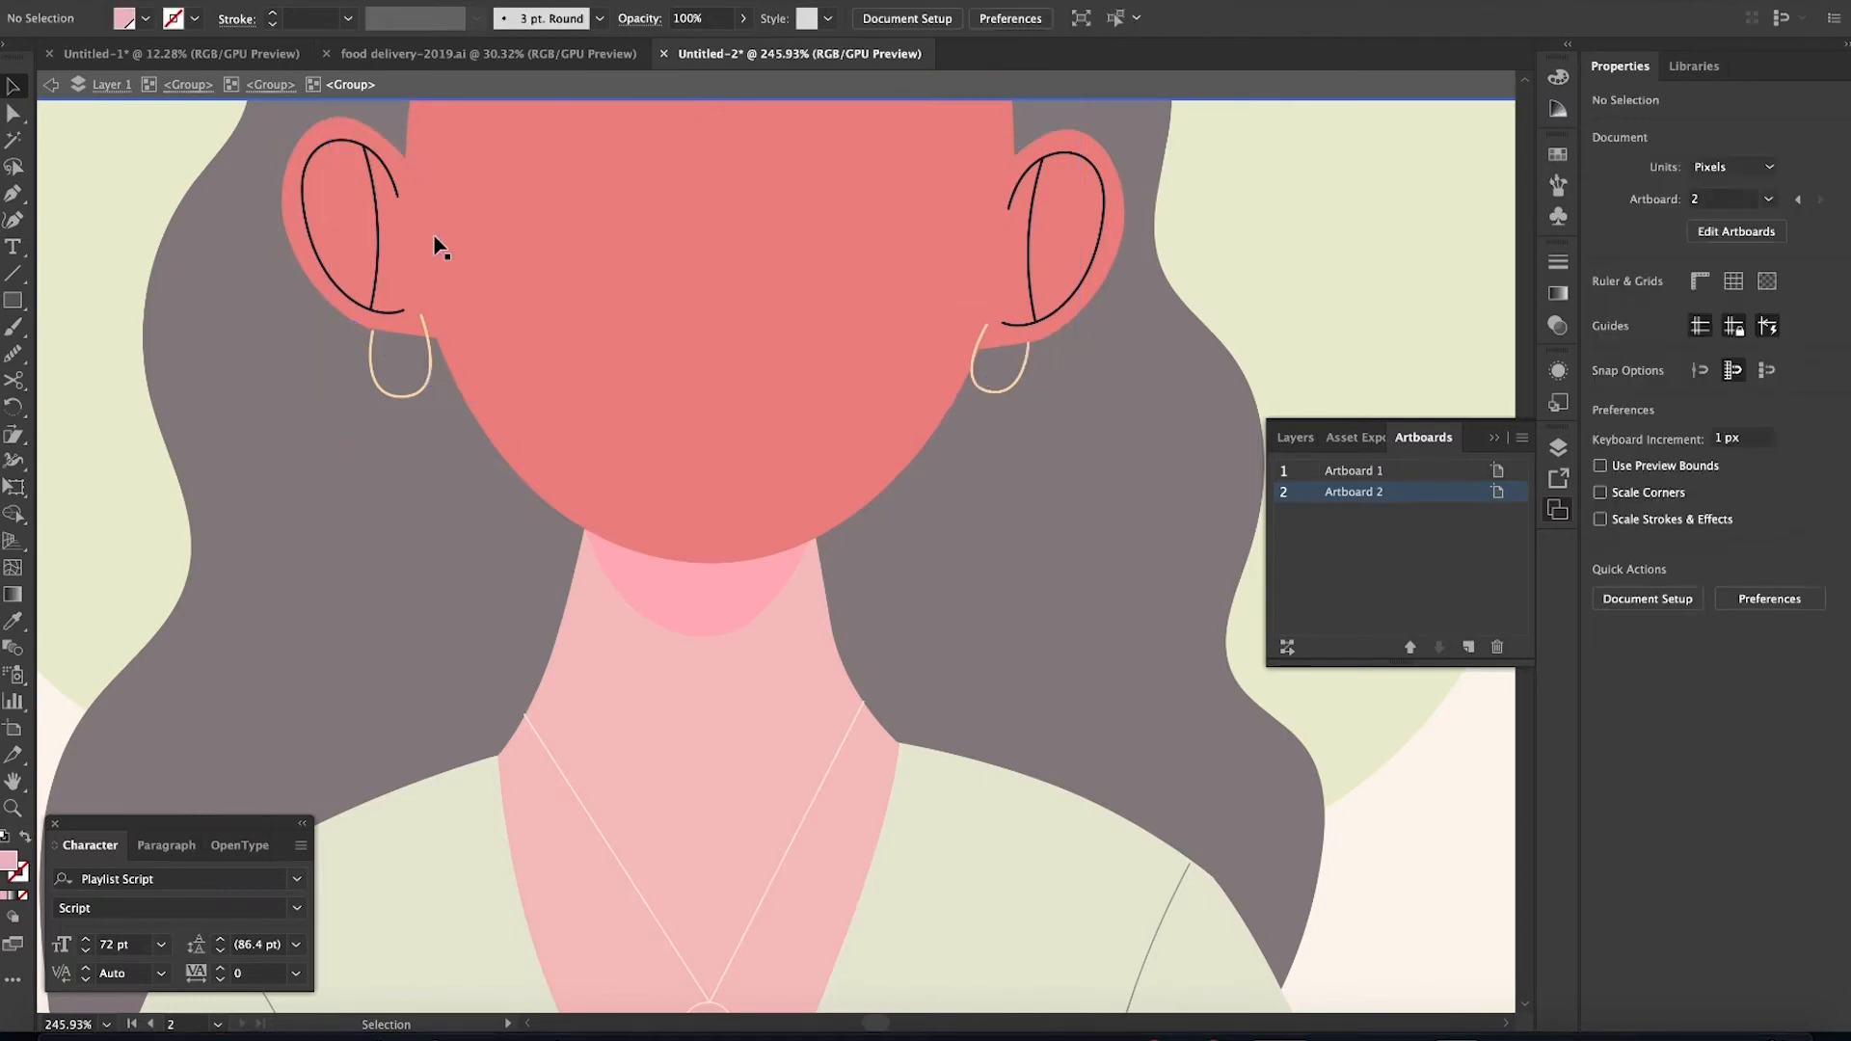
{"action": "double_click", "coordinate": [431, 229]}
{"action": "left_click", "coordinate": [430, 228]}
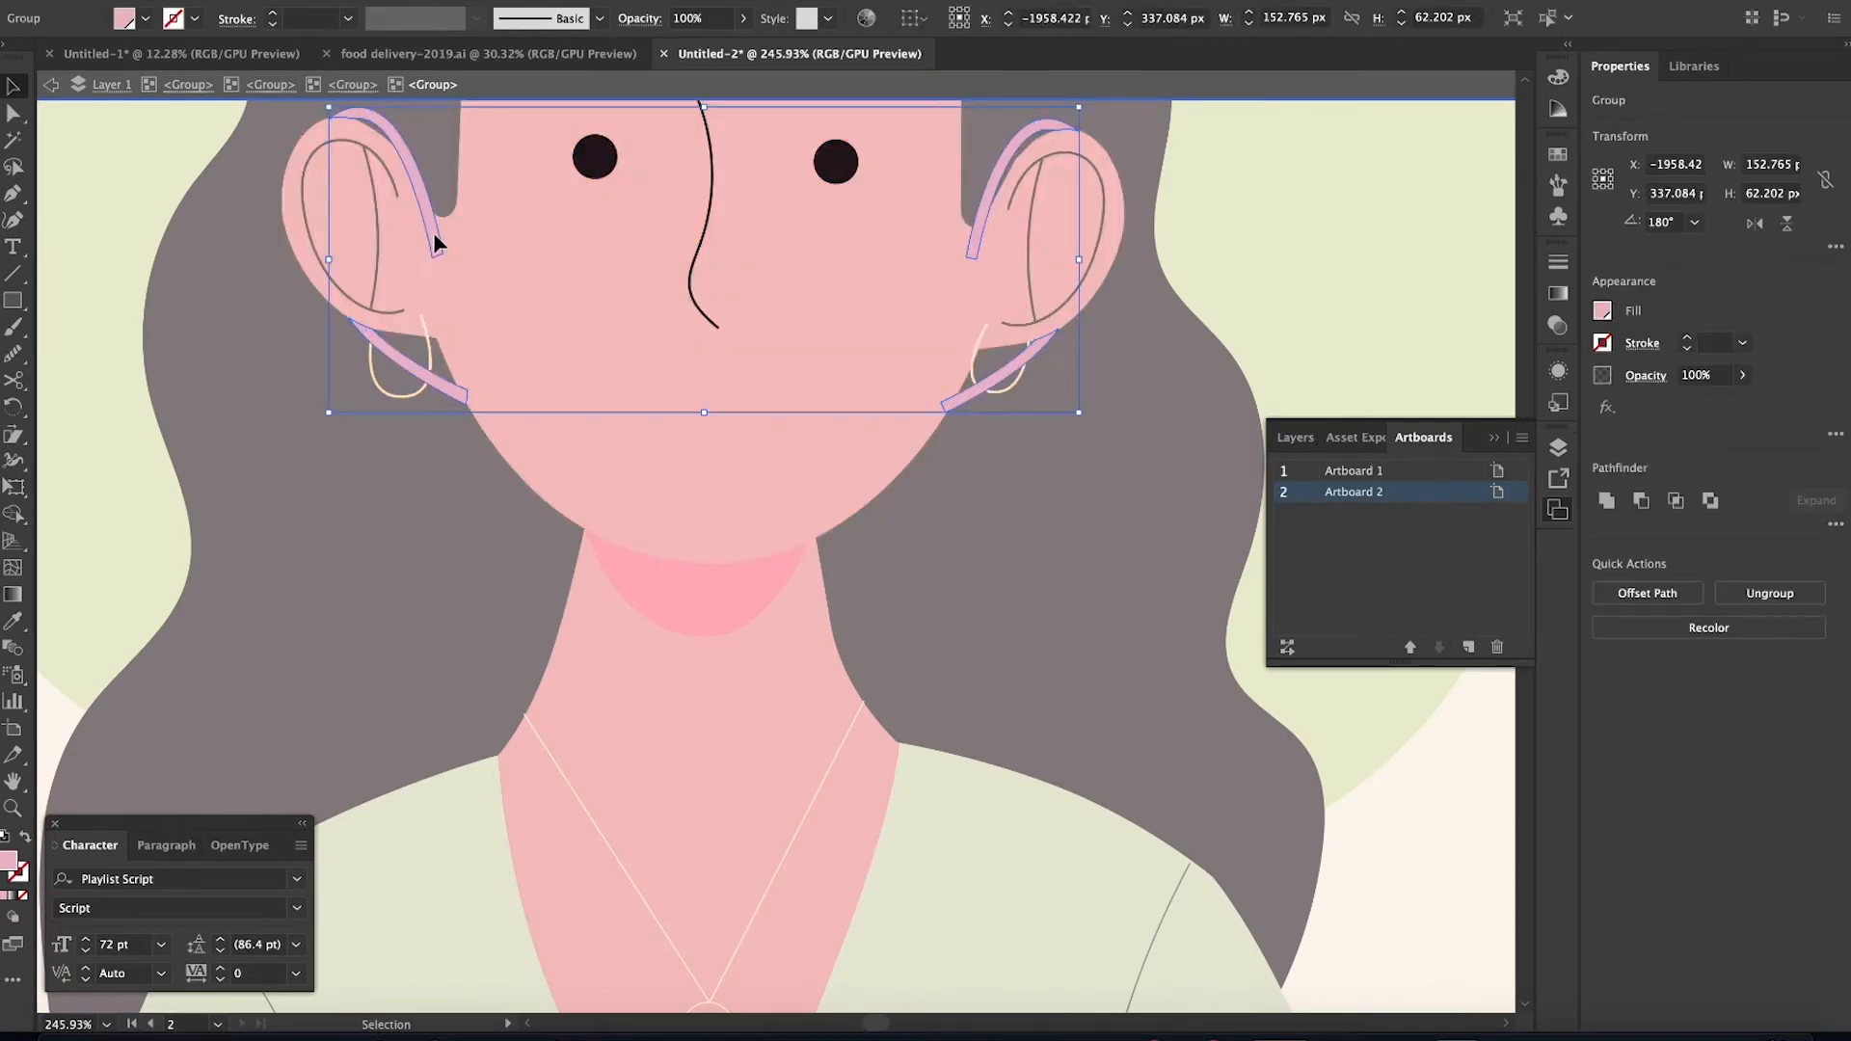
{"action": "double_click", "coordinate": [431, 232]}
{"action": "left_click", "coordinate": [430, 232]}
{"action": "key", "text": "Delete"}
{"action": "left_click", "coordinate": [985, 215]}
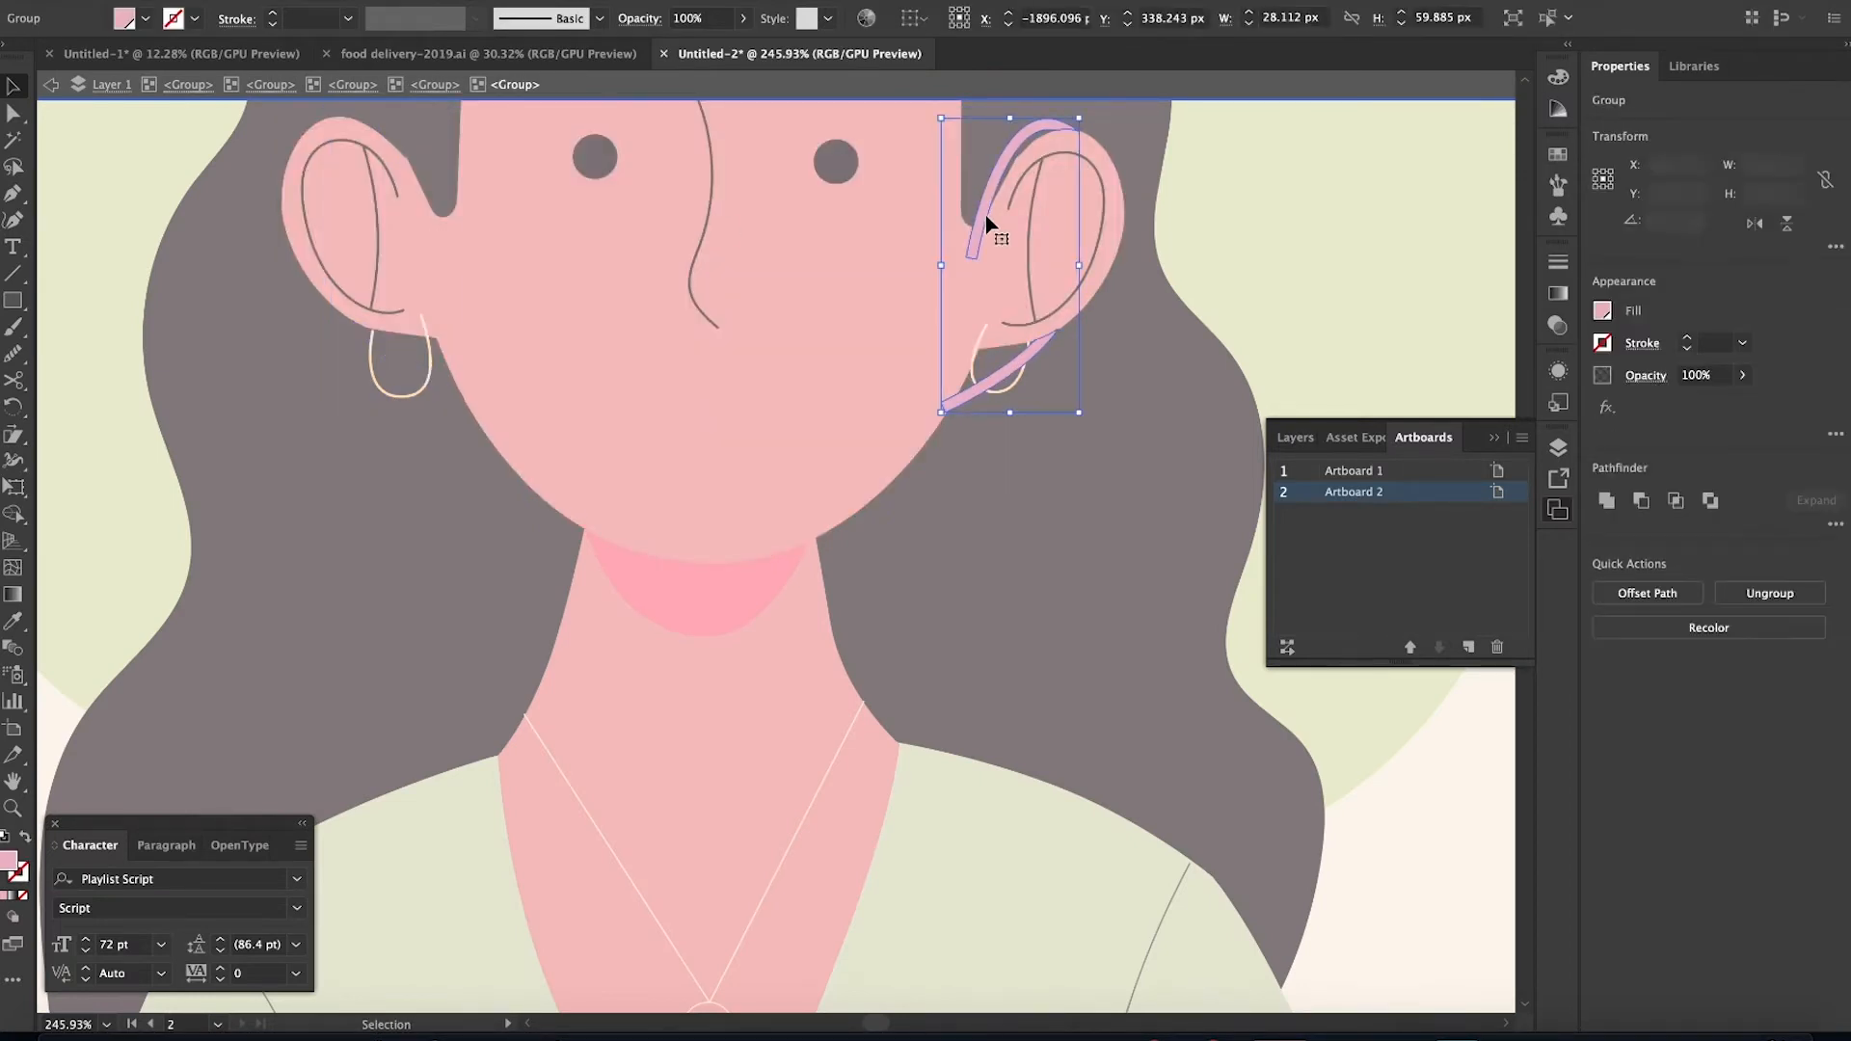
{"action": "key", "text": "Delete"}
{"action": "scroll", "coordinate": [985, 215], "scroll_direction": "down", "scroll_amount": 10}
{"action": "key", "text": "Escape"}
{"action": "scroll", "coordinate": [1219, 313], "scroll_direction": "down", "scroll_amount": 3}
{"action": "scroll", "coordinate": [1218, 314], "scroll_direction": "up", "scroll_amount": 3}
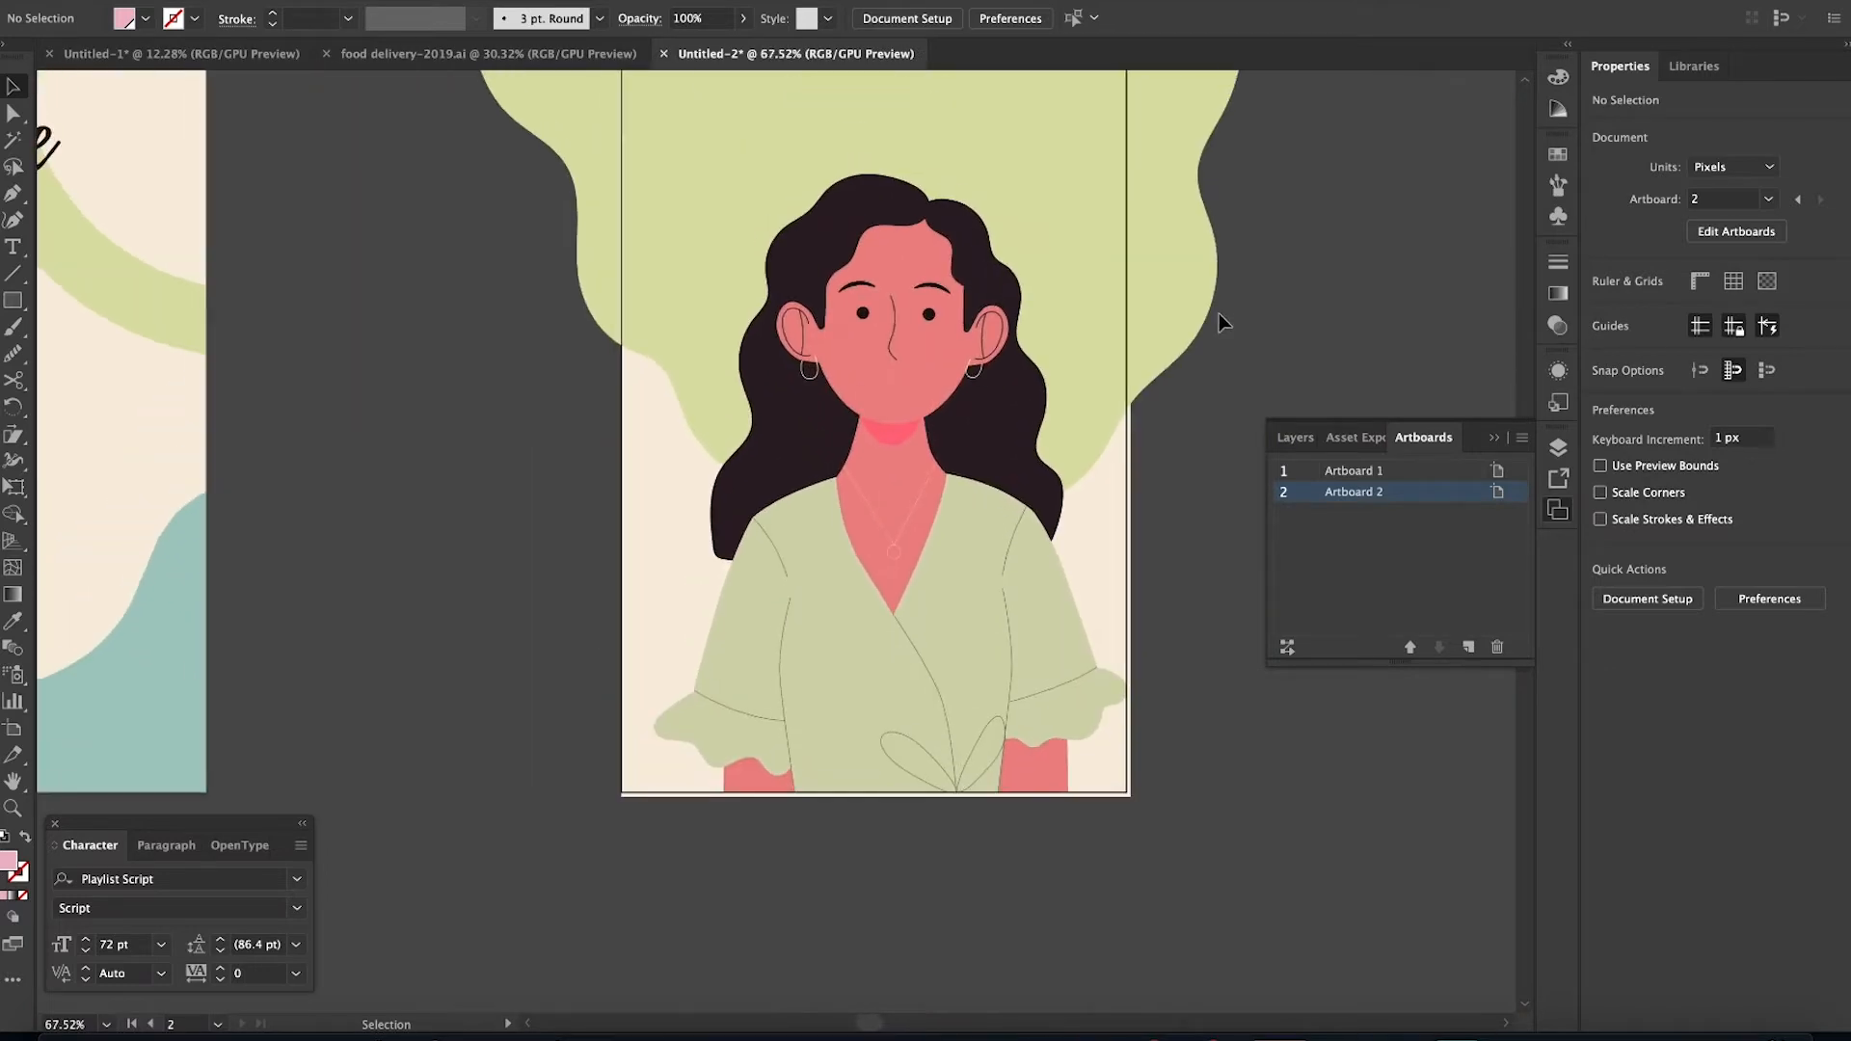
Copy the leaf group from the source illustrations onto the woman, enlarge it to about 568 x 262 px and align it with the artboard's lower edge
{"action": "scroll", "coordinate": [1219, 314], "scroll_direction": "down", "scroll_amount": 6}
{"action": "scroll", "coordinate": [814, 535], "scroll_direction": "left", "scroll_amount": 10}
{"action": "scroll", "coordinate": [815, 535], "scroll_direction": "up", "scroll_amount": 4}
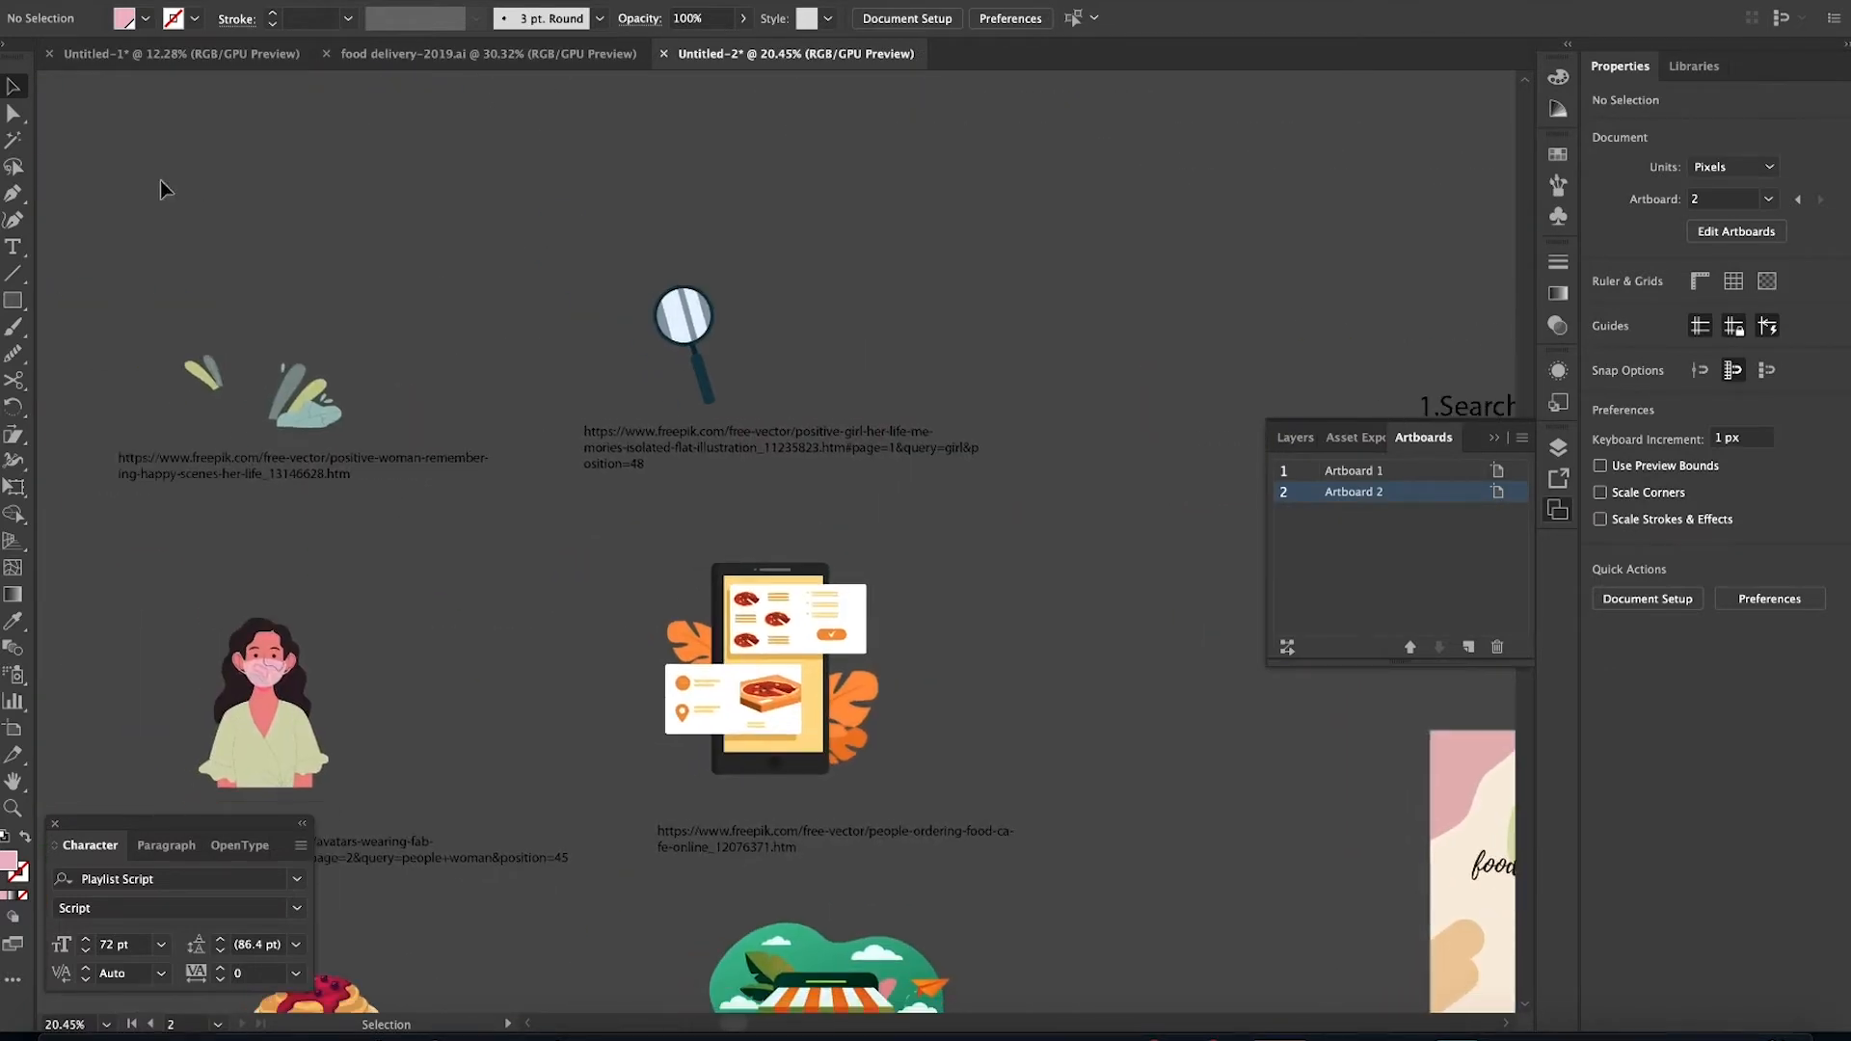
{"action": "left_click", "coordinate": [276, 390]}
{"action": "scroll", "coordinate": [283, 388], "scroll_direction": "right", "scroll_amount": 4}
{"action": "scroll", "coordinate": [283, 389], "scroll_direction": "down", "scroll_amount": 1}
{"action": "scroll", "coordinate": [283, 388], "scroll_direction": "right", "scroll_amount": 7}
{"action": "scroll", "coordinate": [283, 387], "scroll_direction": "down", "scroll_amount": 3}
{"action": "scroll", "coordinate": [284, 388], "scroll_direction": "up", "scroll_amount": 5}
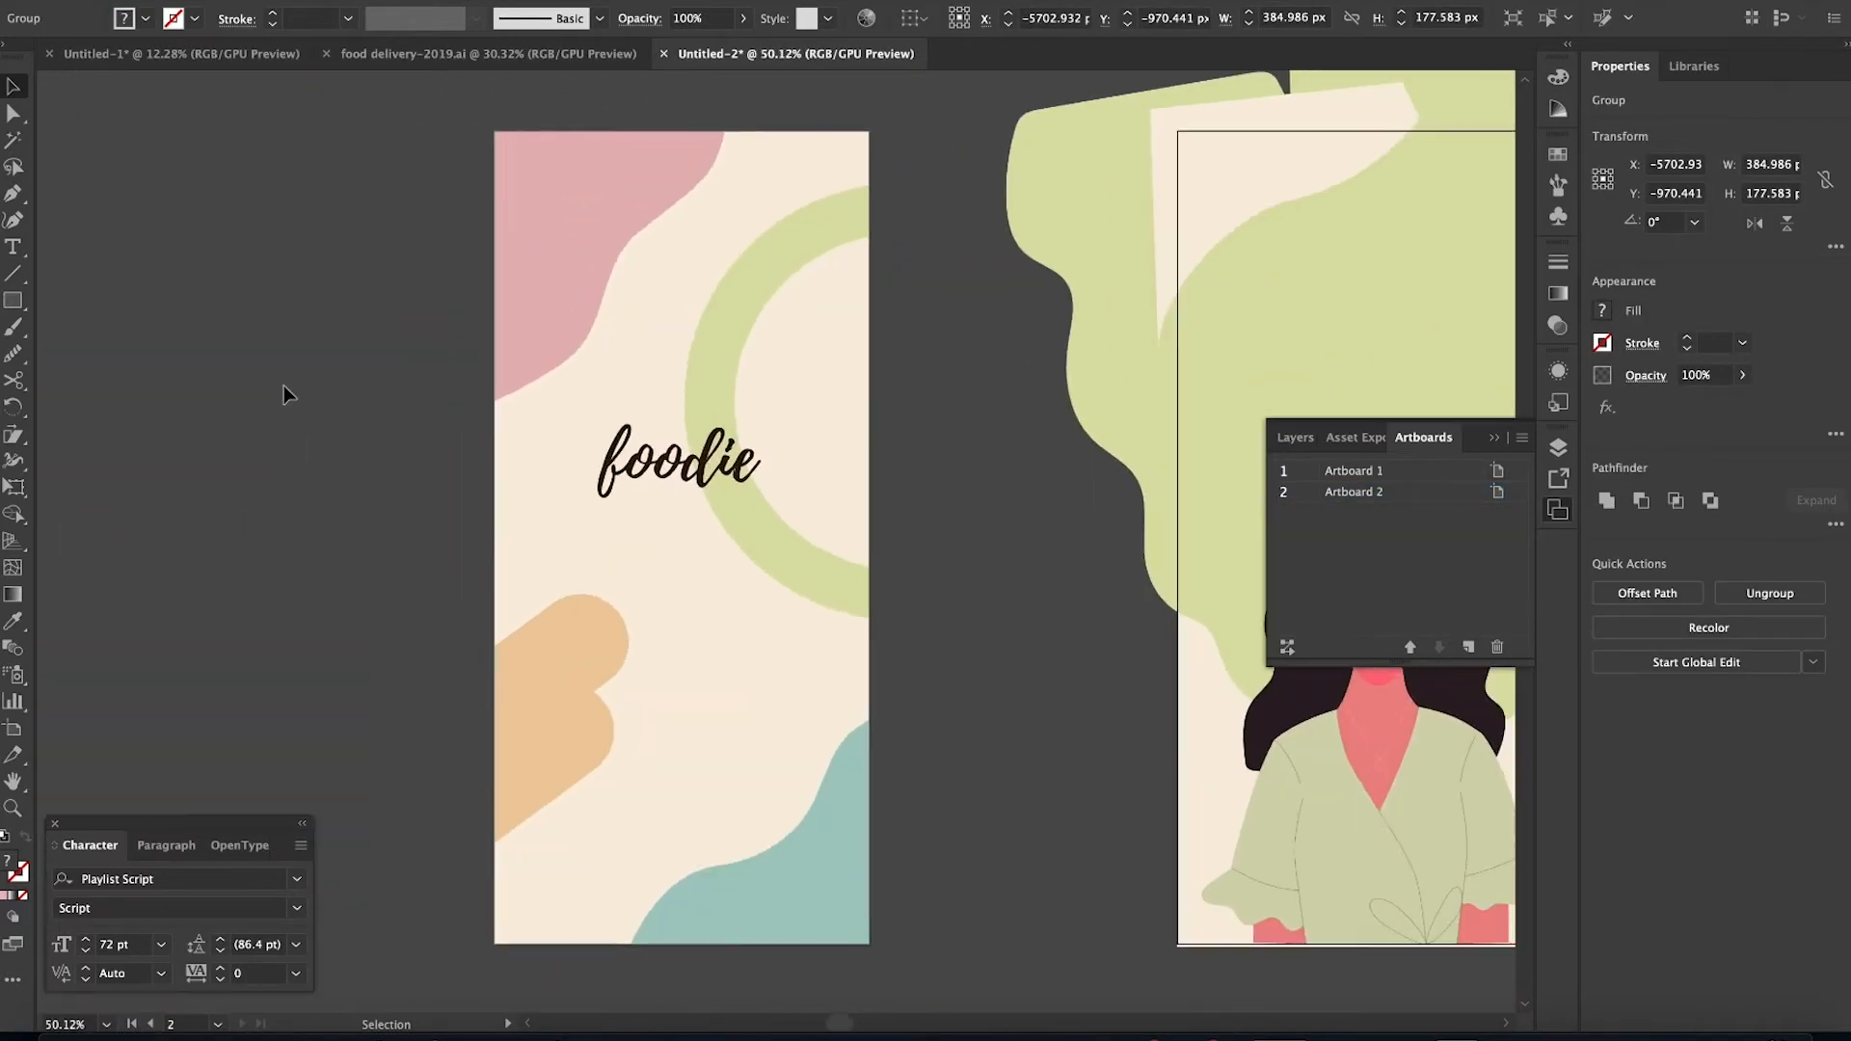
{"action": "scroll", "coordinate": [283, 388], "scroll_direction": "right", "scroll_amount": 6}
{"action": "scroll", "coordinate": [284, 387], "scroll_direction": "down", "scroll_amount": 1}
{"action": "key", "text": "ctrl+v"}
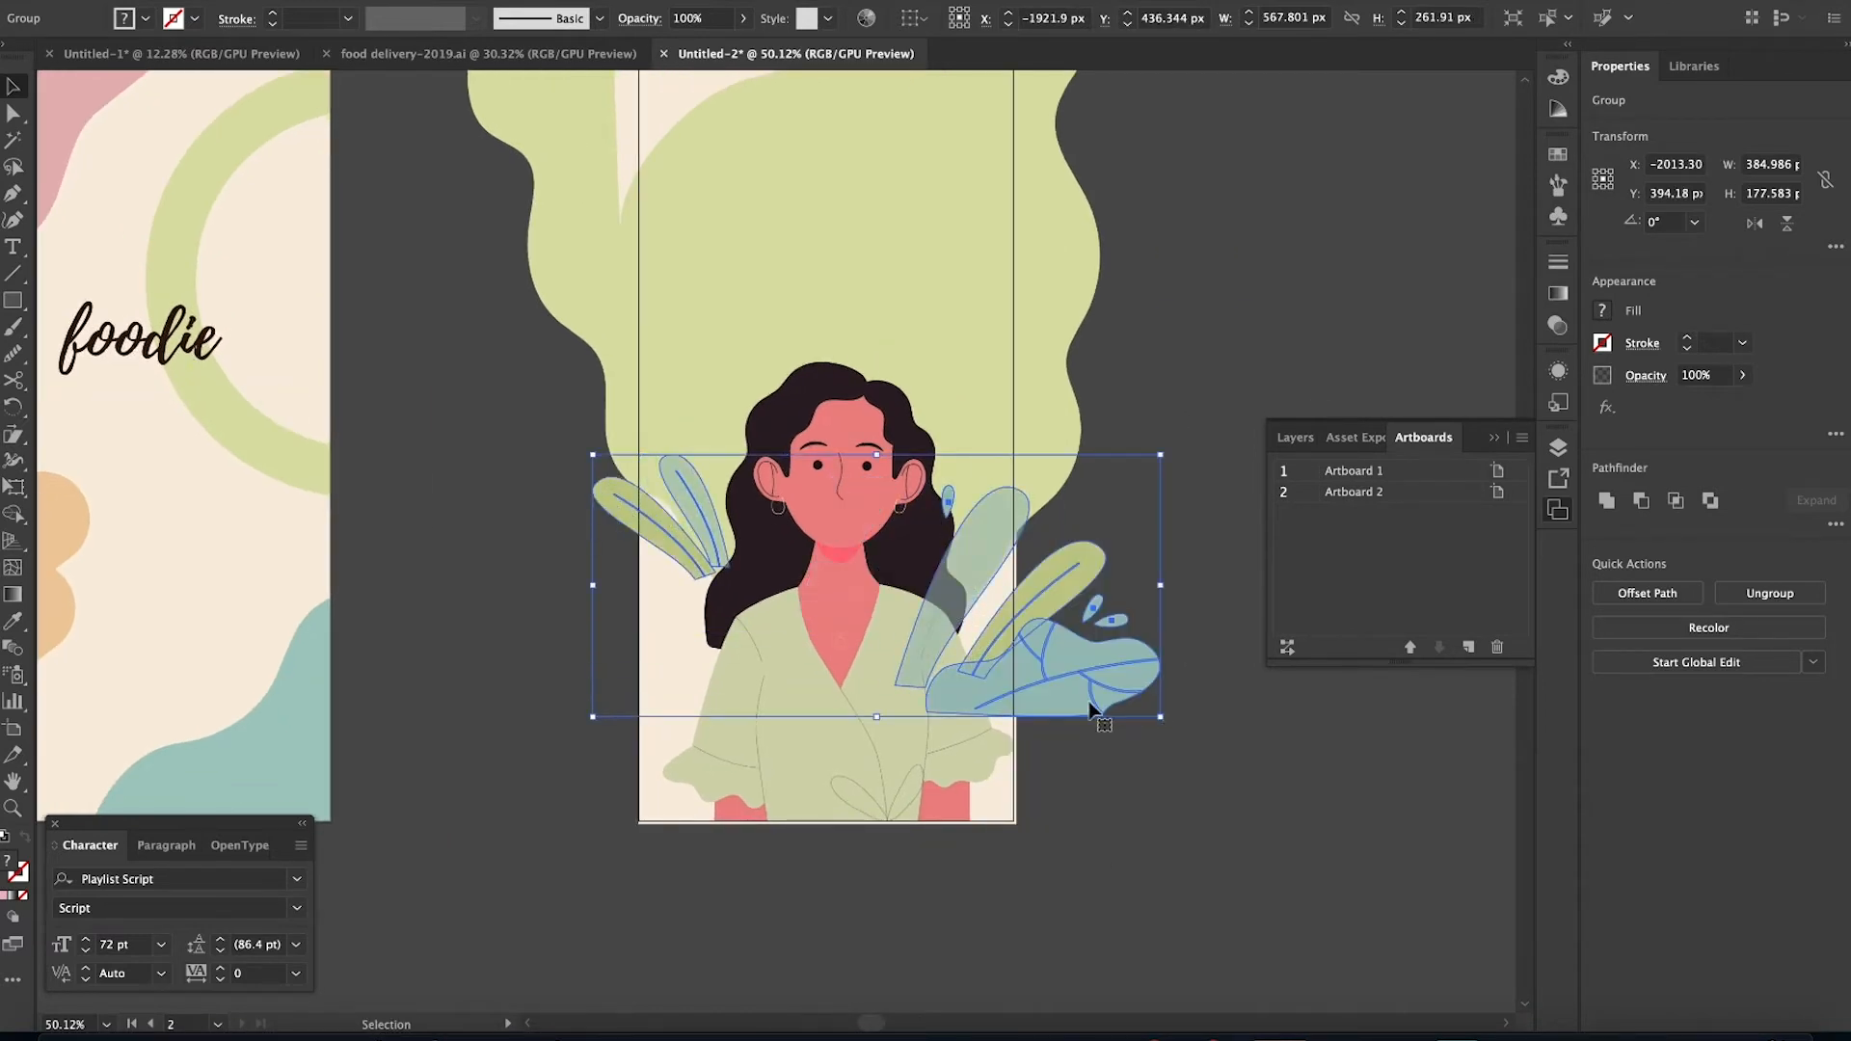
{"action": "left_click_drag", "start_coordinate": [1079, 686], "coordinate": [1082, 799]}
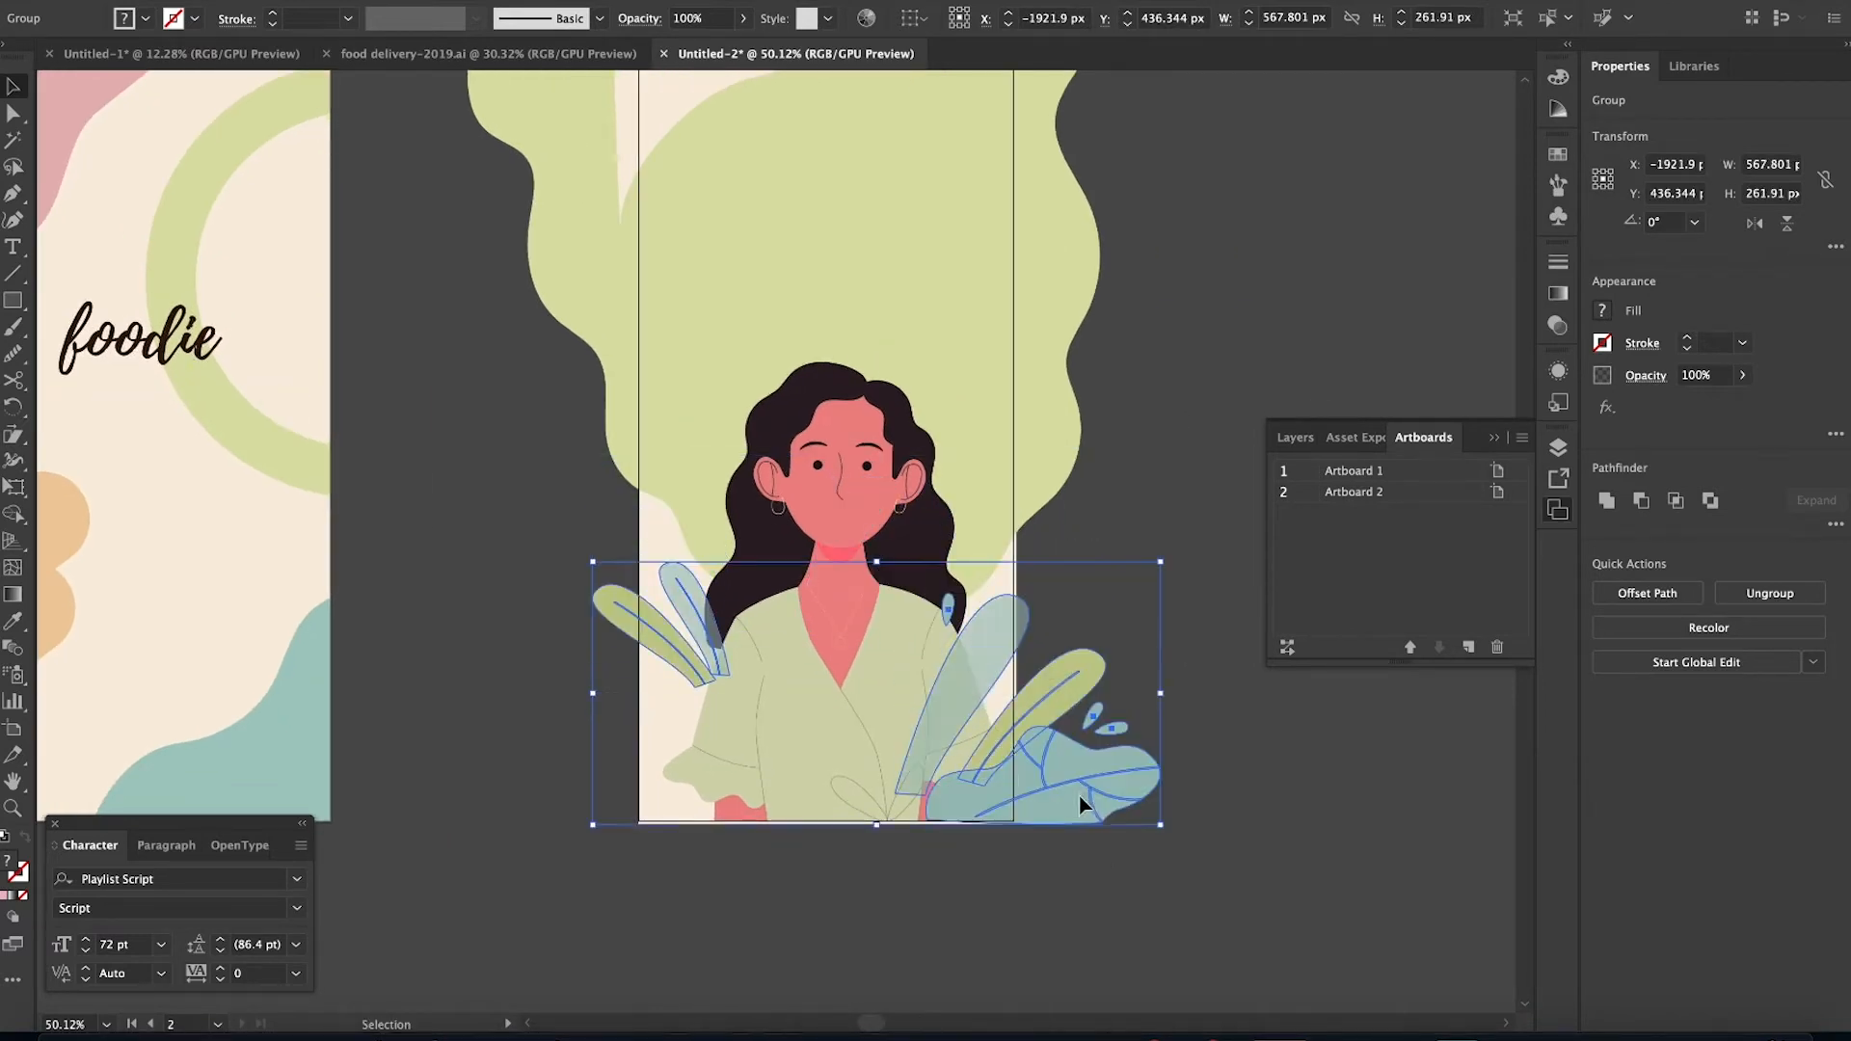
Send the leaf group to the back together with the light green shape and cream background, behind the woman
{"action": "left_click", "coordinate": [851, 690]}
{"action": "left_click", "coordinate": [844, 790]}
{"action": "left_click", "coordinate": [1112, 393]}
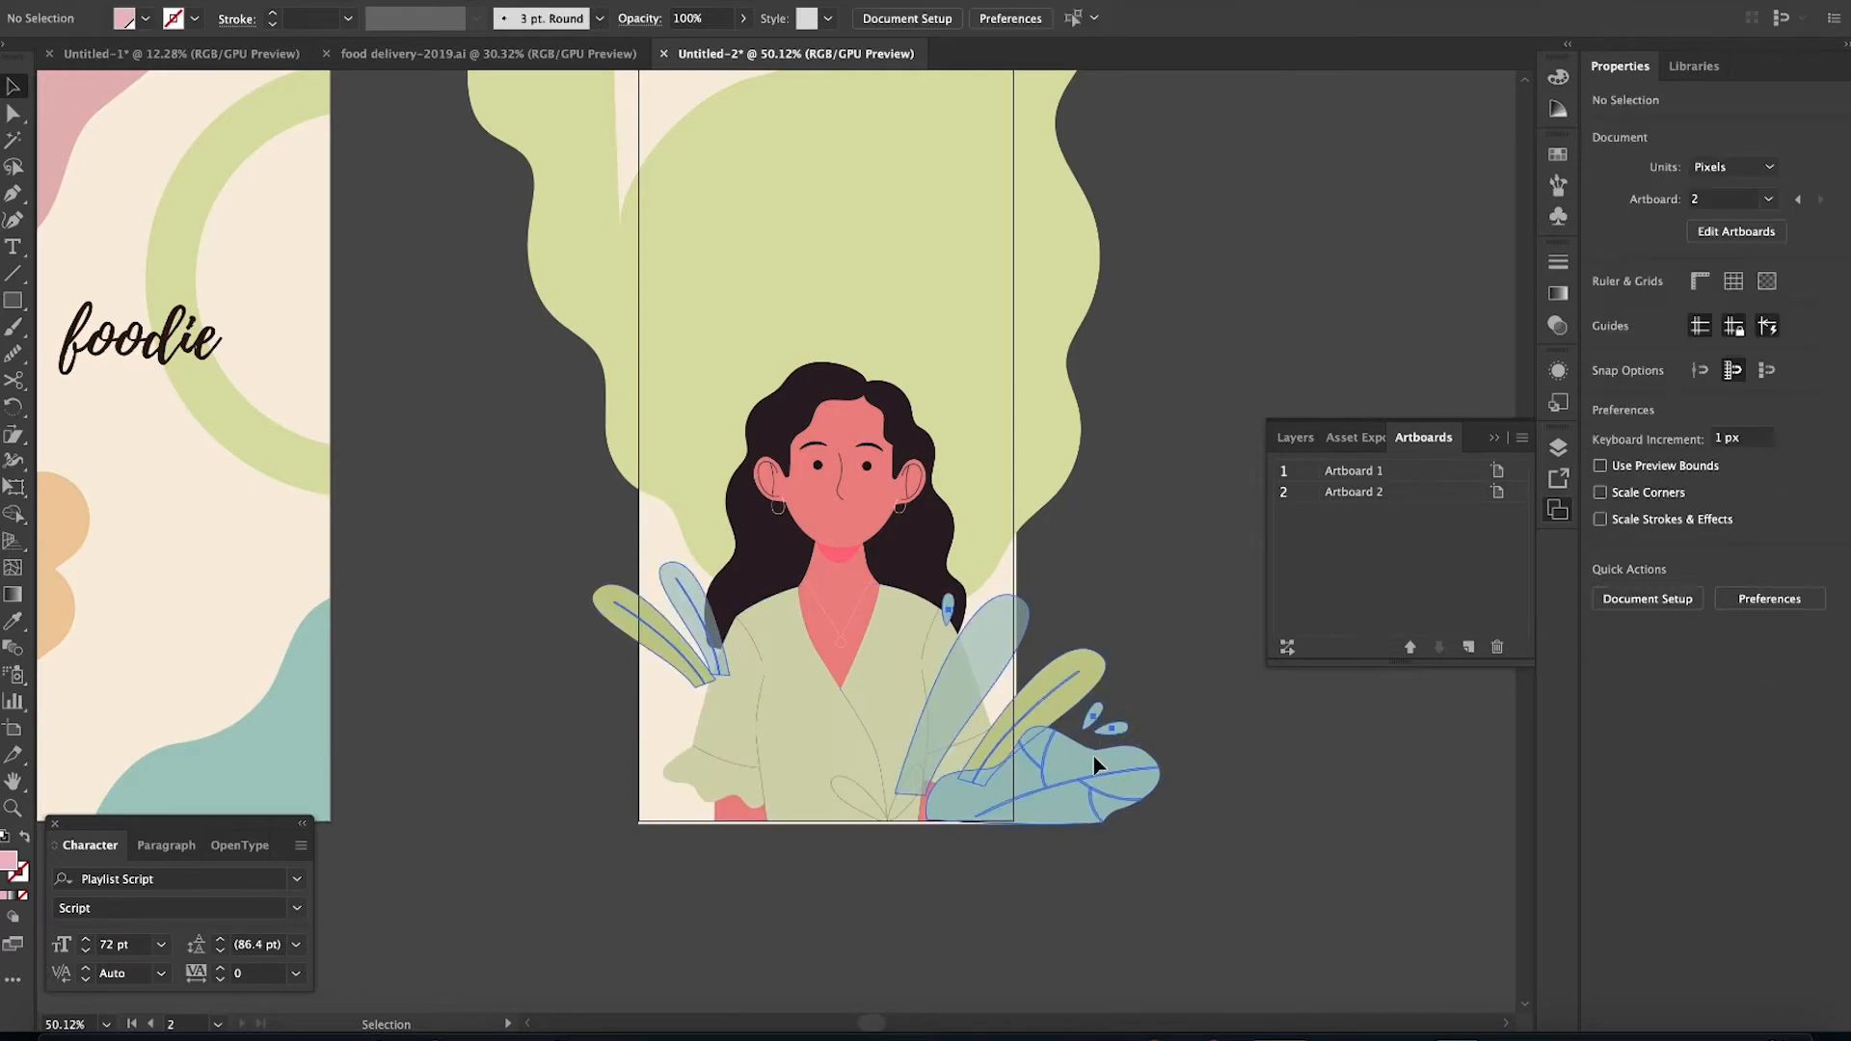
{"action": "left_click", "coordinate": [1094, 756]}
{"action": "left_click", "coordinate": [1063, 426], "text": "shift"}
{"action": "right_click", "coordinate": [1062, 426]}
{"action": "mouse_move", "coordinate": [1157, 681]}
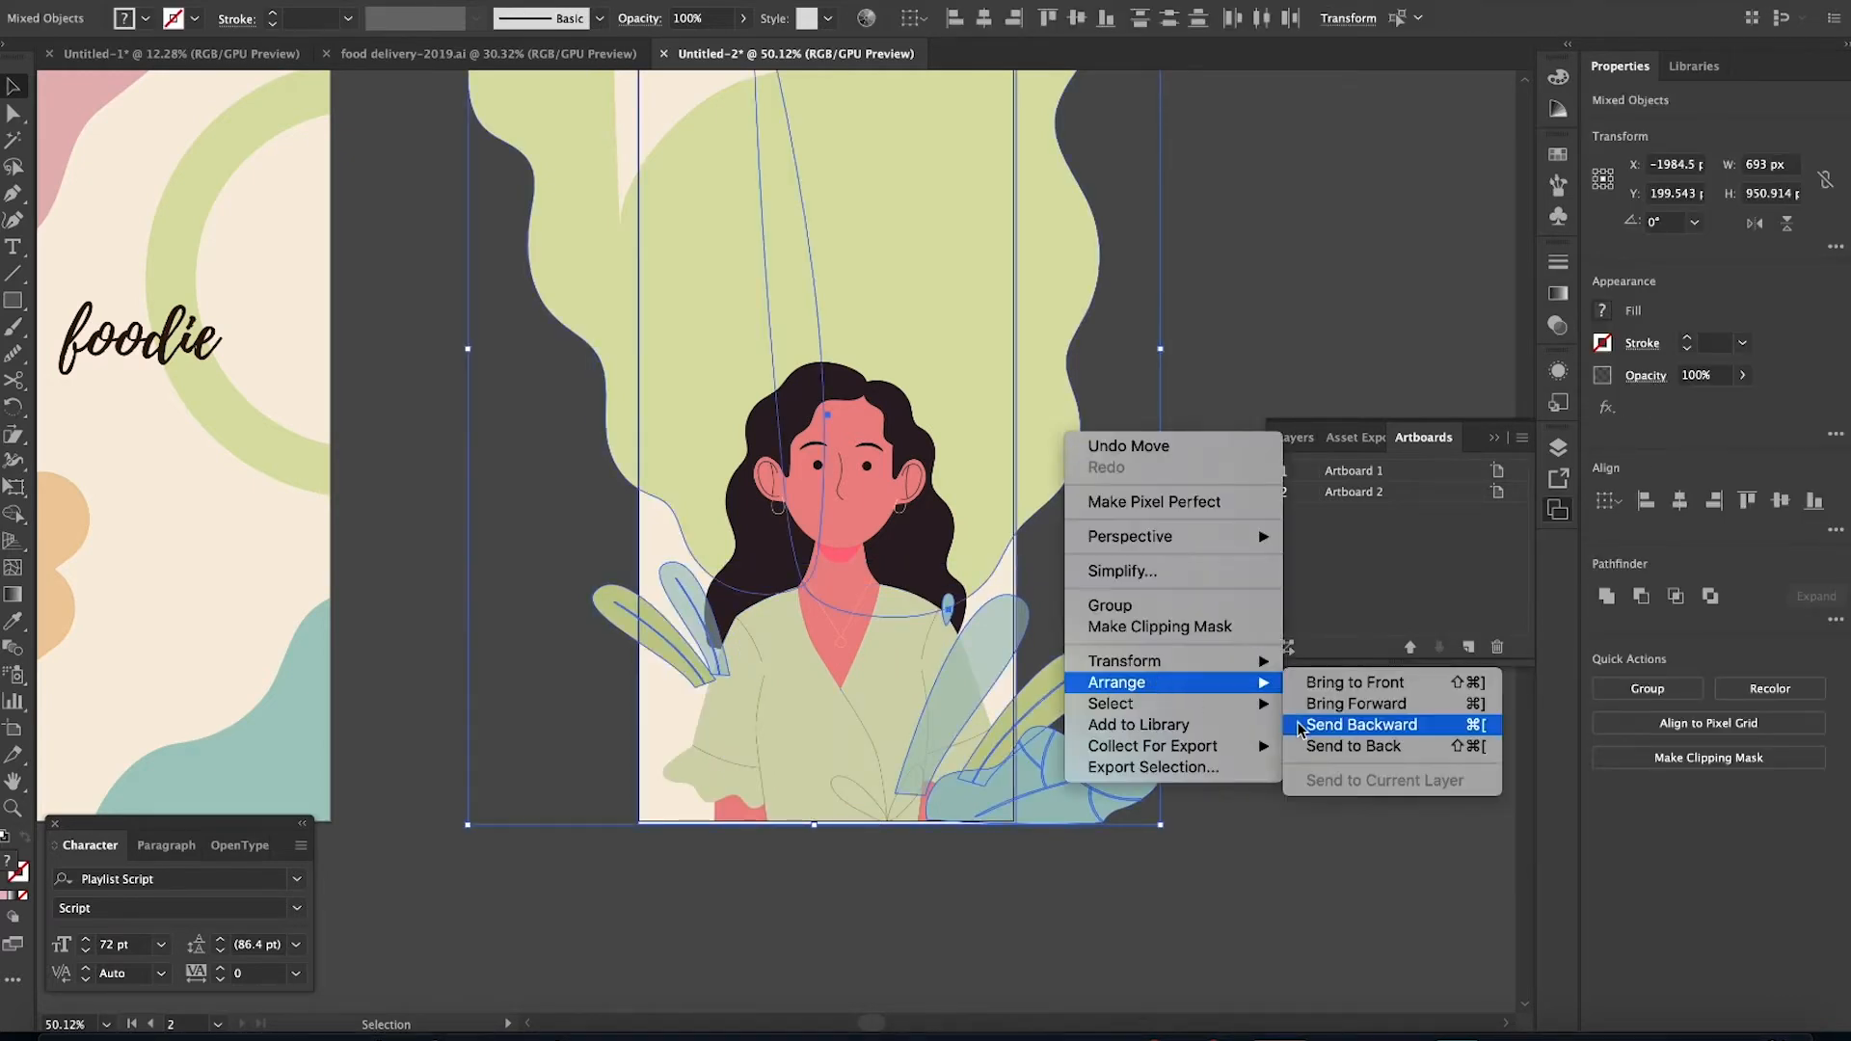
{"action": "left_click", "coordinate": [1349, 745]}
{"action": "left_click", "coordinate": [1239, 760]}
Draw a 243 x 1017 px rectangle along the second artboard's left edge and fill it with the sampled dark grey canvas colour
{"action": "scroll", "coordinate": [1203, 771], "scroll_direction": "down", "scroll_amount": 4}
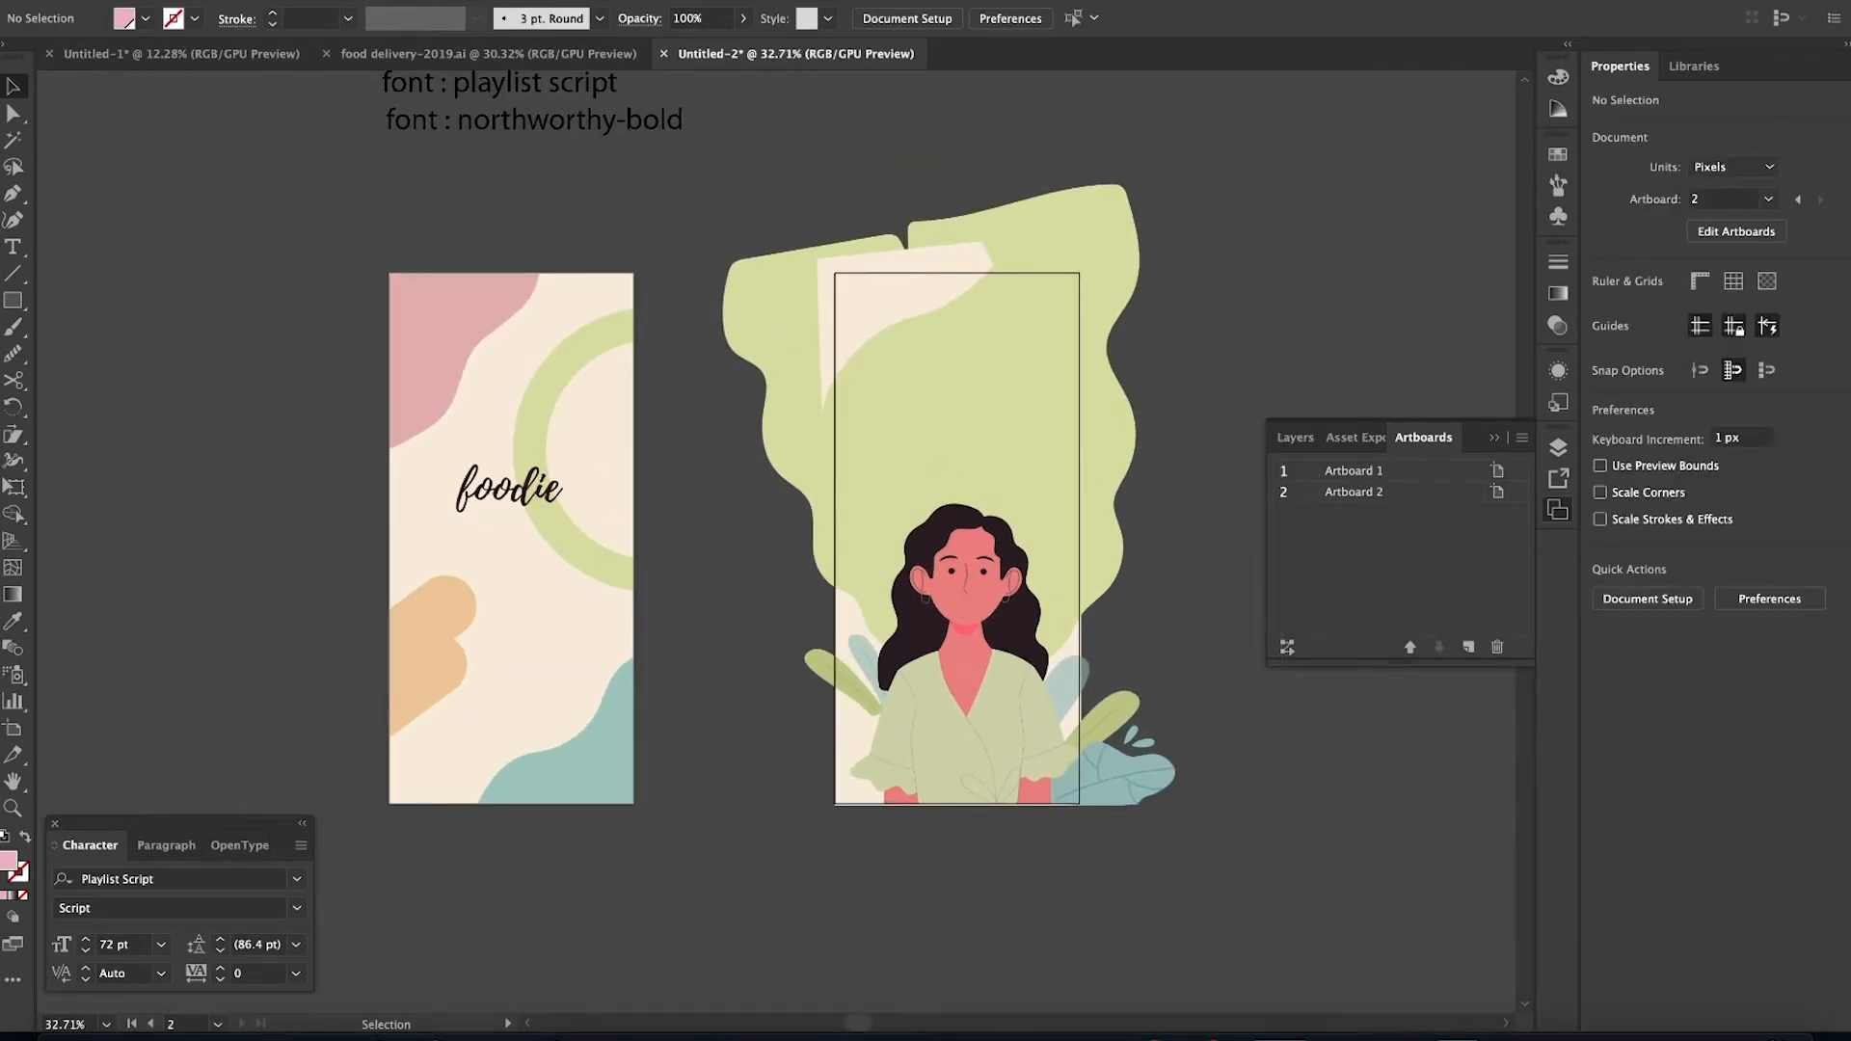
{"action": "left_click", "coordinate": [14, 300]}
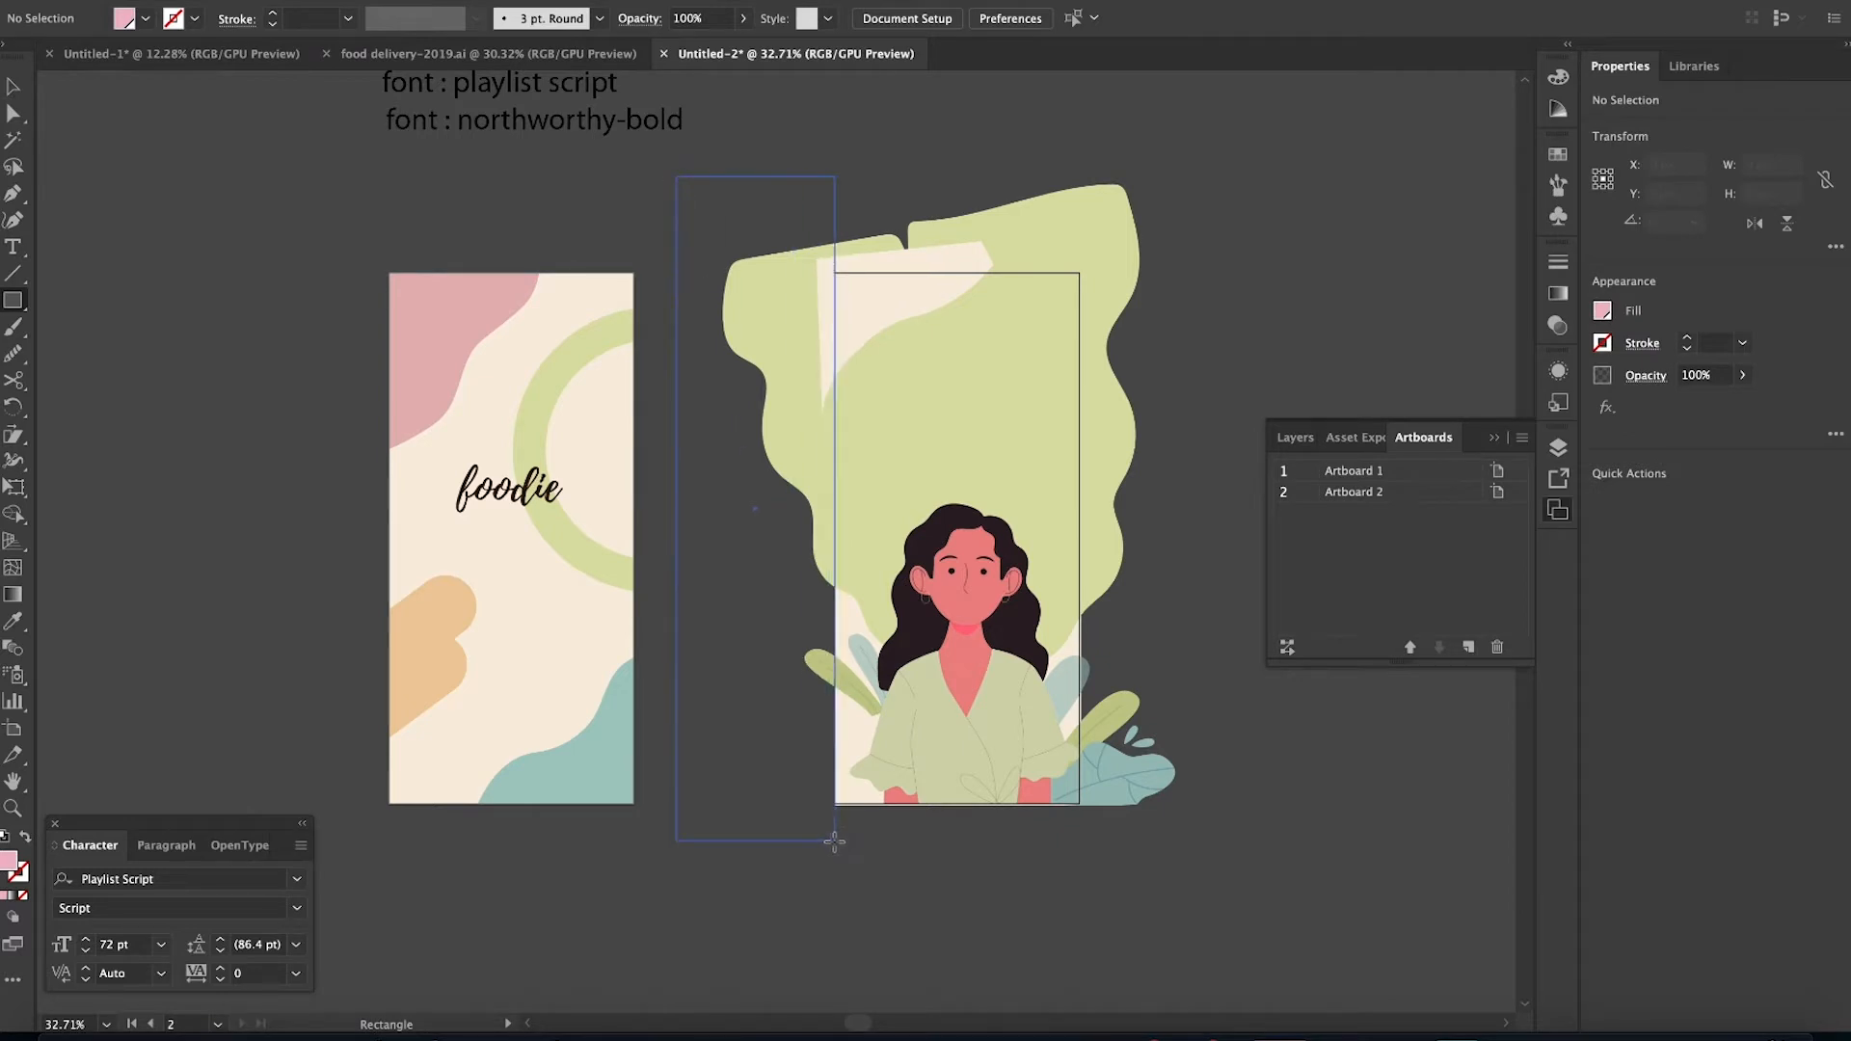
{"action": "left_click_drag", "start_coordinate": [835, 841], "coordinate": [836, 841]}
{"action": "left_click", "coordinate": [16, 622]}
{"action": "left_click", "coordinate": [937, 178]}
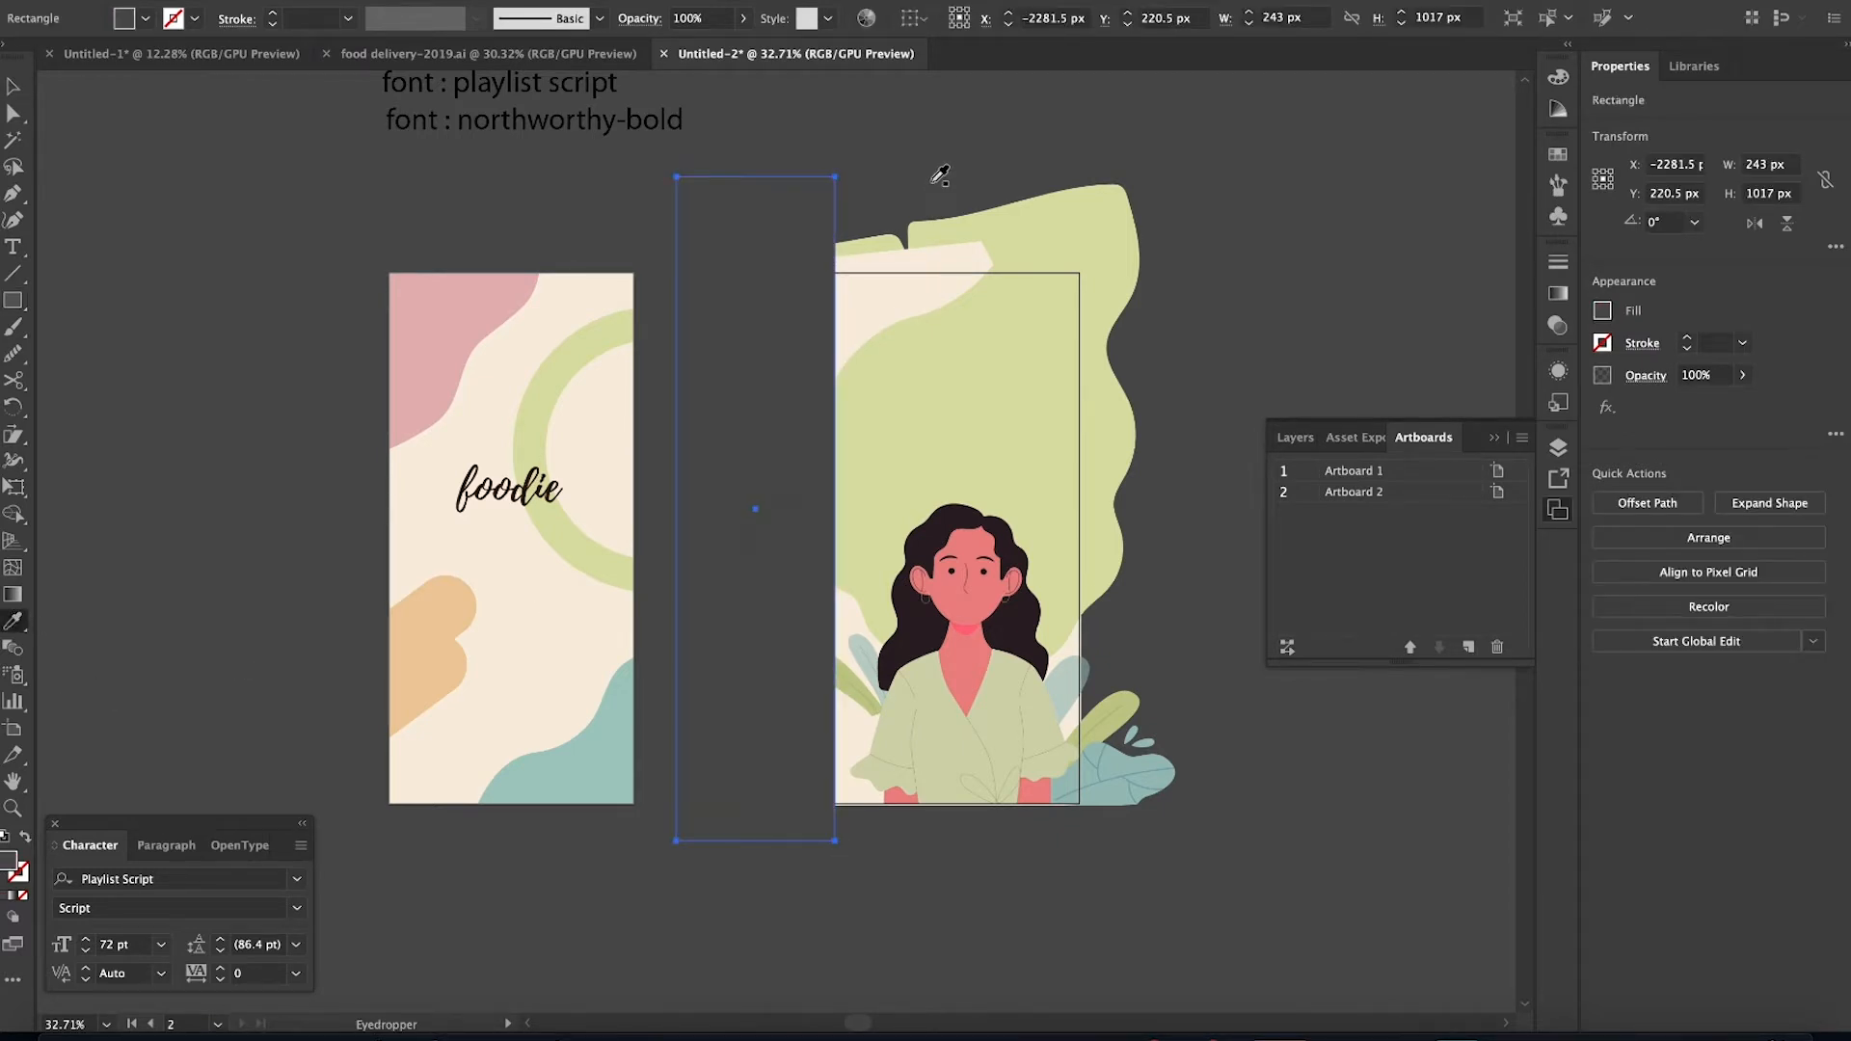
{"action": "key", "text": "v"}
Duplicate the grey rectangle and place the copy along the second artboard's right edge to cover the overflowing shapes
{"action": "left_click", "coordinate": [937, 176]}
{"action": "scroll", "coordinate": [833, 408], "scroll_direction": "up", "scroll_amount": 1}
{"action": "key", "text": "ctrl+z"}
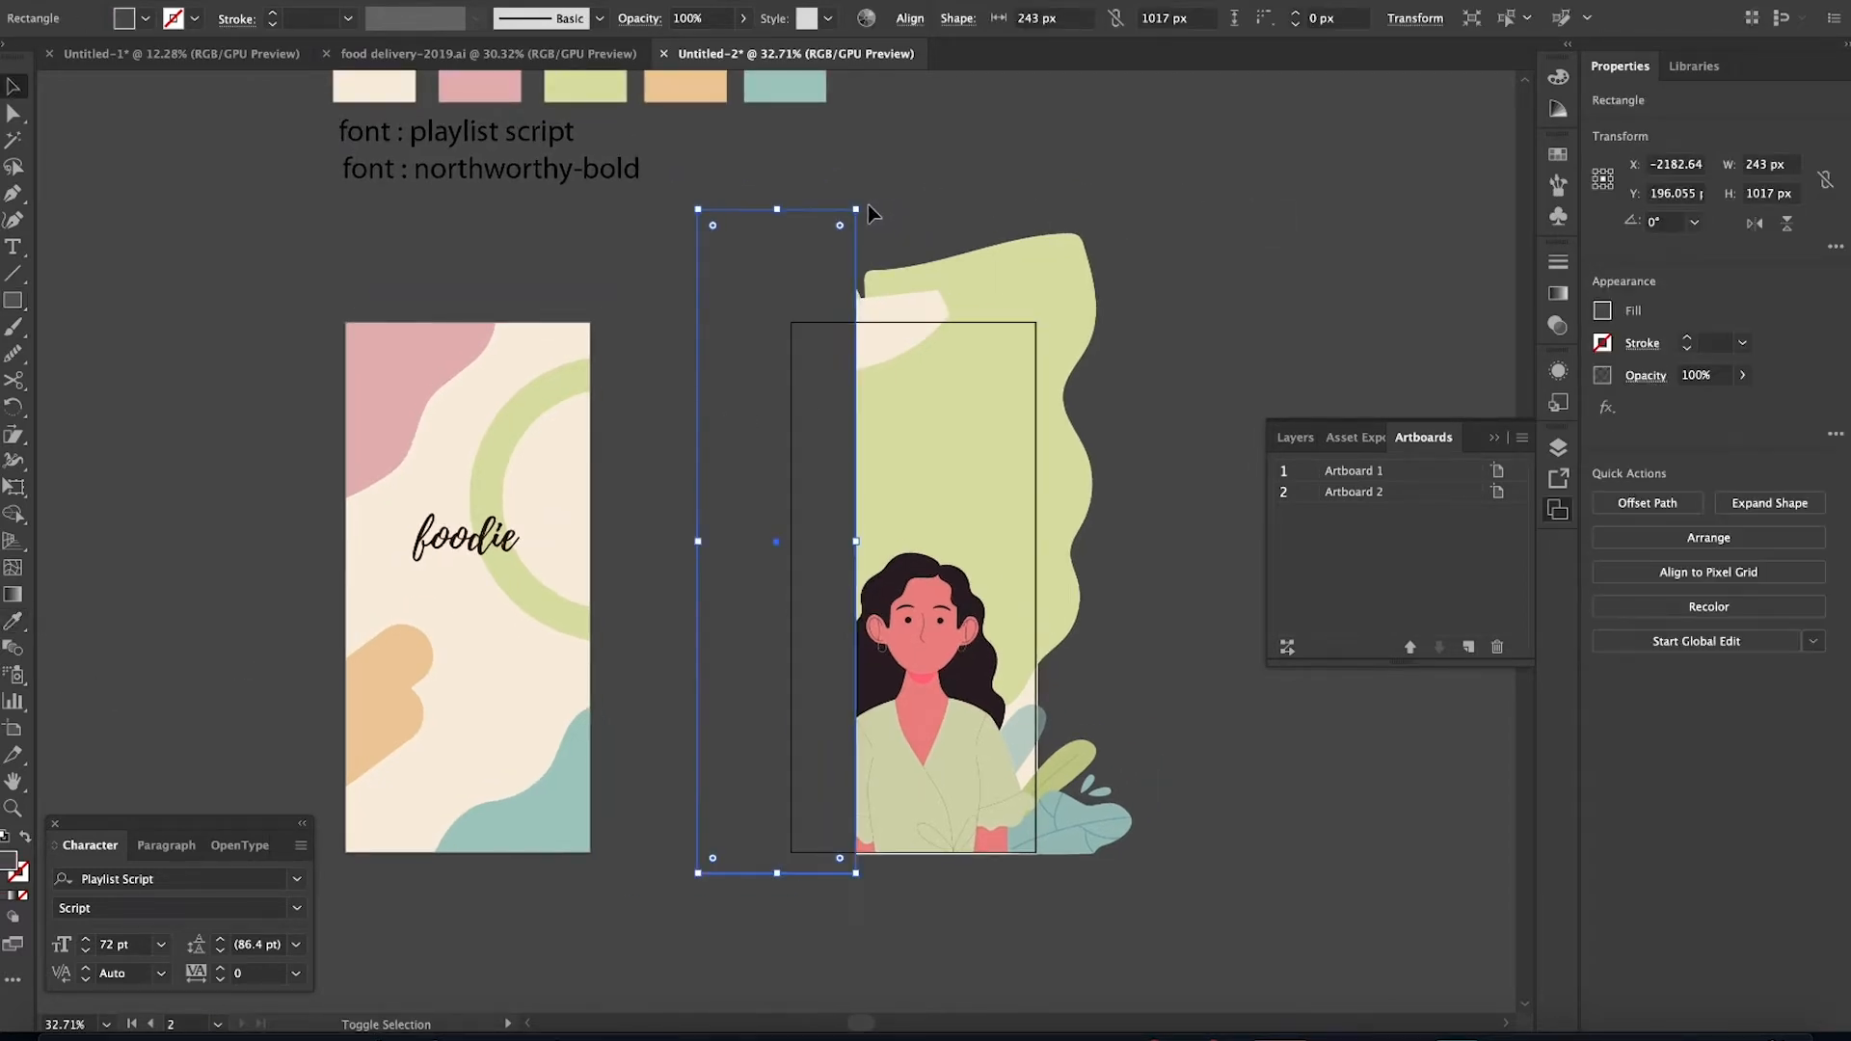
{"action": "left_click_drag", "start_coordinate": [805, 289], "coordinate": [1147, 316]}
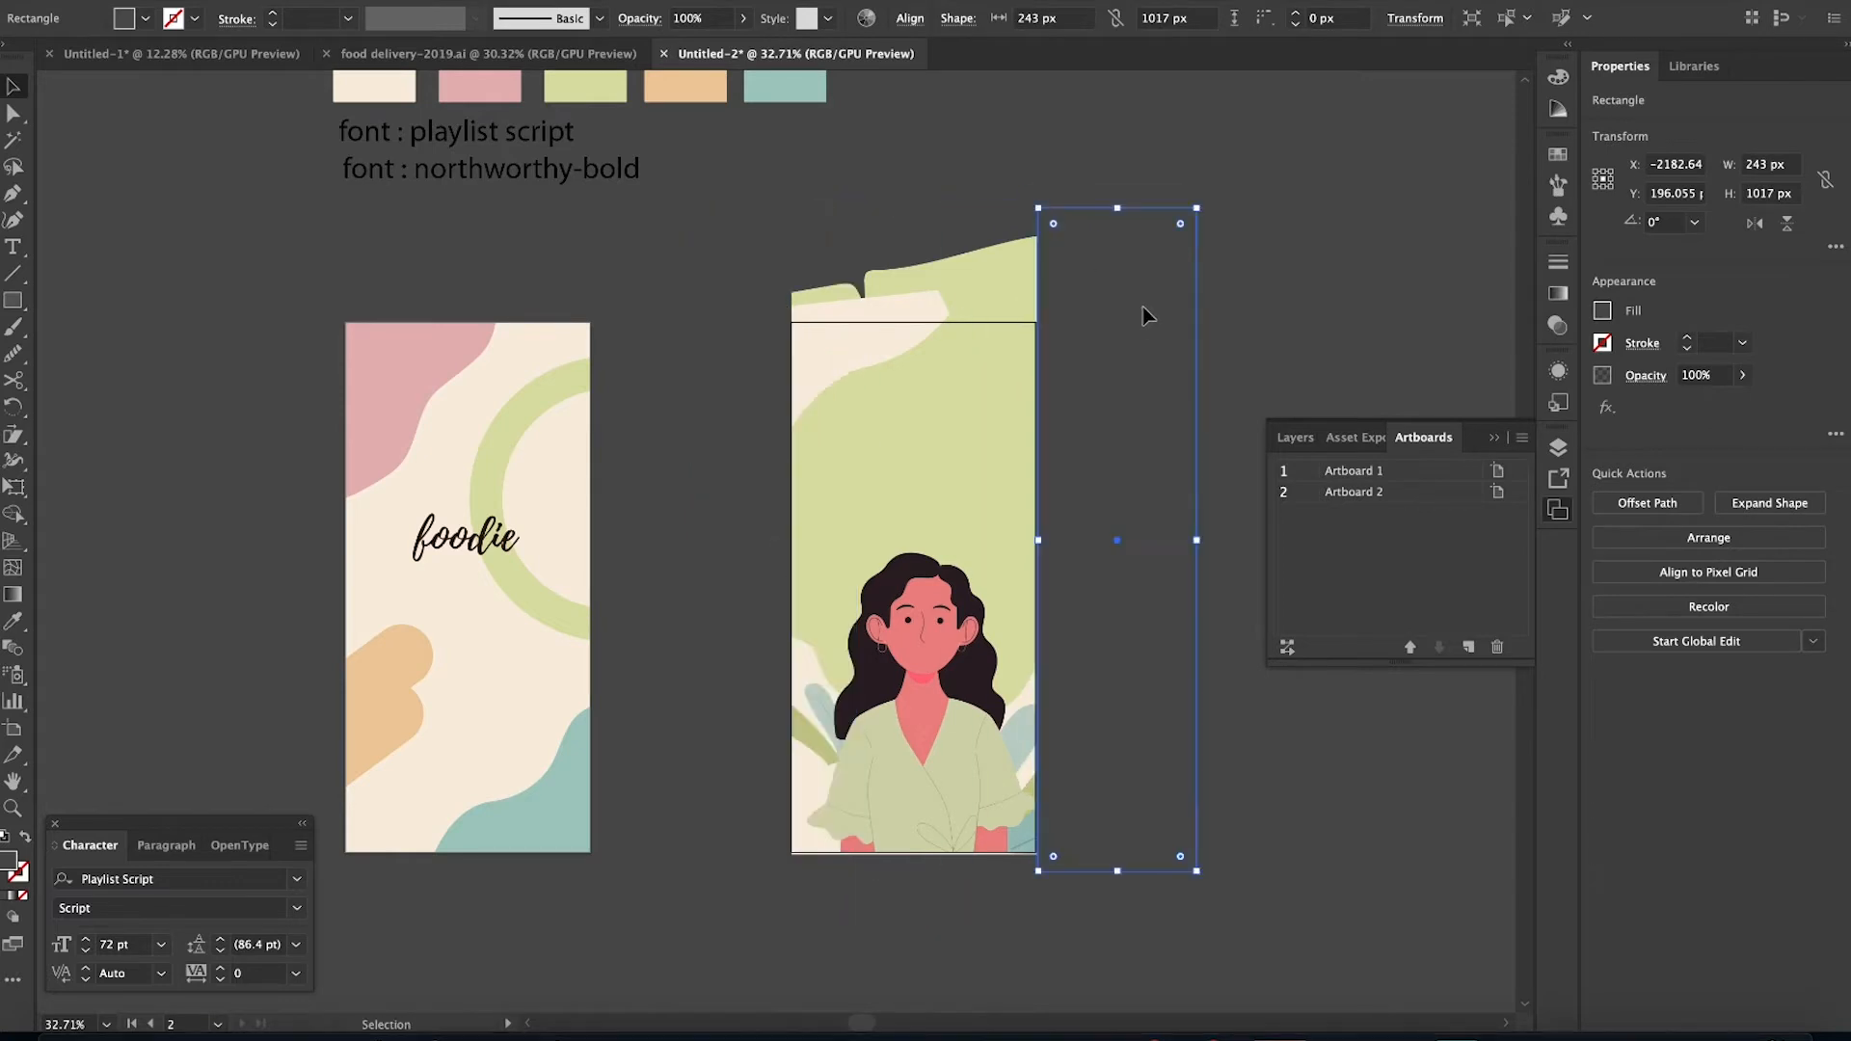
{"action": "left_click", "coordinate": [1176, 176]}
Duplicate the grey rectangle again, rotate the copy 270° and place it above the second artboard to cover the shapes protruding there
{"action": "left_click", "coordinate": [1085, 307]}
{"action": "key", "text": "ctrl+c"}
{"action": "key", "text": "ctrl+v"}
{"action": "left_click_drag", "start_coordinate": [871, 205], "coordinate": [1097, 612]}
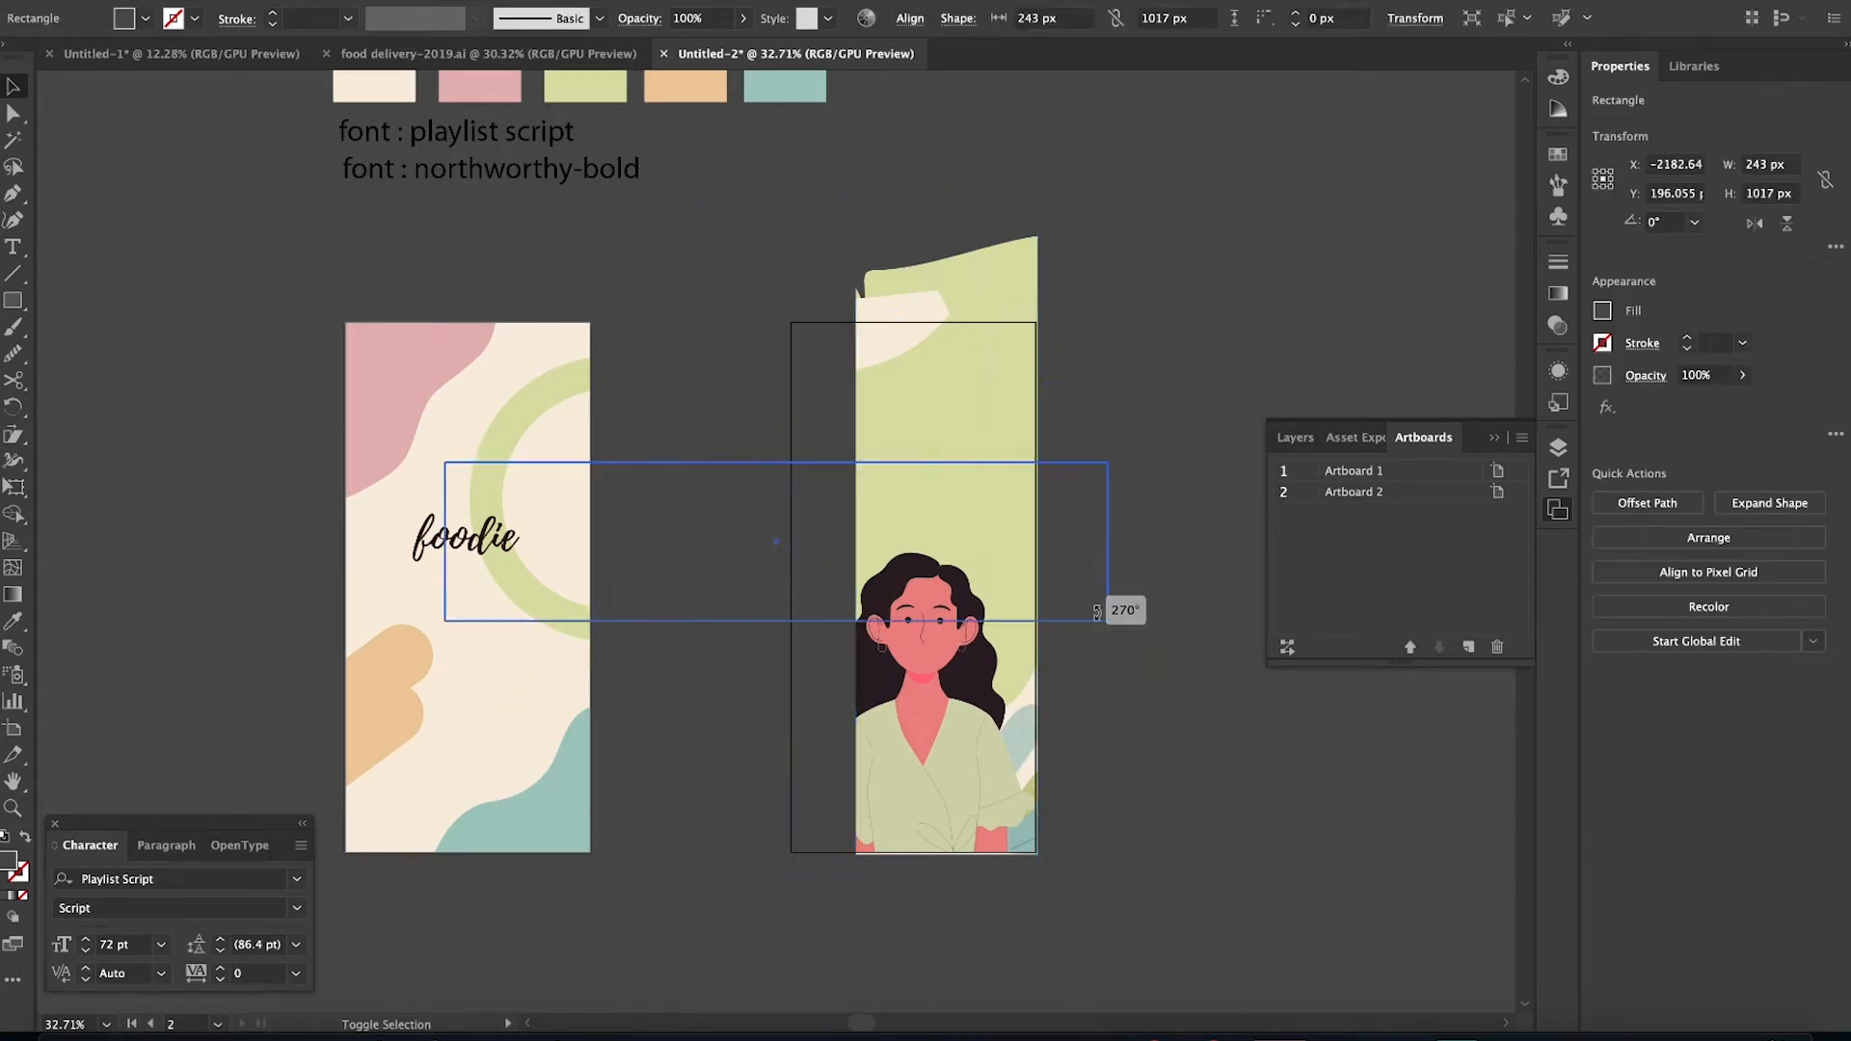
{"action": "left_click_drag", "start_coordinate": [1086, 463], "coordinate": [1108, 371]}
{"action": "left_click_drag", "start_coordinate": [1148, 278], "coordinate": [1149, 285]}
{"action": "left_click", "coordinate": [1260, 367]}
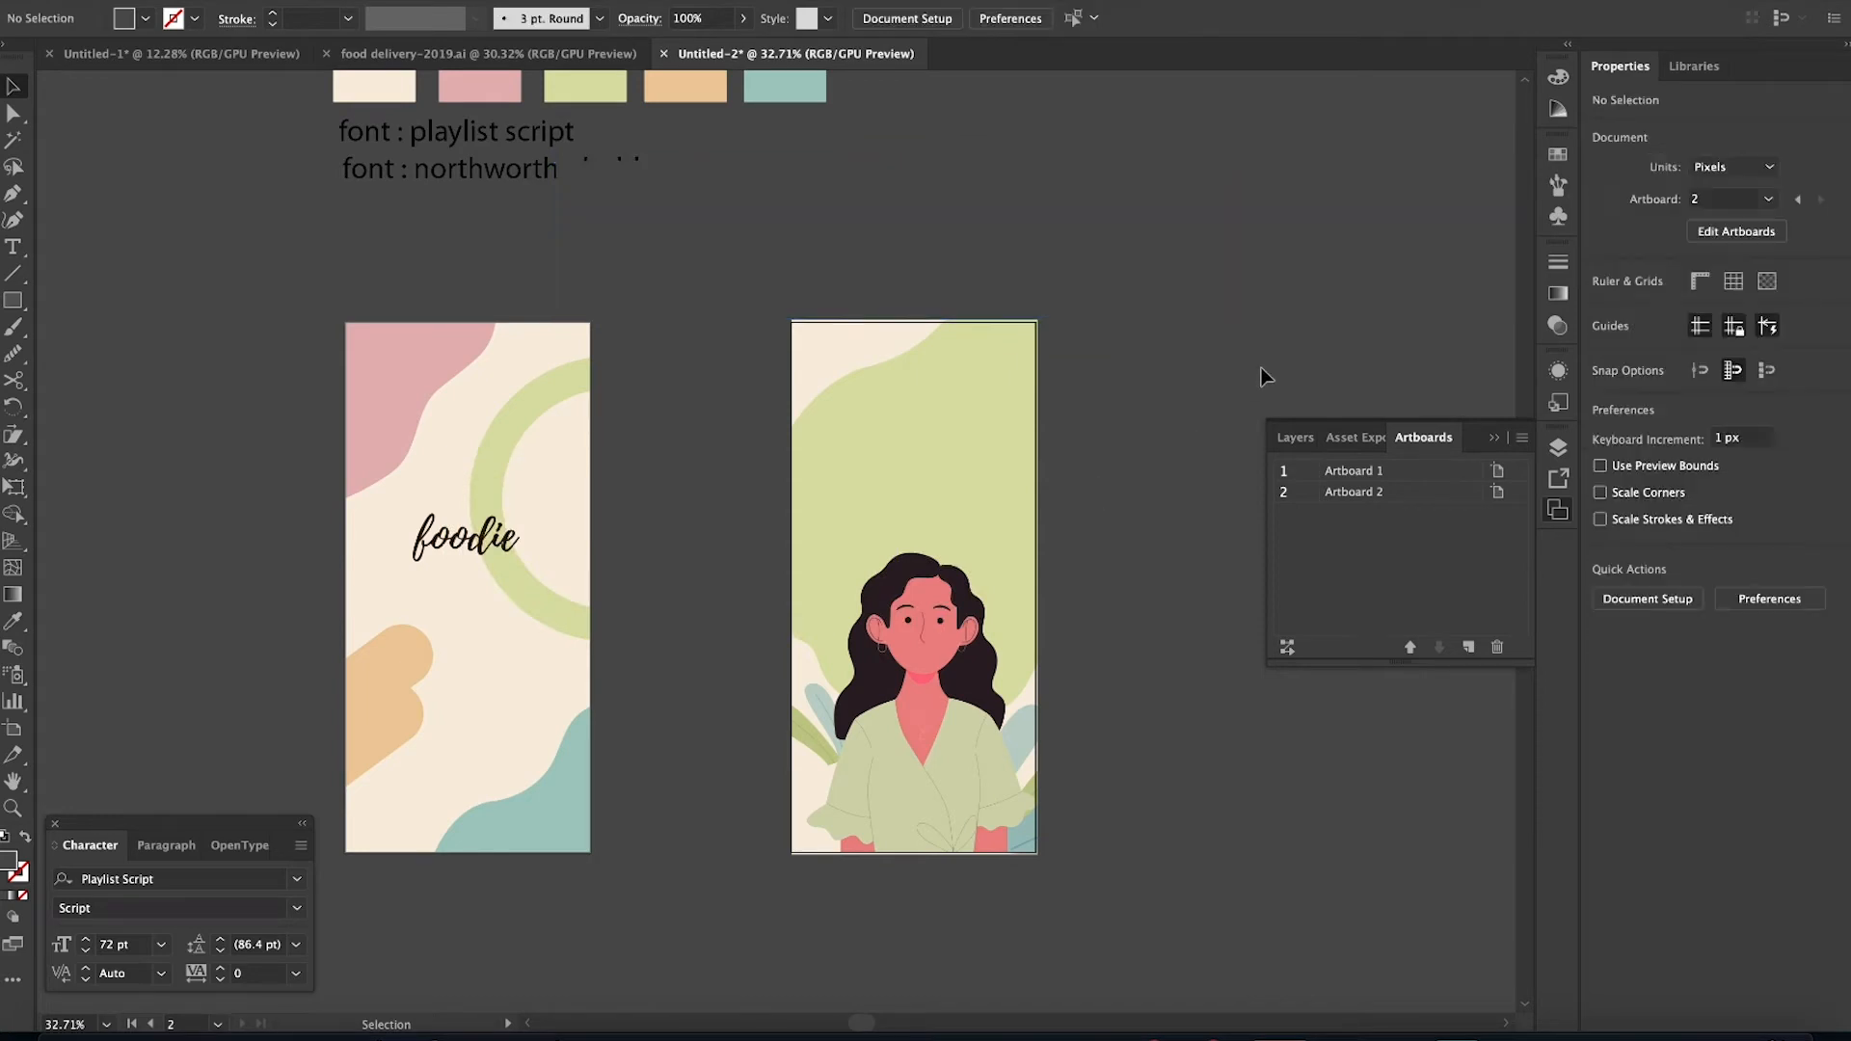
{"action": "scroll", "coordinate": [1126, 411], "scroll_direction": "up", "scroll_amount": 5}
{"action": "scroll", "coordinate": [1126, 405], "scroll_direction": "down", "scroll_amount": 5}
{"action": "scroll", "coordinate": [1130, 414], "scroll_direction": "down", "scroll_amount": 1}
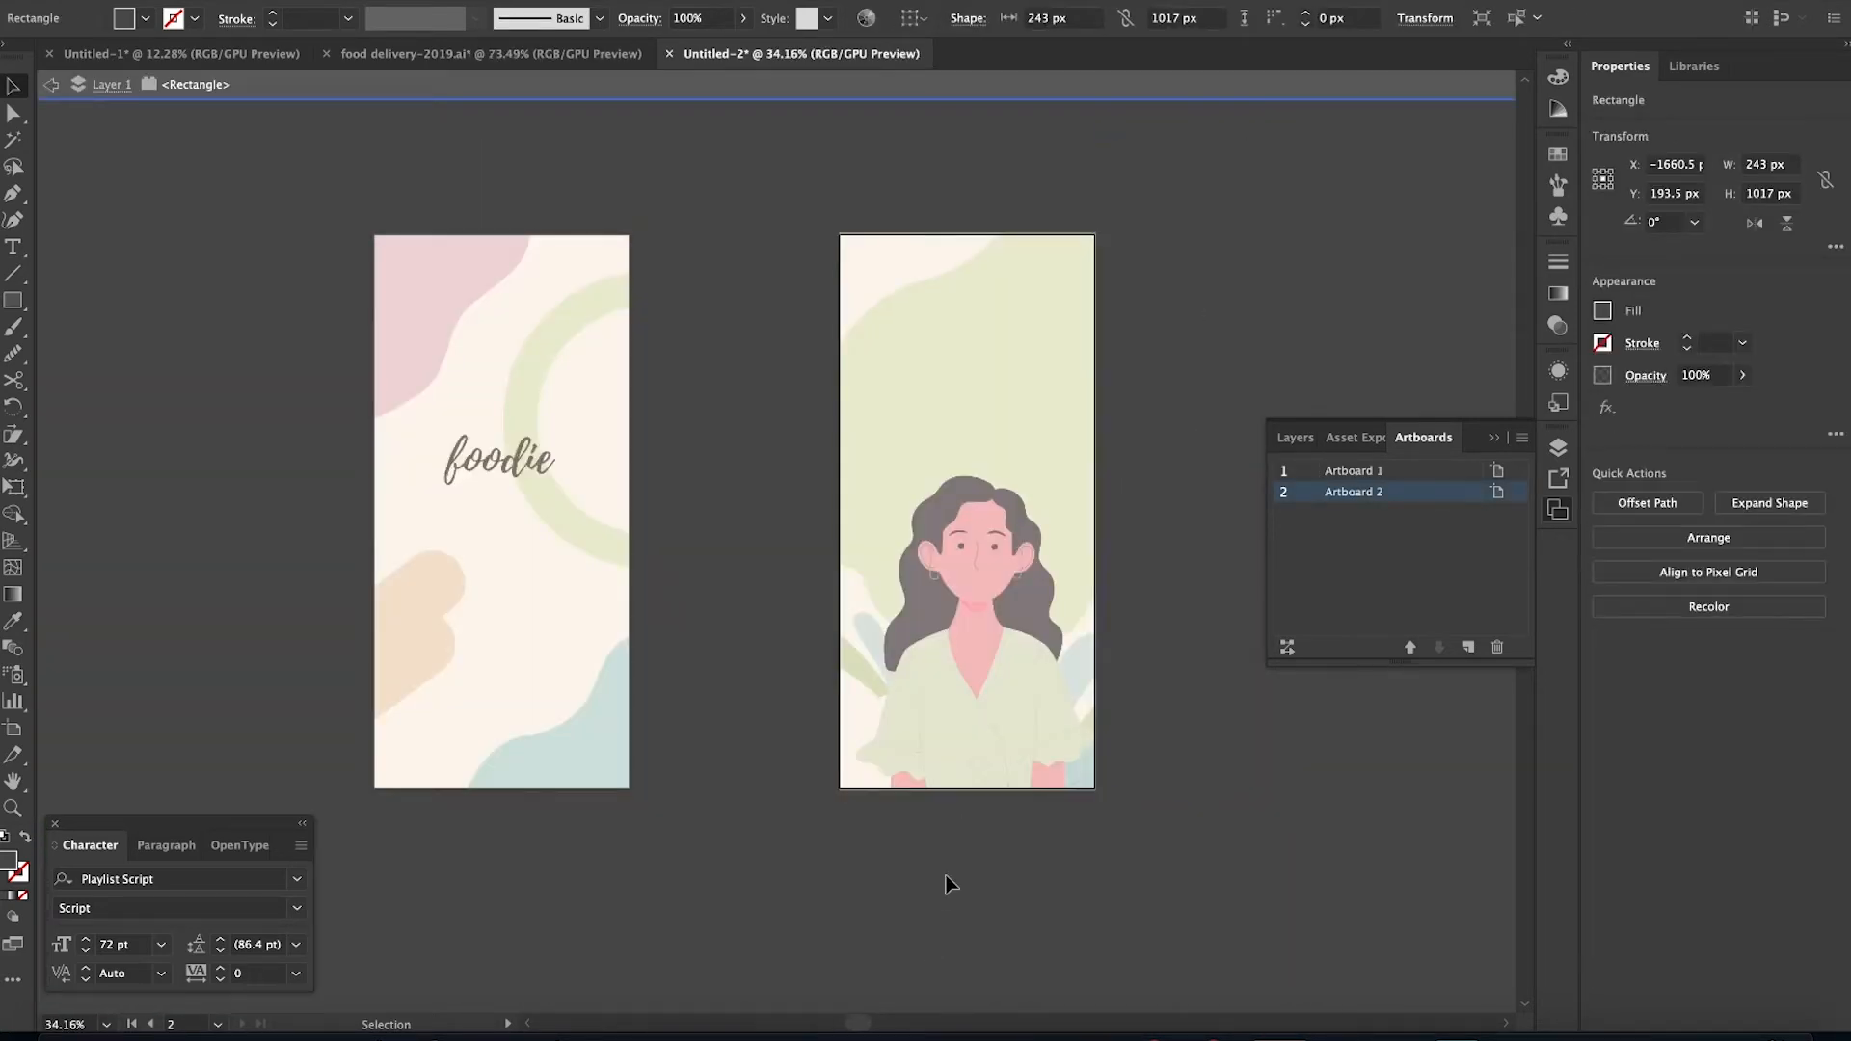
{"action": "double_click", "coordinate": [946, 880]}
{"action": "scroll", "coordinate": [949, 877], "scroll_direction": "up", "scroll_amount": 5}
{"action": "scroll", "coordinate": [901, 824], "scroll_direction": "right", "scroll_amount": 2}
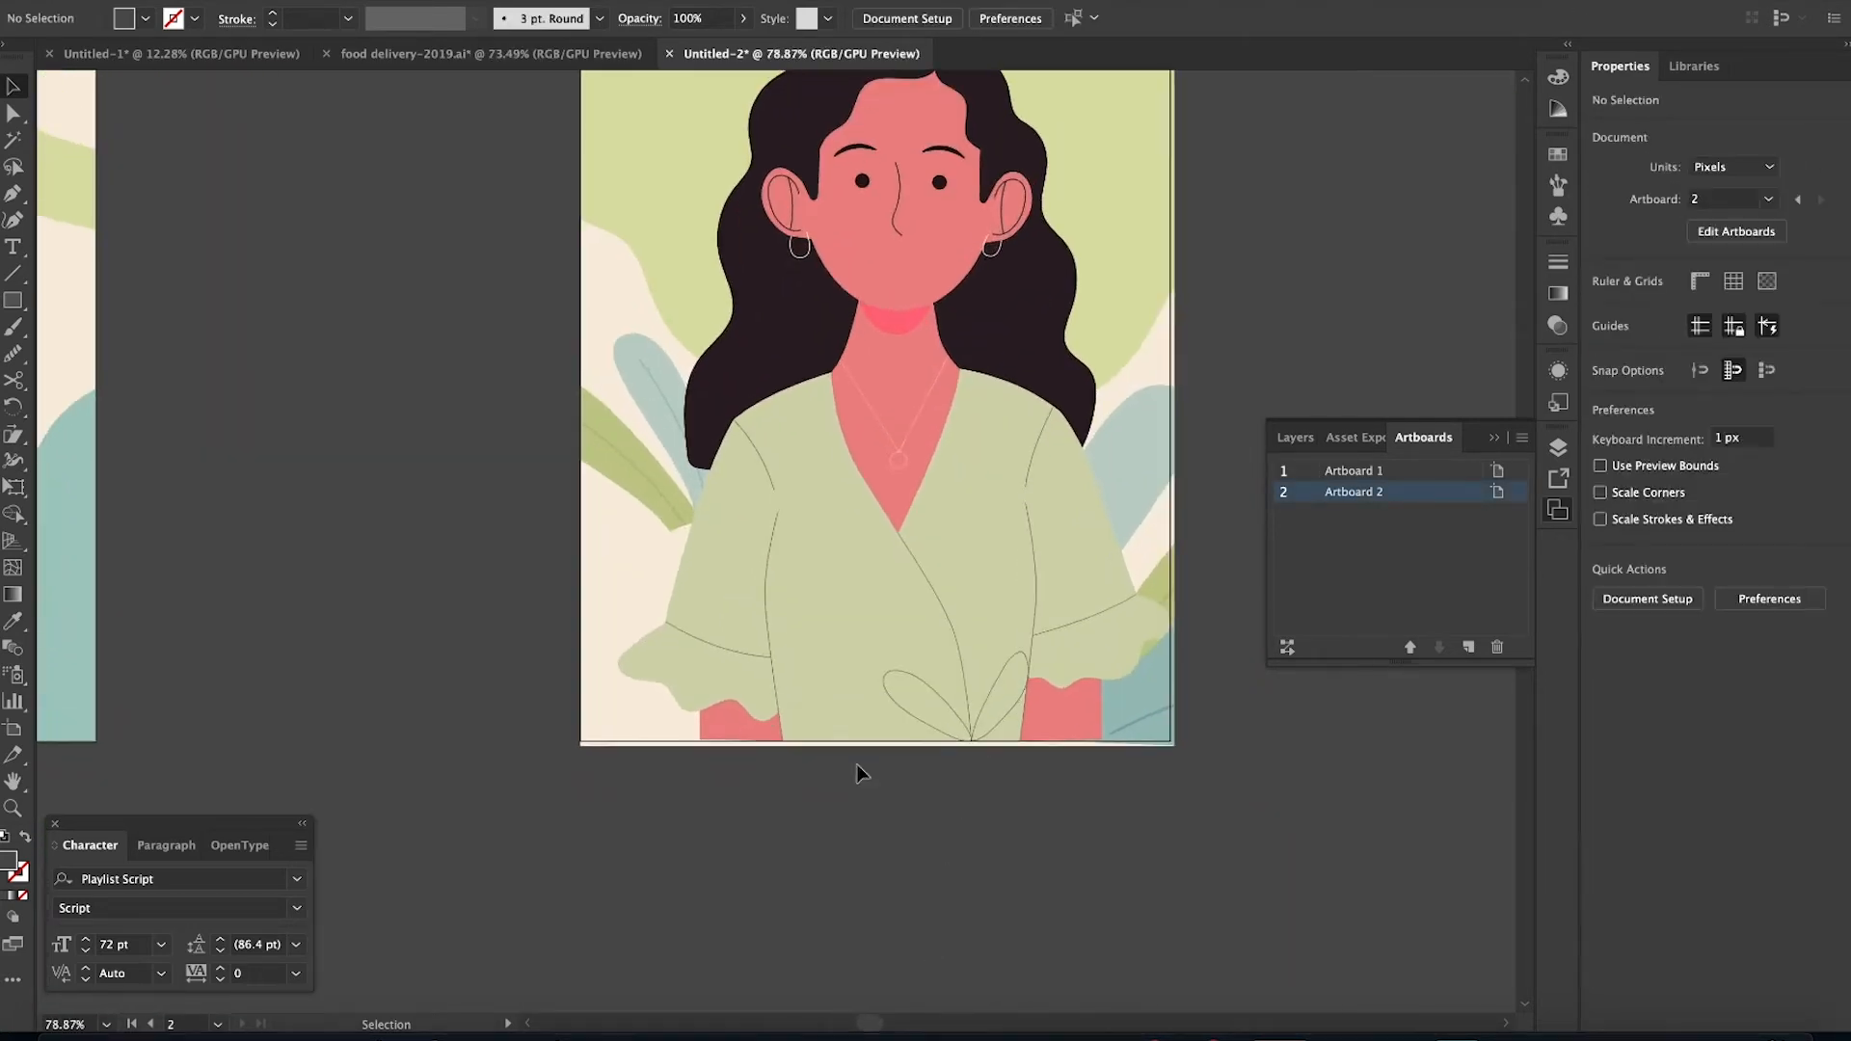
{"action": "left_click", "coordinate": [737, 727]}
{"action": "left_click", "coordinate": [885, 877]}
{"action": "left_click", "coordinate": [881, 574]}
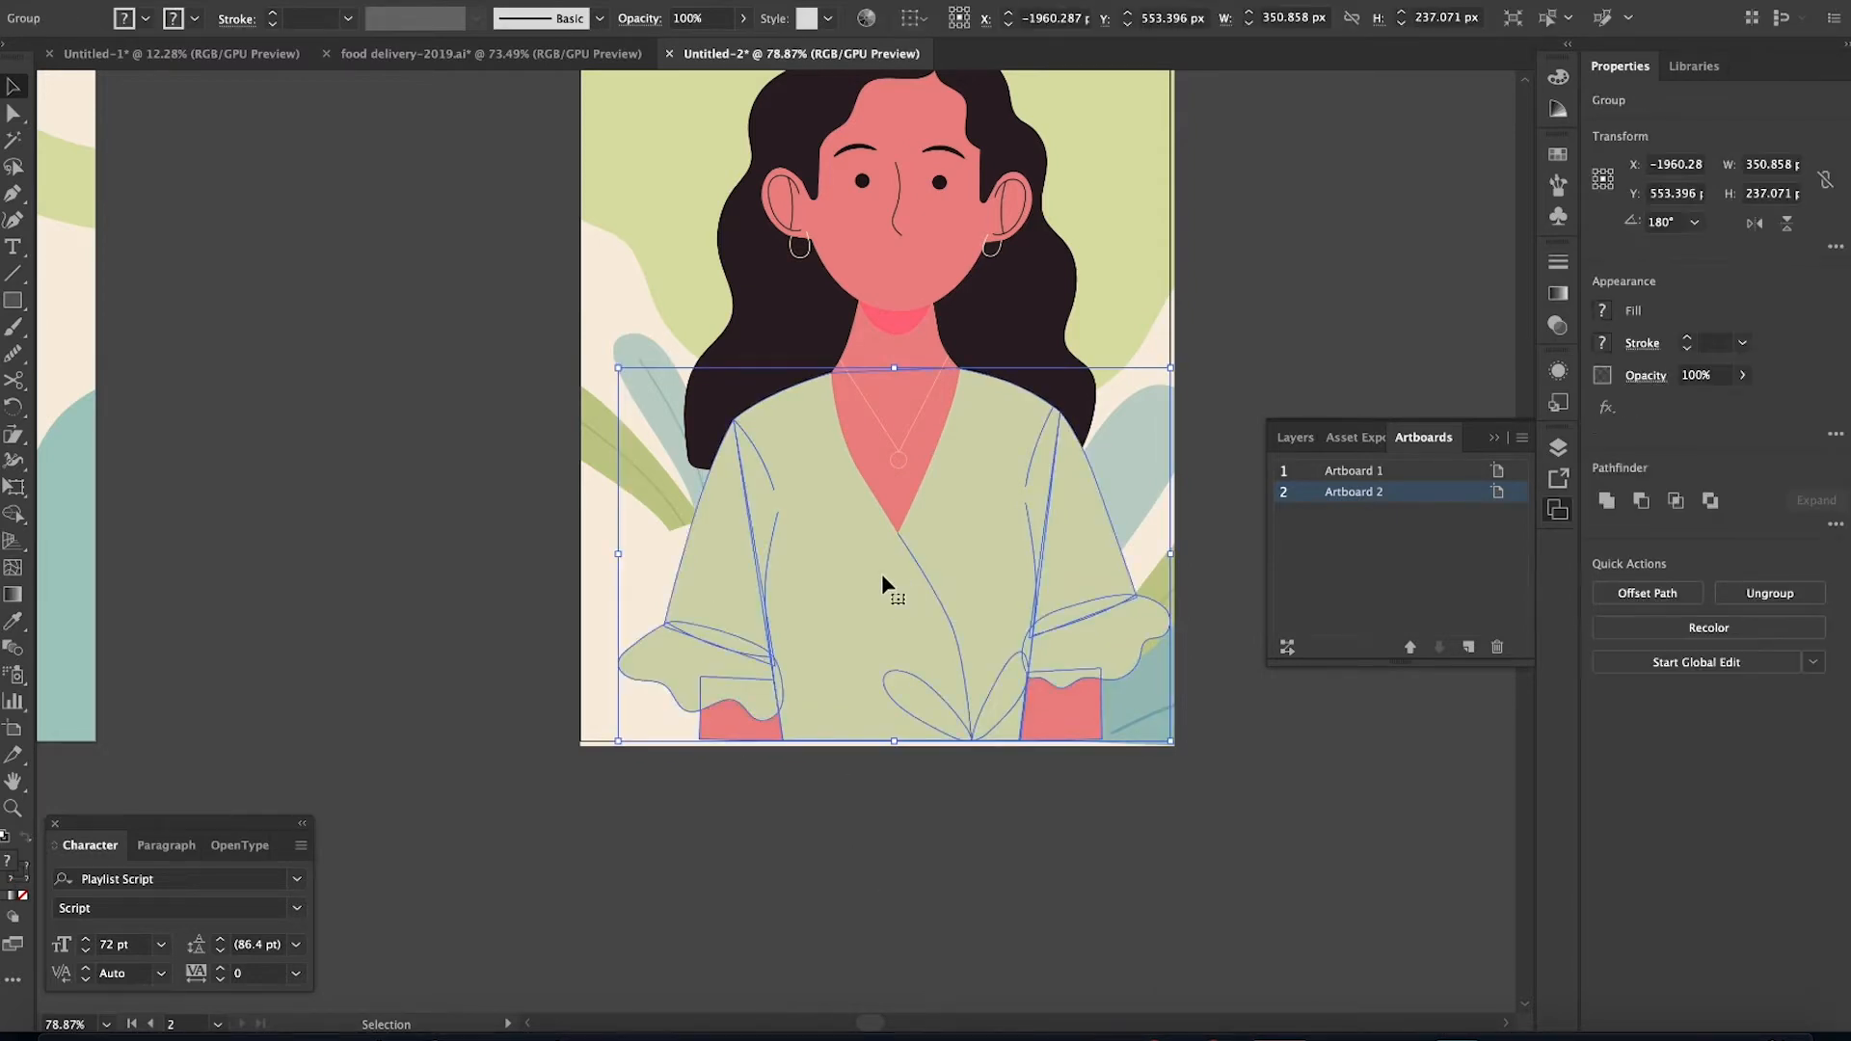
{"action": "left_click", "coordinate": [876, 812]}
Select the woman's arms, face, neck and ears together and change their fill to a lighter peach skin tone
{"action": "key", "text": "a"}
{"action": "left_click", "coordinate": [736, 730]}
{"action": "left_click", "coordinate": [1058, 711], "text": "shift"}
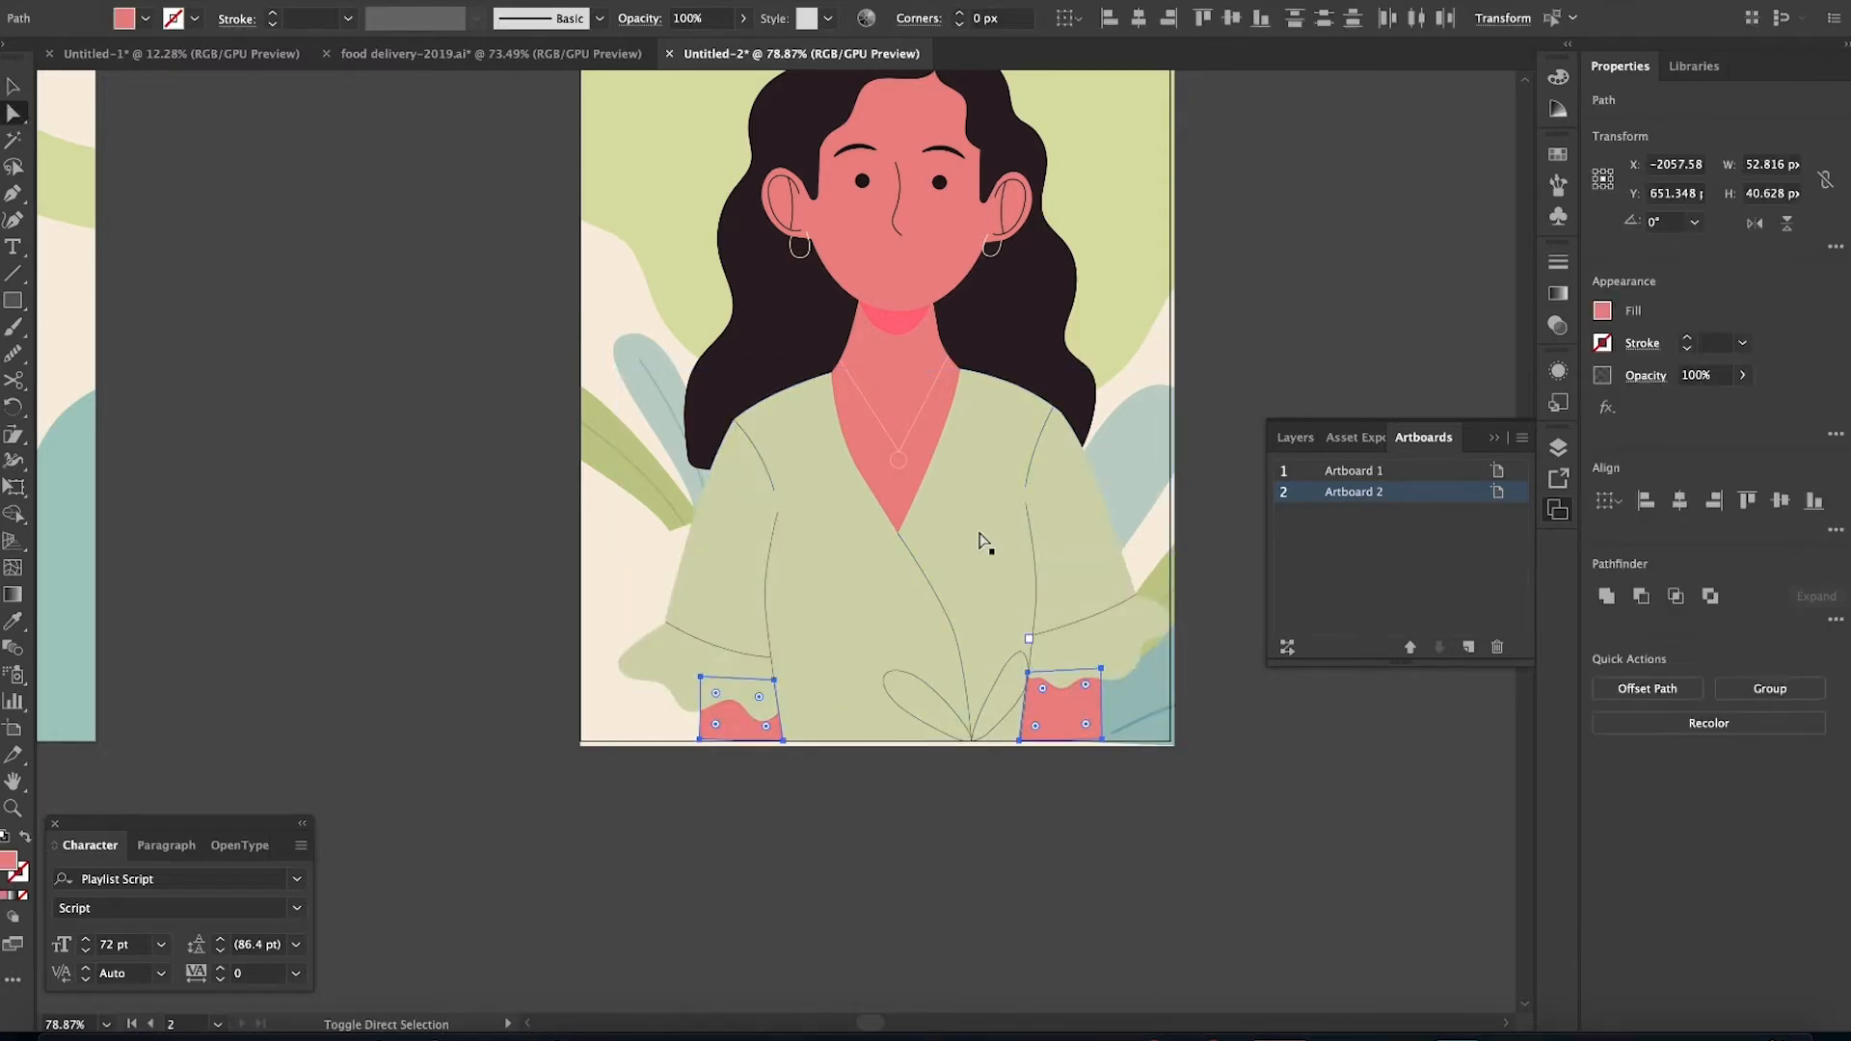
{"action": "left_click", "coordinate": [943, 224], "text": "shift"}
{"action": "scroll", "coordinate": [945, 226], "scroll_direction": "up", "scroll_amount": 3}
{"action": "scroll", "coordinate": [946, 226], "scroll_direction": "up", "scroll_amount": 3}
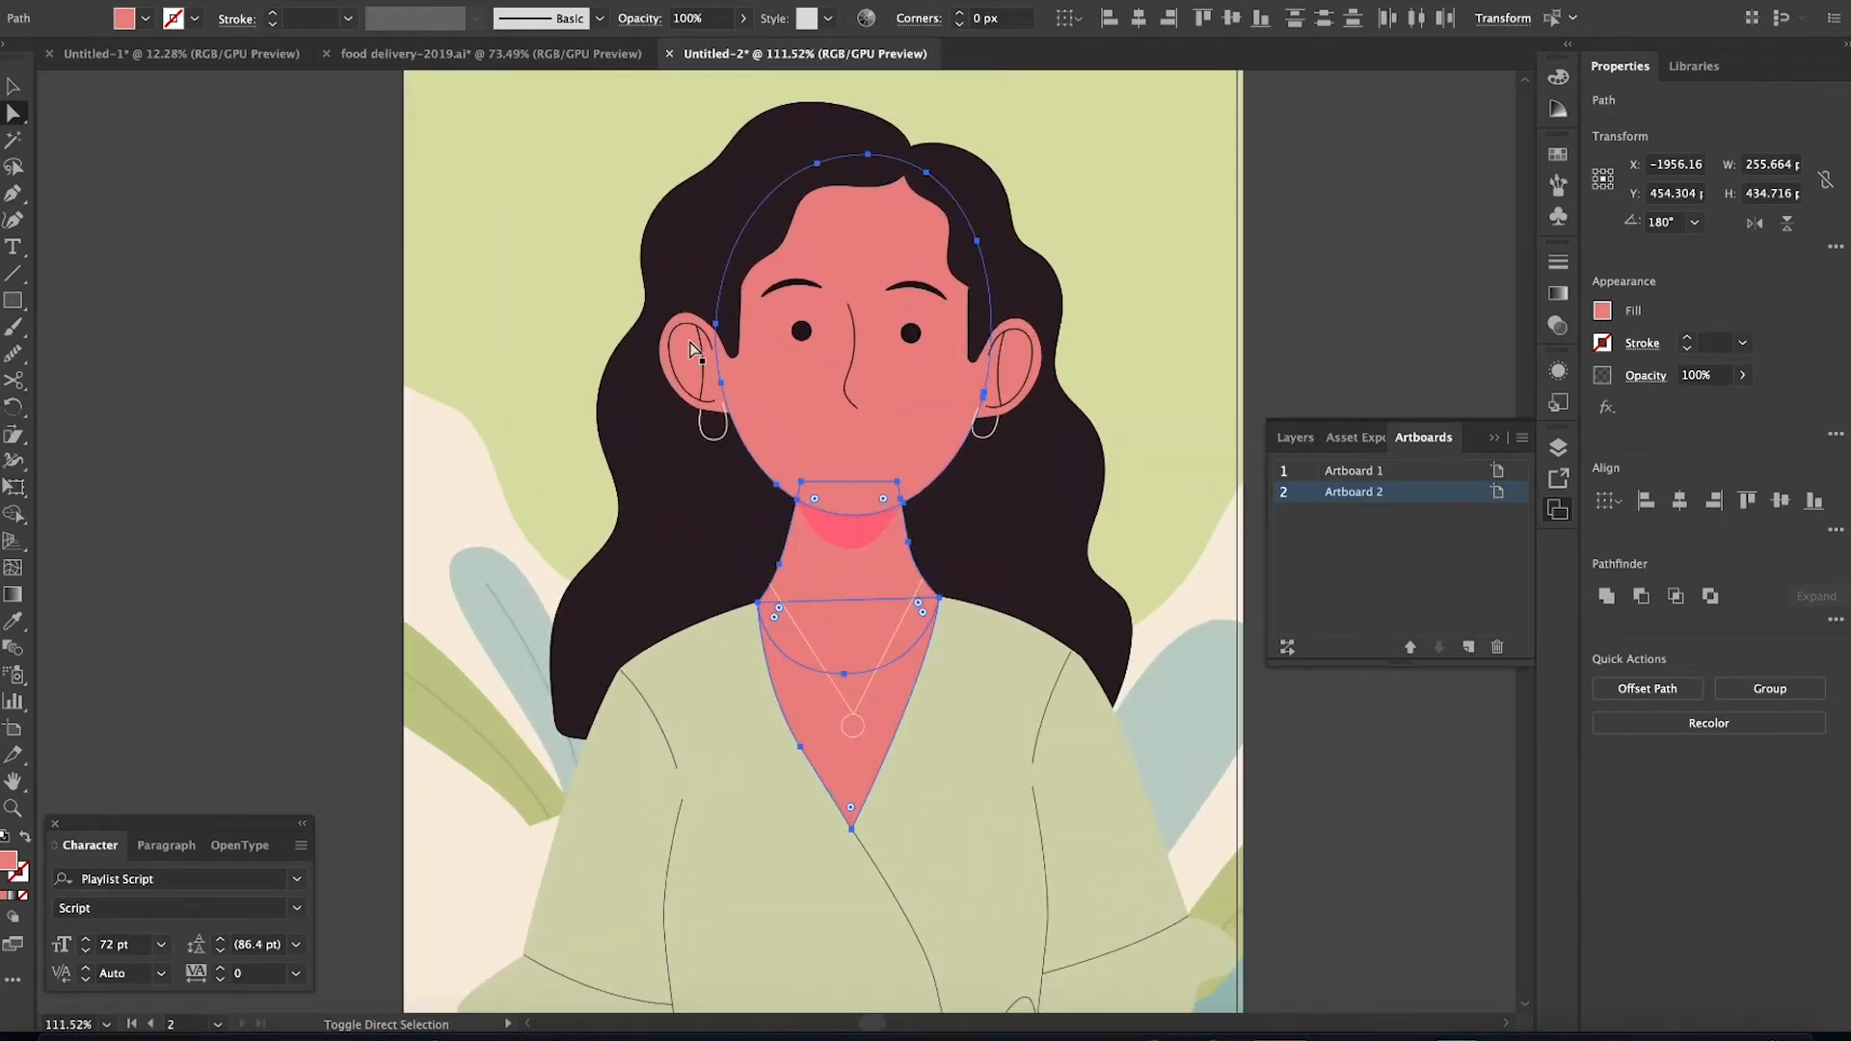
{"action": "double_click", "coordinate": [9, 865]}
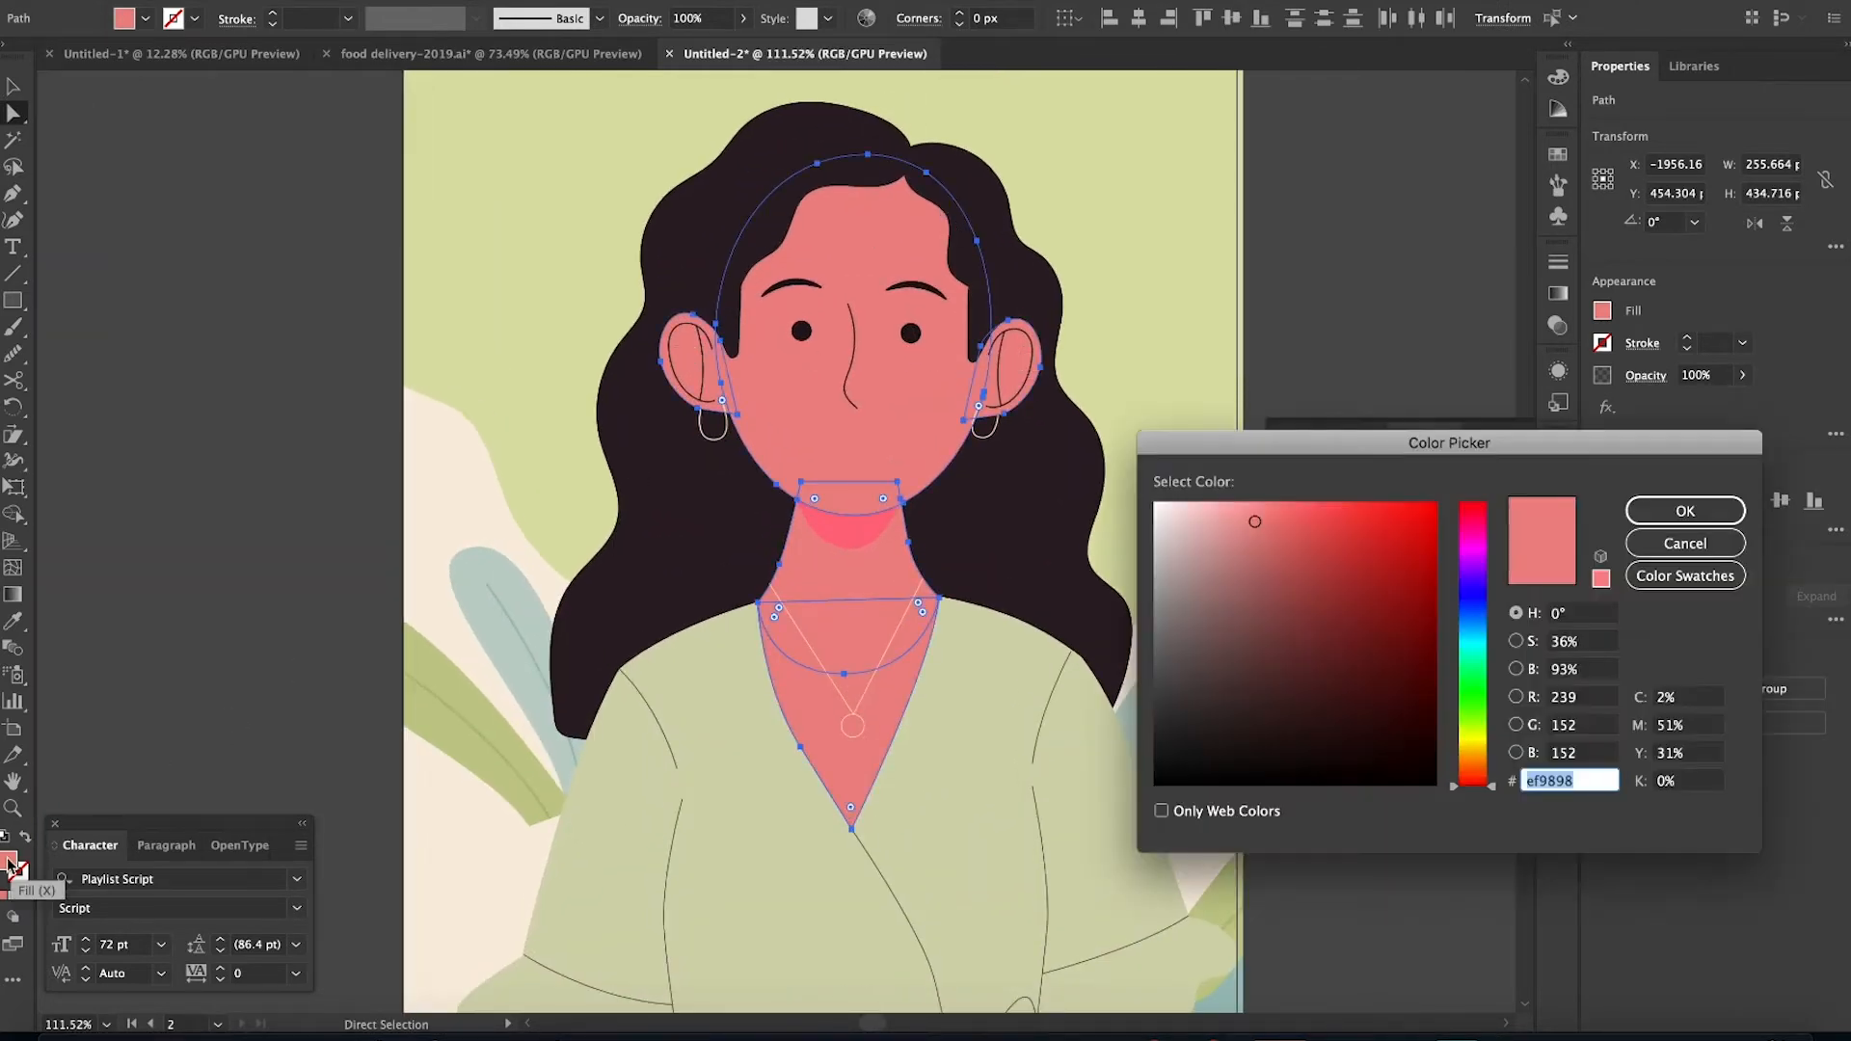
{"action": "key", "text": "Return"}
{"action": "key", "text": "v"}
{"action": "left_click", "coordinate": [1347, 297]}
Paste a copy of the magnifying glass over the woman, scale it to about 78 x 152 px and place it over her left-side shoulder
{"action": "scroll", "coordinate": [762, 705], "scroll_direction": "down", "scroll_amount": 10}
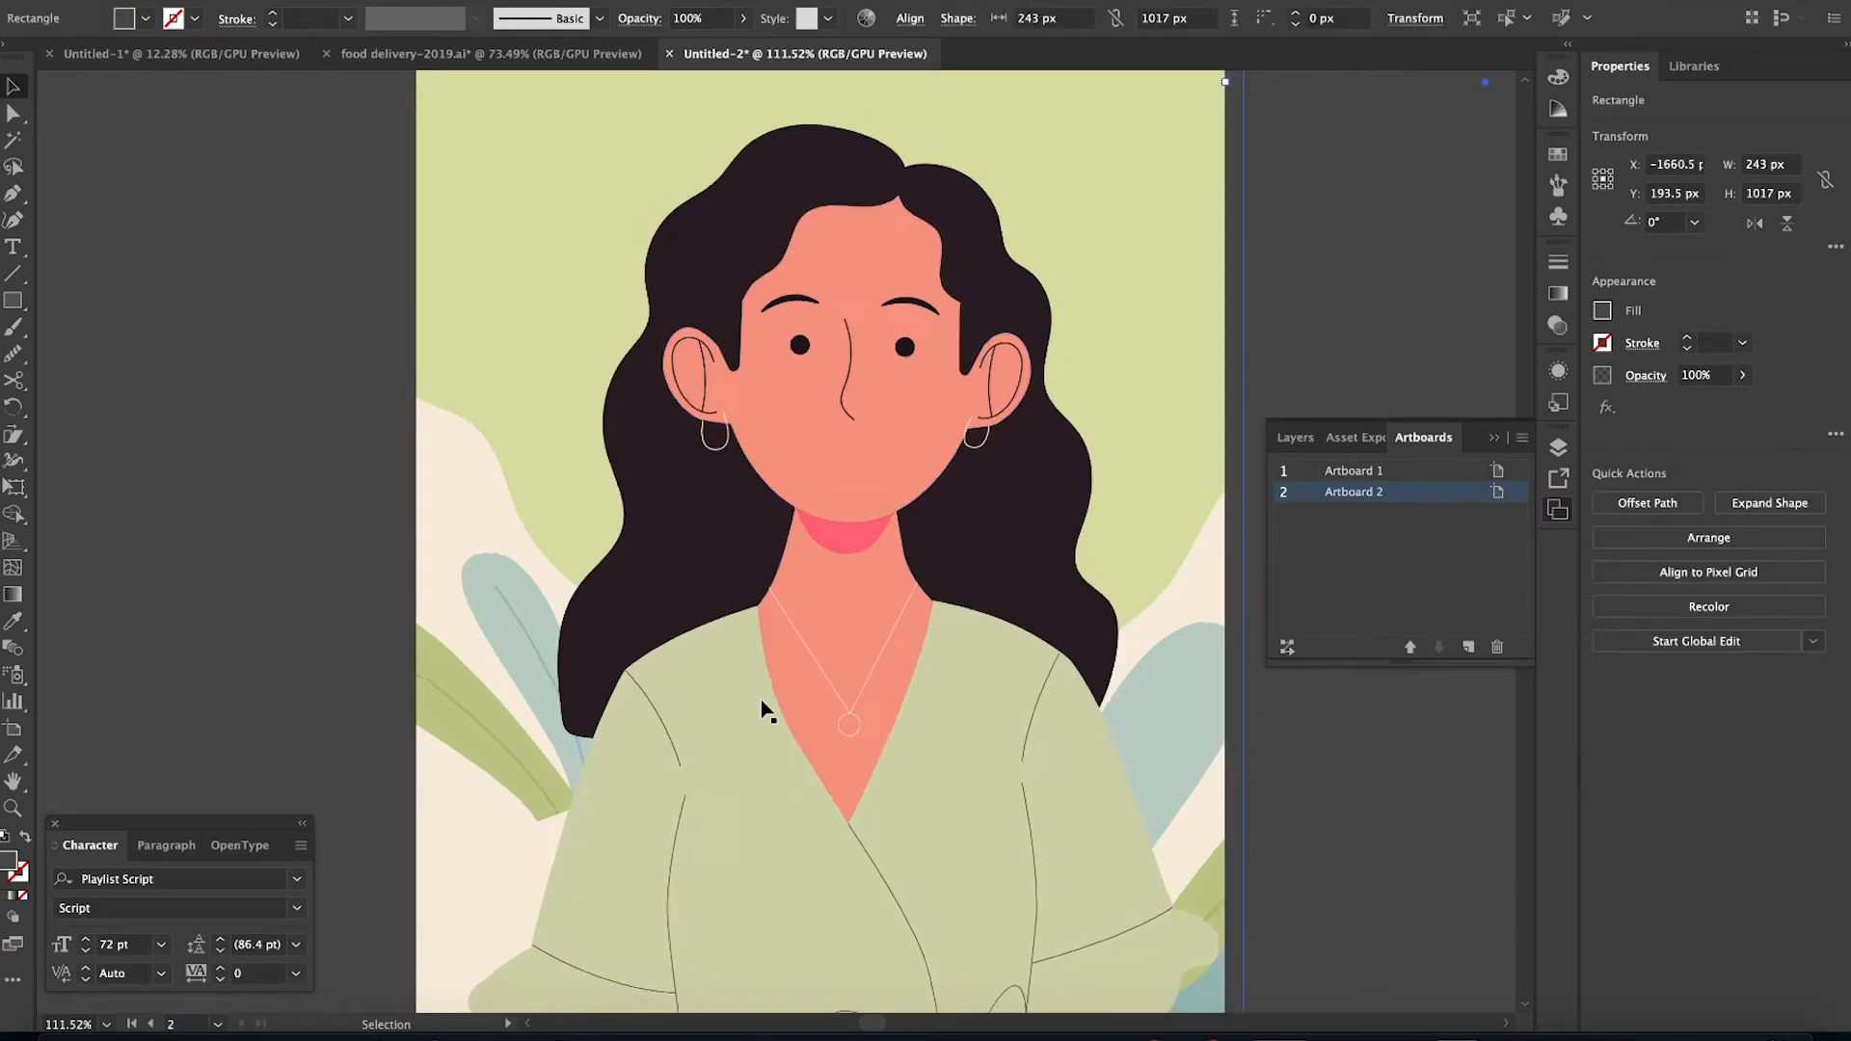
{"action": "scroll", "coordinate": [711, 393], "scroll_direction": "up", "scroll_amount": 2}
{"action": "left_click", "coordinate": [583, 228]}
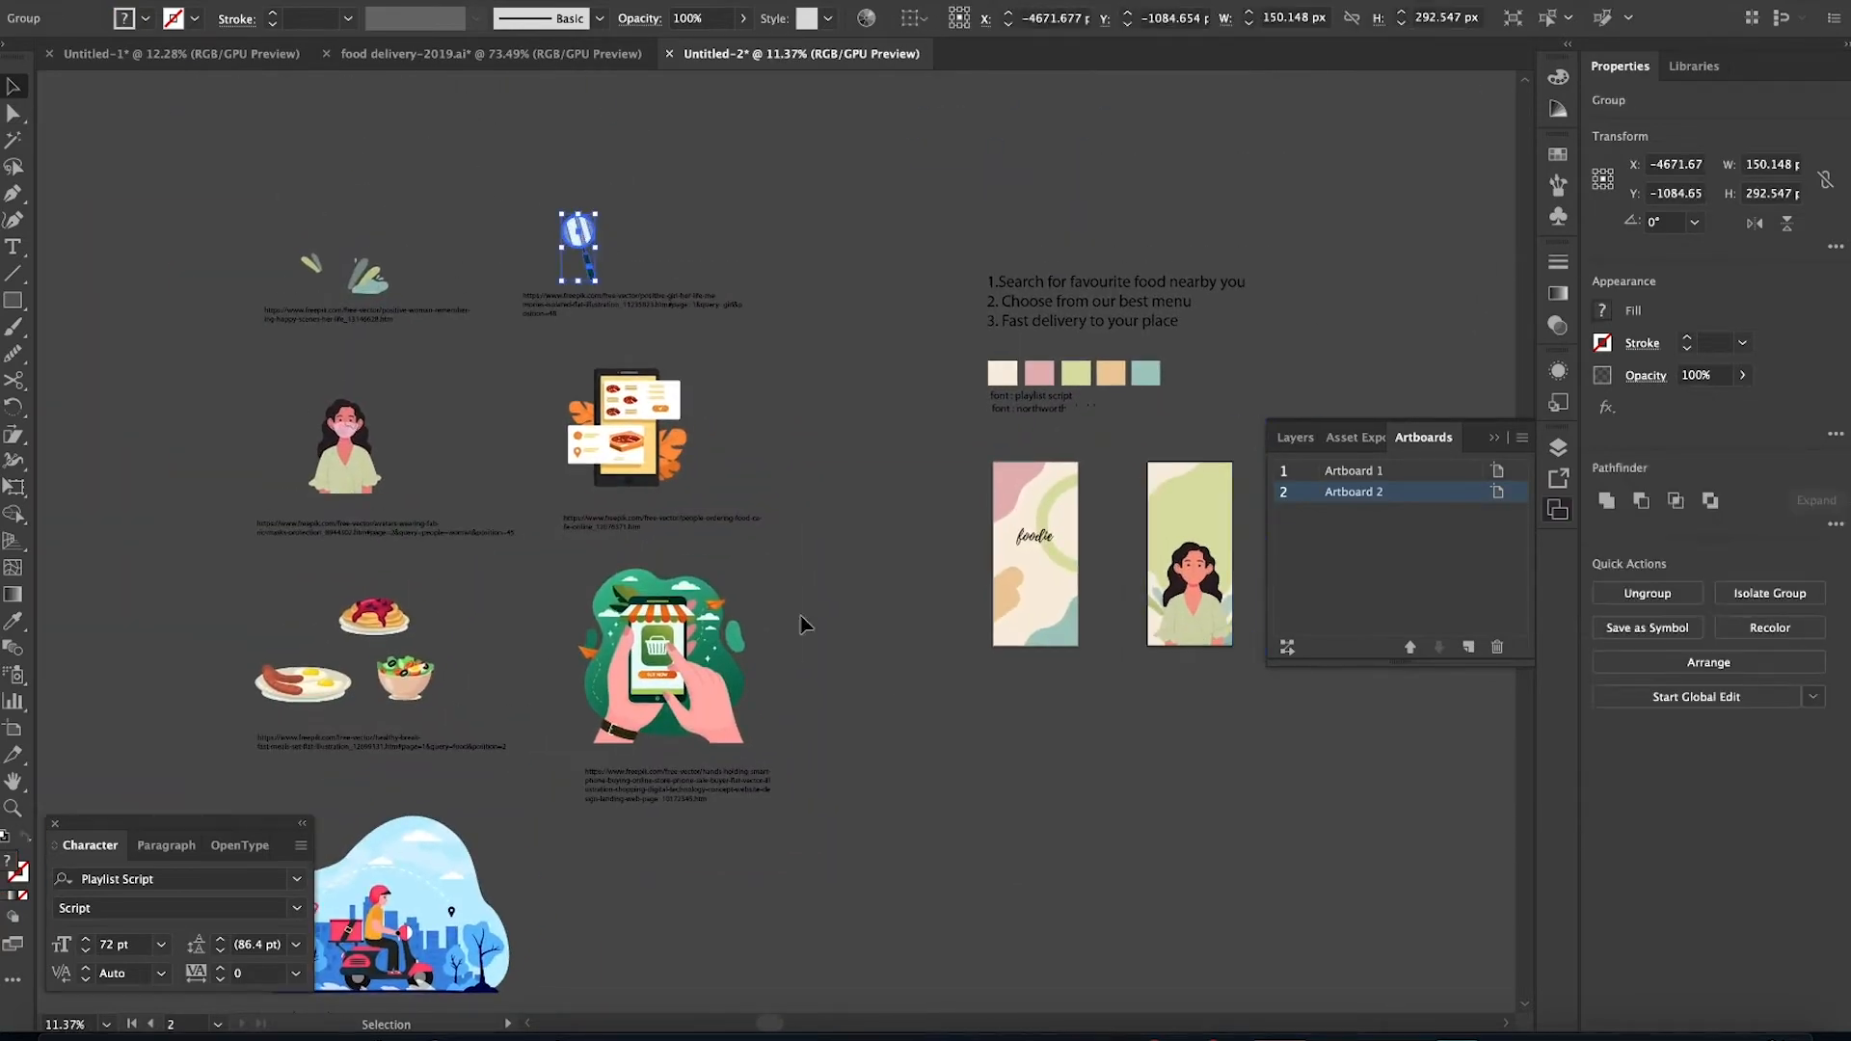
{"action": "scroll", "coordinate": [877, 684], "scroll_direction": "up", "scroll_amount": 8}
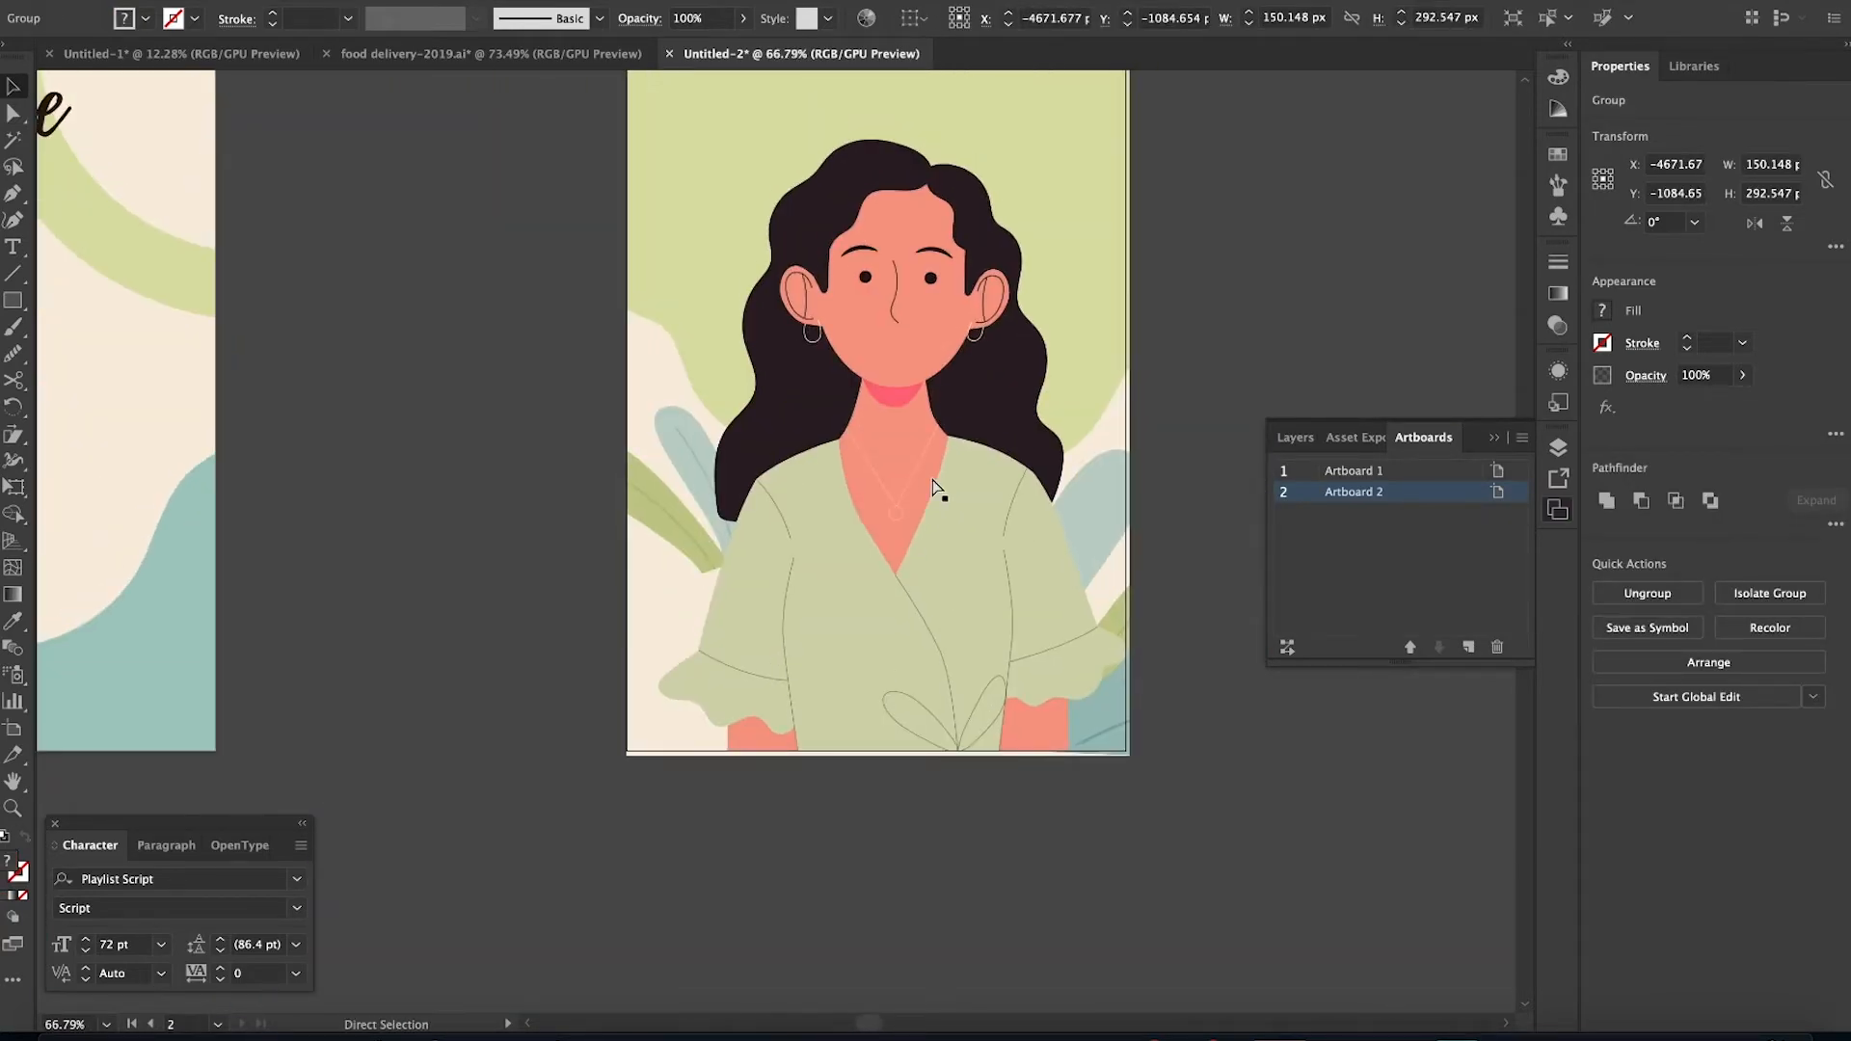
{"action": "key", "text": "super+v"}
{"action": "left_click_drag", "start_coordinate": [836, 618], "coordinate": [861, 541]}
{"action": "left_click_drag", "start_coordinate": [902, 276], "coordinate": [807, 412]}
{"action": "left_click_drag", "start_coordinate": [748, 536], "coordinate": [797, 442]}
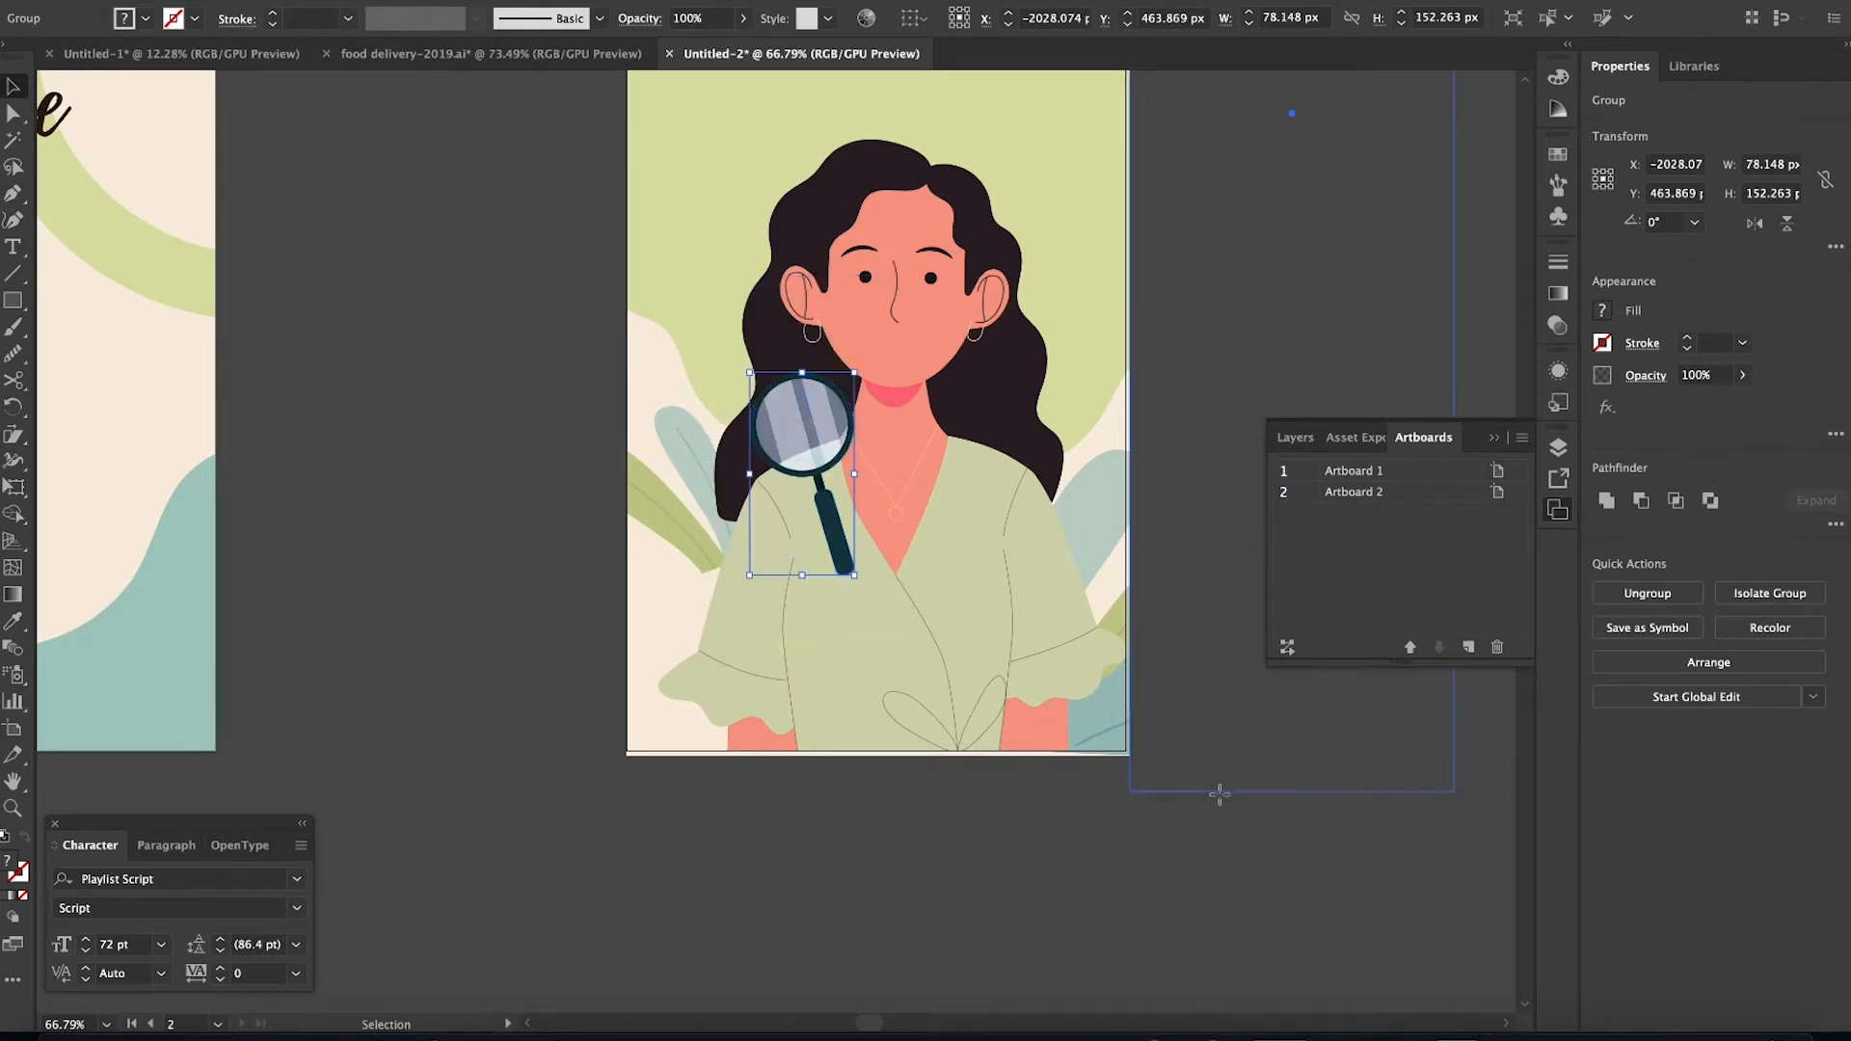
Paste the bent forearms and hands in front of the blouse, with one hand gripping the magnifying glass handle
{"action": "left_click", "coordinate": [1219, 787]}
{"action": "scroll", "coordinate": [1218, 787], "scroll_direction": "up", "scroll_amount": 3}
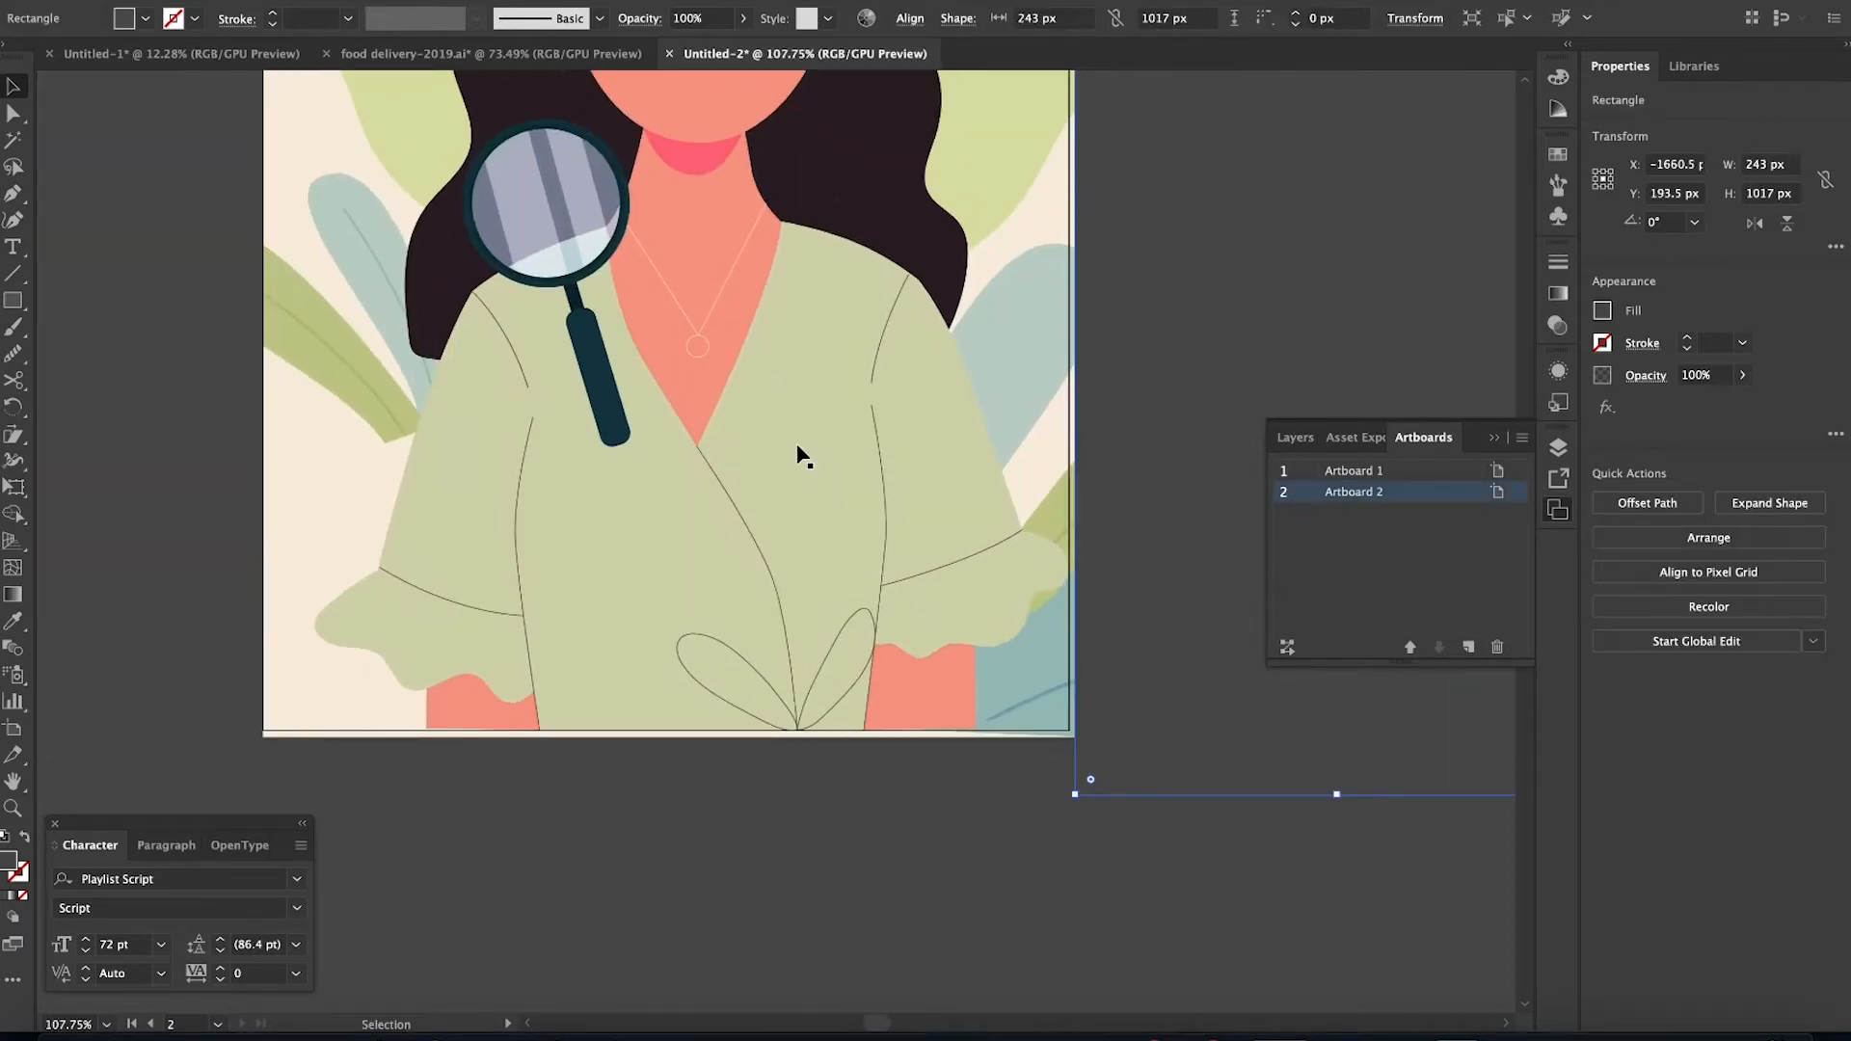
{"action": "key", "text": "super+f"}
{"action": "left_click", "coordinate": [676, 788]}
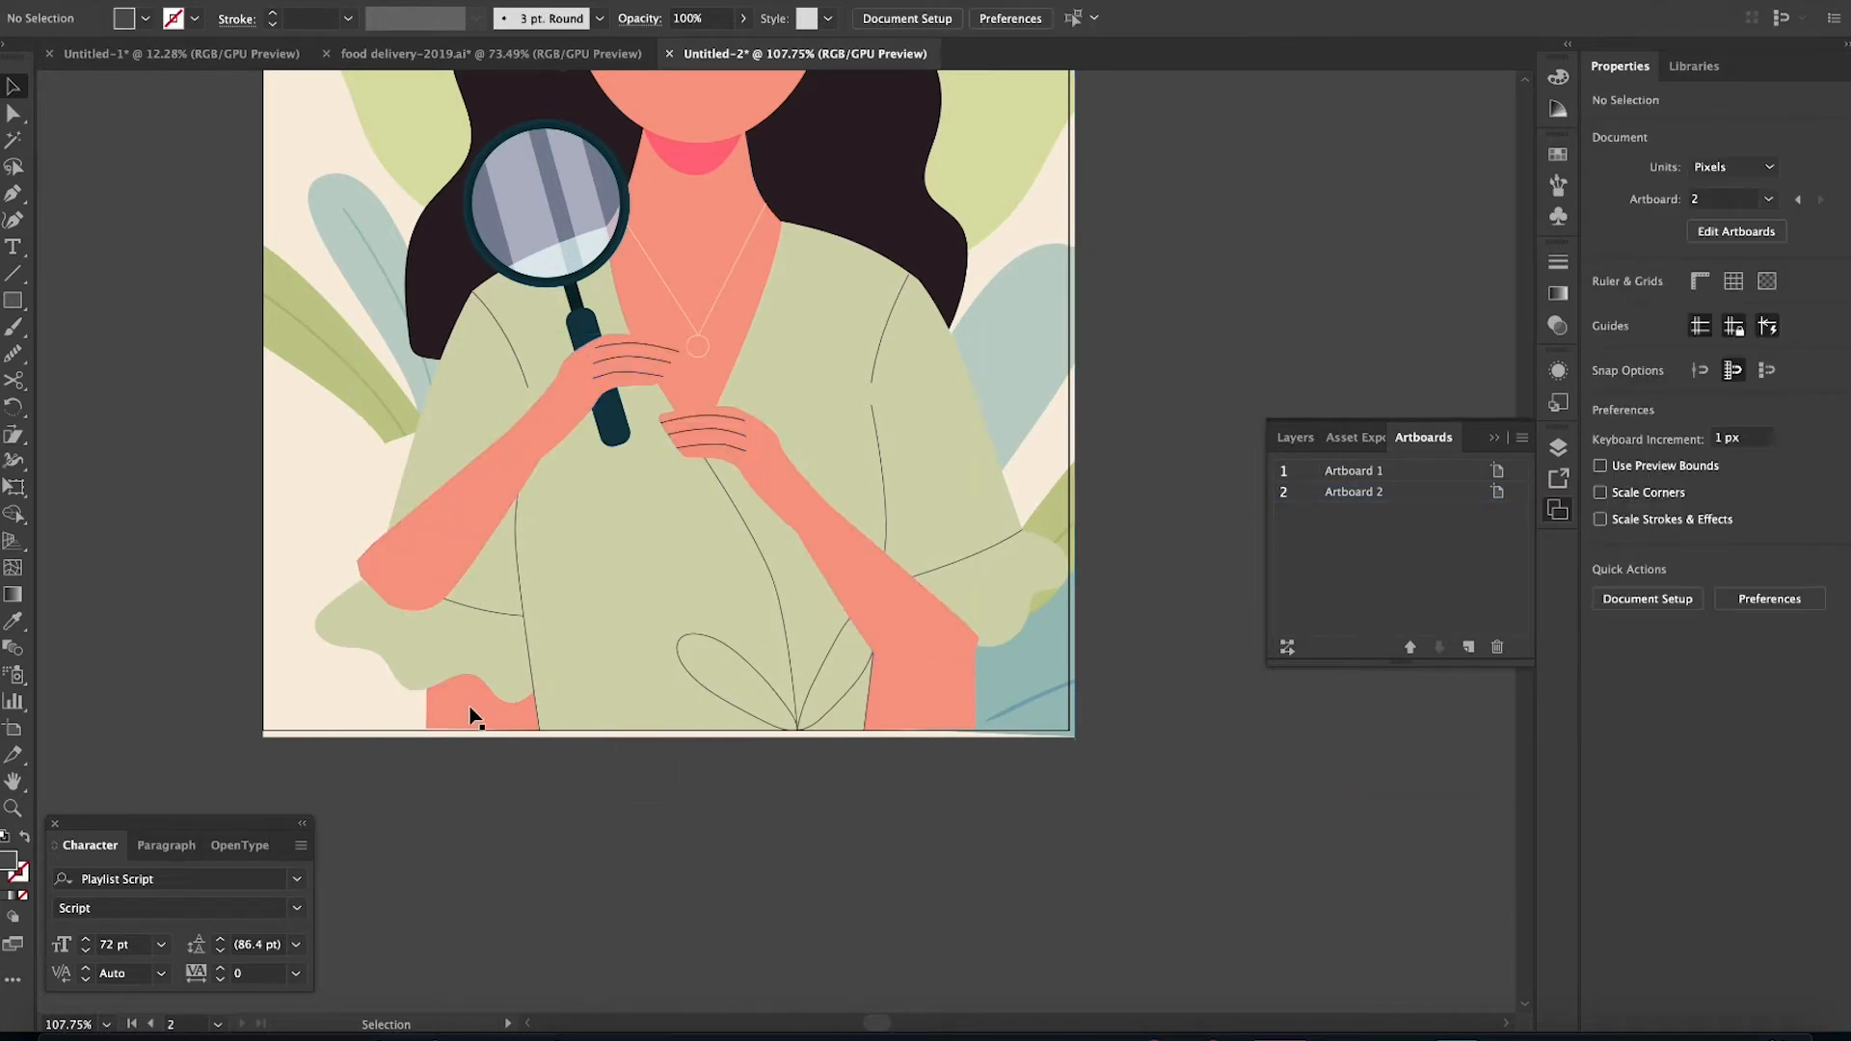
Delete the two leftover arm pieces showing below the blouse's ruffled sleeves
{"action": "left_click_drag", "start_coordinate": [471, 752], "coordinate": [653, 611]}
{"action": "scroll", "coordinate": [653, 611], "scroll_direction": "down", "scroll_amount": 6}
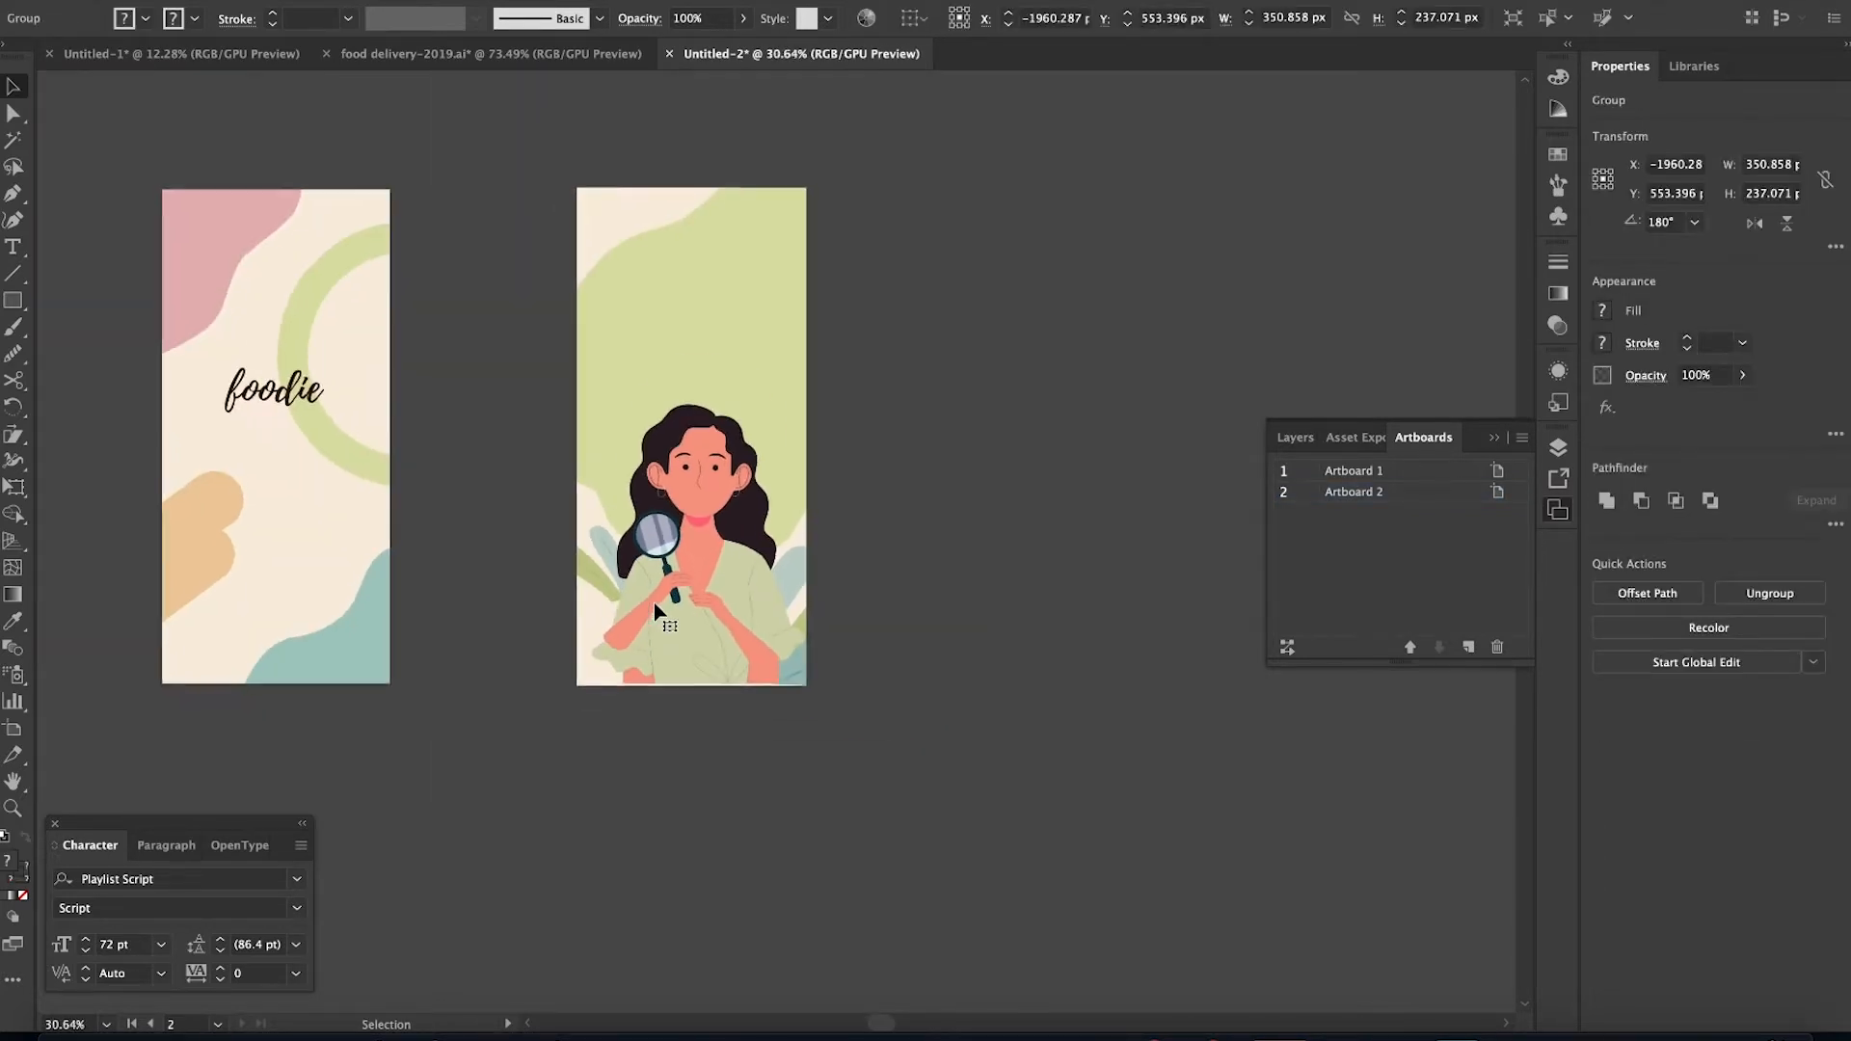
{"action": "scroll", "coordinate": [654, 610], "scroll_direction": "up", "scroll_amount": 5}
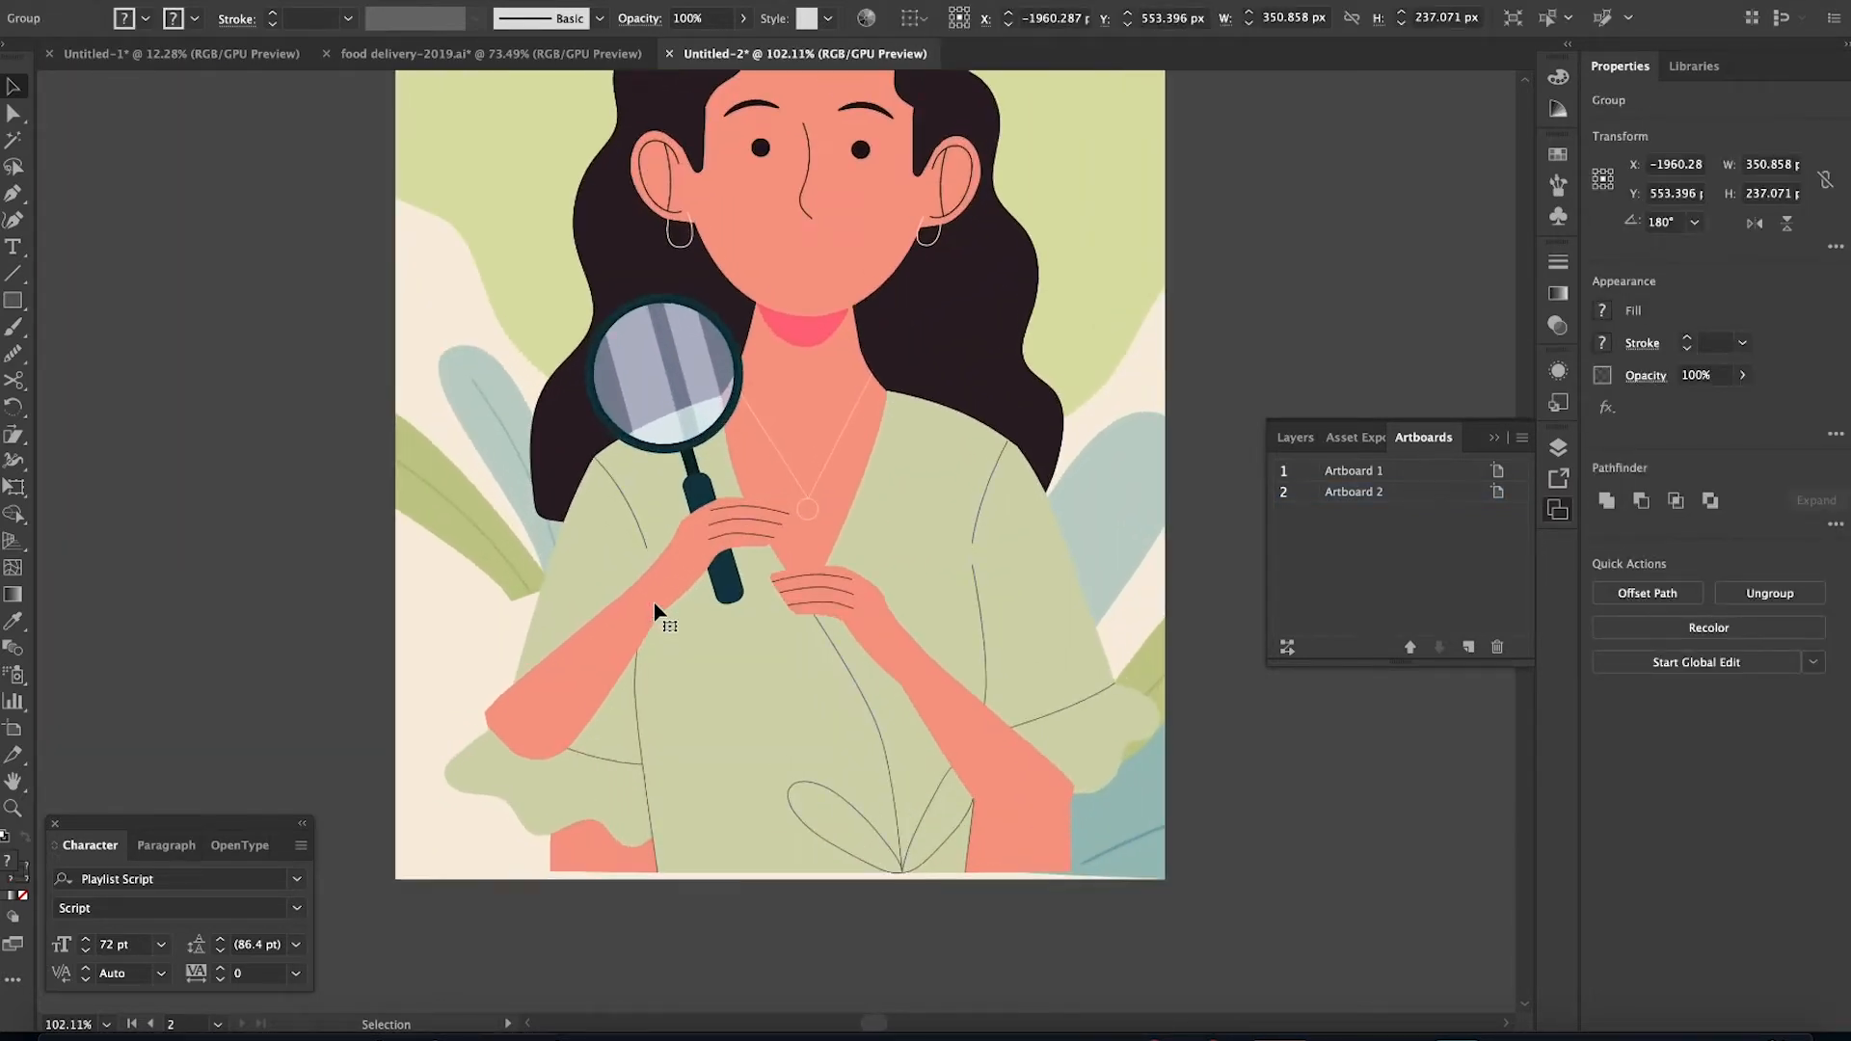
{"action": "left_click", "coordinate": [669, 928]}
{"action": "key", "text": "a"}
{"action": "left_click", "coordinate": [611, 865]}
{"action": "key", "text": "Delete"}
{"action": "left_click", "coordinate": [1022, 848]}
{"action": "key", "text": "Delete"}
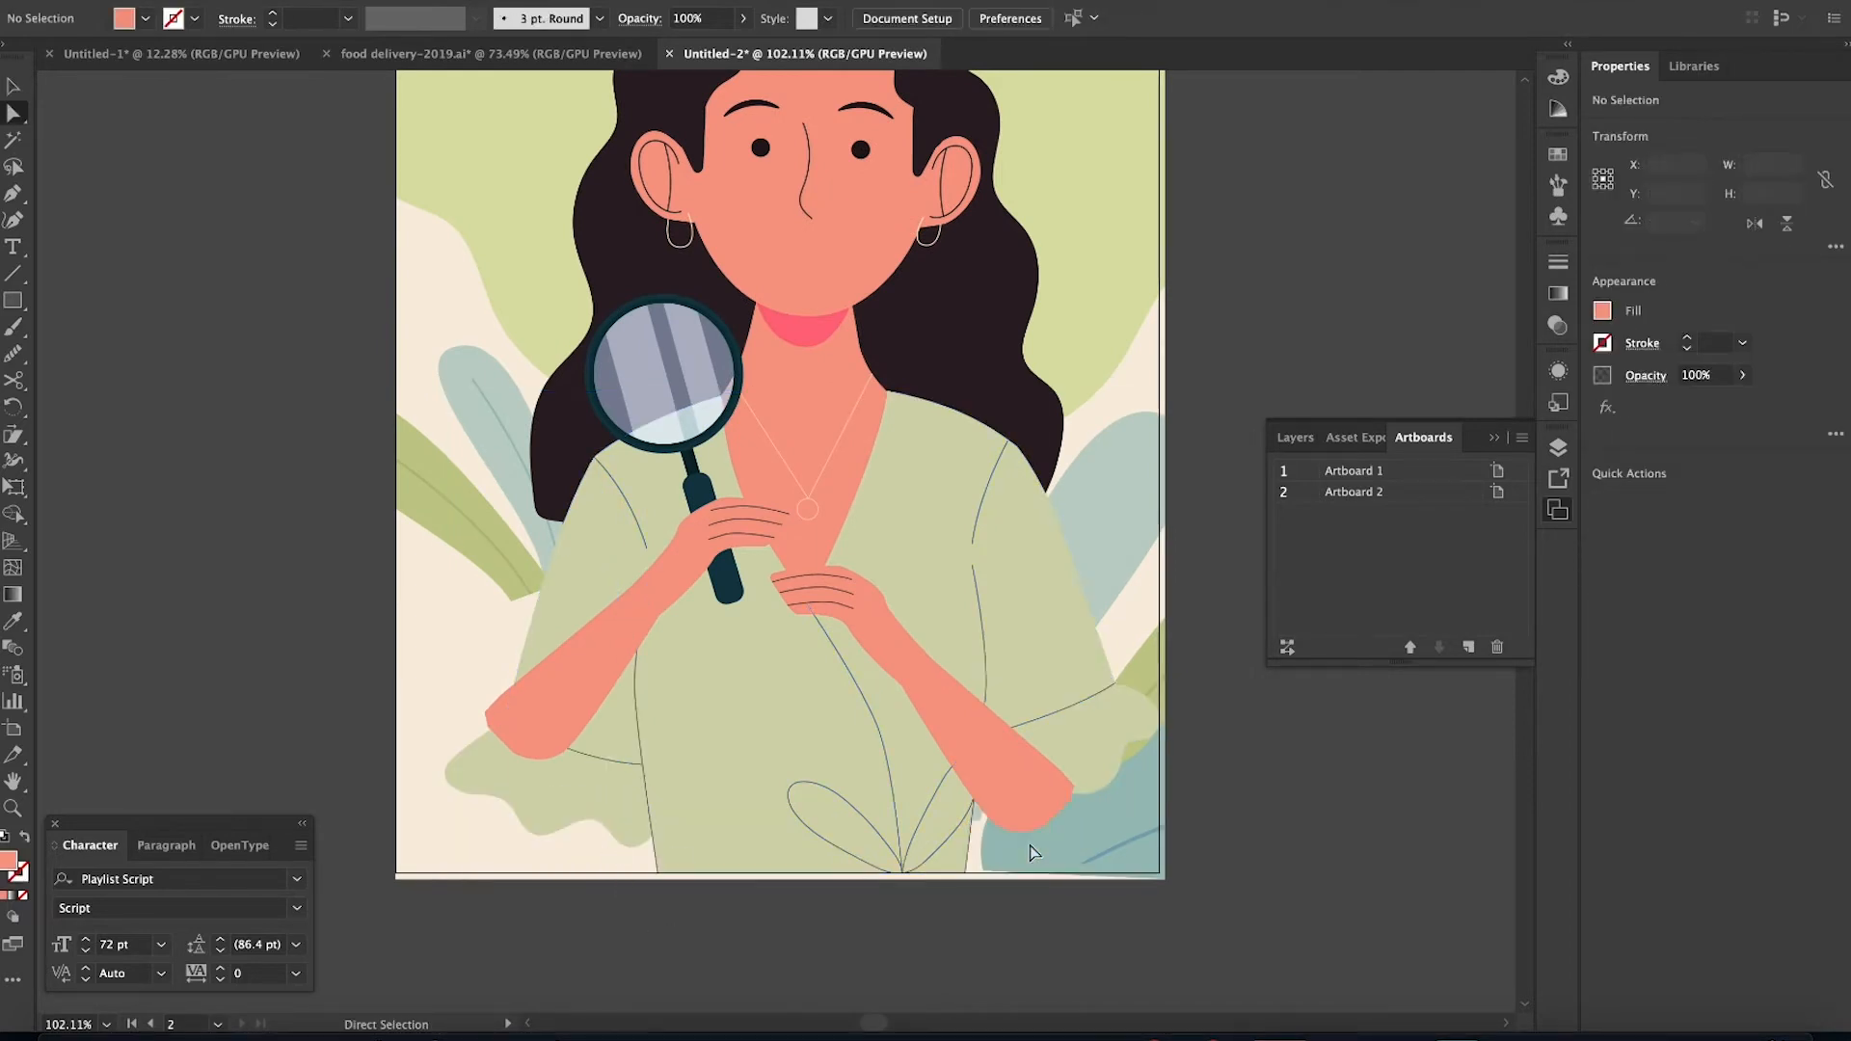
Shorten the left sleeve by raising its two lower corner points and move its ruffled cuff up to match
{"action": "scroll", "coordinate": [1033, 852], "scroll_direction": "up", "scroll_amount": 3}
{"action": "left_click", "coordinate": [430, 603]}
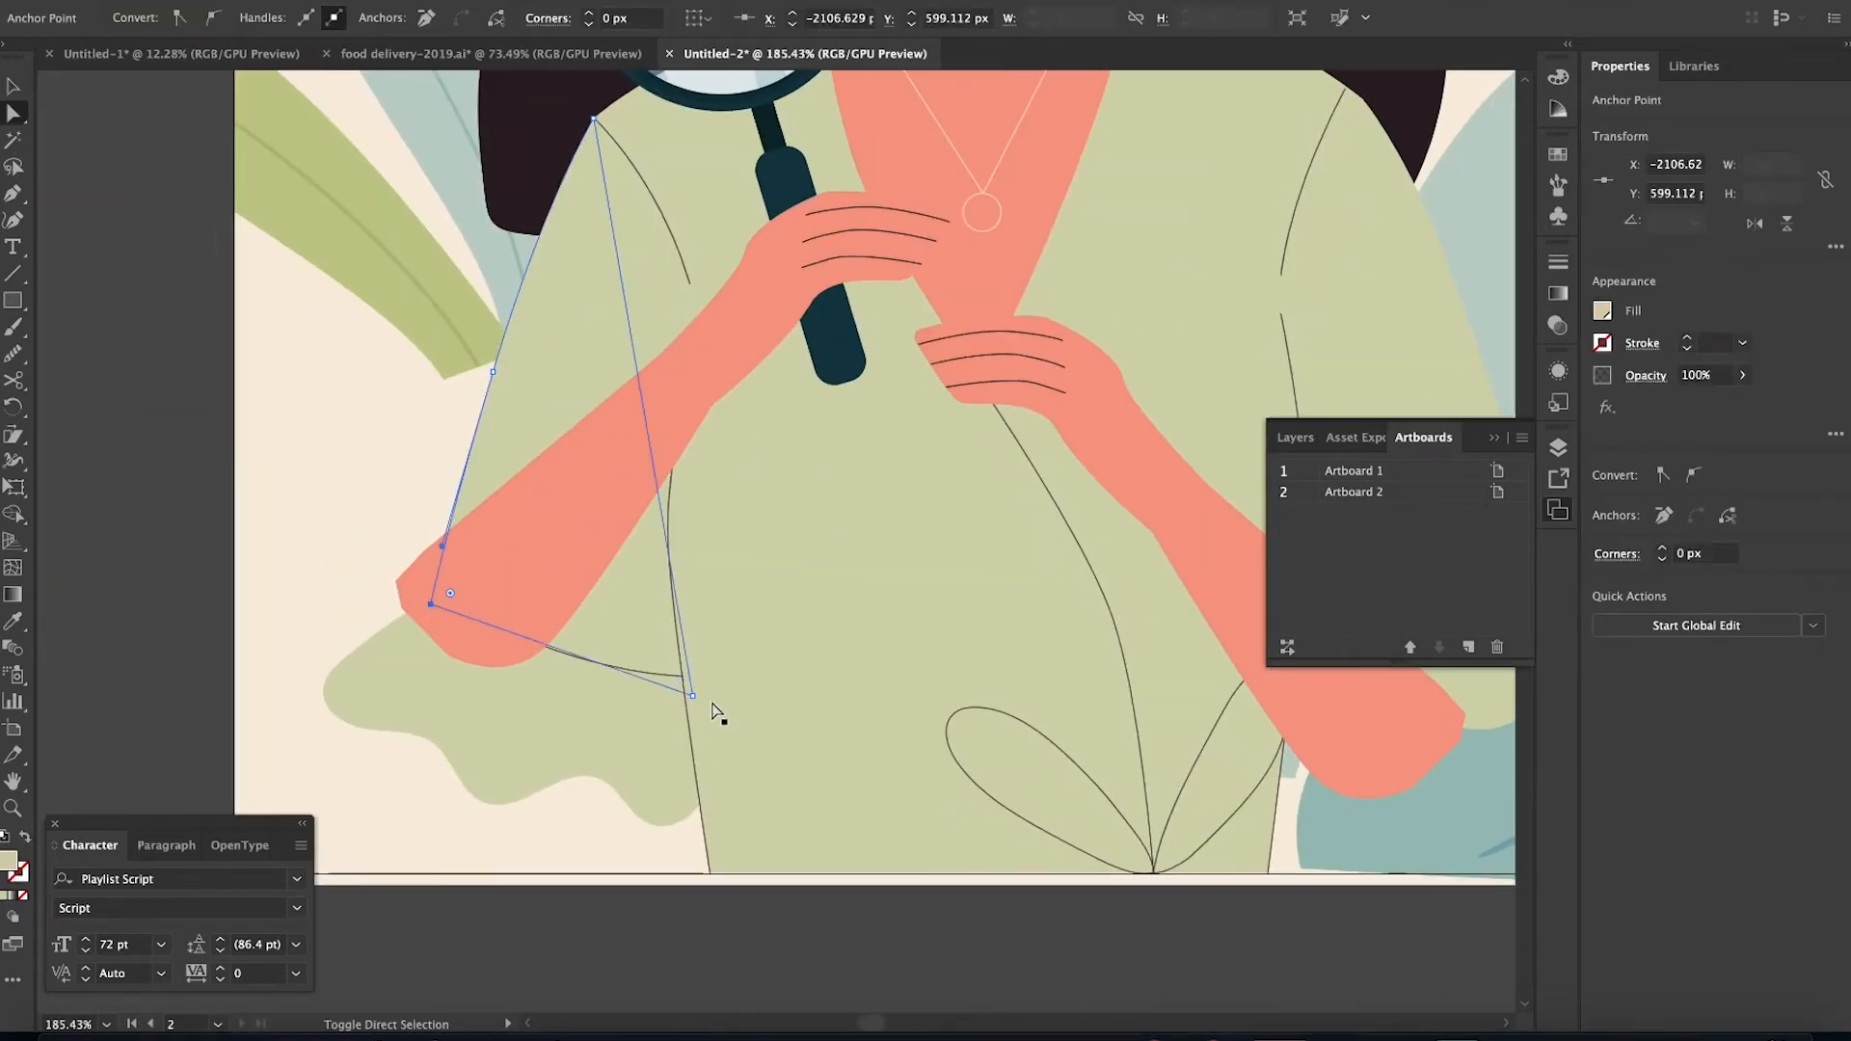
{"action": "left_click_drag", "start_coordinate": [692, 594], "coordinate": [699, 585]}
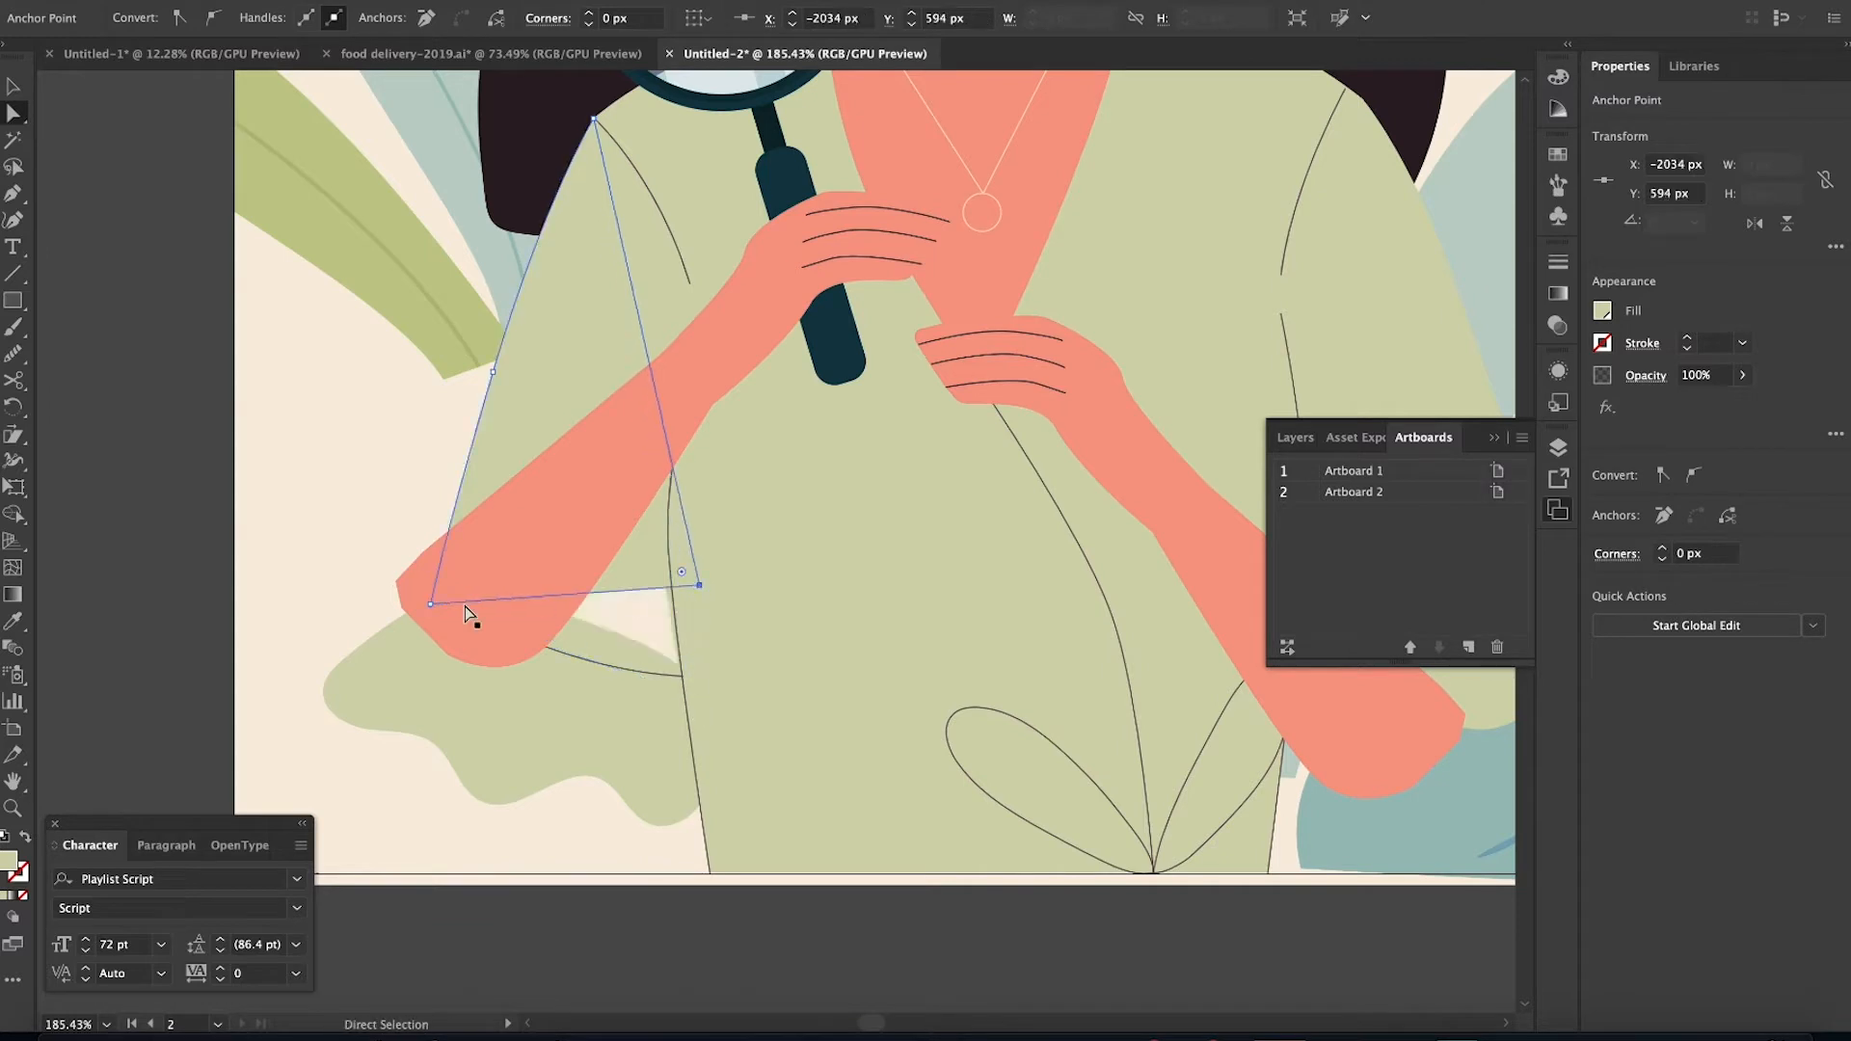
{"action": "left_click", "coordinate": [610, 651]}
{"action": "left_click_drag", "start_coordinate": [610, 651], "coordinate": [621, 571]}
Isolate the left cuff's seam line inside the blouse group and move it up toward the shortened sleeve's hem
{"action": "left_click_drag", "start_coordinate": [606, 666], "coordinate": [623, 584]}
{"action": "key", "text": "super+z"}
{"action": "key", "text": "v"}
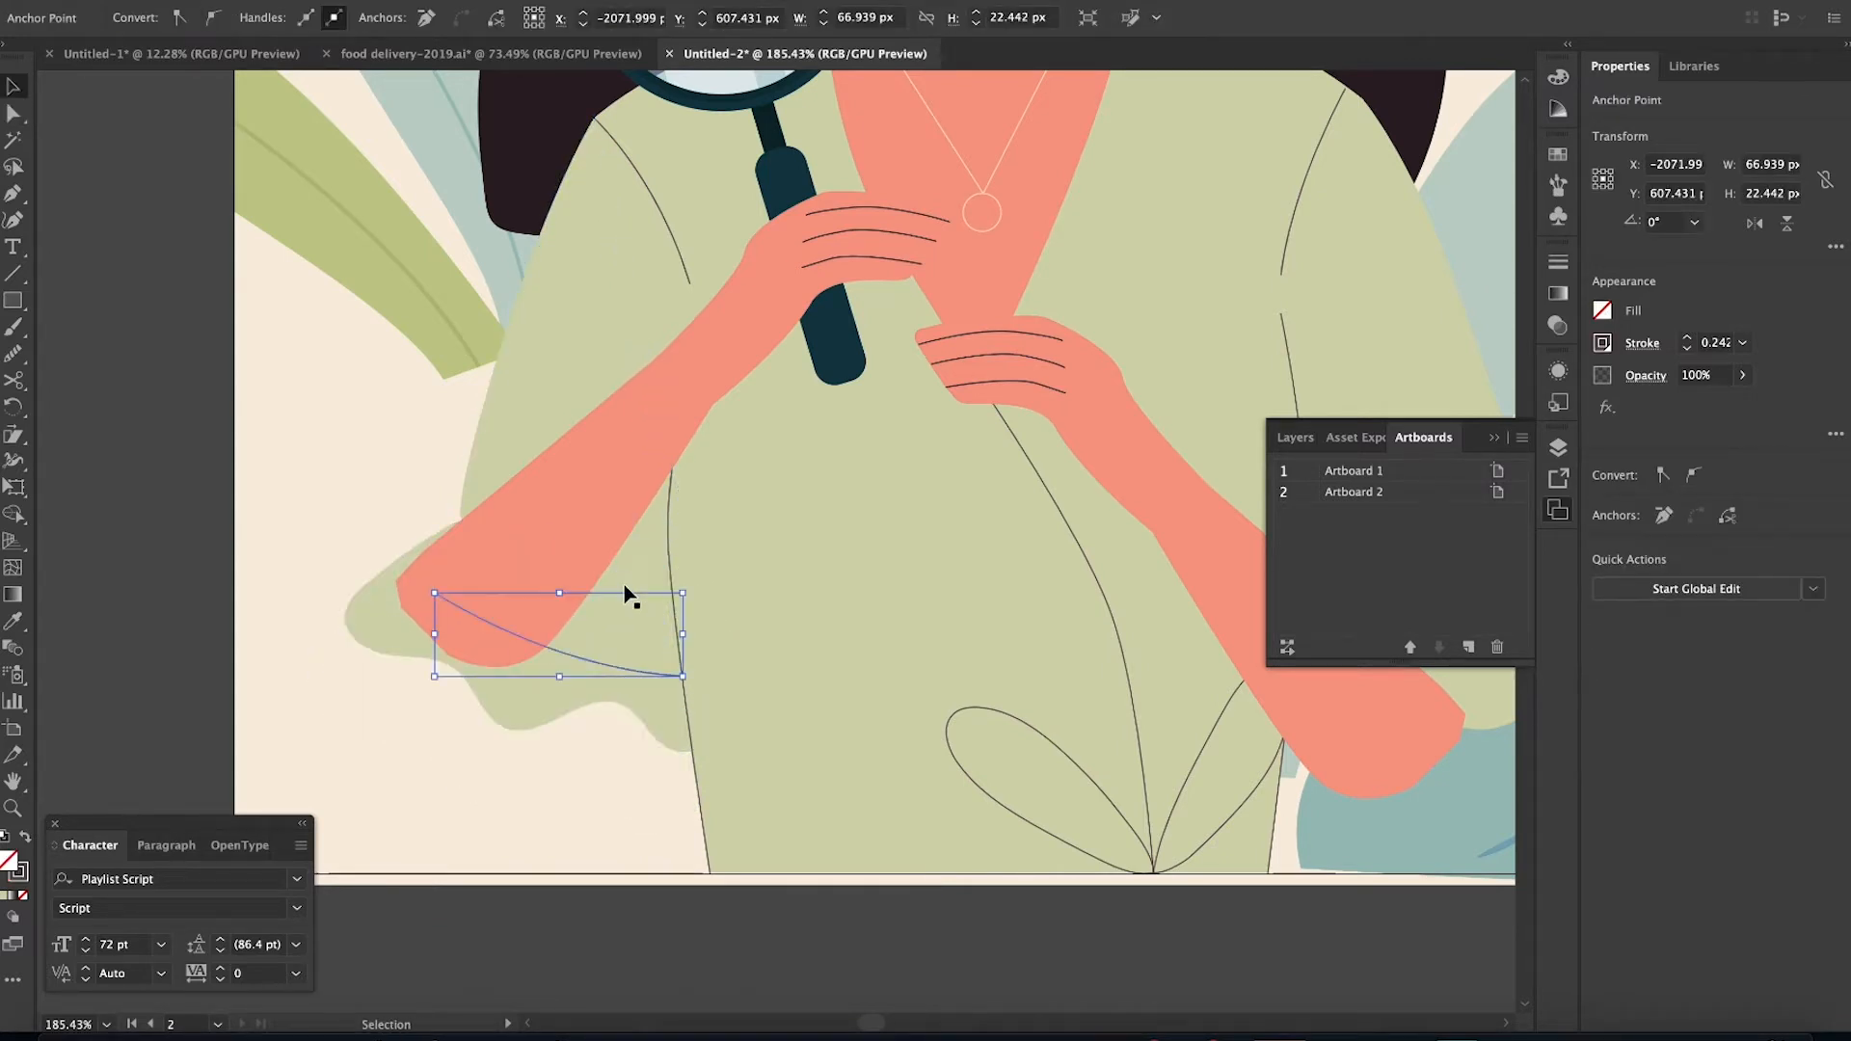
{"action": "left_click", "coordinate": [595, 609]}
{"action": "double_click", "coordinate": [604, 665]}
{"action": "double_click", "coordinate": [611, 667]}
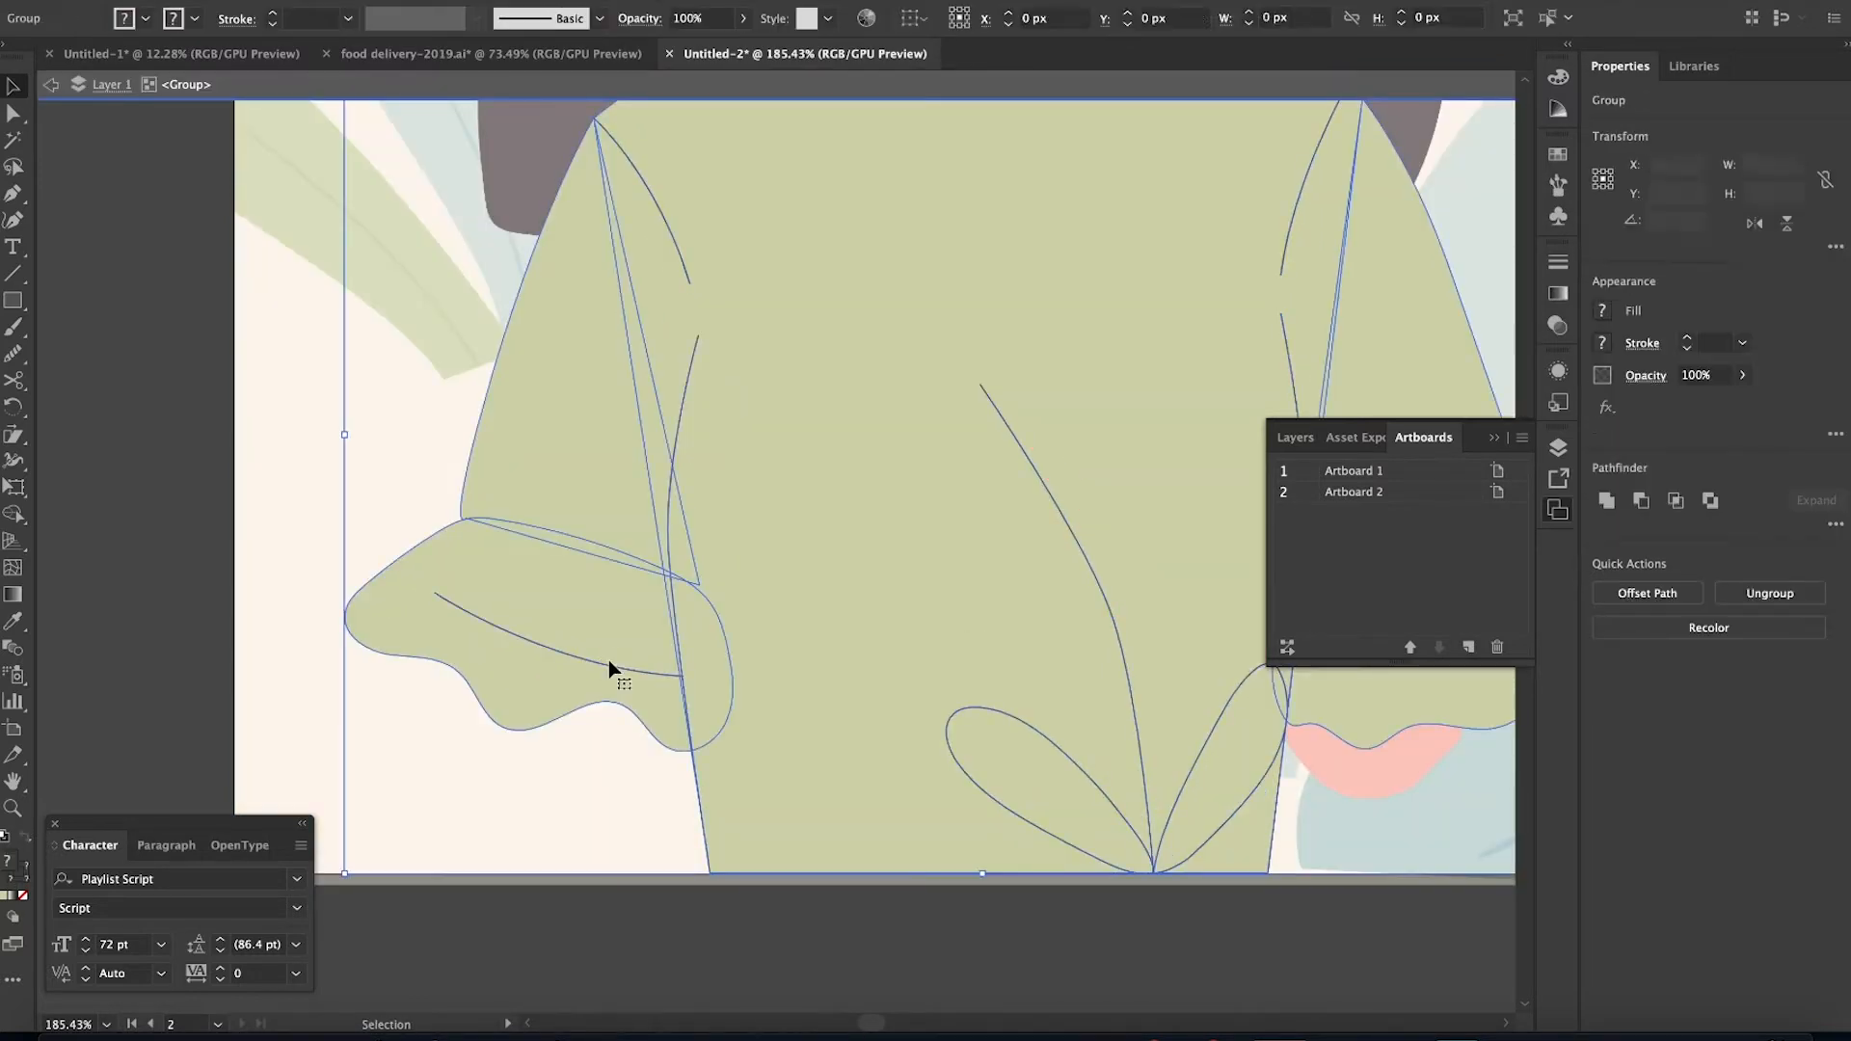
{"action": "left_click", "coordinate": [644, 672]}
{"action": "double_click", "coordinate": [647, 672]}
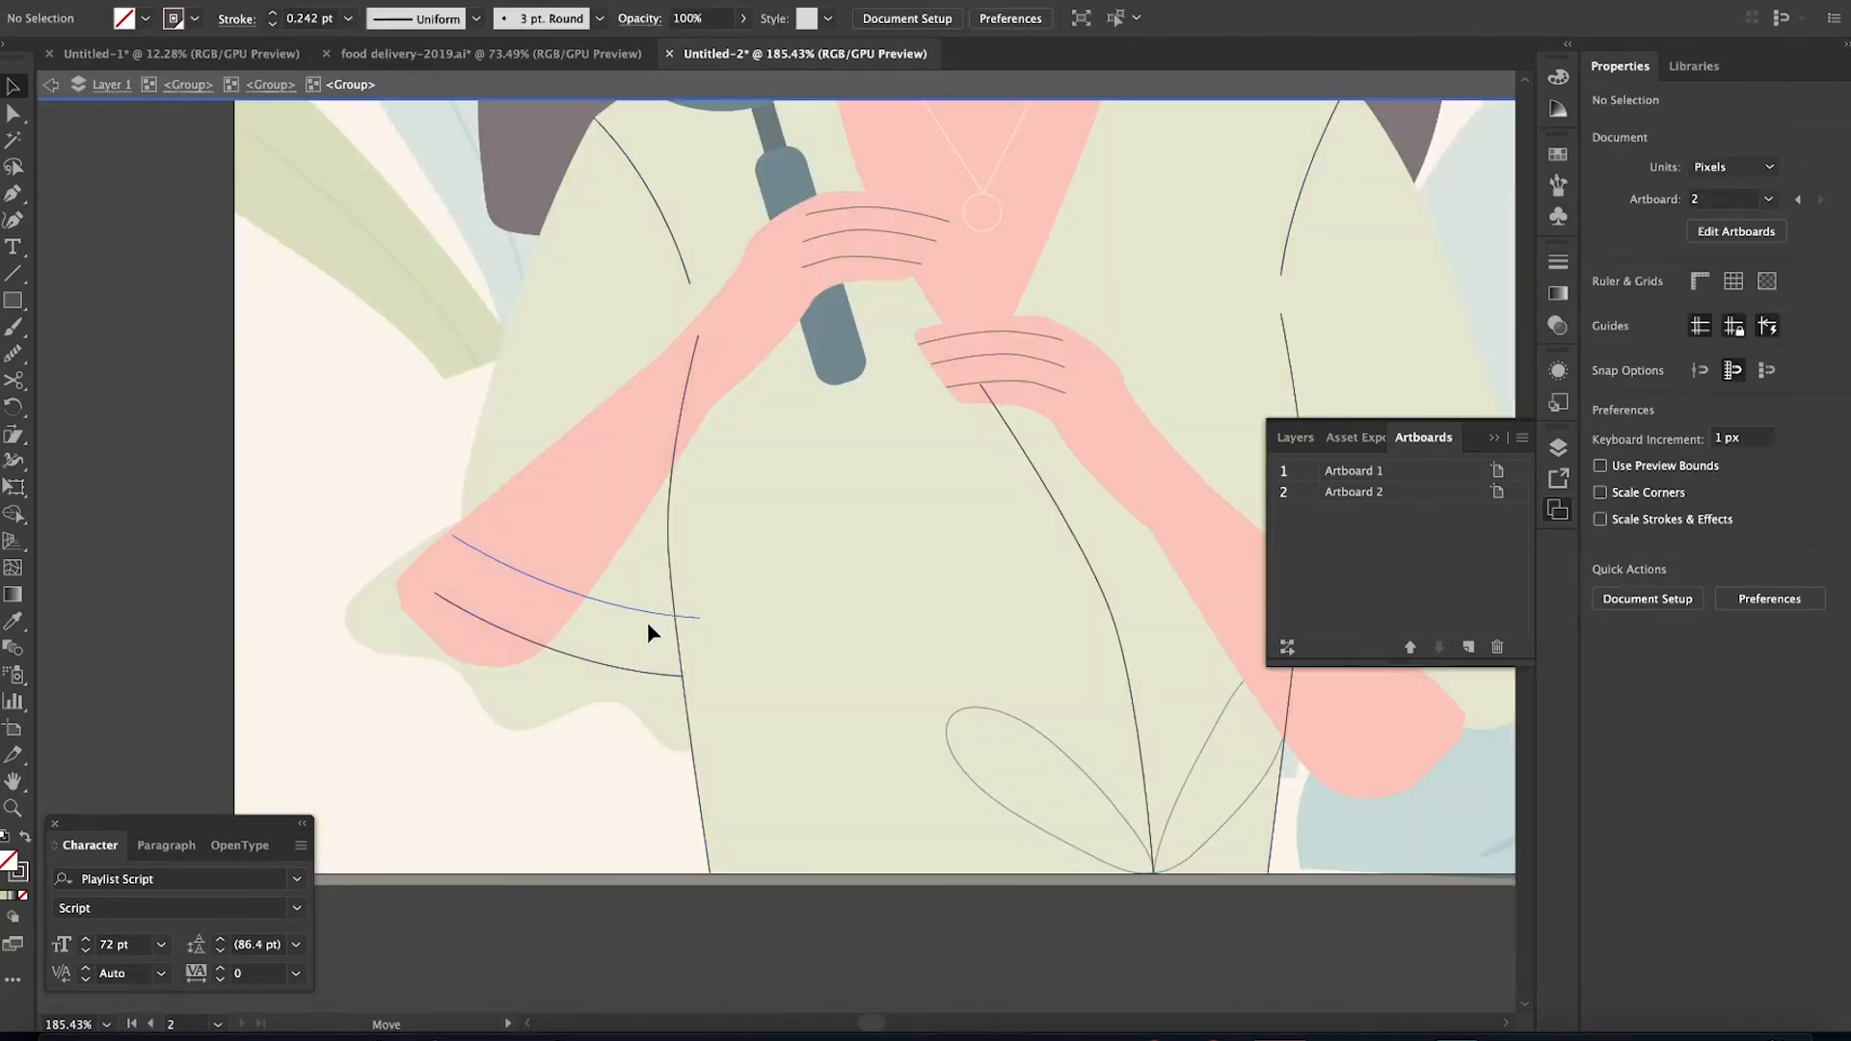
{"action": "left_click_drag", "start_coordinate": [650, 614], "coordinate": [654, 614]}
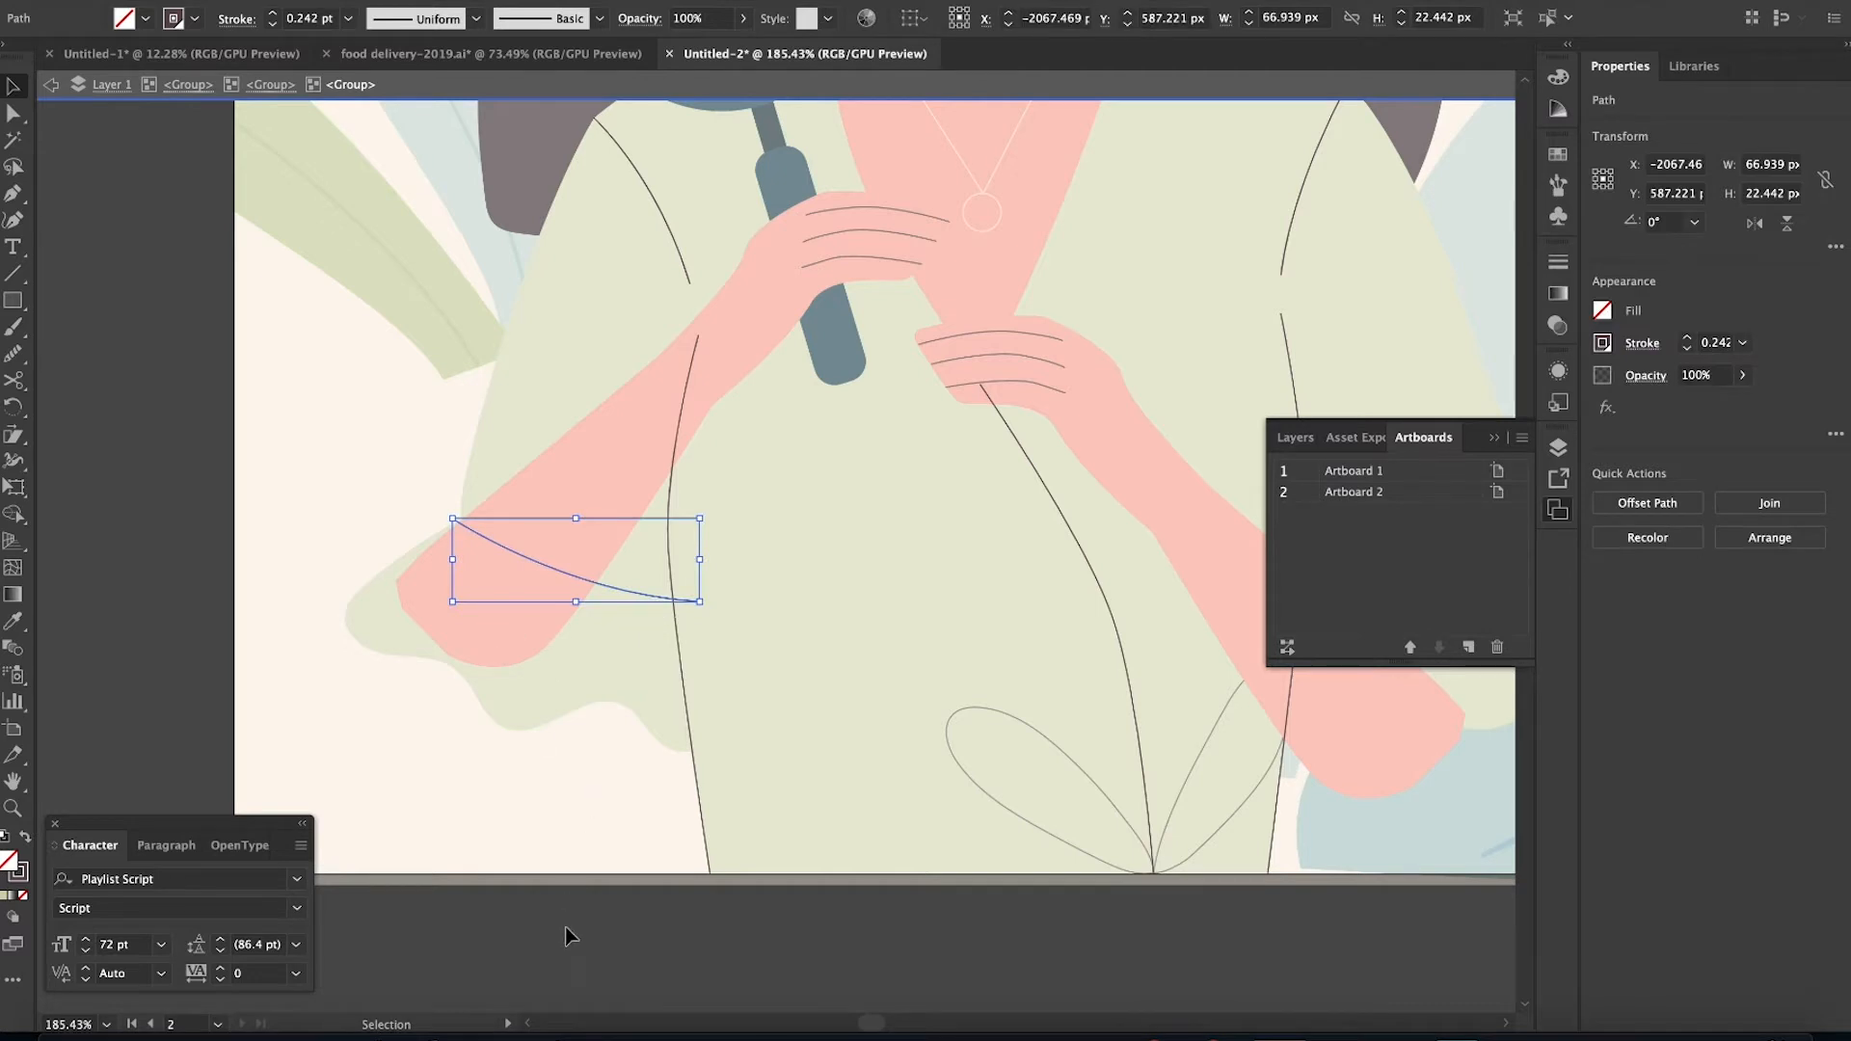
{"action": "double_click", "coordinate": [566, 932]}
Isolate the left ruffled cuff within the blouse group and move it further up the sleeve
{"action": "scroll", "coordinate": [566, 932], "scroll_direction": "down", "scroll_amount": 5}
{"action": "scroll", "coordinate": [569, 940], "scroll_direction": "up", "scroll_amount": 5}
{"action": "left_click", "coordinate": [573, 269]}
{"action": "key", "text": "a"}
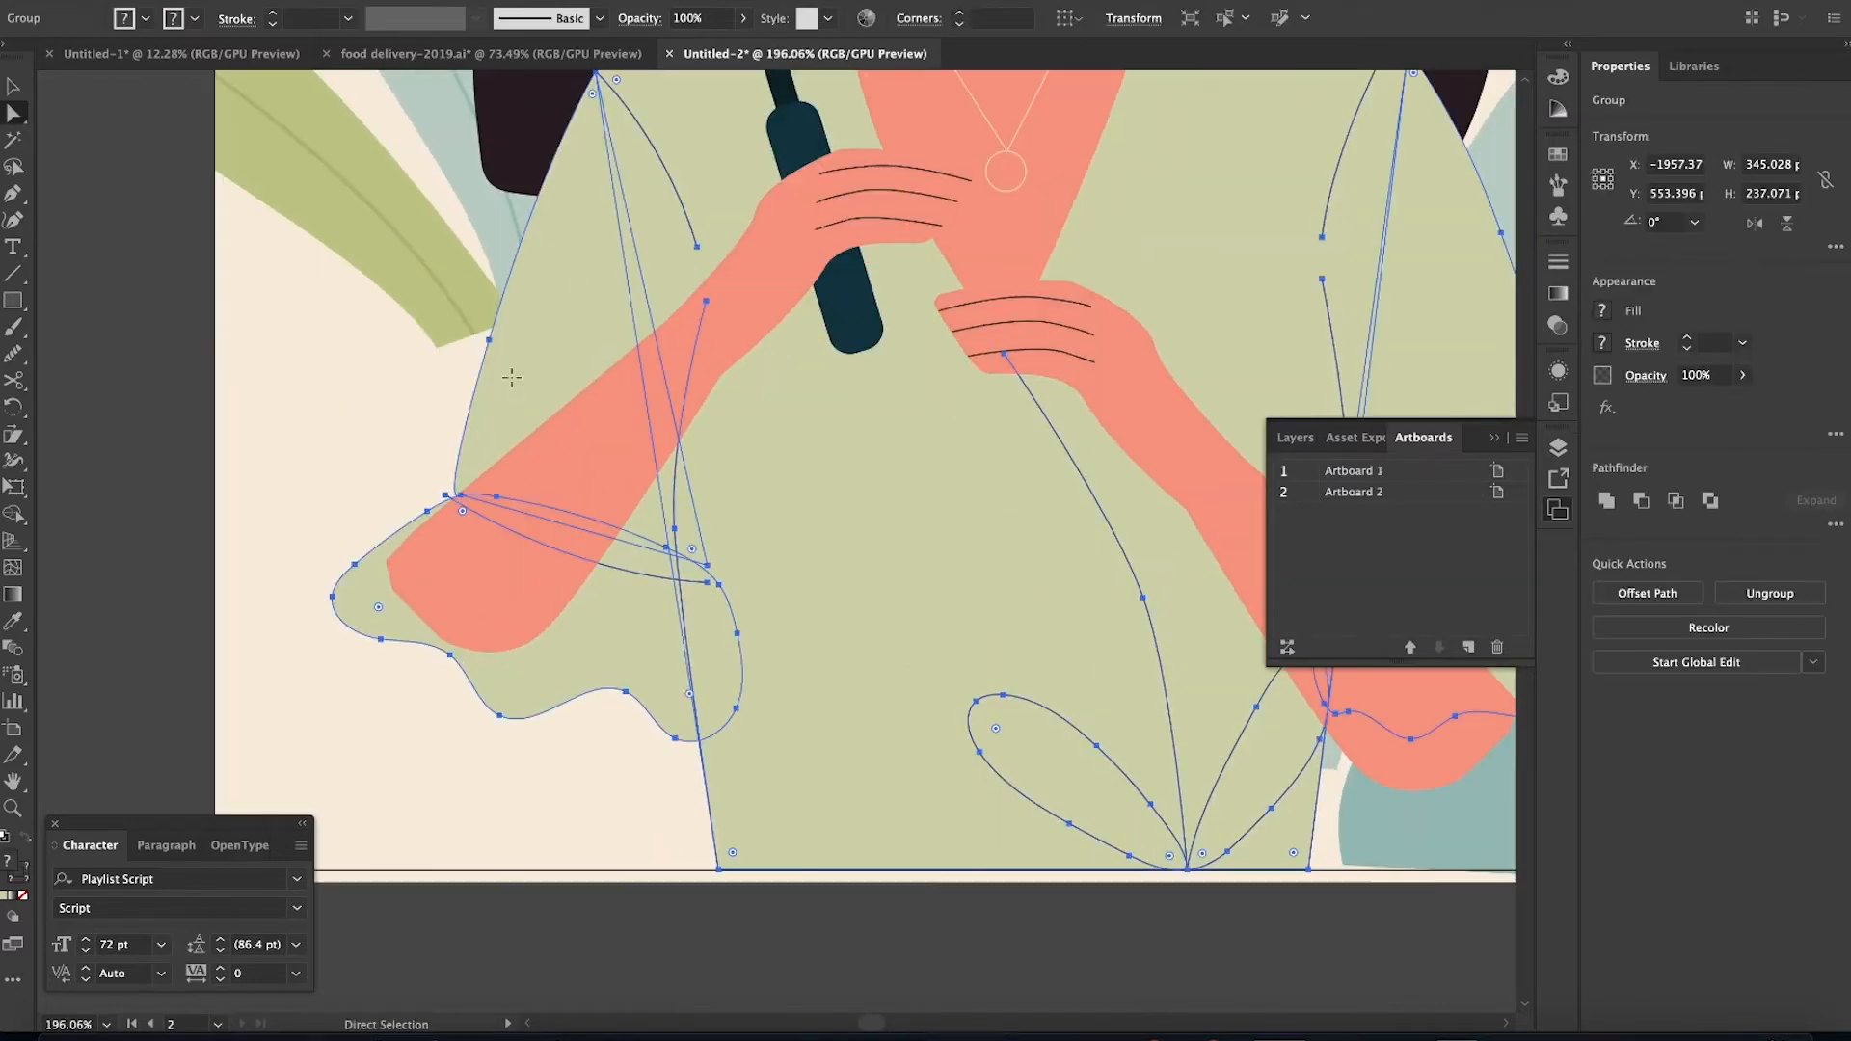
{"action": "key", "text": "v"}
{"action": "double_click", "coordinate": [609, 665]}
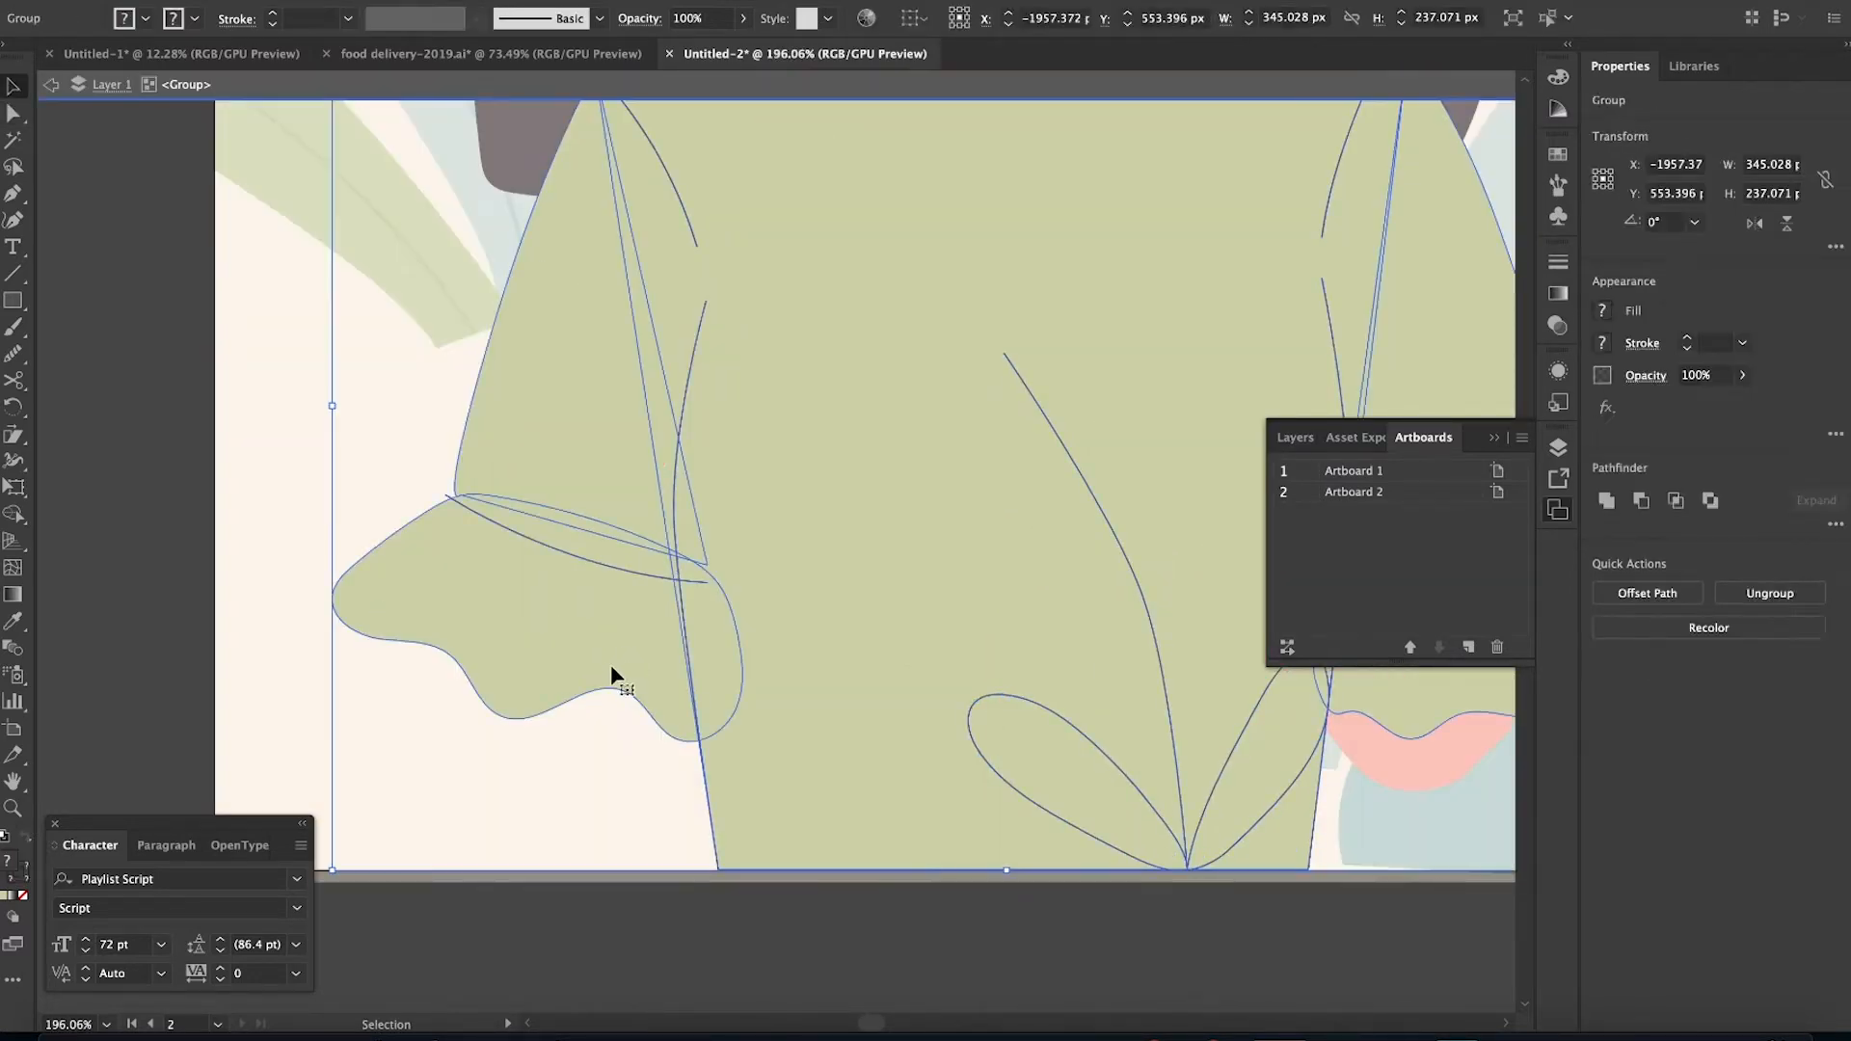
{"action": "double_click", "coordinate": [614, 654]}
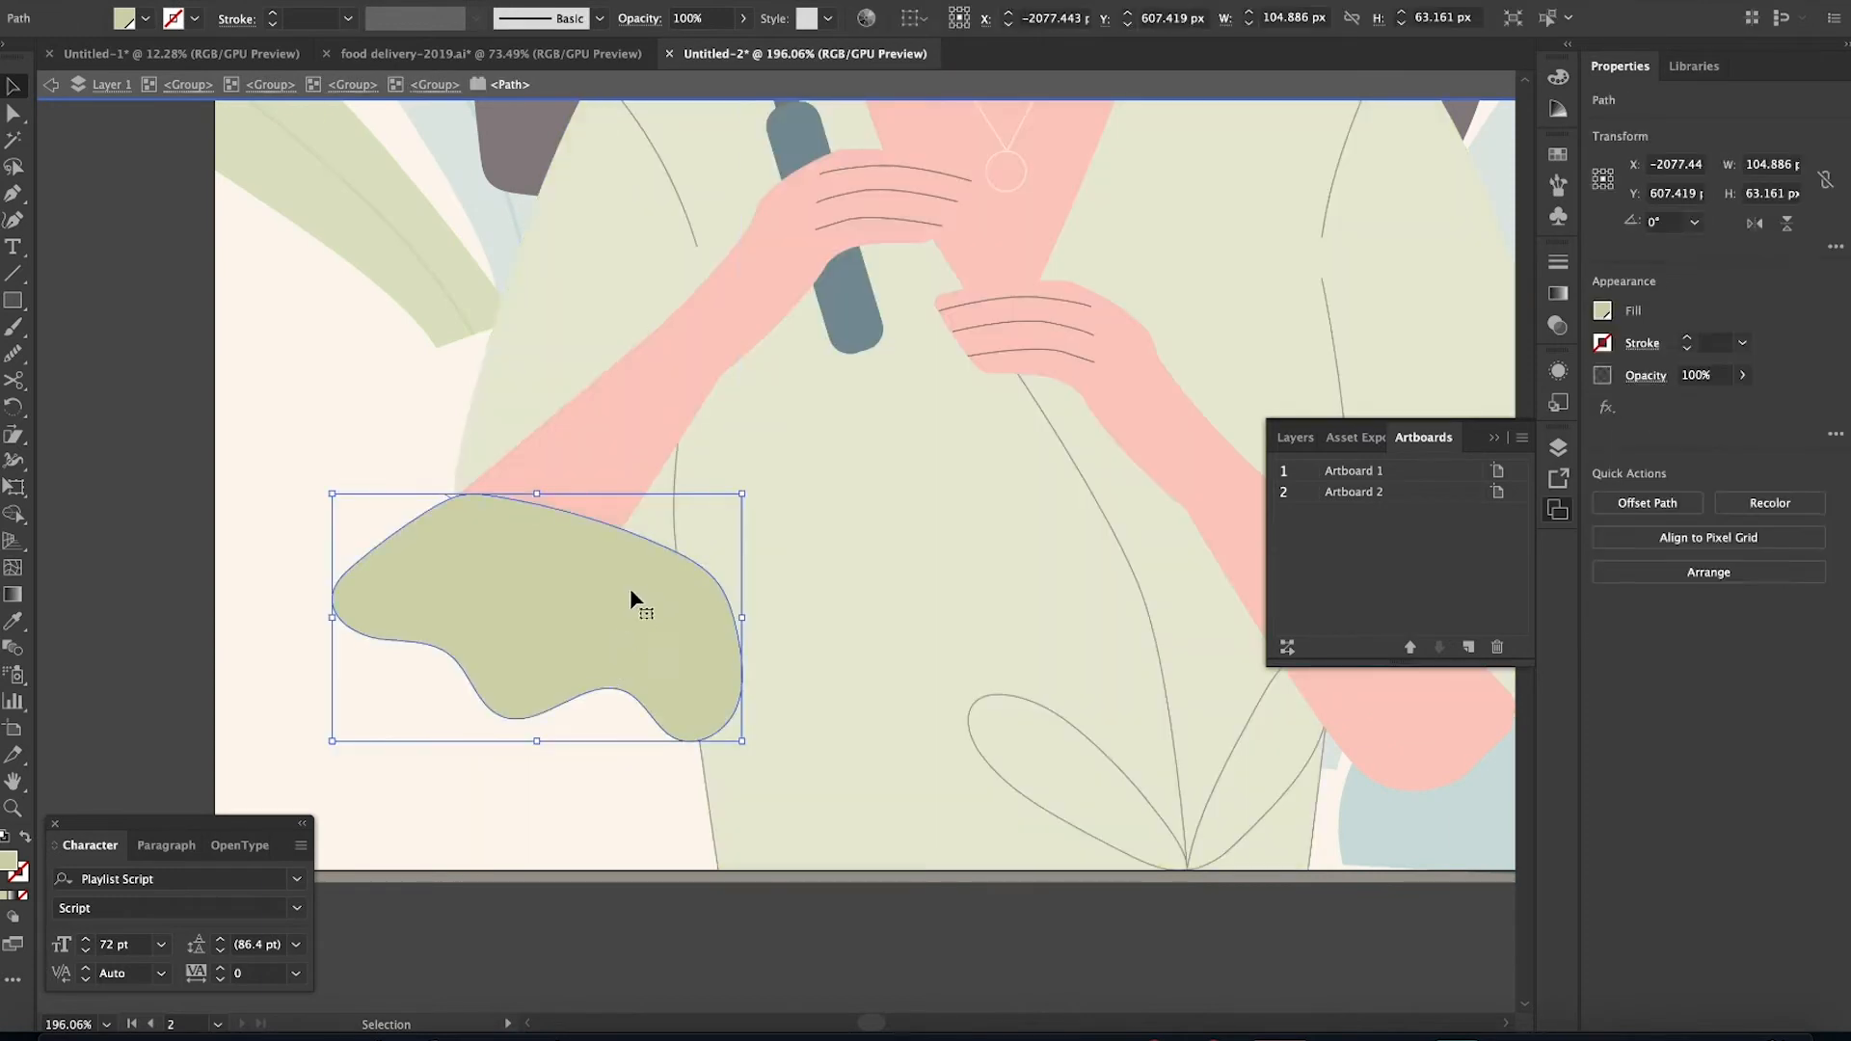
{"action": "double_click", "coordinate": [544, 918]}
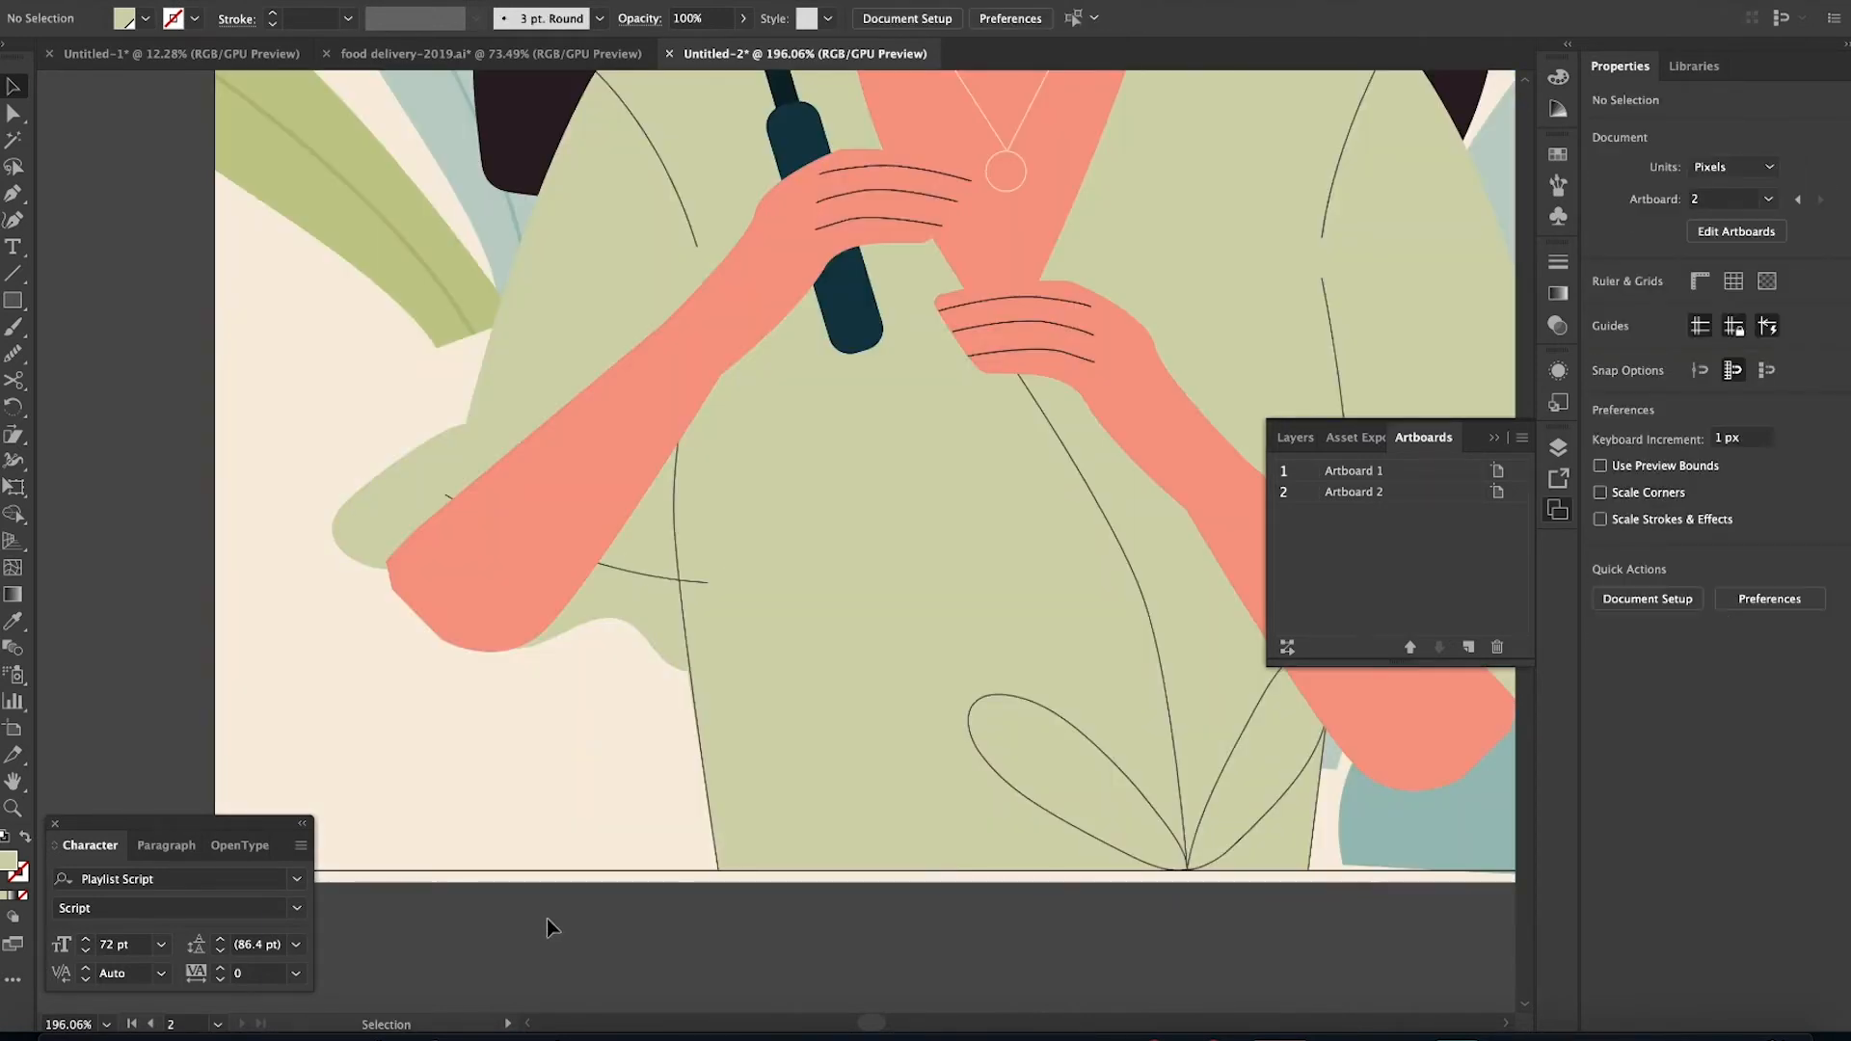
Raise the left seam line to the top of the cuff and shift the forearm holding the magnifying glass slightly down and right
{"action": "double_click", "coordinate": [701, 588]}
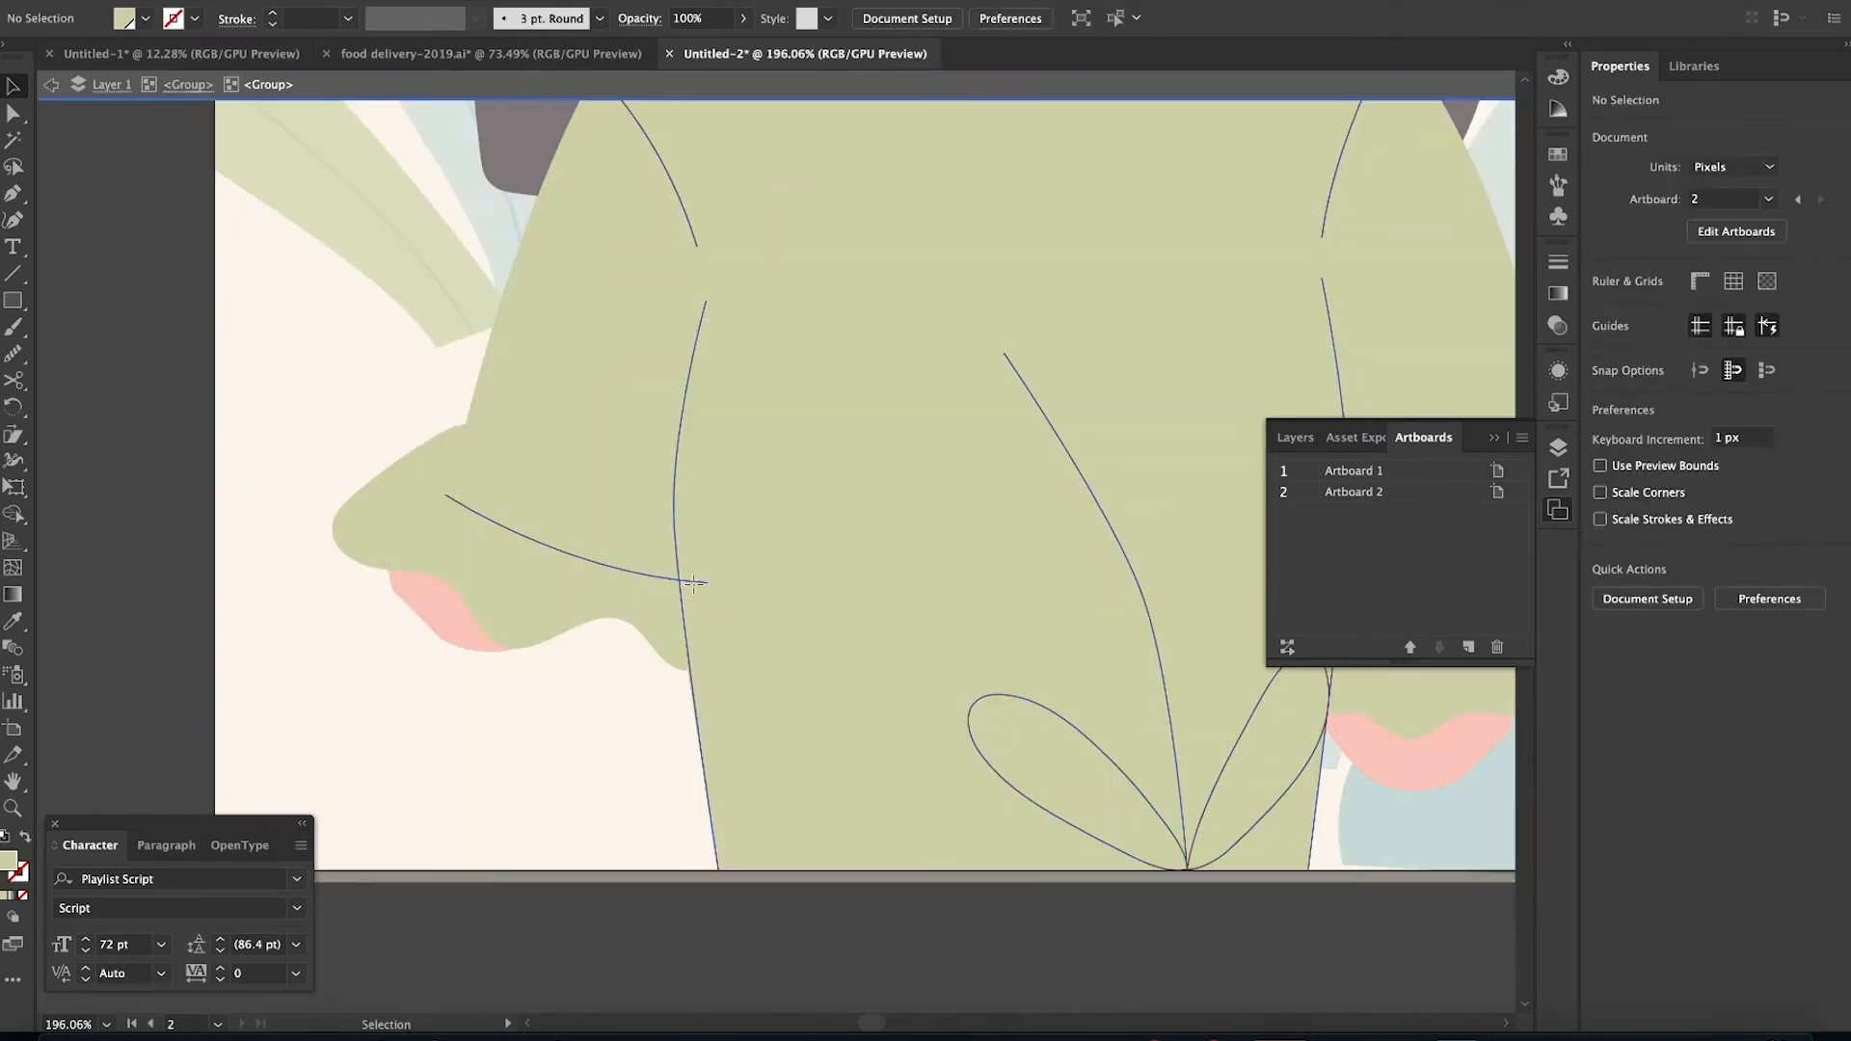
{"action": "double_click", "coordinate": [699, 588]}
{"action": "left_click", "coordinate": [635, 579]}
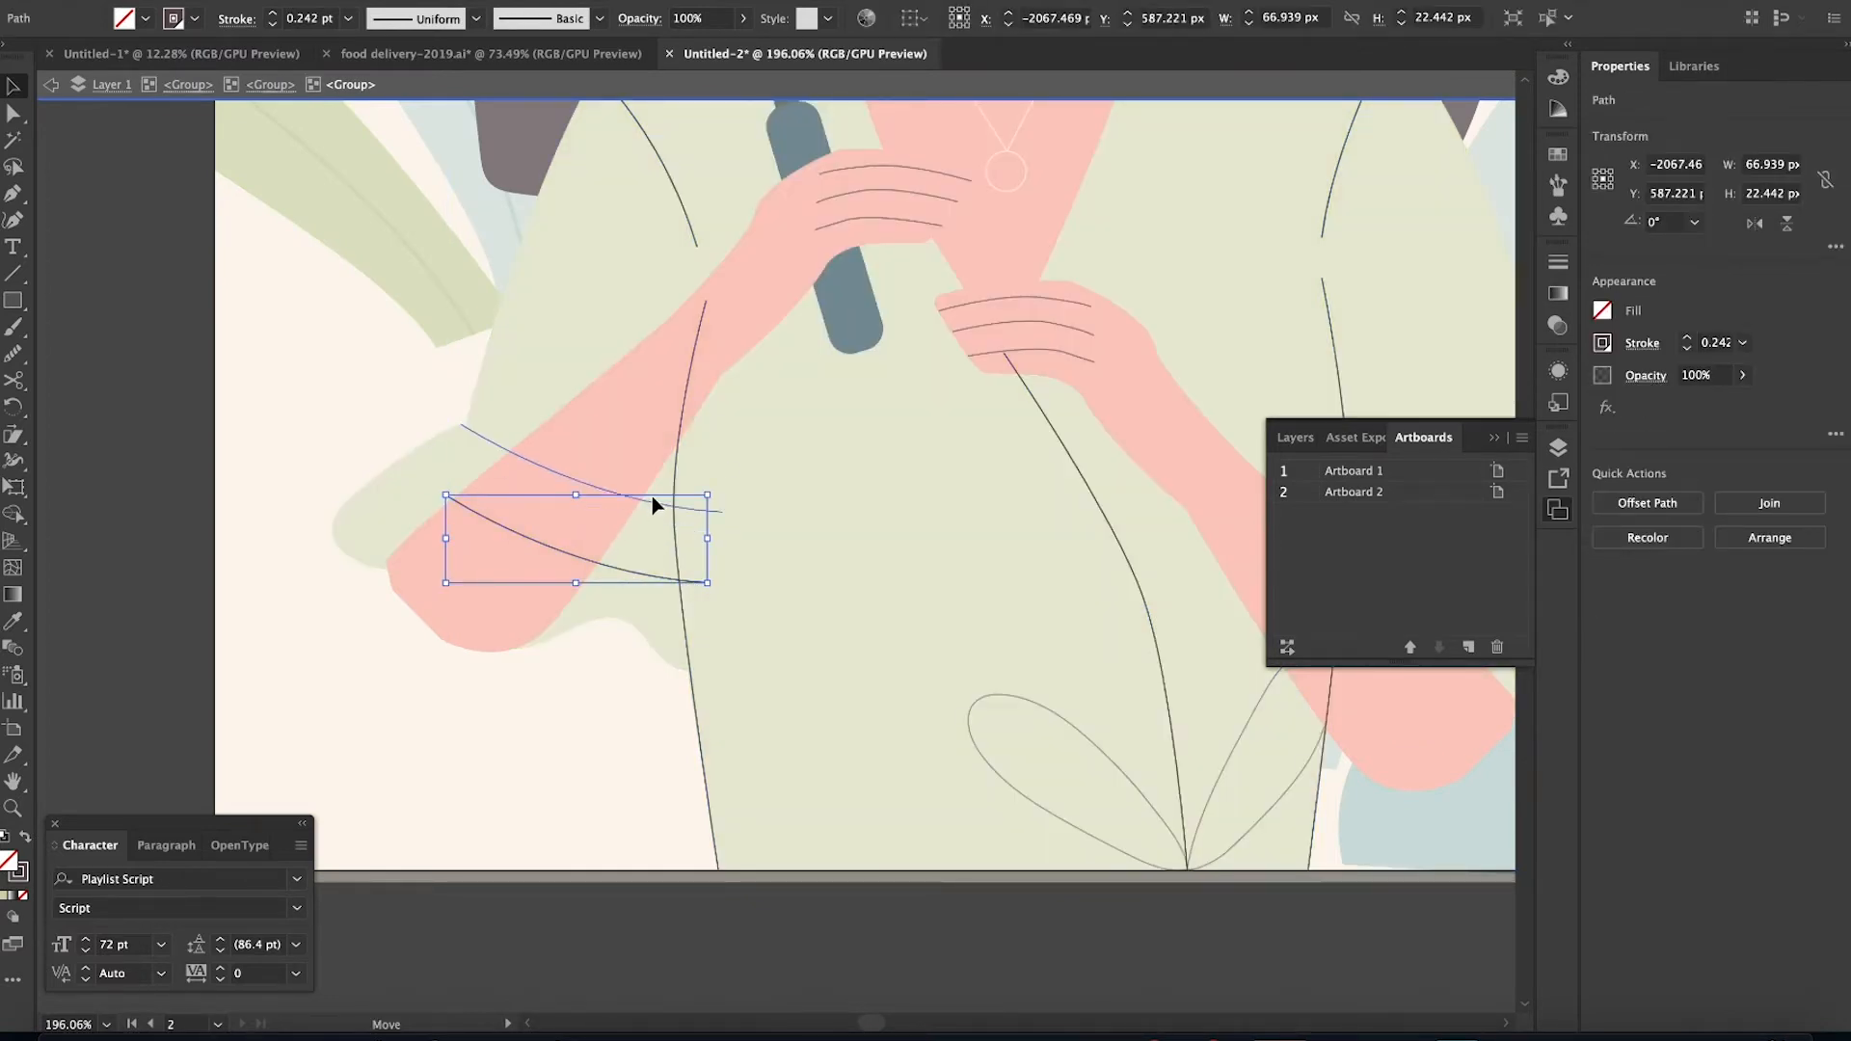
{"action": "double_click", "coordinate": [675, 966]}
{"action": "left_click", "coordinate": [511, 621]}
{"action": "left_click", "coordinate": [761, 973]}
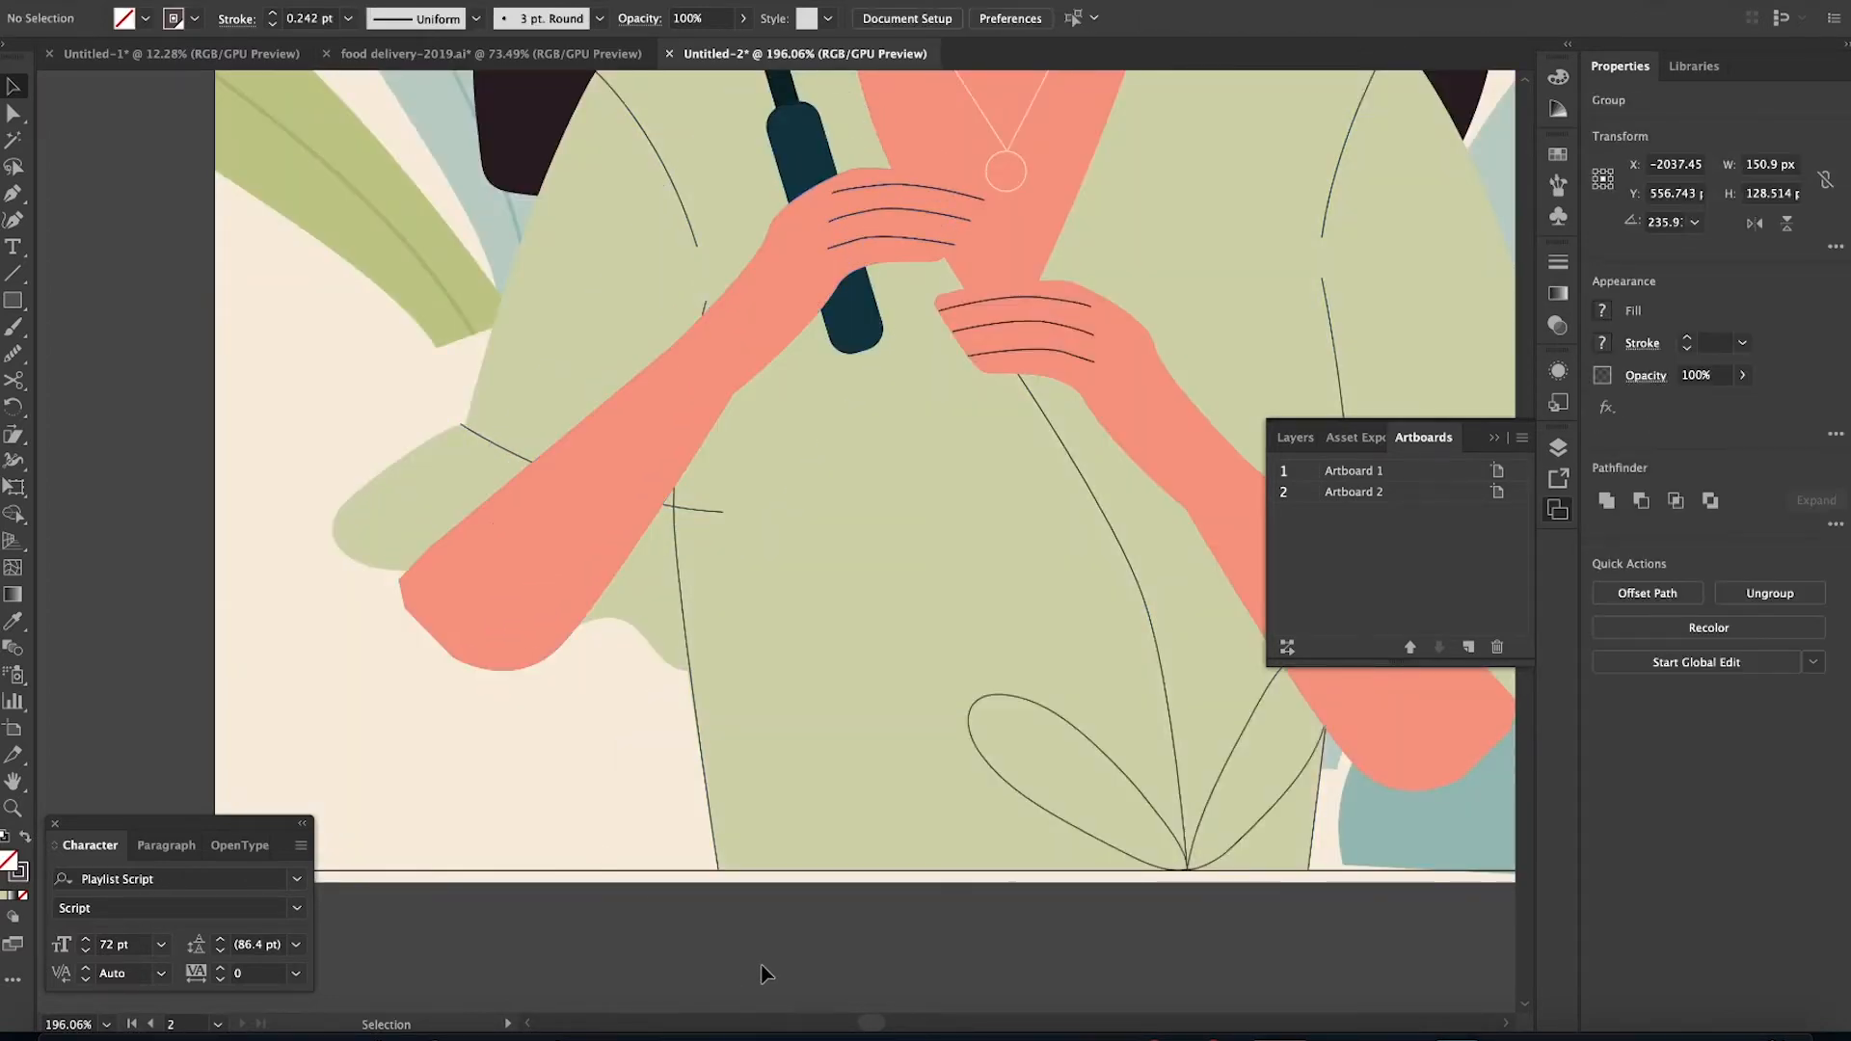
Isolate the right sleeve within the blouse group and shorten it by moving its two lower corner points up
{"action": "scroll", "coordinate": [762, 974], "scroll_direction": "down", "scroll_amount": 5}
{"action": "scroll", "coordinate": [762, 974], "scroll_direction": "up", "scroll_amount": 4}
{"action": "scroll", "coordinate": [761, 974], "scroll_direction": "right", "scroll_amount": 3}
{"action": "left_click", "coordinate": [1106, 529]}
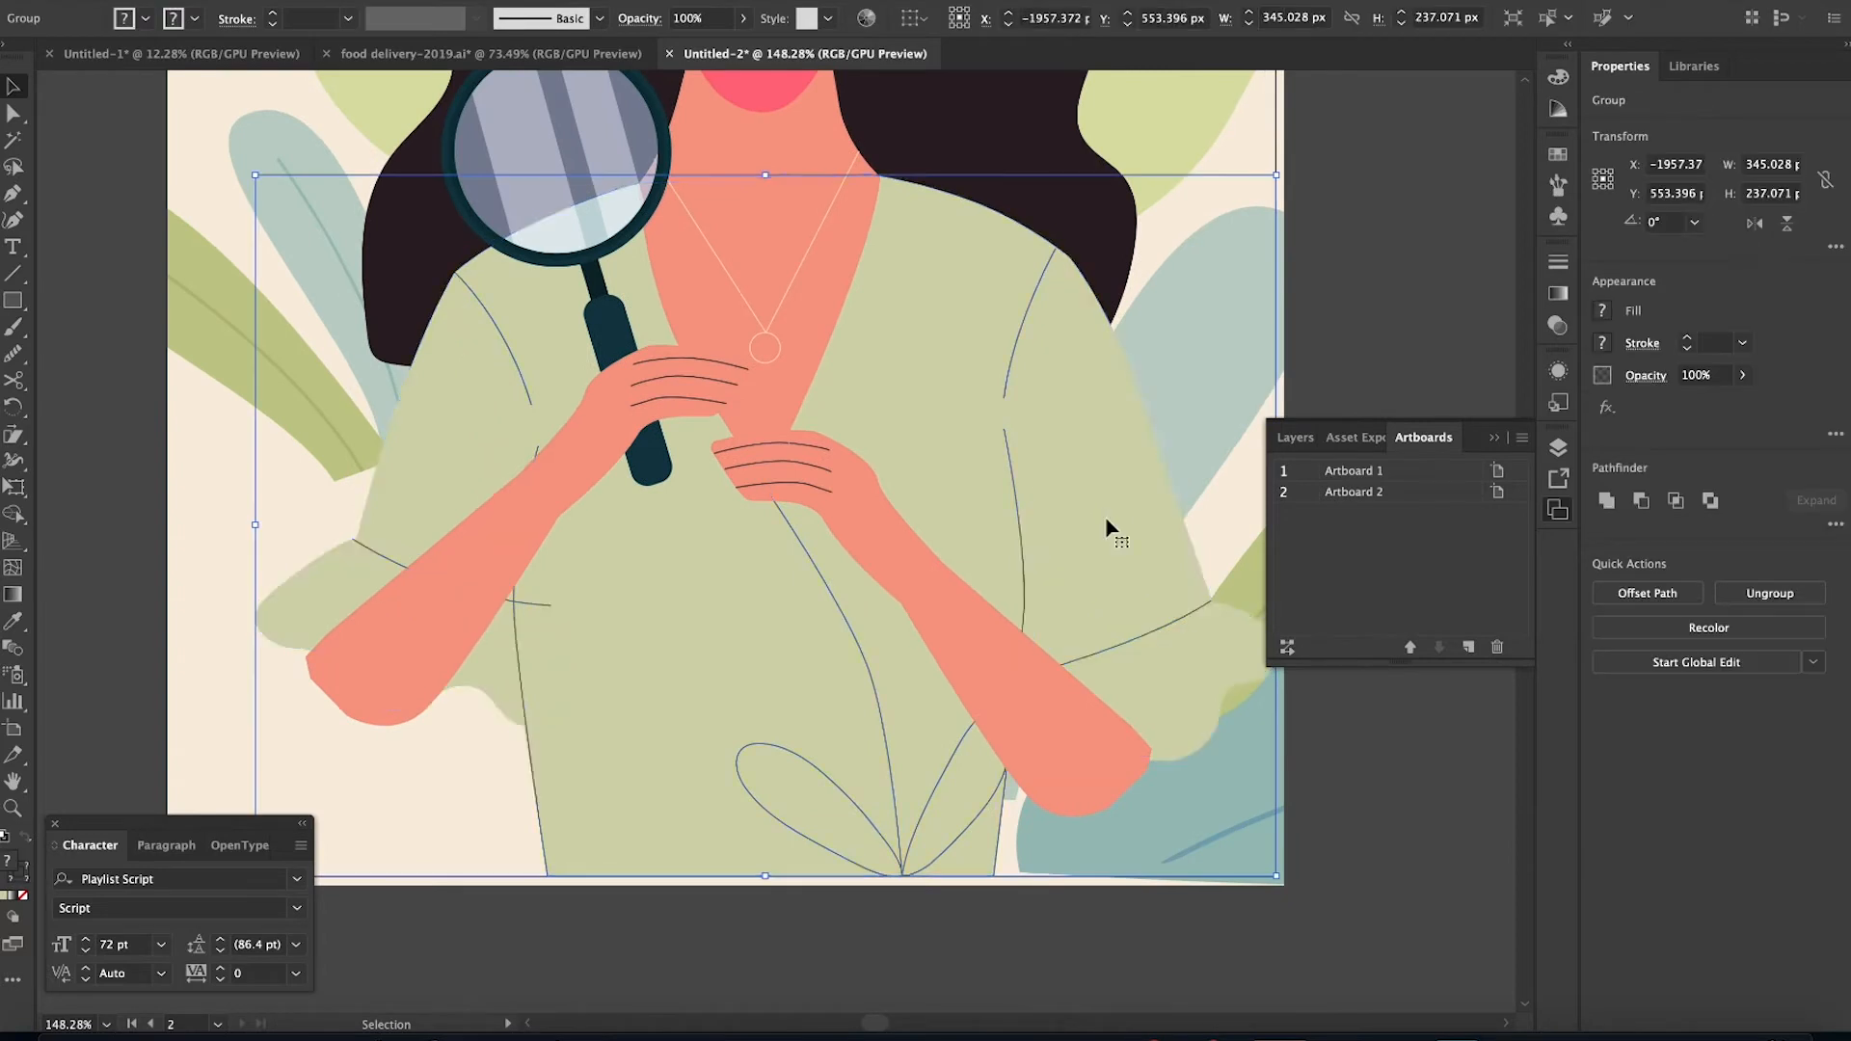
{"action": "double_click", "coordinate": [1108, 526]}
{"action": "double_click", "coordinate": [1118, 525]}
{"action": "double_click", "coordinate": [1130, 532]}
{"action": "left_click", "coordinate": [1130, 532]}
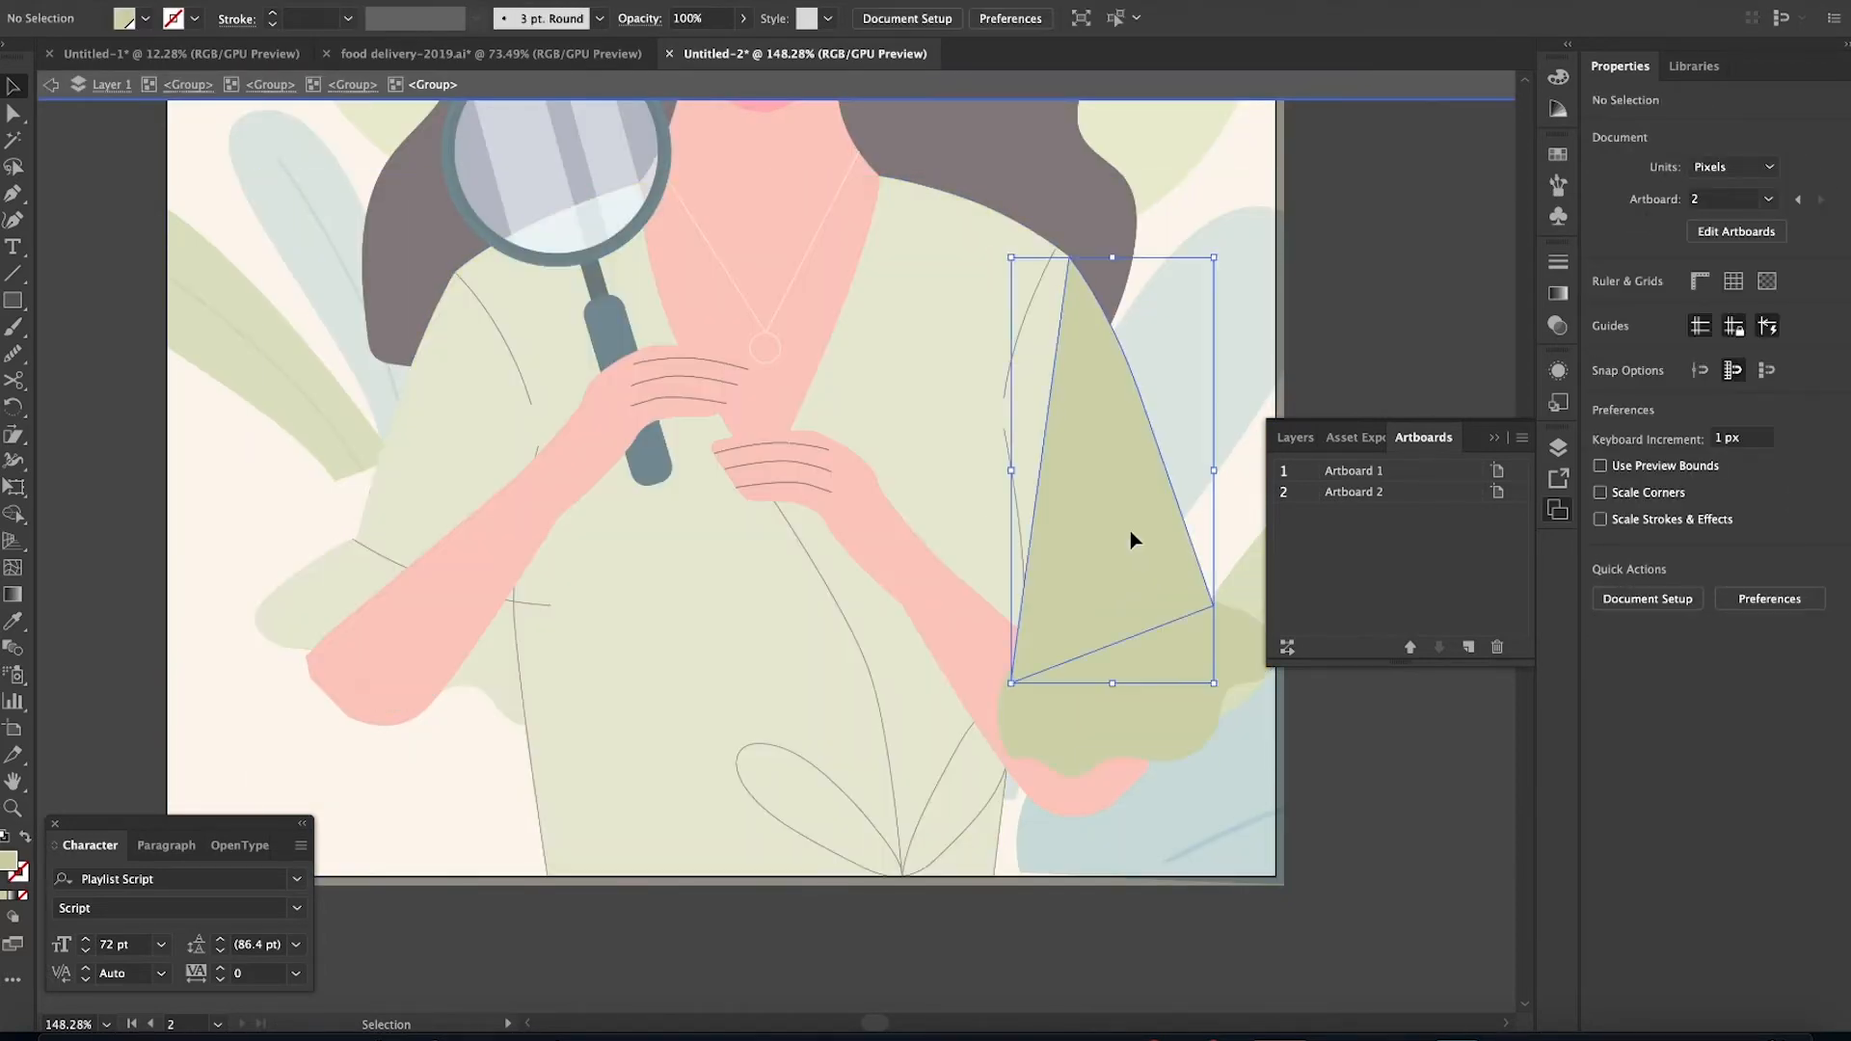
{"action": "key", "text": "a"}
{"action": "left_click", "coordinate": [1011, 683]}
{"action": "left_click", "coordinate": [1213, 606], "text": "shift"}
{"action": "left_click_drag", "start_coordinate": [1211, 604], "coordinate": [1188, 528]}
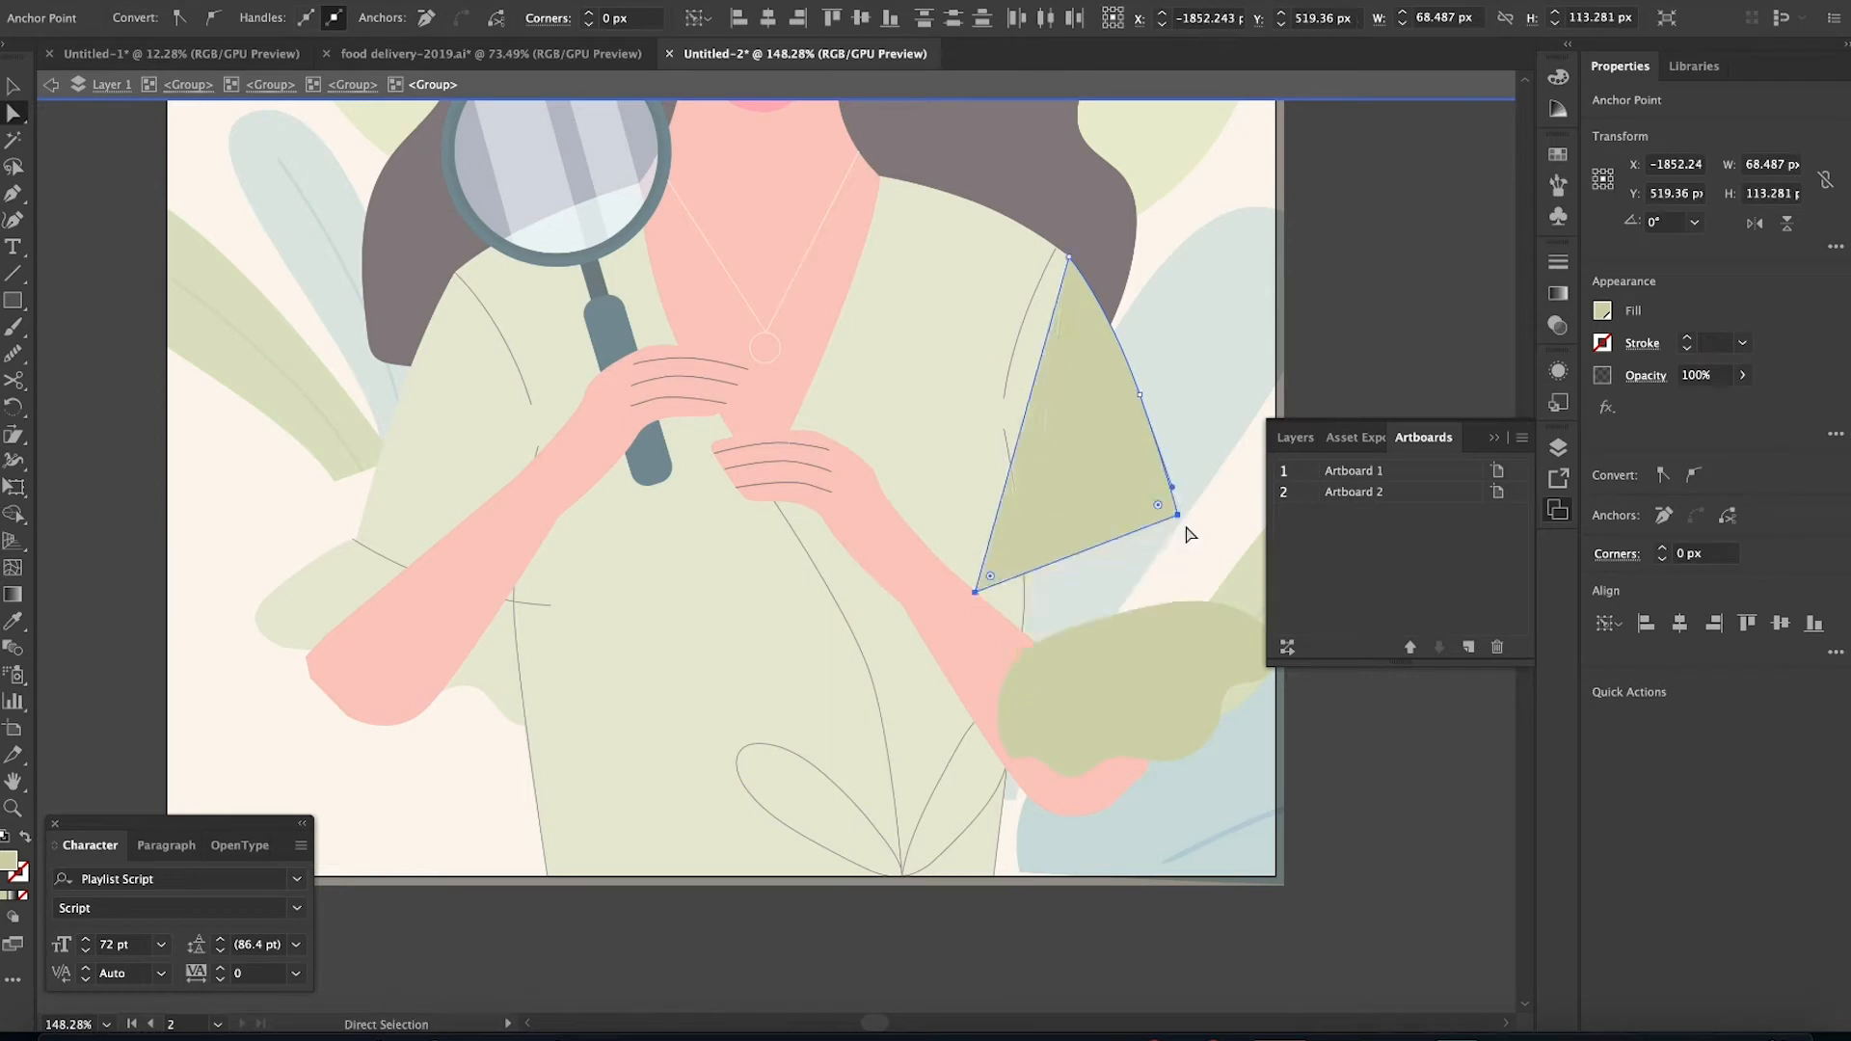
{"action": "left_click", "coordinate": [975, 593]}
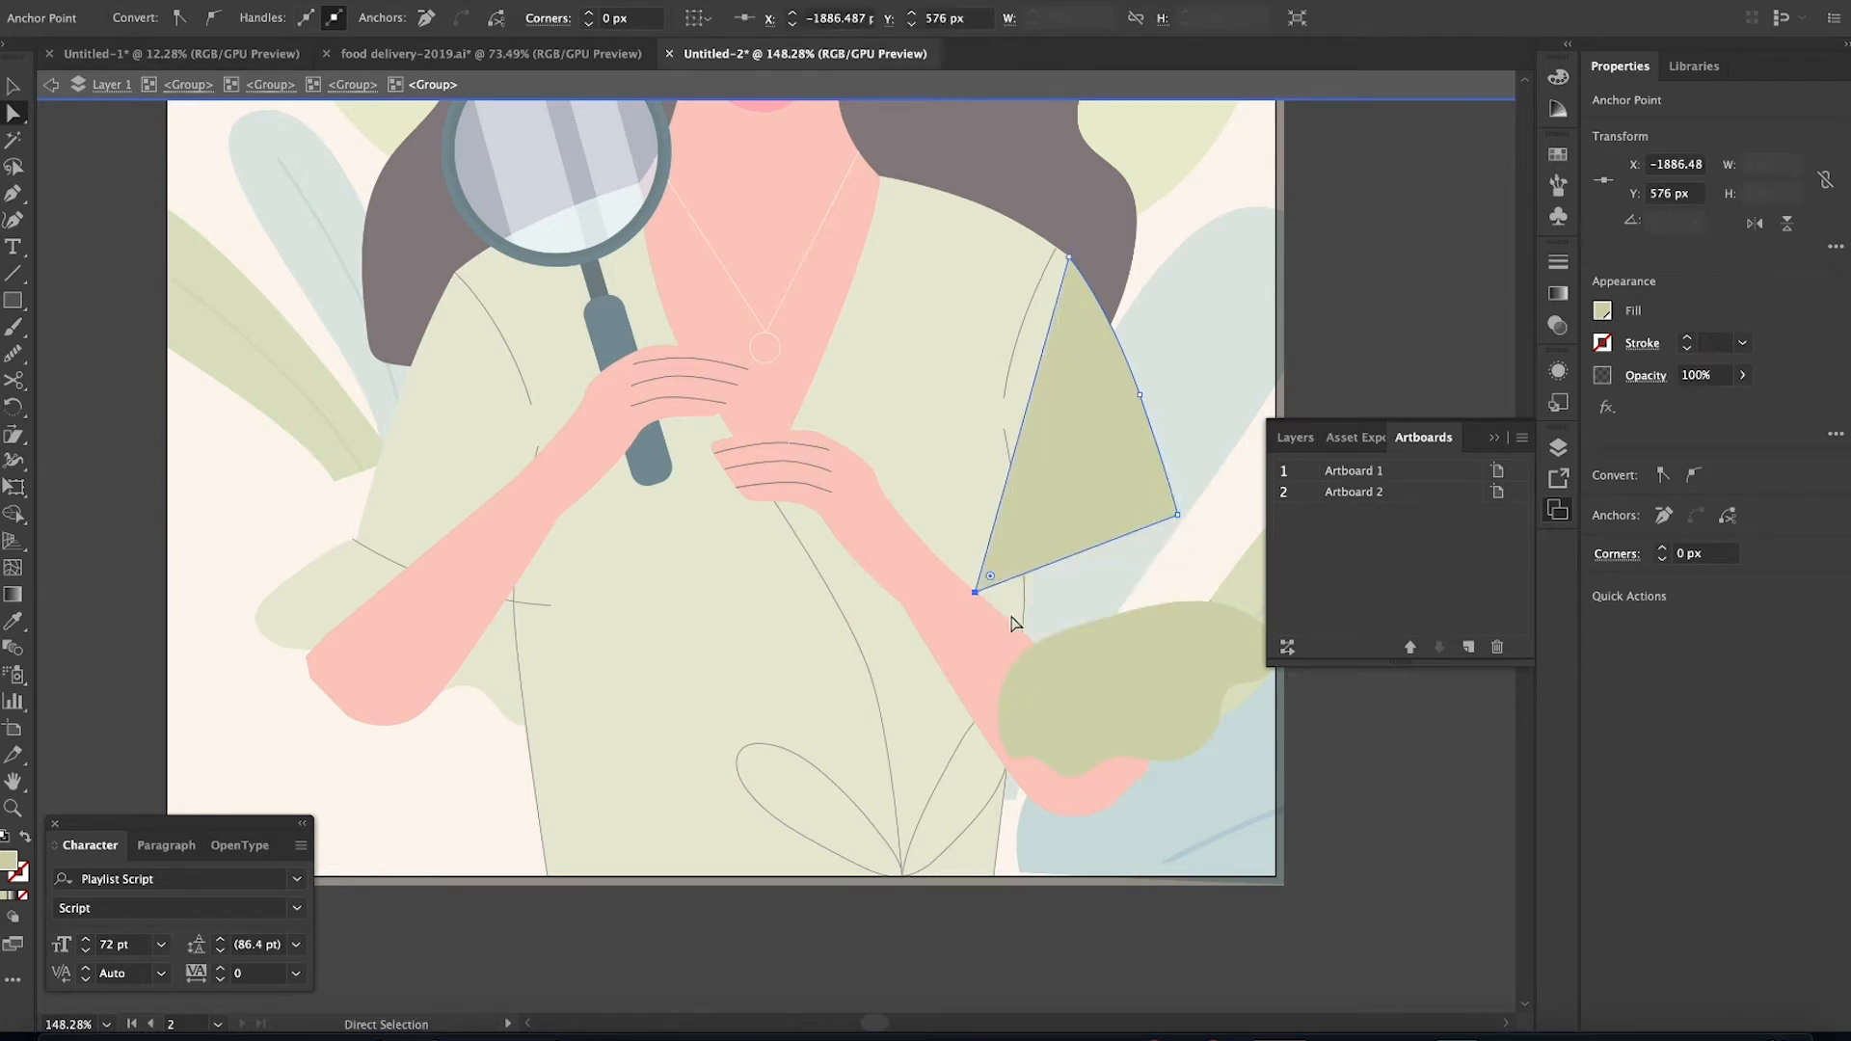
Move the right ruffled cuff up to meet the shortened sleeve and leave the blouse group
{"action": "left_click", "coordinate": [1124, 688]}
{"action": "left_click_drag", "start_coordinate": [1129, 590], "coordinate": [1130, 590]}
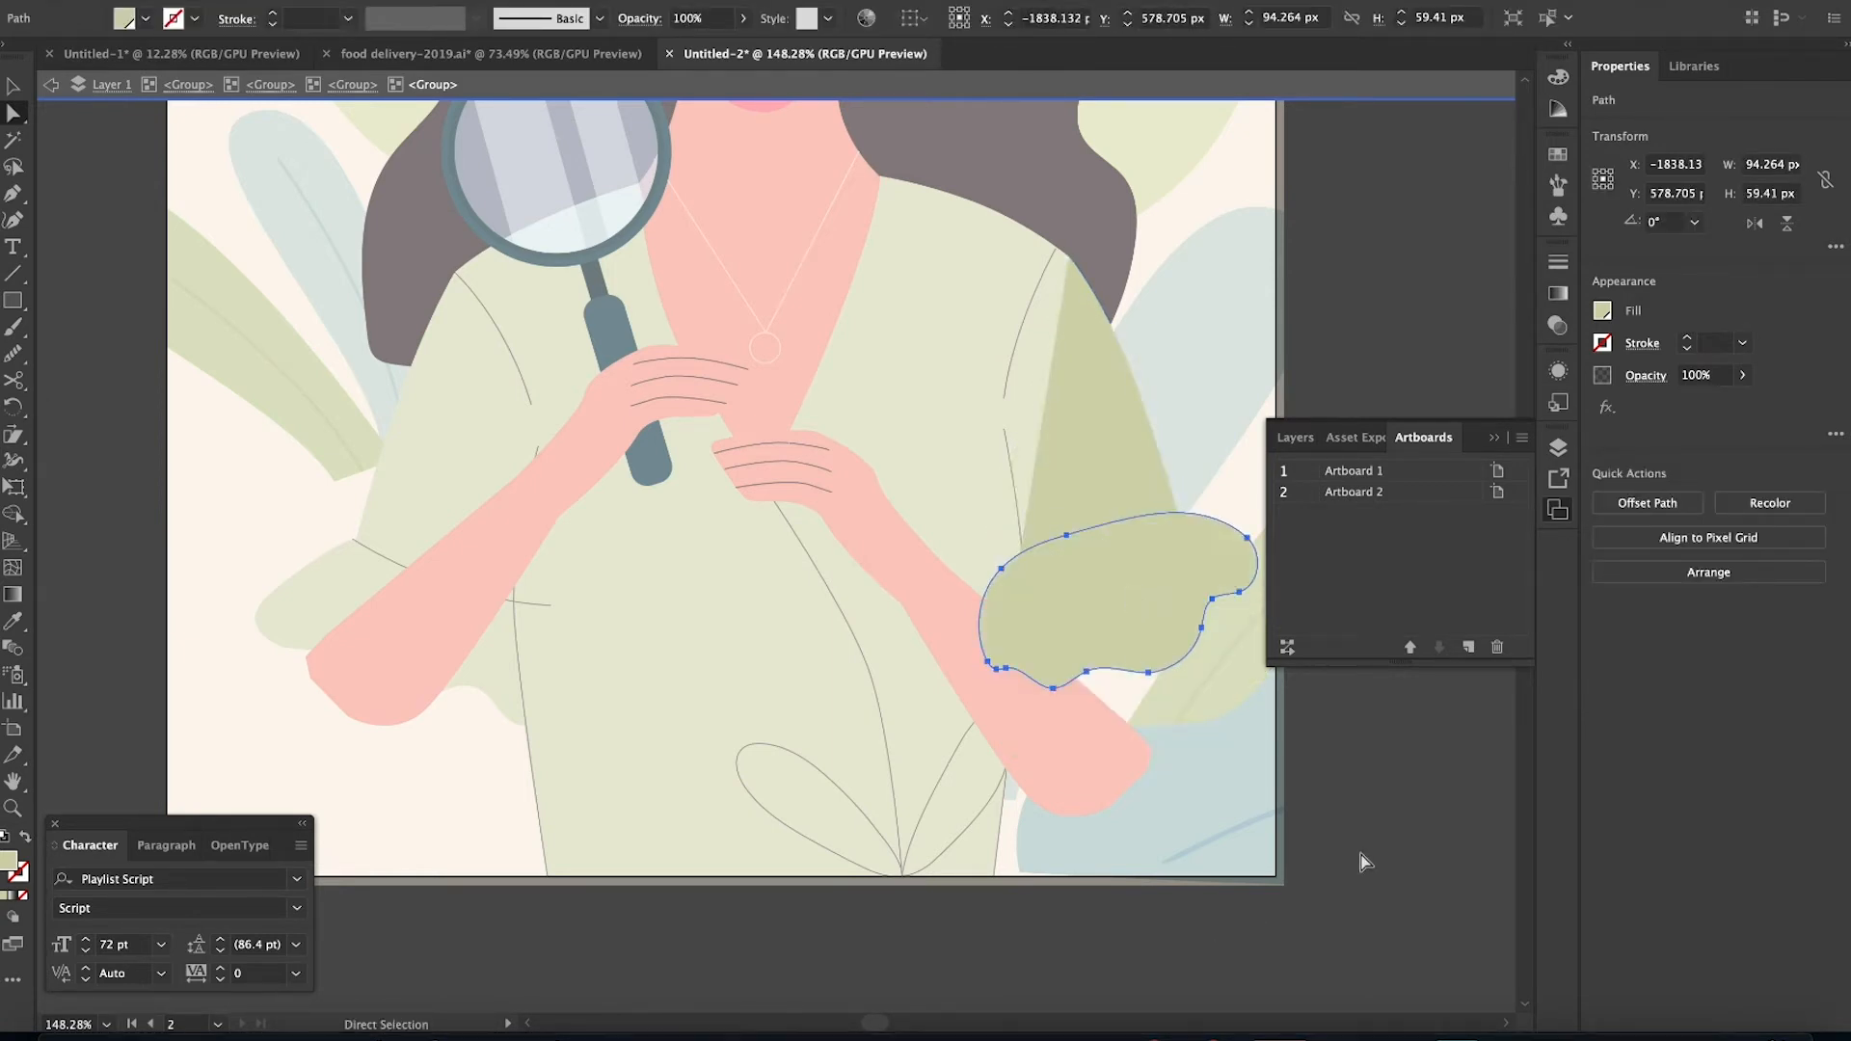
{"action": "double_click", "coordinate": [1157, 684]}
{"action": "left_click", "coordinate": [1143, 644]}
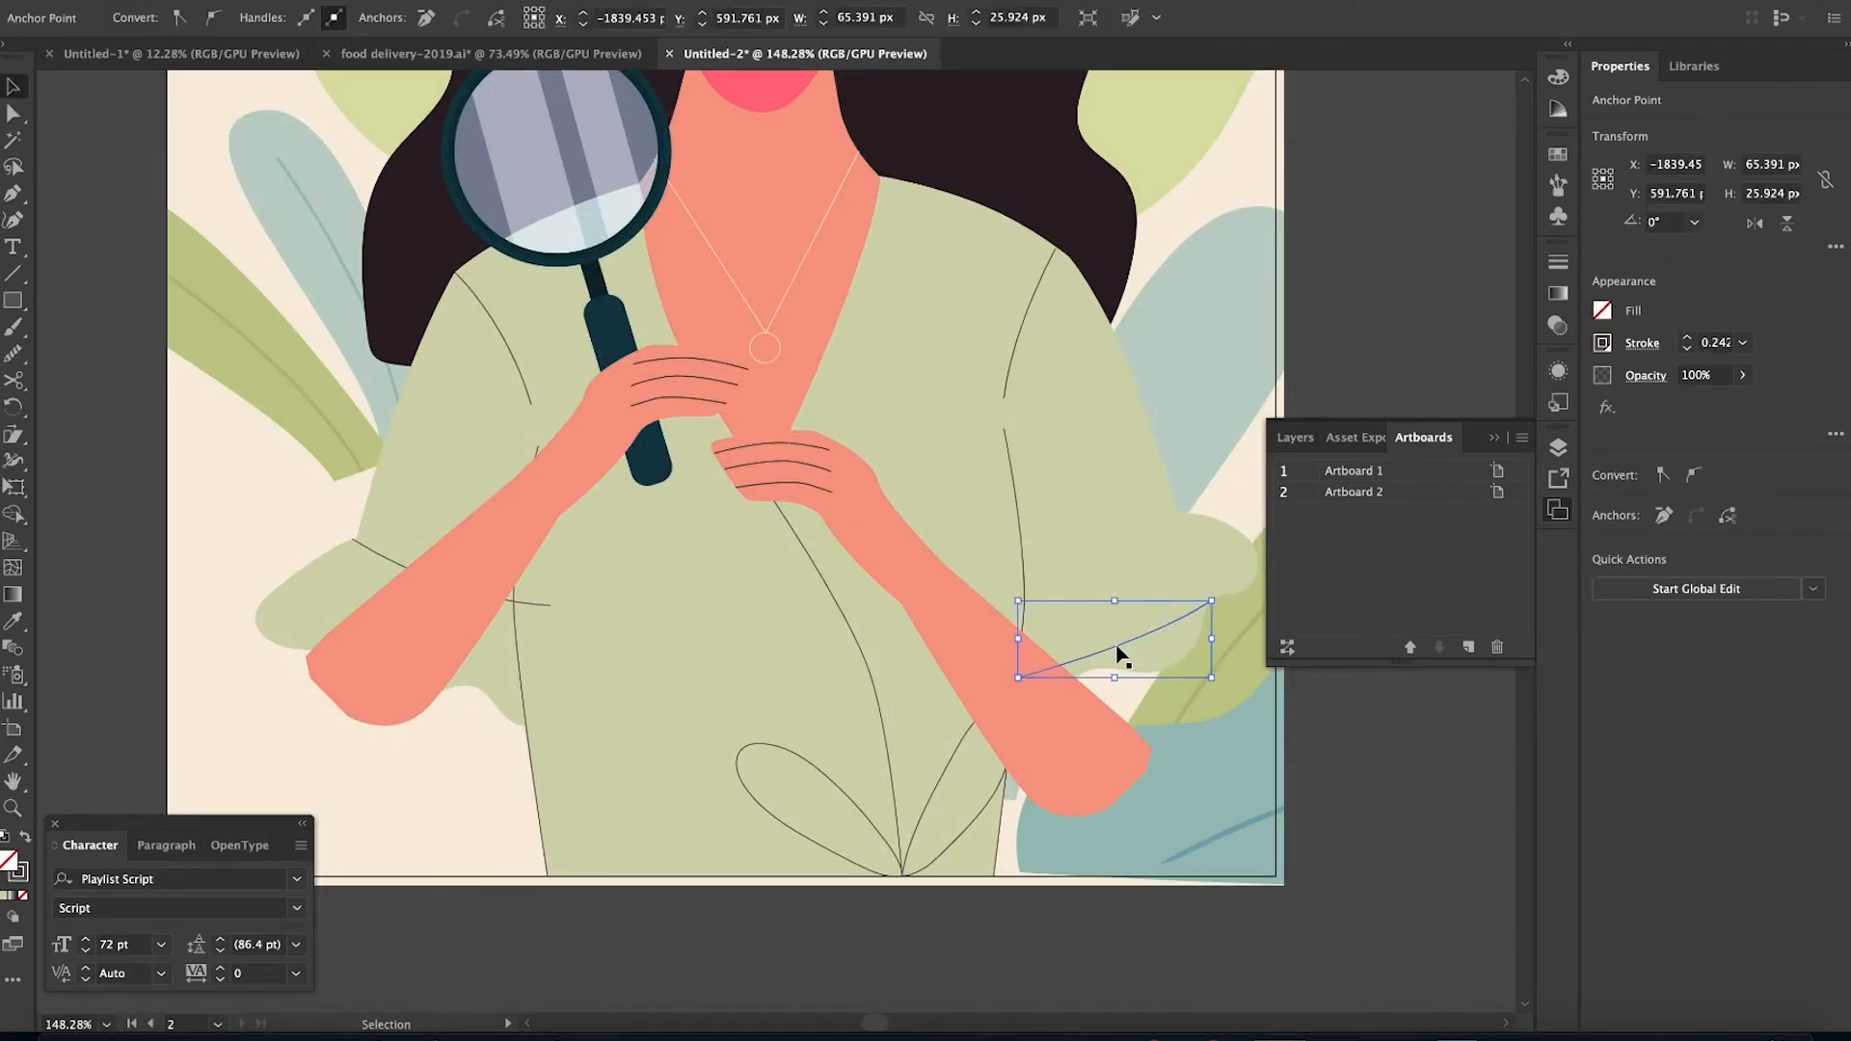
{"action": "left_click", "coordinate": [1118, 656]}
{"action": "double_click", "coordinate": [1142, 637]}
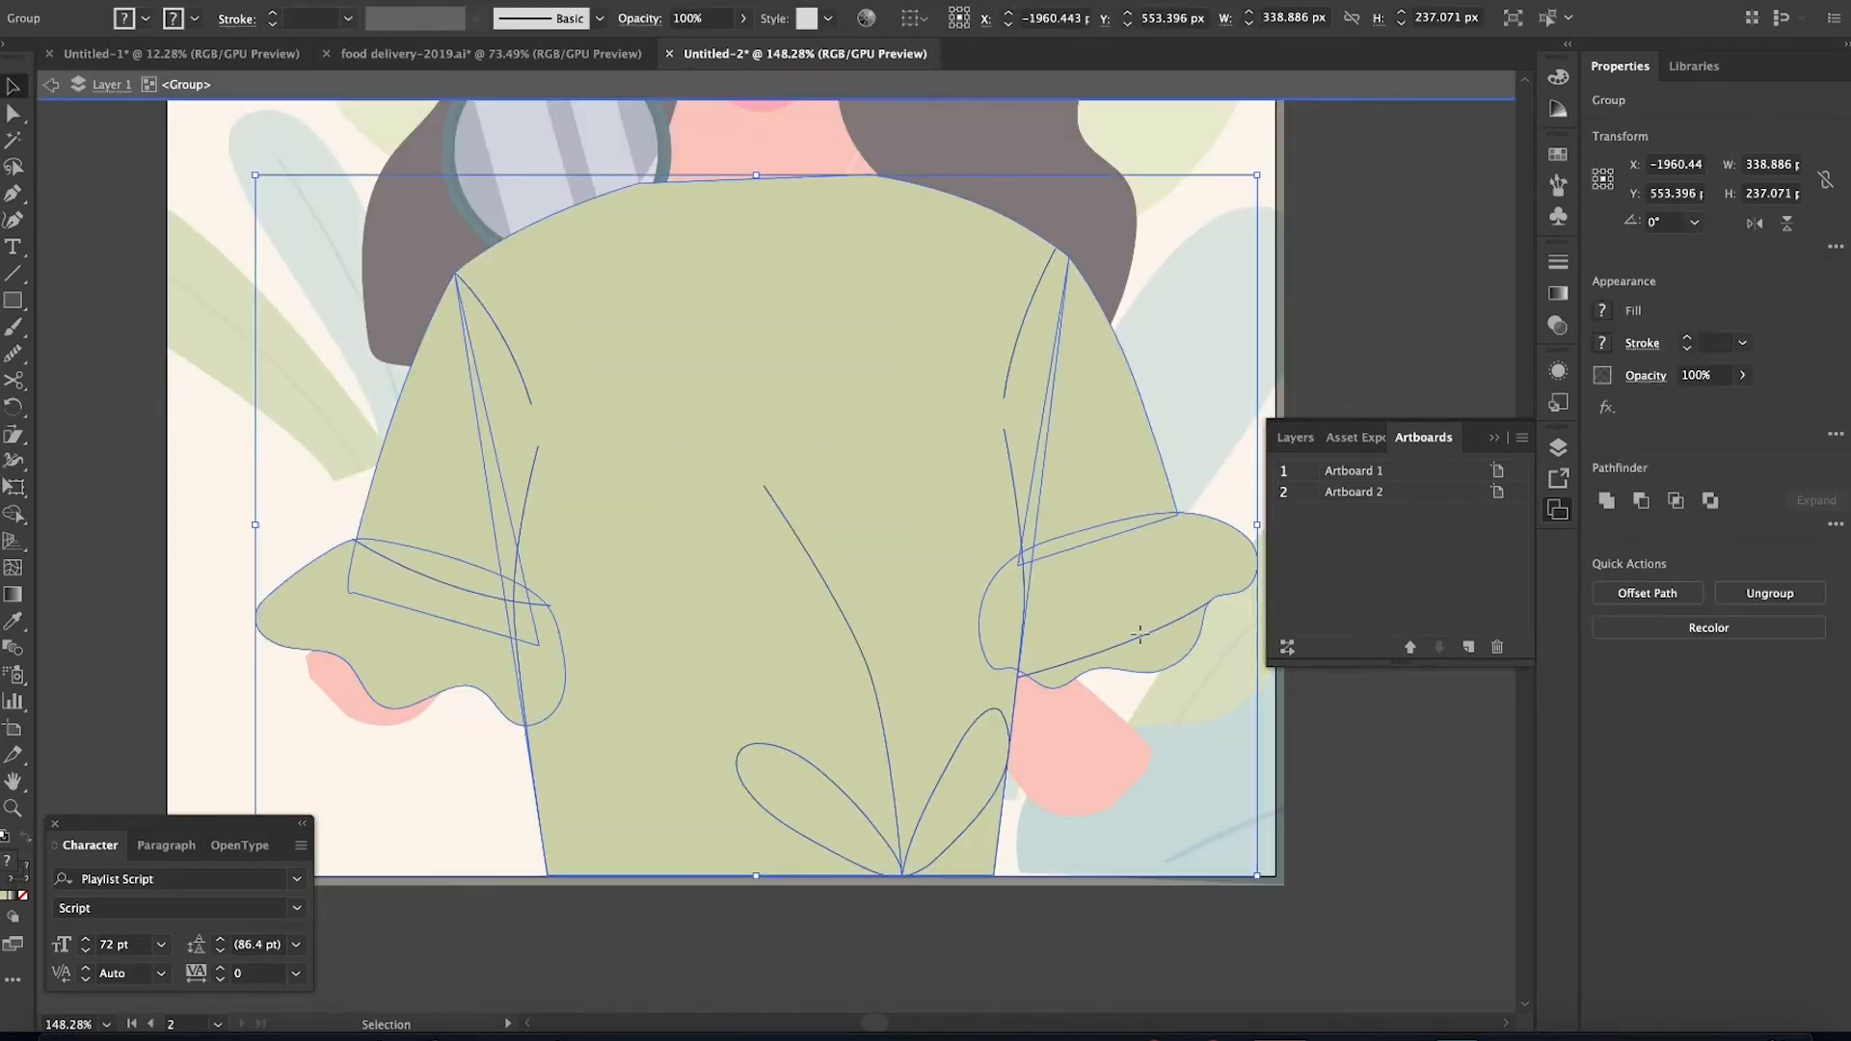
{"action": "double_click", "coordinate": [1141, 634]}
{"action": "left_click", "coordinate": [1145, 633]}
{"action": "double_click", "coordinate": [1157, 631]}
{"action": "left_click", "coordinate": [1158, 629]}
{"action": "double_click", "coordinate": [1267, 682]}
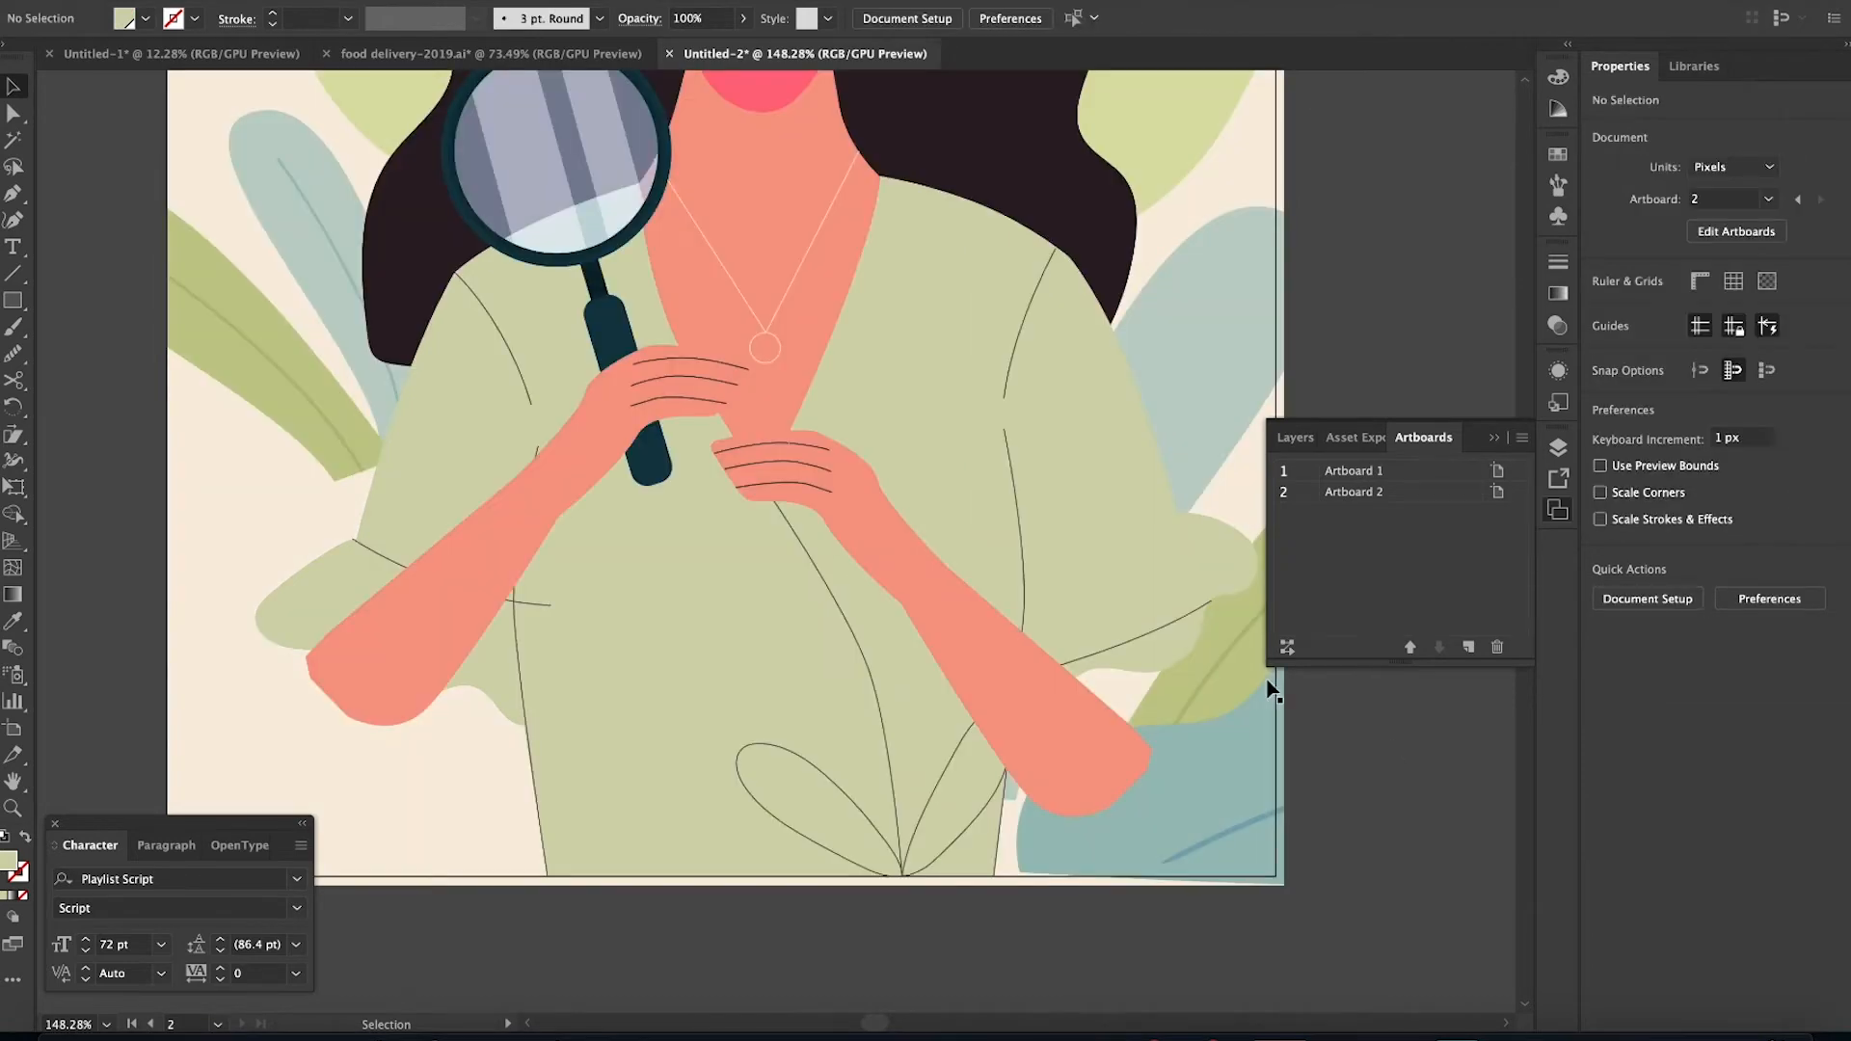
Isolate the right cuff's seam line and move it up to the join between the sleeve and the ruffle
{"action": "double_click", "coordinate": [1185, 625]}
{"action": "left_click", "coordinate": [1186, 622]}
{"action": "left_click", "coordinate": [1186, 622]}
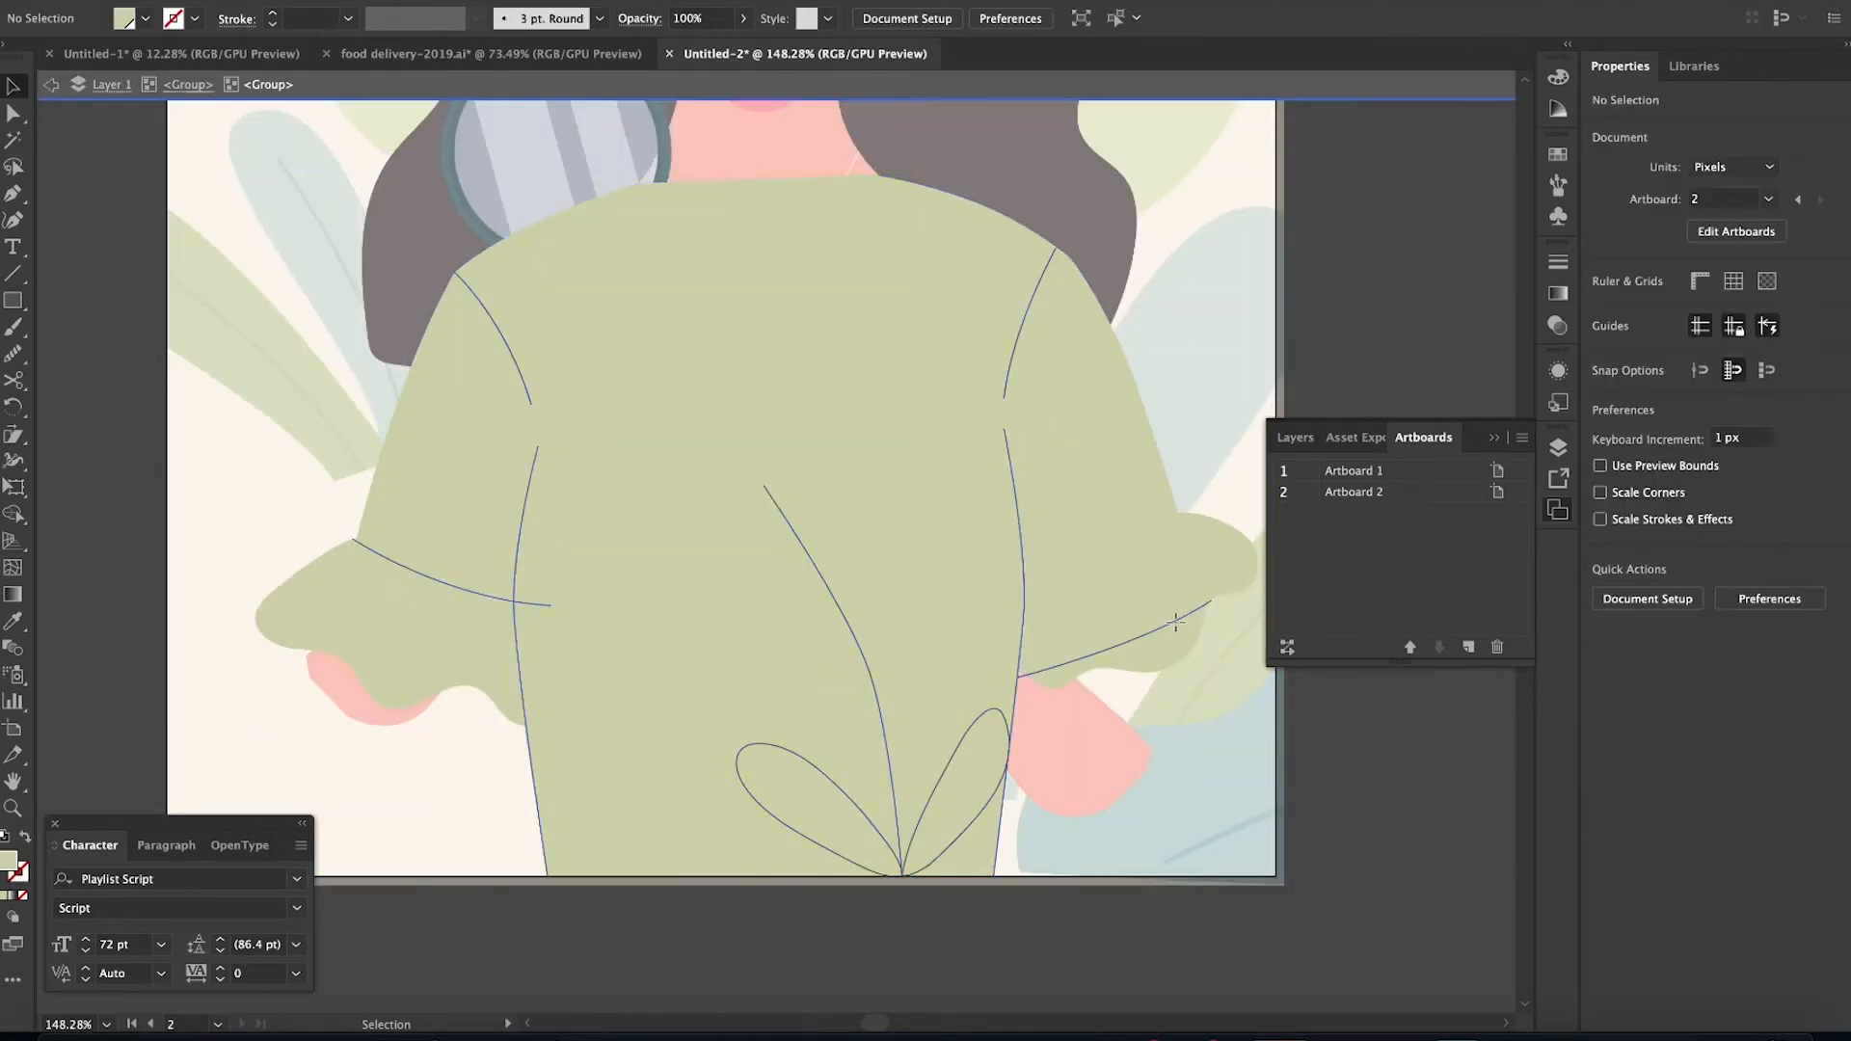
{"action": "left_click", "coordinate": [1169, 621]}
{"action": "double_click", "coordinate": [1168, 622]}
{"action": "left_click", "coordinate": [1167, 631]}
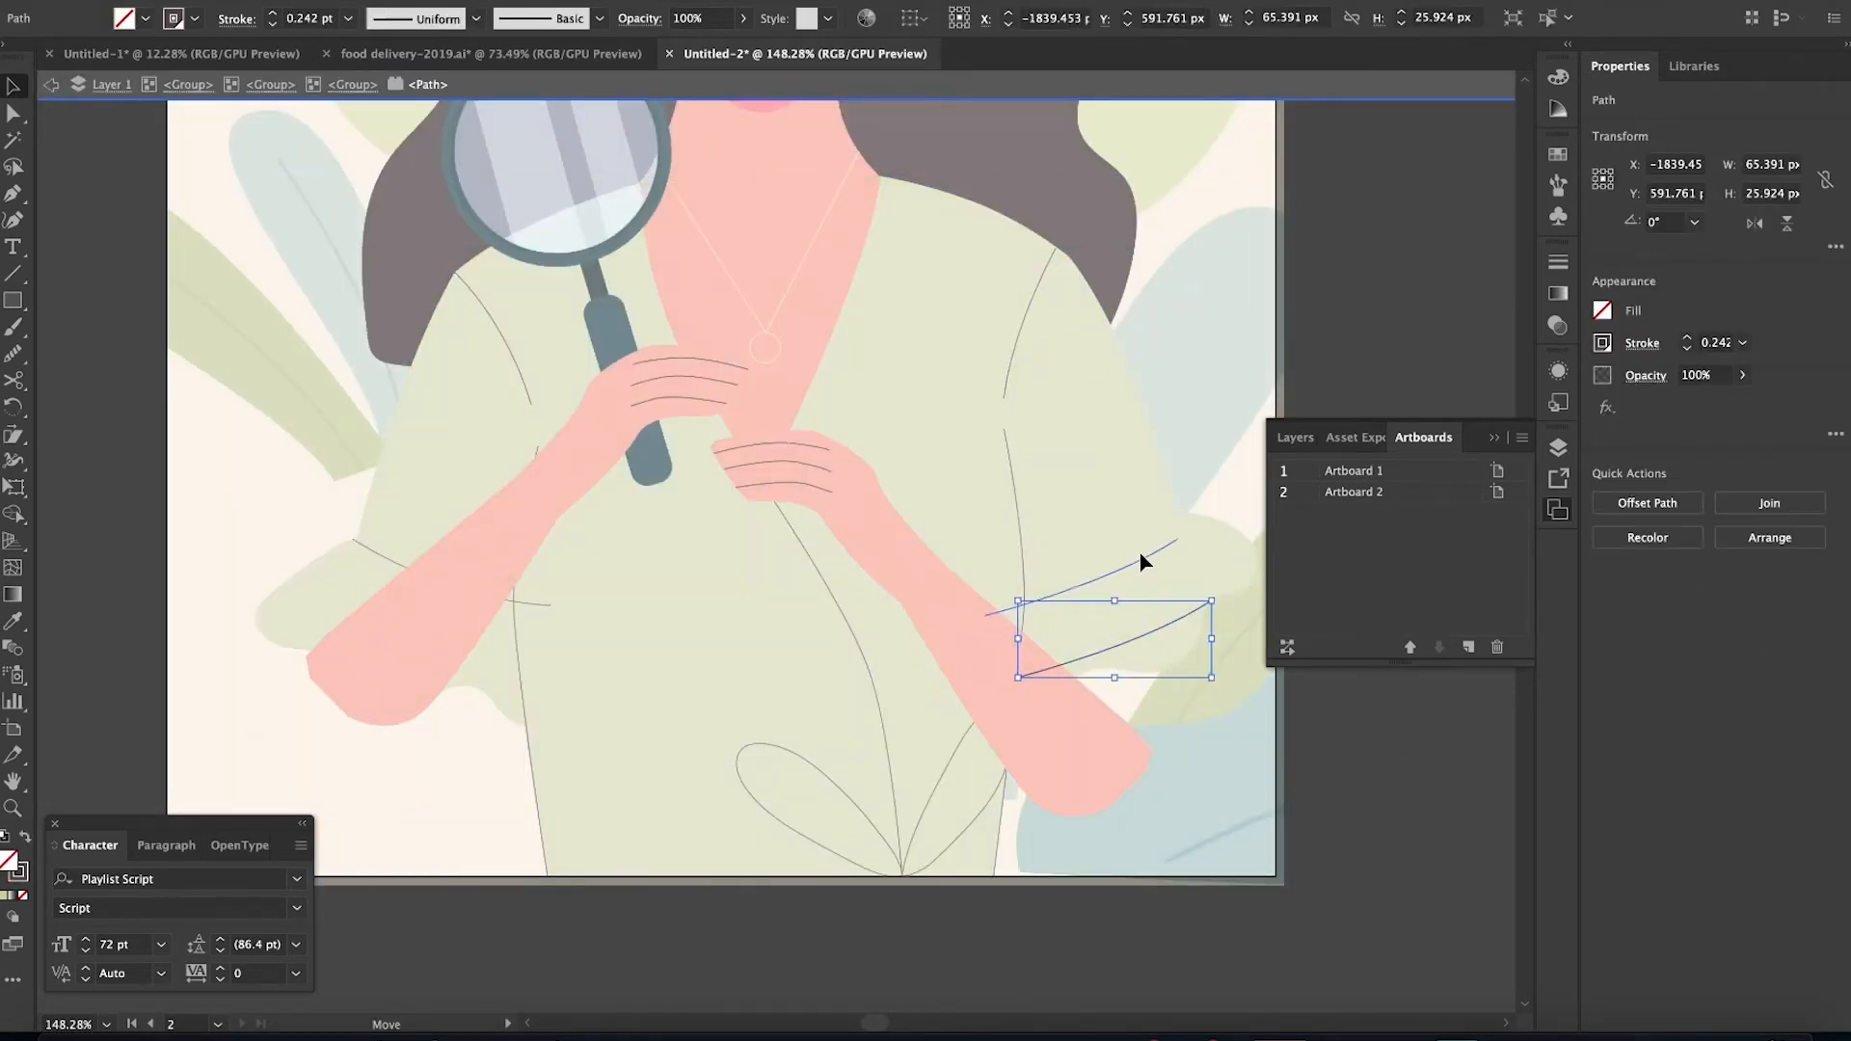
{"action": "double_click", "coordinate": [1385, 738]}
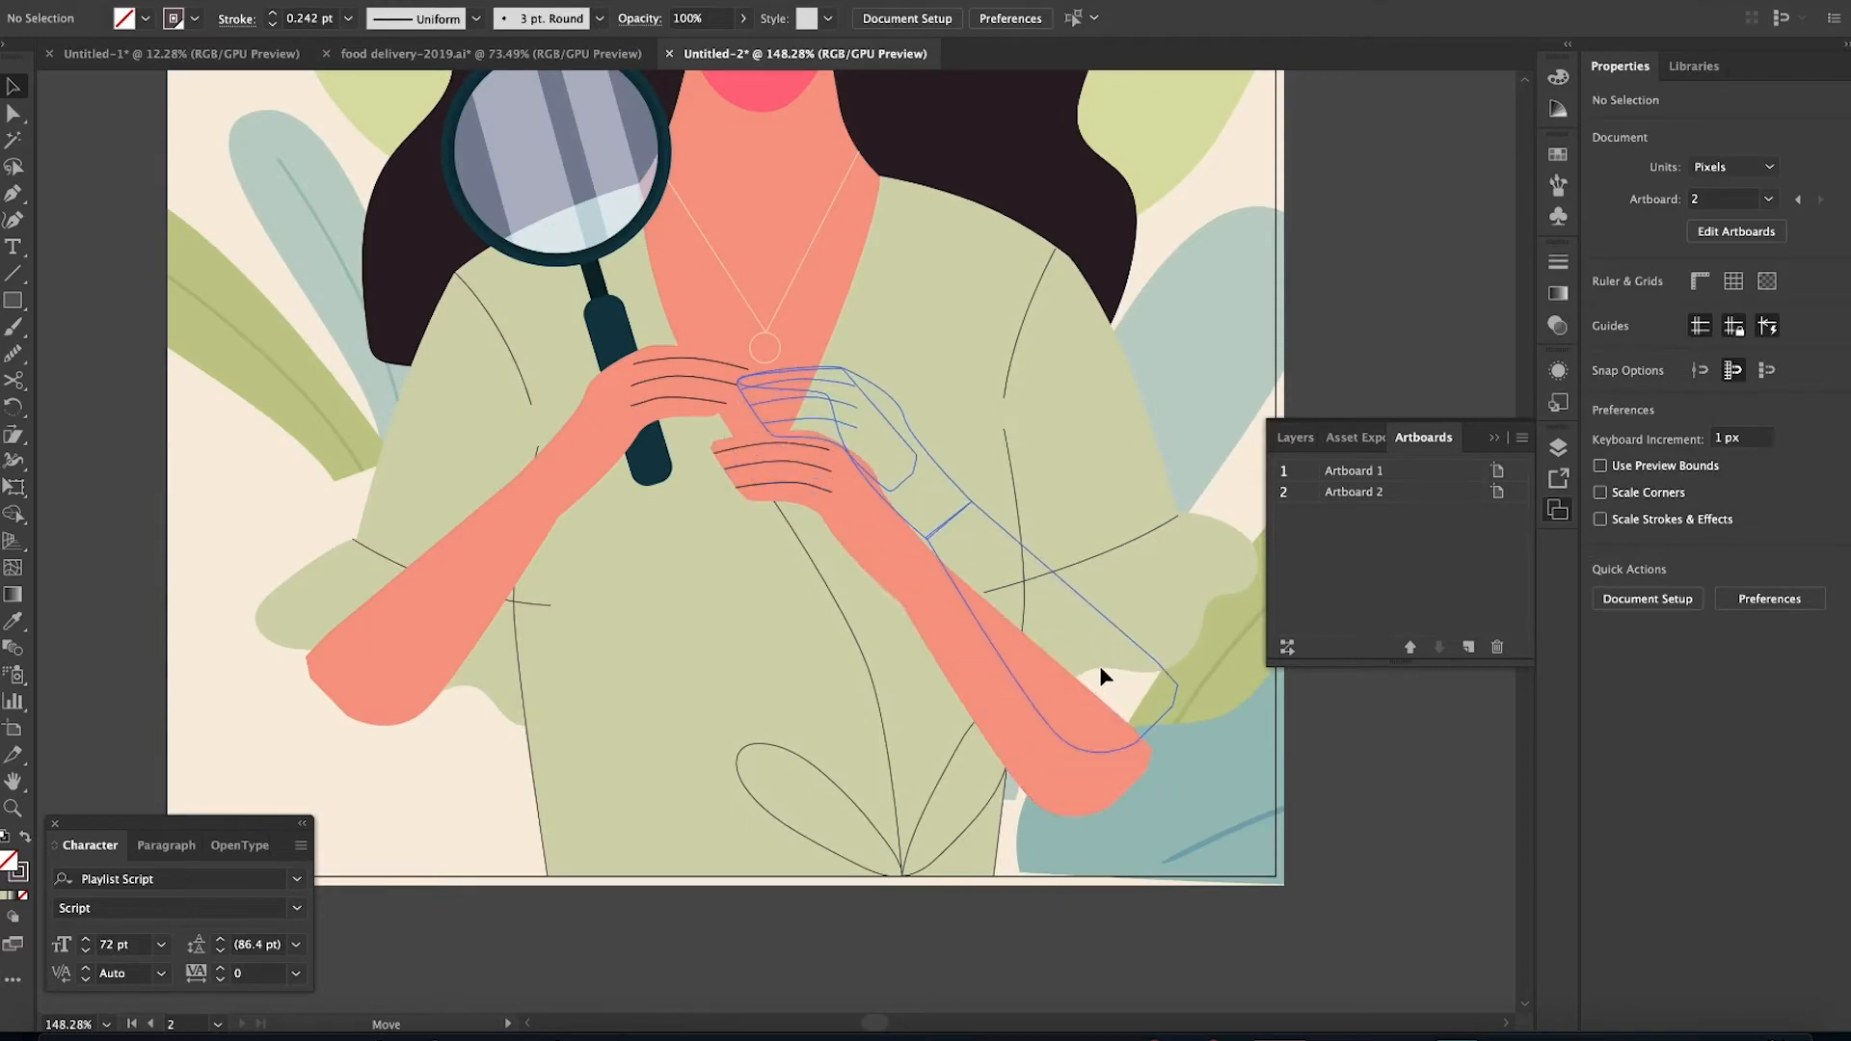
Try to reposition the right forearm and hand, and undo the moves
{"action": "mouse_move", "coordinate": [1120, 650]}
{"action": "left_mouse_down"}
{"action": "mouse_move", "coordinate": [1069, 679]}
{"action": "mouse_move", "coordinate": [1108, 684]}
{"action": "left_mouse_up"}
{"action": "key", "text": "super+z"}
{"action": "key", "text": "super+z"}
{"action": "key", "text": "super+z"}
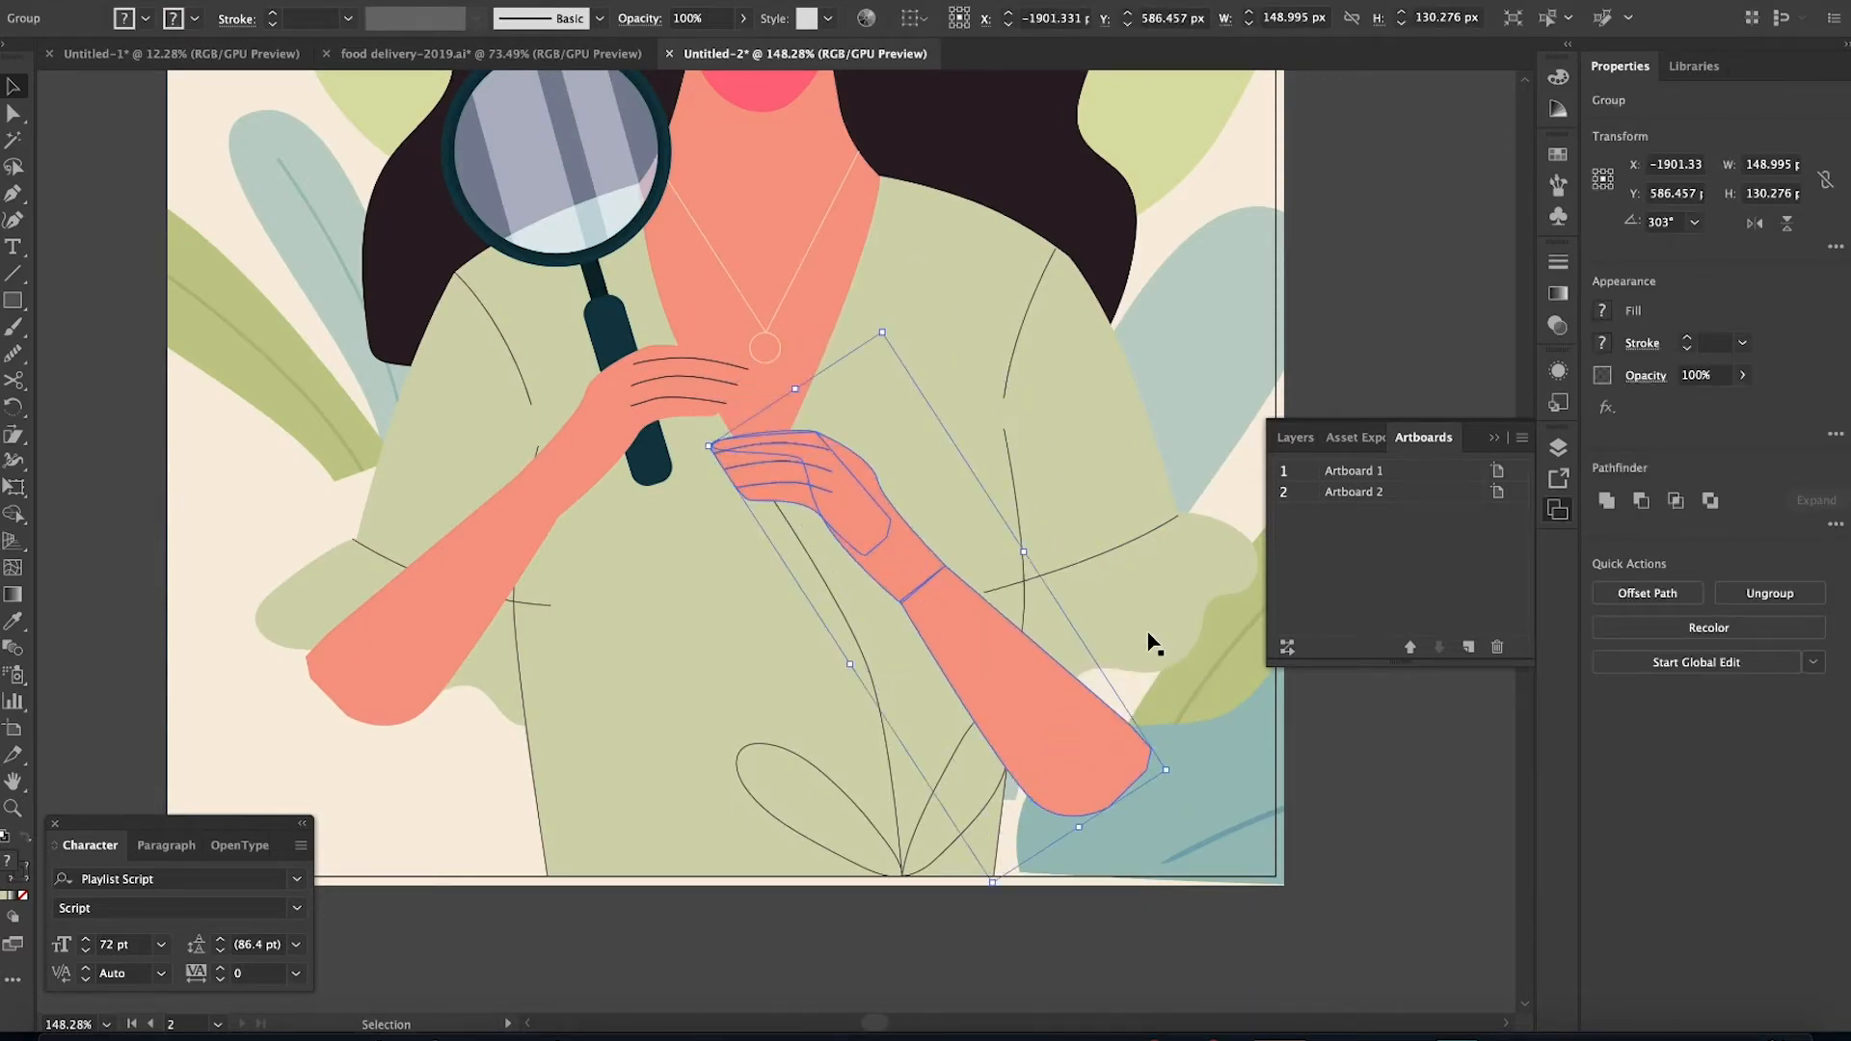
Shift the grey cover rectangle at the second artboard's right edge slightly left, to X -1669.5 px
{"action": "left_click_drag", "start_coordinate": [1426, 937], "coordinate": [1400, 937]}
{"action": "scroll", "coordinate": [1401, 937], "scroll_direction": "down", "scroll_amount": 5}
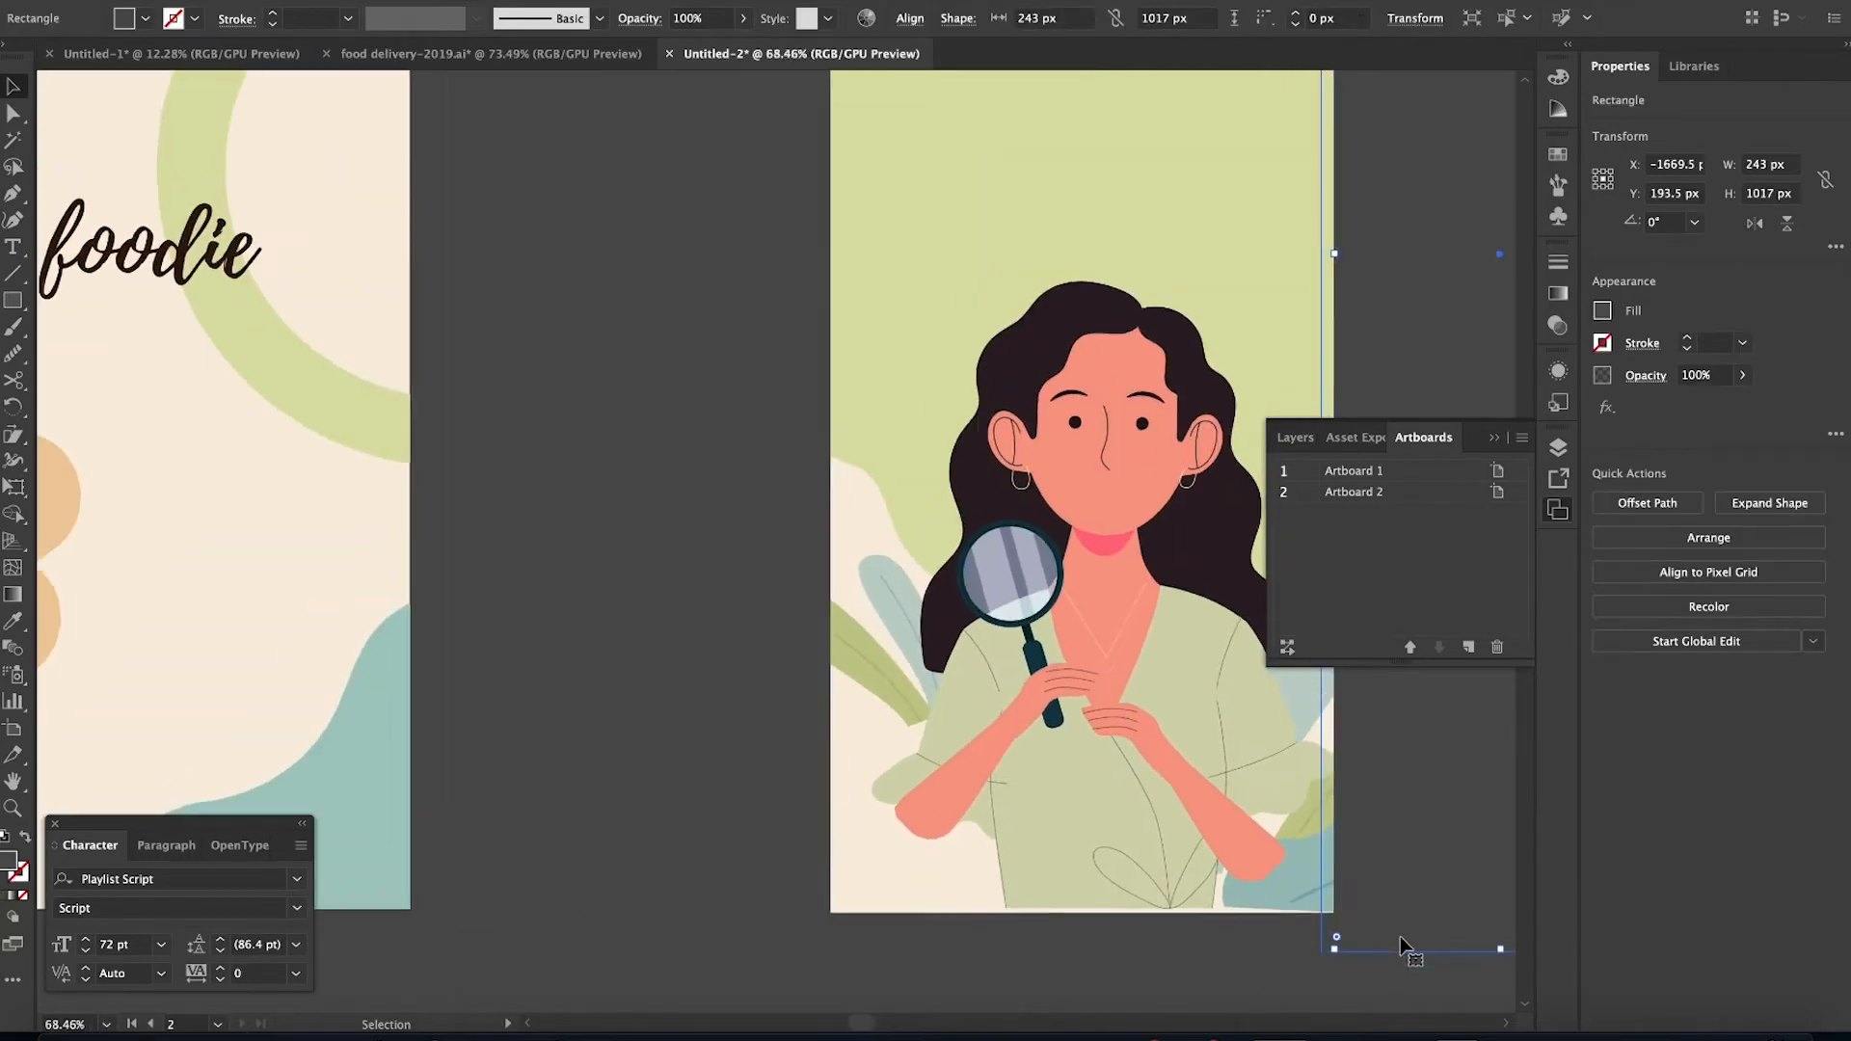
{"action": "scroll", "coordinate": [1103, 756], "scroll_direction": "up", "scroll_amount": 5}
{"action": "left_click", "coordinate": [1109, 758]}
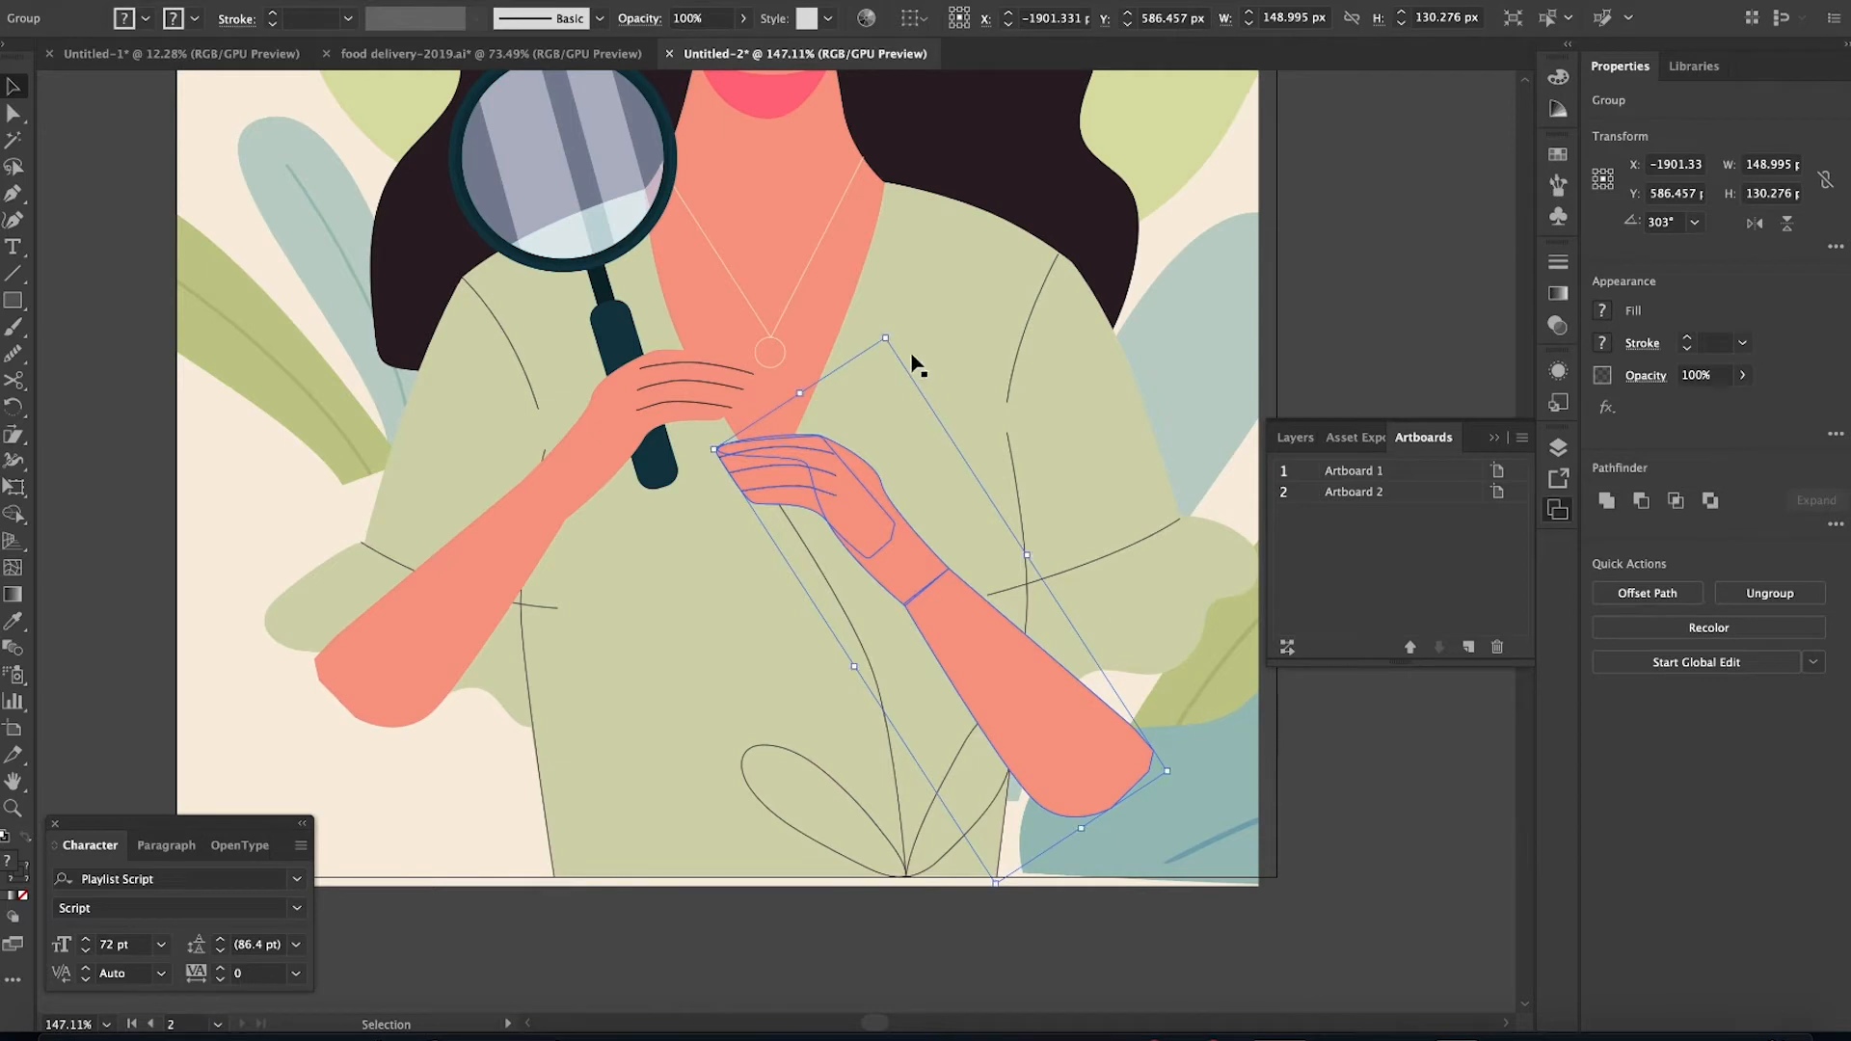
{"action": "left_click", "coordinate": [696, 439], "text": "shift"}
{"action": "key", "text": "super+z"}
{"action": "left_click", "coordinate": [1455, 901]}
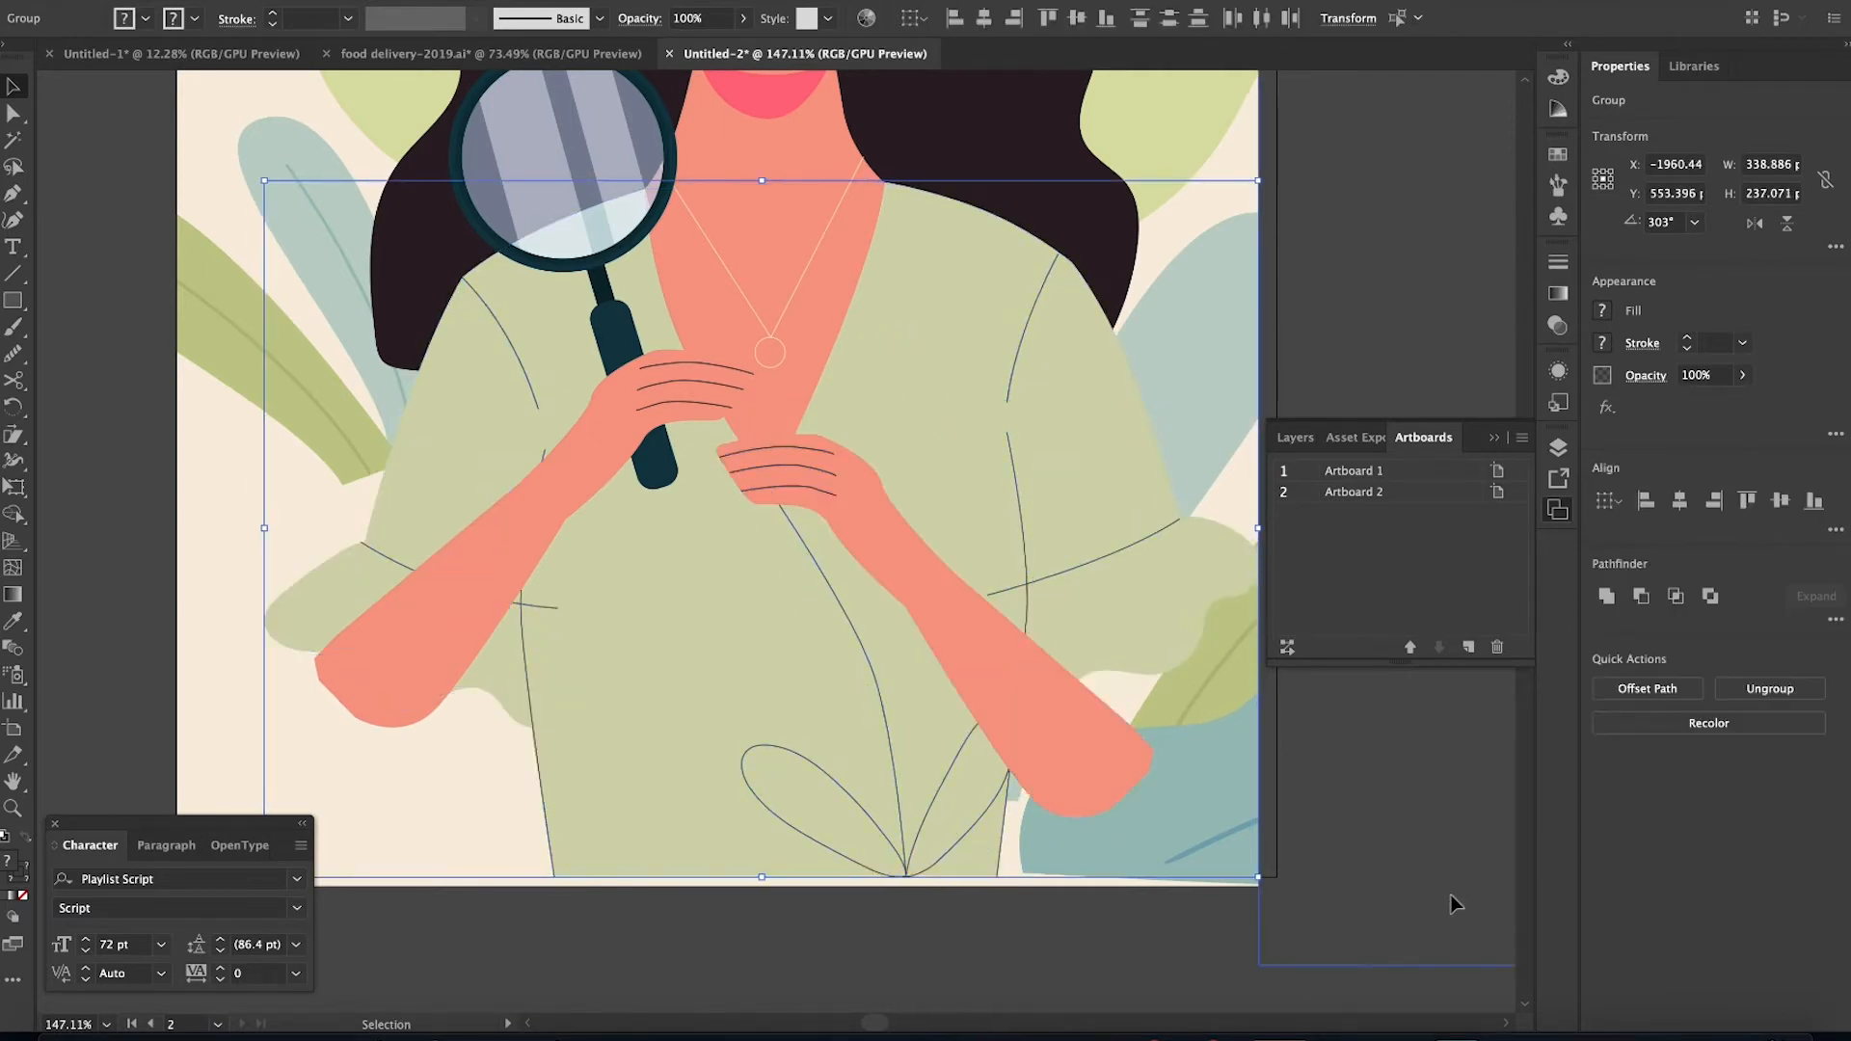
Move the right forearm and hand up inside the sleeve and rotate them slightly, to about 308°
{"action": "left_click", "coordinate": [1118, 762]}
{"action": "left_click_drag", "start_coordinate": [1083, 747], "coordinate": [1098, 685]}
{"action": "left_click_drag", "start_coordinate": [904, 250], "coordinate": [879, 254]}
{"action": "left_click_drag", "start_coordinate": [1026, 602], "coordinate": [1026, 622]}
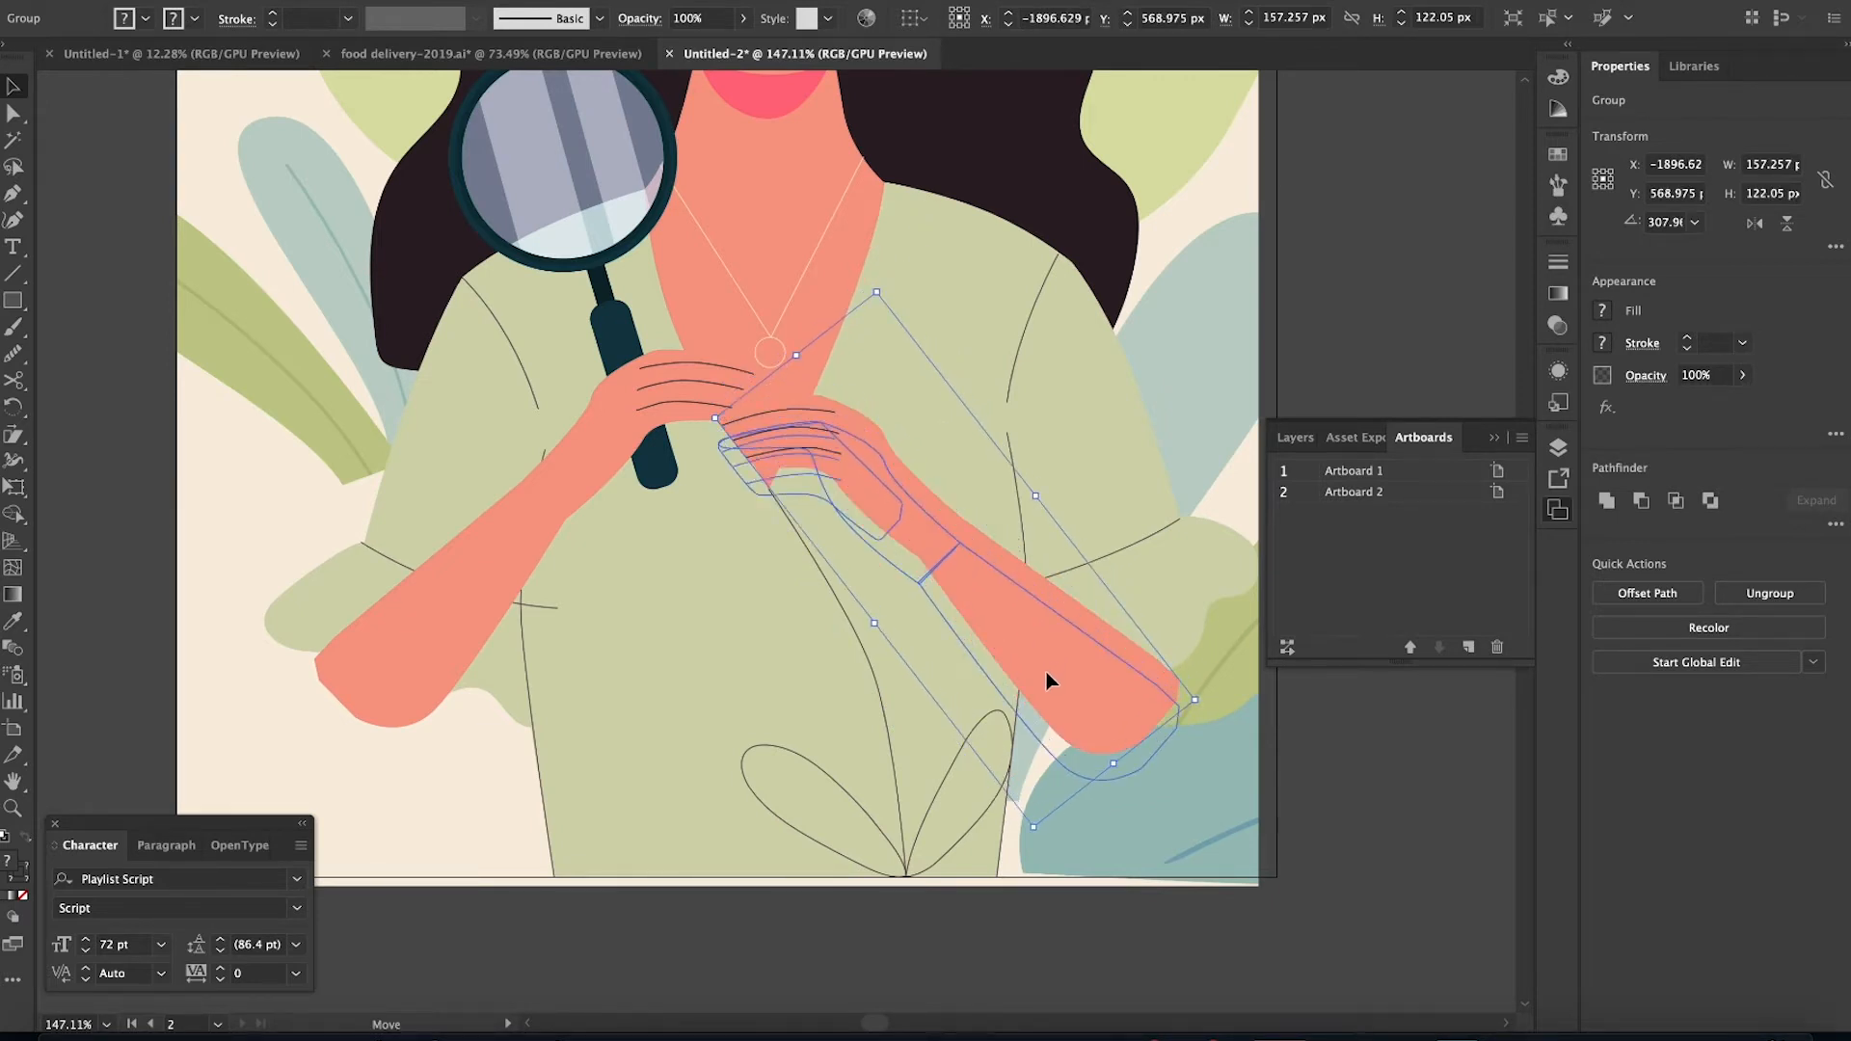
{"action": "left_click", "coordinate": [1210, 738]}
{"action": "left_click", "coordinate": [1130, 911]}
{"action": "scroll", "coordinate": [1130, 912], "scroll_direction": "down", "scroll_amount": 5}
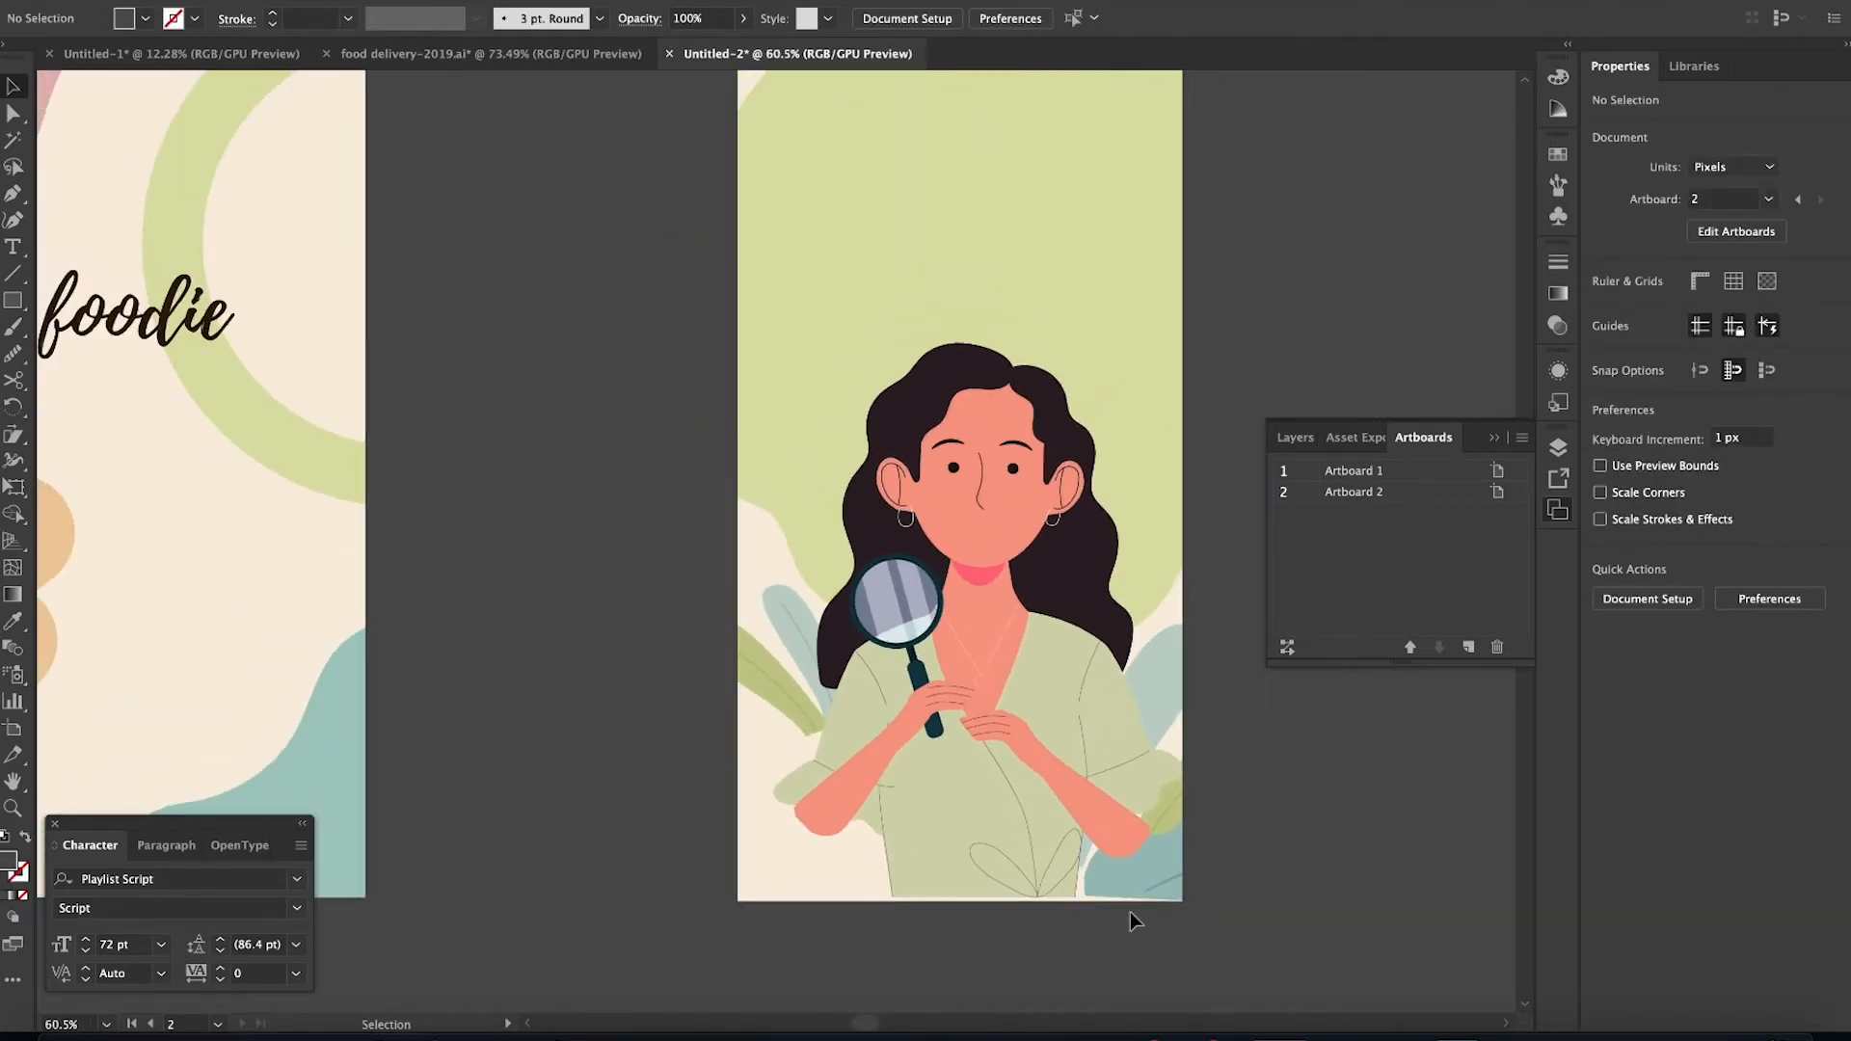
Fine-tune both forearms around the magnifier handle, placing the left one at Y 551.05 px and the right one at Y 574.03 px
{"action": "scroll", "coordinate": [1129, 912], "scroll_direction": "up", "scroll_amount": 3}
{"action": "left_click", "coordinate": [872, 584]}
{"action": "left_click_drag", "start_coordinate": [901, 558], "coordinate": [902, 558]}
{"action": "left_click_drag", "start_coordinate": [713, 749], "coordinate": [725, 733]}
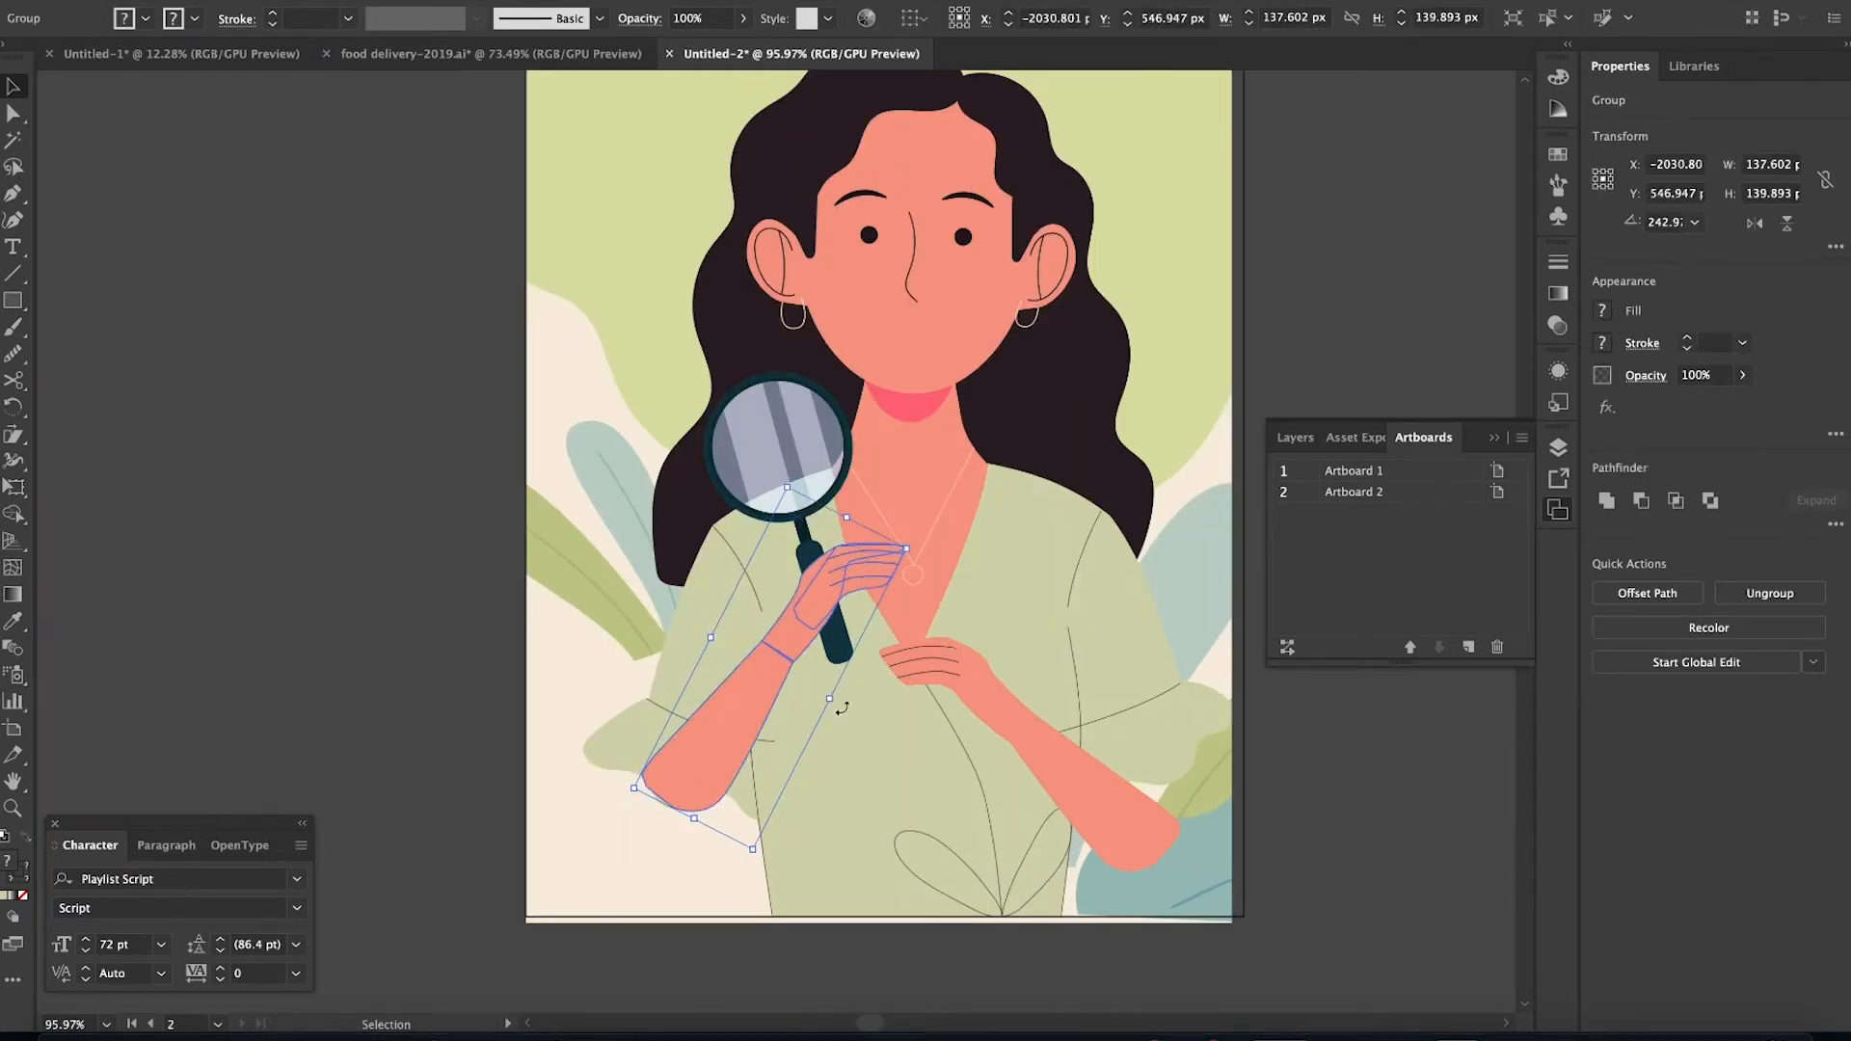
{"action": "left_click_drag", "start_coordinate": [1131, 801], "coordinate": [1128, 773]}
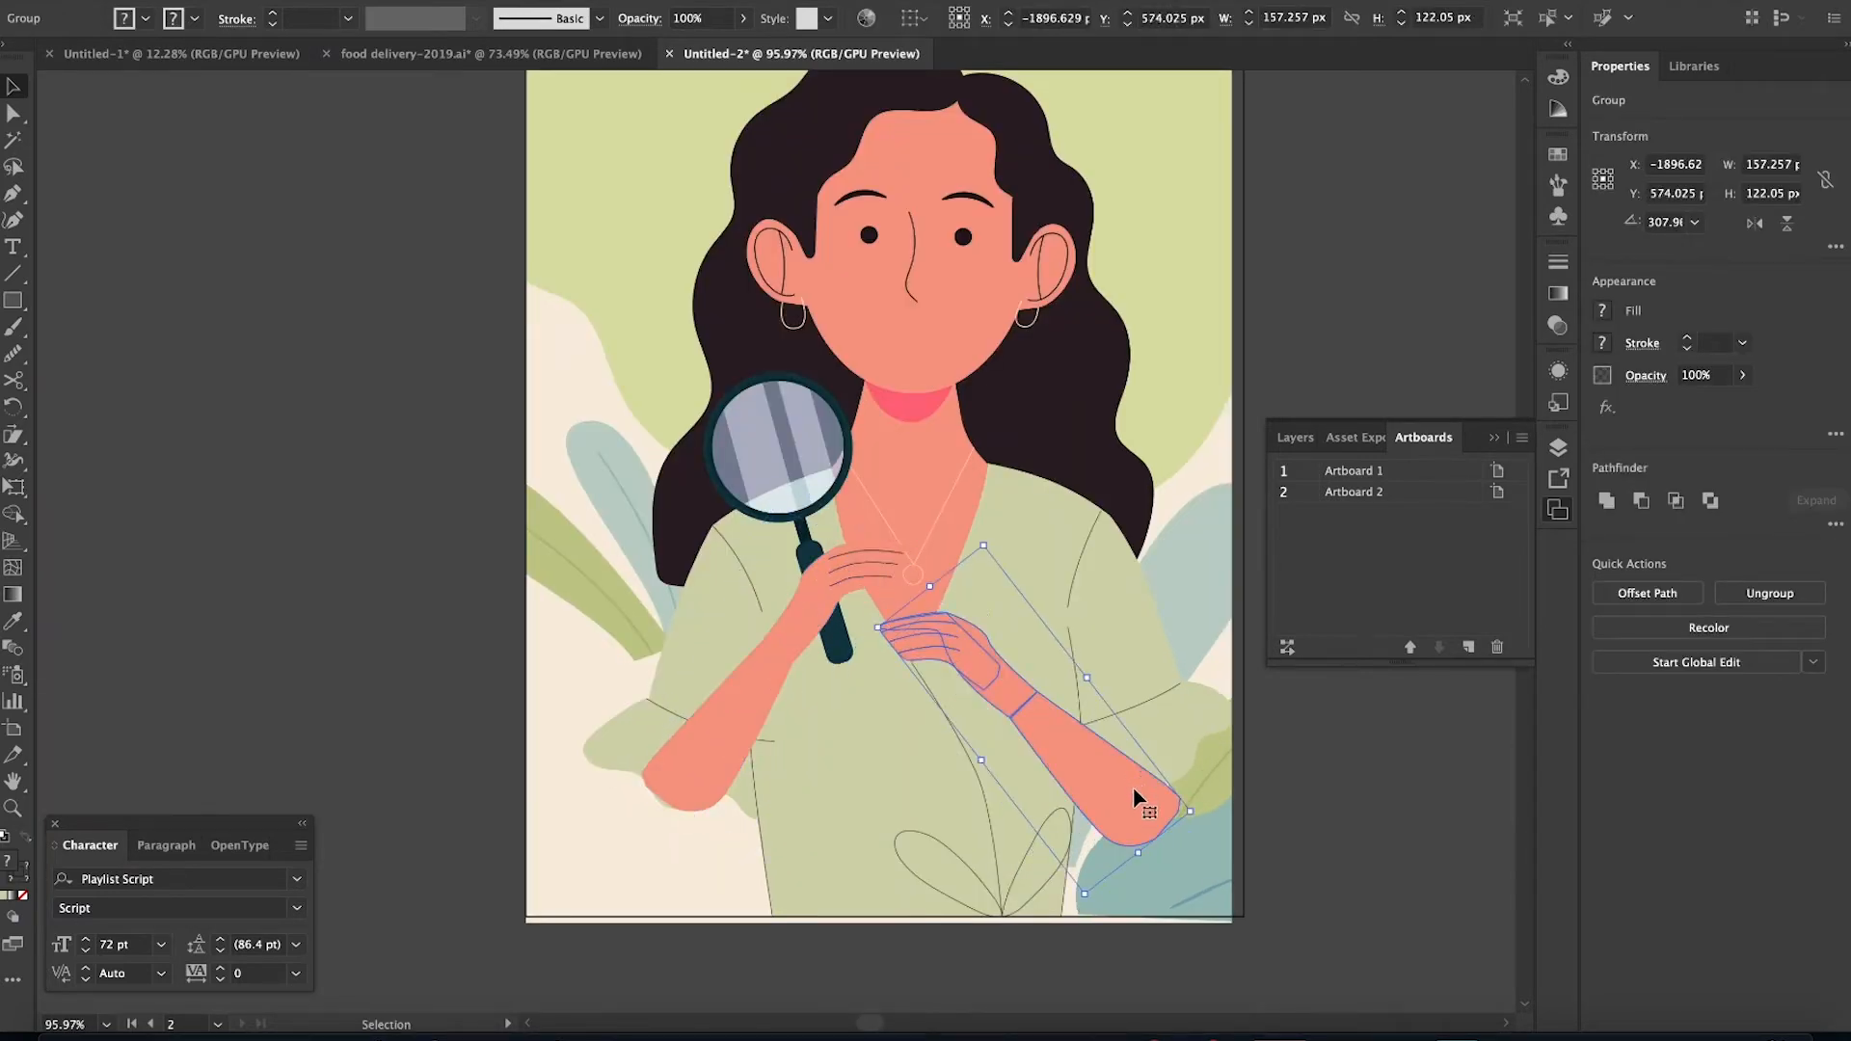
{"action": "left_click", "coordinate": [698, 755]}
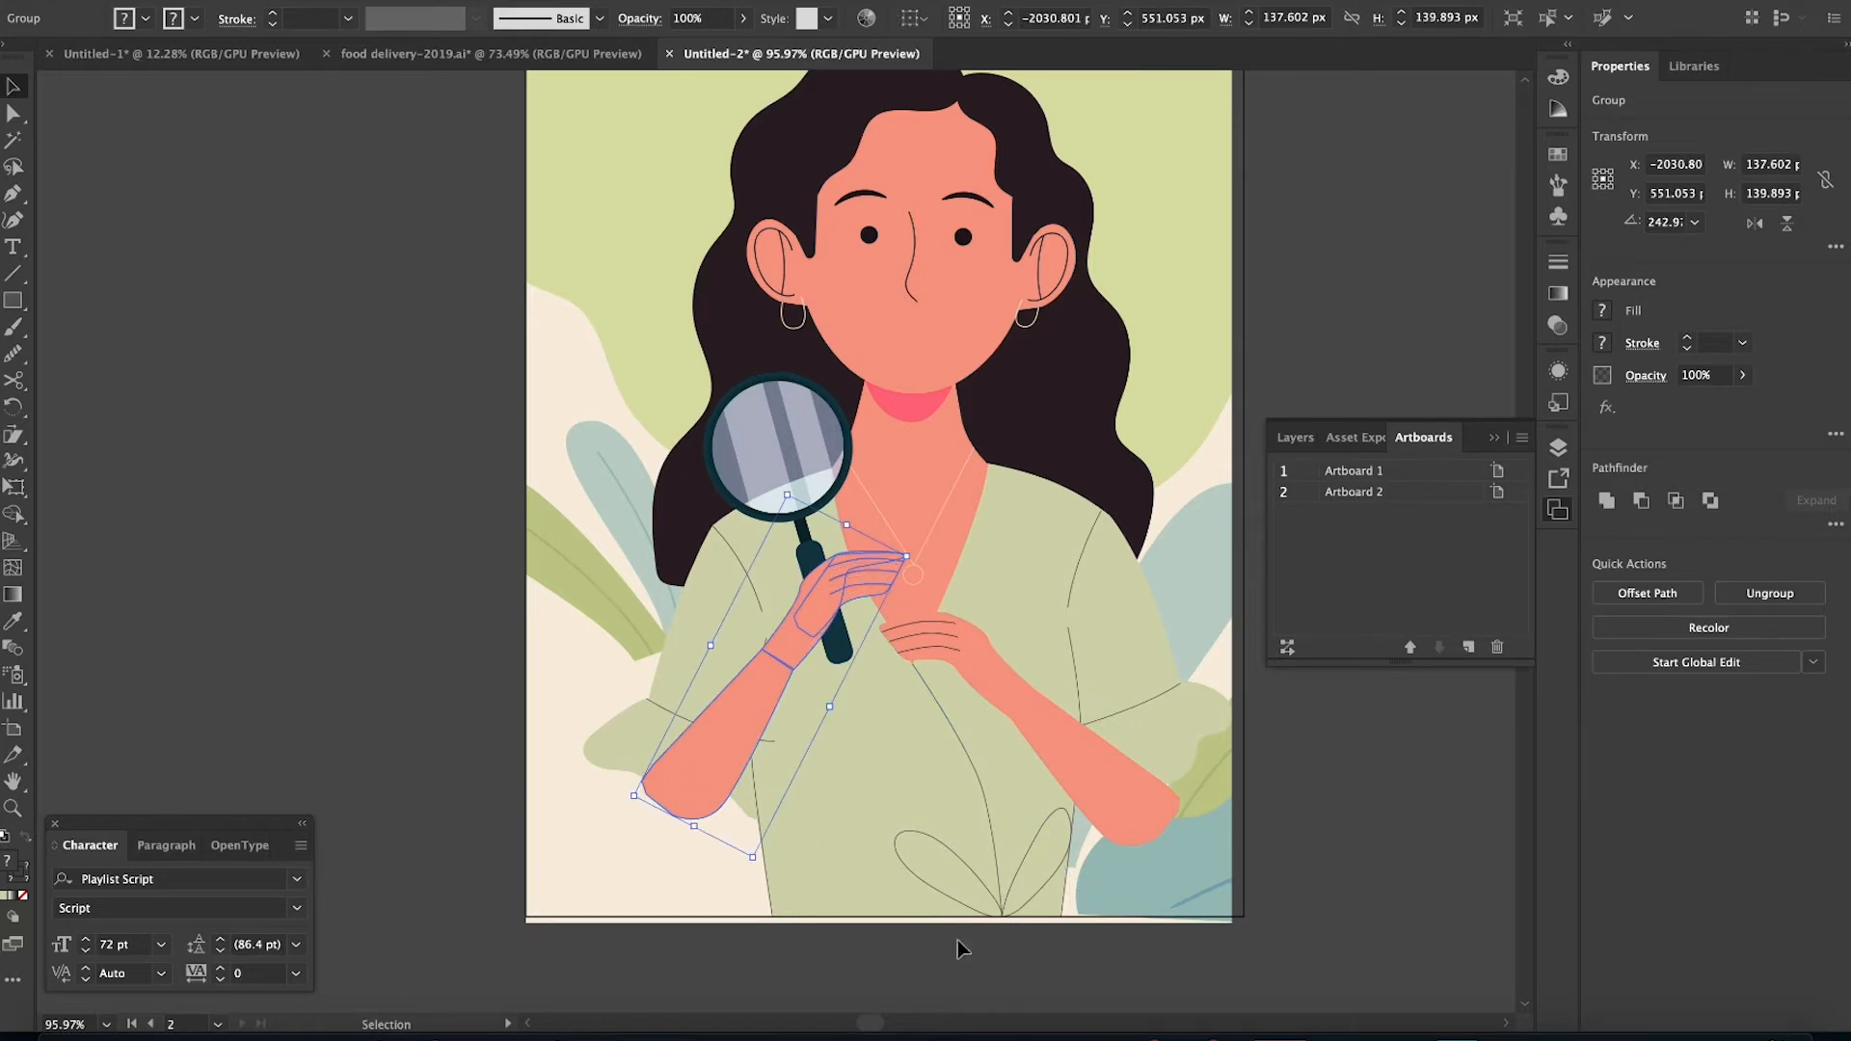
{"action": "left_click", "coordinate": [959, 943]}
Enlarge the magnifying glass and reposition it so the lens overlaps her cheek and the handle sits between her hands
{"action": "scroll", "coordinate": [964, 954], "scroll_direction": "down", "scroll_amount": 3}
{"action": "left_click_drag", "start_coordinate": [889, 636], "coordinate": [965, 538]}
{"action": "left_click_drag", "start_coordinate": [926, 595], "coordinate": [914, 619]}
{"action": "left_click", "coordinate": [1322, 835]}
{"action": "scroll", "coordinate": [1321, 837], "scroll_direction": "down", "scroll_amount": 3}
{"action": "left_click", "coordinate": [1122, 921]}
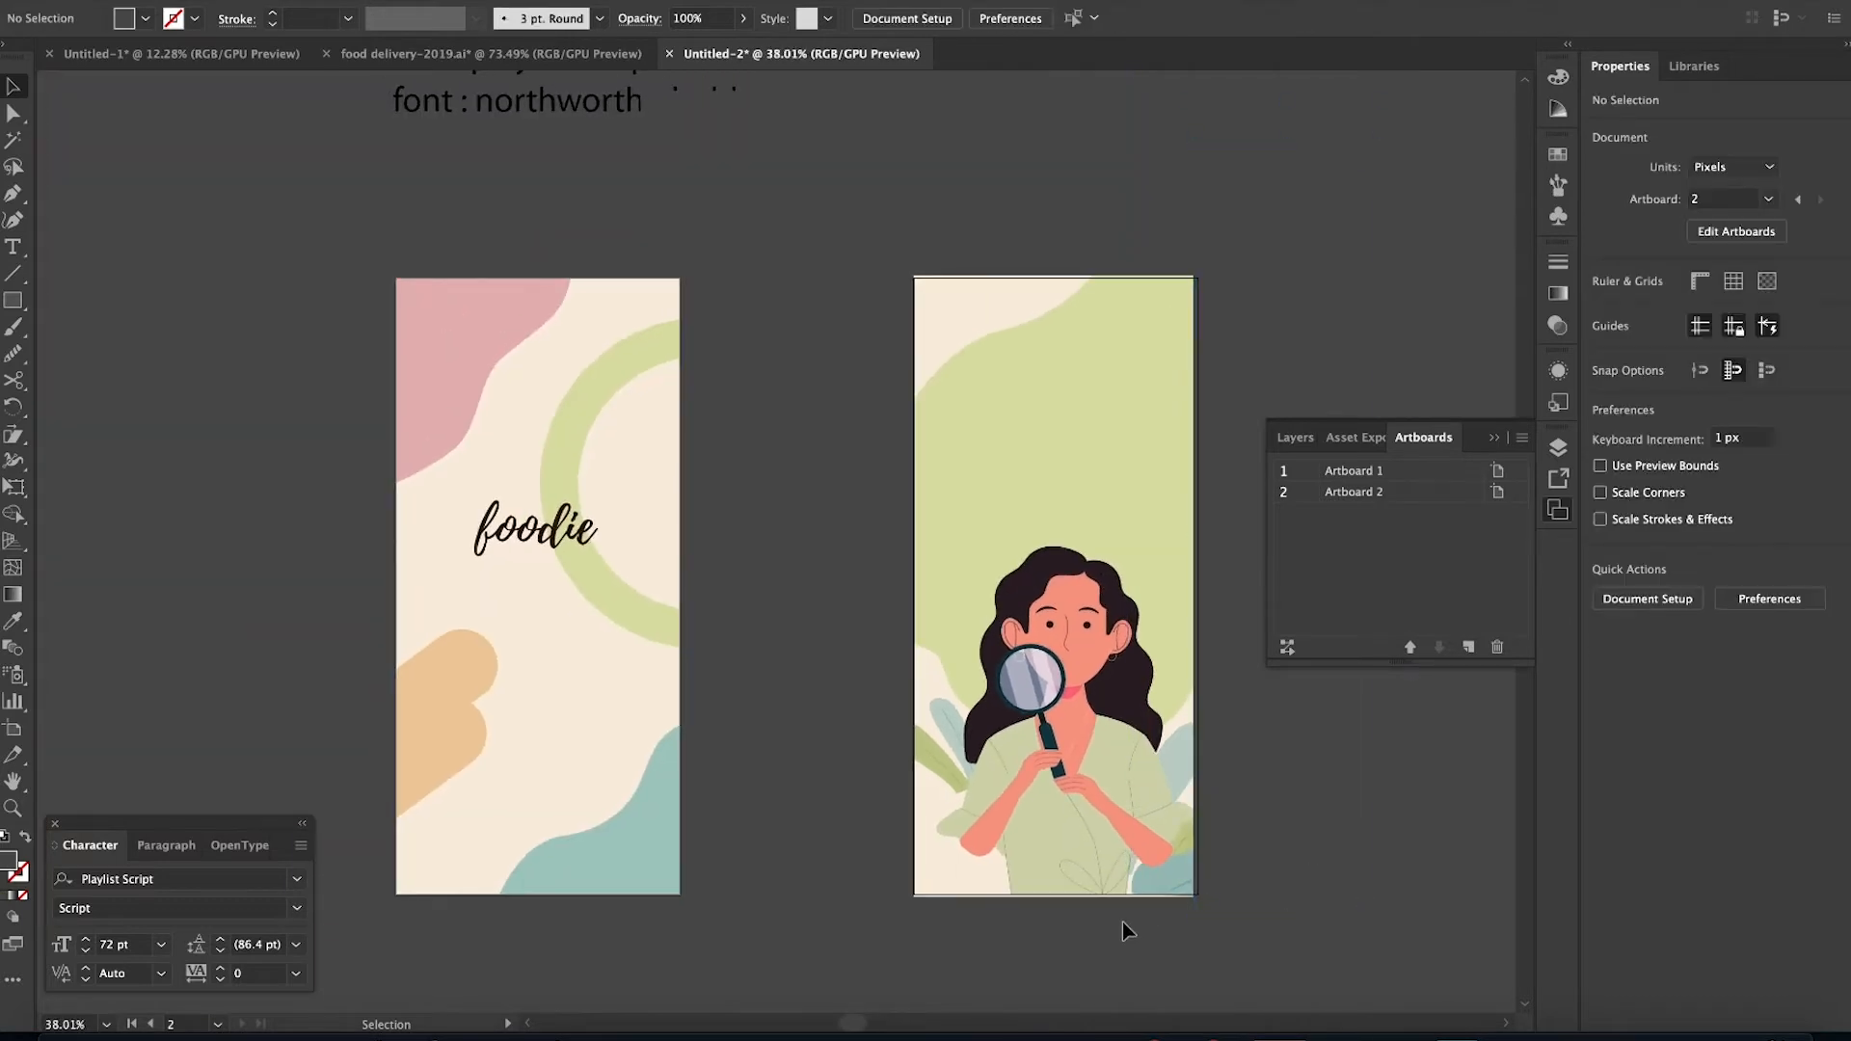
Recolour the blouse body, both sleeves and both ruffled cuffs with a light yellow-orange fill
{"action": "scroll", "coordinate": [1122, 921], "scroll_direction": "right", "scroll_amount": 2}
{"action": "scroll", "coordinate": [1123, 921], "scroll_direction": "down", "scroll_amount": 2}
{"action": "left_click", "coordinate": [952, 657]}
{"action": "key", "text": "a"}
{"action": "left_click", "coordinate": [1262, 777]}
{"action": "scroll", "coordinate": [1062, 833], "scroll_direction": "up", "scroll_amount": 3}
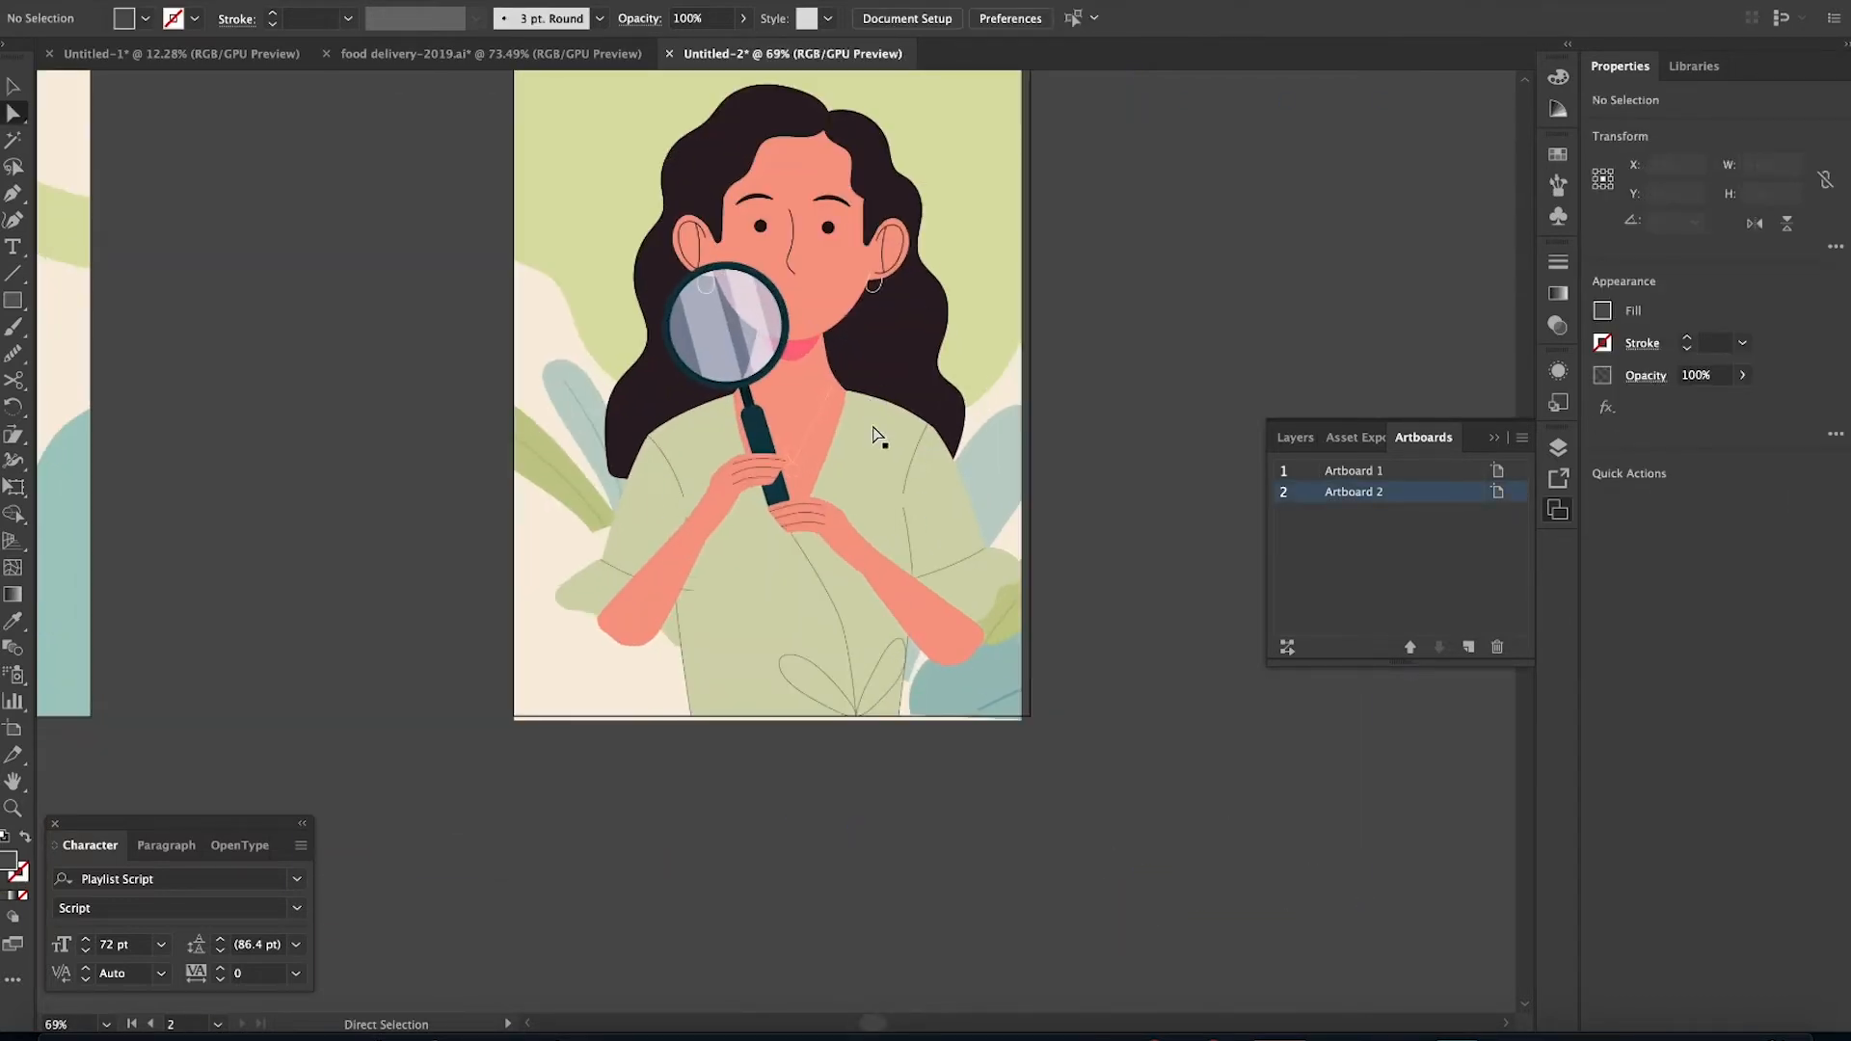
{"action": "left_click", "coordinate": [877, 434]}
{"action": "left_click", "coordinate": [946, 510], "text": "shift"}
{"action": "left_click", "coordinate": [964, 584], "text": "shift"}
{"action": "left_click", "coordinate": [631, 577], "text": "shift"}
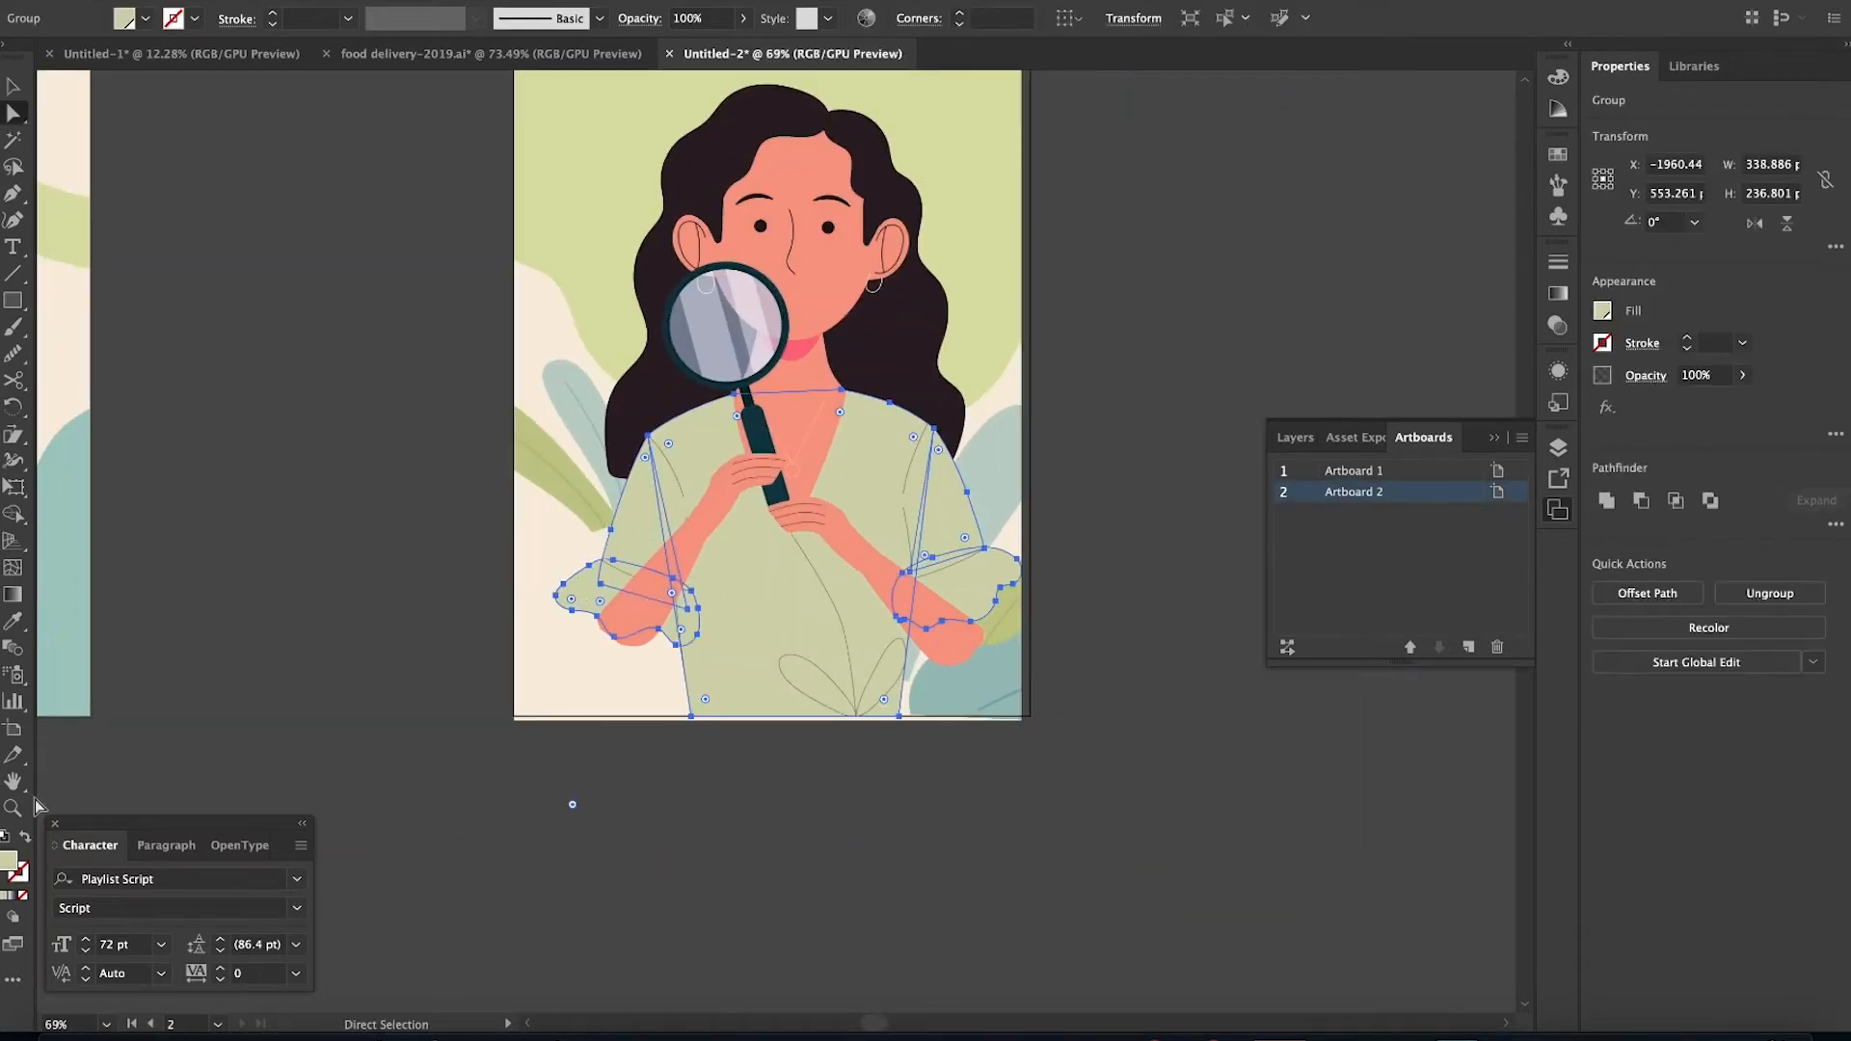
{"action": "double_click", "coordinate": [8, 861]}
{"action": "key", "text": "Return"}
{"action": "key", "text": "v"}
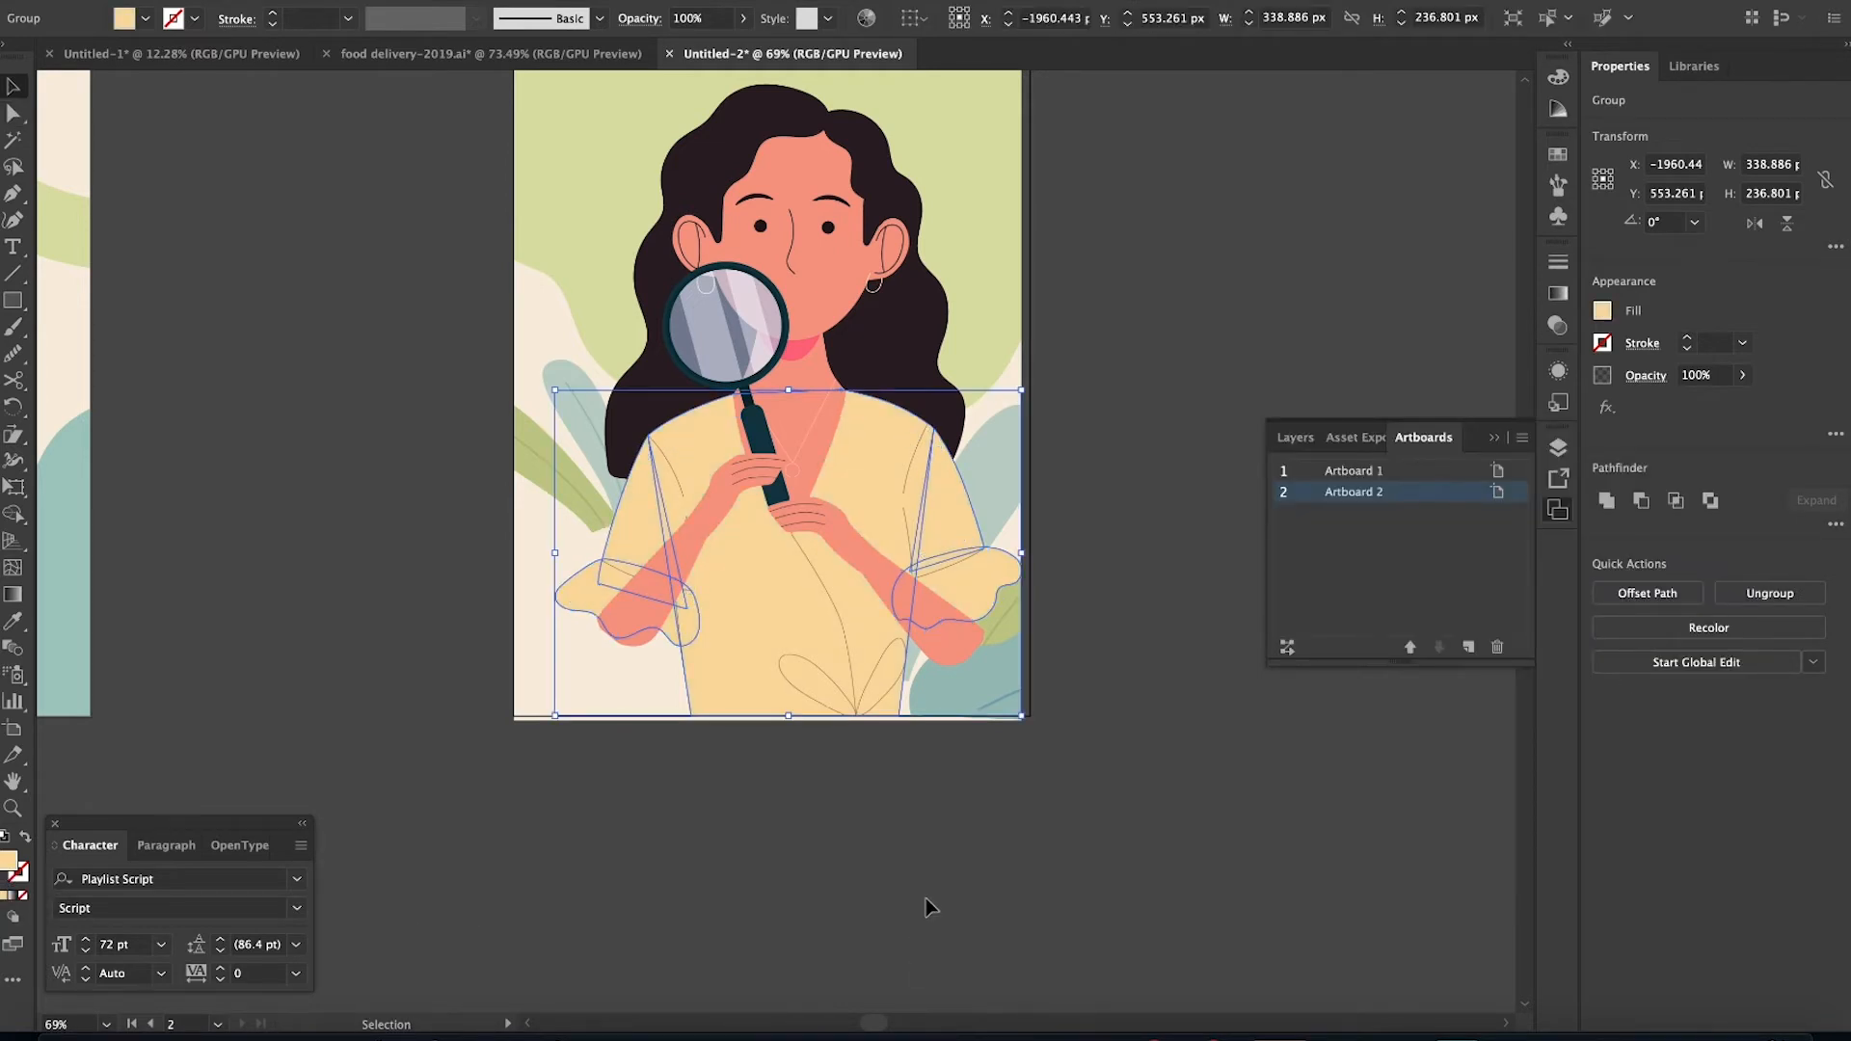
{"action": "left_click", "coordinate": [926, 899]}
Copy the line "Search for favourite food nearby you" from the notes text above the artboards
{"action": "scroll", "coordinate": [925, 898], "scroll_direction": "down", "scroll_amount": 4}
{"action": "scroll", "coordinate": [925, 899], "scroll_direction": "left", "scroll_amount": 2}
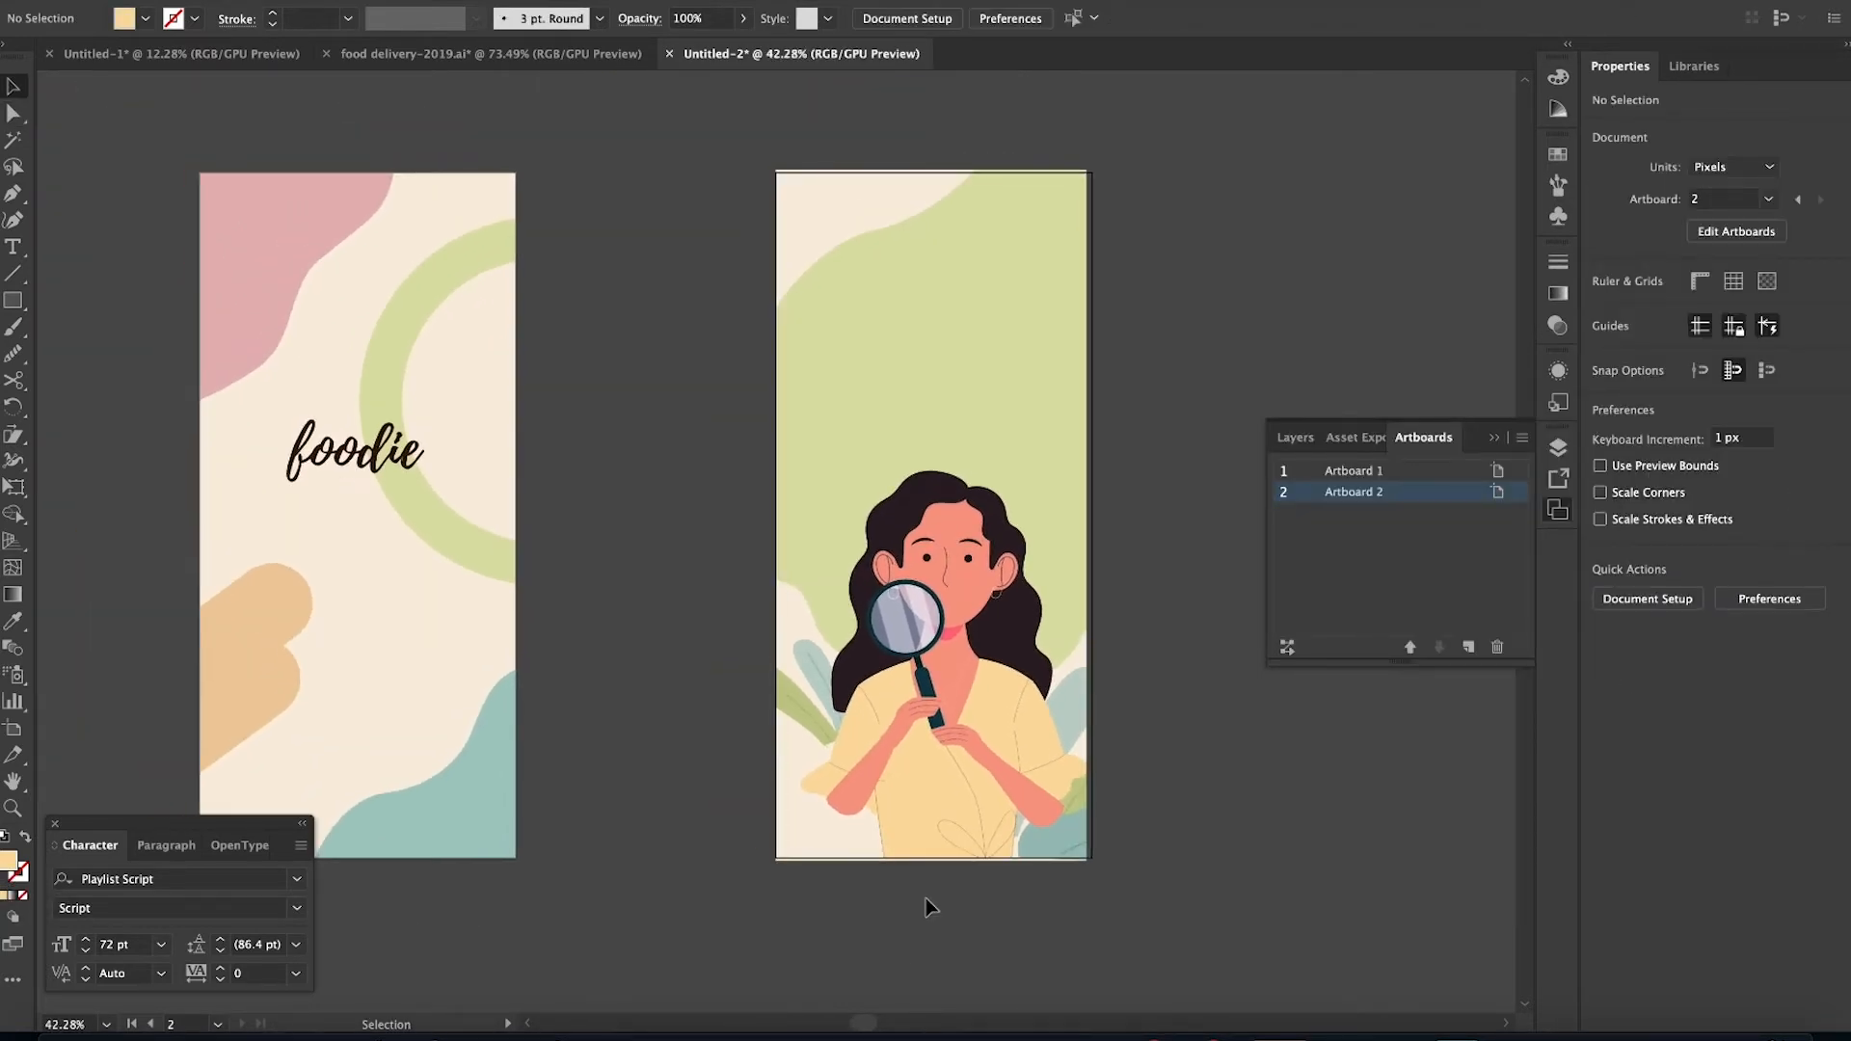
{"action": "left_click", "coordinate": [397, 451]}
{"action": "scroll", "coordinate": [558, 361], "scroll_direction": "up", "scroll_amount": 5}
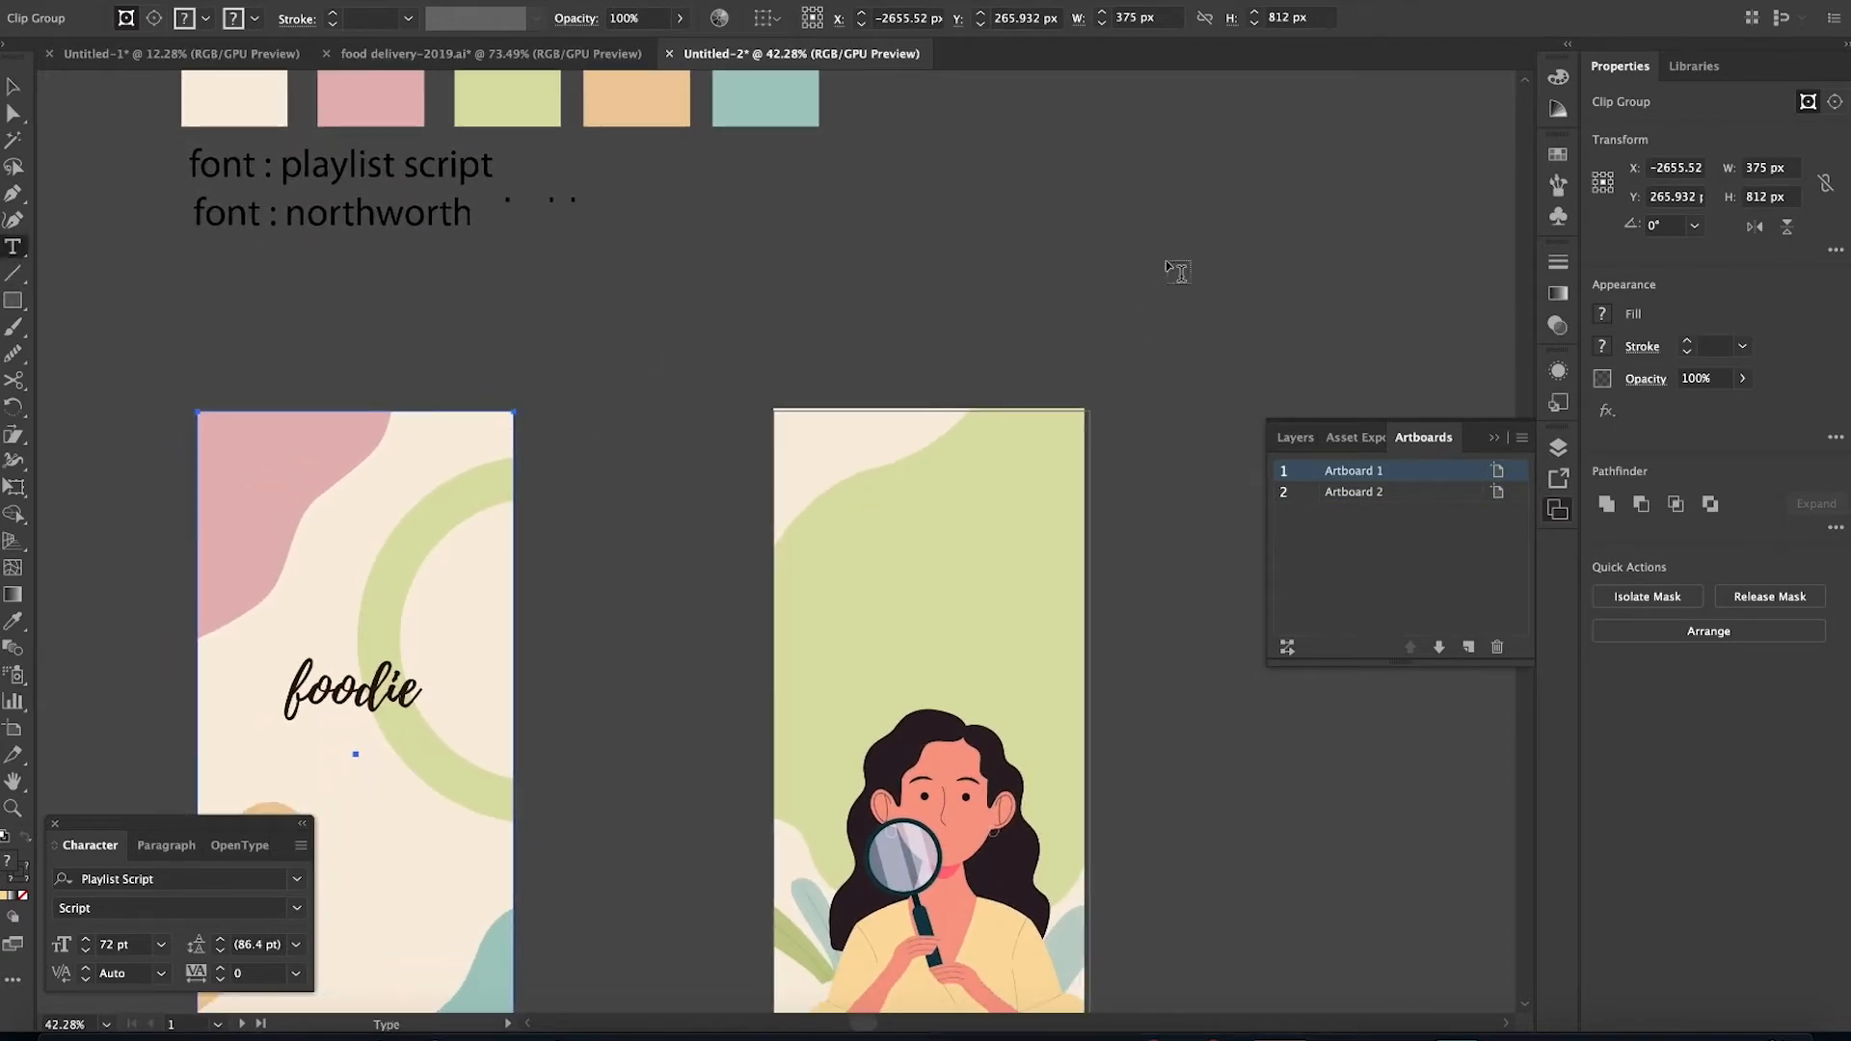
{"action": "key", "text": "v"}
{"action": "scroll", "coordinate": [401, 290], "scroll_direction": "up", "scroll_amount": 8}
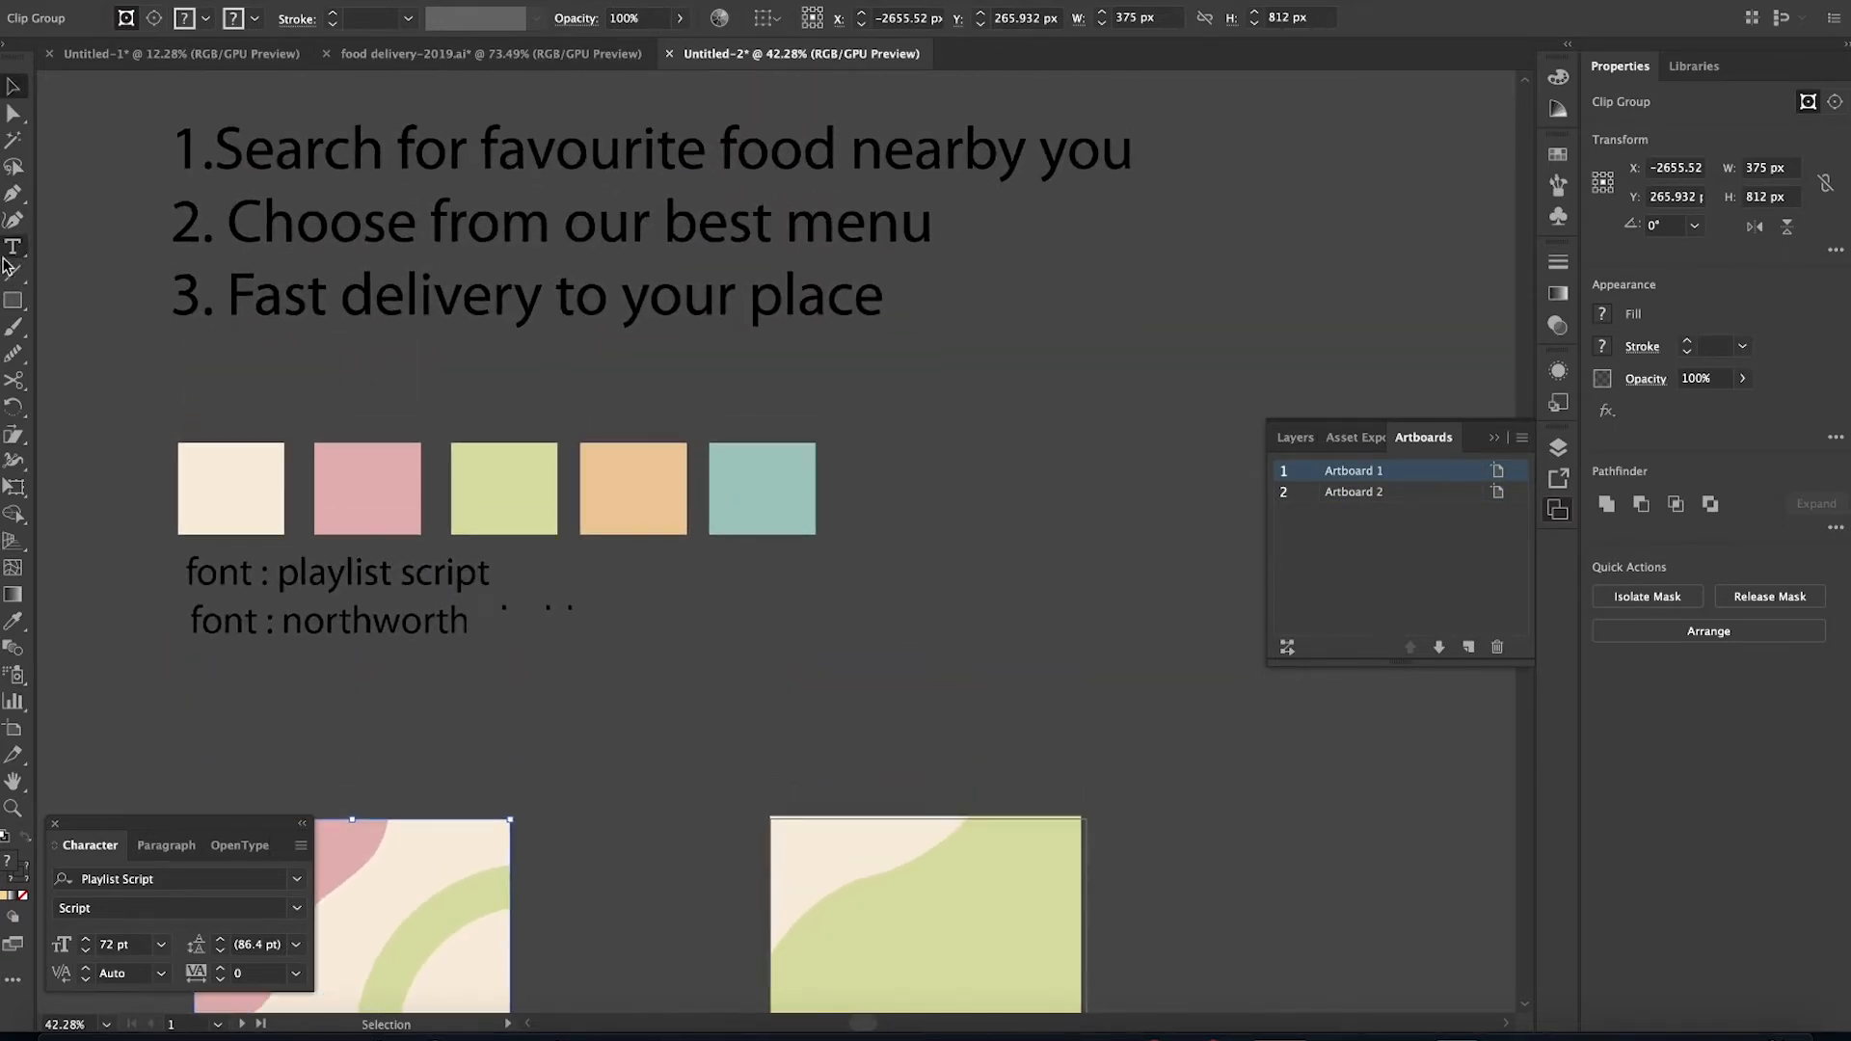
{"action": "left_click_drag", "start_coordinate": [233, 145], "coordinate": [1133, 164]}
{"action": "key", "text": "Escape"}
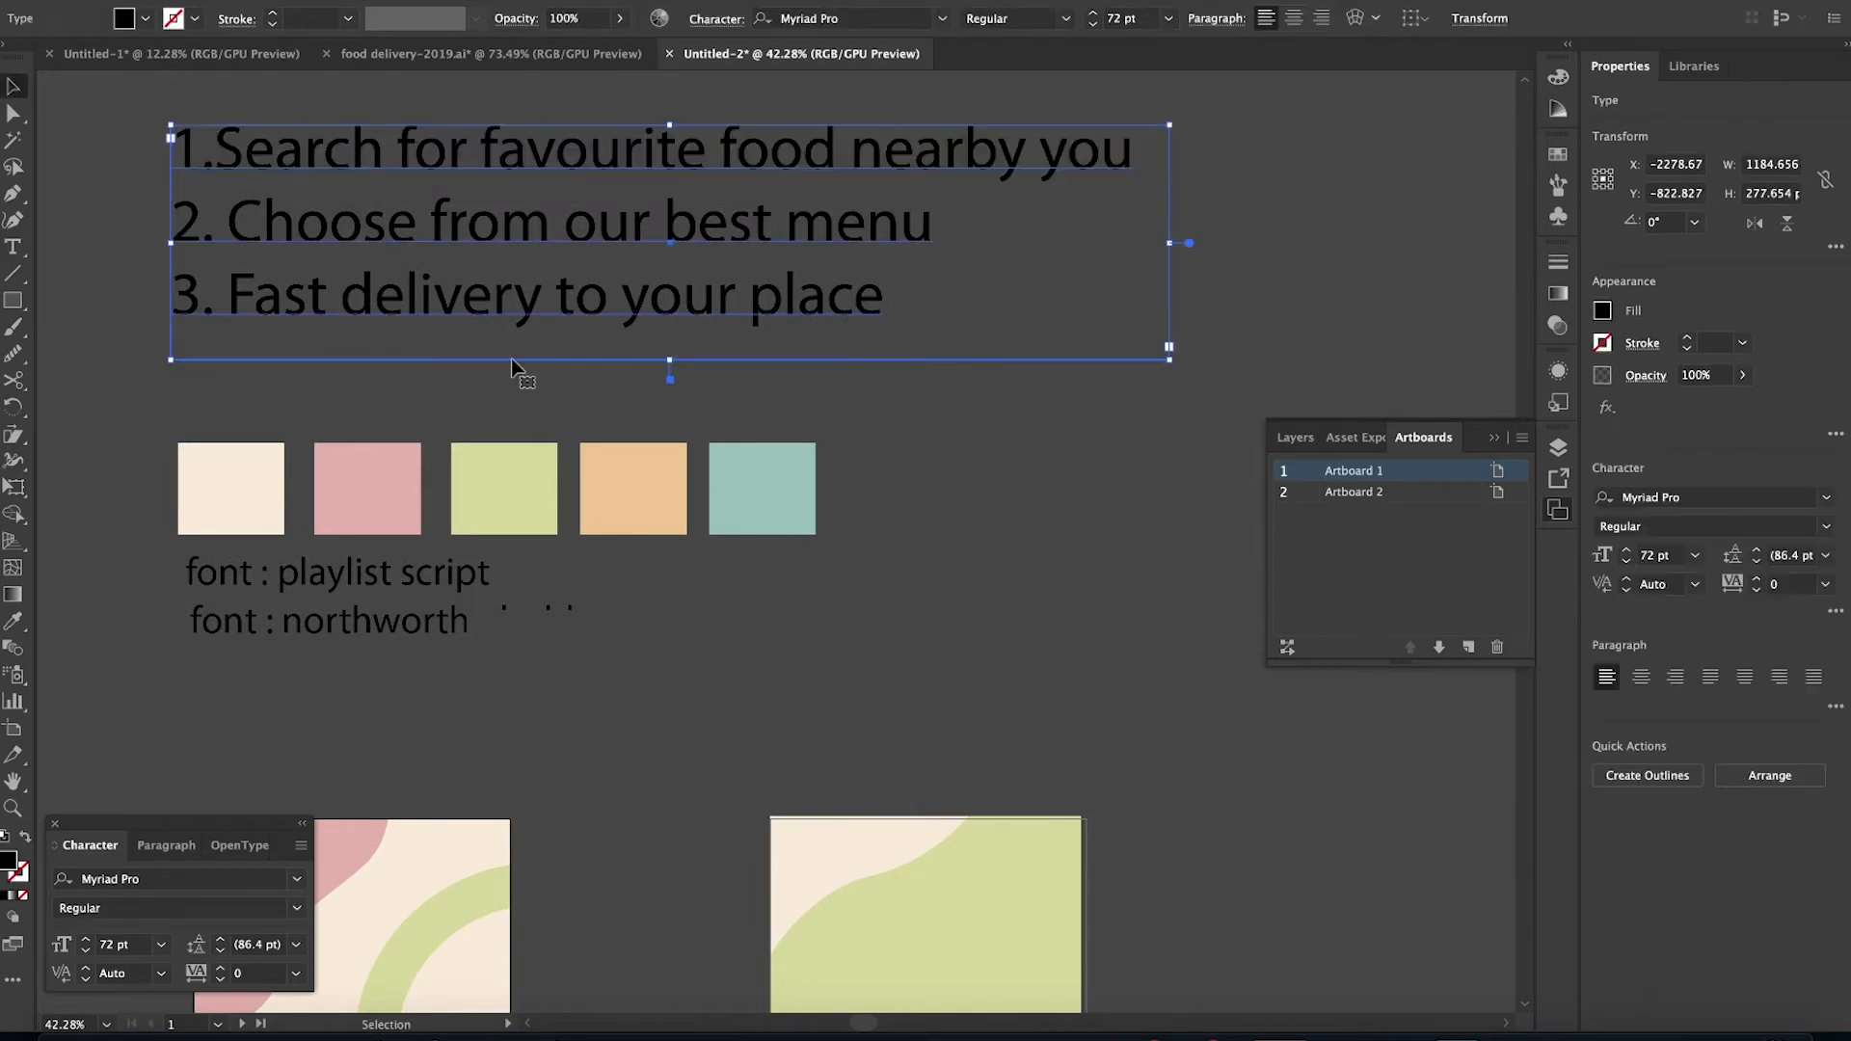
{"action": "left_click", "coordinate": [517, 372]}
Create a 288 by 162 px text area above the woman, paste the copied line into it and set it to 36 pt
{"action": "scroll", "coordinate": [1081, 551], "scroll_direction": "down", "scroll_amount": 6}
{"action": "scroll", "coordinate": [1082, 551], "scroll_direction": "down", "scroll_amount": 5}
{"action": "left_click", "coordinate": [13, 248]}
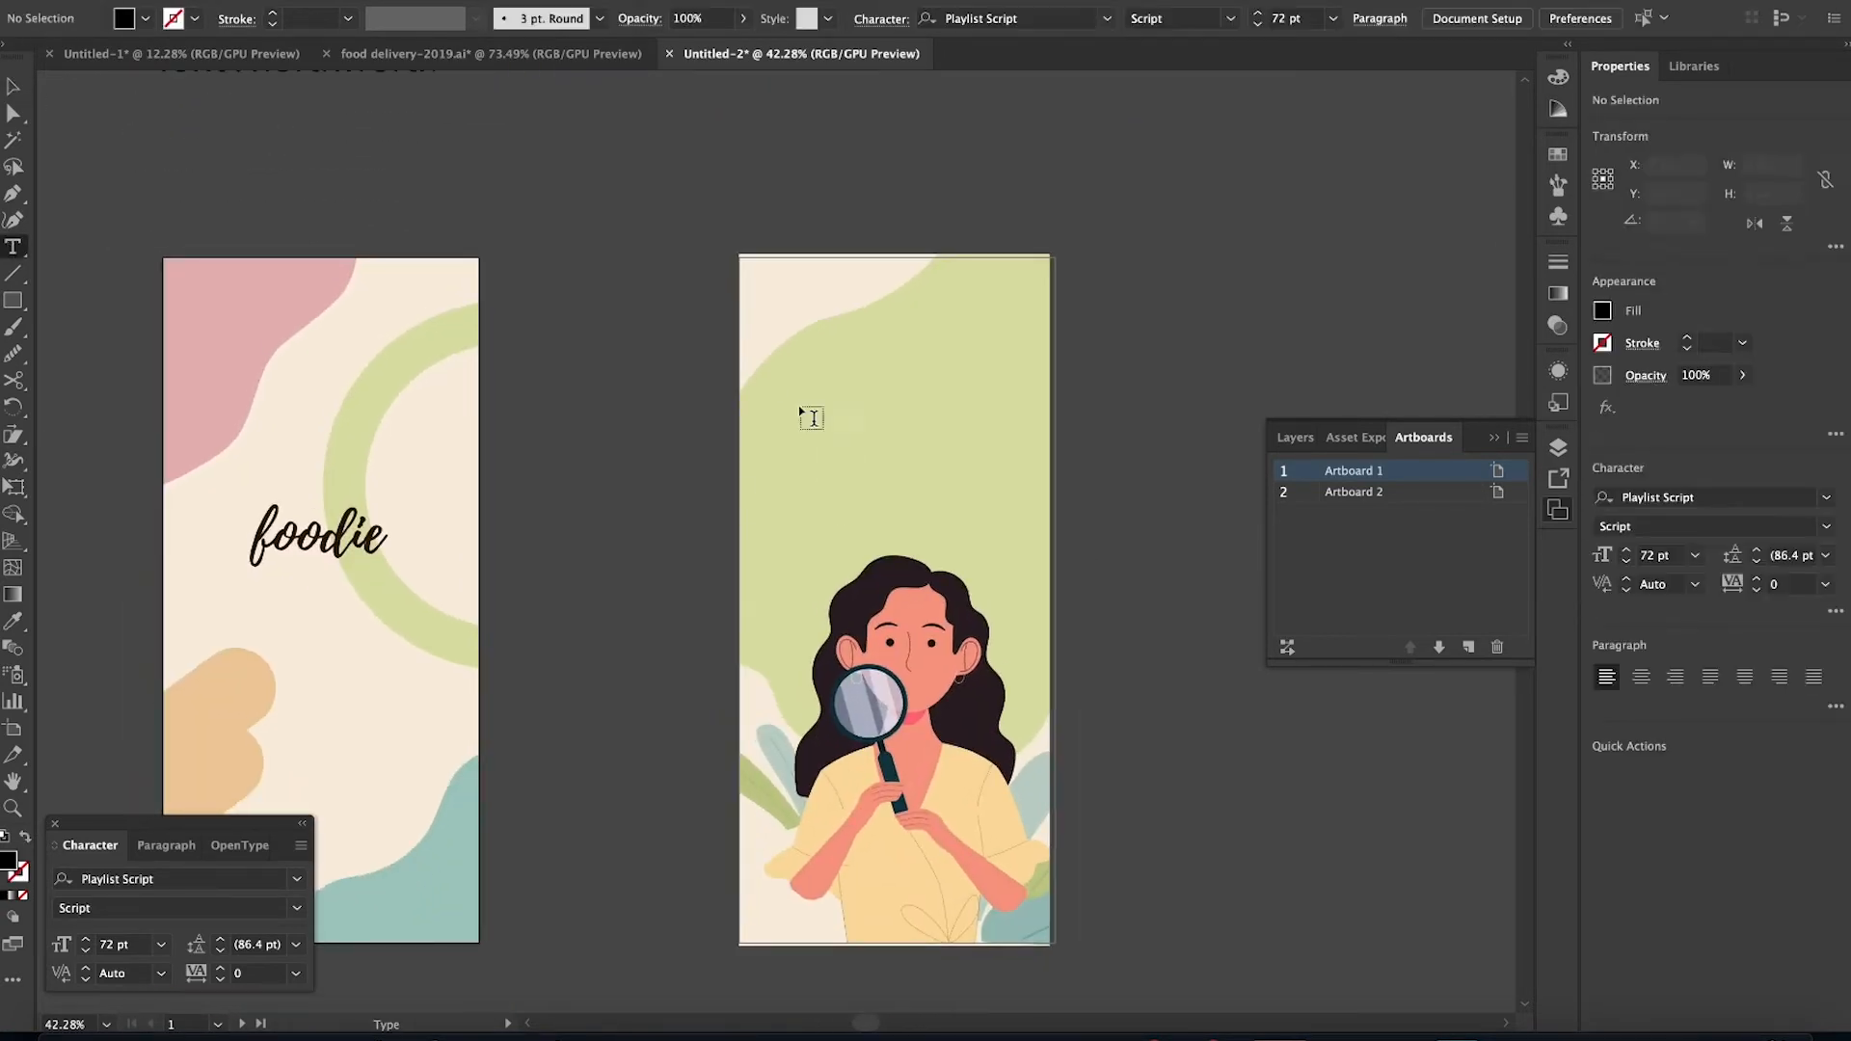
{"action": "left_click_drag", "start_coordinate": [799, 406], "coordinate": [1043, 543]}
{"action": "key", "text": "ctrl+v"}
{"action": "key", "text": "Escape"}
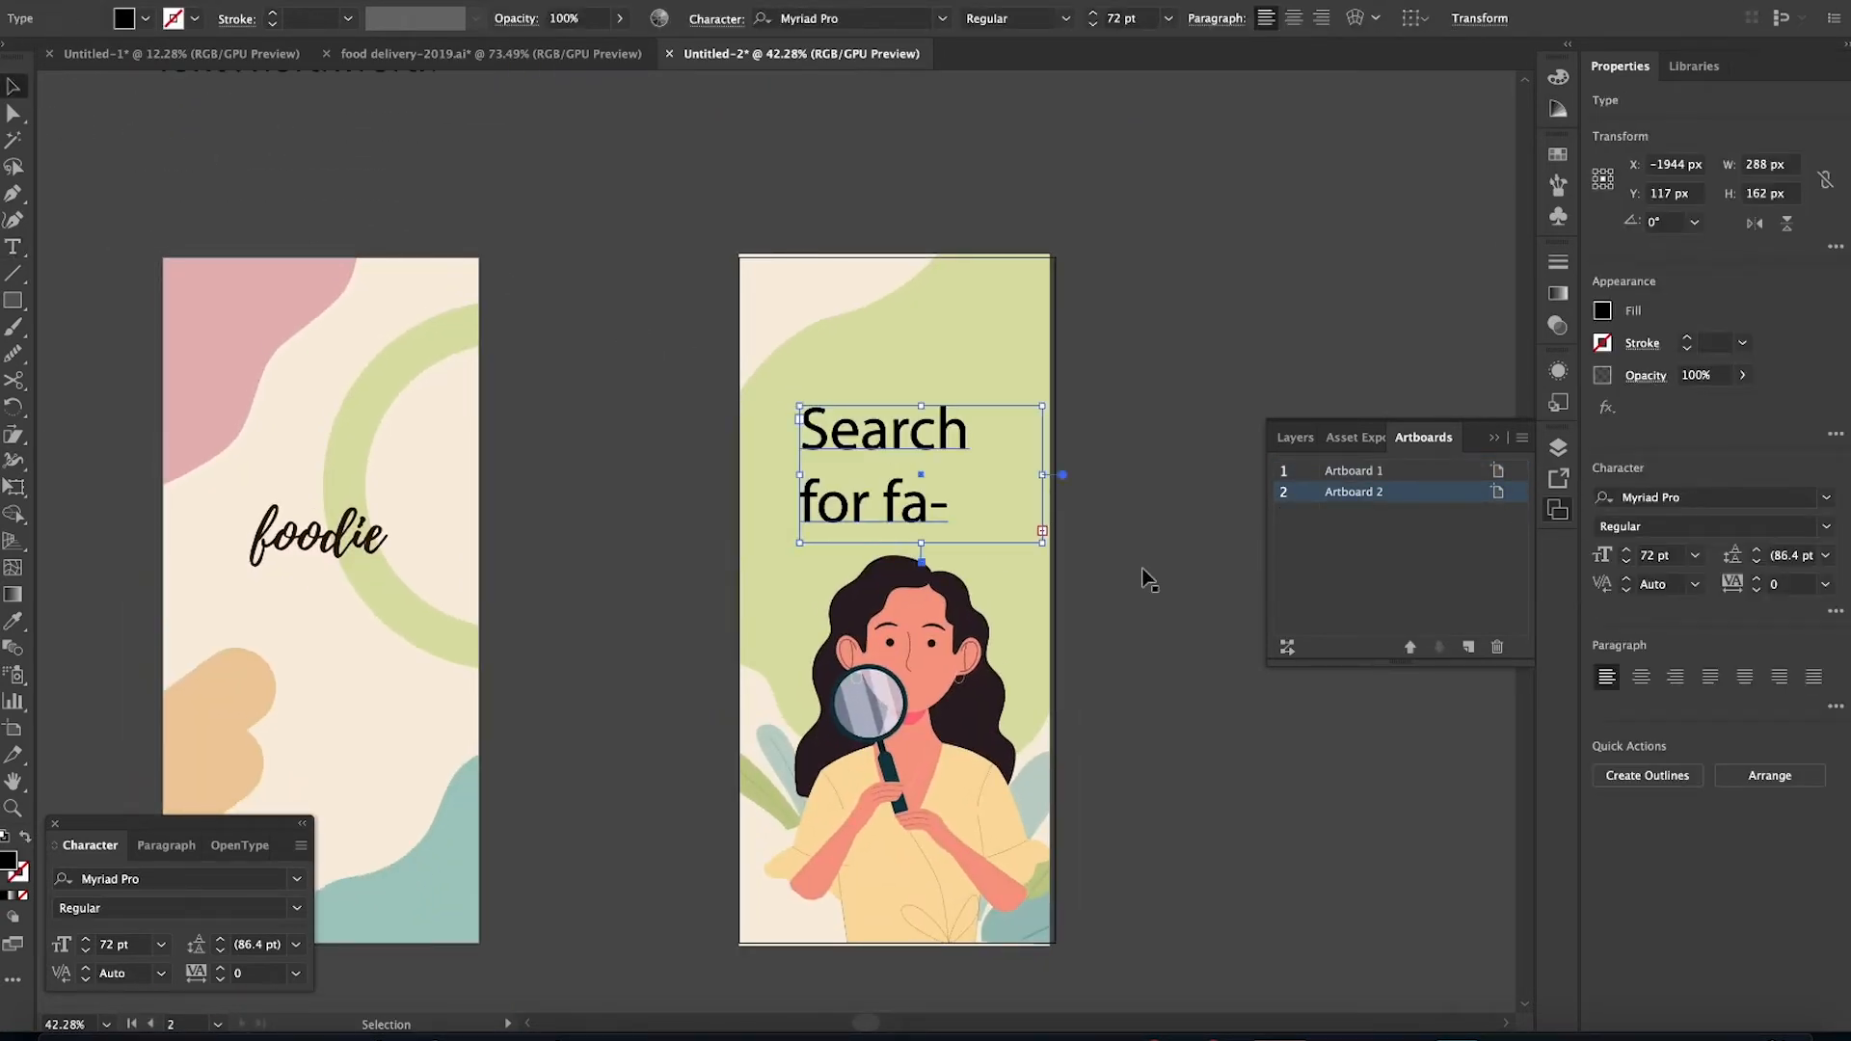
{"action": "left_click", "coordinate": [1693, 555]}
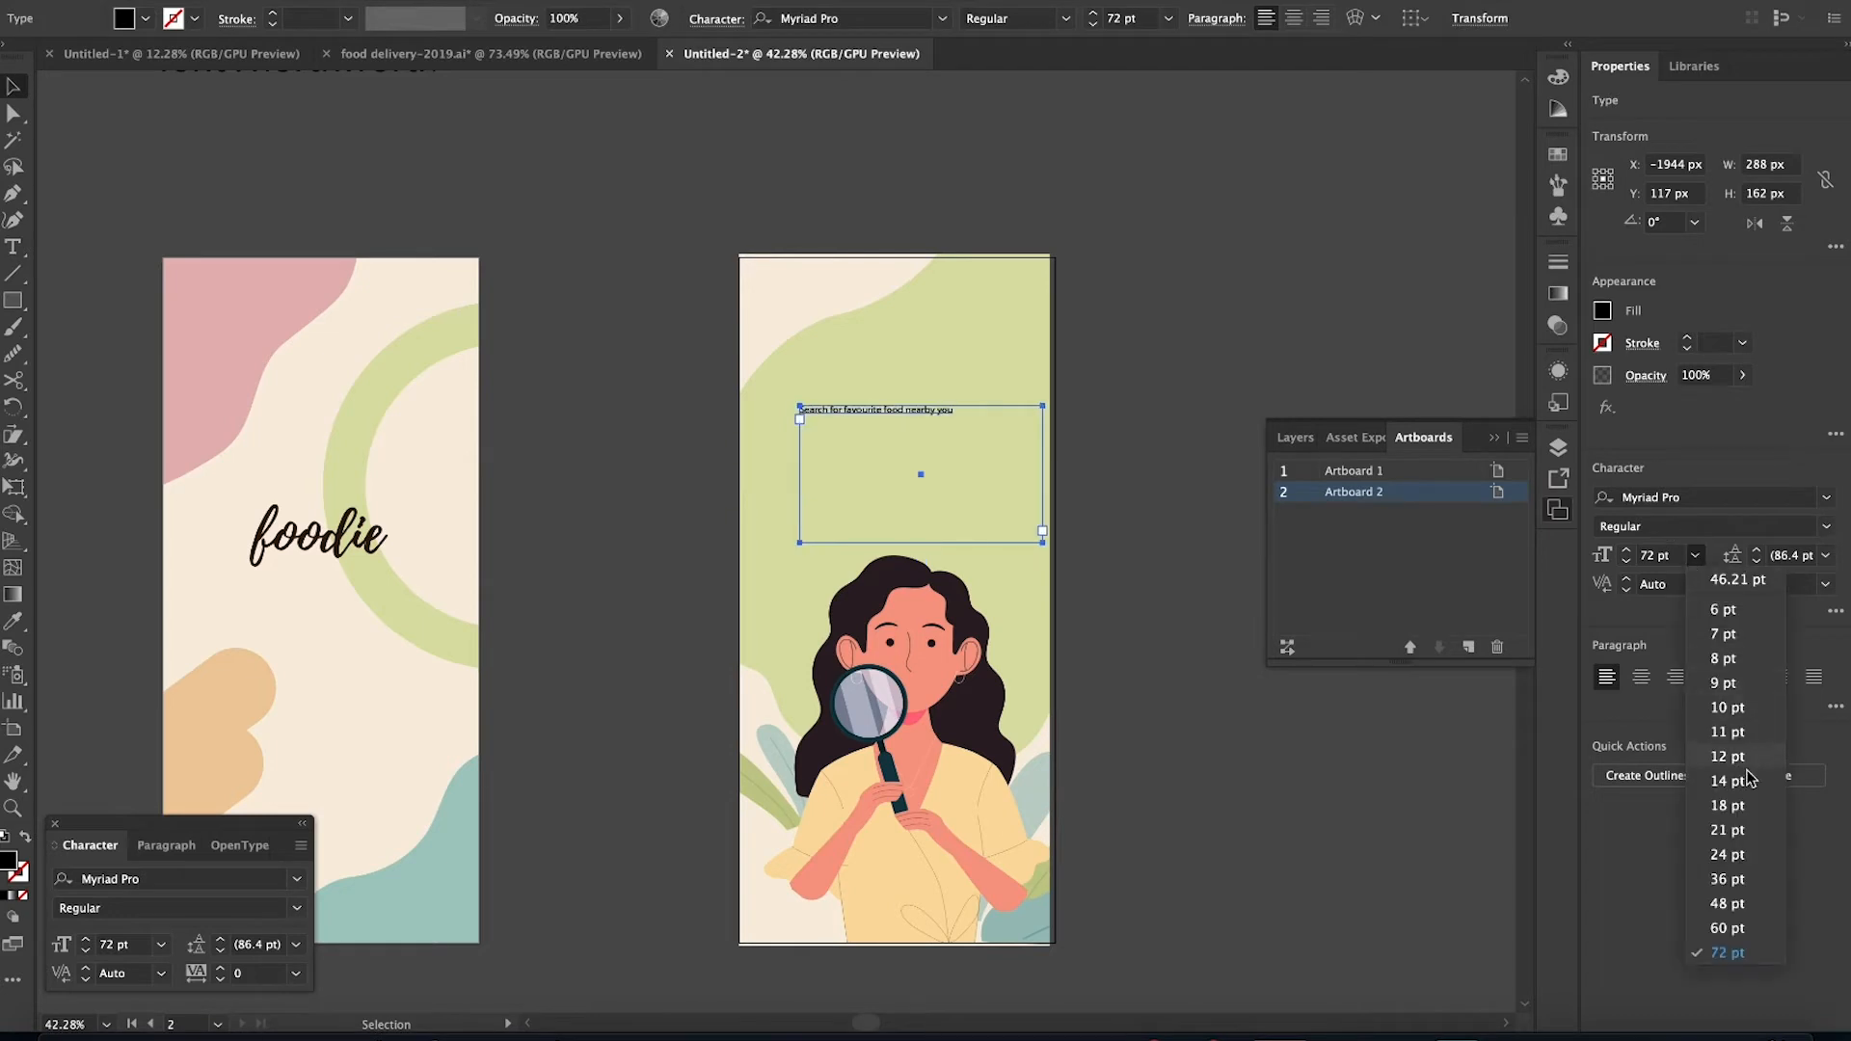
{"action": "left_click", "coordinate": [1732, 888]}
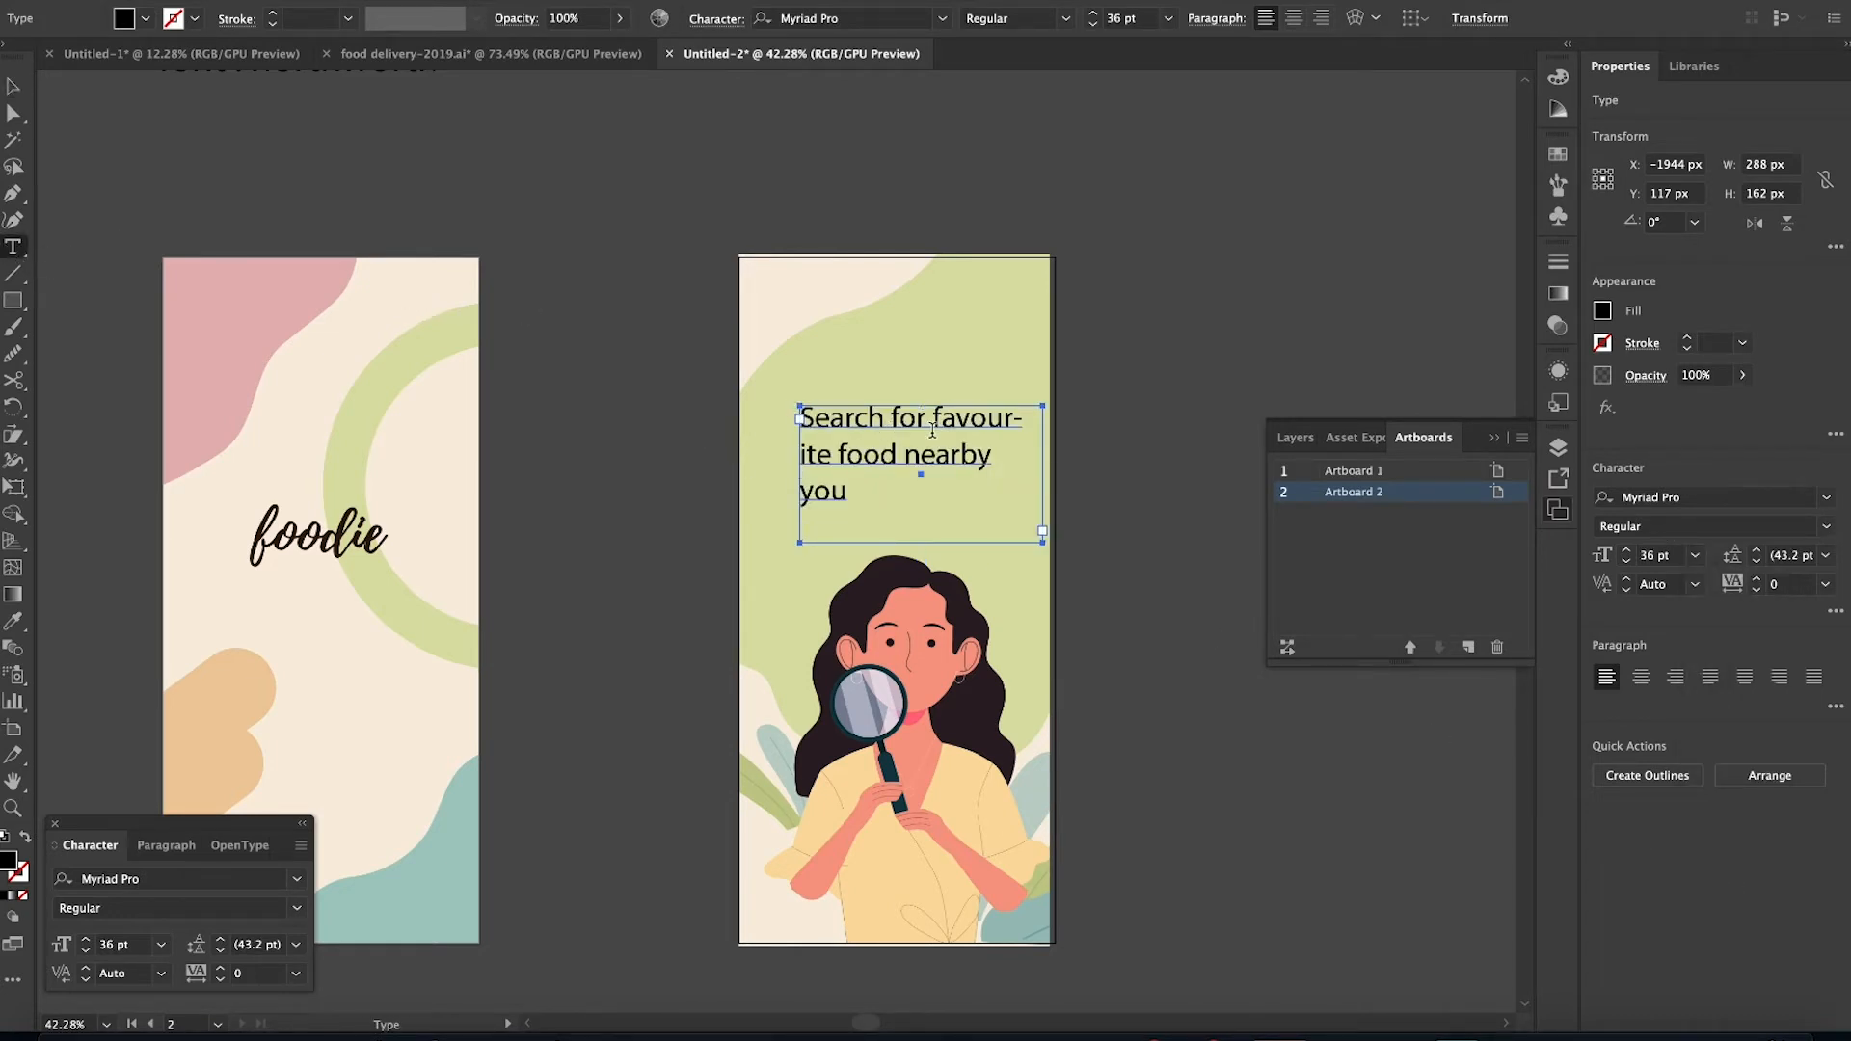
Delete the word "Search" from the pasted line and move the text box to X -1971 px, Y 162 px
{"action": "left_click_drag", "start_coordinate": [895, 422], "coordinate": [731, 422]}
{"action": "key", "text": "BackSpace"}
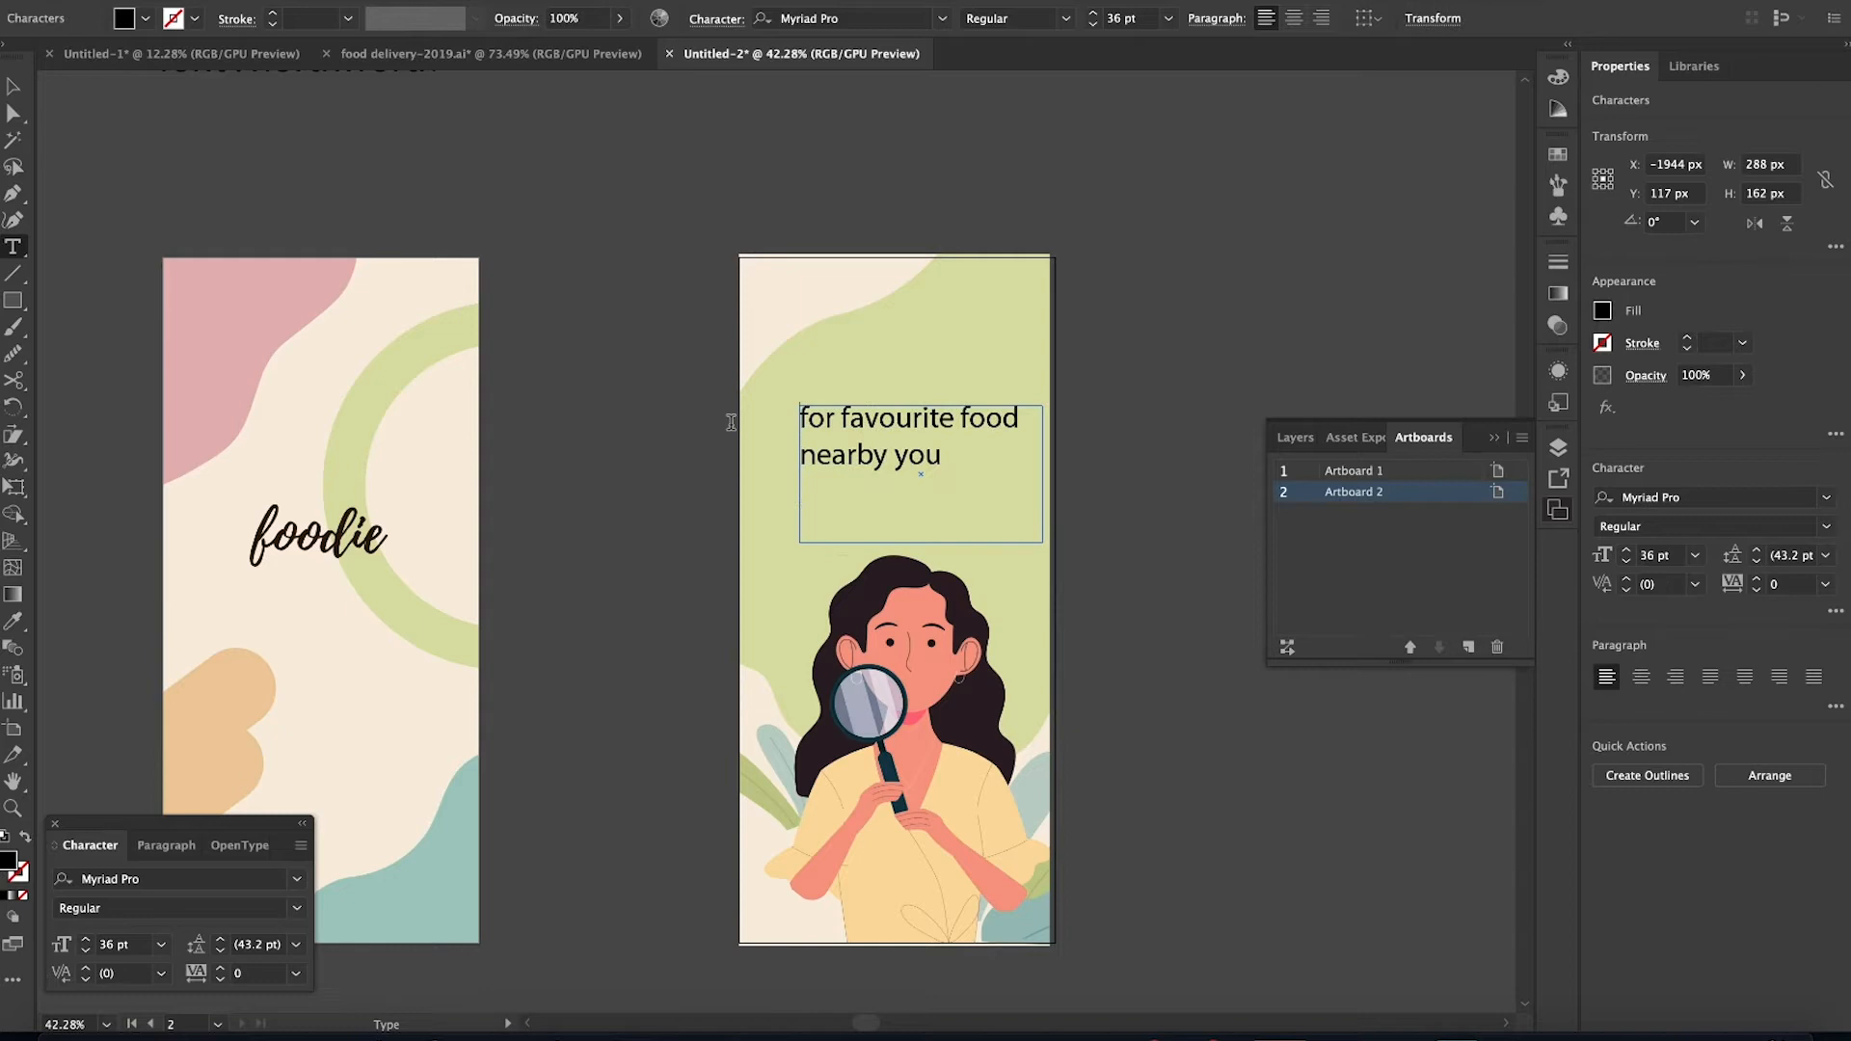
{"action": "left_click", "coordinate": [12, 88]}
{"action": "left_click_drag", "start_coordinate": [945, 487], "coordinate": [923, 525]}
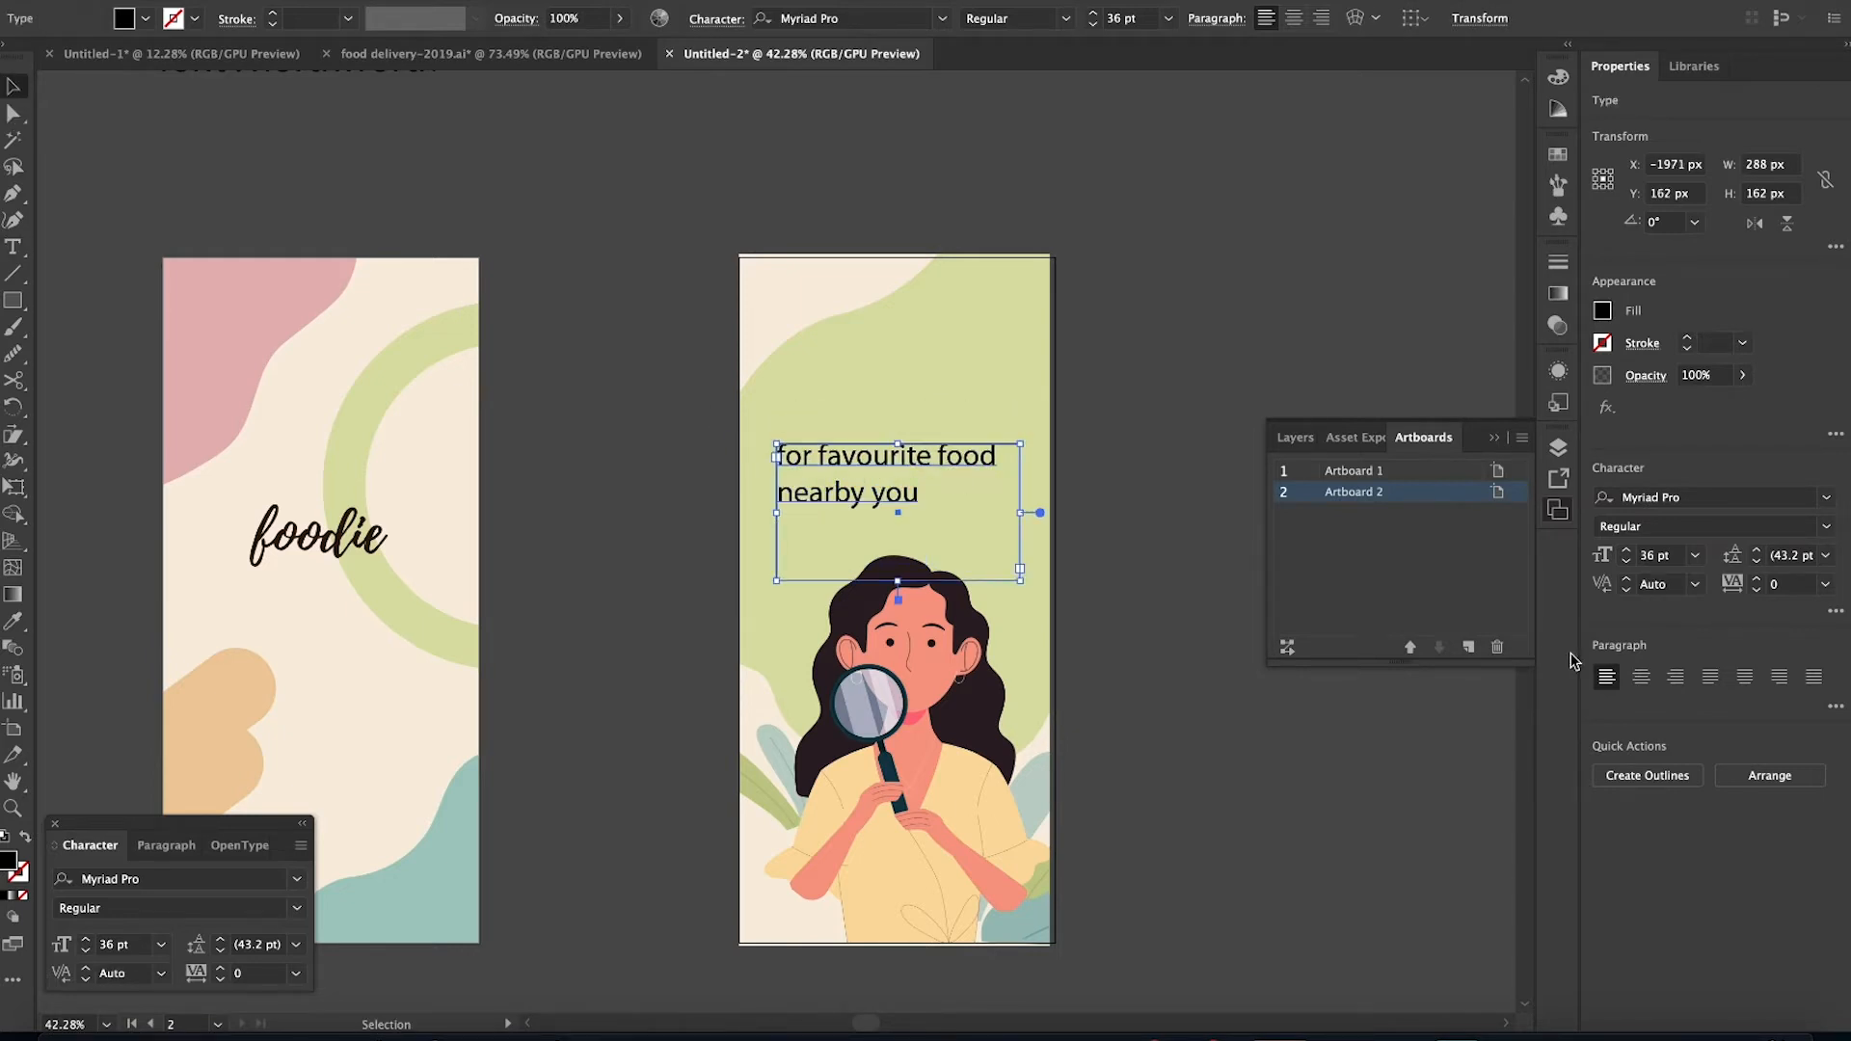
Set the tagline to 32 pt in a 243 px wide text box and start its second line at "food"
{"action": "type", "text": "32"}
{"action": "key", "text": "Return"}
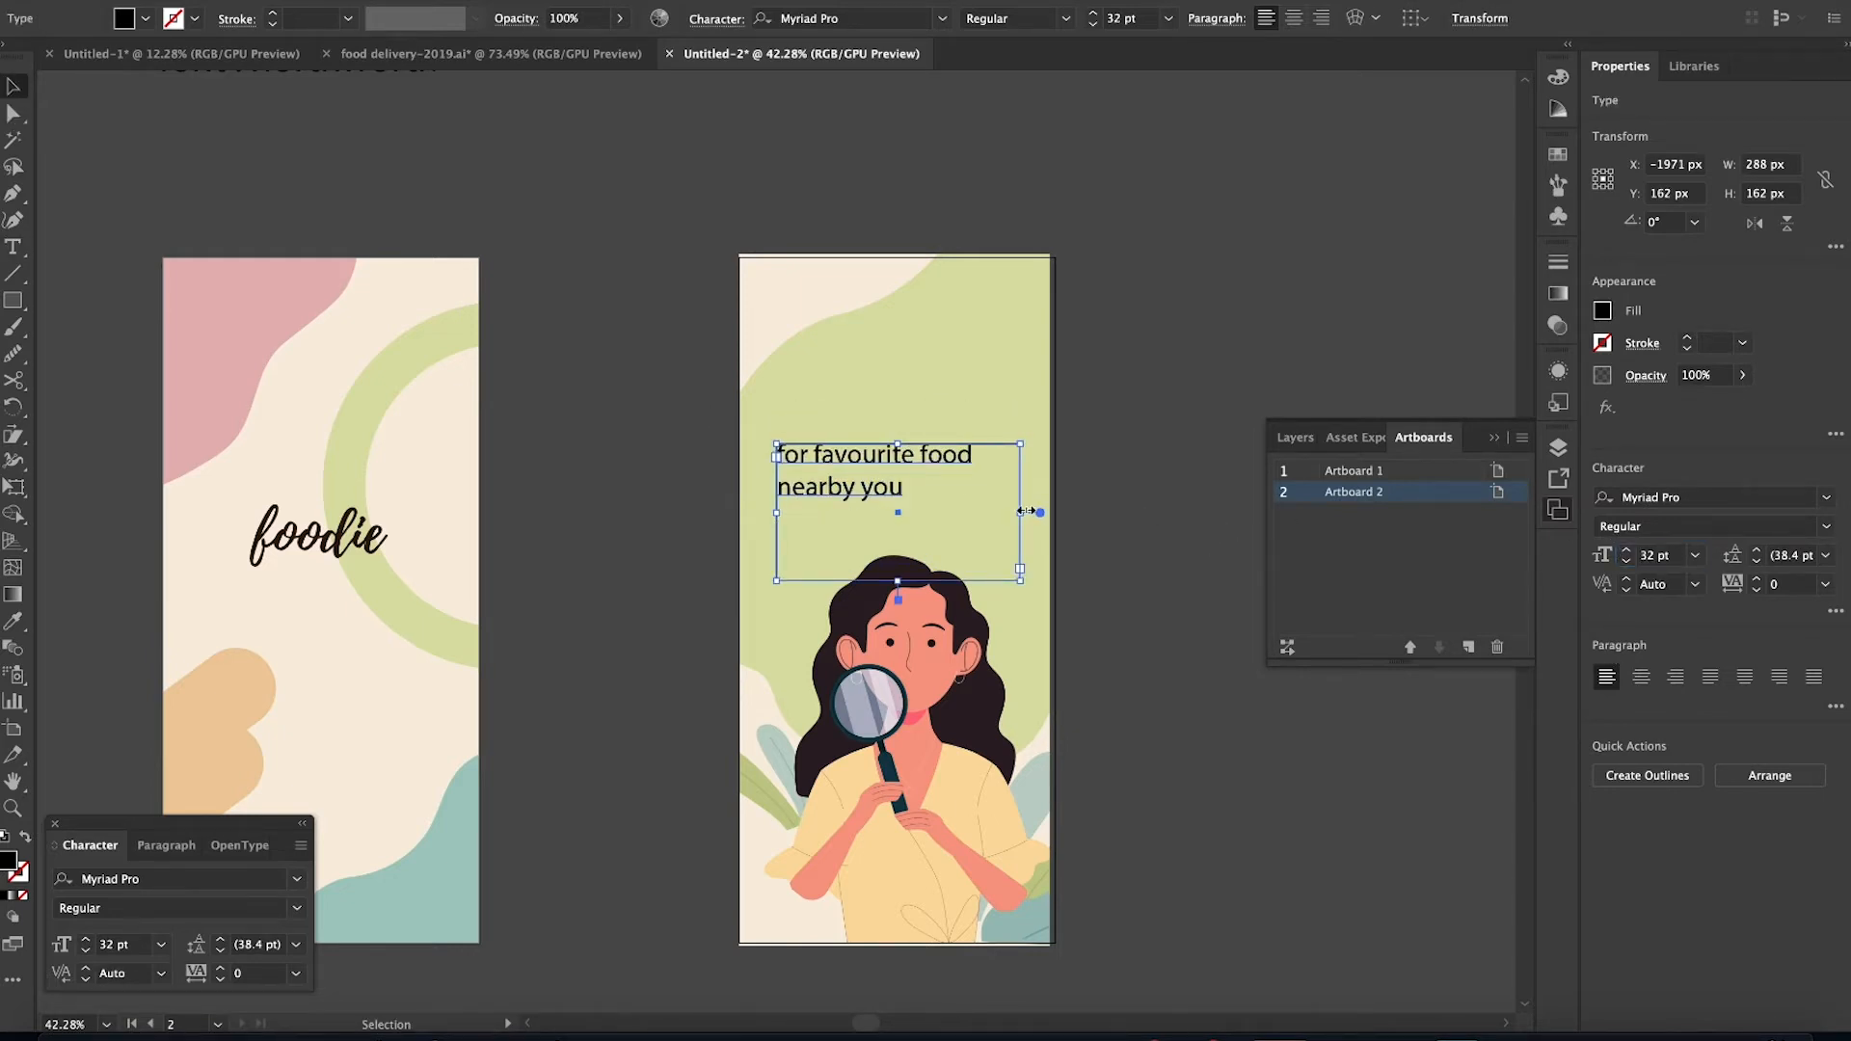
{"action": "left_click_drag", "start_coordinate": [923, 501], "coordinate": [982, 512]}
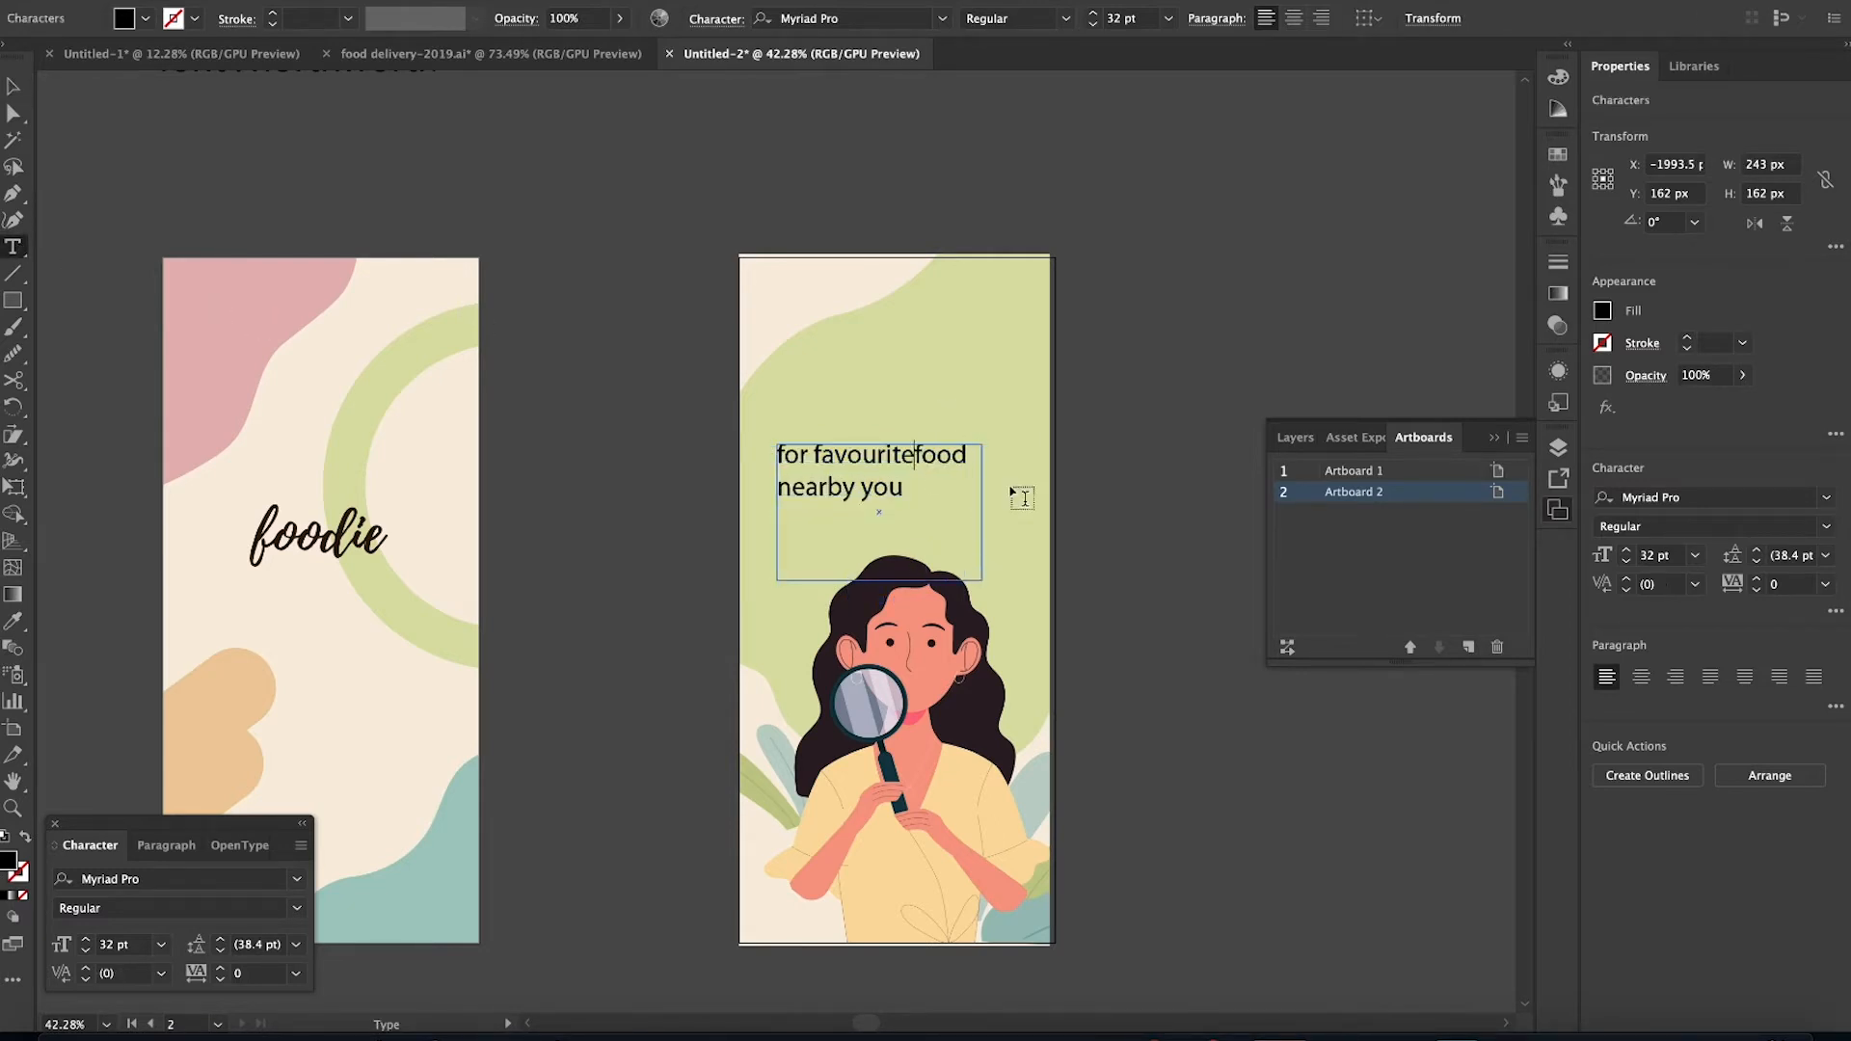
{"action": "left_click", "coordinate": [12, 87]}
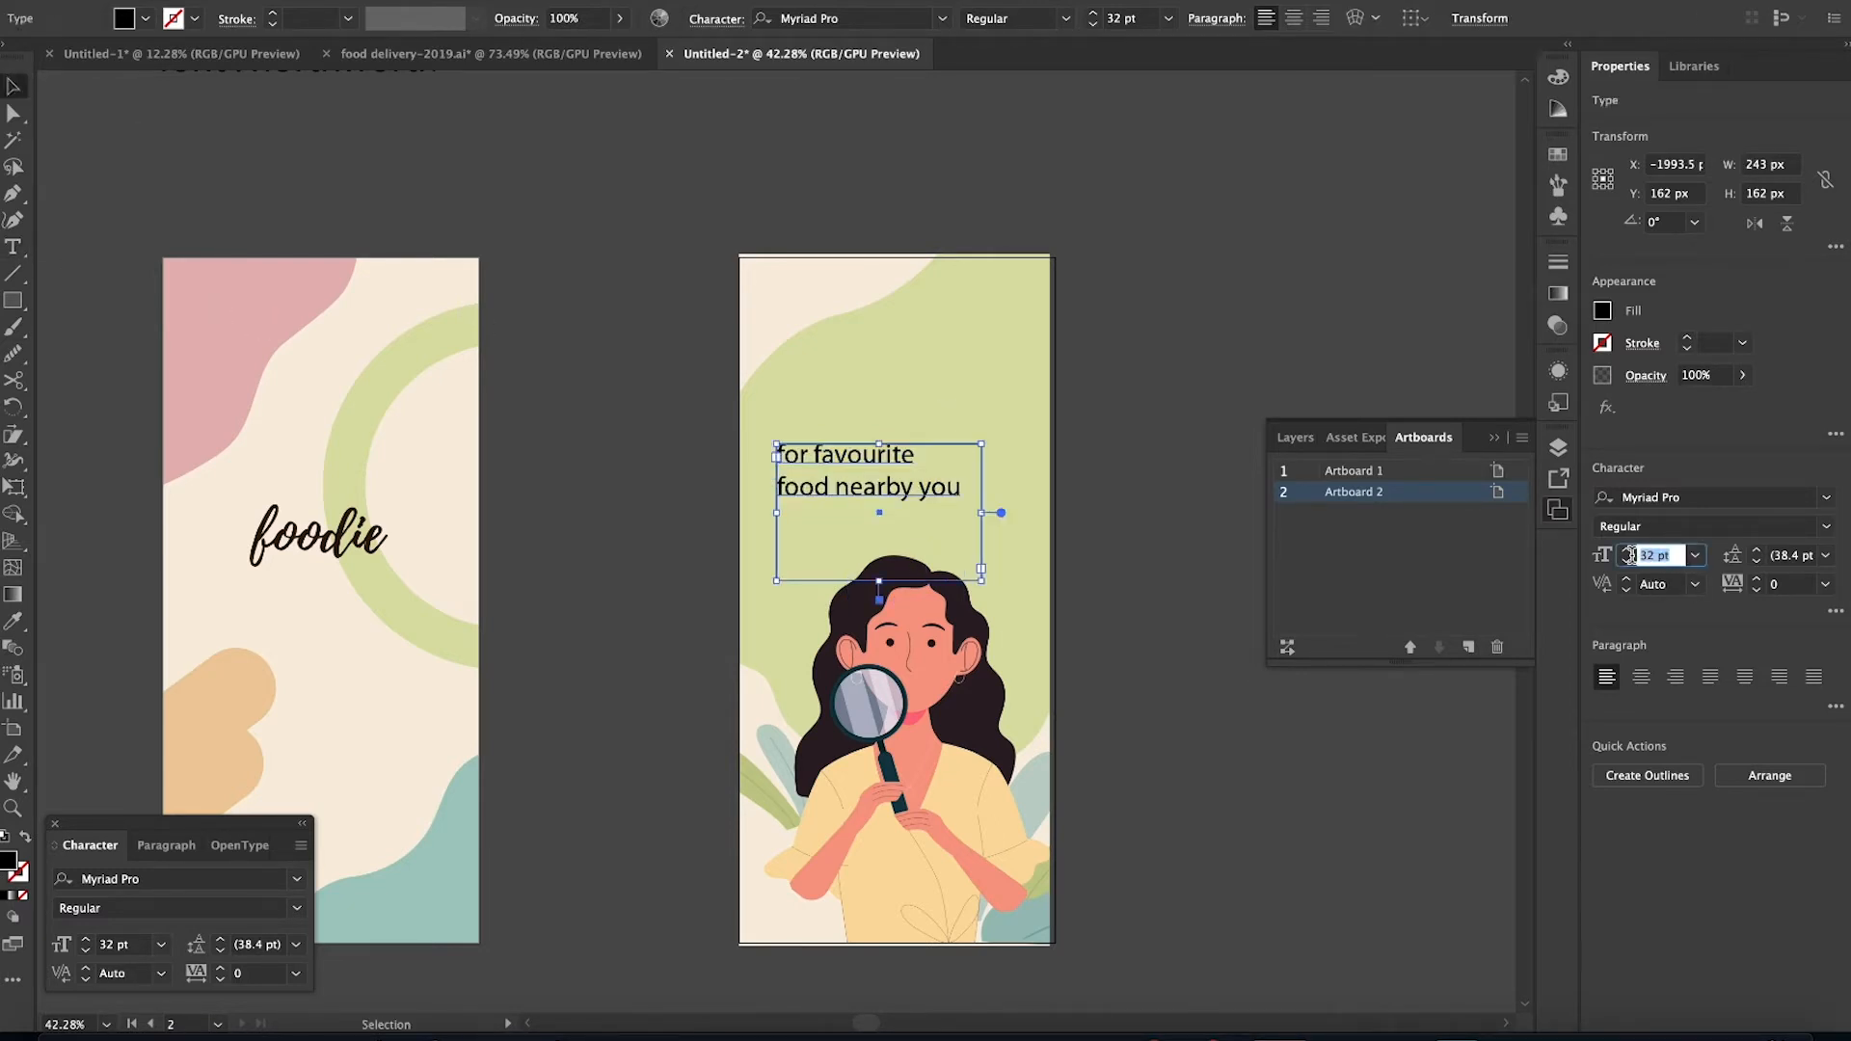
Set the tagline's size to 28 pt and its font to Noteworthy Bold
{"action": "type", "text": "28"}
{"action": "key", "text": "Return"}
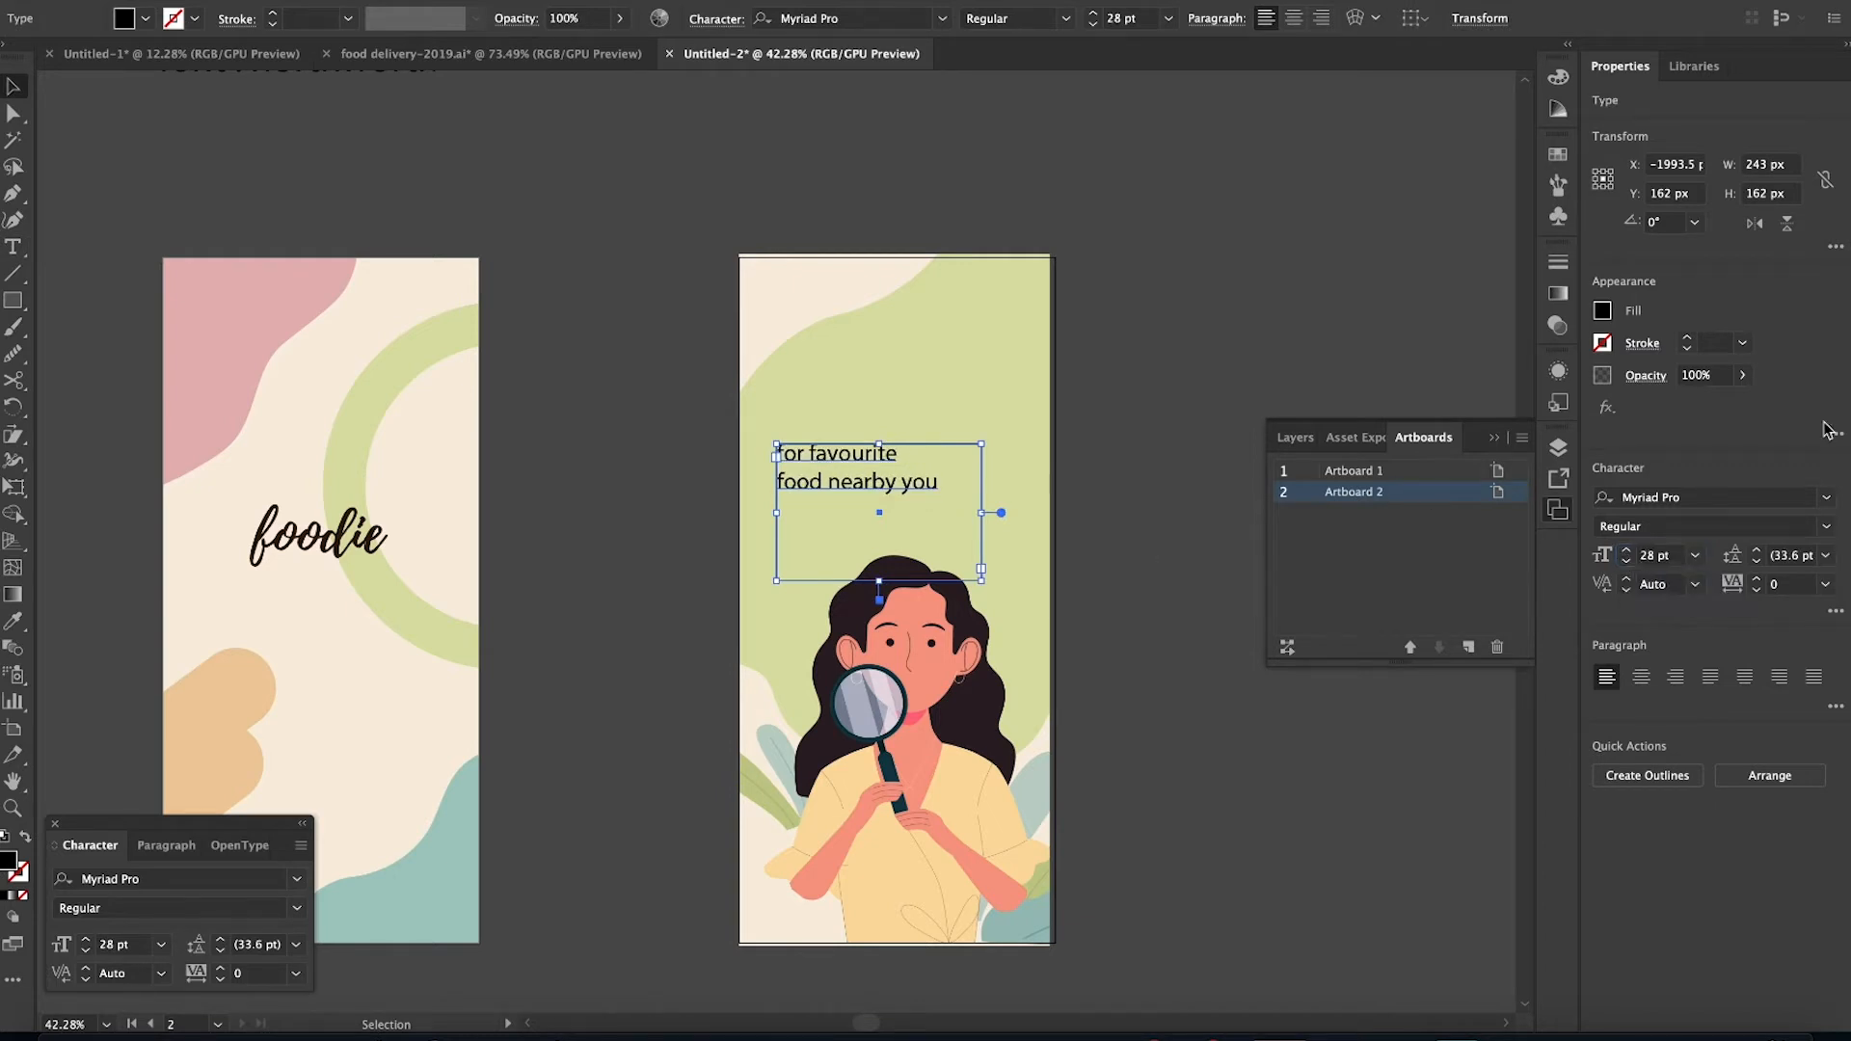
{"action": "left_click", "coordinate": [1696, 496]}
{"action": "type", "text": "NO"}
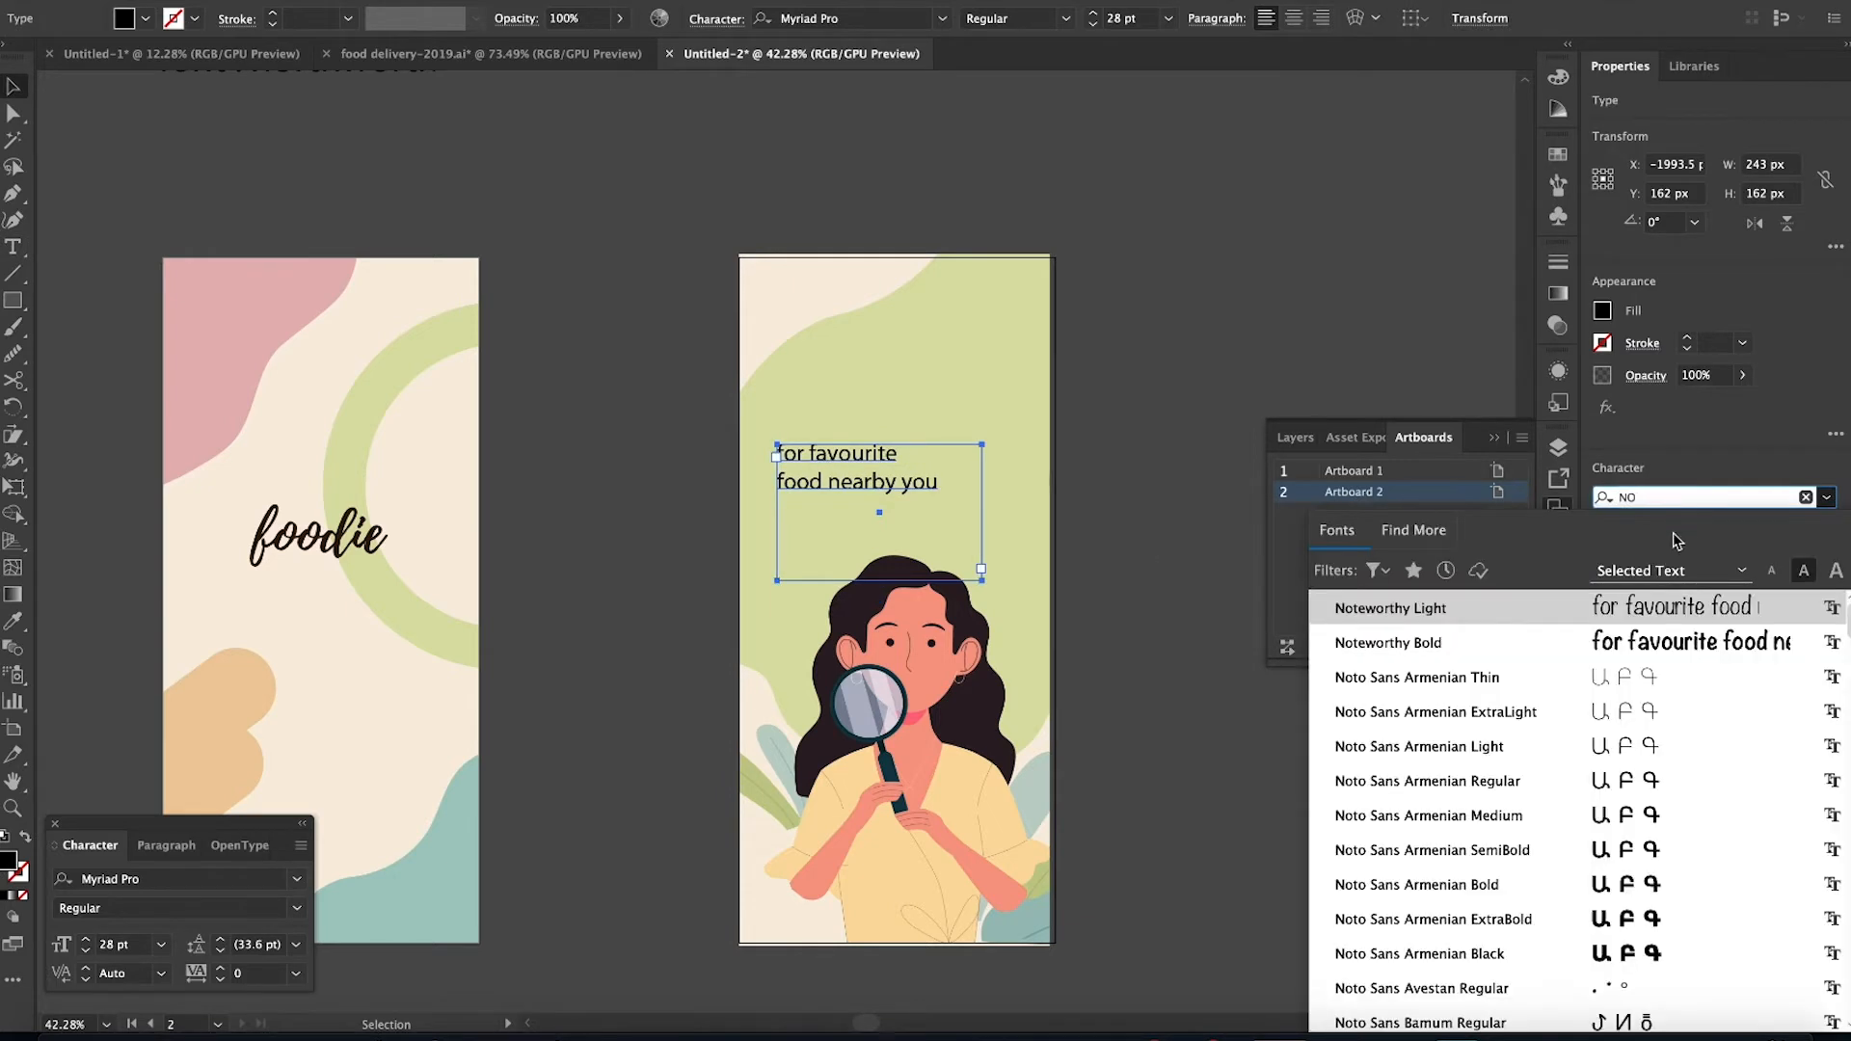
{"action": "key", "text": "Return"}
{"action": "key", "text": "Tab"}
{"action": "type", "text": "B"}
{"action": "key", "text": "Return"}
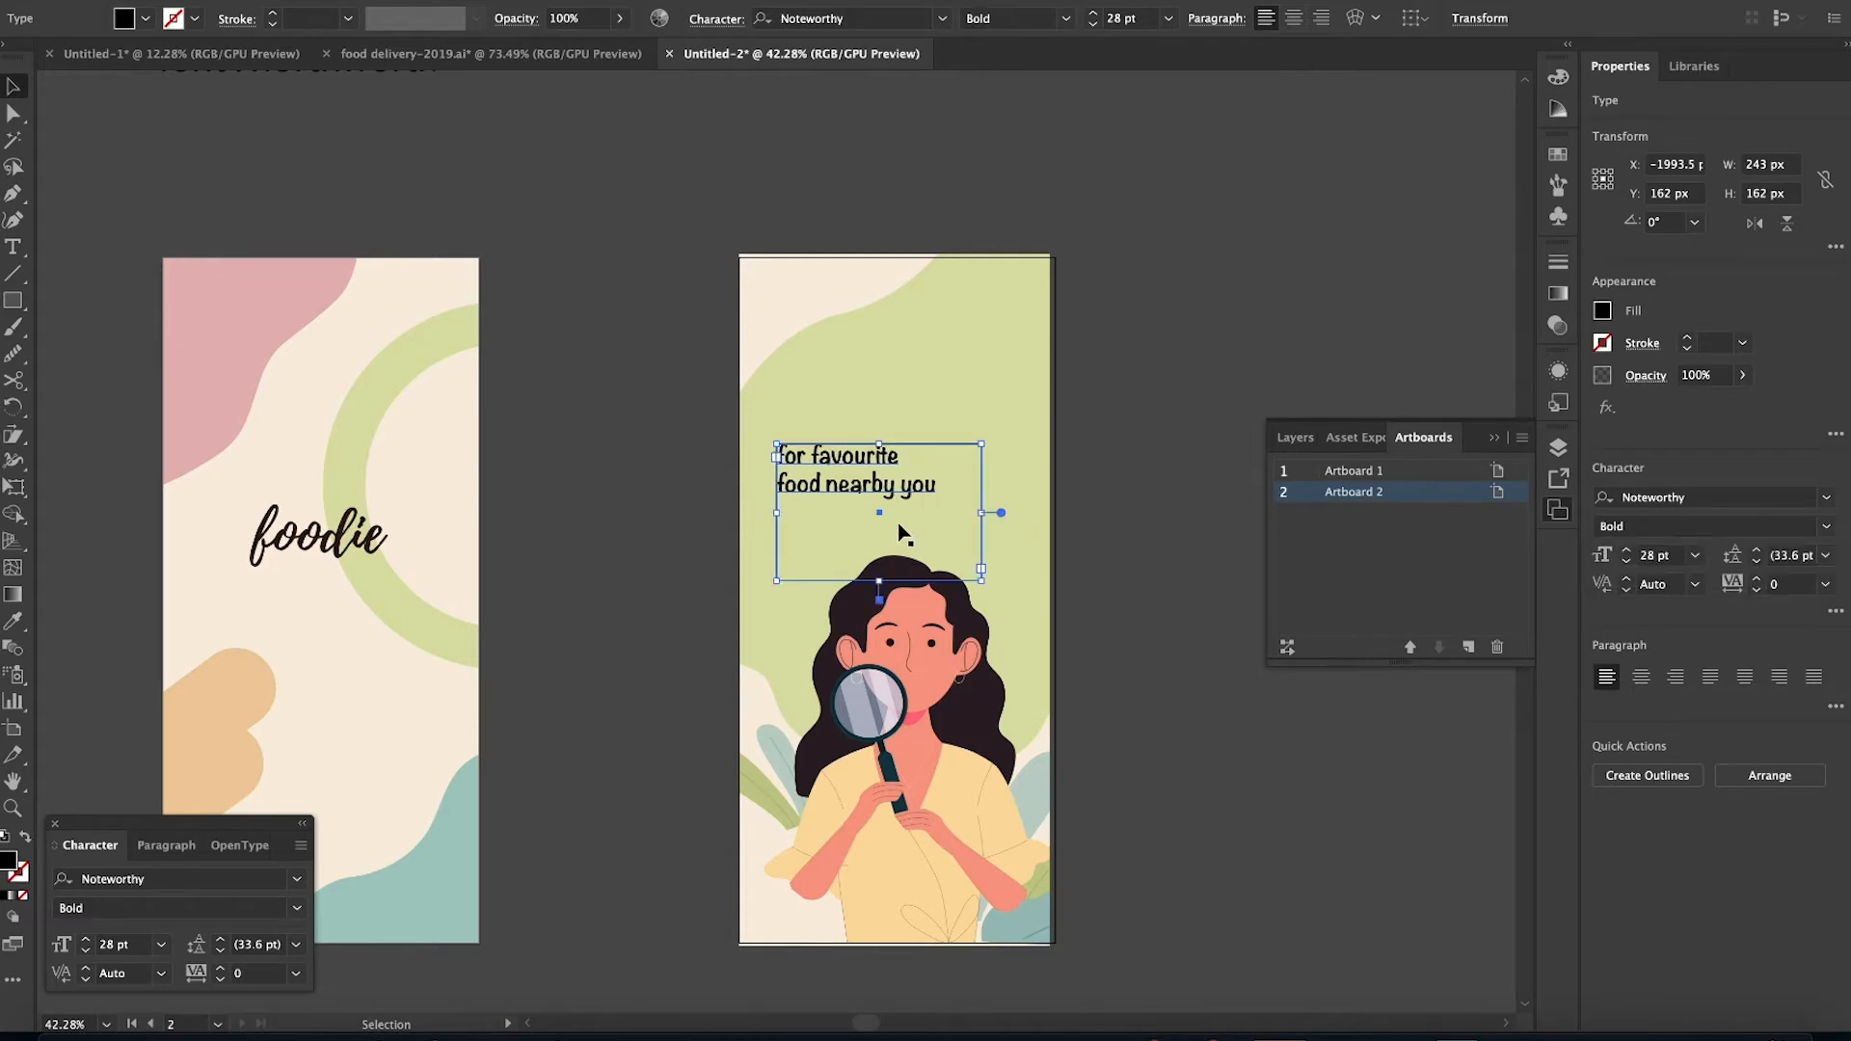
Shorten the tagline's text box to 63 px high at Y 130.5 px and place a copy of it just above
{"action": "double_click", "coordinate": [879, 583]}
{"action": "left_click_drag", "start_coordinate": [879, 462], "coordinate": [880, 477]}
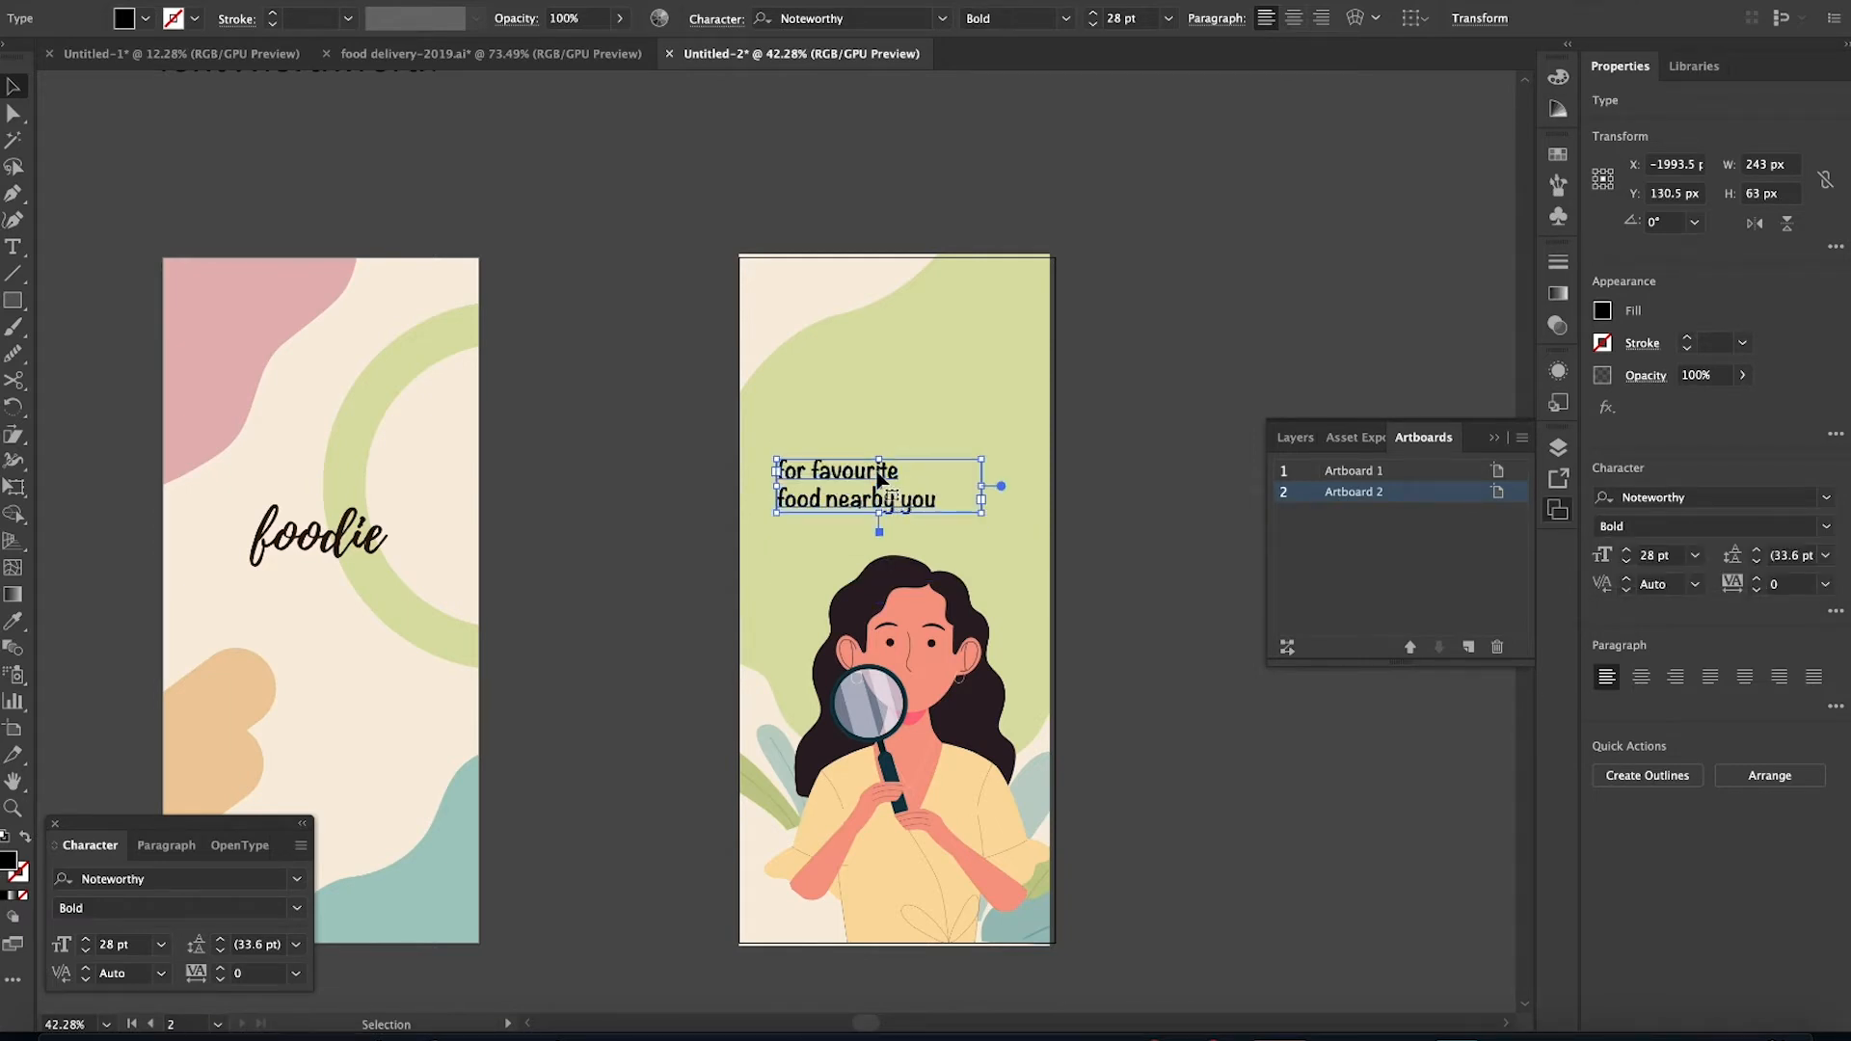
{"action": "key", "text": "ctrl+v"}
{"action": "left_click_drag", "start_coordinate": [833, 393], "coordinate": [848, 409]}
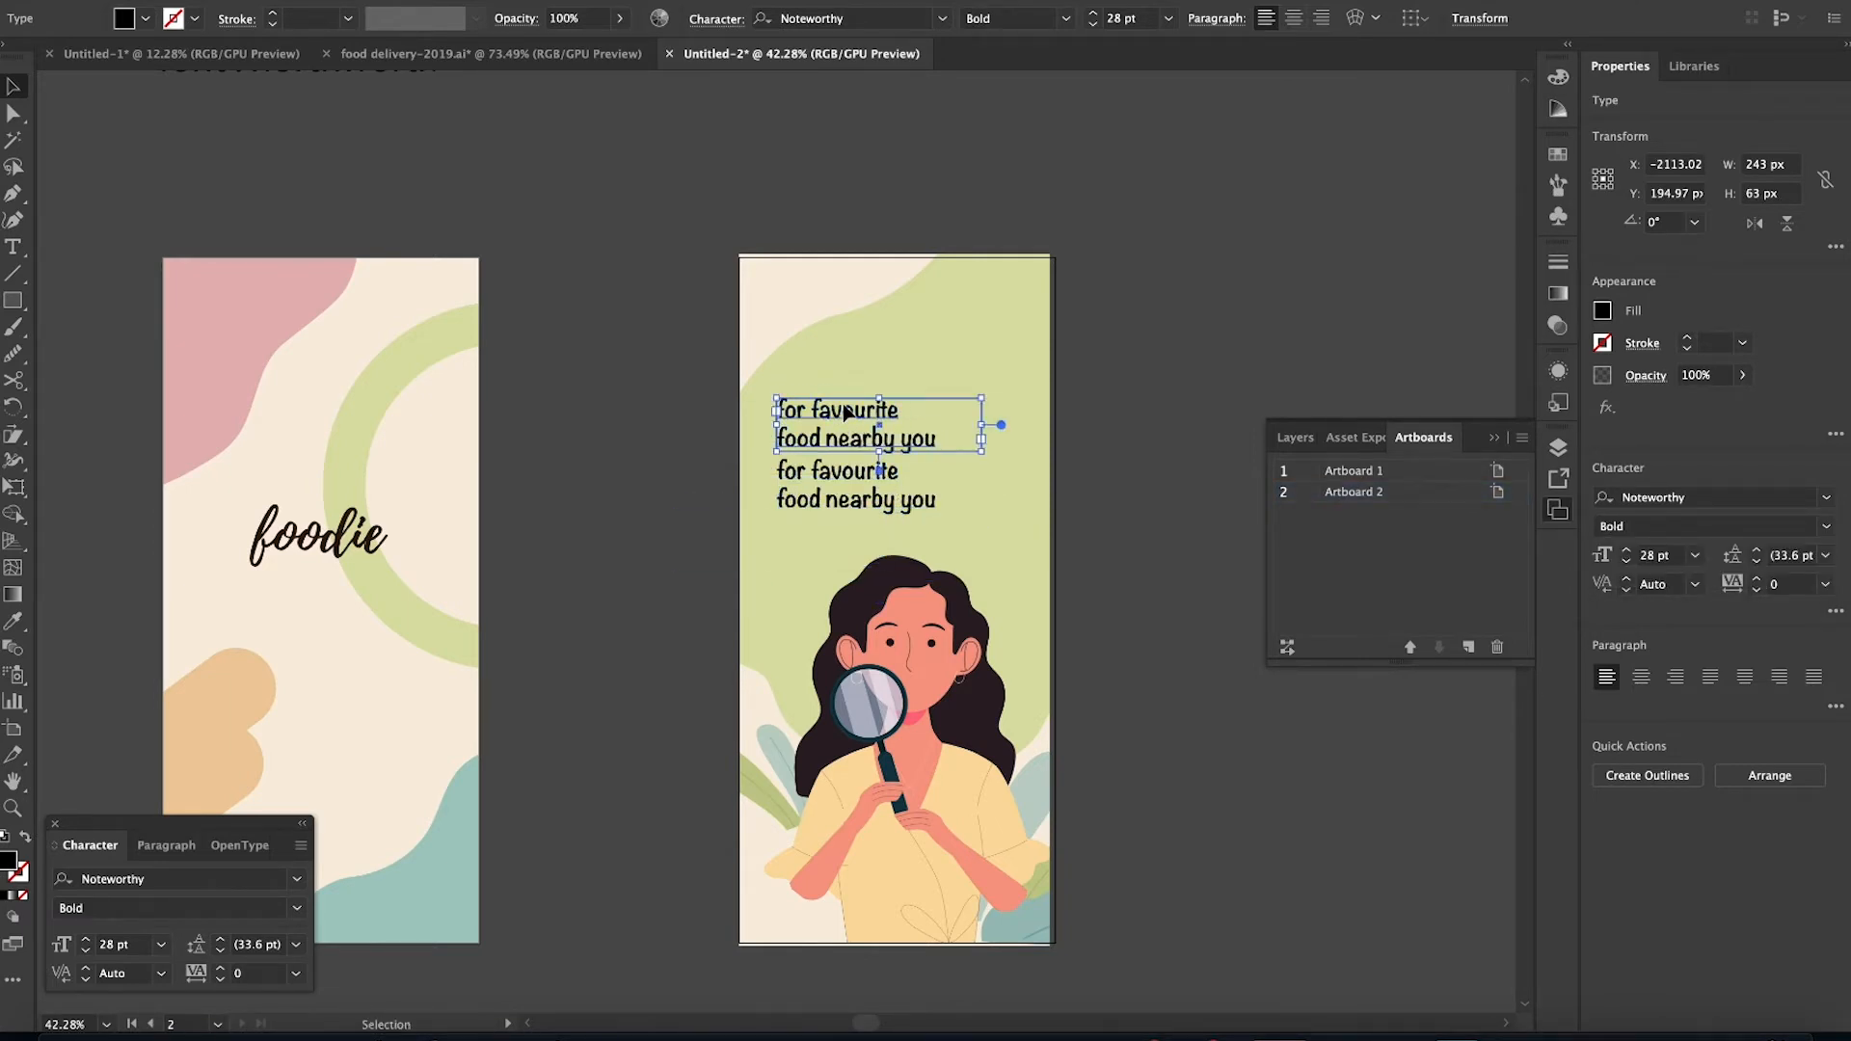
Replace the upper copy's text with "Search" and format it in Playlist Script at 55 pt
{"action": "double_click", "coordinate": [861, 410]}
{"action": "key", "text": "ctrl+a"}
{"action": "type", "text": "Se"}
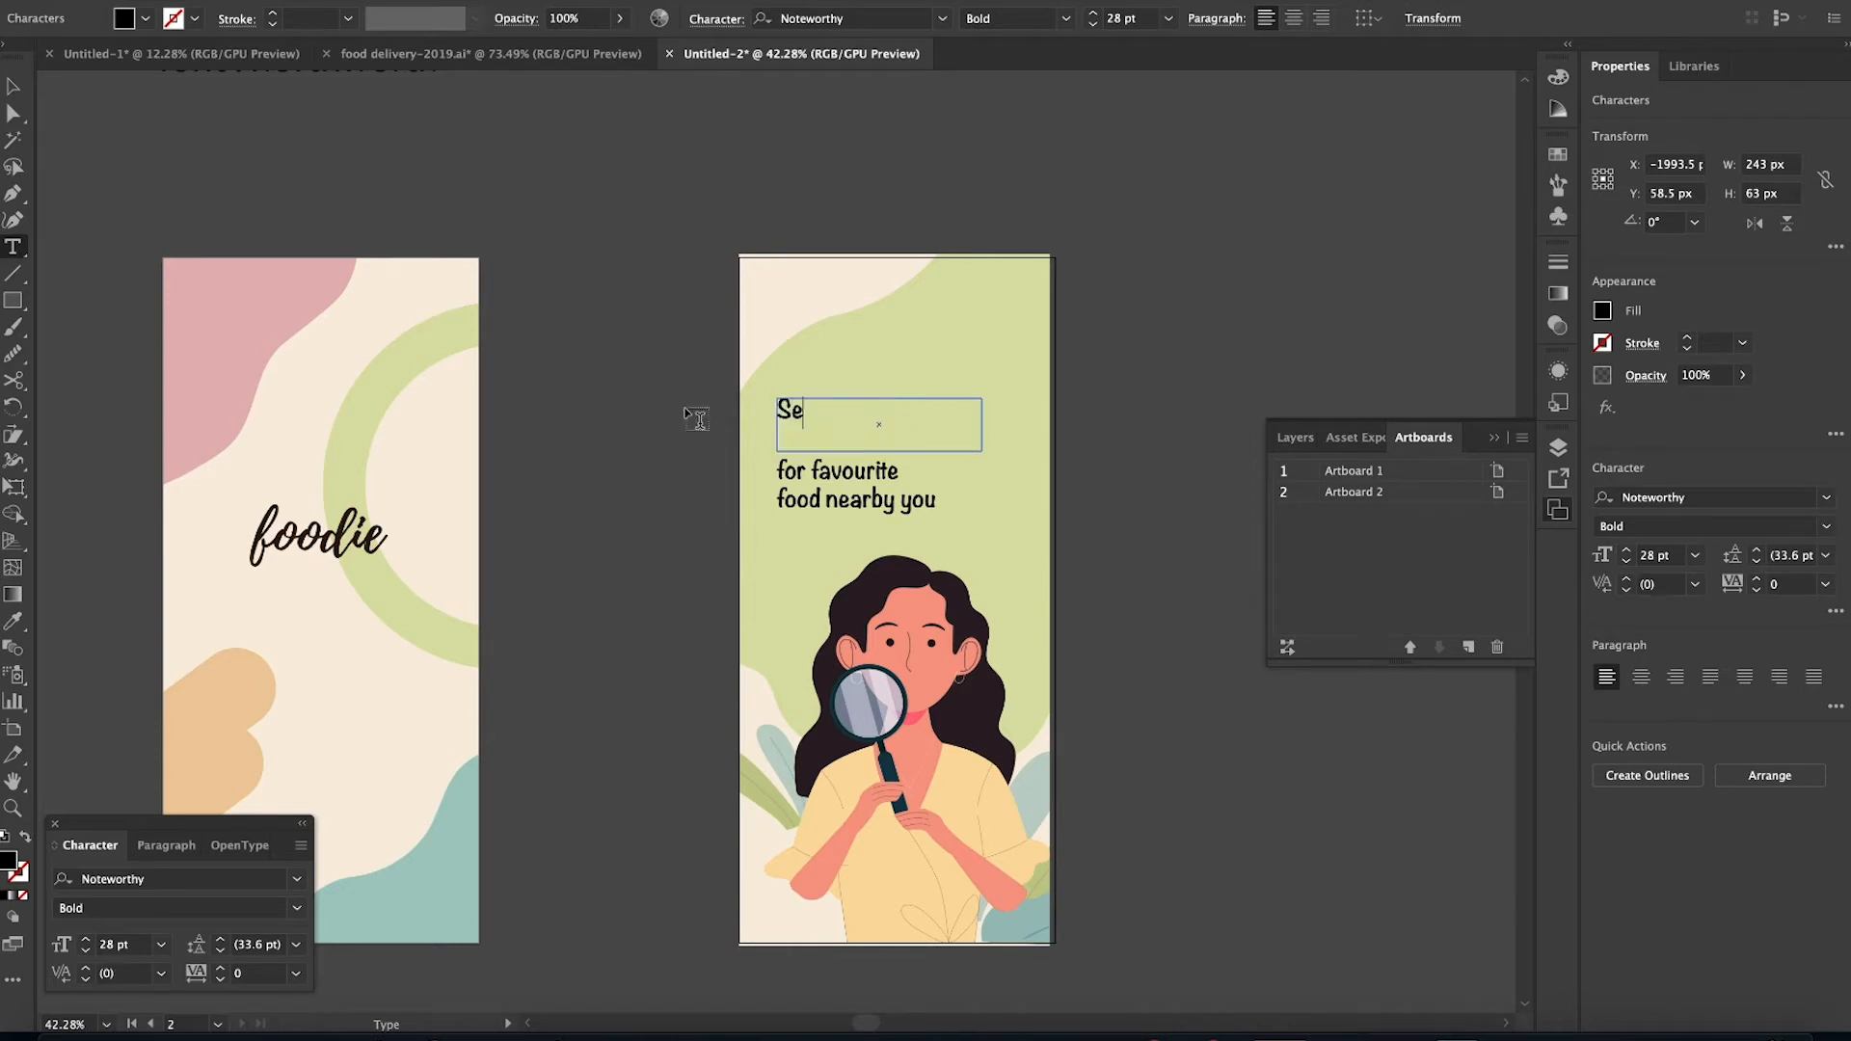
{"action": "key", "text": "Escape"}
{"action": "left_click", "coordinate": [1826, 498]}
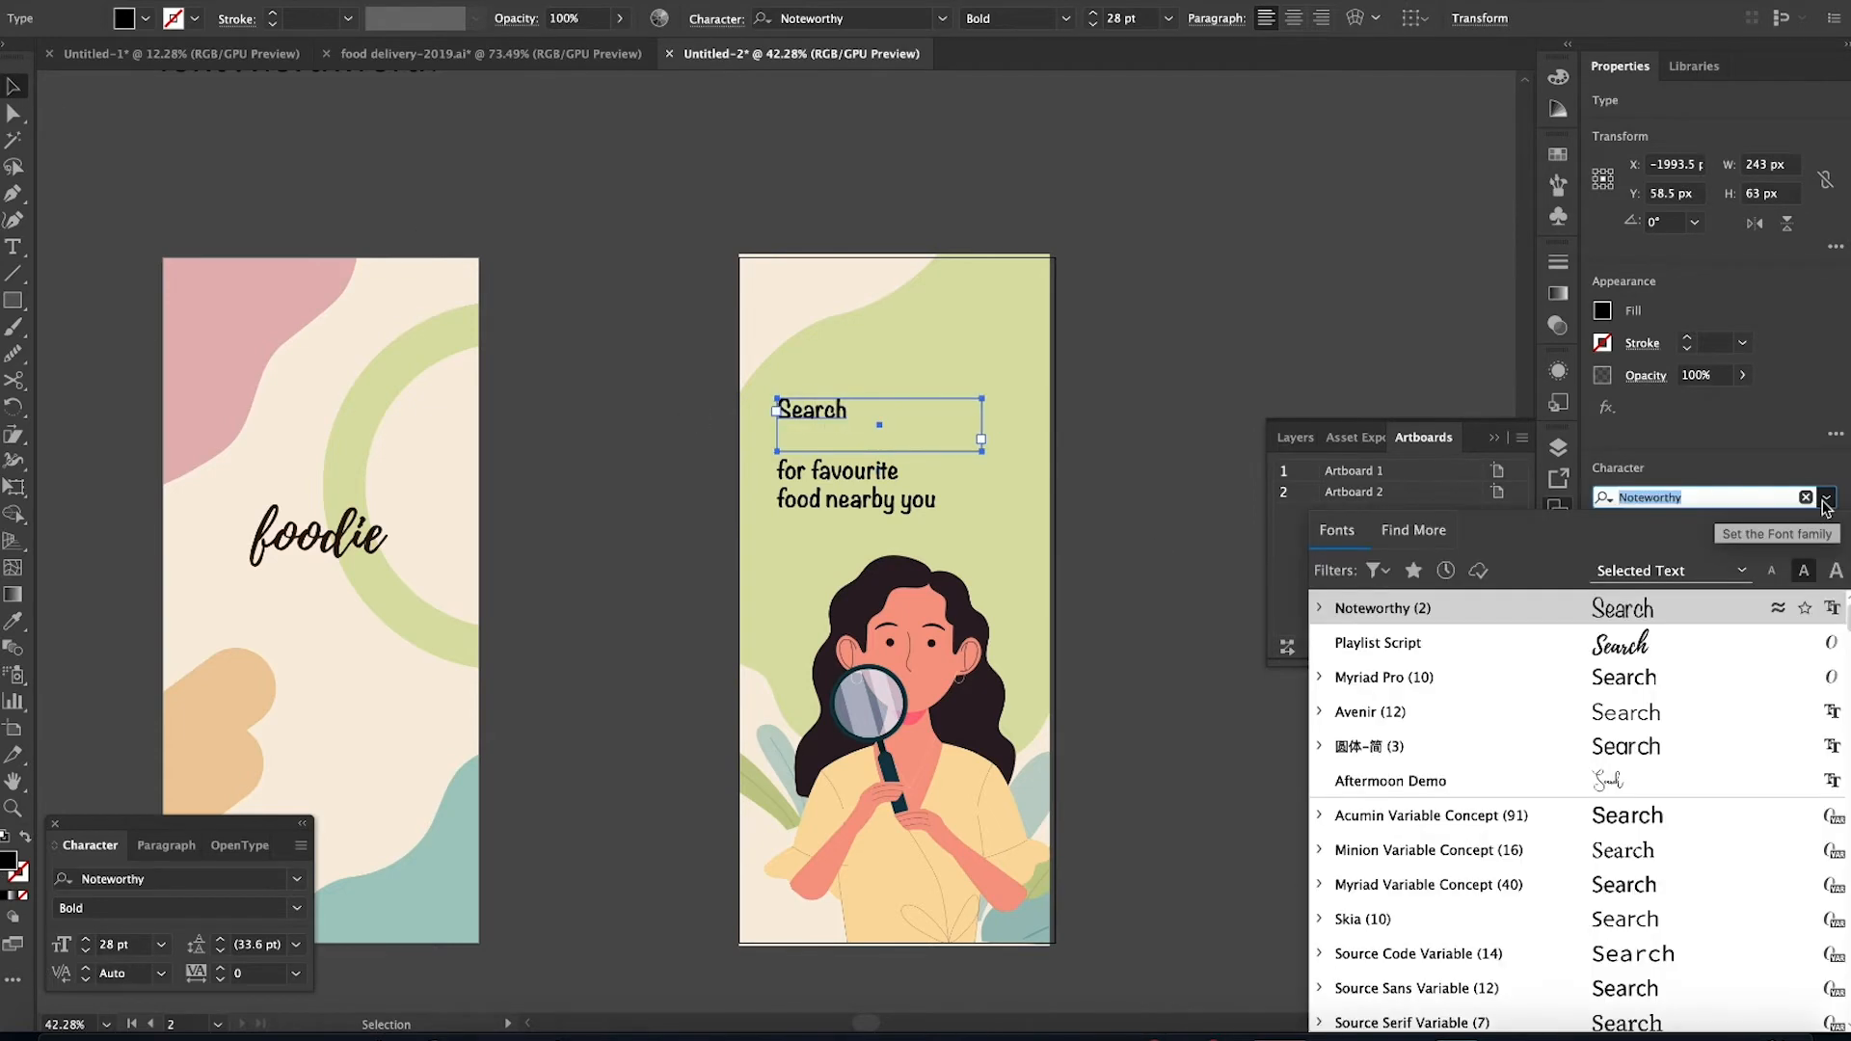
{"action": "left_click", "coordinate": [1493, 640]}
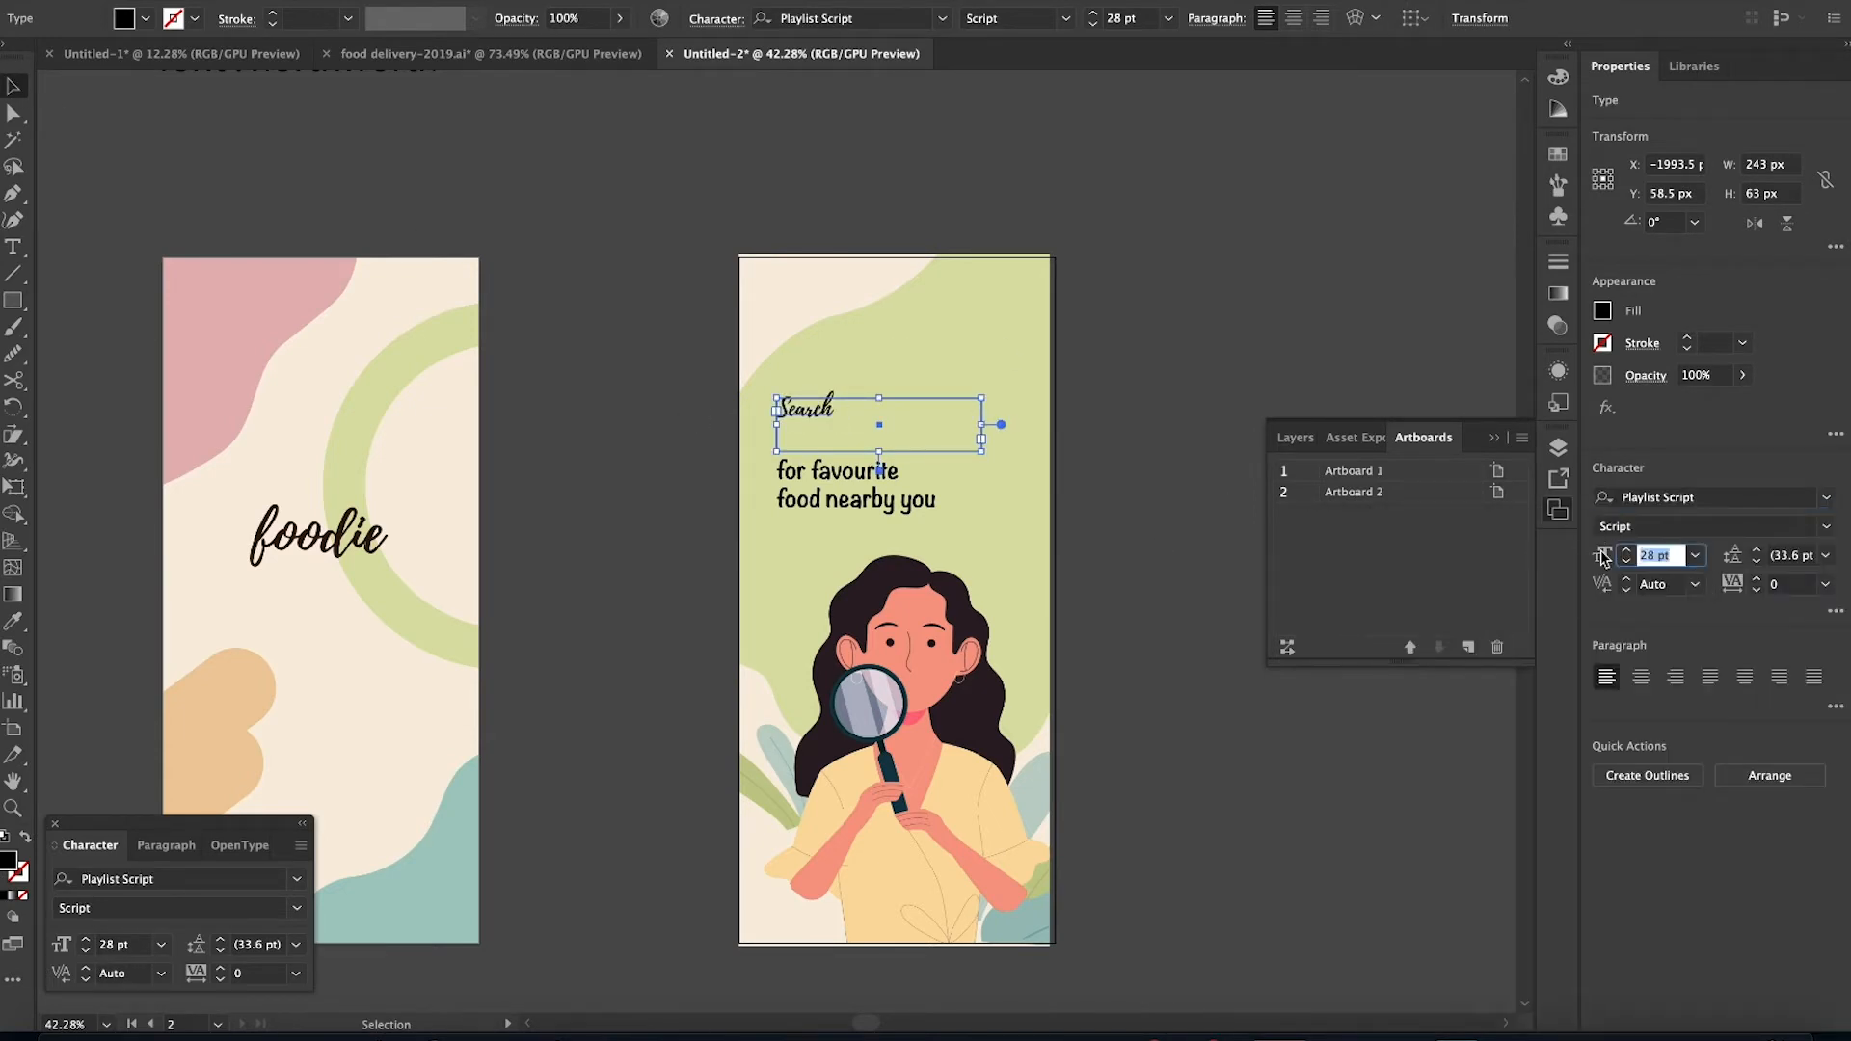
{"action": "type", "text": "50"}
{"action": "key", "text": "Return"}
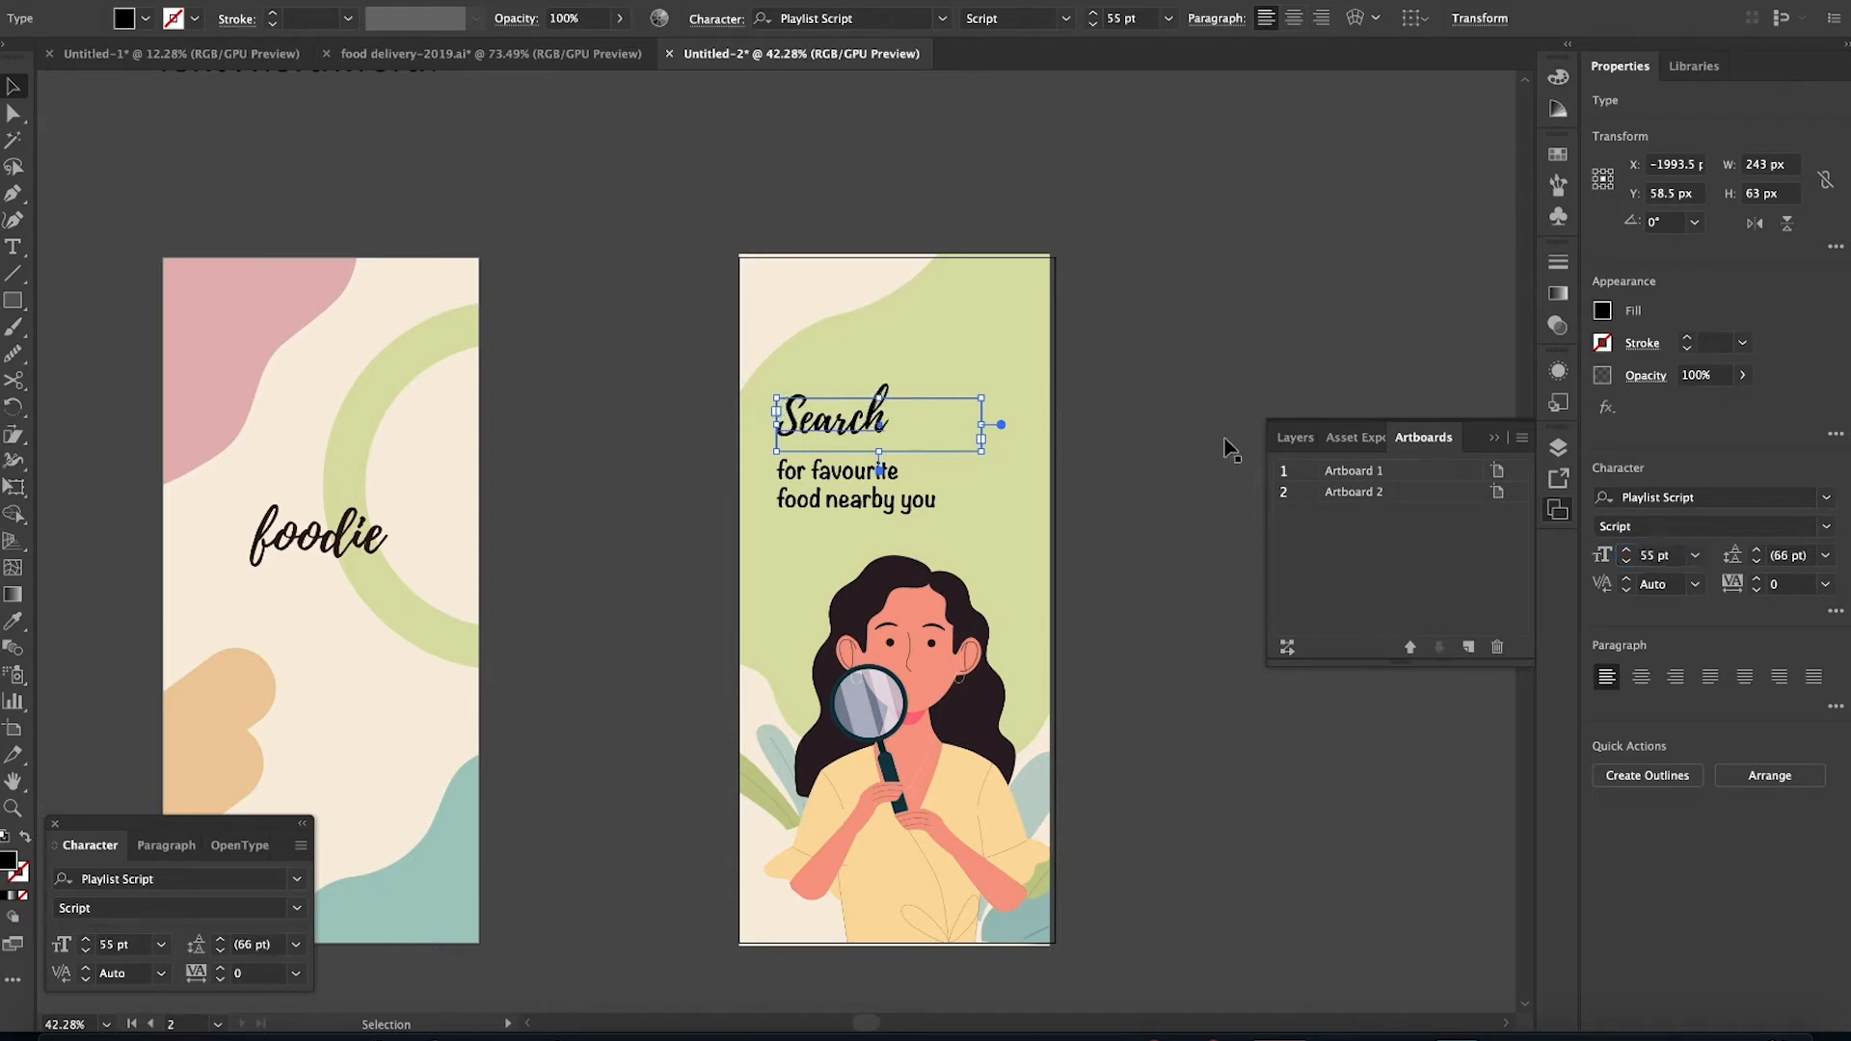
Reduce the tagline under "Search" to 26 pt and narrow its text box to 189 px
{"action": "left_click", "coordinate": [871, 500]}
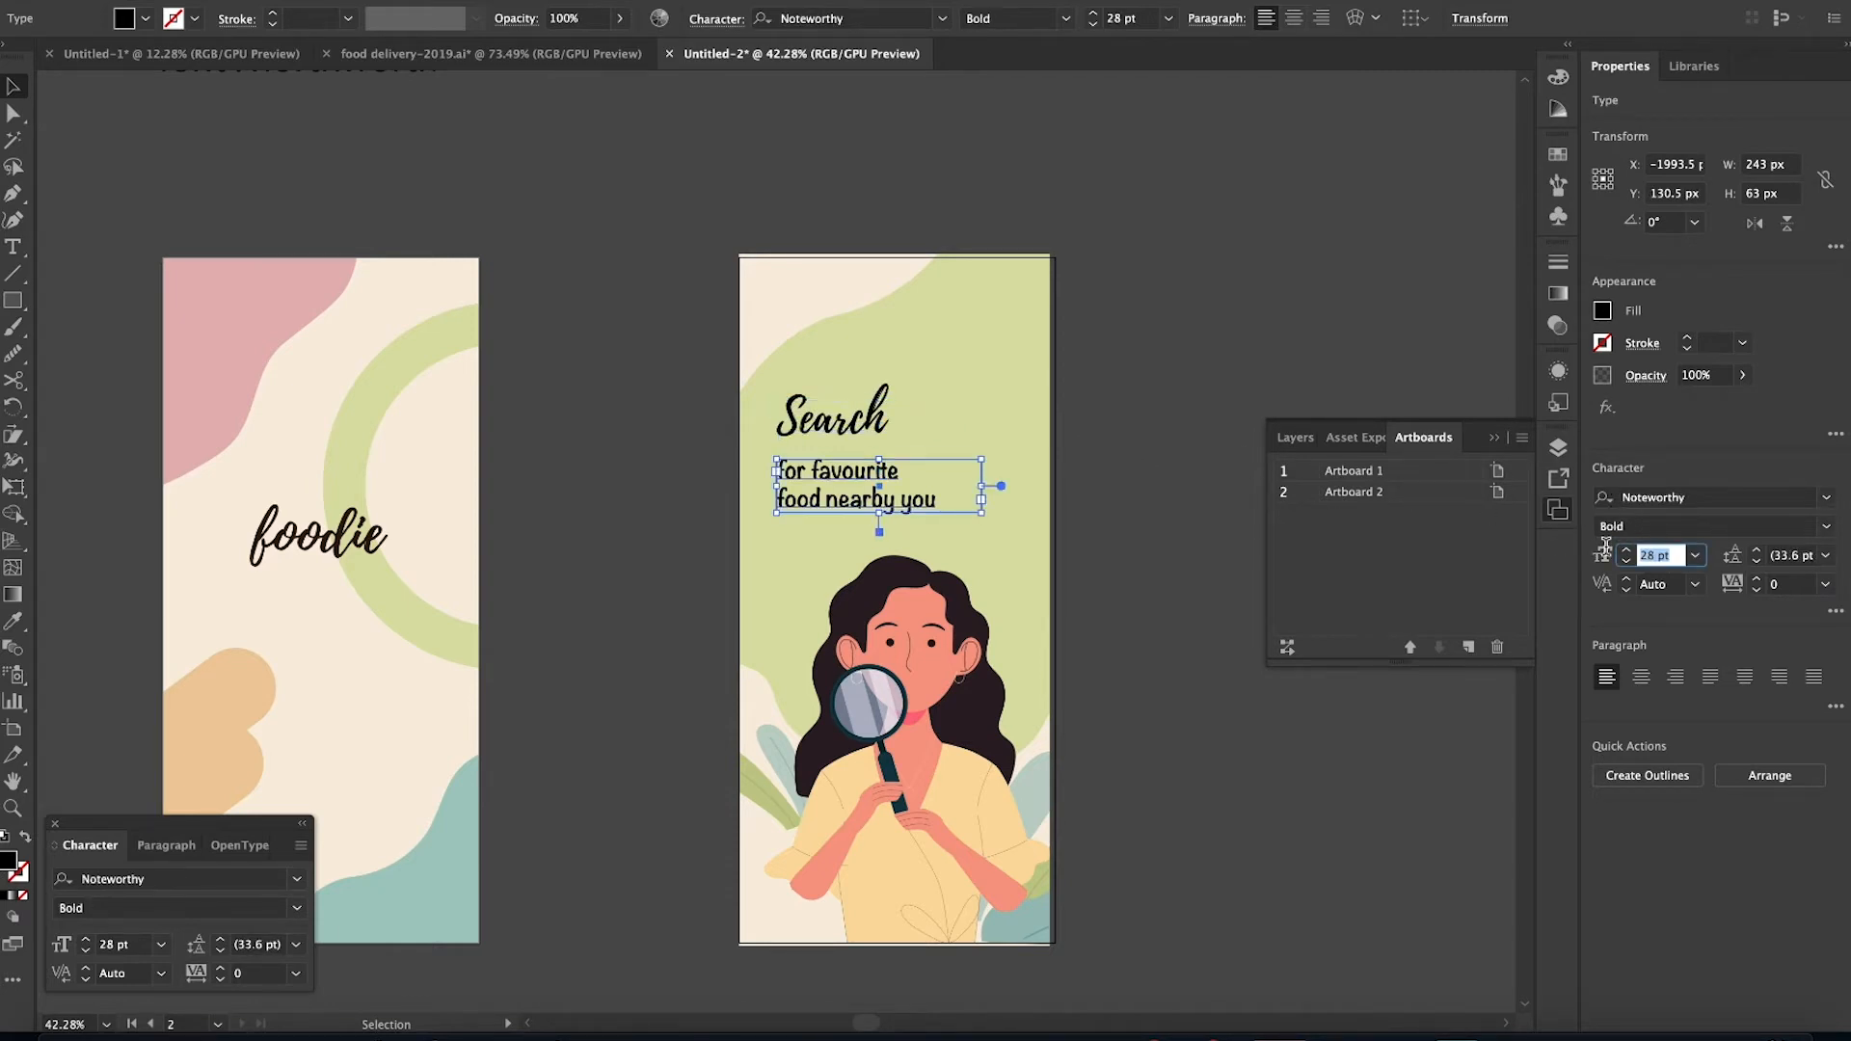
{"action": "key", "text": "Return"}
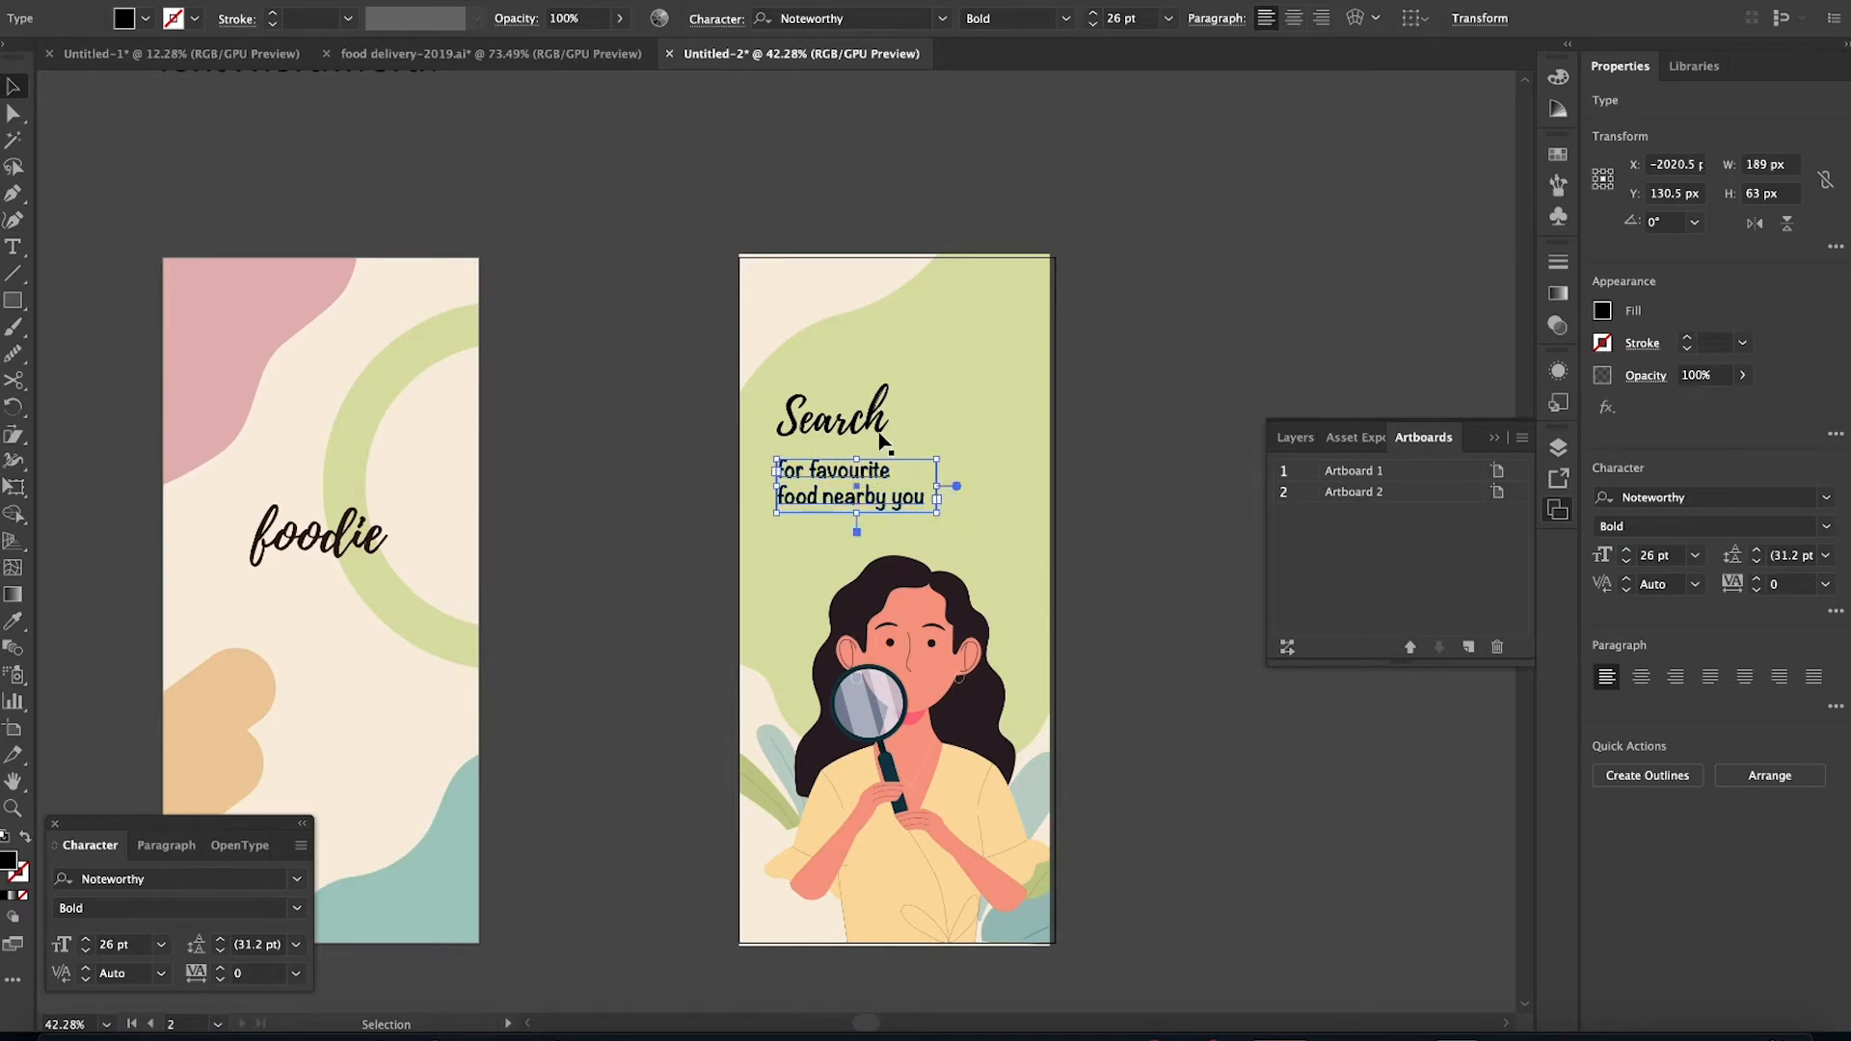
Move the "Search" heading down so it sits closer to the tagline beneath it
{"action": "left_click", "coordinate": [864, 440]}
{"action": "left_click_drag", "start_coordinate": [982, 459], "coordinate": [877, 435]}
{"action": "left_click", "coordinate": [1172, 518]}
{"action": "left_click", "coordinate": [1437, 880]}
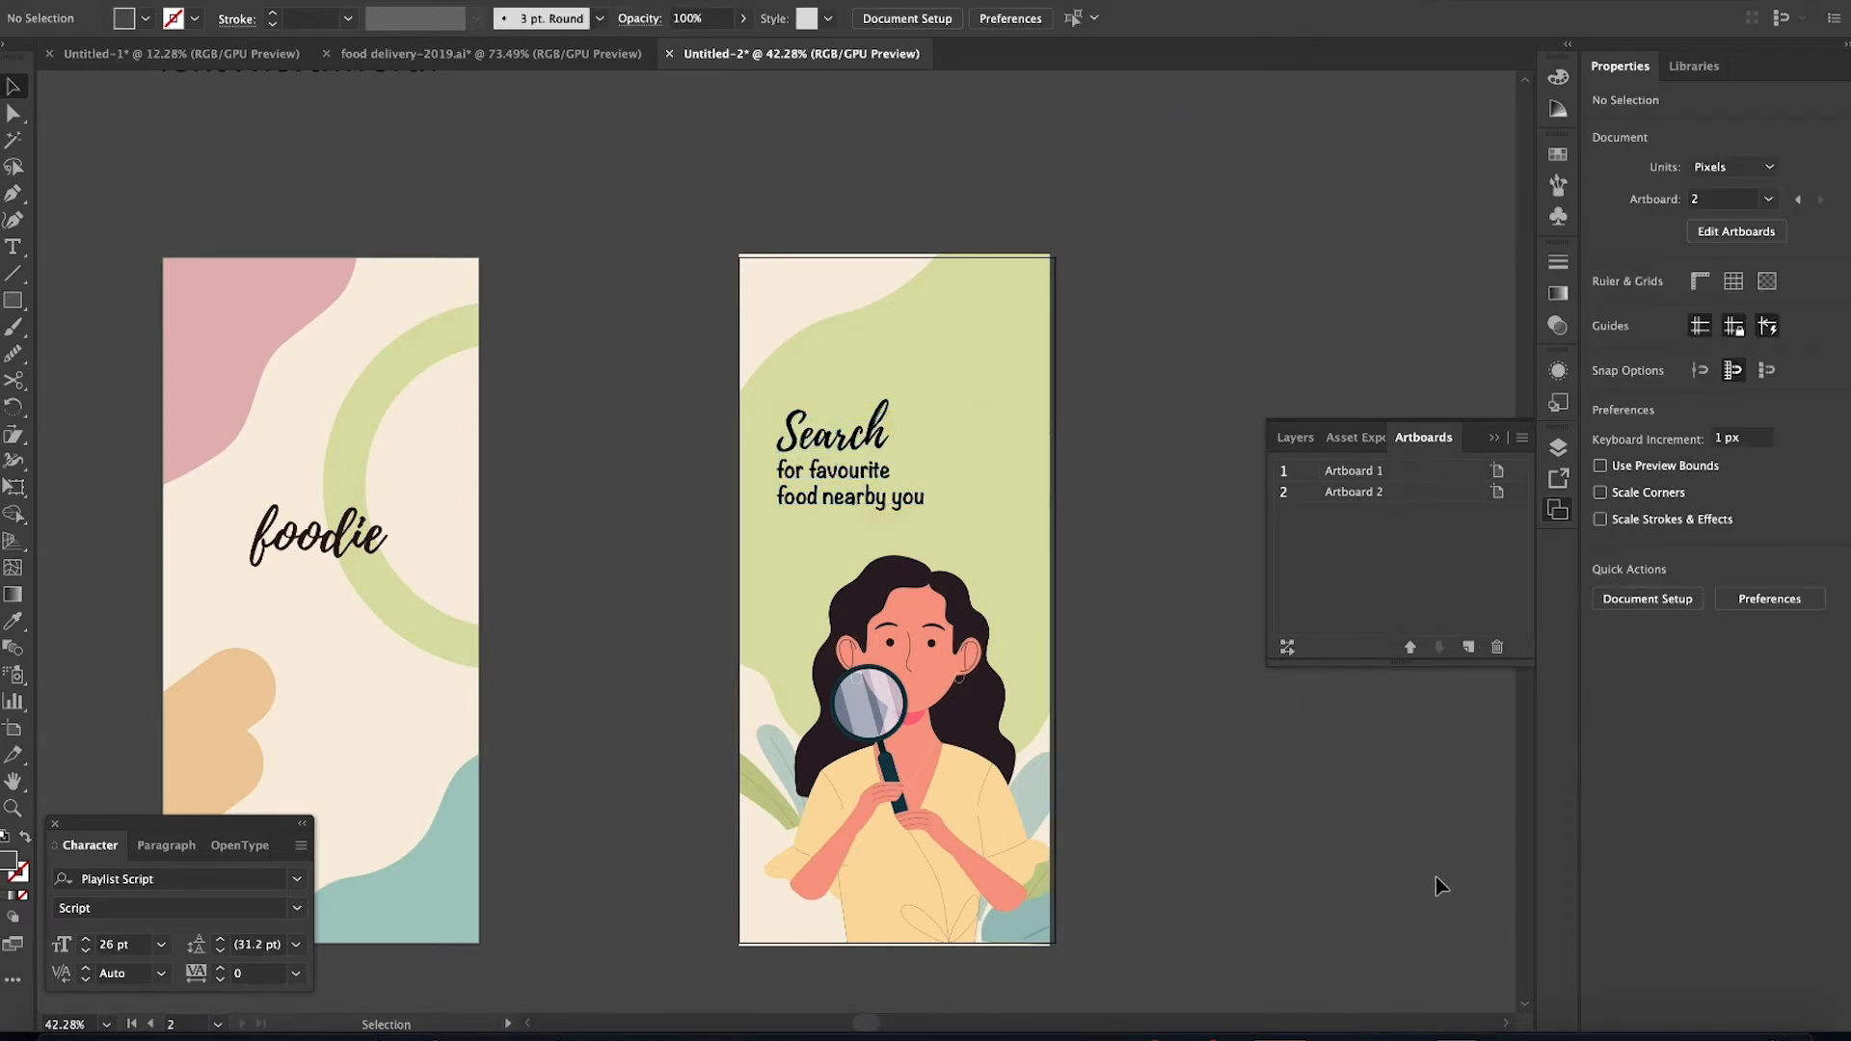
Draw a short curved smile below the woman's nose with the Pen tool
{"action": "scroll", "coordinate": [1164, 819], "scroll_direction": "up", "scroll_amount": 10}
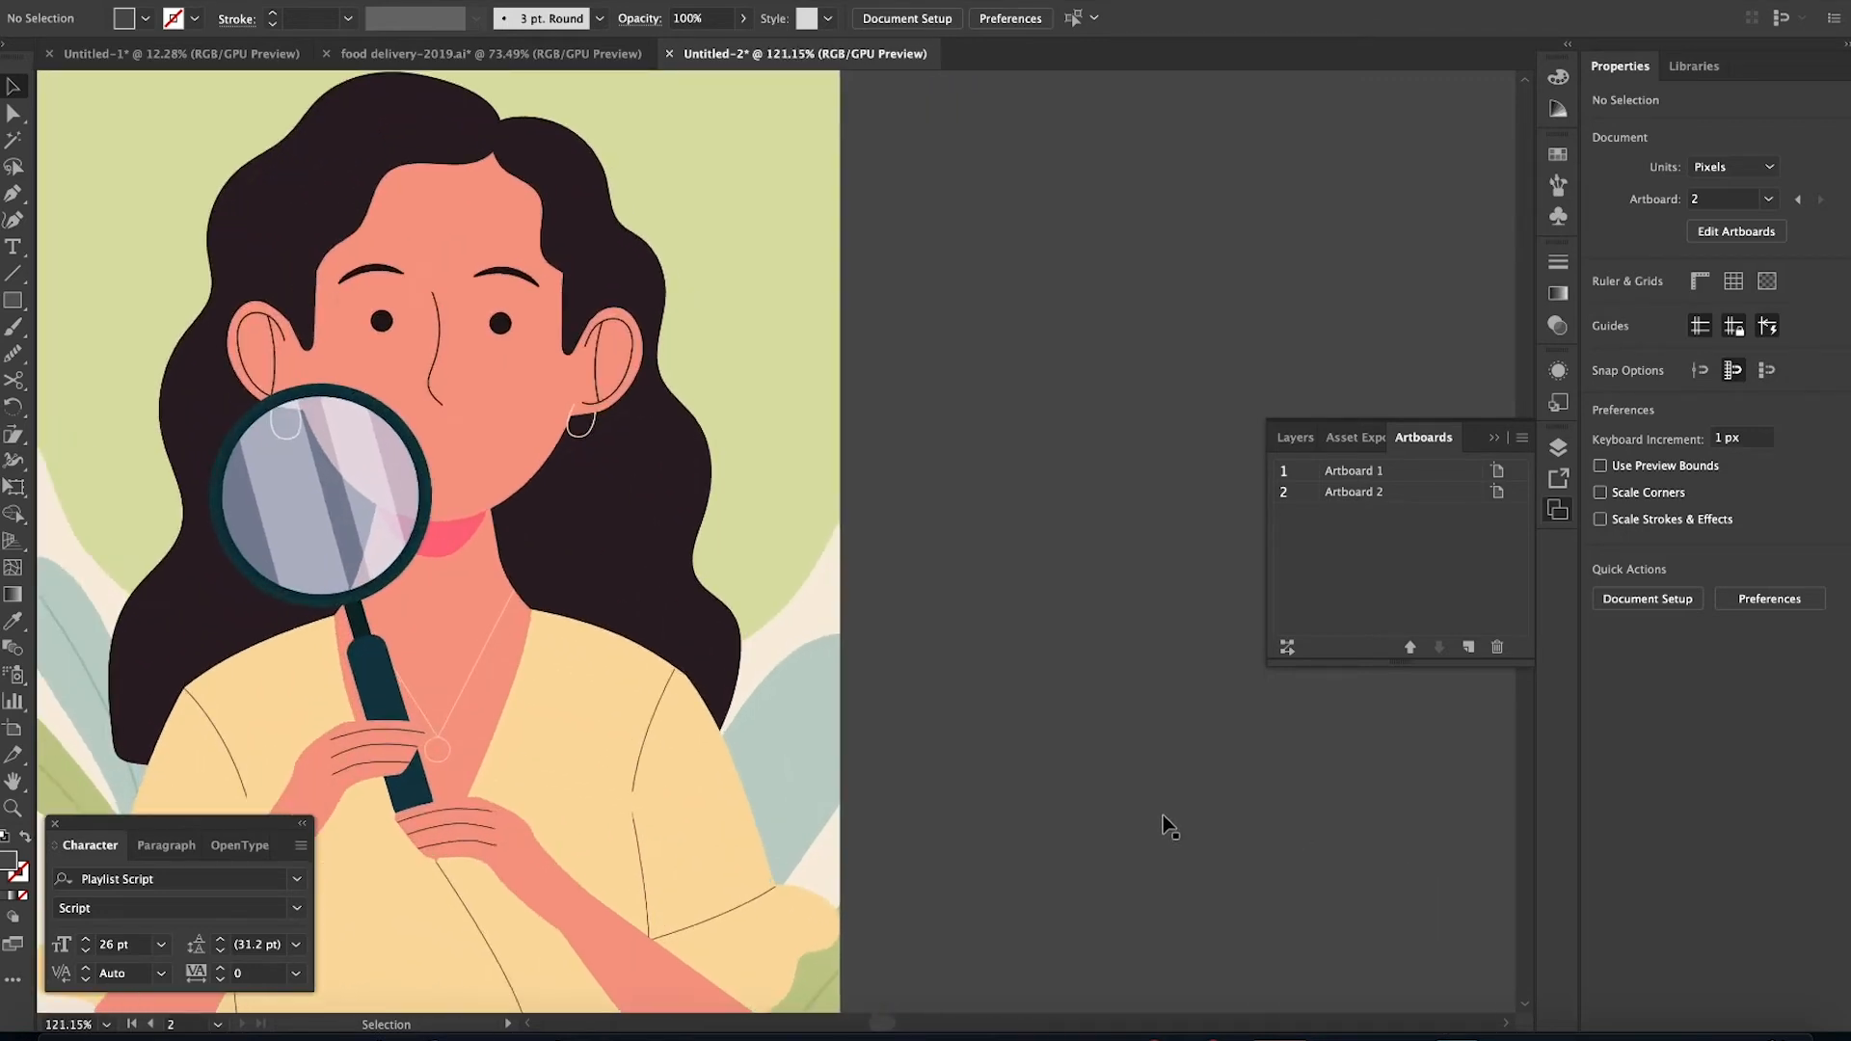
{"action": "scroll", "coordinate": [1164, 822], "scroll_direction": "left", "scroll_amount": 5}
{"action": "scroll", "coordinate": [1165, 821], "scroll_direction": "up", "scroll_amount": 4}
{"action": "left_click", "coordinate": [10, 195]}
{"action": "scroll", "coordinate": [707, 470], "scroll_direction": "up", "scroll_amount": 5}
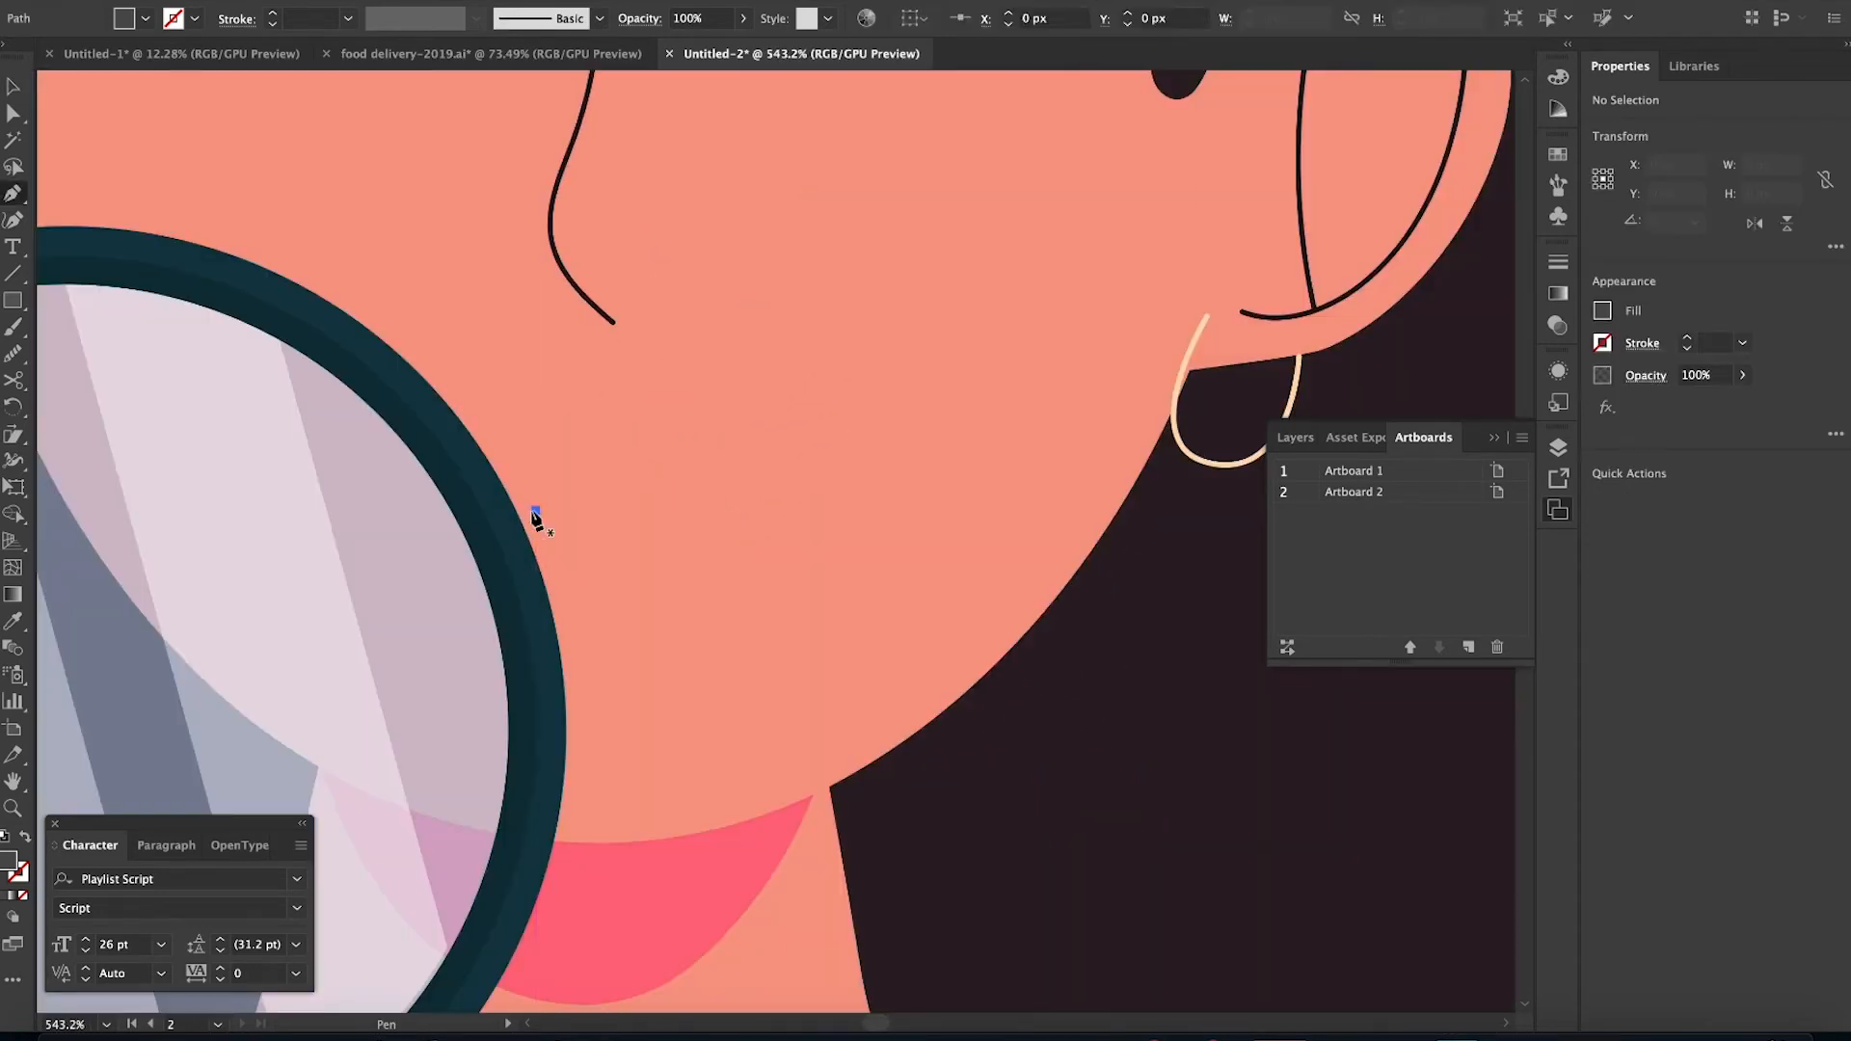
{"action": "left_click", "coordinate": [535, 510]}
{"action": "left_click_drag", "start_coordinate": [759, 436], "coordinate": [730, 421]}
Give the smile the nose line's thin dark stroke and no fill using the Eyedropper
{"action": "key", "text": "g"}
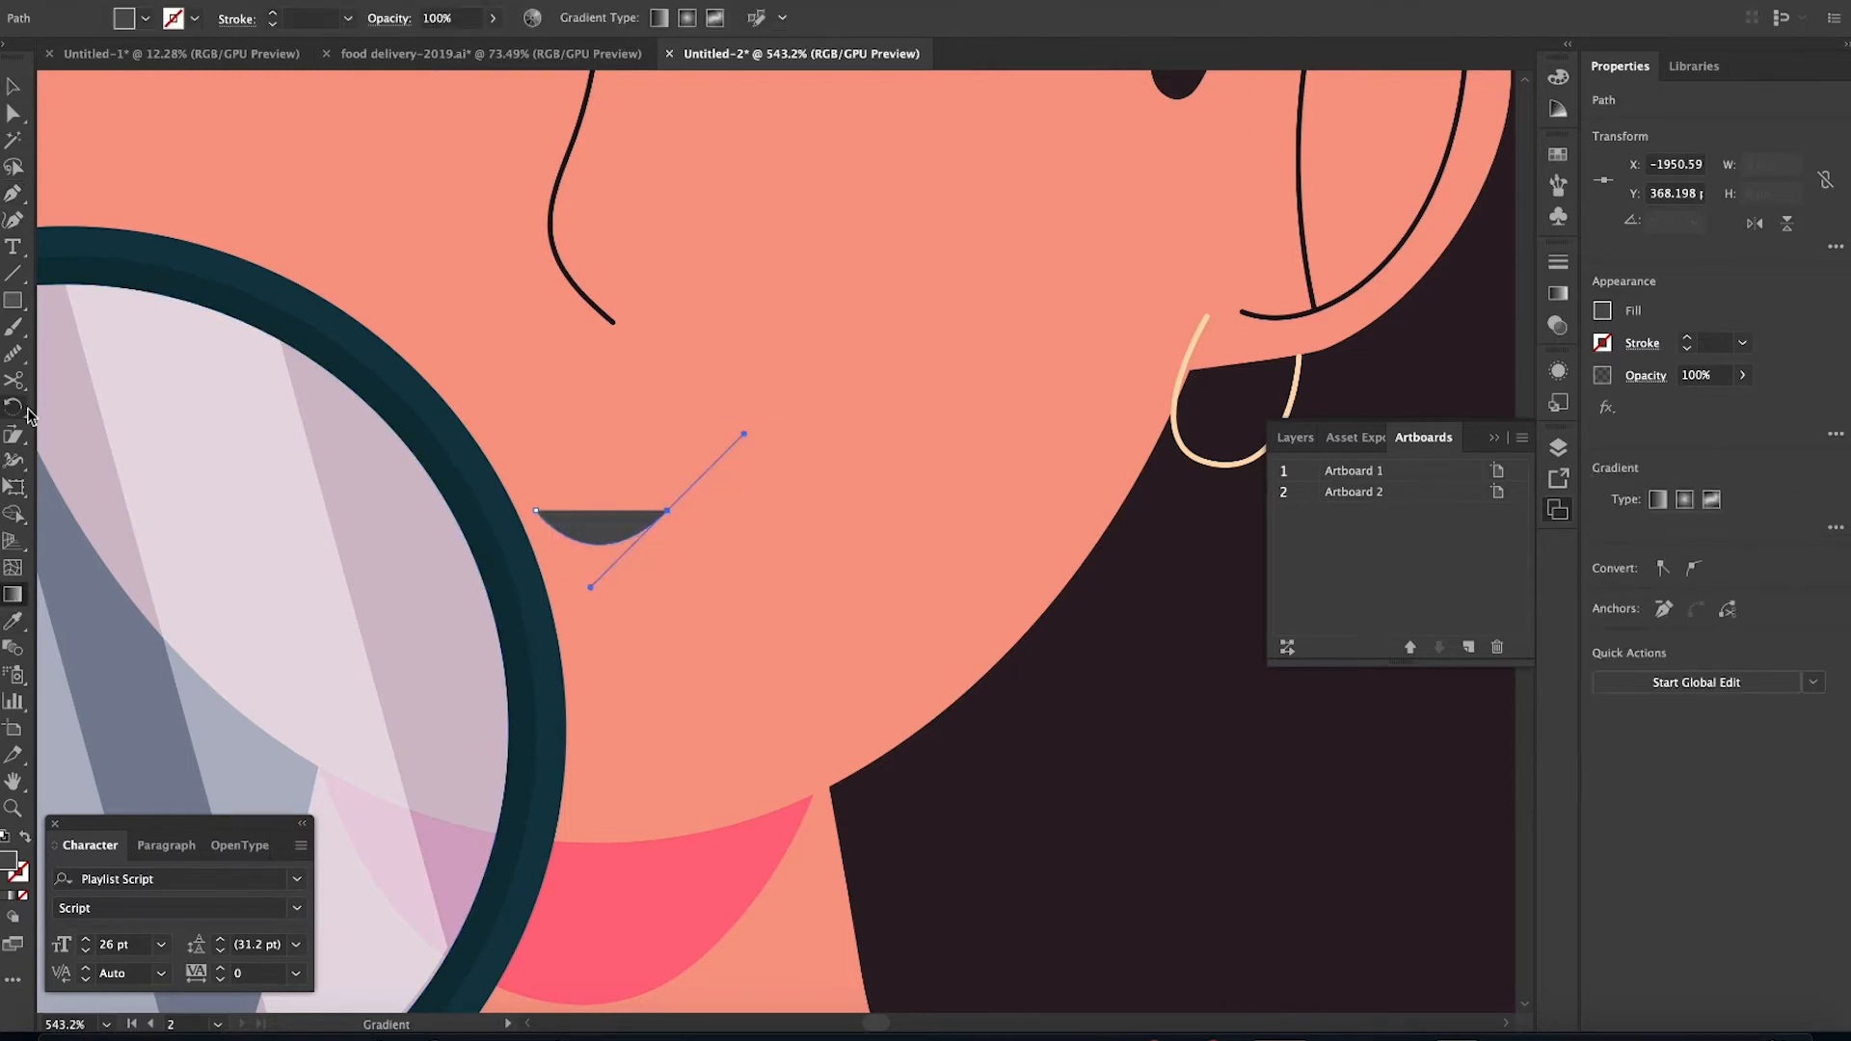
{"action": "key", "text": "i"}
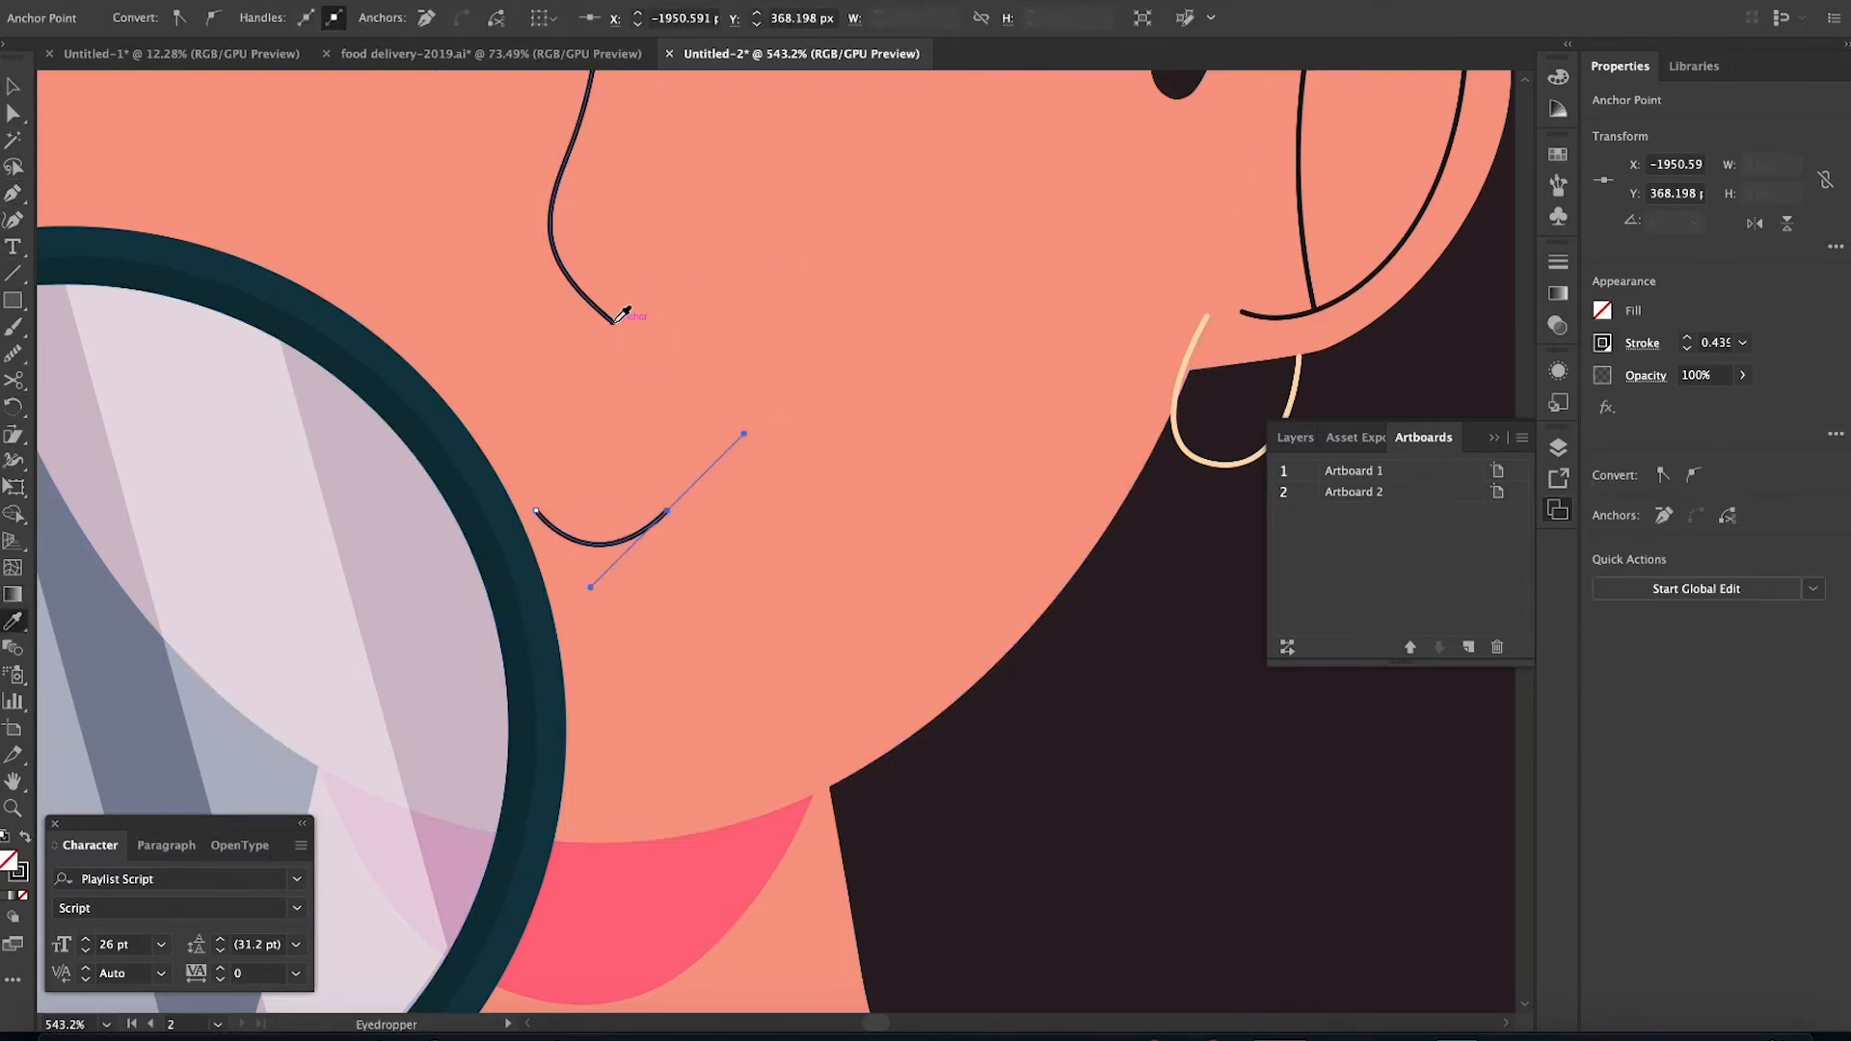
{"action": "left_click", "coordinate": [13, 86]}
{"action": "left_click", "coordinate": [557, 385]}
{"action": "scroll", "coordinate": [557, 385], "scroll_direction": "down", "scroll_amount": 10}
Apply a Drop Shadow to the green background blob with Multiply mode, 20% opacity, 4 px X and Y offsets and 6 px blur
{"action": "left_click", "coordinate": [1122, 523]}
{"action": "scroll", "coordinate": [1121, 522], "scroll_direction": "down", "scroll_amount": 5}
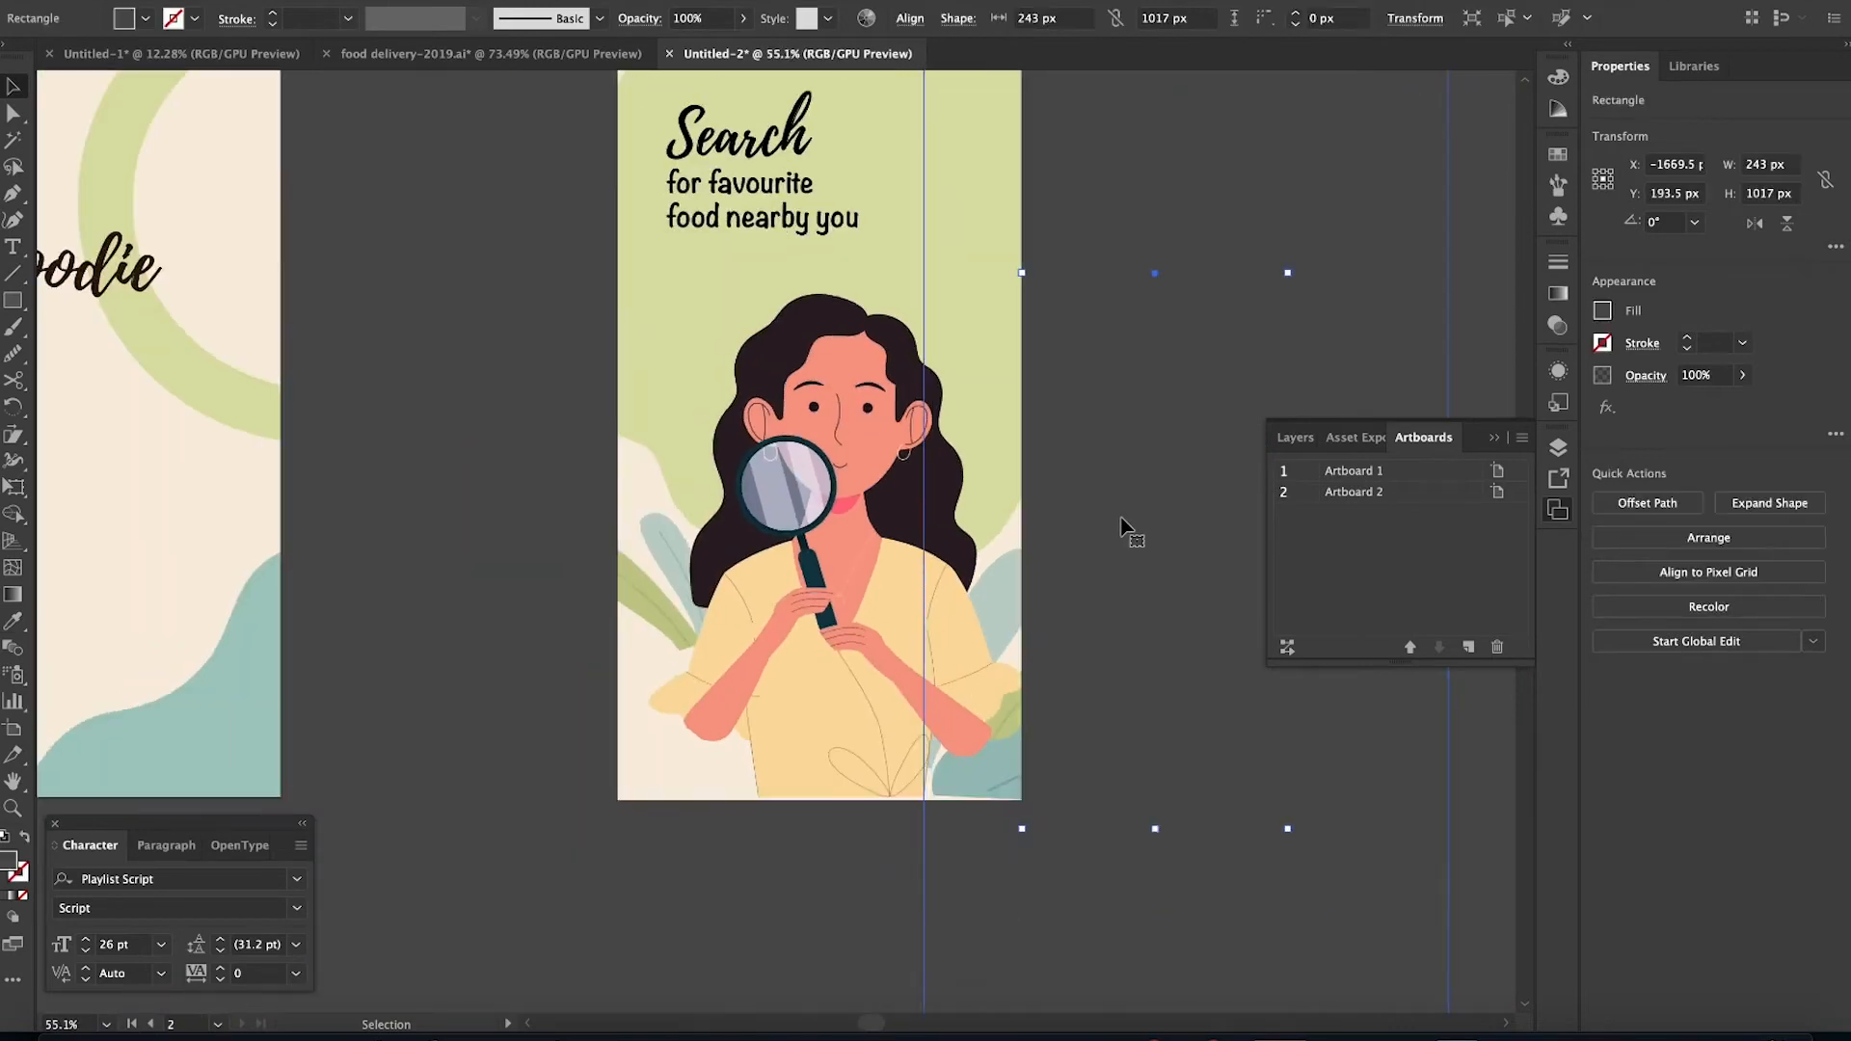
{"action": "scroll", "coordinate": [1122, 523], "scroll_direction": "down", "scroll_amount": 1}
{"action": "scroll", "coordinate": [1121, 522], "scroll_direction": "up", "scroll_amount": 3}
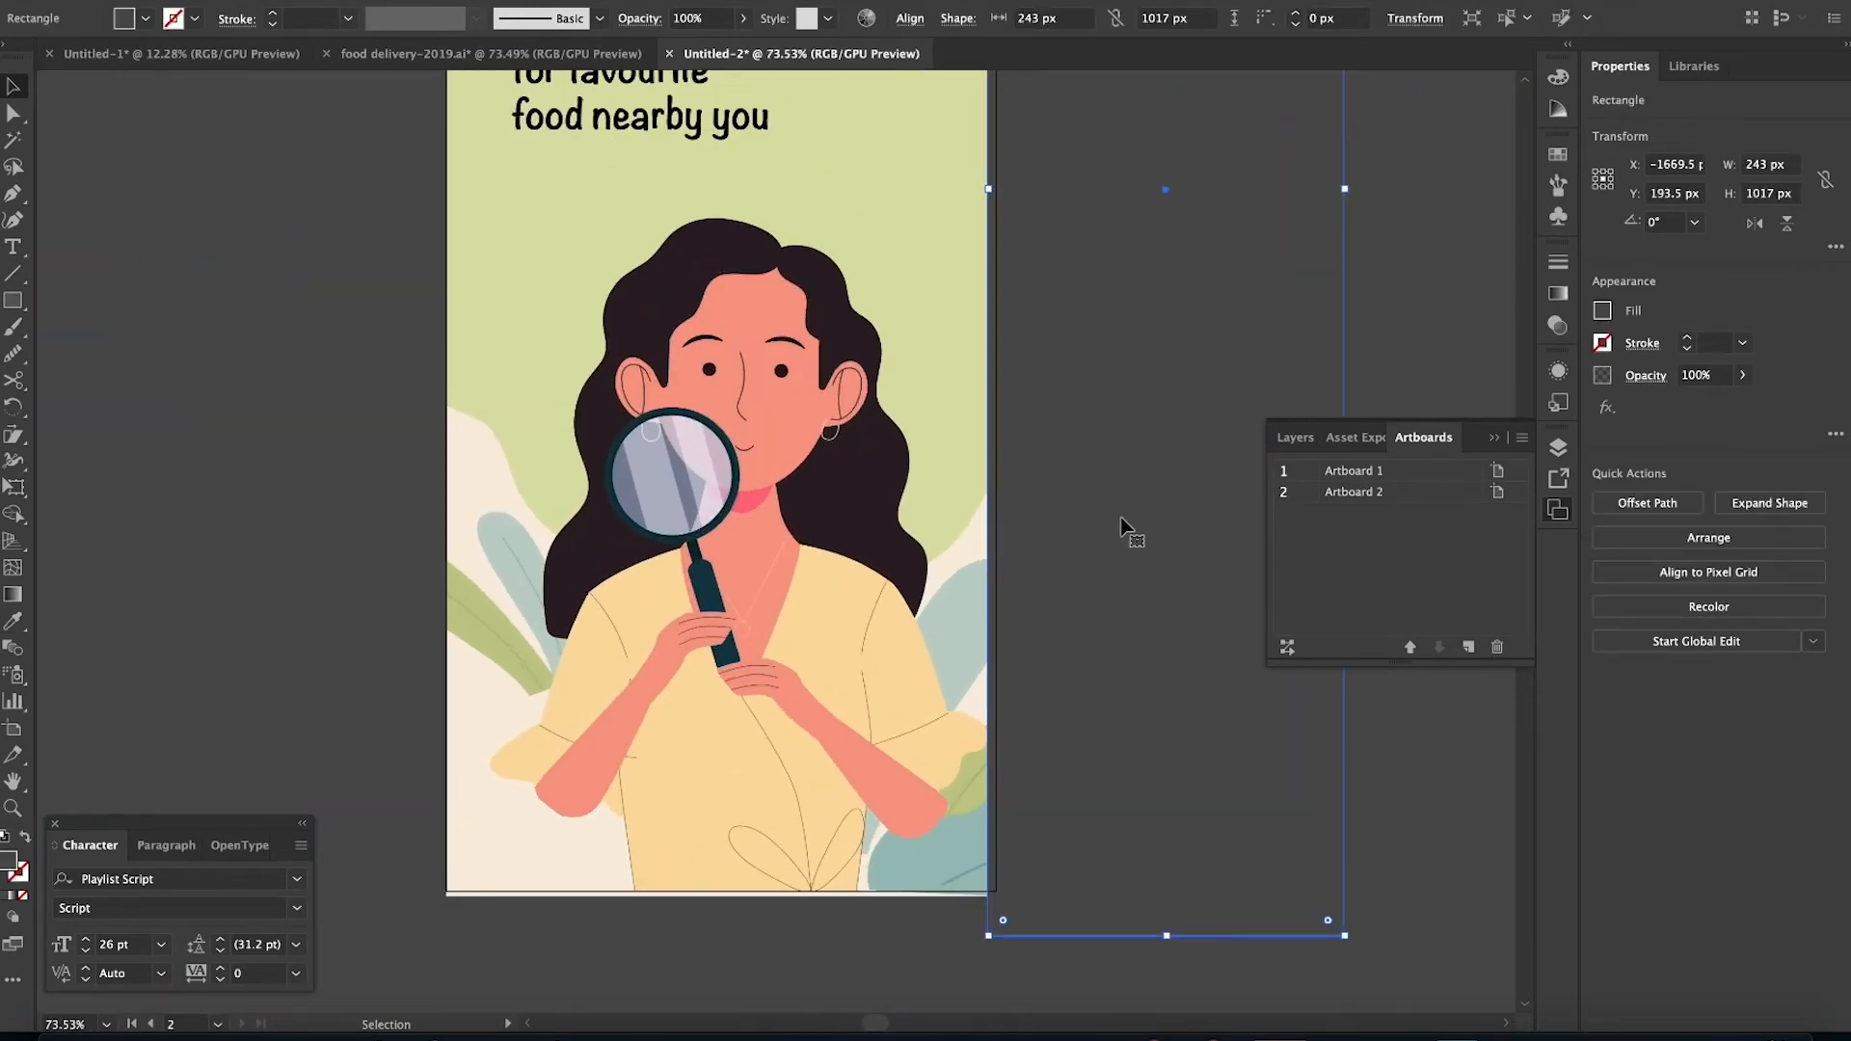
{"action": "left_click", "coordinate": [493, 280]}
{"action": "left_click", "coordinate": [530, 7]}
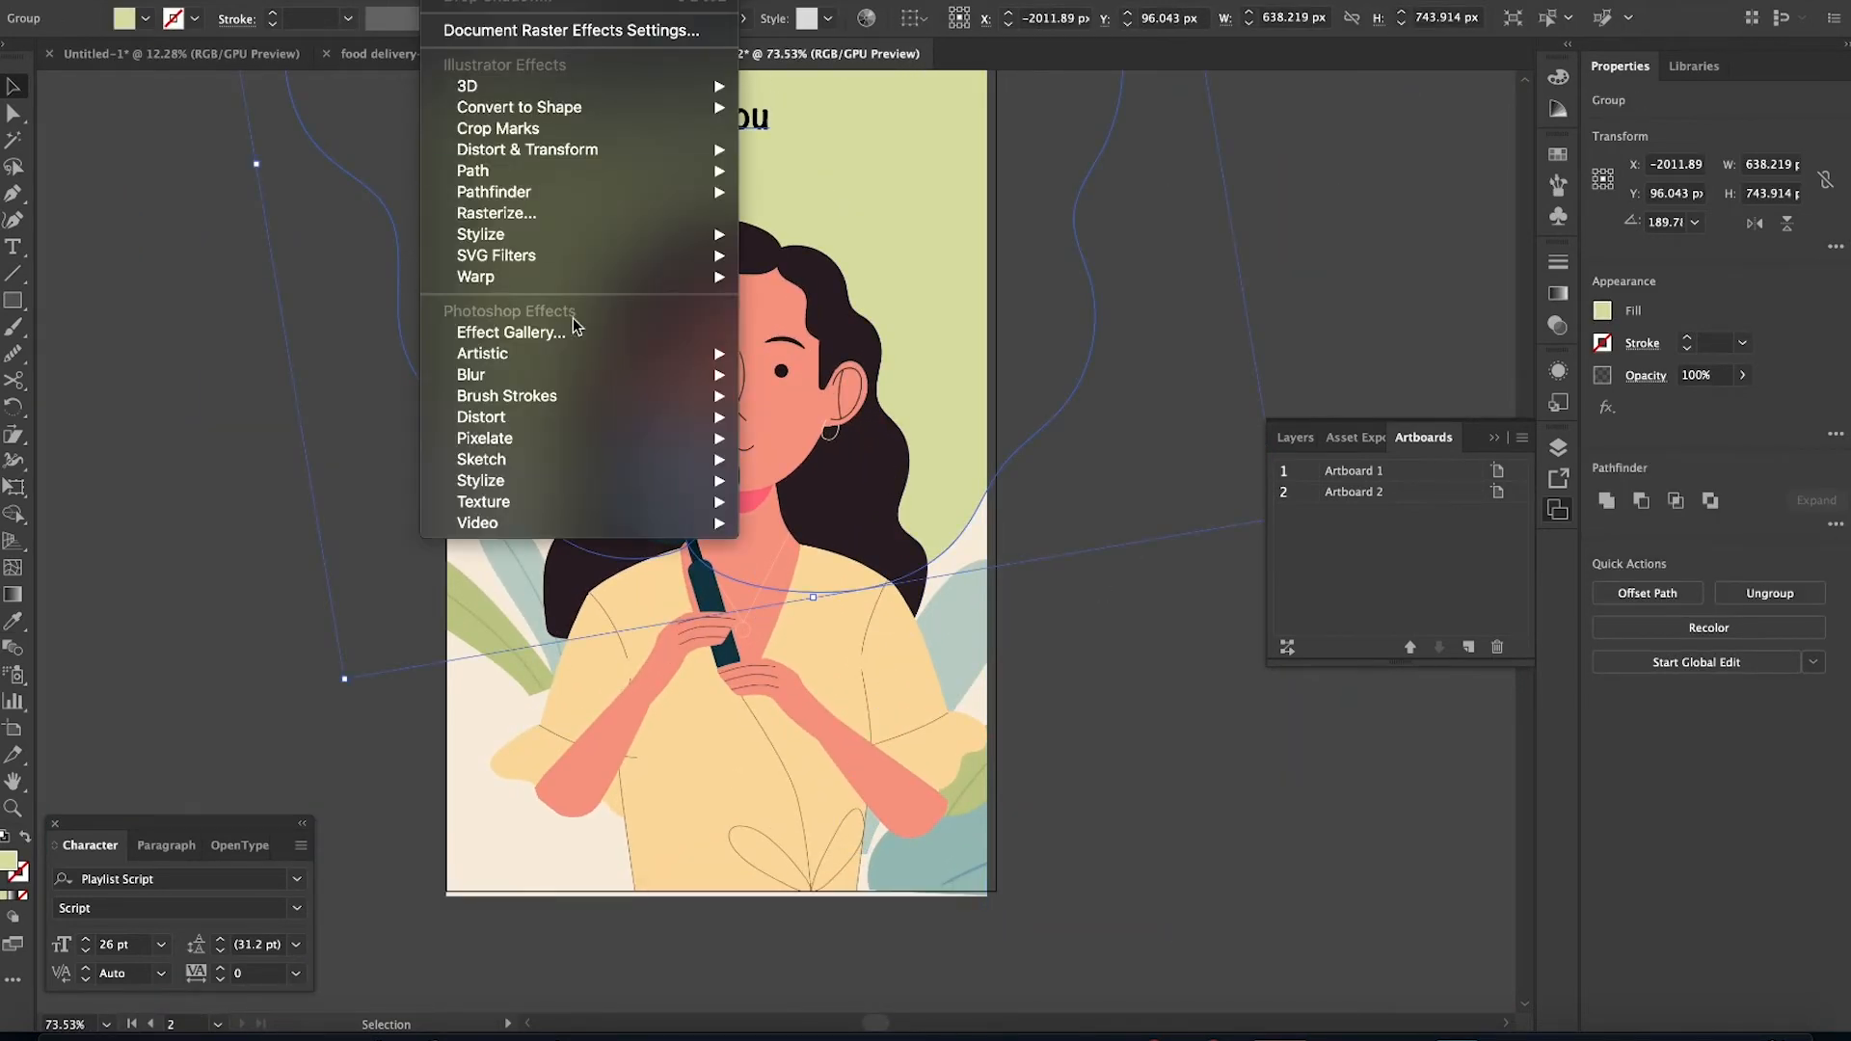
{"action": "mouse_move", "coordinate": [543, 485]}
{"action": "mouse_move", "coordinate": [501, 234]}
{"action": "left_click", "coordinate": [800, 234]}
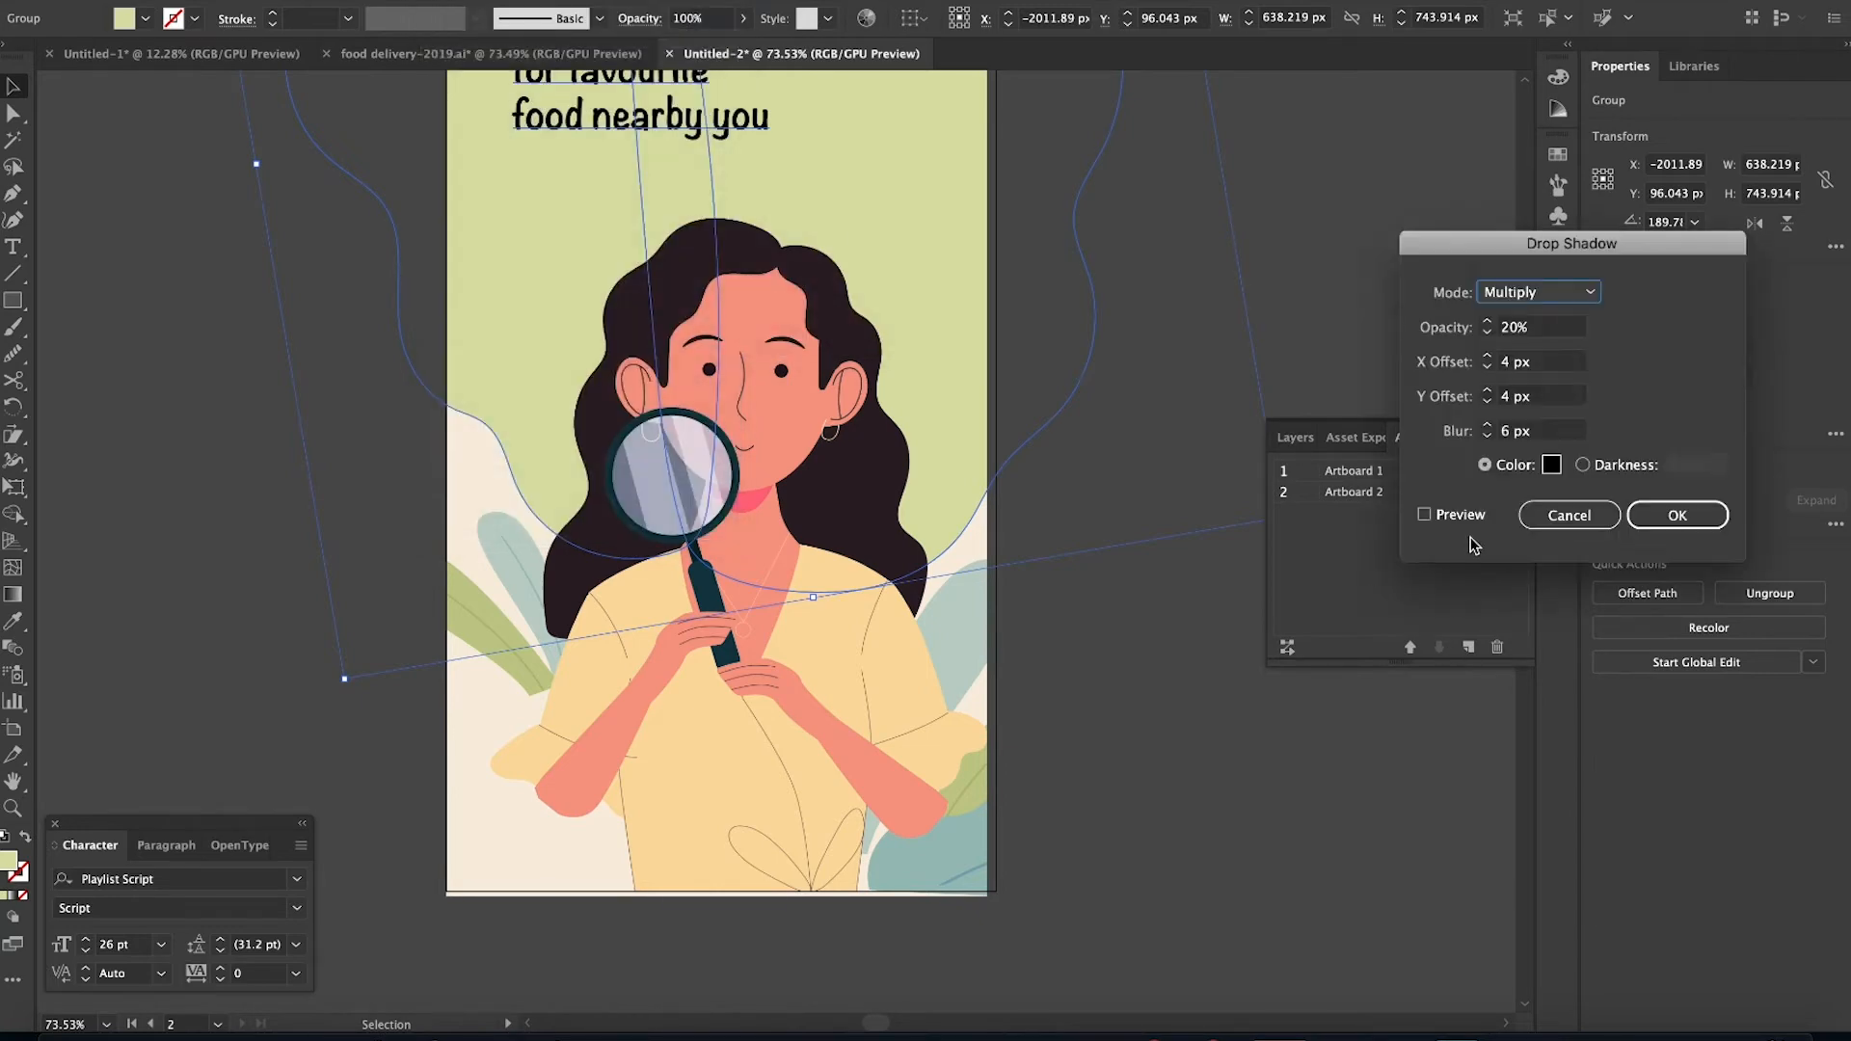
{"action": "left_click", "coordinate": [1678, 515]}
{"action": "scroll", "coordinate": [1243, 848], "scroll_direction": "down", "scroll_amount": 3}
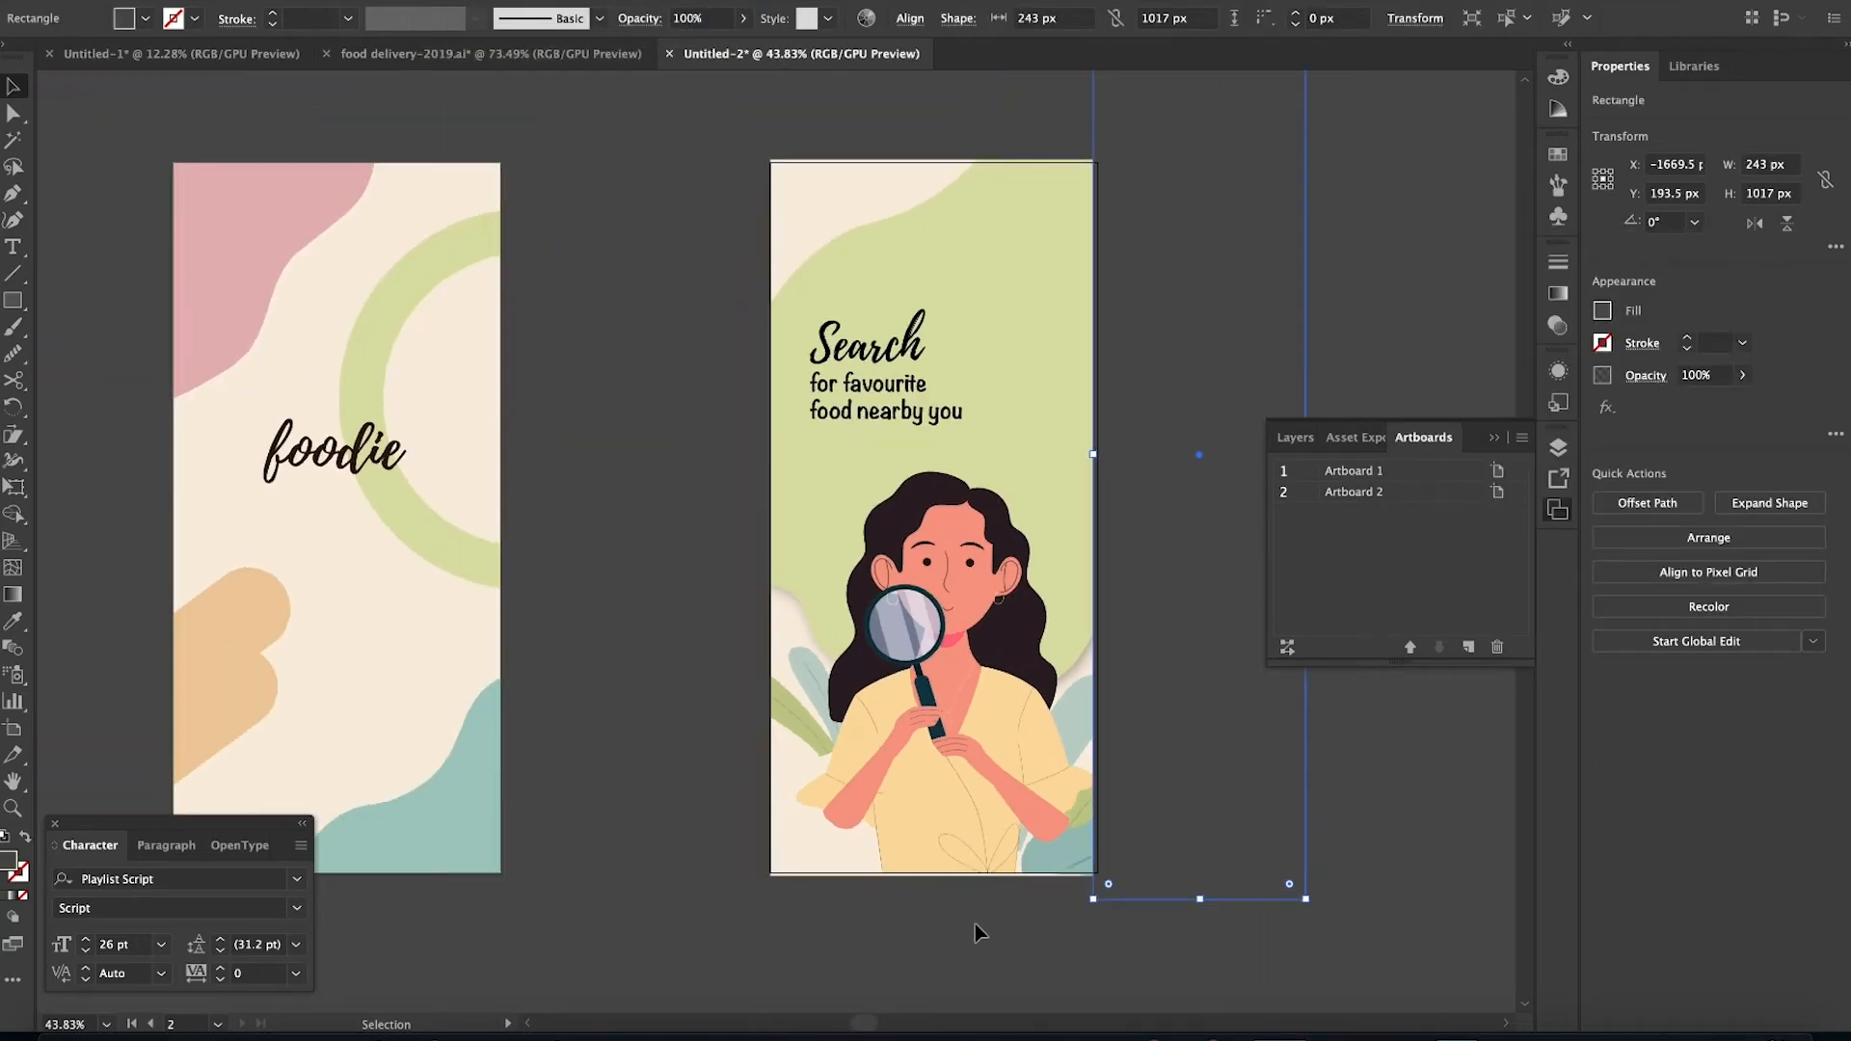
{"action": "left_click", "coordinate": [880, 930]}
Copy the sausage-and-egg plate, pancakes and salad bowl from the reference artwork and paste them over the second screen
{"action": "scroll", "coordinate": [880, 923], "scroll_direction": "down", "scroll_amount": 4}
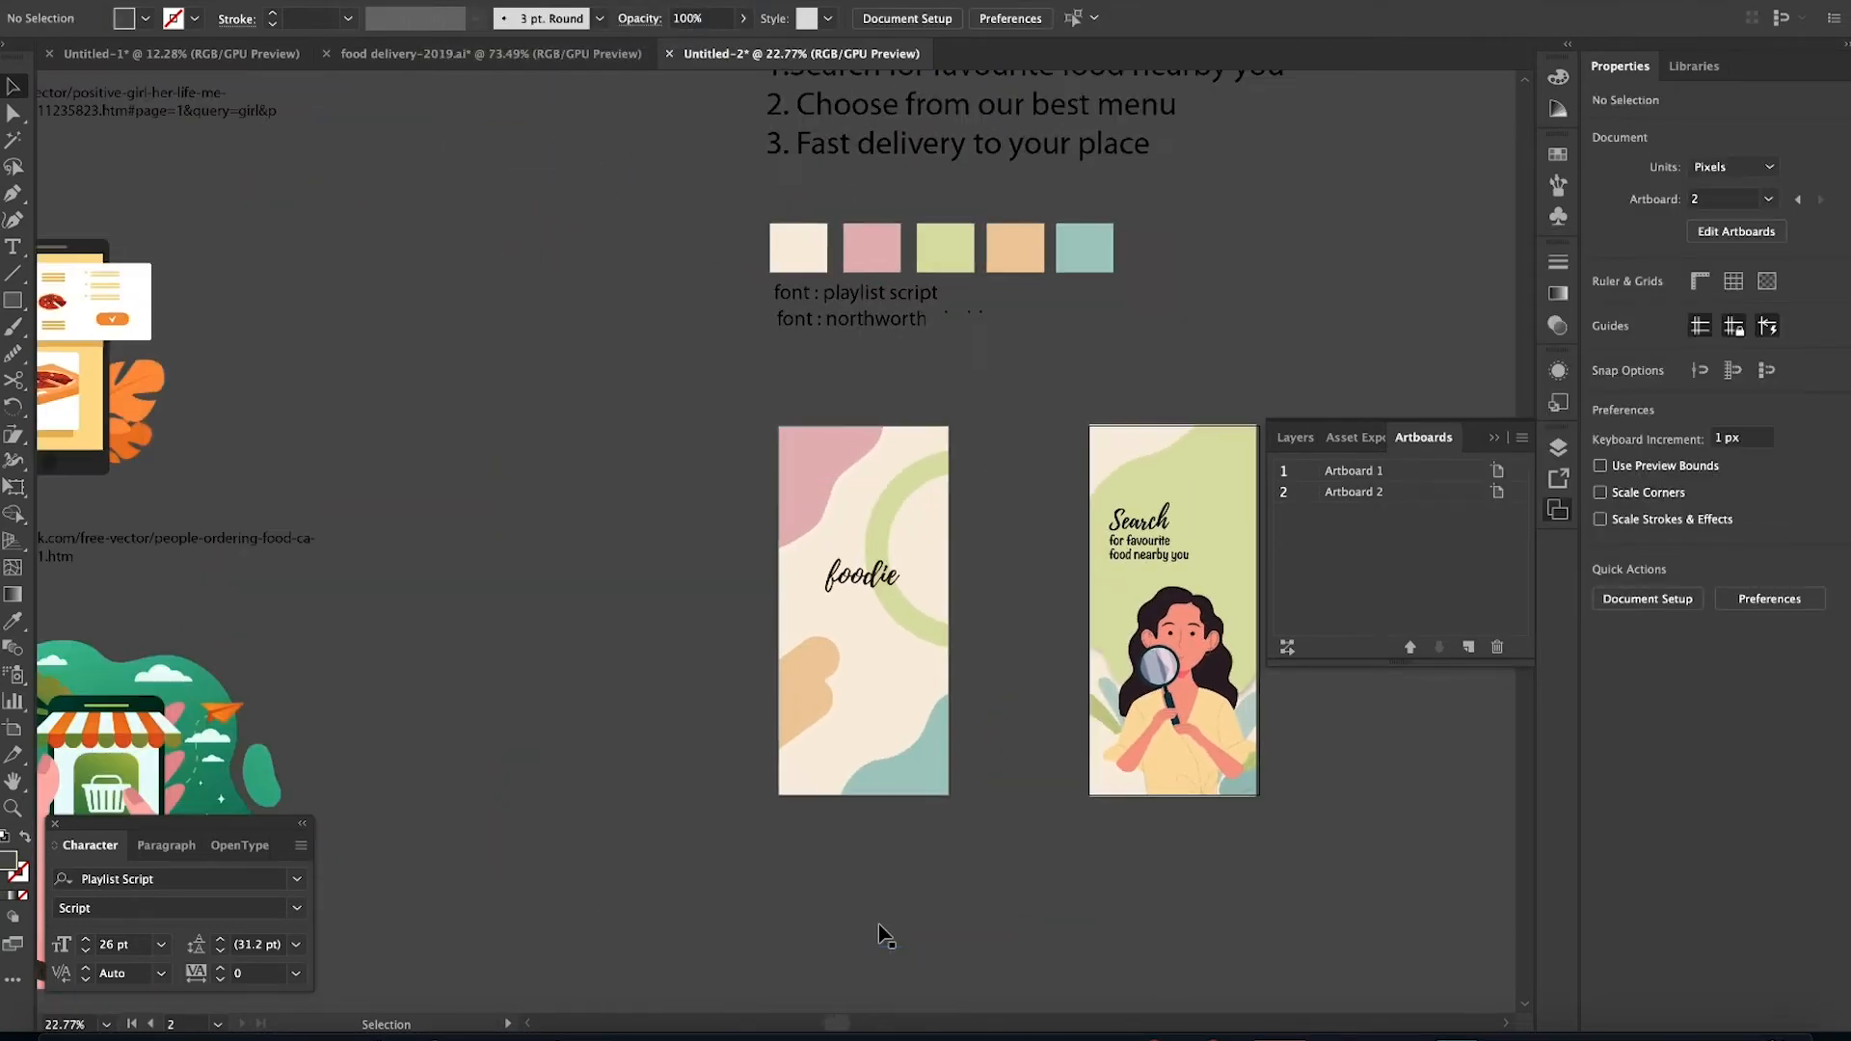
{"action": "scroll", "coordinate": [879, 926], "scroll_direction": "left", "scroll_amount": 5}
{"action": "left_click", "coordinate": [241, 728]}
{"action": "left_click", "coordinate": [330, 625], "text": "shift"}
{"action": "left_click", "coordinate": [380, 736], "text": "shift"}
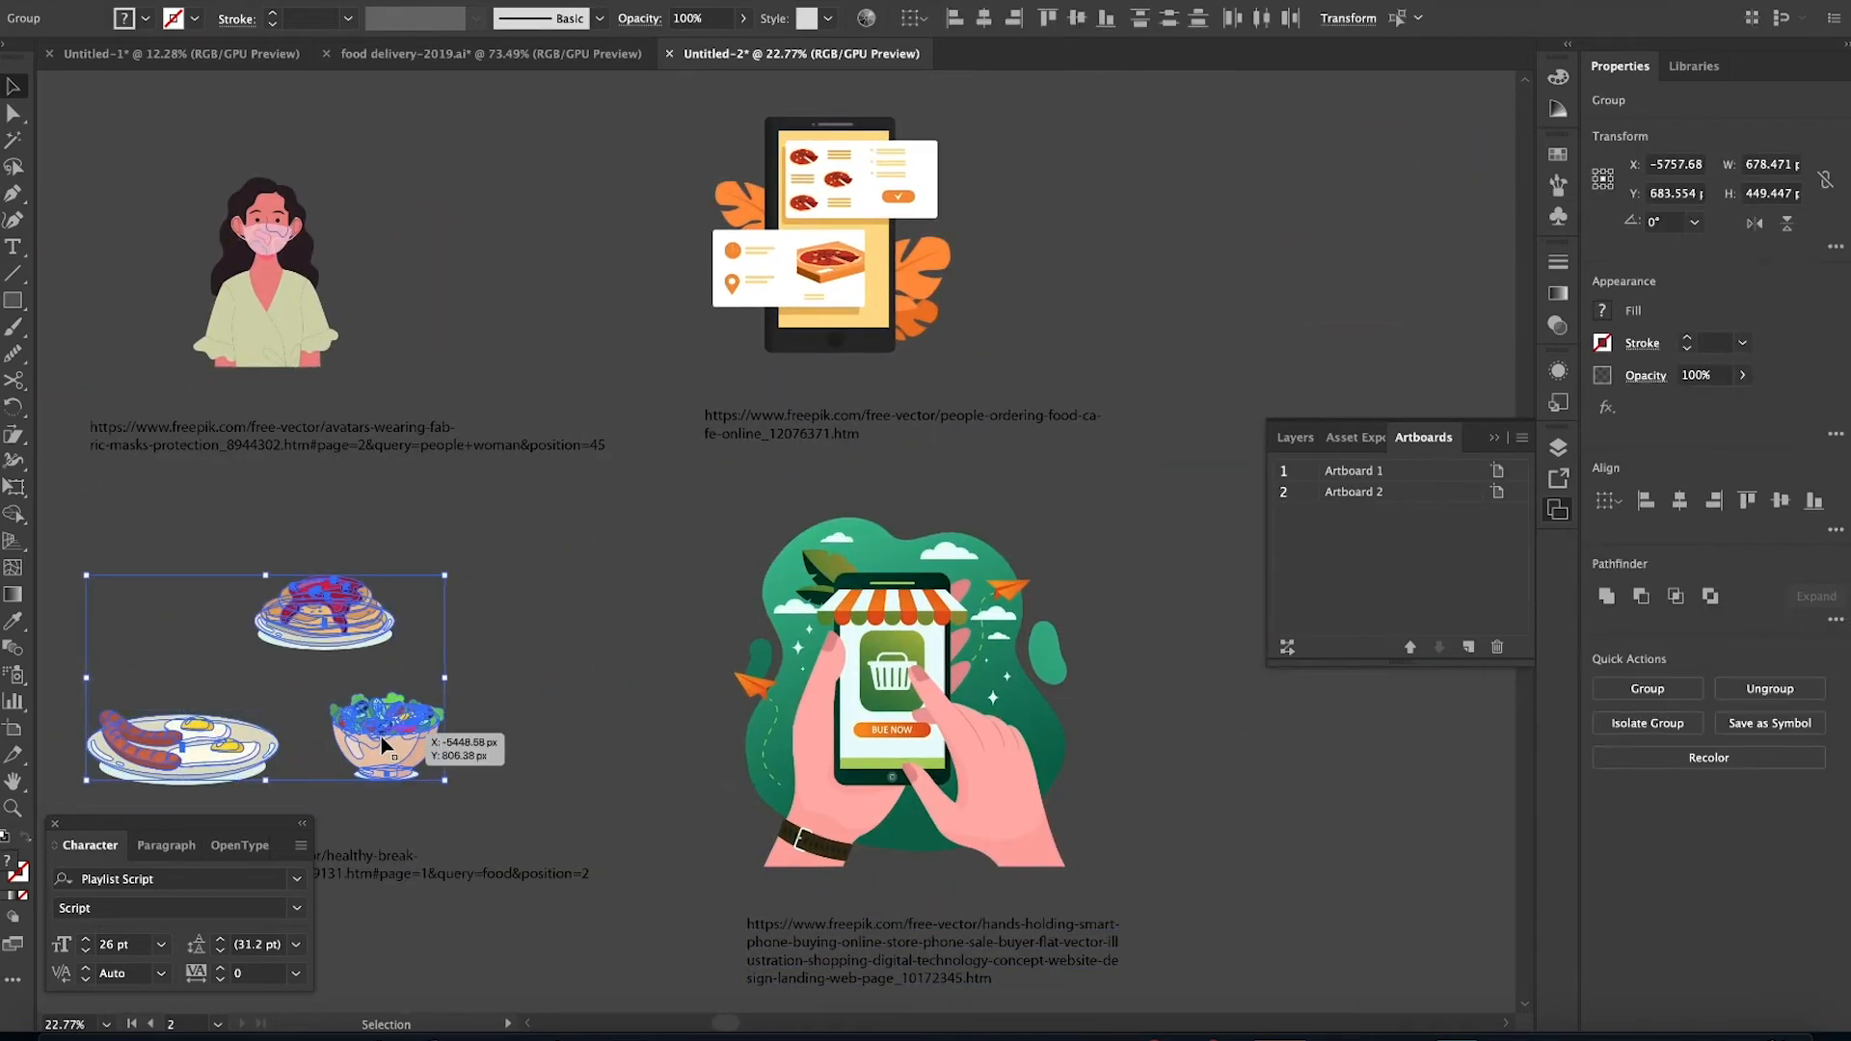
{"action": "scroll", "coordinate": [380, 736], "scroll_direction": "down", "scroll_amount": 2}
{"action": "scroll", "coordinate": [380, 736], "scroll_direction": "right", "scroll_amount": 5}
{"action": "scroll", "coordinate": [379, 737], "scroll_direction": "up", "scroll_amount": 5}
{"action": "scroll", "coordinate": [380, 737], "scroll_direction": "right", "scroll_amount": 5}
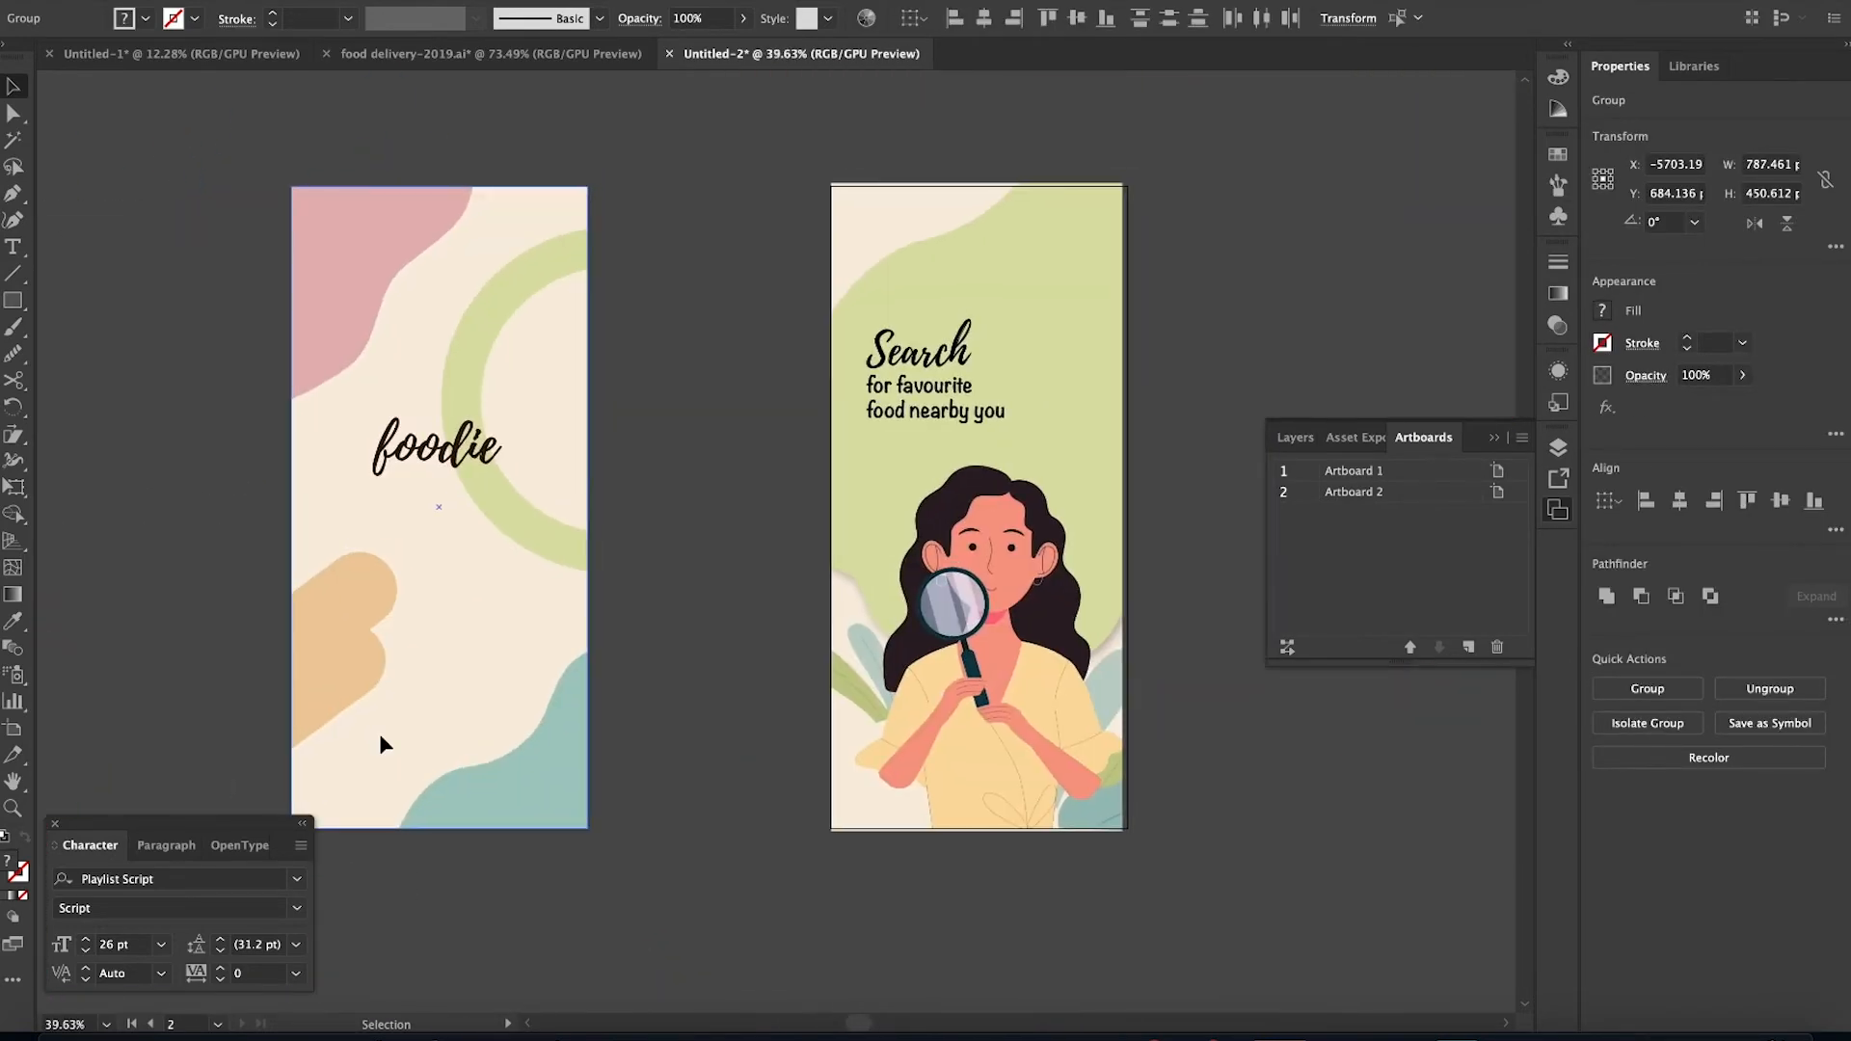
{"action": "scroll", "coordinate": [380, 736], "scroll_direction": "up", "scroll_amount": 3}
{"action": "key", "text": "super+v"}
{"action": "scroll", "coordinate": [820, 538], "scroll_direction": "down", "scroll_amount": 2}
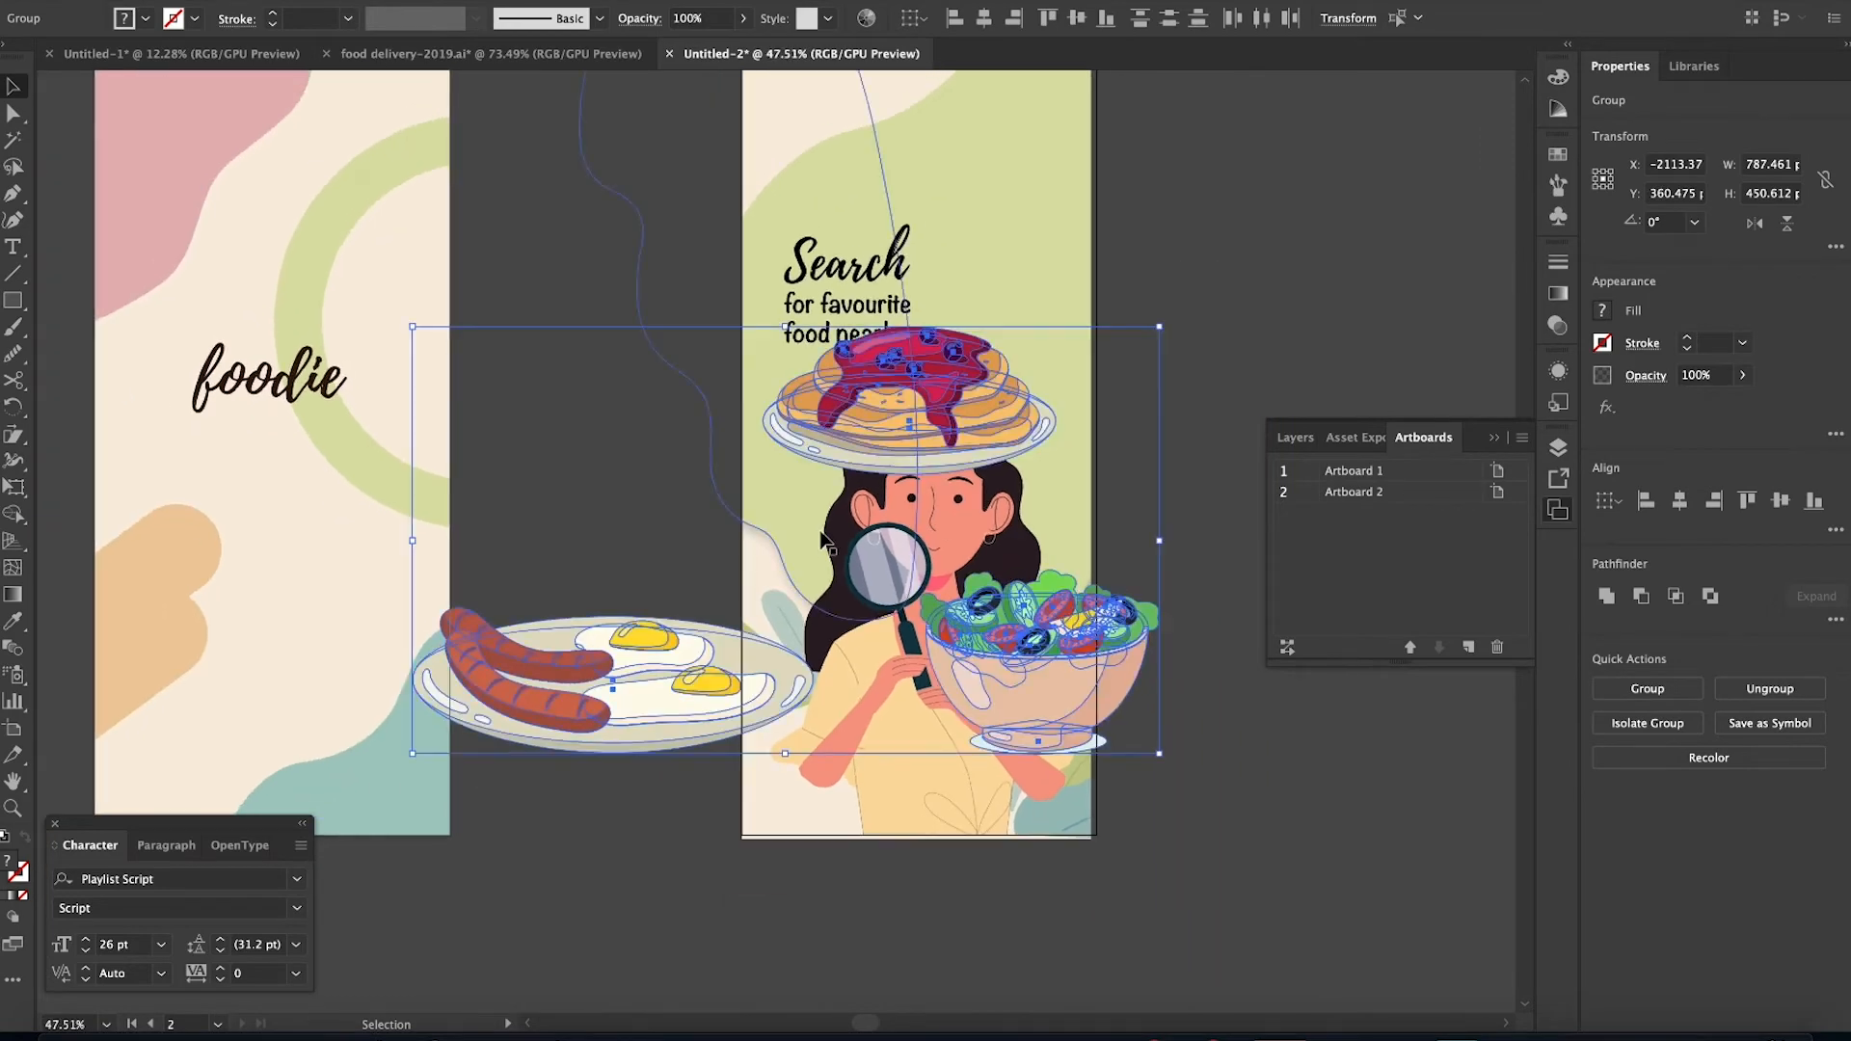
Scale the pasted food illustrations down to about 426 px wide overall and move them below the second artboard, towards its right
{"action": "left_click_drag", "start_coordinate": [1162, 325], "coordinate": [821, 522]}
{"action": "left_click_drag", "start_coordinate": [718, 569], "coordinate": [1293, 795]}
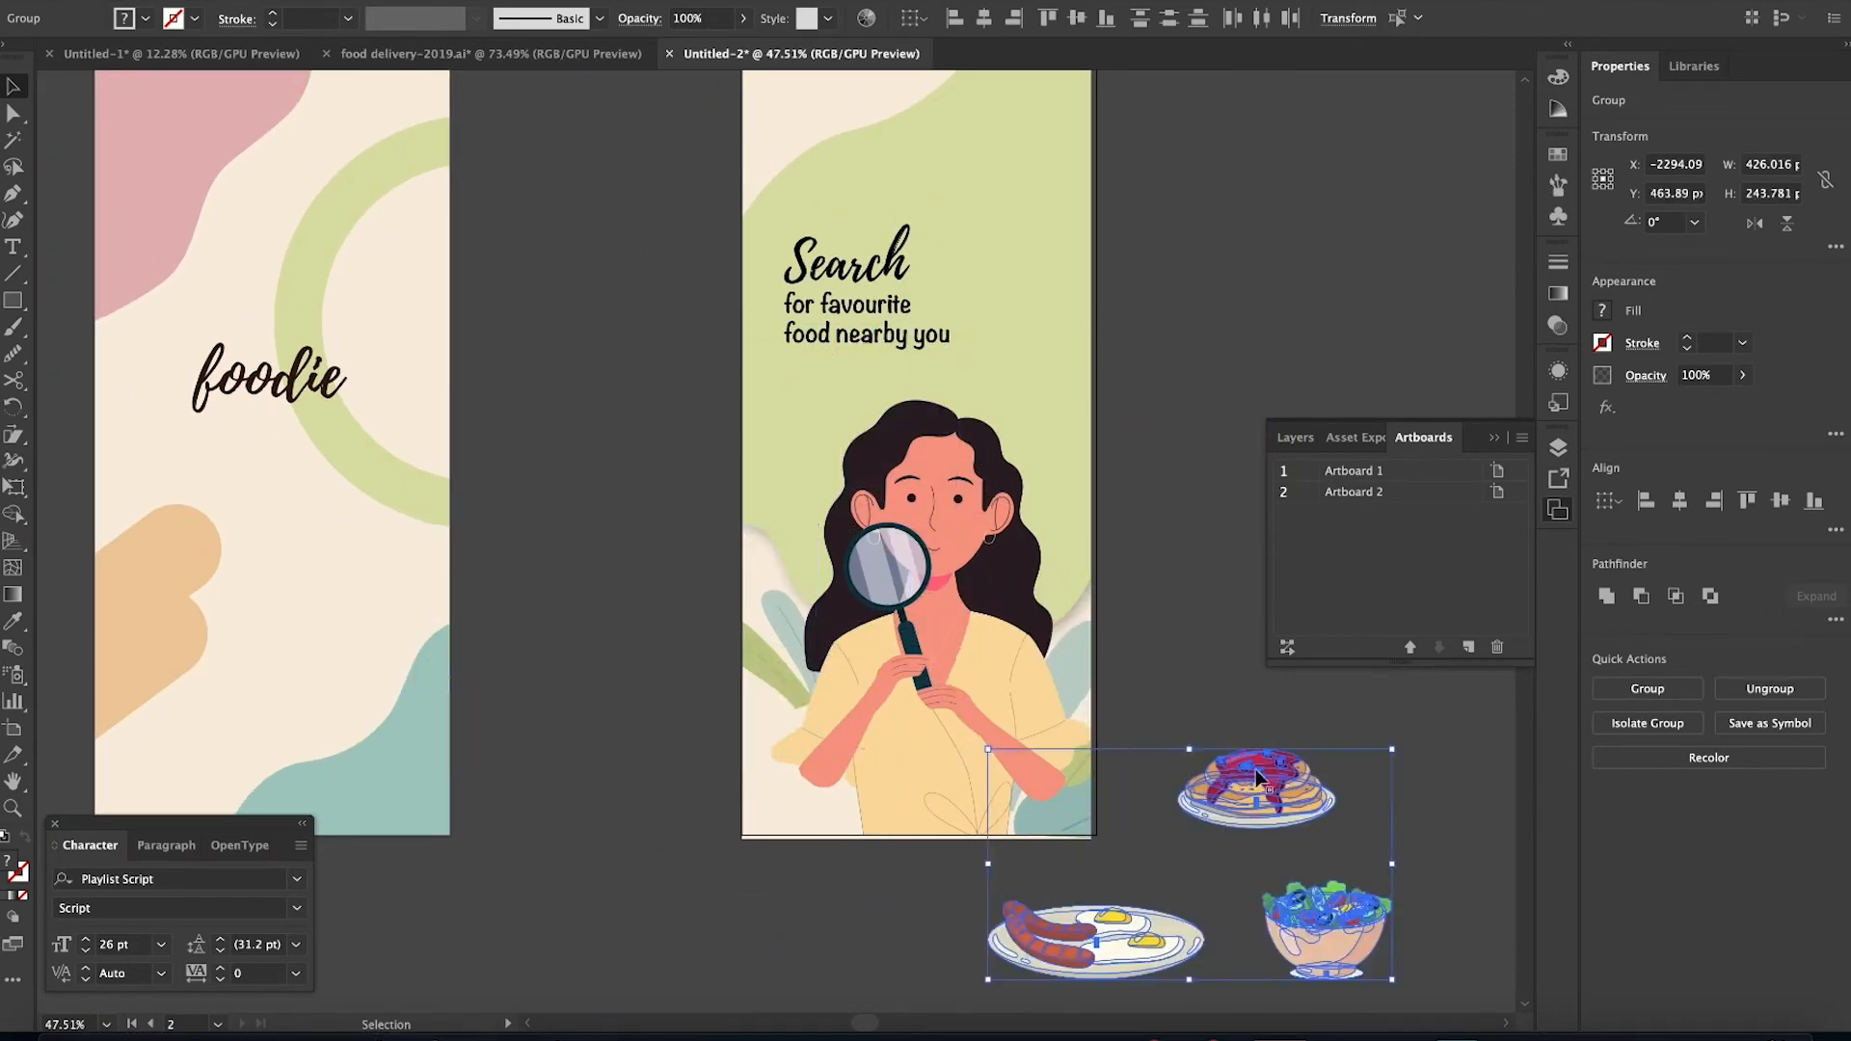
{"action": "left_click", "coordinate": [1402, 838]}
Place the salad bowl above "Search" and the pancakes to its right, tilting both and shrinking the bowl
{"action": "left_click_drag", "start_coordinate": [1359, 925], "coordinate": [964, 188]}
{"action": "scroll", "coordinate": [1003, 192], "scroll_direction": "up", "scroll_amount": 2}
{"action": "scroll", "coordinate": [1003, 193], "scroll_direction": "right", "scroll_amount": 1}
{"action": "left_click_drag", "start_coordinate": [1246, 894], "coordinate": [1014, 353]}
{"action": "left_click_drag", "start_coordinate": [1055, 317], "coordinate": [1037, 327]}
{"action": "left_click", "coordinate": [900, 249]}
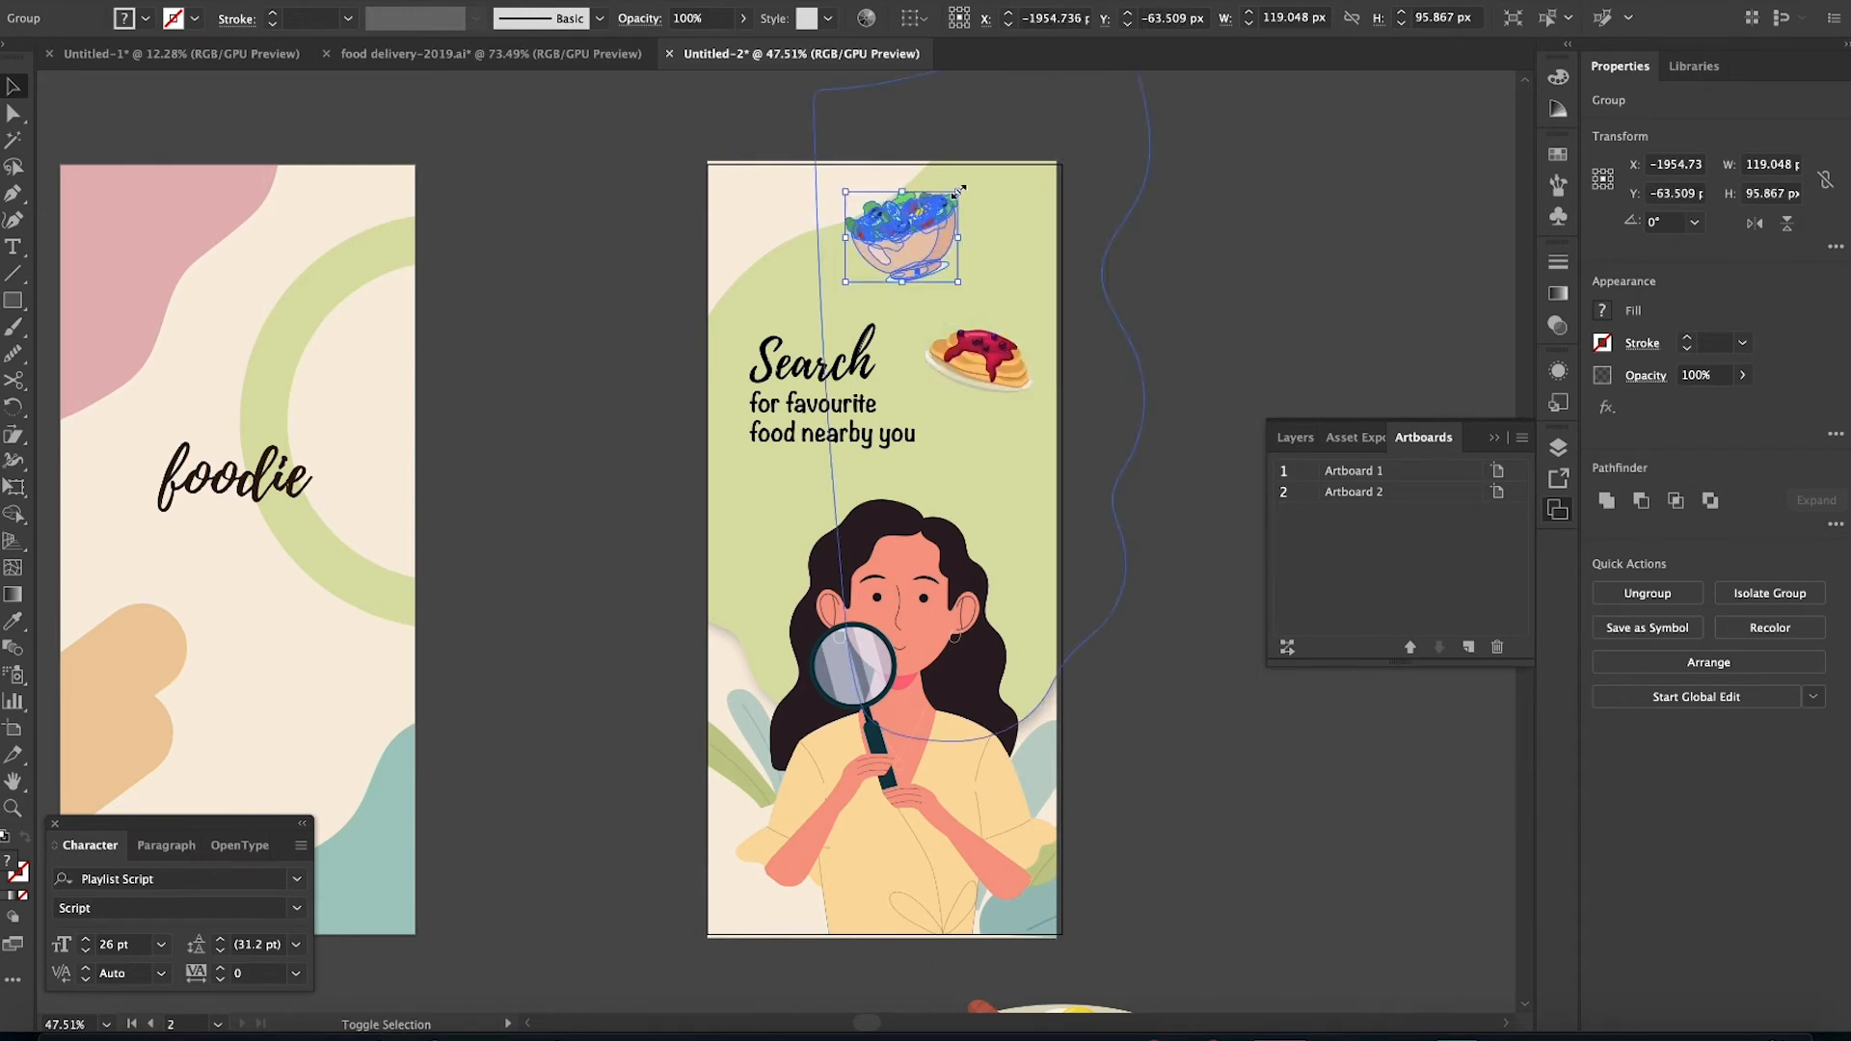
{"action": "left_click_drag", "start_coordinate": [962, 190], "coordinate": [890, 233]}
Move the "Search" heading and its tagline up together slightly
{"action": "left_click", "coordinate": [833, 368]}
{"action": "left_click", "coordinate": [844, 405], "text": "shift"}
{"action": "key", "text": "shift+Up"}
{"action": "key", "text": "shift+Up"}
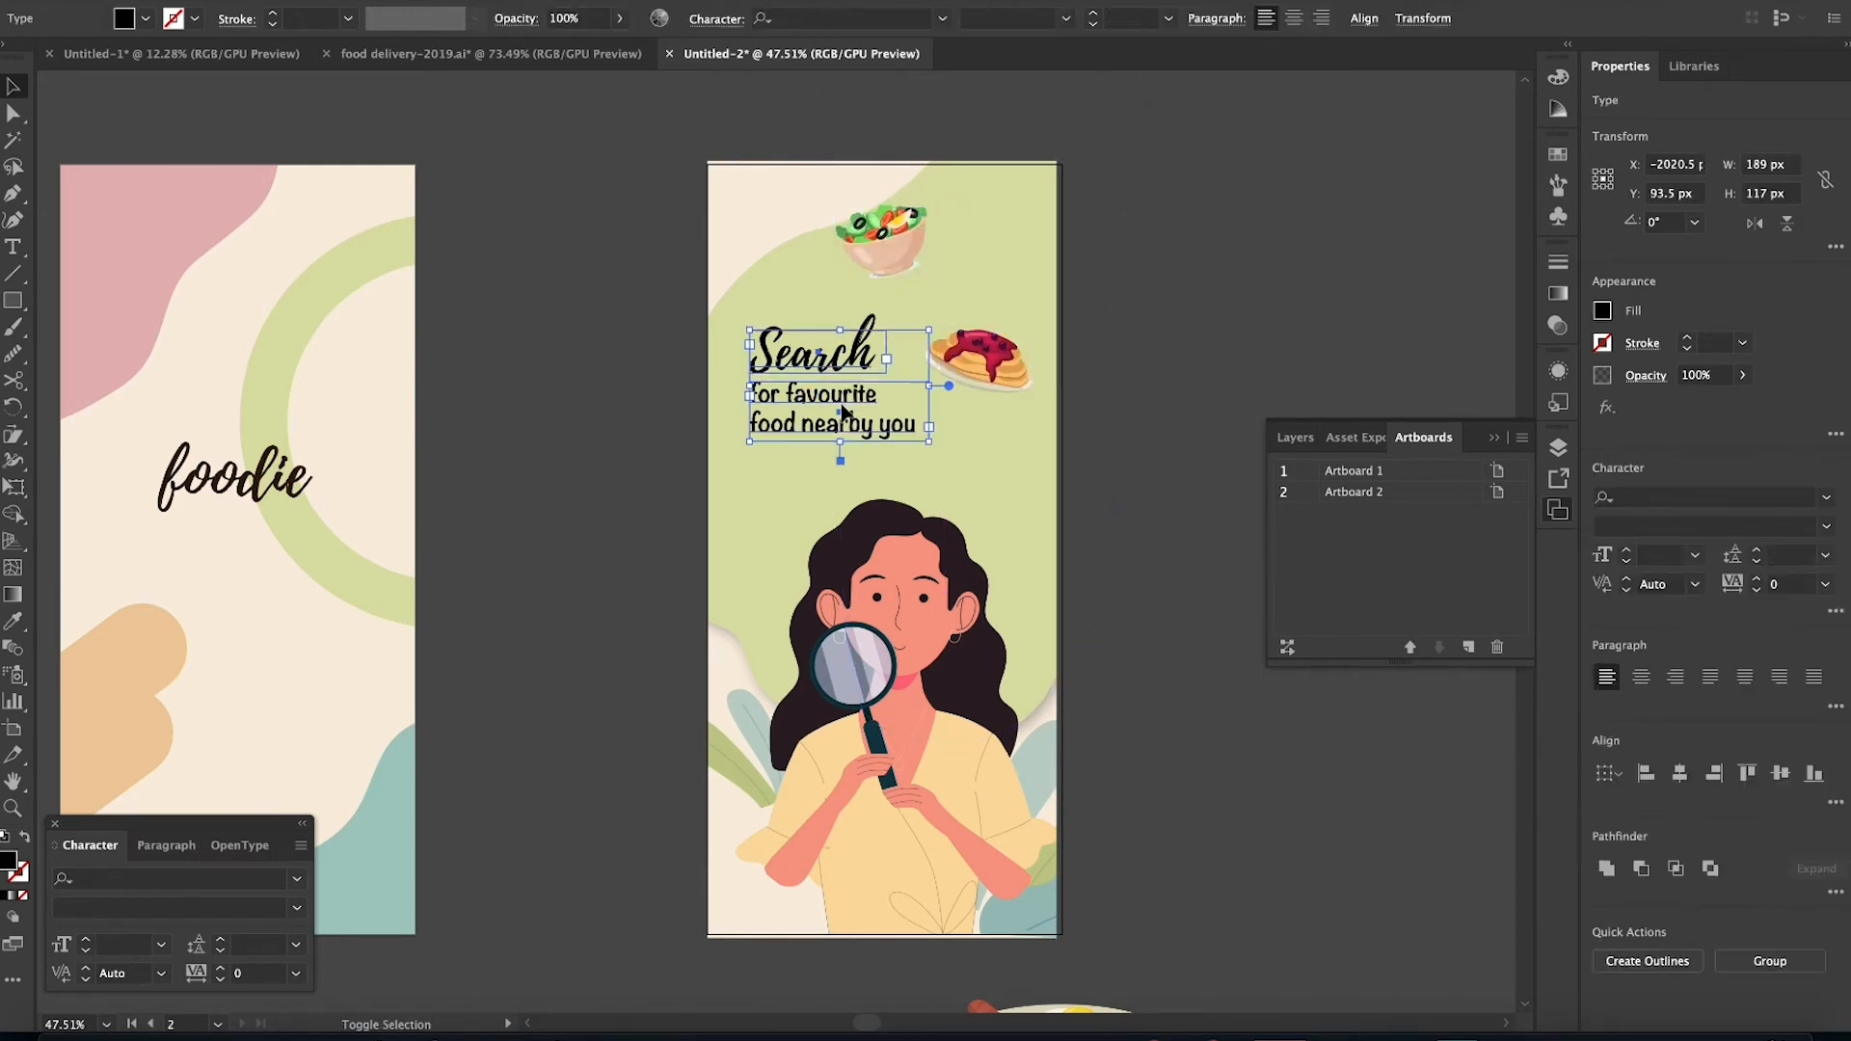
Ungroup the sausage-and-egg illustration and delete its plate and the plate's leftover highlights
{"action": "scroll", "coordinate": [1287, 780], "scroll_direction": "down", "scroll_amount": 3}
{"action": "left_click", "coordinate": [1079, 868]}
{"action": "right_click", "coordinate": [1087, 867]}
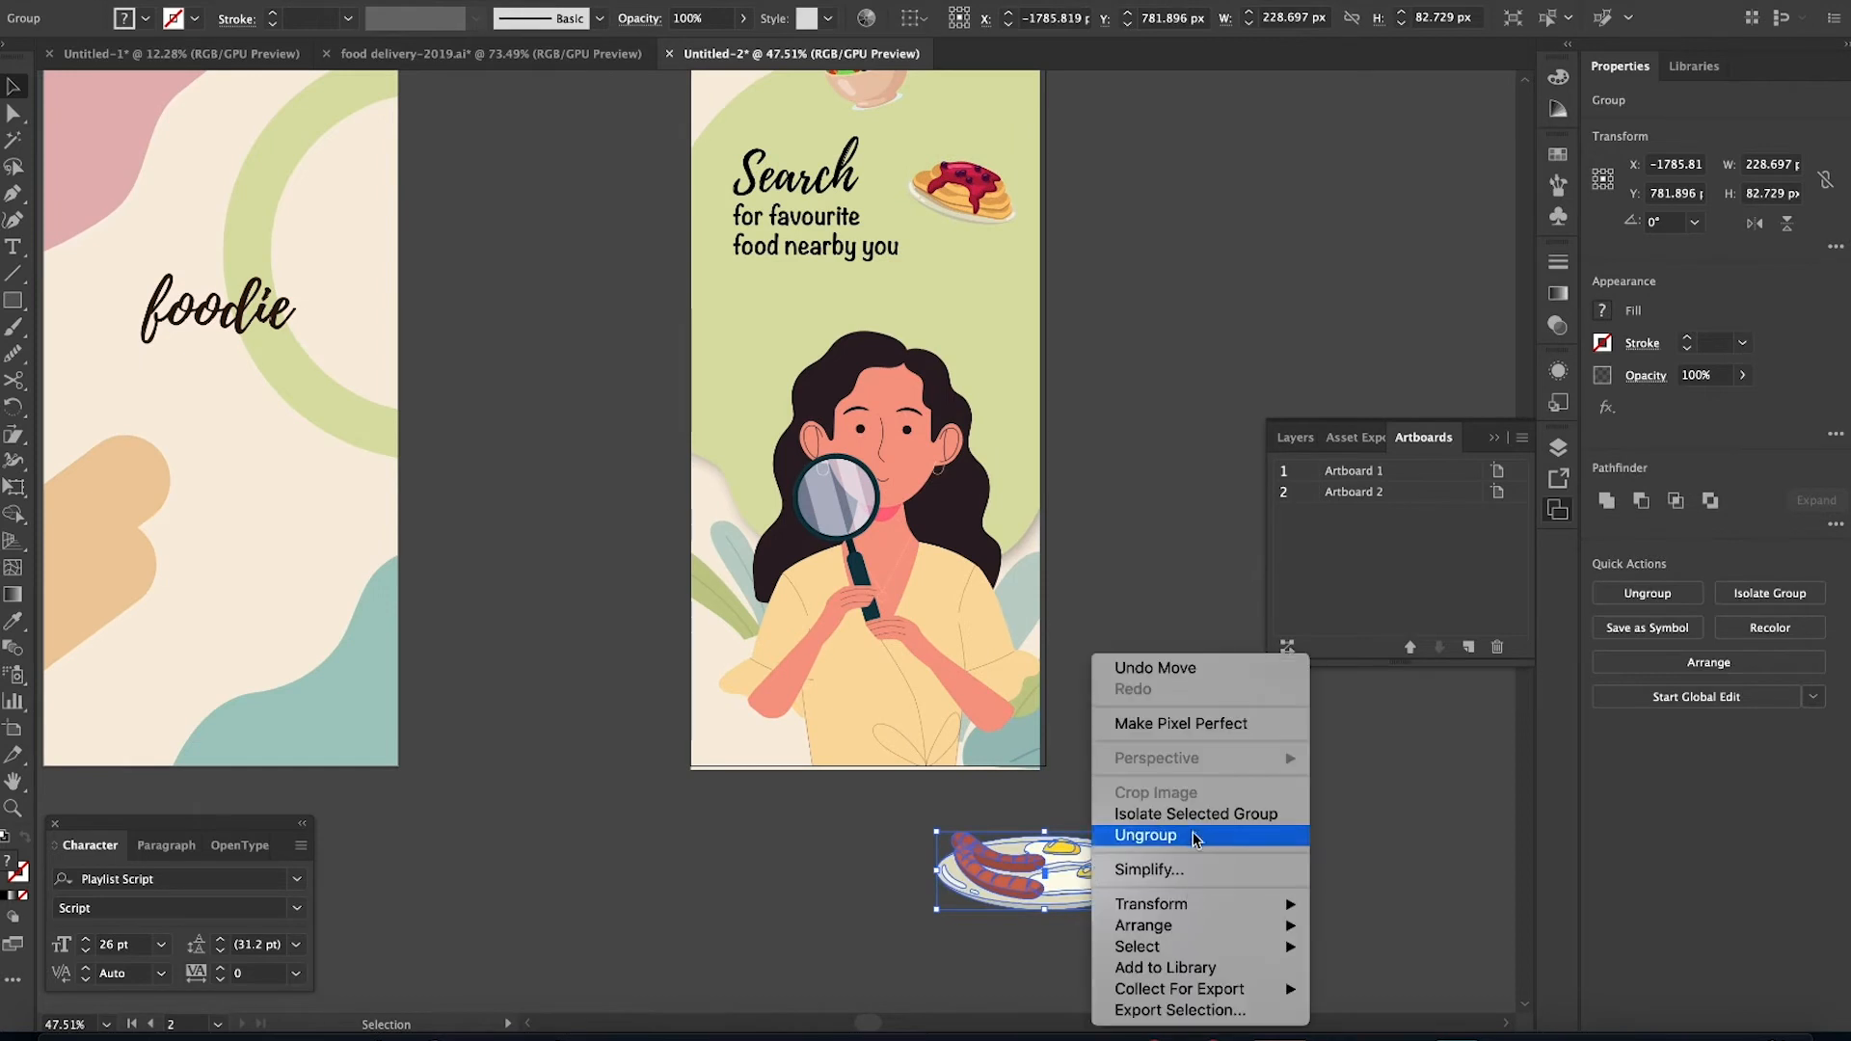
{"action": "left_click", "coordinate": [1156, 830]}
{"action": "left_click", "coordinate": [1280, 872]}
{"action": "left_click", "coordinate": [1123, 879]}
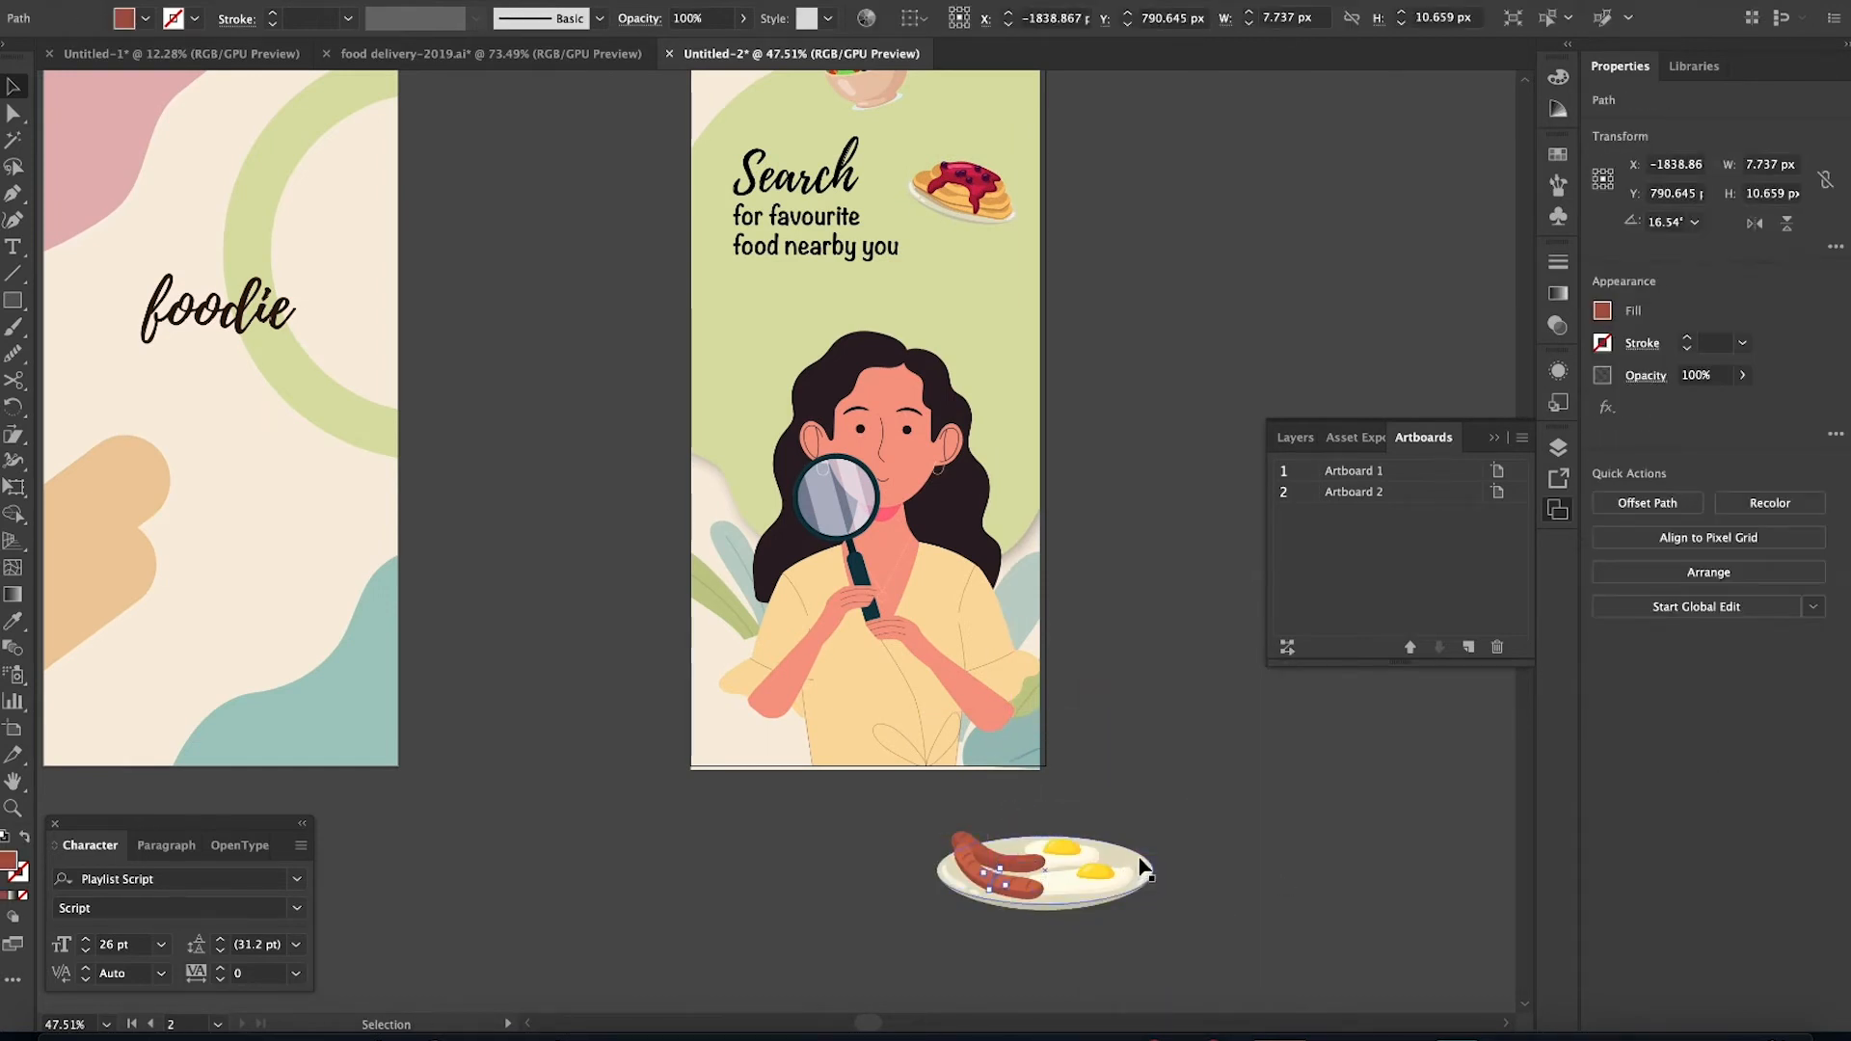
{"action": "key", "text": "Delete"}
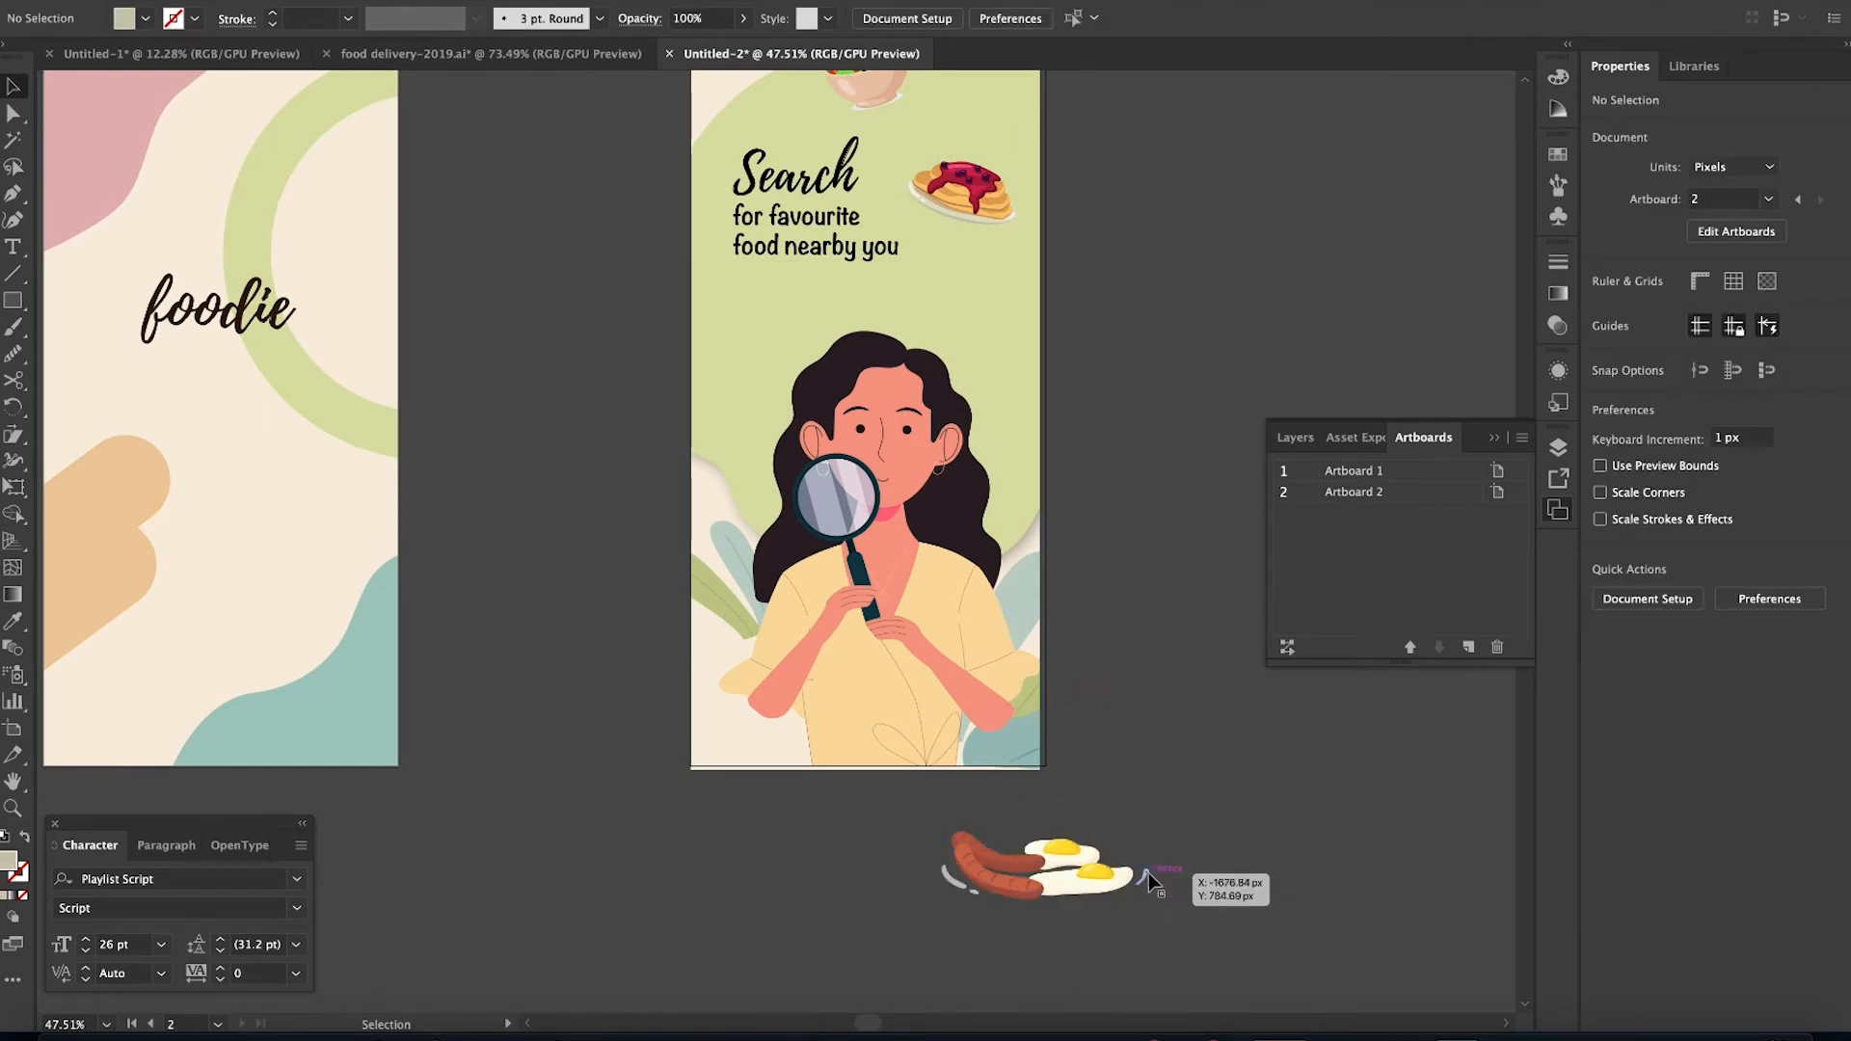
{"action": "left_click", "coordinate": [1147, 877]}
{"action": "key", "text": "Delete"}
{"action": "left_click", "coordinate": [973, 894]}
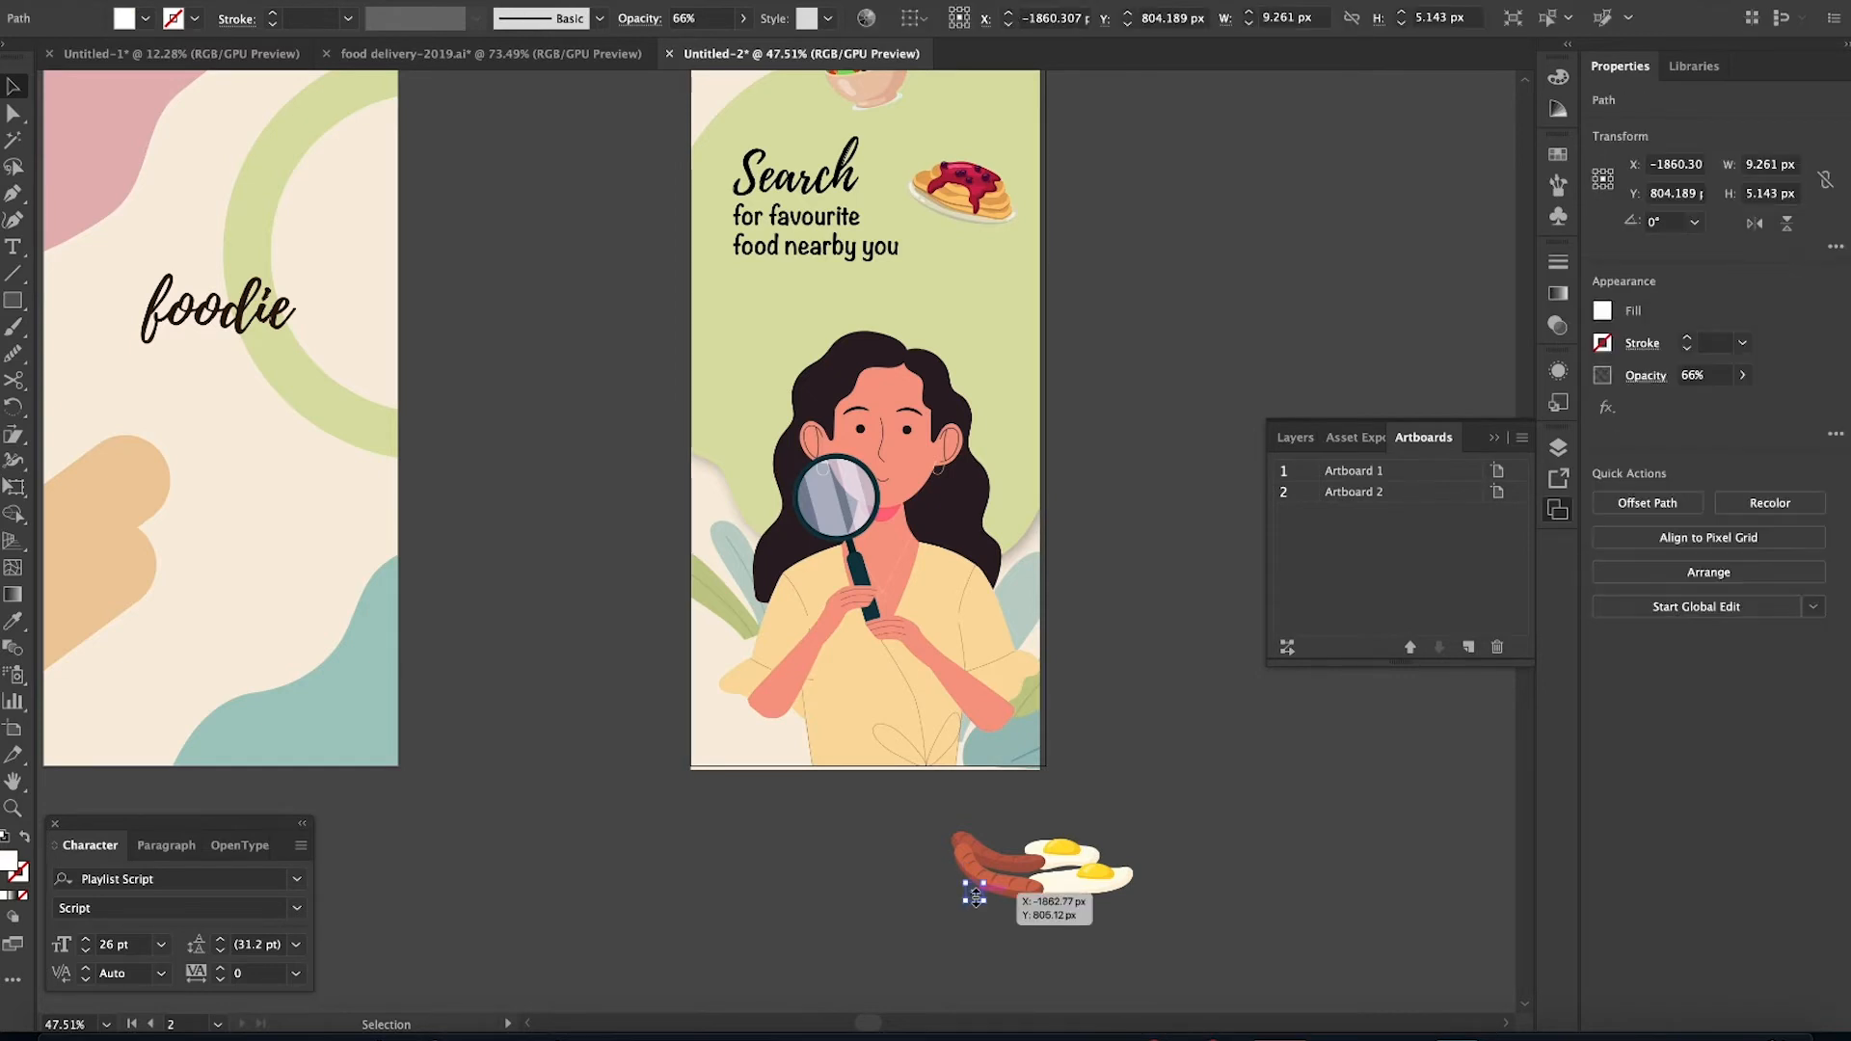
{"action": "key", "text": "Delete"}
Delete the front fried egg and its yolk, keeping the sausages and the rear egg
{"action": "left_click", "coordinate": [1085, 876]}
{"action": "left_click", "coordinate": [1134, 898]}
{"action": "left_click_drag", "start_coordinate": [1133, 895], "coordinate": [927, 539]}
{"action": "key", "text": "Delete"}
{"action": "left_click", "coordinate": [1091, 870]}
{"action": "key", "text": "Delete"}
{"action": "key", "text": "super+g"}
{"action": "key", "text": "super+z"}
{"action": "left_click", "coordinate": [1105, 816]}
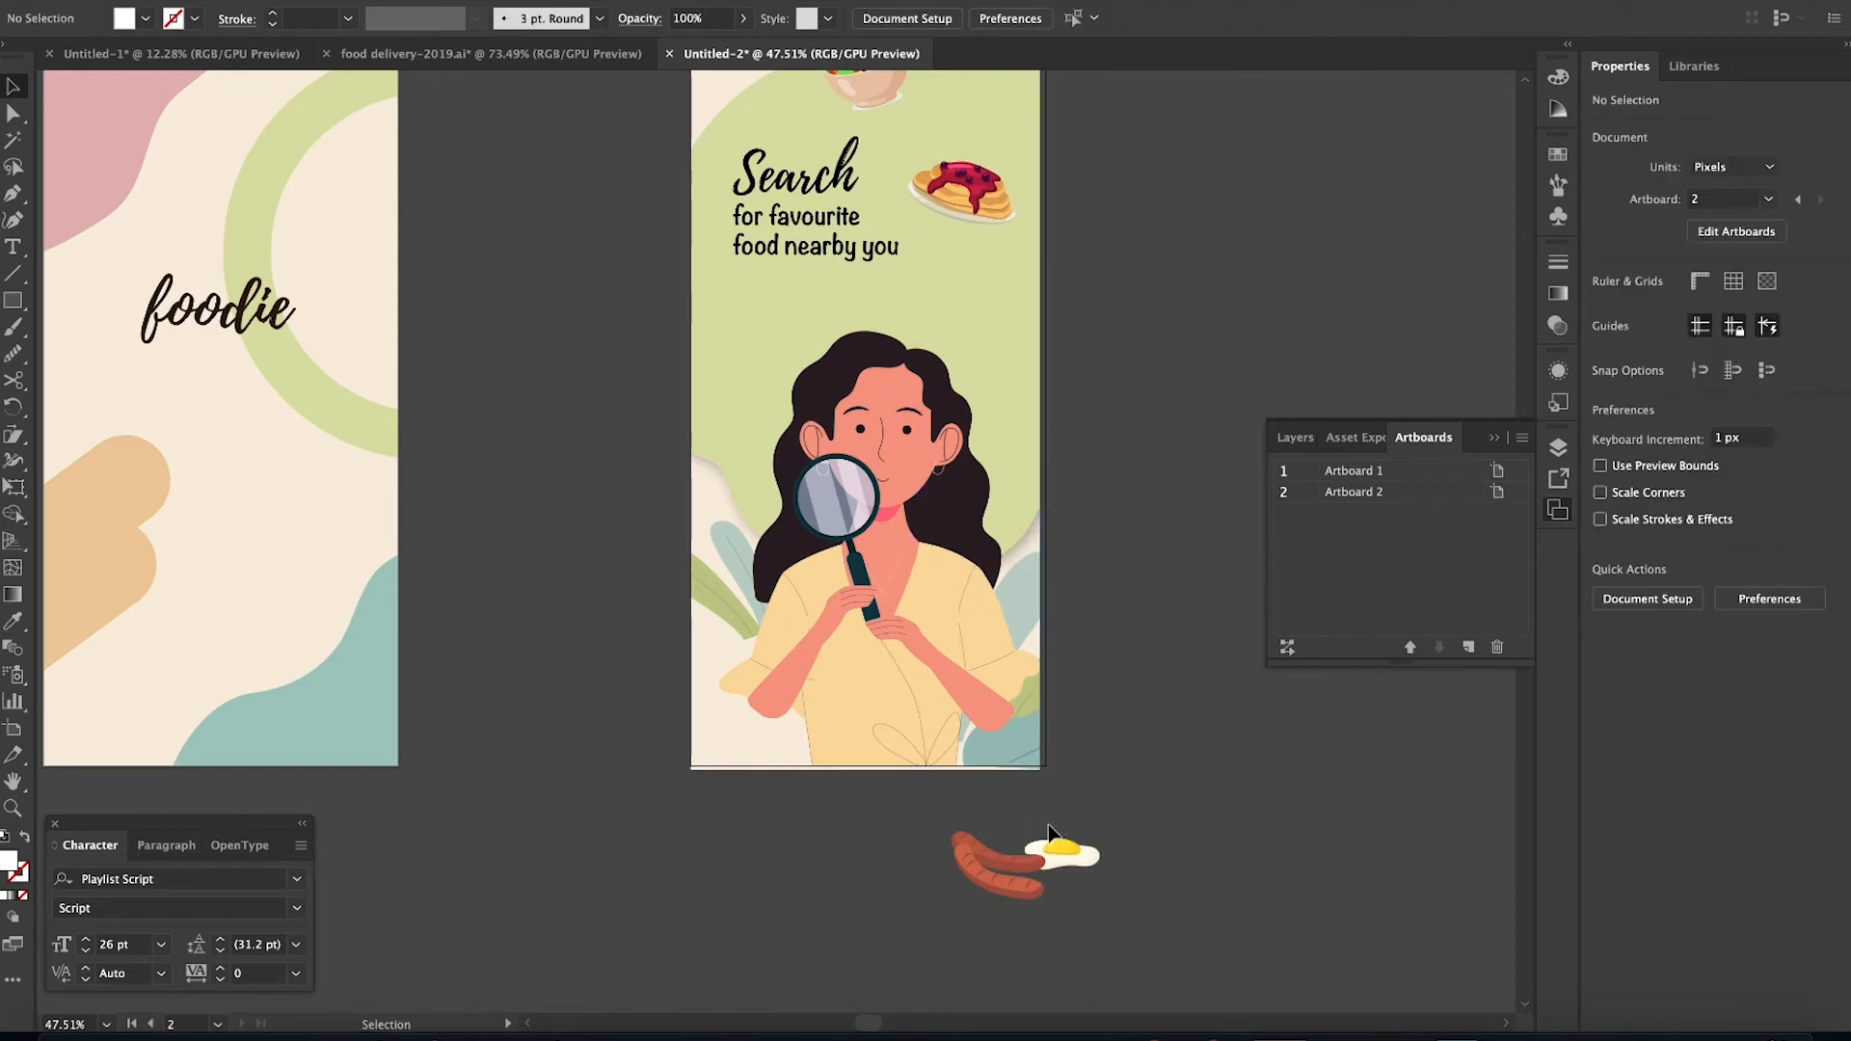
Place the tilted fried egg to the left above the woman's head and the sausages to the right
{"action": "left_click_drag", "start_coordinate": [1050, 835], "coordinate": [819, 309]}
{"action": "left_click_drag", "start_coordinate": [1116, 925], "coordinate": [994, 275]}
{"action": "left_click", "coordinate": [1149, 407]}
{"action": "left_click", "coordinate": [981, 328]}
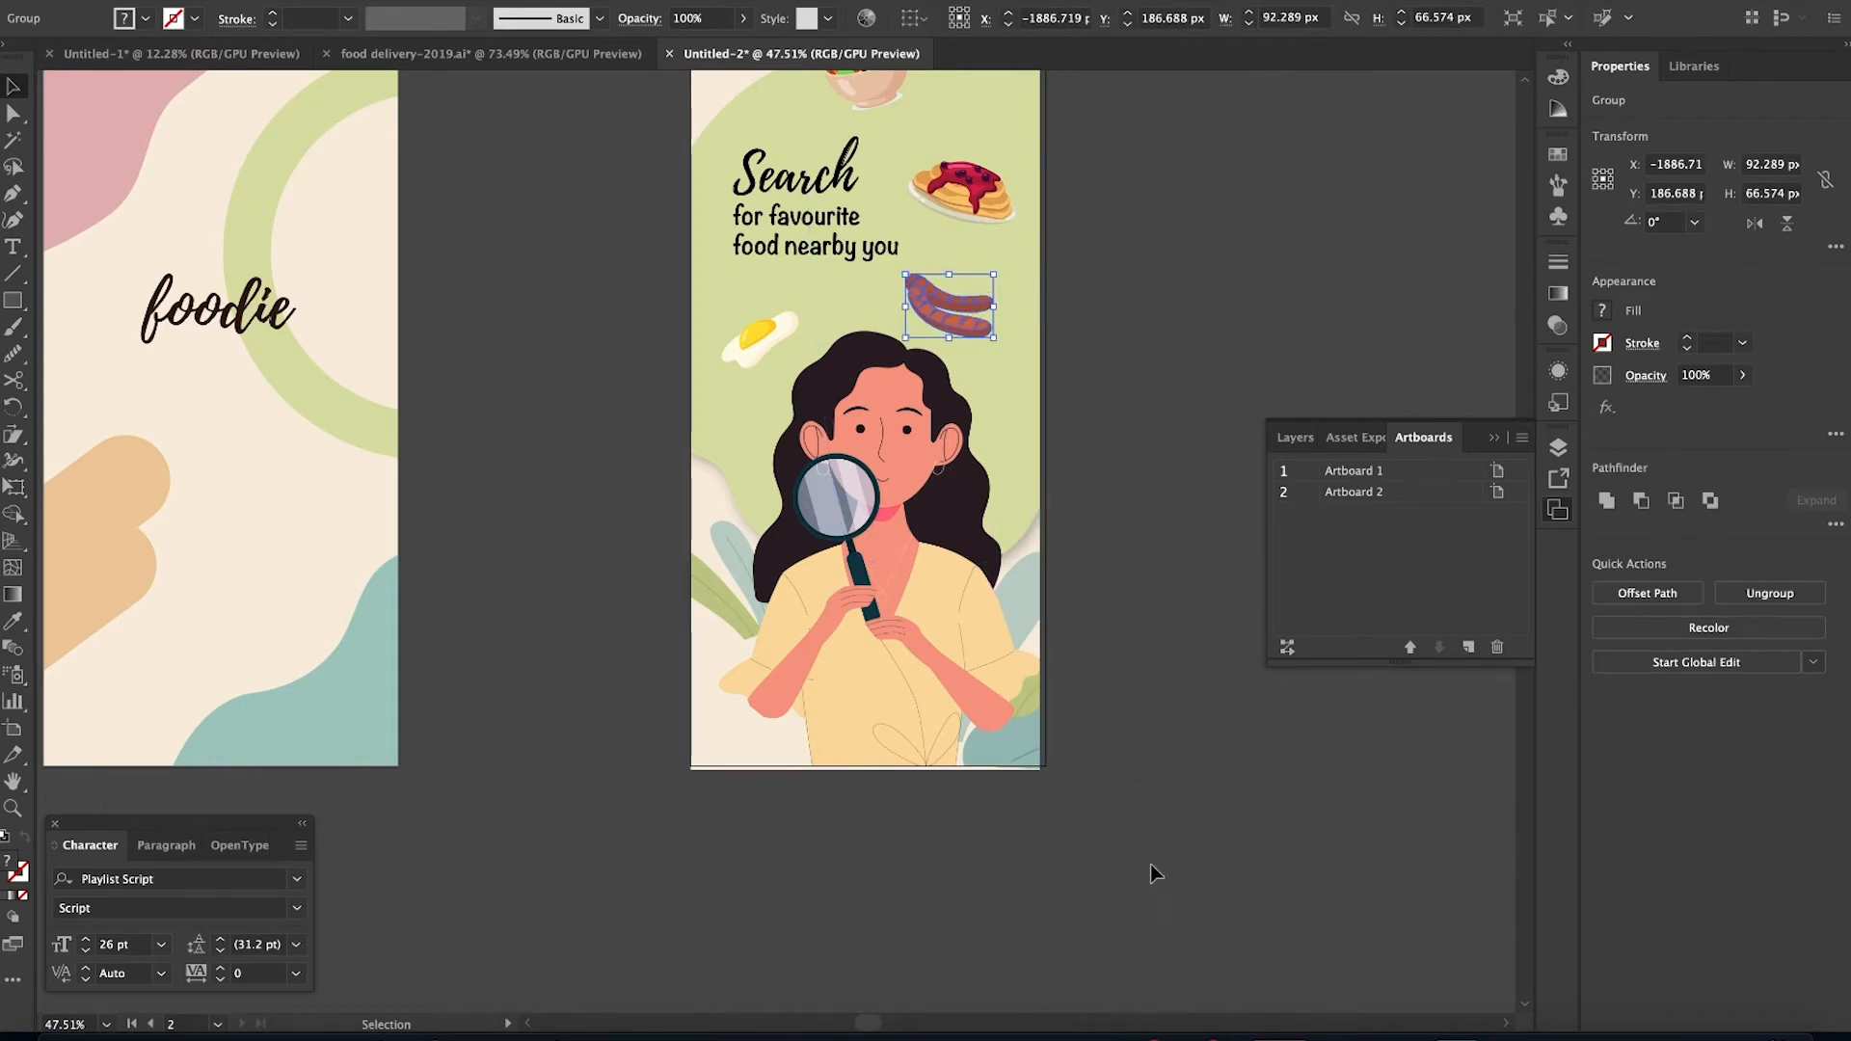
{"action": "left_click", "coordinate": [1154, 868]}
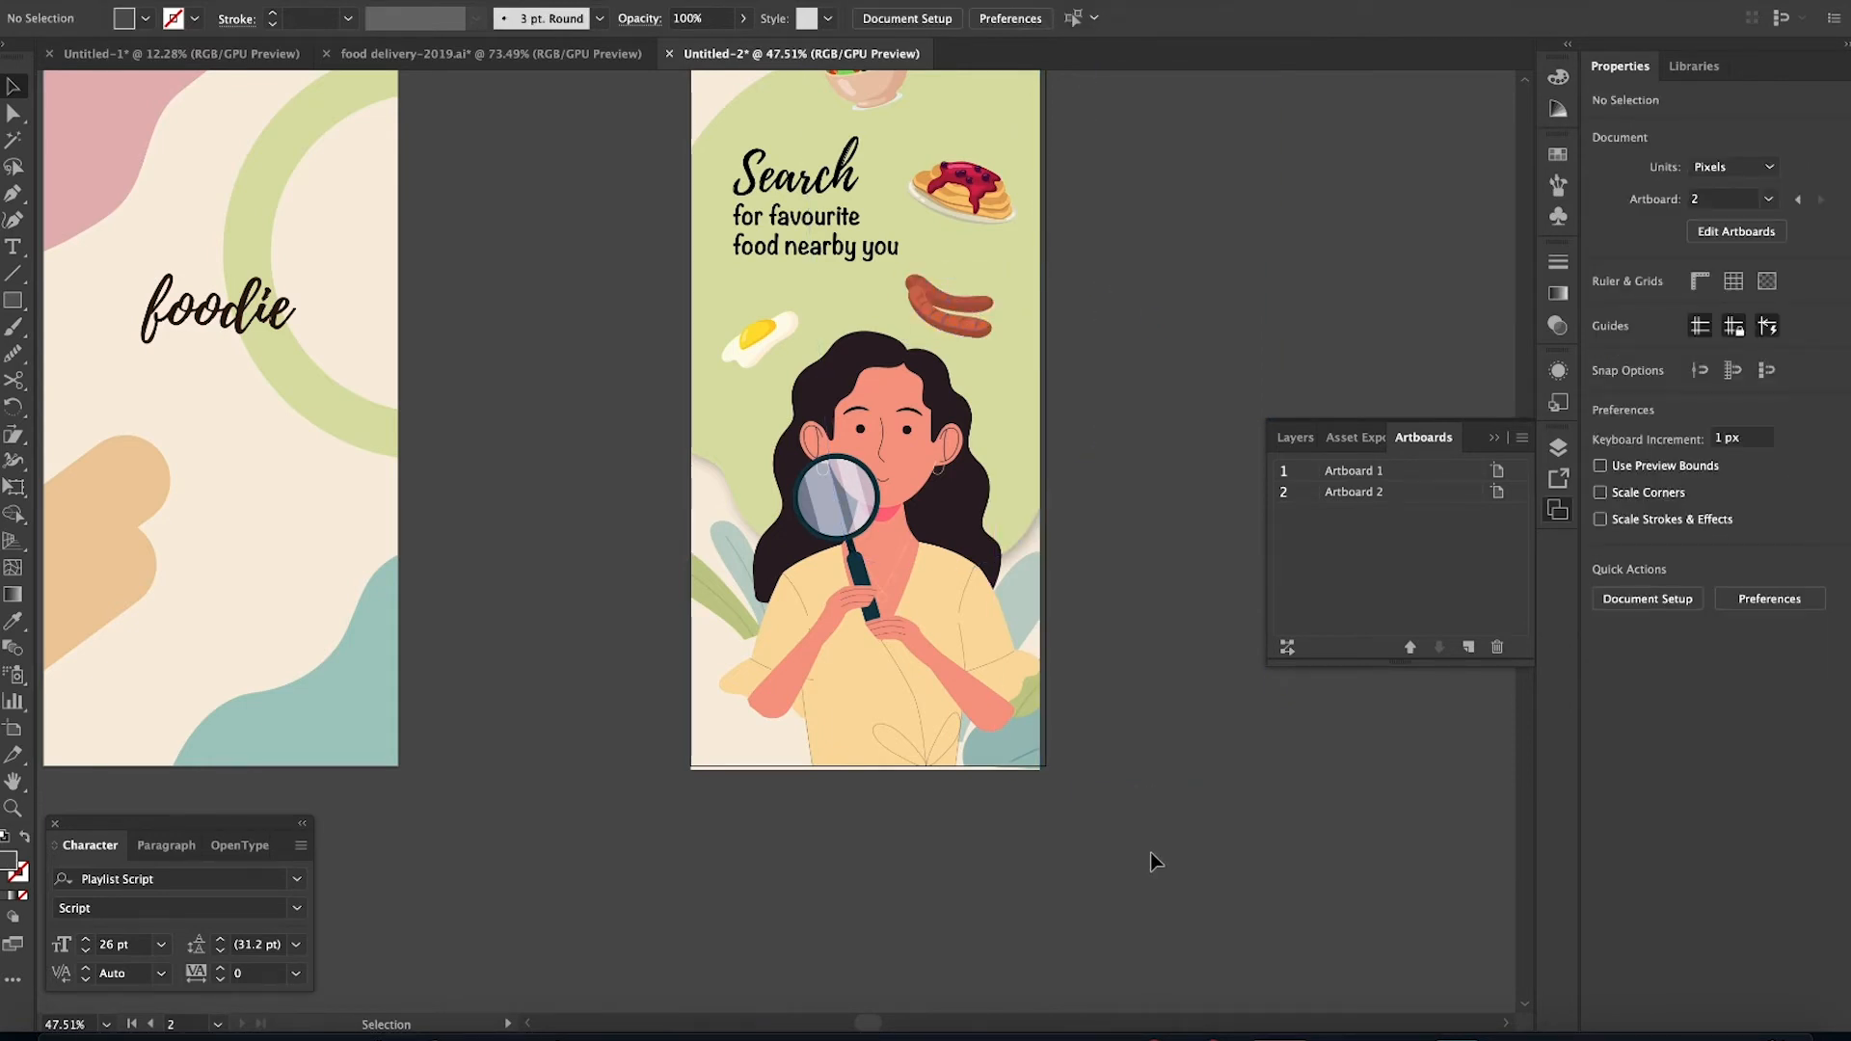
{"action": "scroll", "coordinate": [1149, 852], "scroll_direction": "down", "scroll_amount": 3}
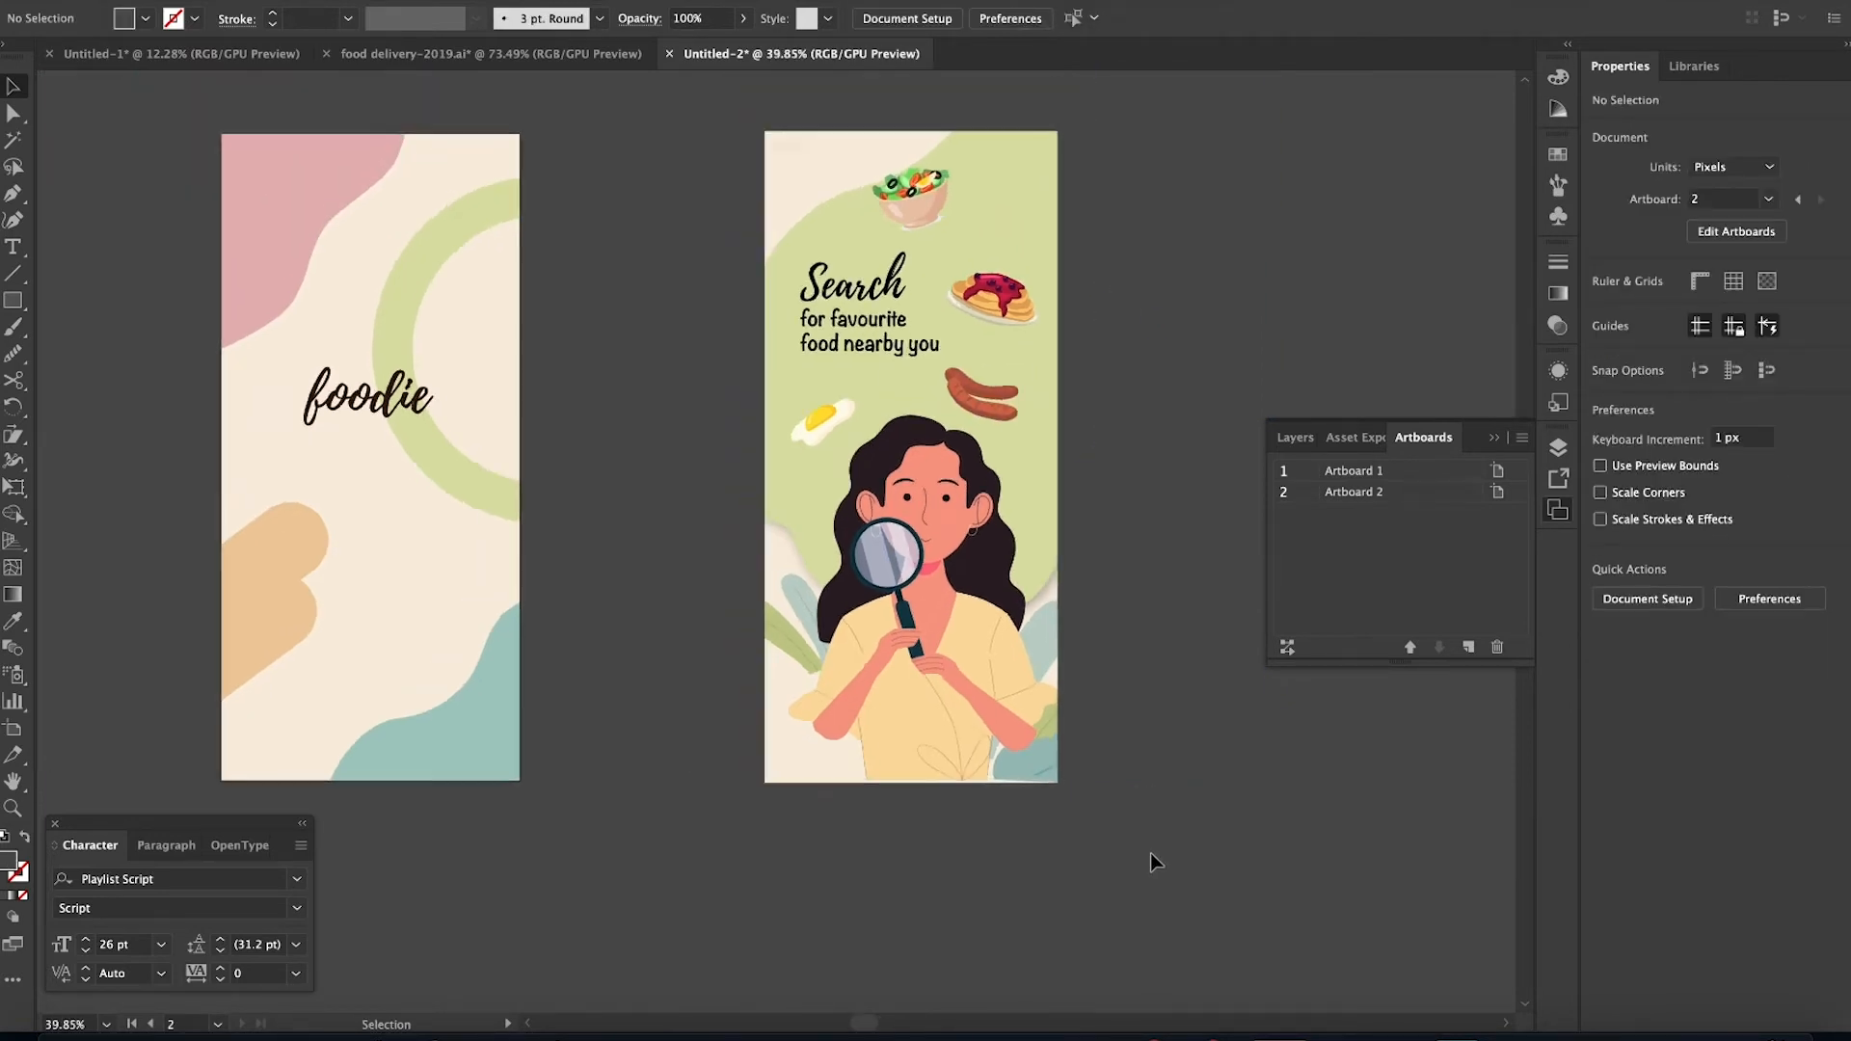
{"action": "scroll", "coordinate": [1149, 852], "scroll_direction": "up", "scroll_amount": 3}
{"action": "key", "text": "m"}
{"action": "left_click_drag", "start_coordinate": [502, 564], "coordinate": [638, 663]}
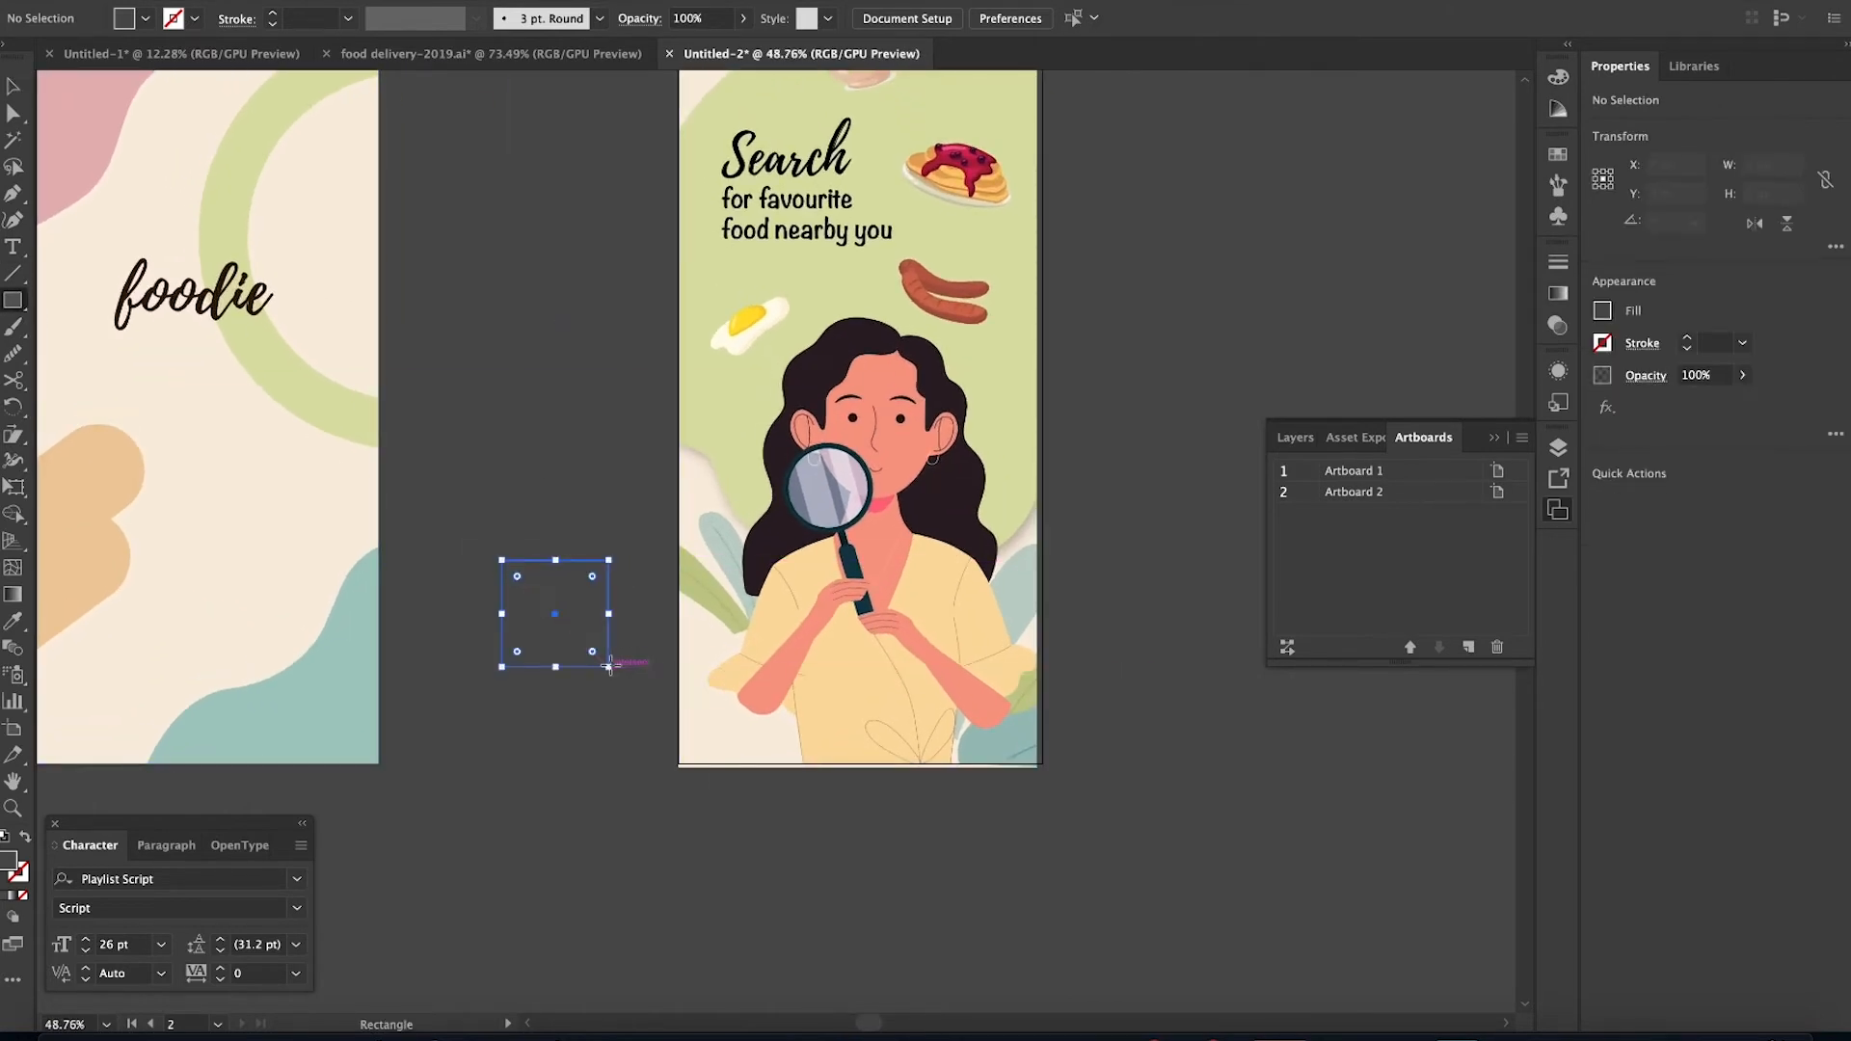
{"action": "key", "text": "ctrl+z"}
{"action": "left_click_drag", "start_coordinate": [13, 300], "coordinate": [106, 356]}
Paste the round green arrow button and place it in the lower-right corner of the second screen
{"action": "key", "text": "ctrl+v"}
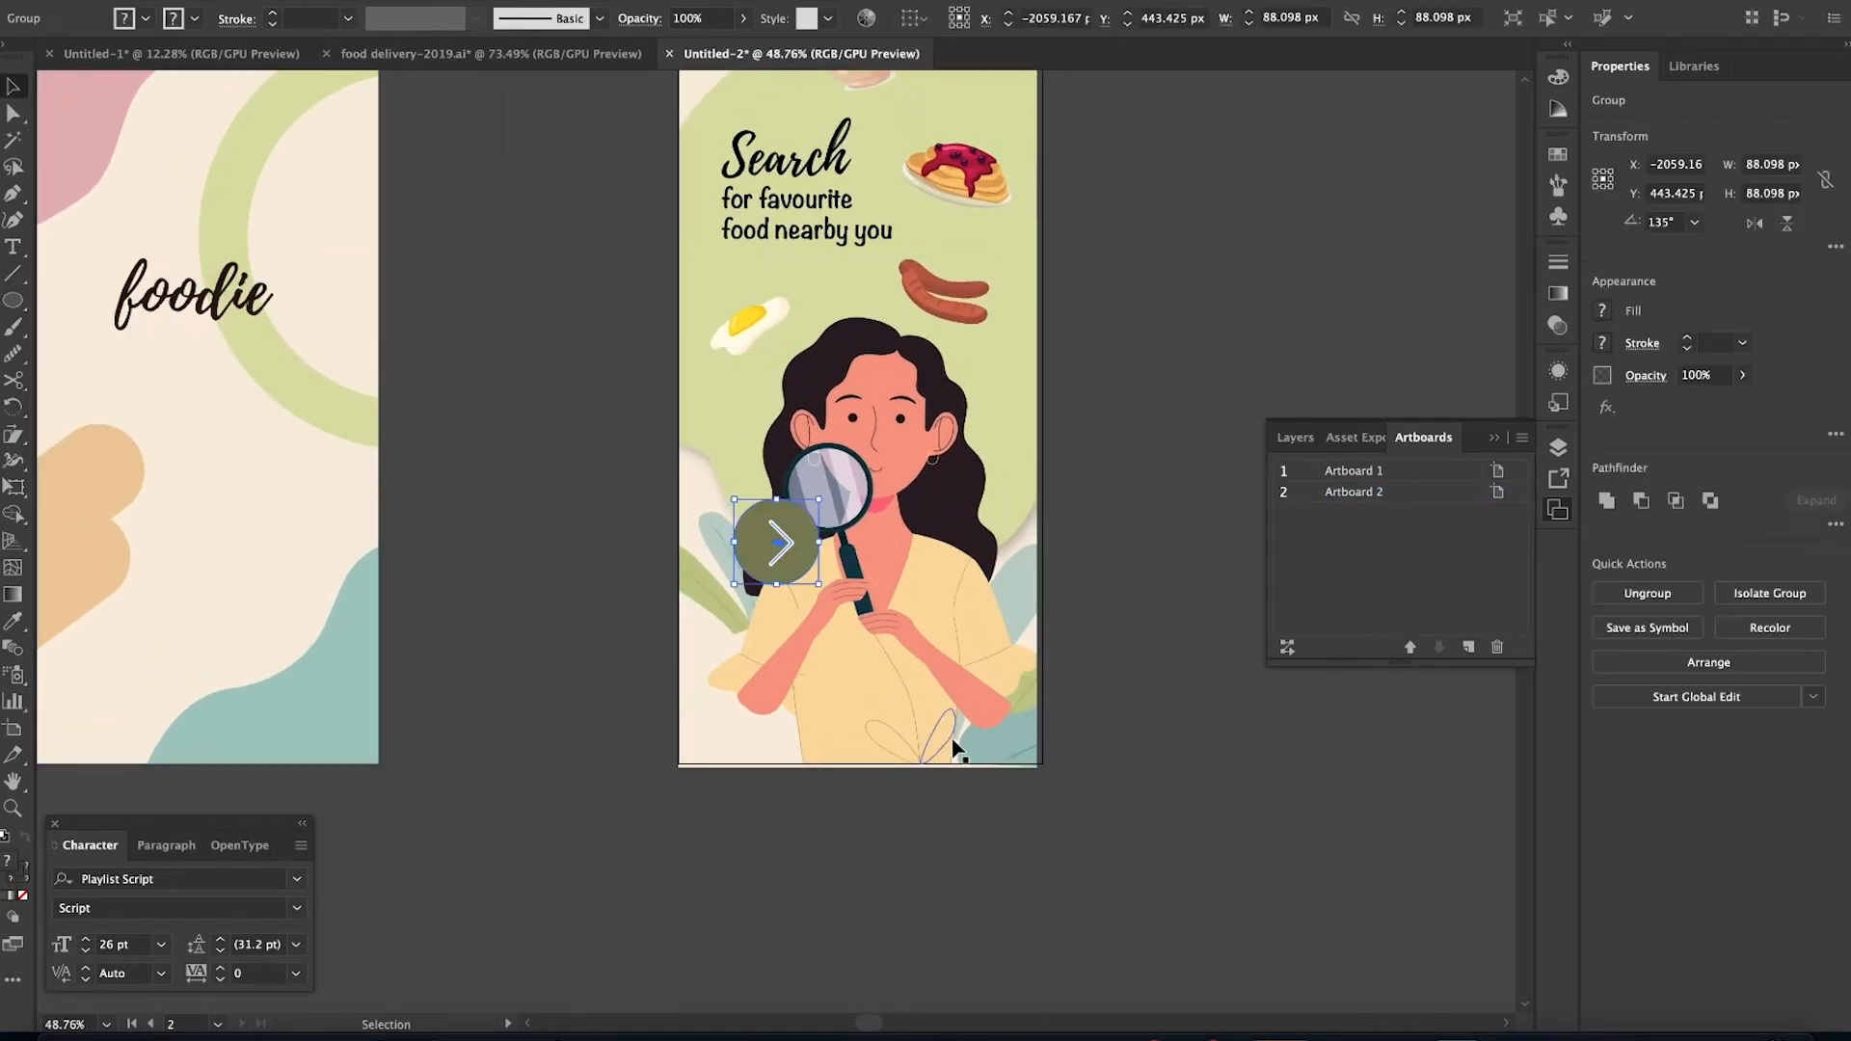
{"action": "key", "text": "ctrl+z"}
{"action": "key", "text": "ctrl+v"}
{"action": "left_click_drag", "start_coordinate": [773, 539], "coordinate": [957, 690]}
{"action": "left_click", "coordinate": [1117, 786]}
{"action": "scroll", "coordinate": [1116, 786], "scroll_direction": "down", "scroll_amount": 3}
Draw a thin rectangle about 58 px wide and 8.8 px high under the tagline's left end
{"action": "scroll", "coordinate": [1116, 793], "scroll_direction": "up", "scroll_amount": 5}
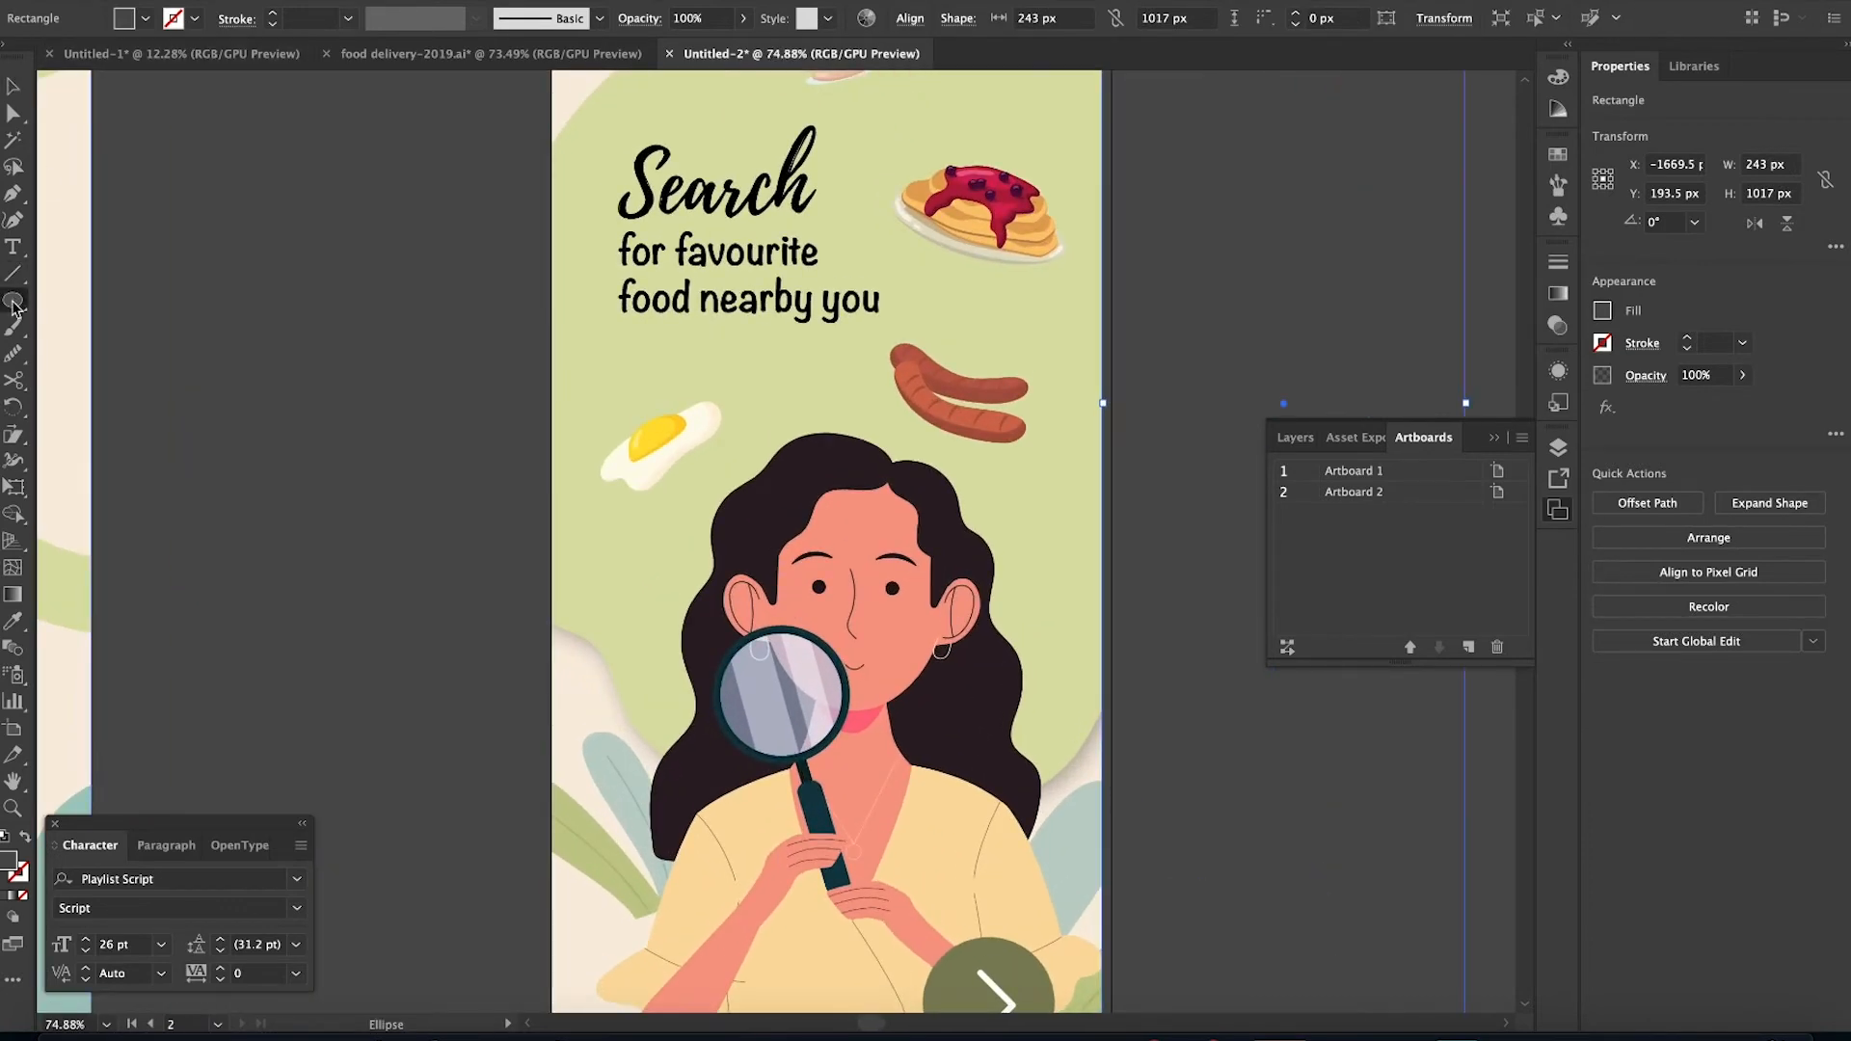
{"action": "left_click_drag", "start_coordinate": [13, 306], "coordinate": [106, 301]}
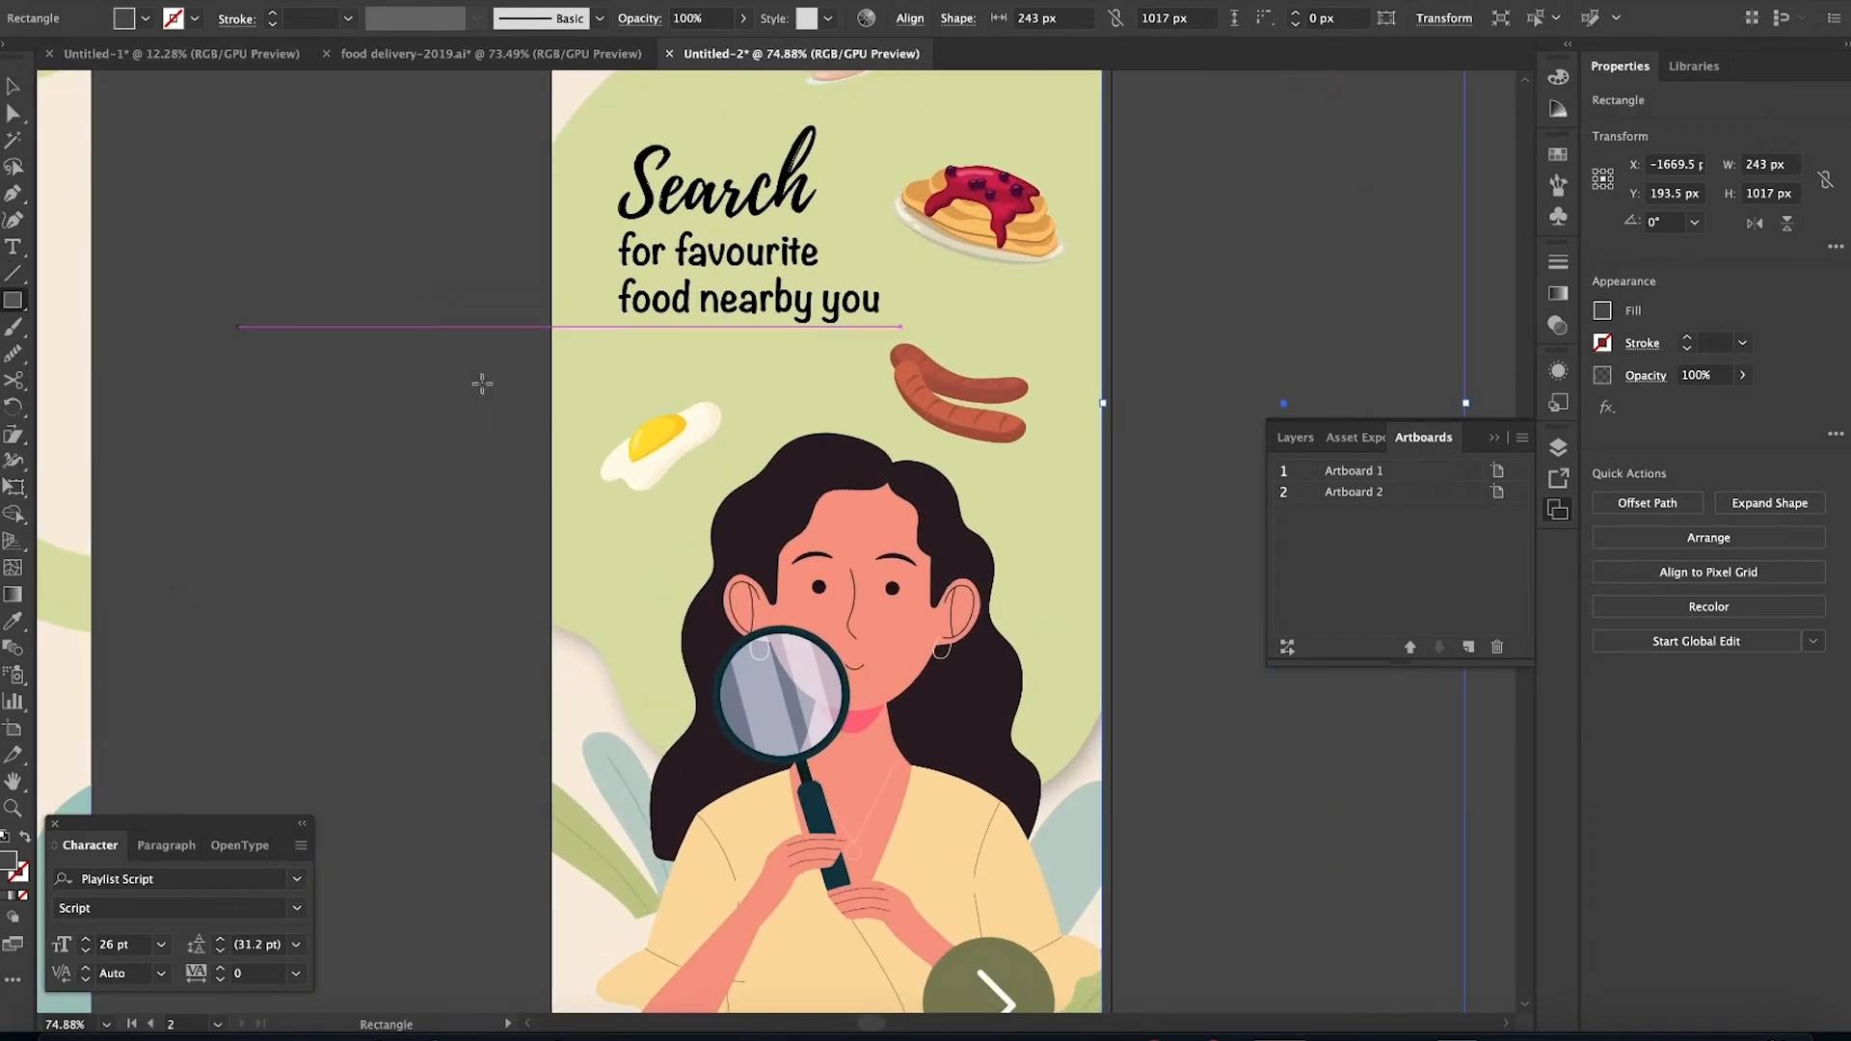
{"action": "mouse_move", "coordinate": [617, 333]}
{"action": "left_mouse_down"}
{"action": "mouse_move", "coordinate": [667, 383]}
{"action": "mouse_move", "coordinate": [643, 351]}
{"action": "mouse_move", "coordinate": [819, 344]}
{"action": "left_mouse_up"}
{"action": "scroll", "coordinate": [673, 341], "scroll_direction": "up", "scroll_amount": 5}
{"action": "key", "text": "a"}
{"action": "left_click_drag", "start_coordinate": [527, 327], "coordinate": [665, 357]}
{"action": "key", "text": "super+z"}
Shorten the bar to about 48 px wide and fully round its corners with a radius of about 4.39 px
{"action": "key", "text": "v"}
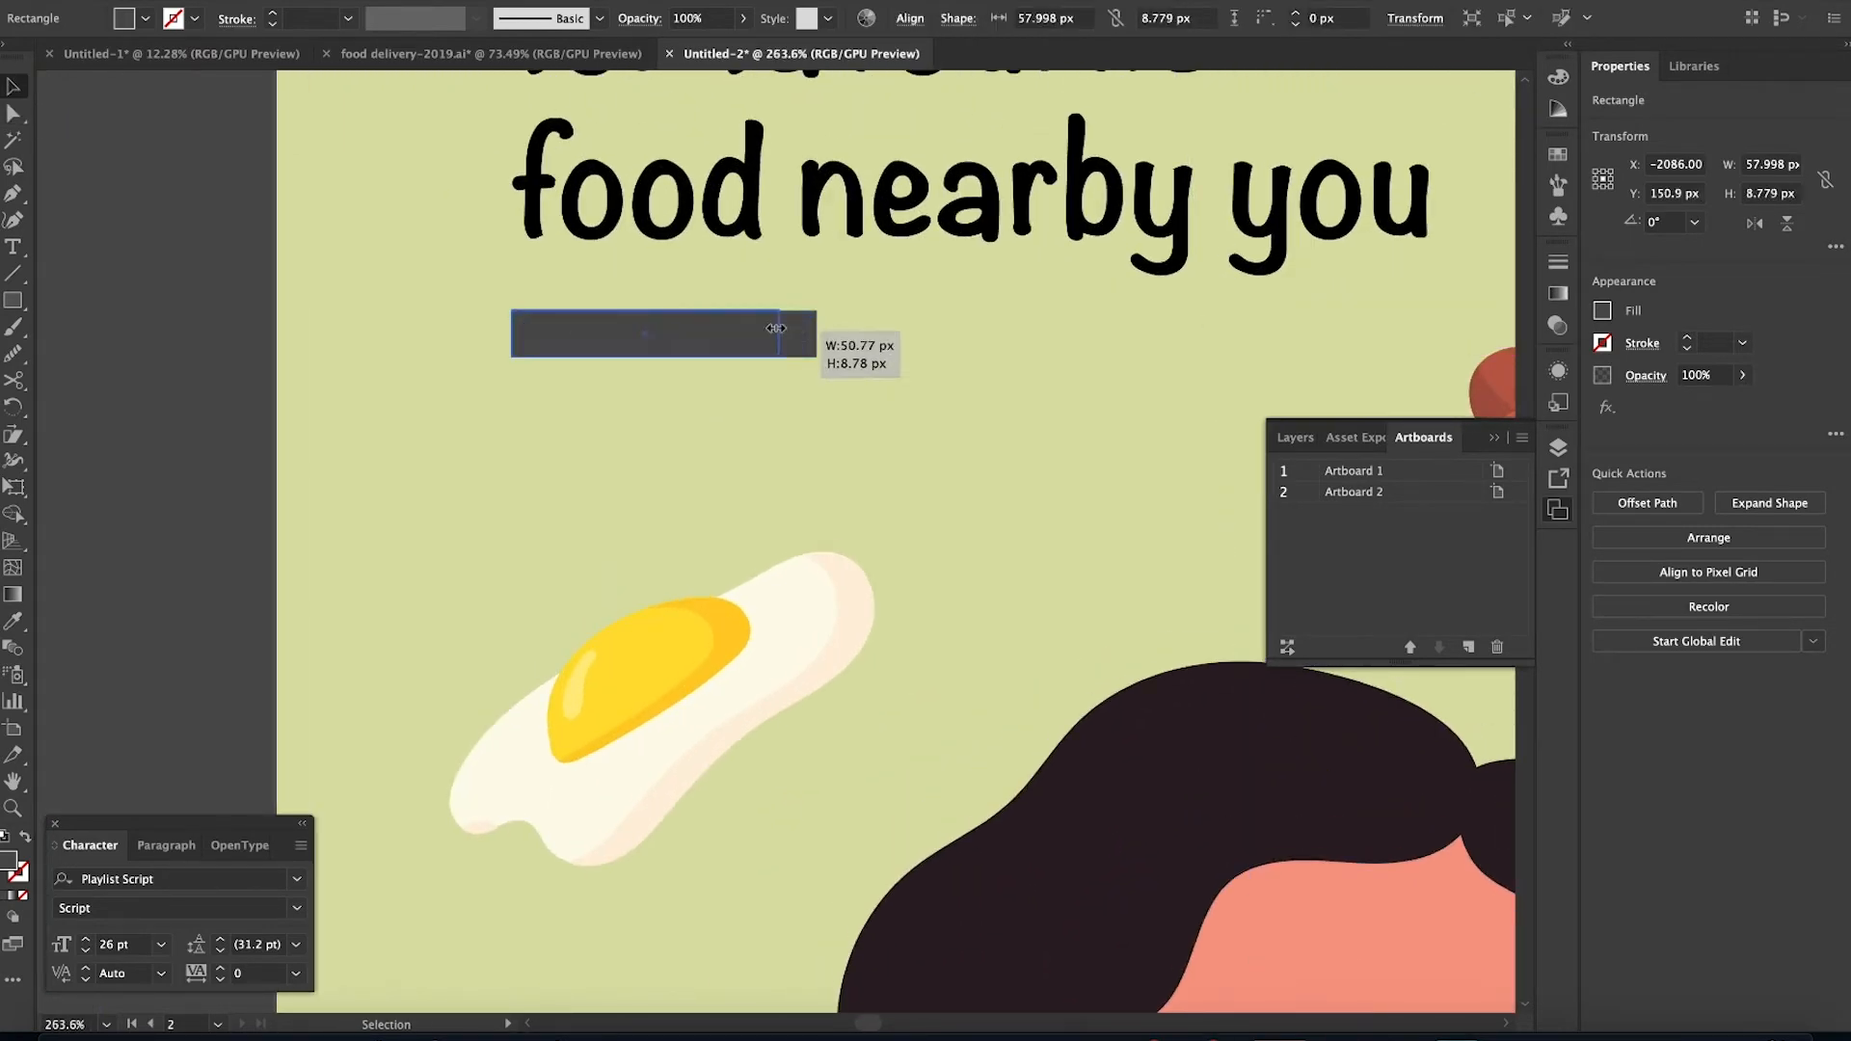
{"action": "left_click_drag", "start_coordinate": [776, 328], "coordinate": [764, 327]}
{"action": "key", "text": "a"}
{"action": "left_click_drag", "start_coordinate": [557, 344], "coordinate": [639, 382]}
{"action": "key", "text": "v"}
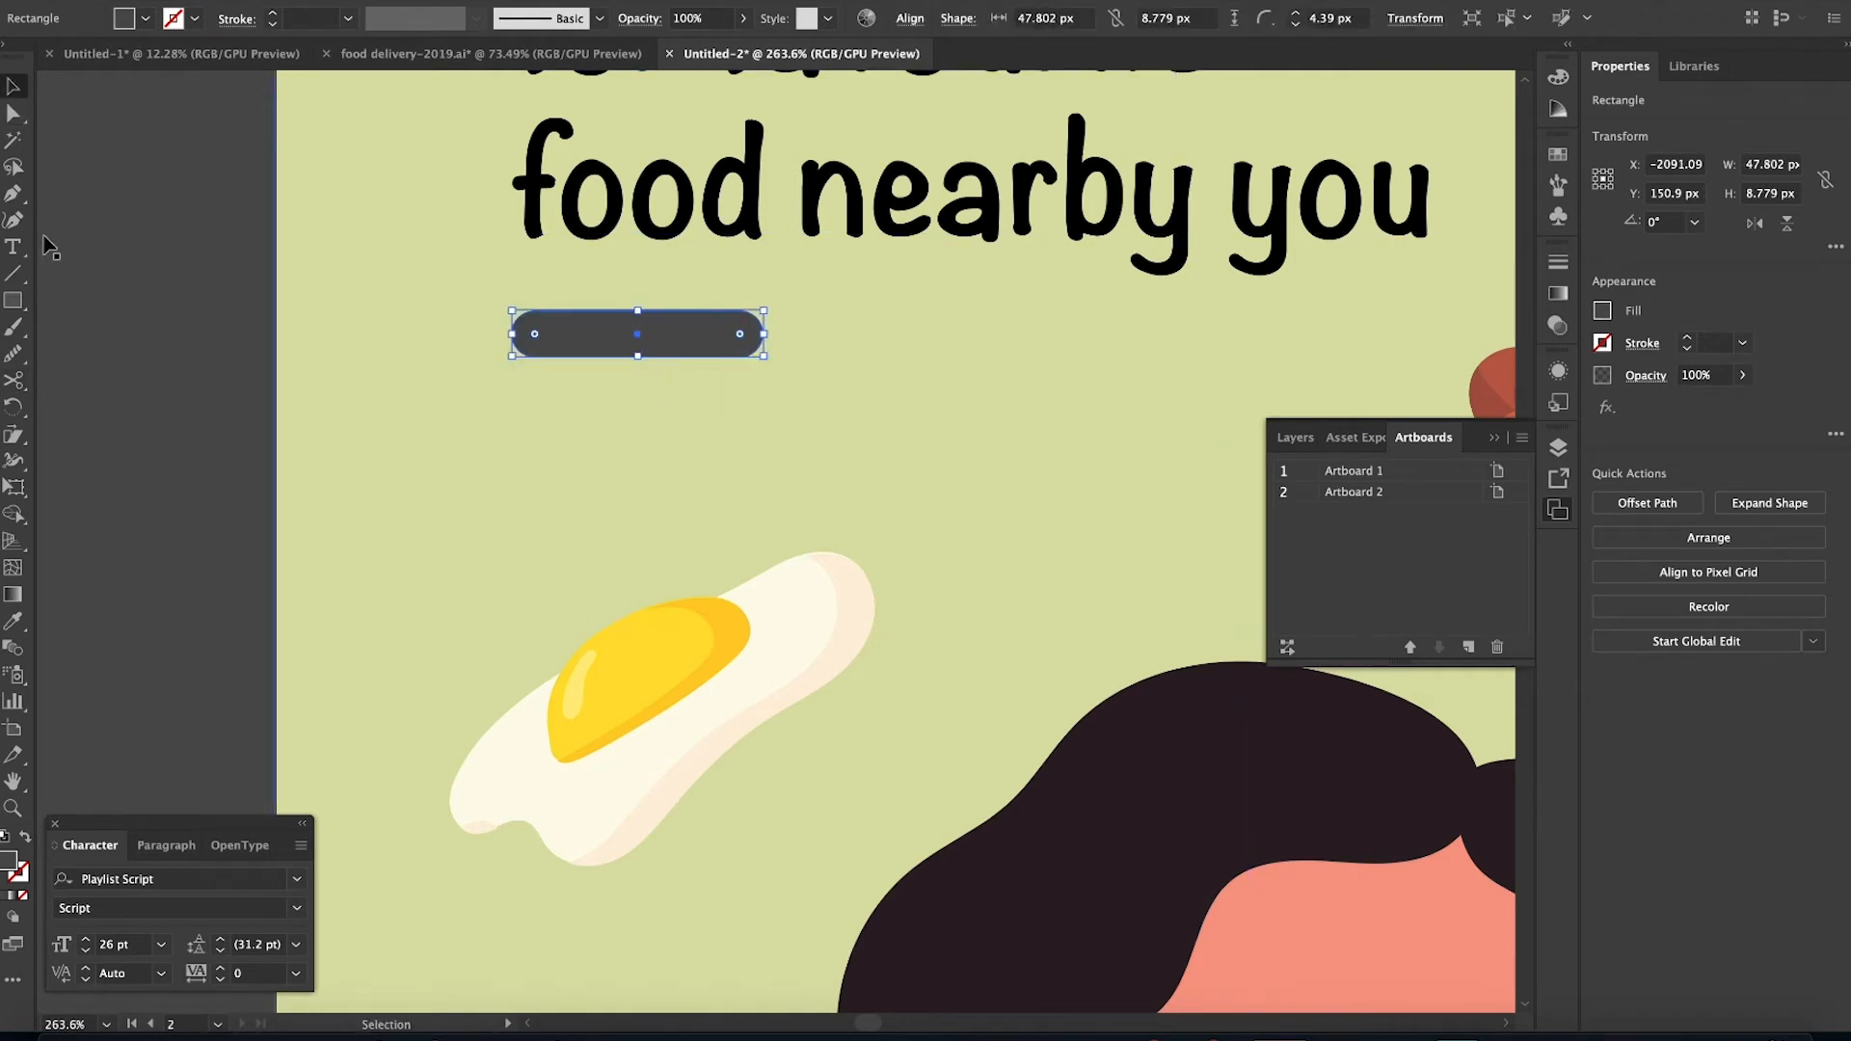
Fill the rounded bar with the tagline's black using the Eyedropper
{"action": "left_click", "coordinate": [14, 622]}
{"action": "left_click", "coordinate": [755, 129]}
{"action": "key", "text": "v"}
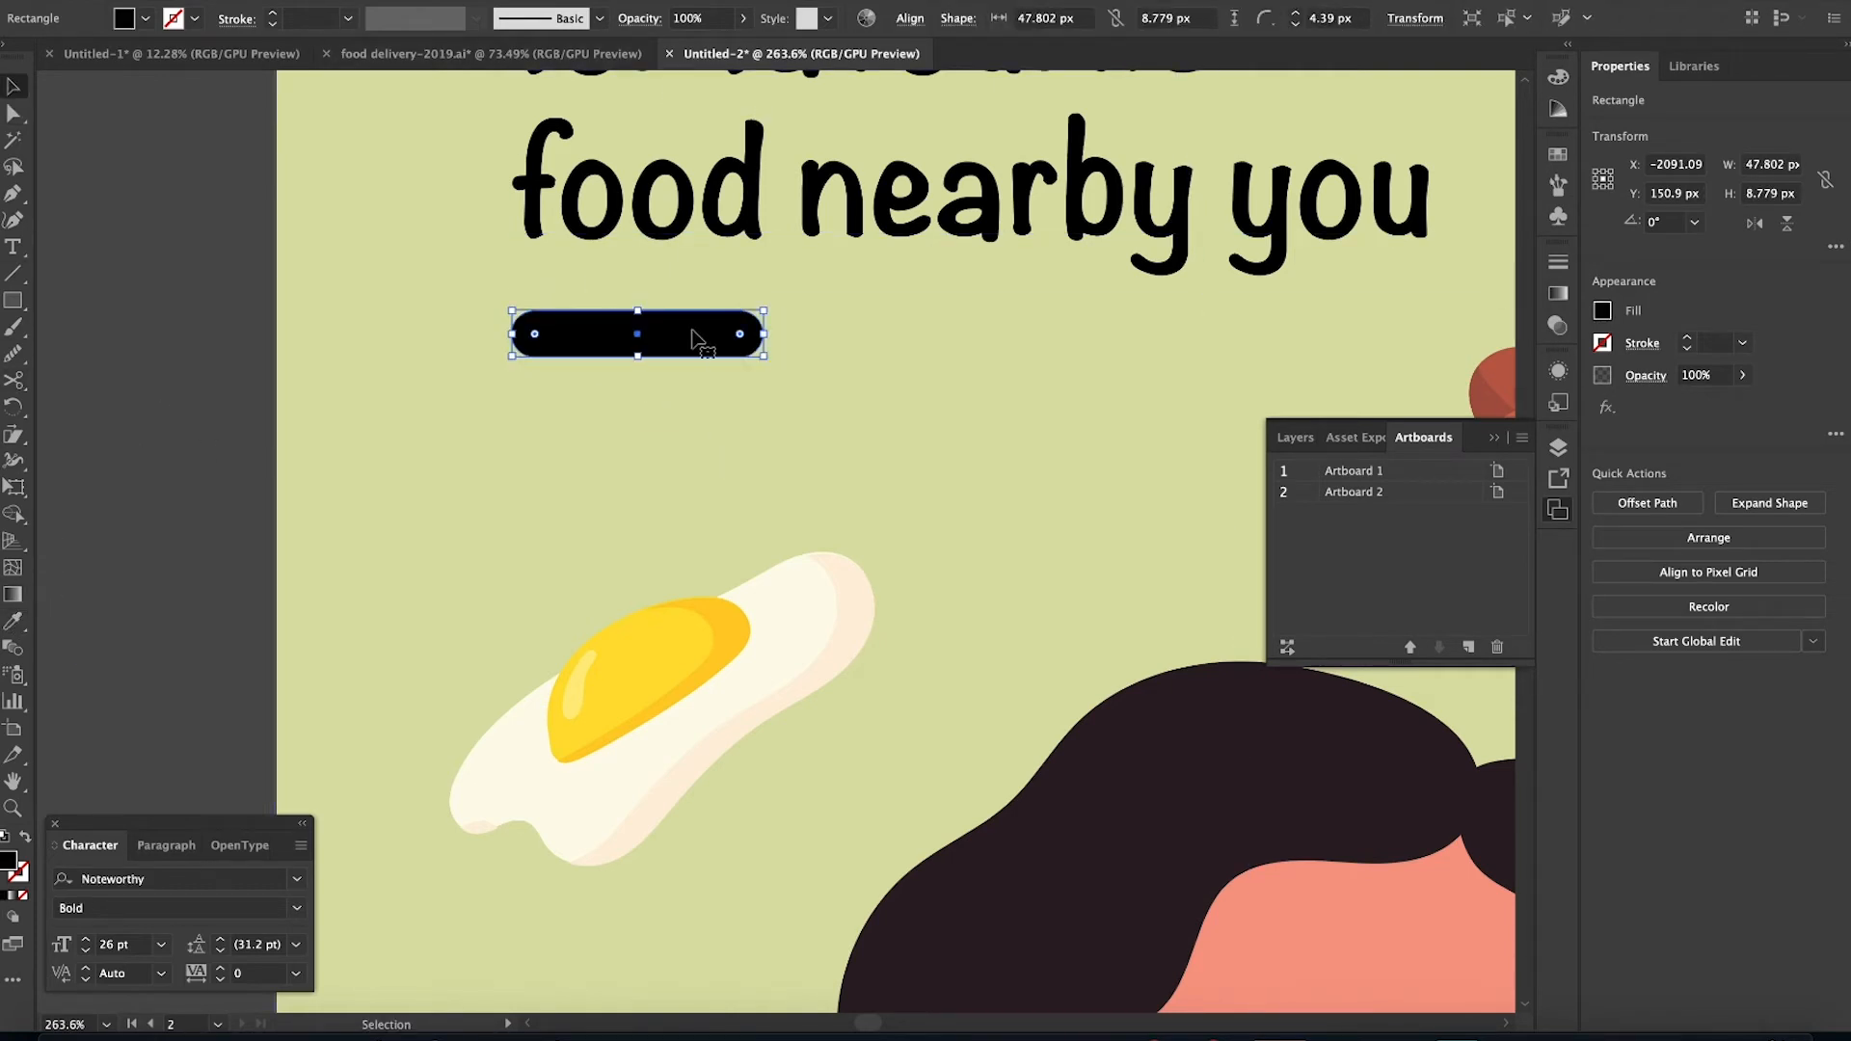
Shorten a pasted copy of the bar into a dot and place two such dots in a row after the bar
{"action": "key", "text": "super+c"}
{"action": "key", "text": "super+v"}
{"action": "left_click_drag", "start_coordinate": [712, 539], "coordinate": [848, 330]}
{"action": "left_click_drag", "start_coordinate": [1059, 334], "coordinate": [723, 331]}
{"action": "key", "text": "alt+shift+Right"}
{"action": "key", "text": "shift+Right"}
Set the bar and its two dots to align to the selection
{"action": "left_click", "coordinate": [1612, 500]}
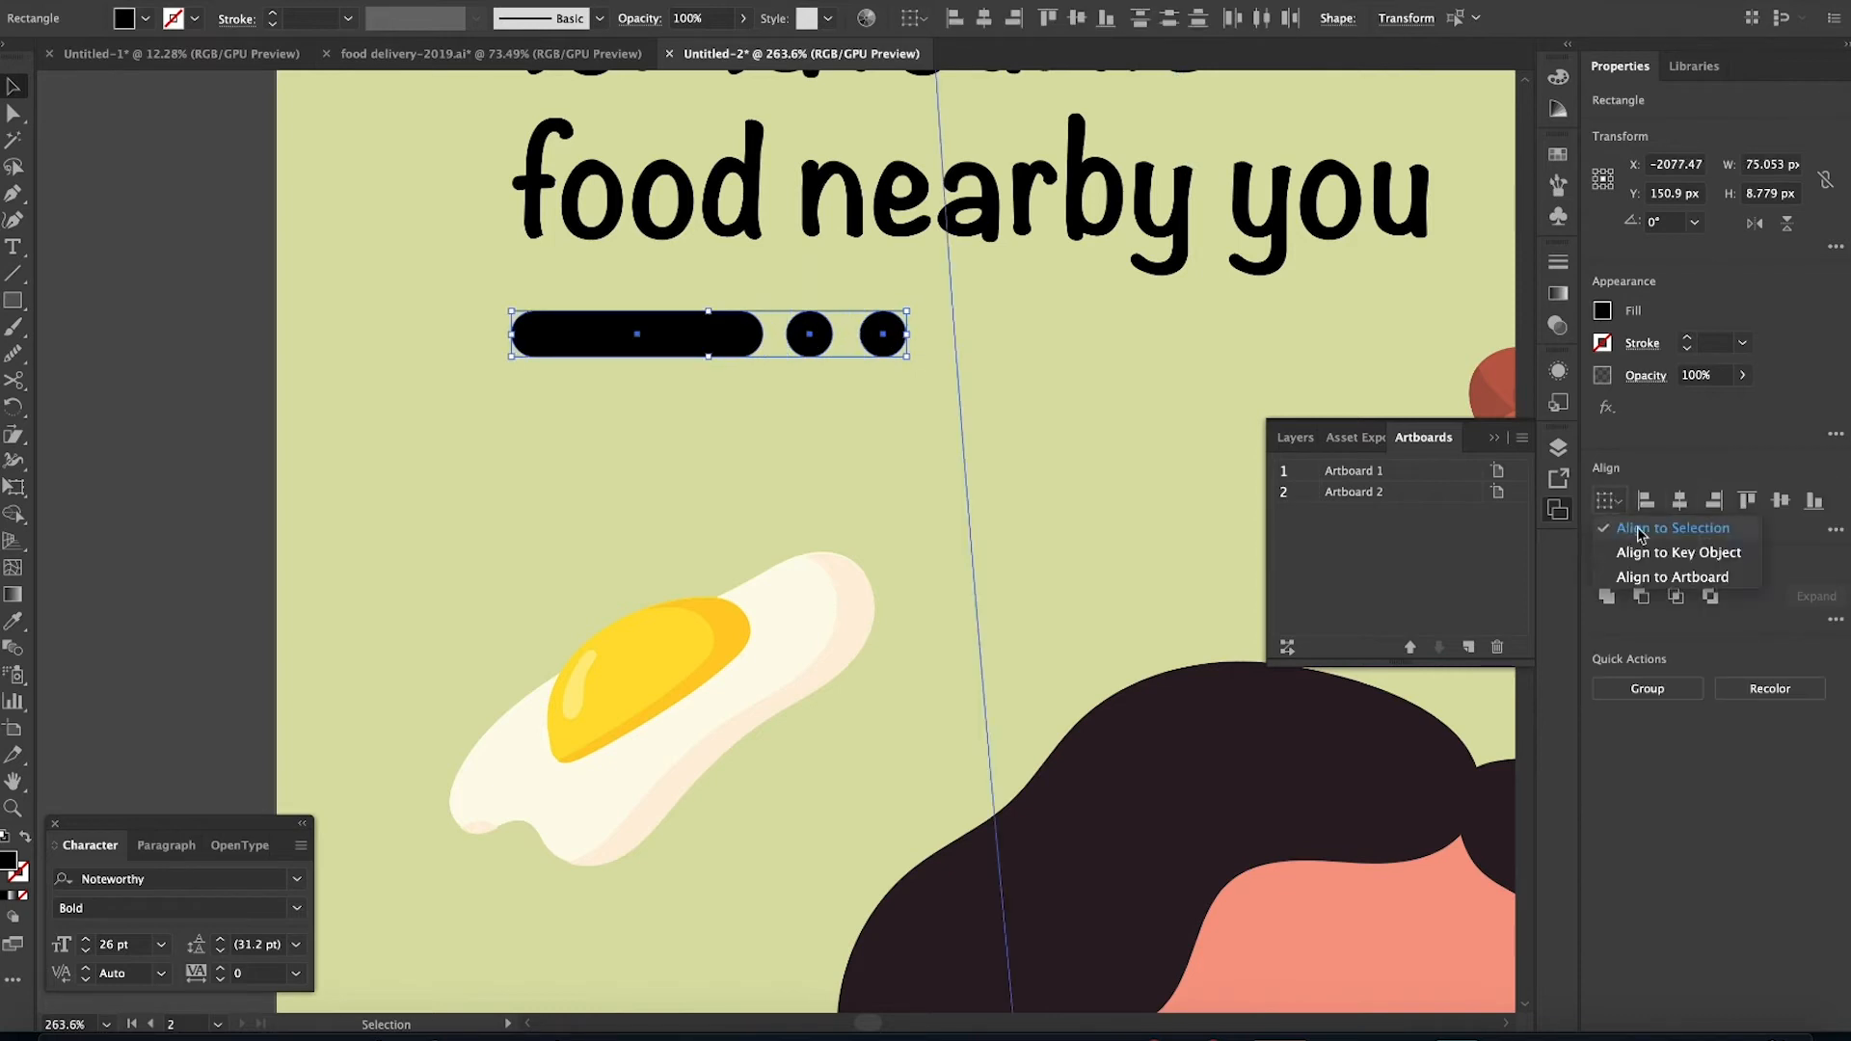
{"action": "left_click", "coordinate": [1640, 530]}
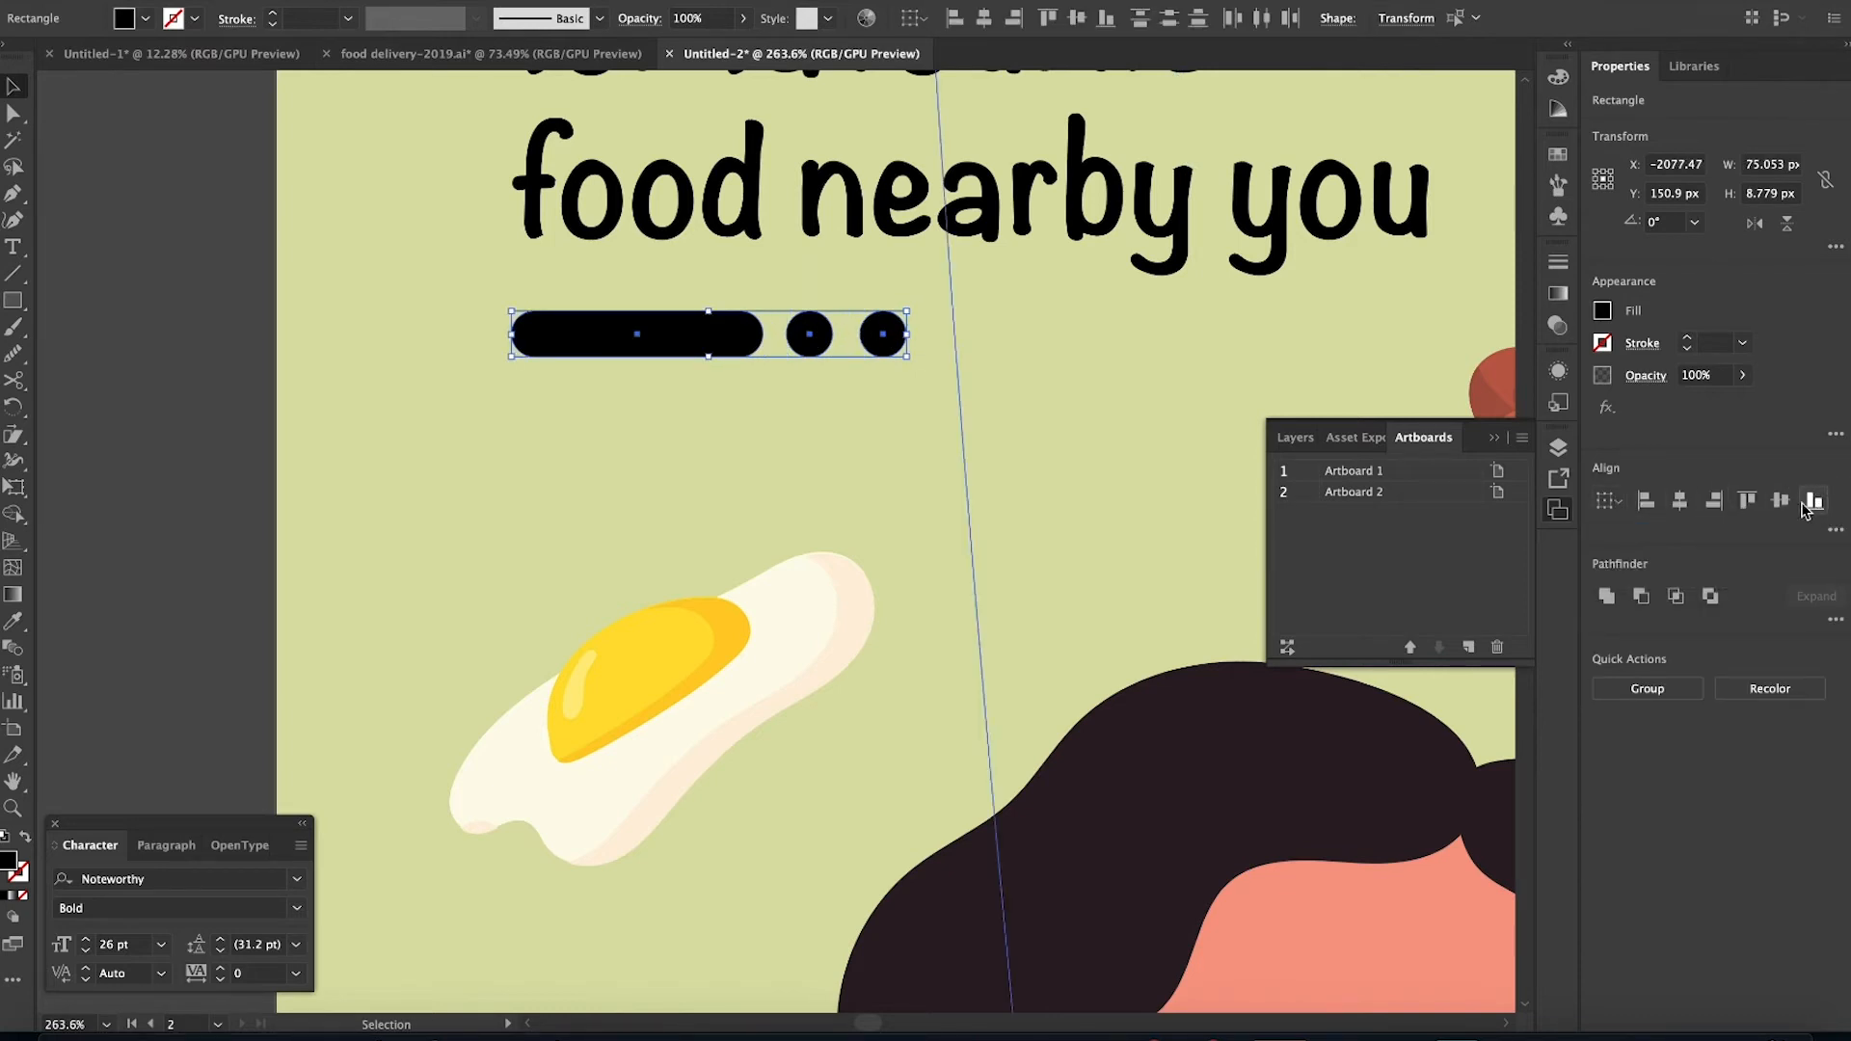
{"action": "scroll", "coordinate": [1061, 568], "scroll_direction": "down", "scroll_amount": 8}
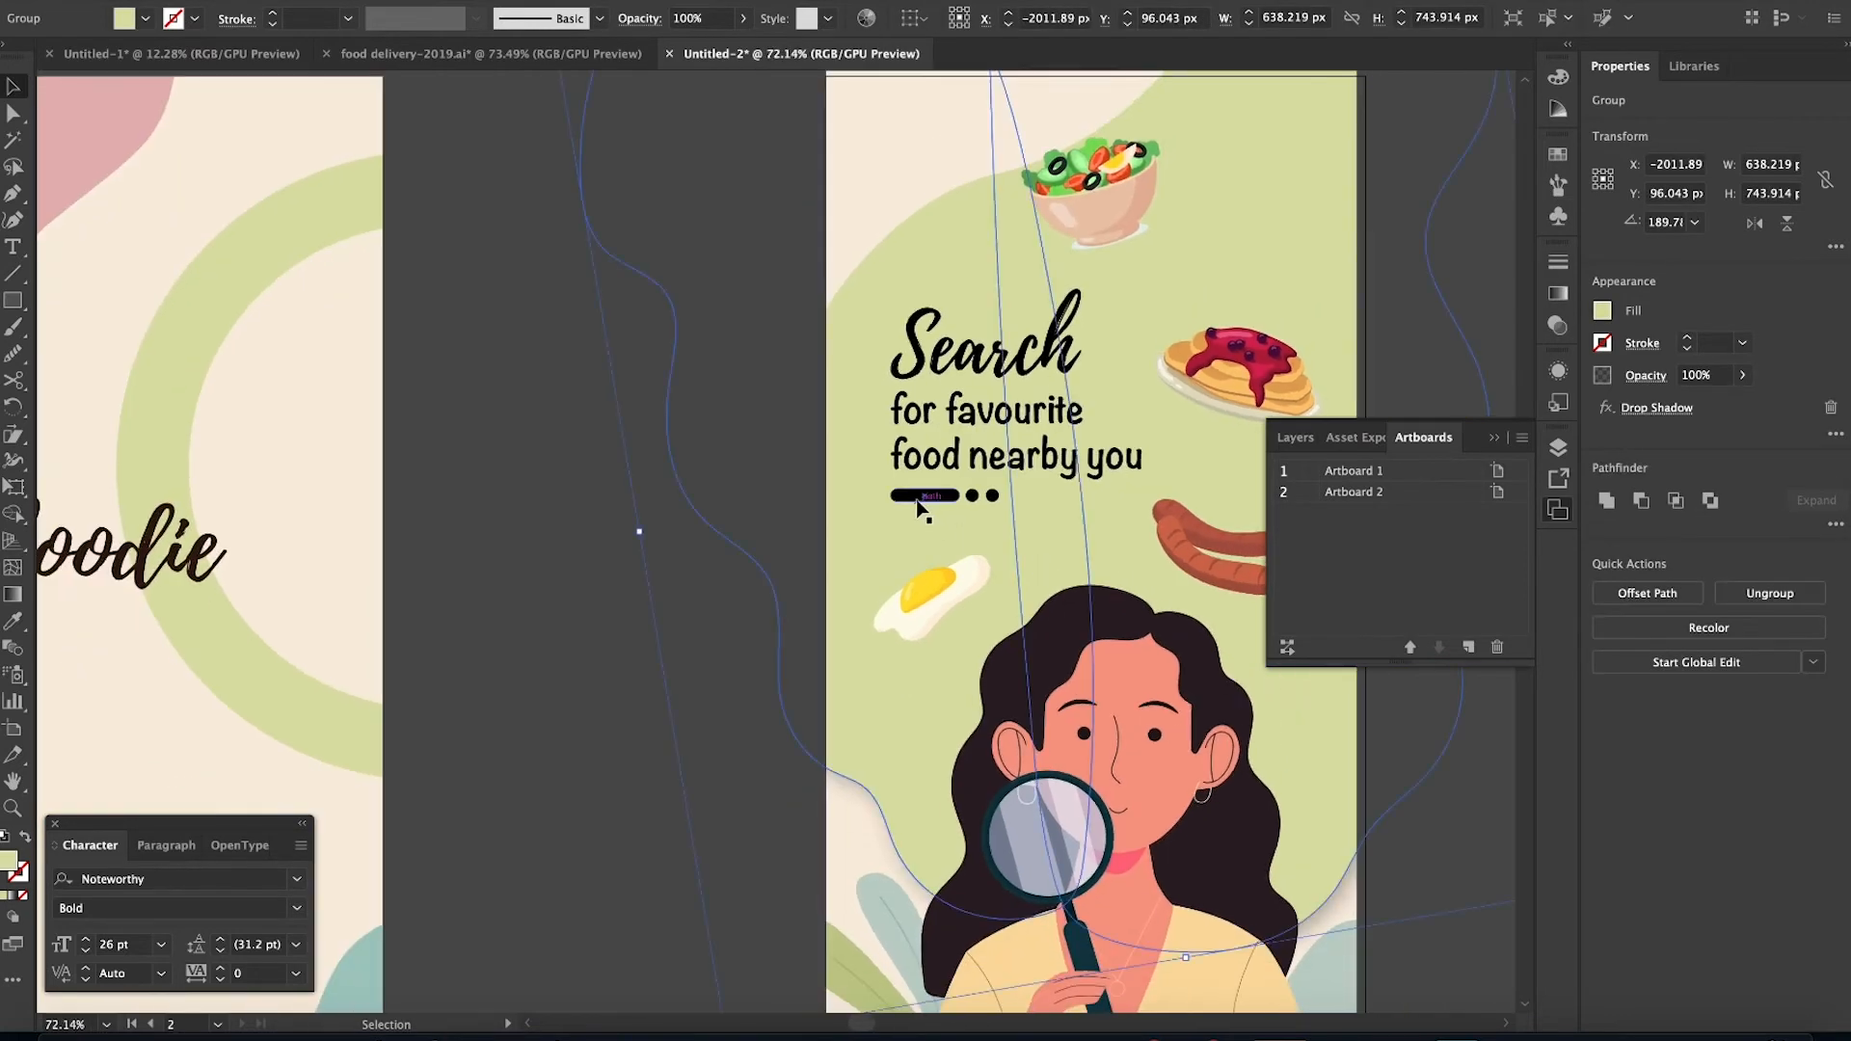
Scale the page indicator's bar and two dots down to about 51 px wide and group them
{"action": "left_click", "coordinate": [977, 505], "text": "shift"}
{"action": "left_click", "coordinate": [973, 497], "text": "shift"}
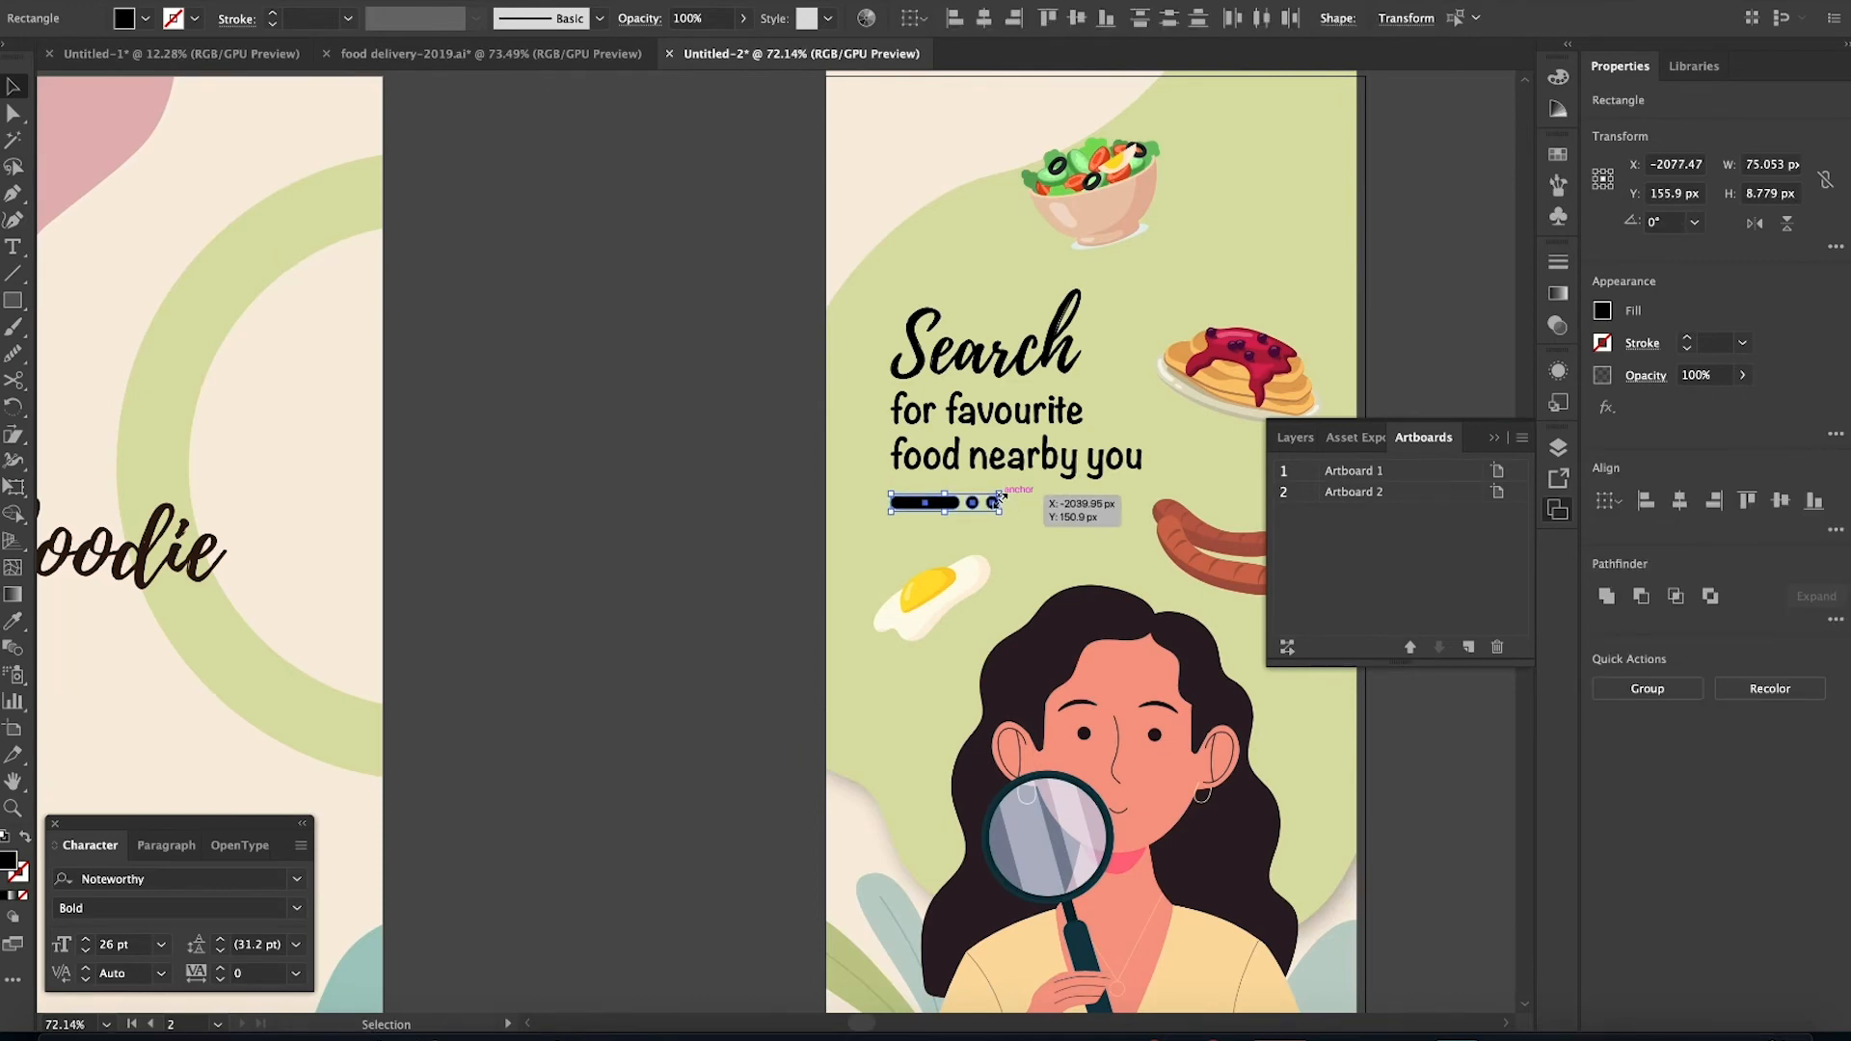
{"action": "scroll", "coordinate": [997, 500], "scroll_direction": "up", "scroll_amount": 8}
{"action": "left_click_drag", "start_coordinate": [812, 530], "coordinate": [790, 515]}
{"action": "key", "text": "ctrl+g"}
{"action": "scroll", "coordinate": [776, 540], "scroll_direction": "down", "scroll_amount": 10}
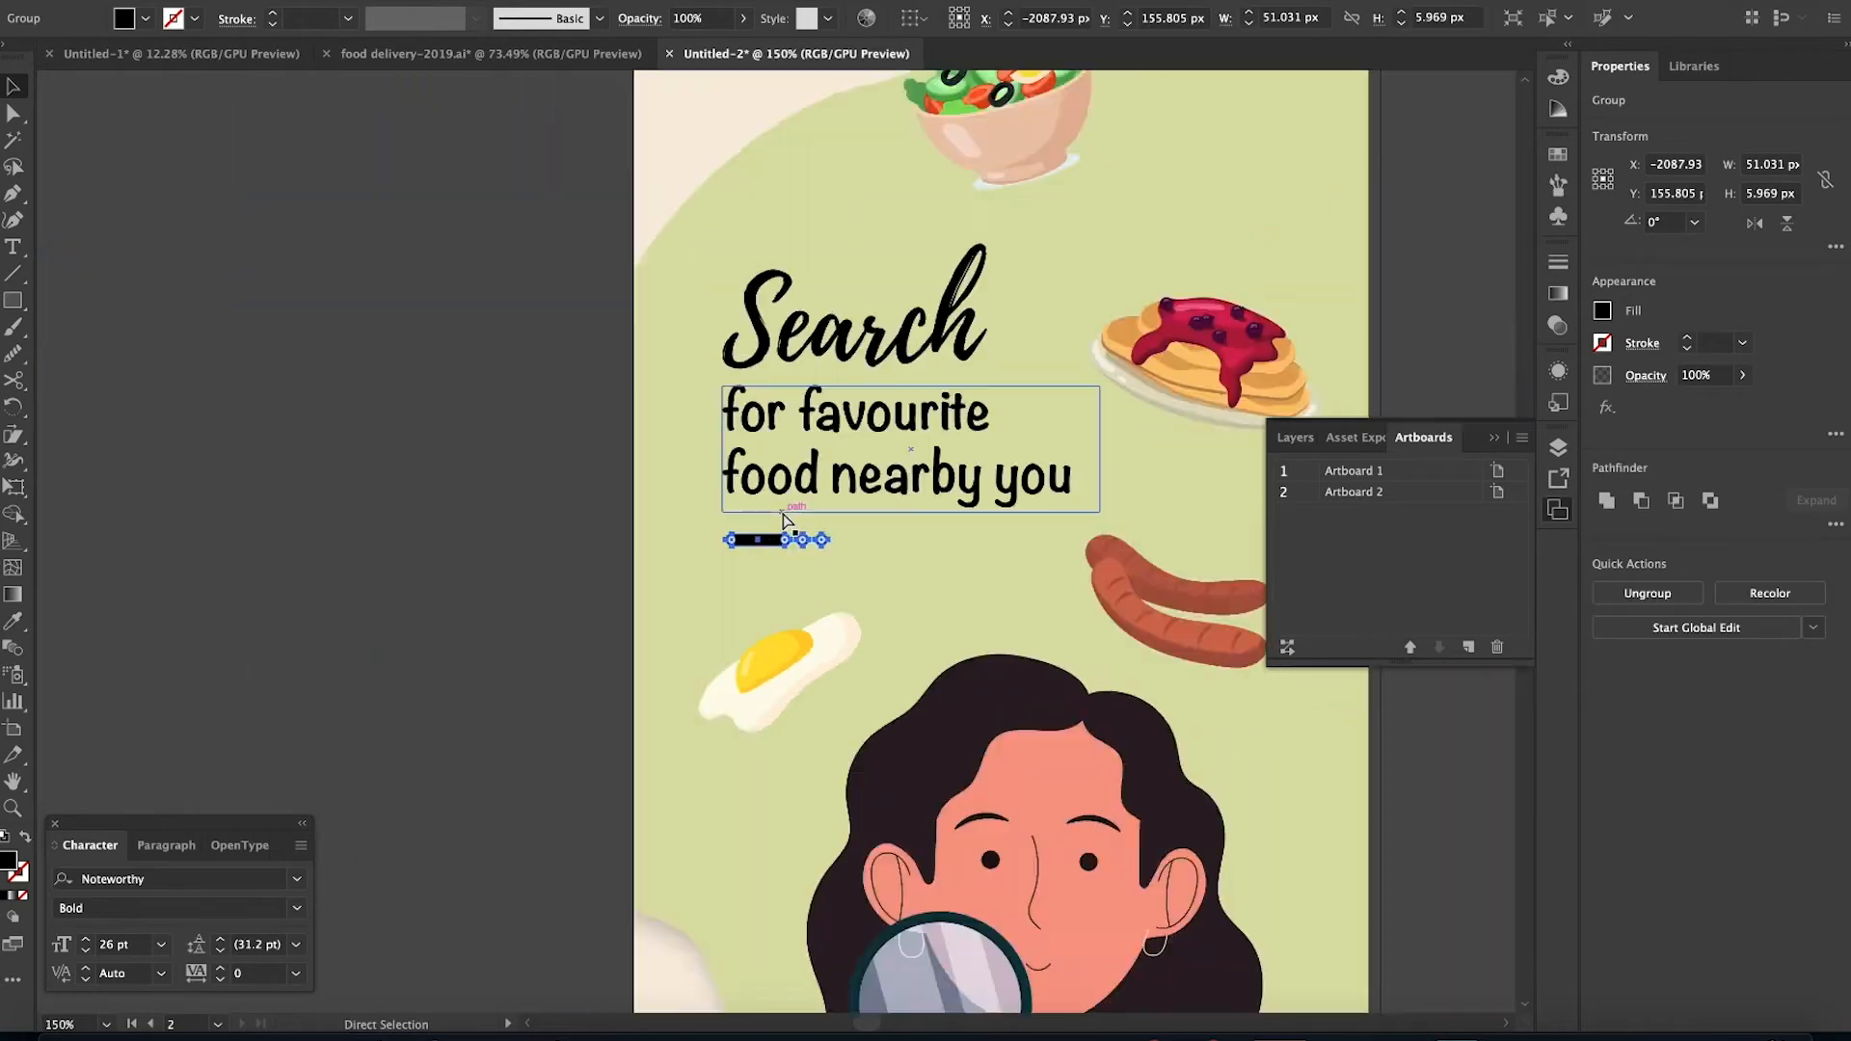
{"action": "left_click", "coordinate": [1012, 653]}
{"action": "key", "text": "Delete"}
{"action": "scroll", "coordinate": [1328, 827], "scroll_direction": "down", "scroll_amount": 1}
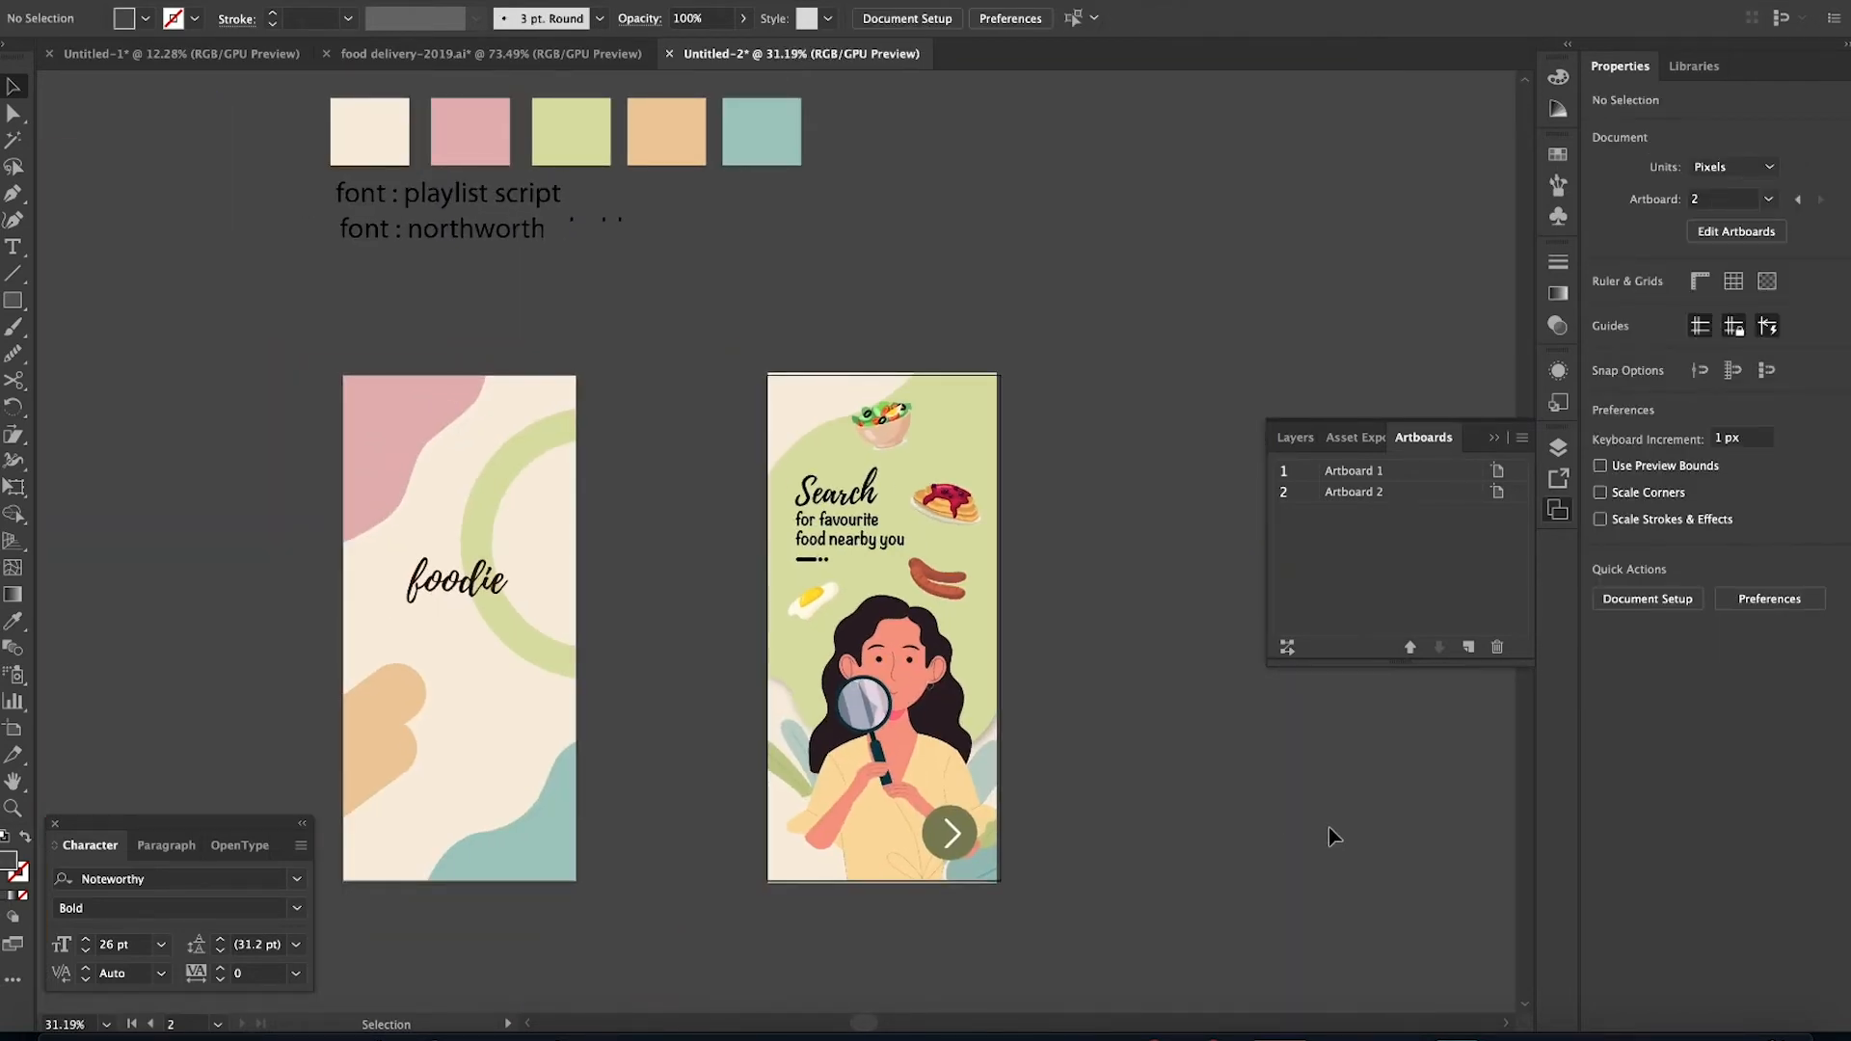
Add a third artboard to the document and show the grid
{"action": "scroll", "coordinate": [1329, 827], "scroll_direction": "up", "scroll_amount": 4}
{"action": "scroll", "coordinate": [957, 785], "scroll_direction": "down", "scroll_amount": 5}
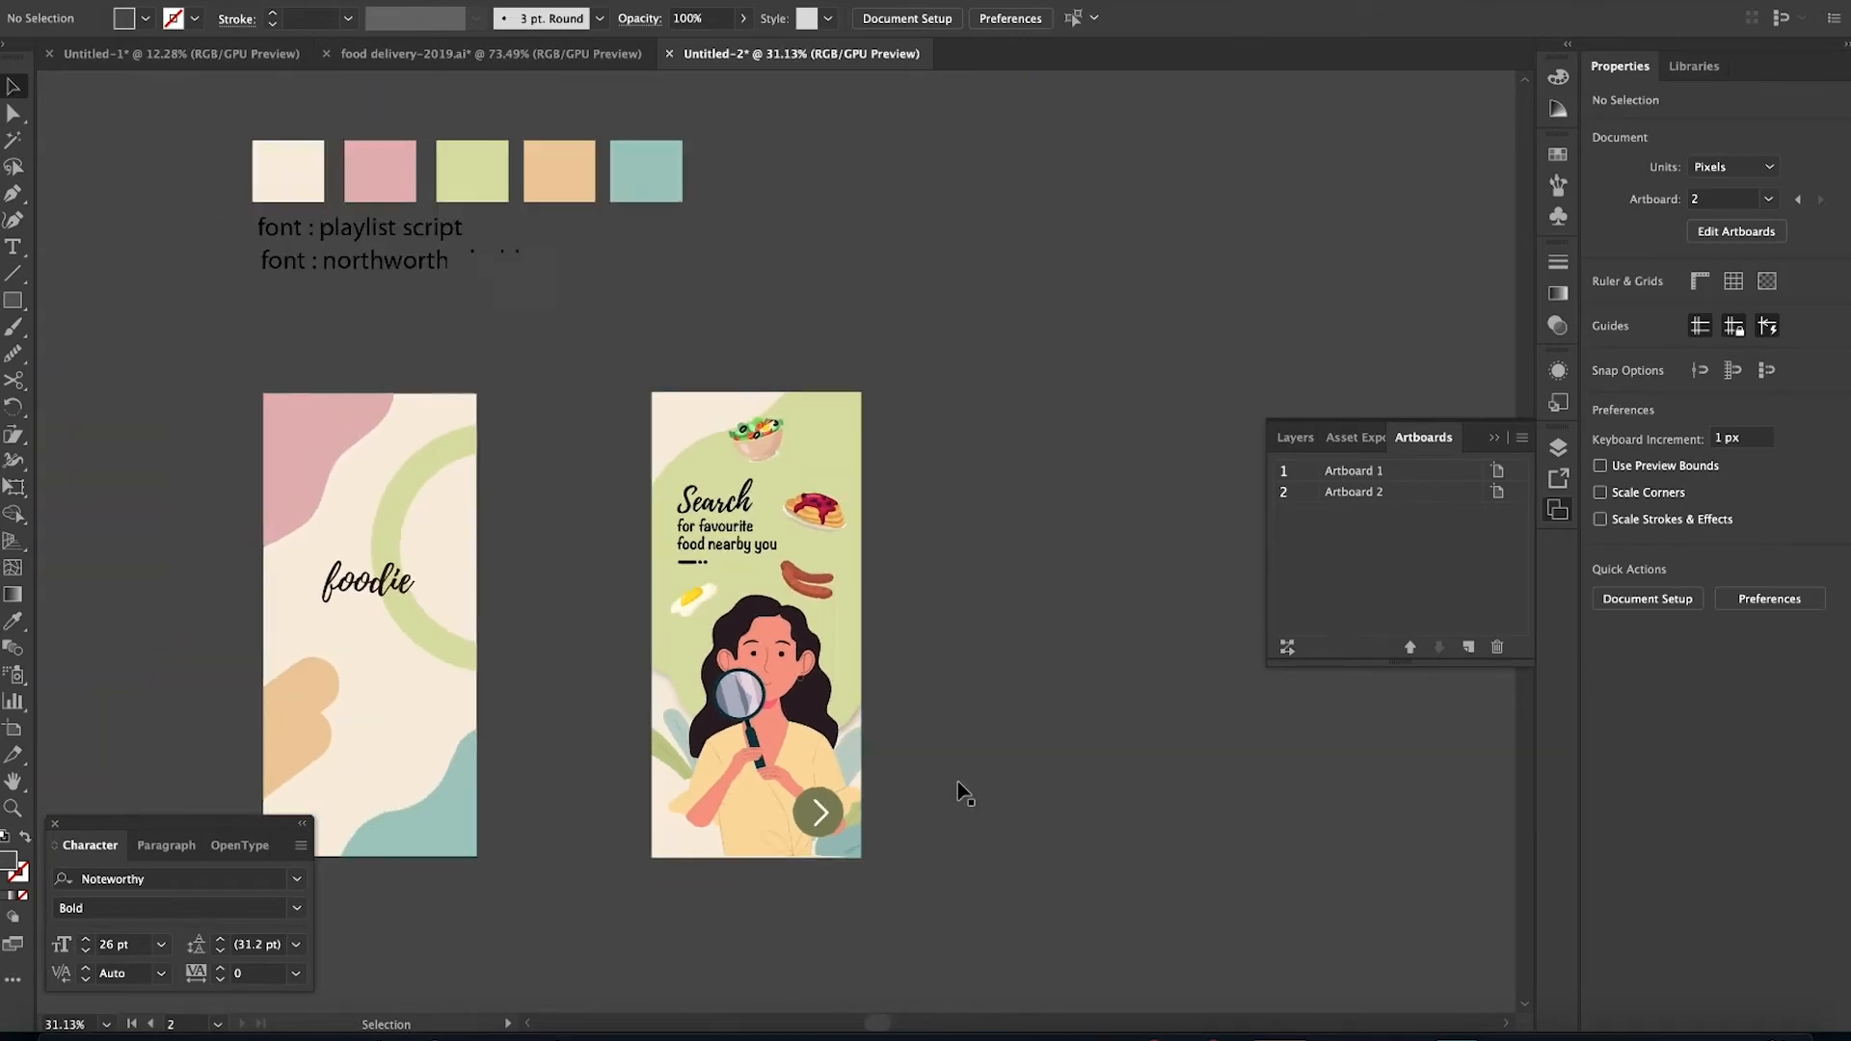
{"action": "double_click", "coordinate": [1426, 493]}
{"action": "left_click", "coordinate": [1468, 647]}
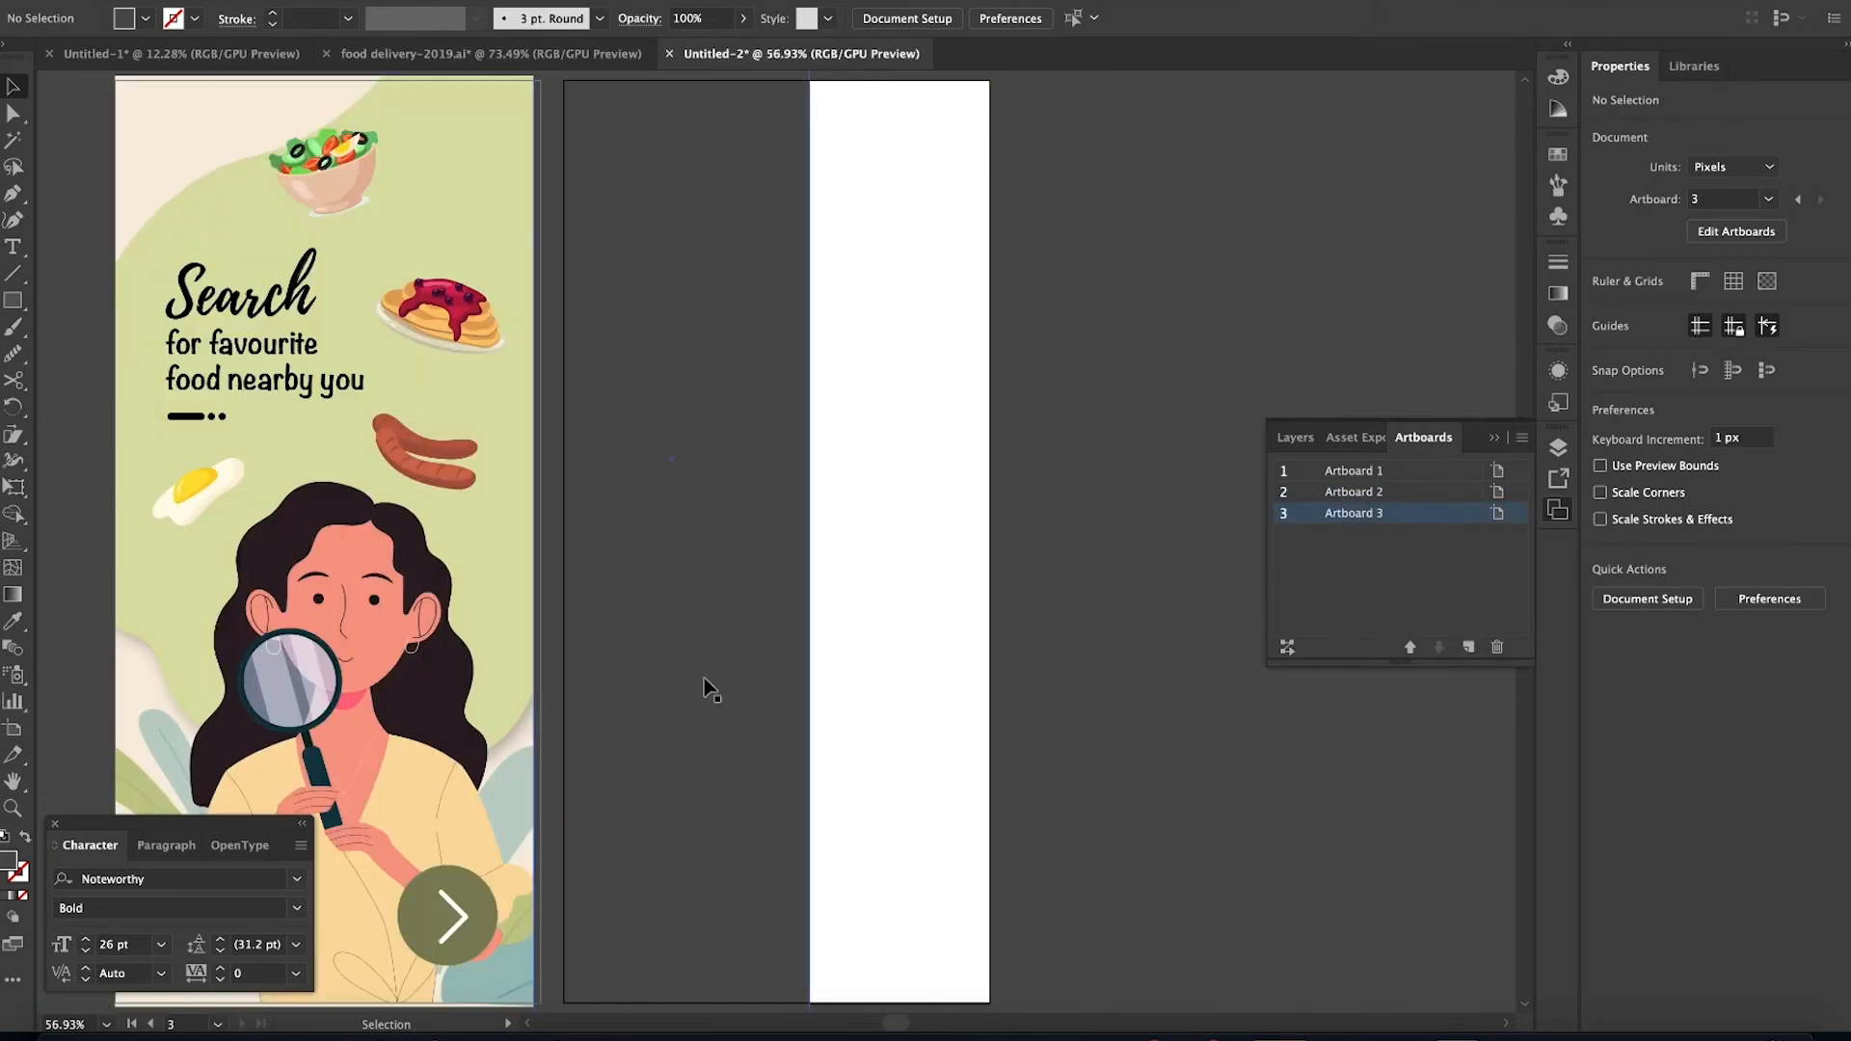
{"action": "scroll", "coordinate": [701, 683], "scroll_direction": "down", "scroll_amount": 4}
{"action": "key", "text": "ctrl+apostrophe"}
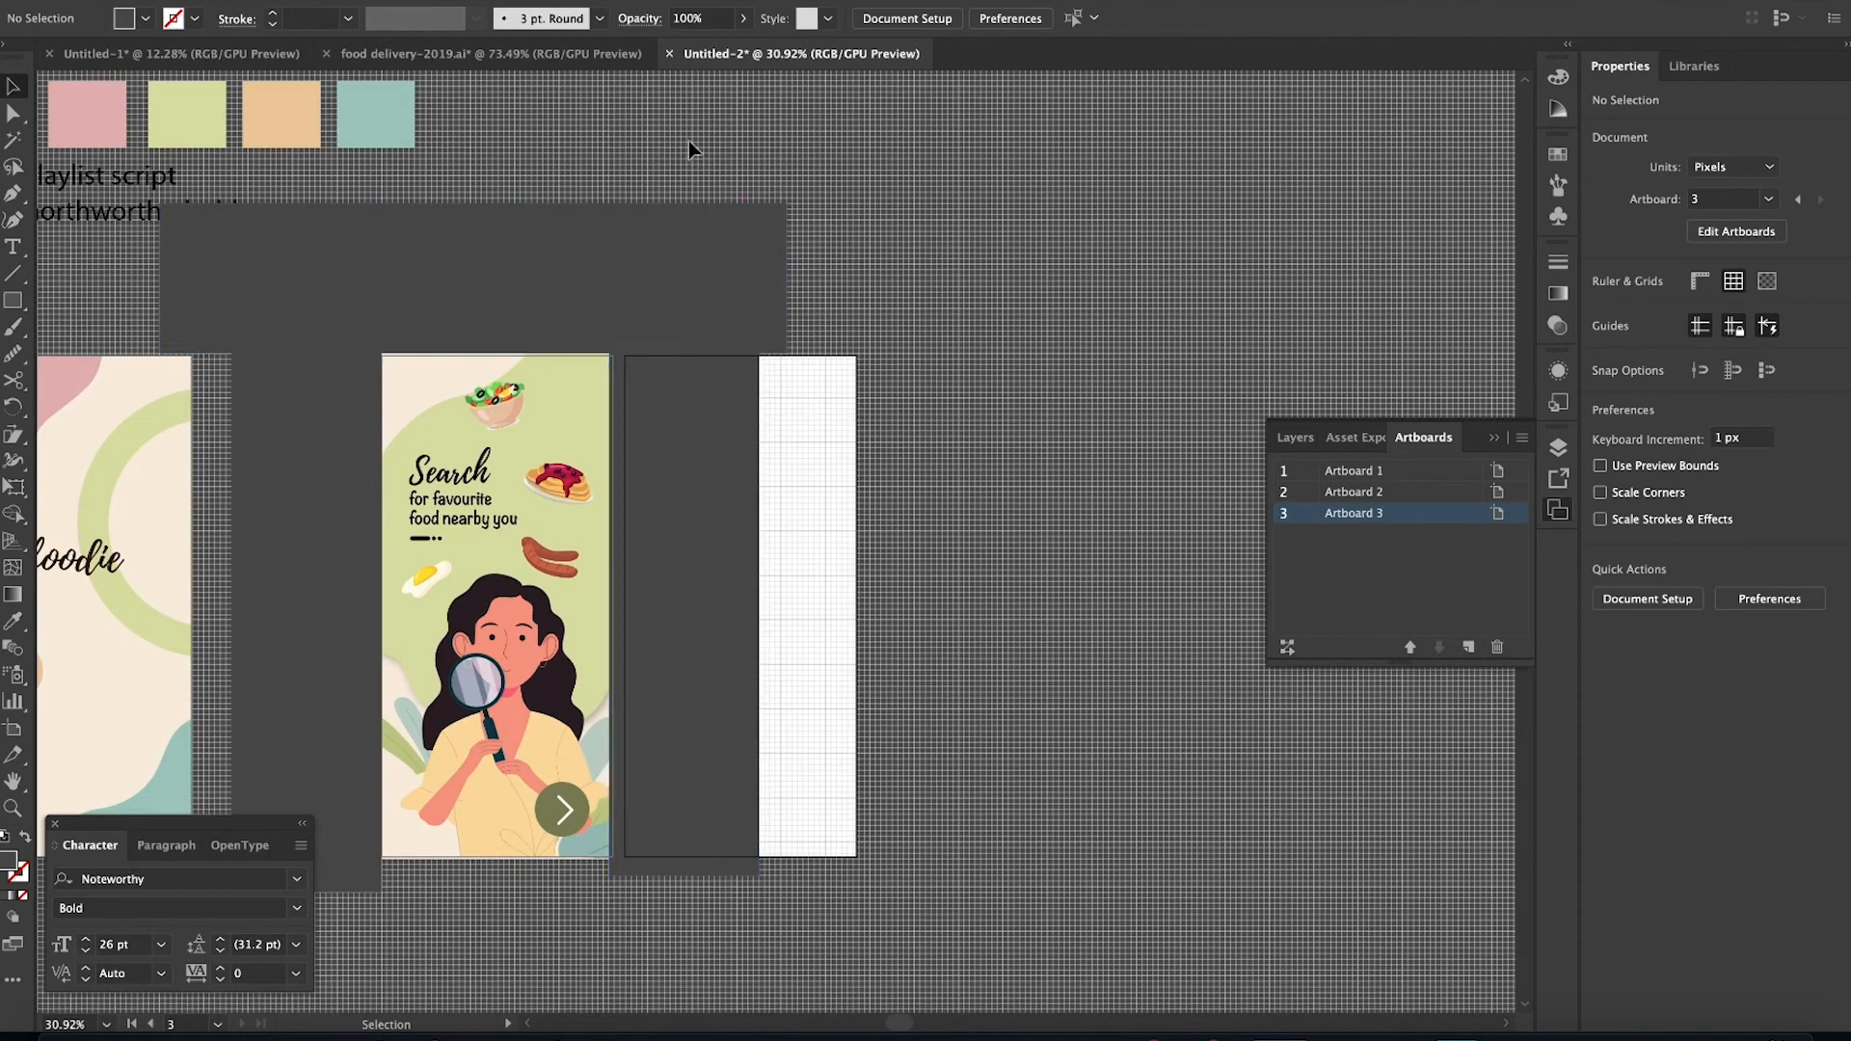
Delete the grey cover shapes that hide the artwork overflowing the Search screen
{"action": "left_click_drag", "start_coordinate": [688, 141], "coordinate": [754, 683]}
{"action": "key", "text": "Delete"}
{"action": "left_click", "coordinate": [239, 409]}
{"action": "key", "text": "Delete"}
{"action": "scroll", "coordinate": [622, 146], "scroll_direction": "left", "scroll_amount": 4}
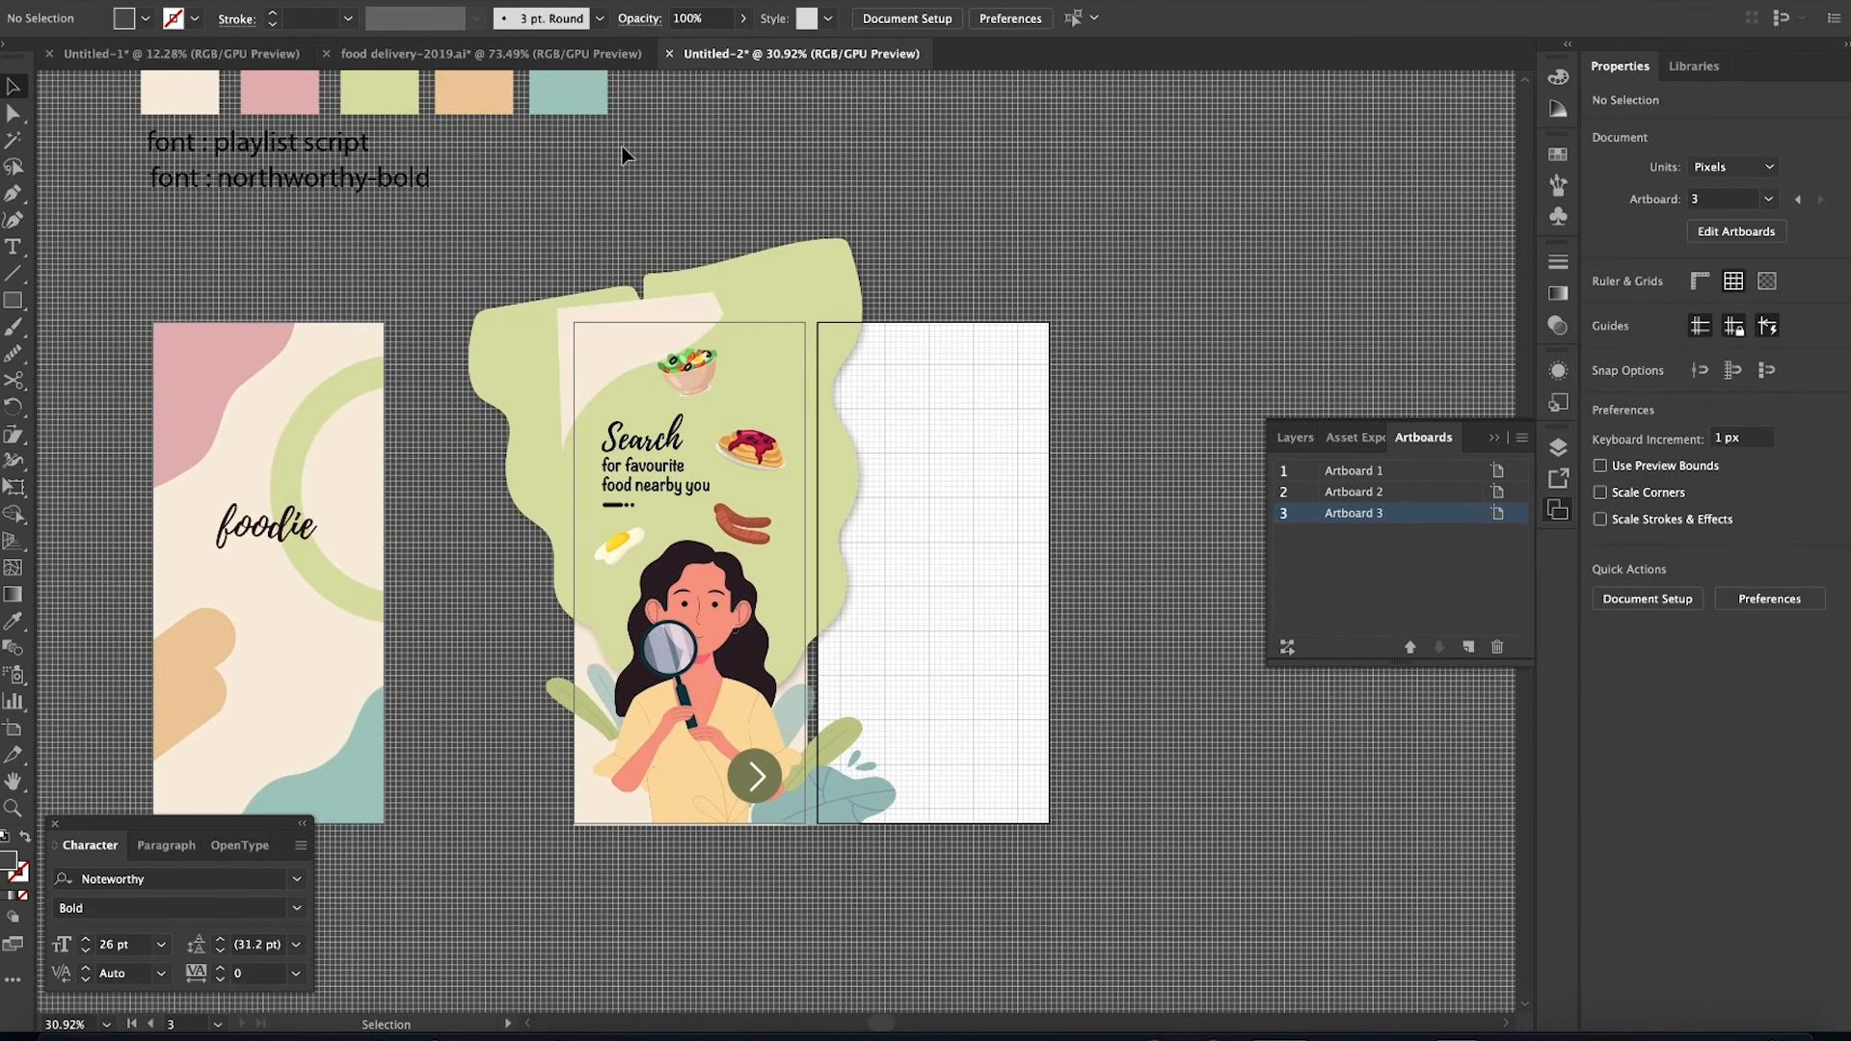
Group all the artwork of the Search screen
{"action": "left_click_drag", "start_coordinate": [936, 861], "coordinate": [937, 861]}
{"action": "key", "text": "ctrl+g"}
{"action": "scroll", "coordinate": [936, 861], "scroll_direction": "up", "scroll_amount": 3}
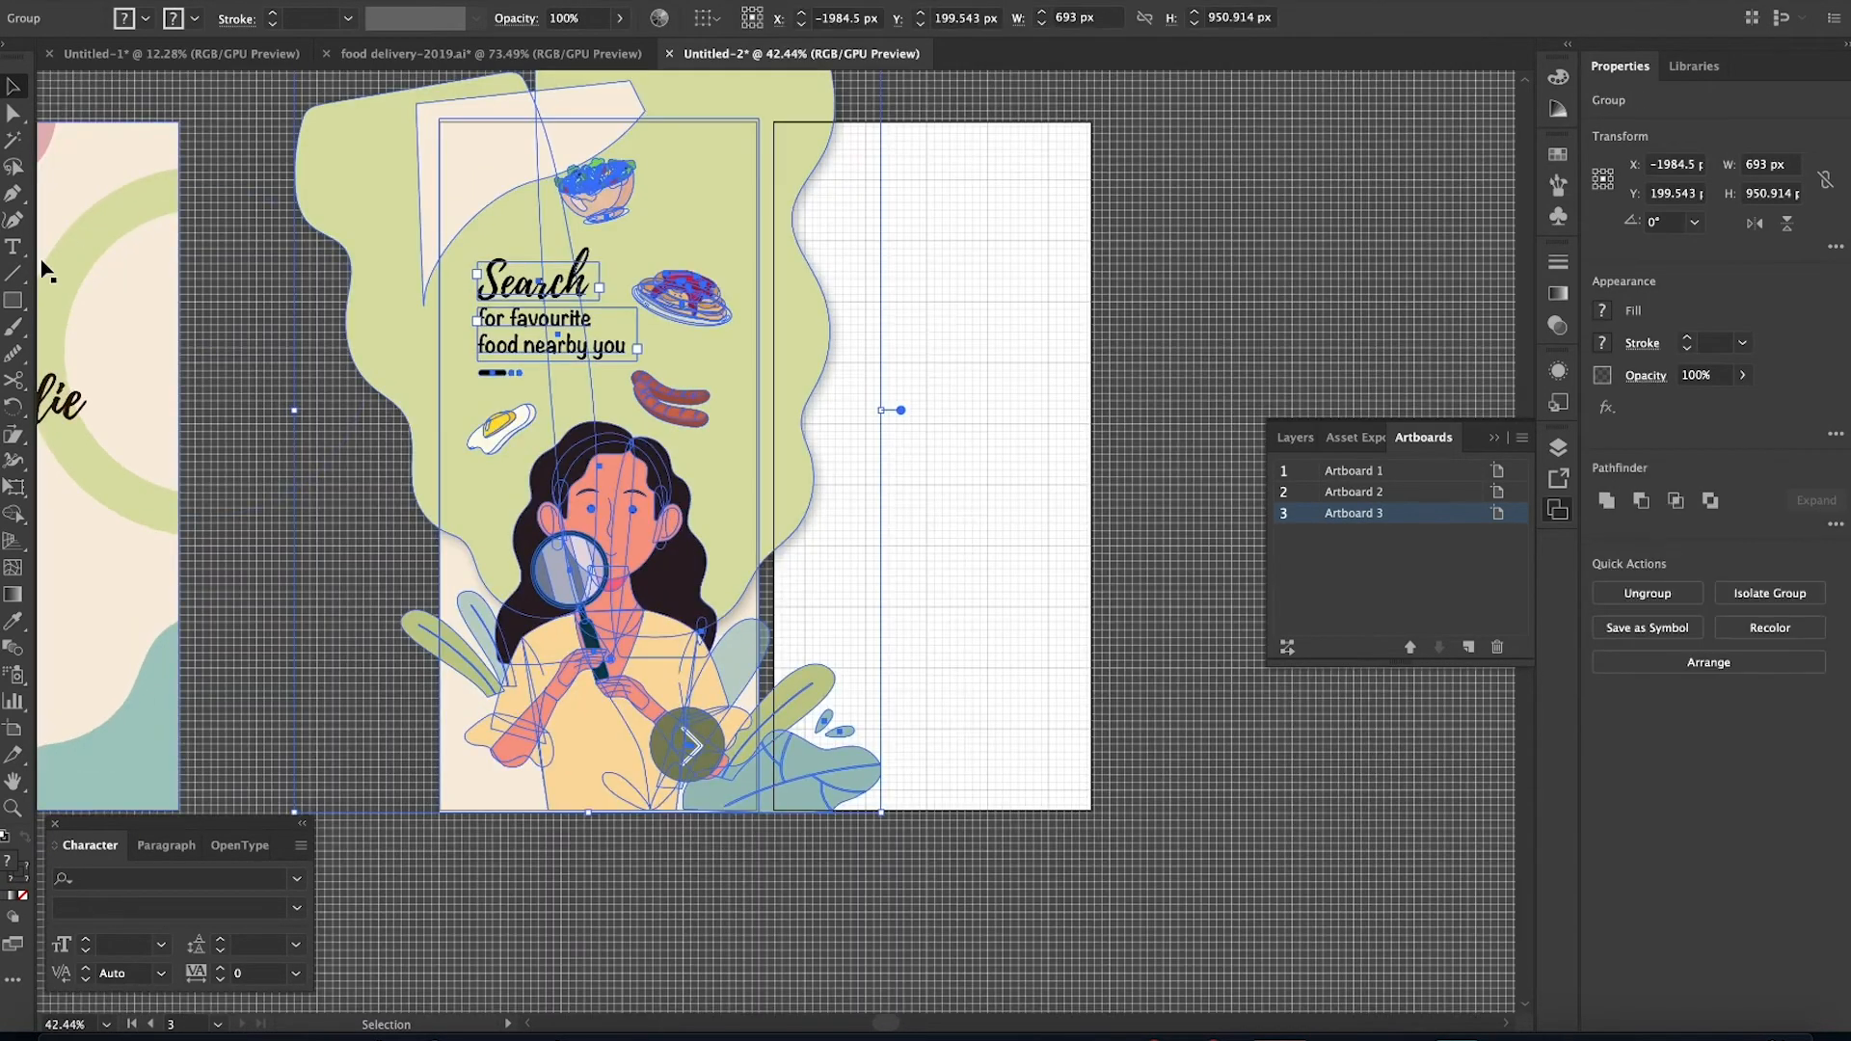
Draw a rectangle about 816 px tall covering the Search artboard and use it as a clipping mask for the grouped artwork
{"action": "left_click", "coordinate": [14, 300]}
{"action": "left_click_drag", "start_coordinate": [439, 116], "coordinate": [837, 808]}
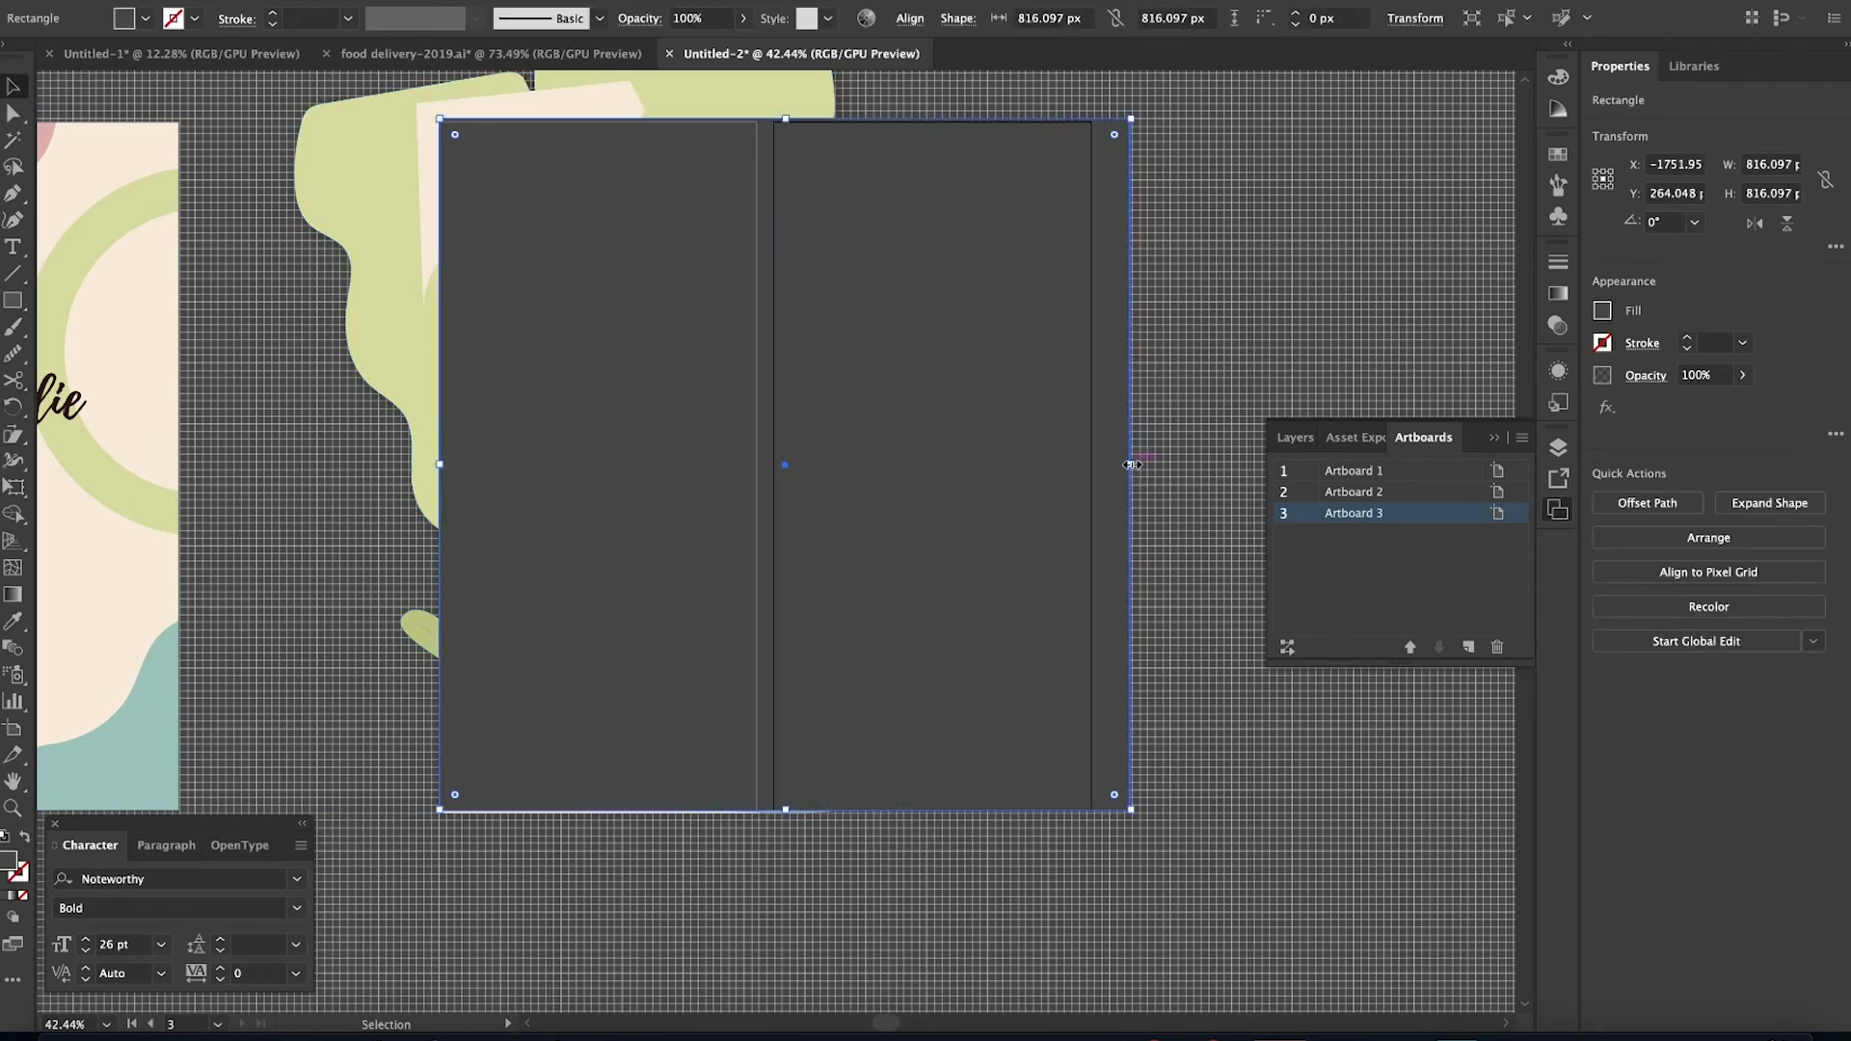
{"action": "left_click_drag", "start_coordinate": [1132, 465], "coordinate": [759, 384]}
{"action": "left_click", "coordinate": [398, 268], "text": "shift"}
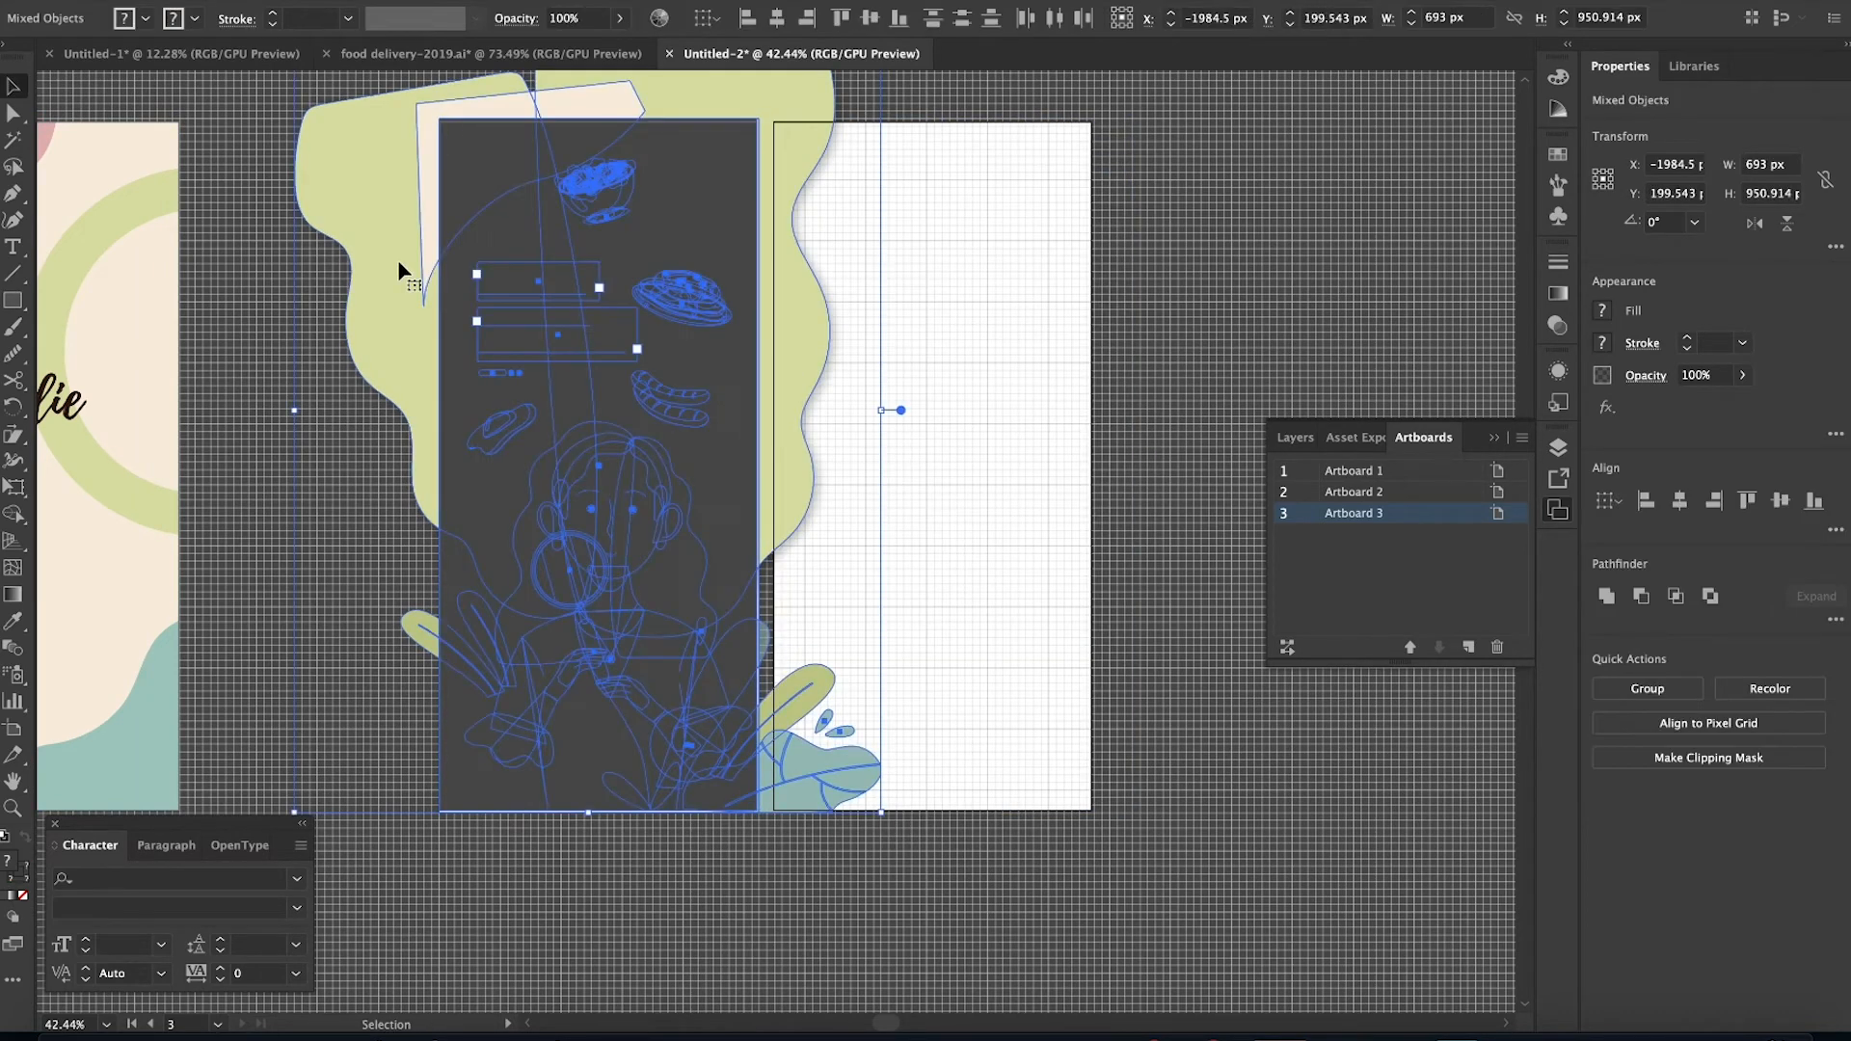
{"action": "right_click", "coordinate": [397, 258]}
{"action": "left_click", "coordinate": [453, 462]}
Move Artboard 3 further away from the Search screen to widen the gap between them
{"action": "left_click", "coordinate": [13, 728]}
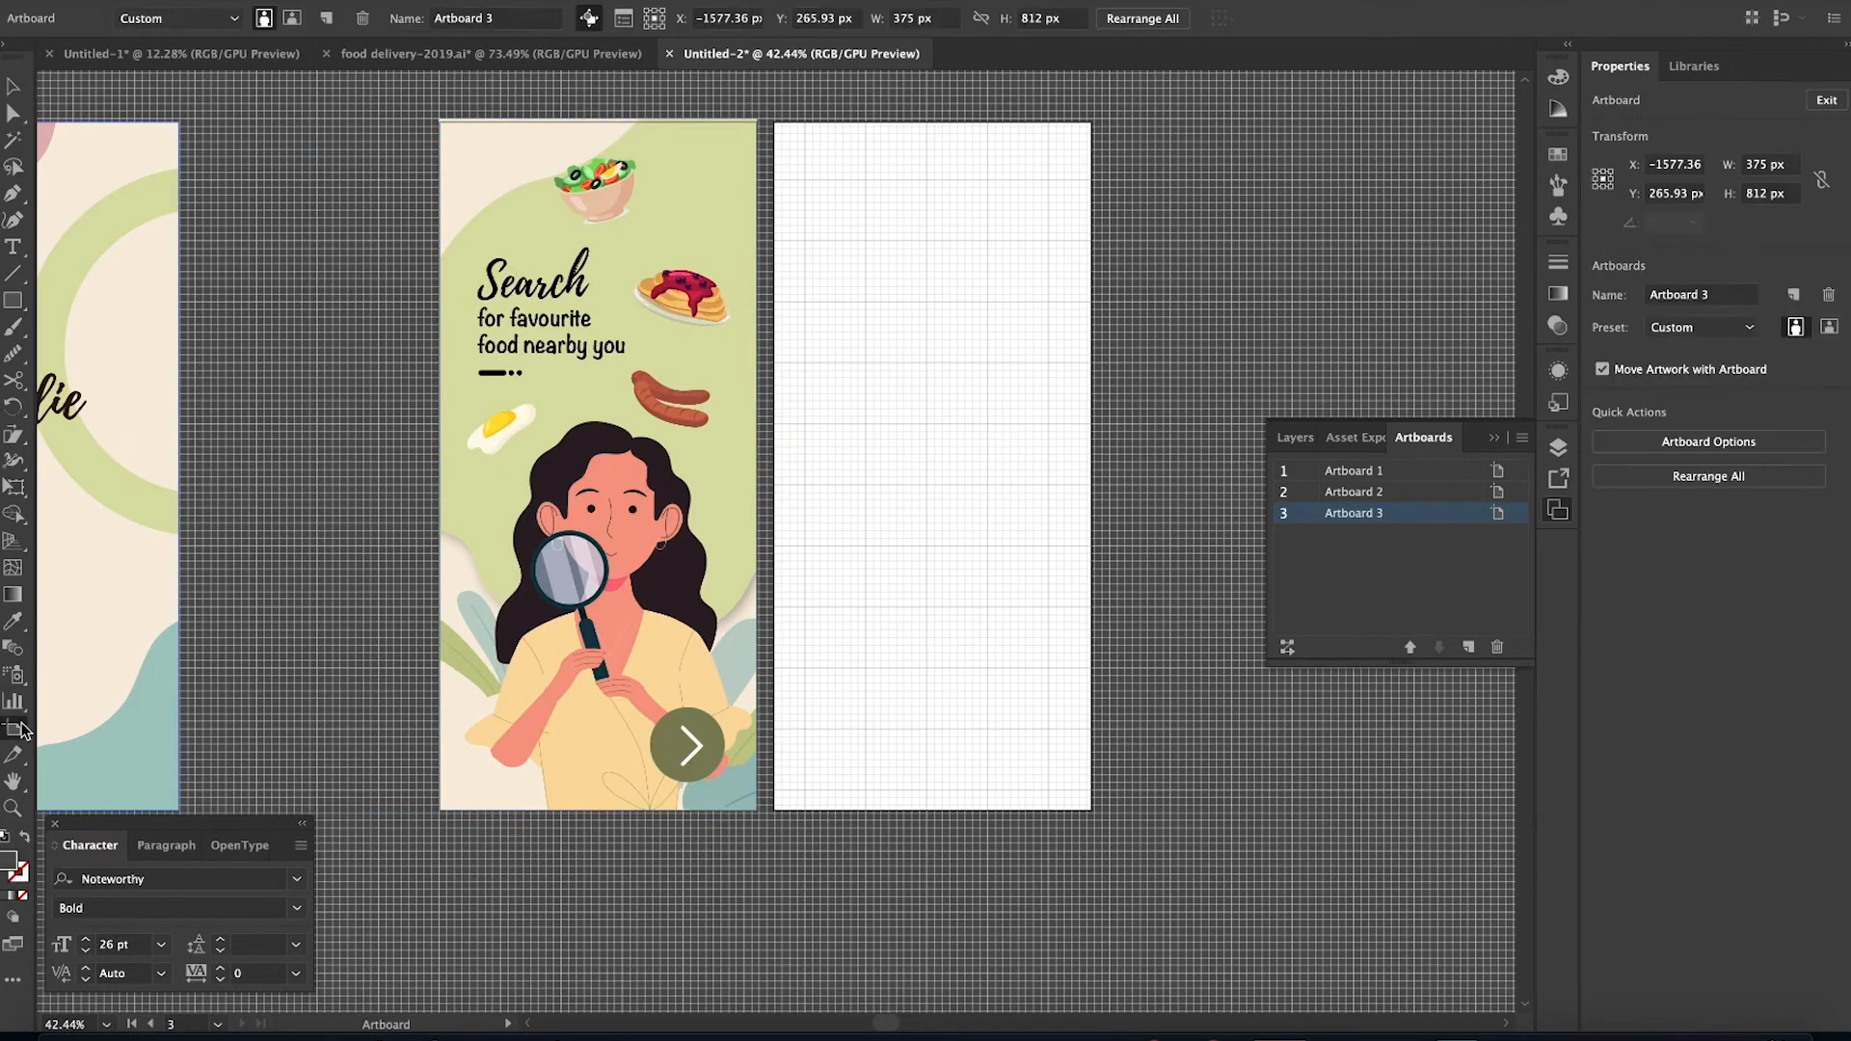
{"action": "left_click_drag", "start_coordinate": [906, 222], "coordinate": [1206, 235]}
{"action": "key", "text": "Escape"}
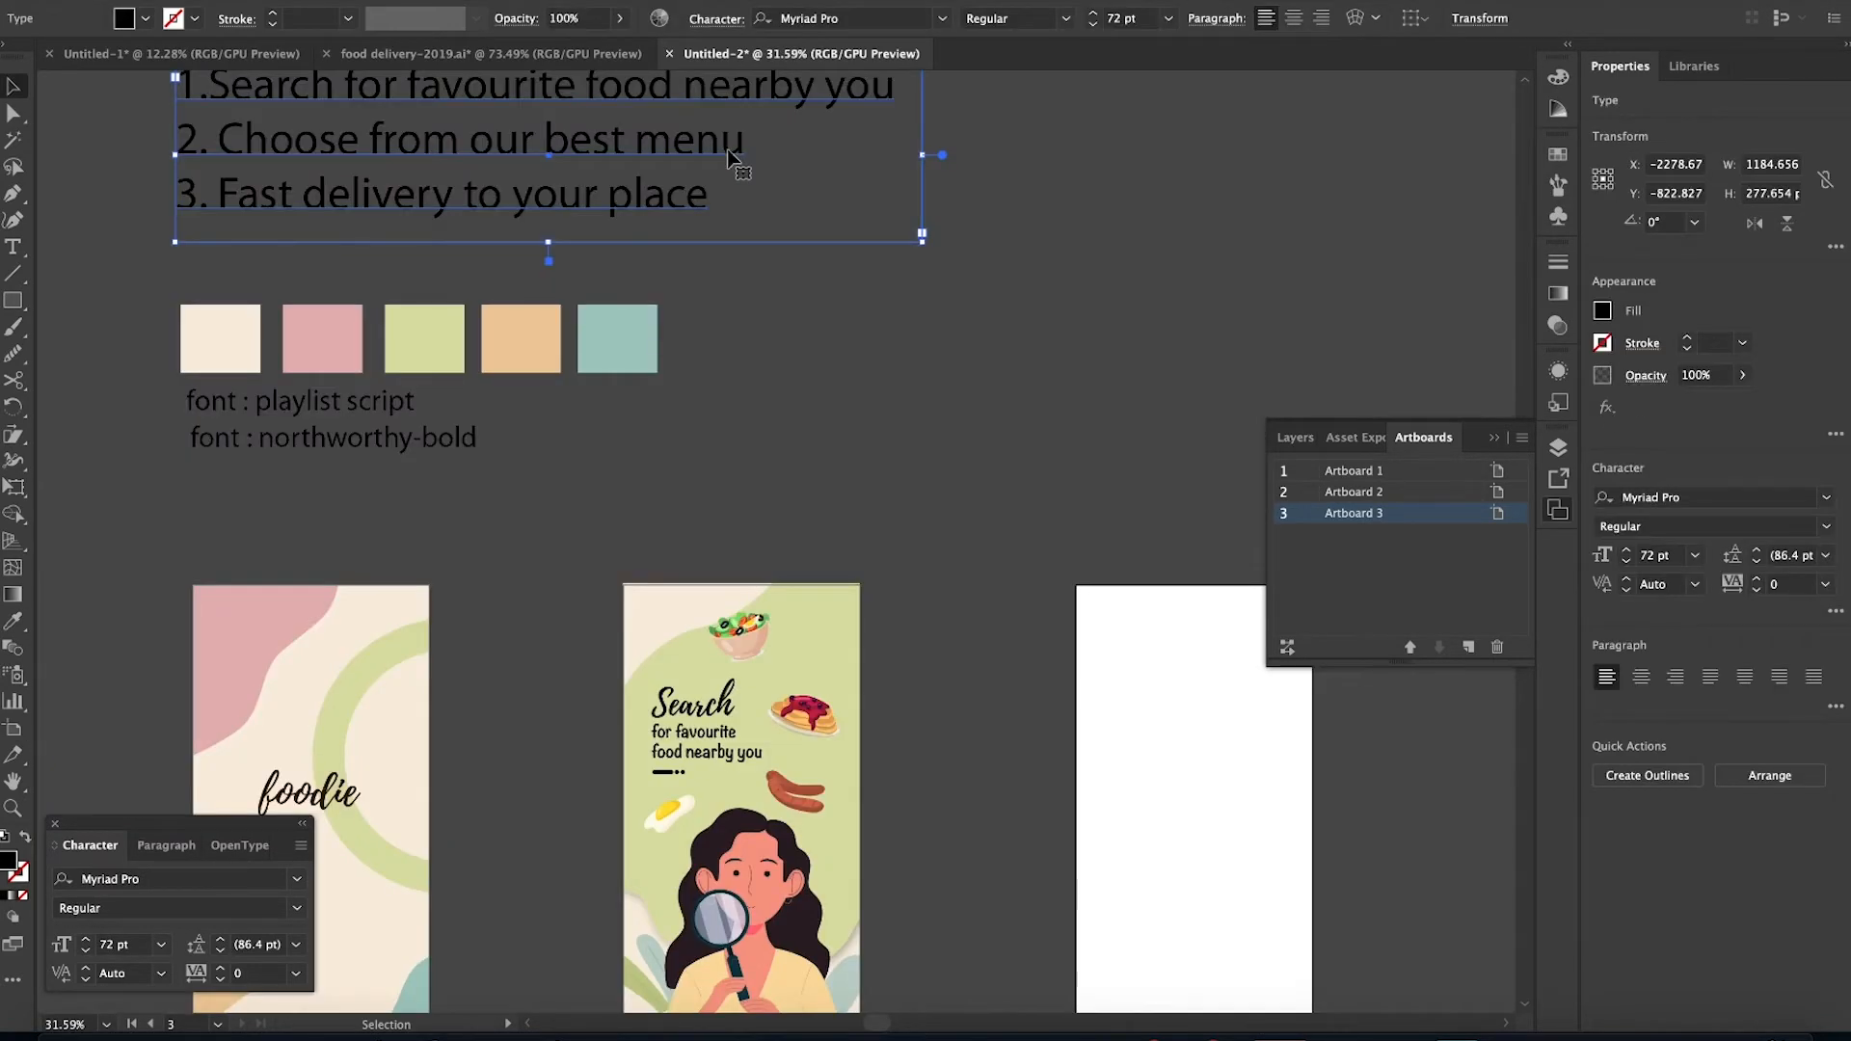
{"action": "left_click", "coordinate": [764, 367]}
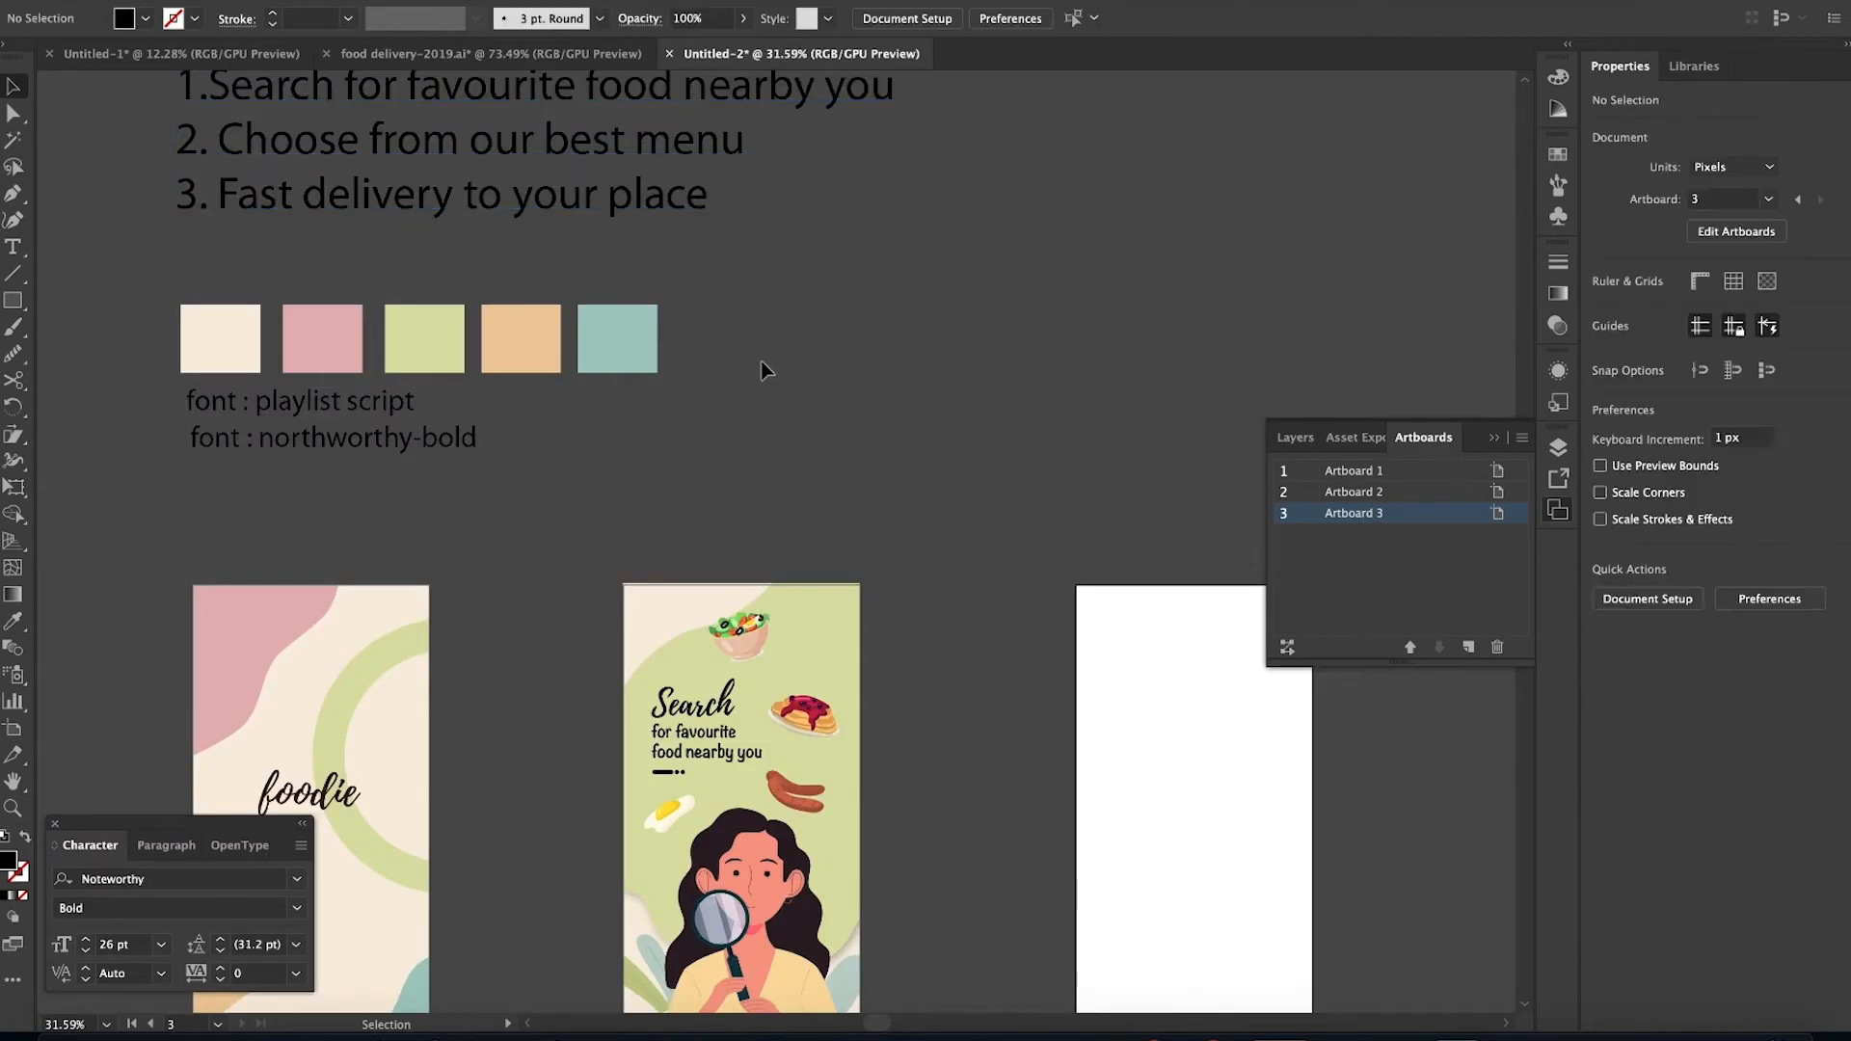
Cover Artboard 3 with a rectangle about 375 × 816 px and fill it with the palette's cream colour
{"action": "scroll", "coordinate": [765, 367], "scroll_direction": "down", "scroll_amount": 3}
{"action": "left_click", "coordinate": [15, 301]}
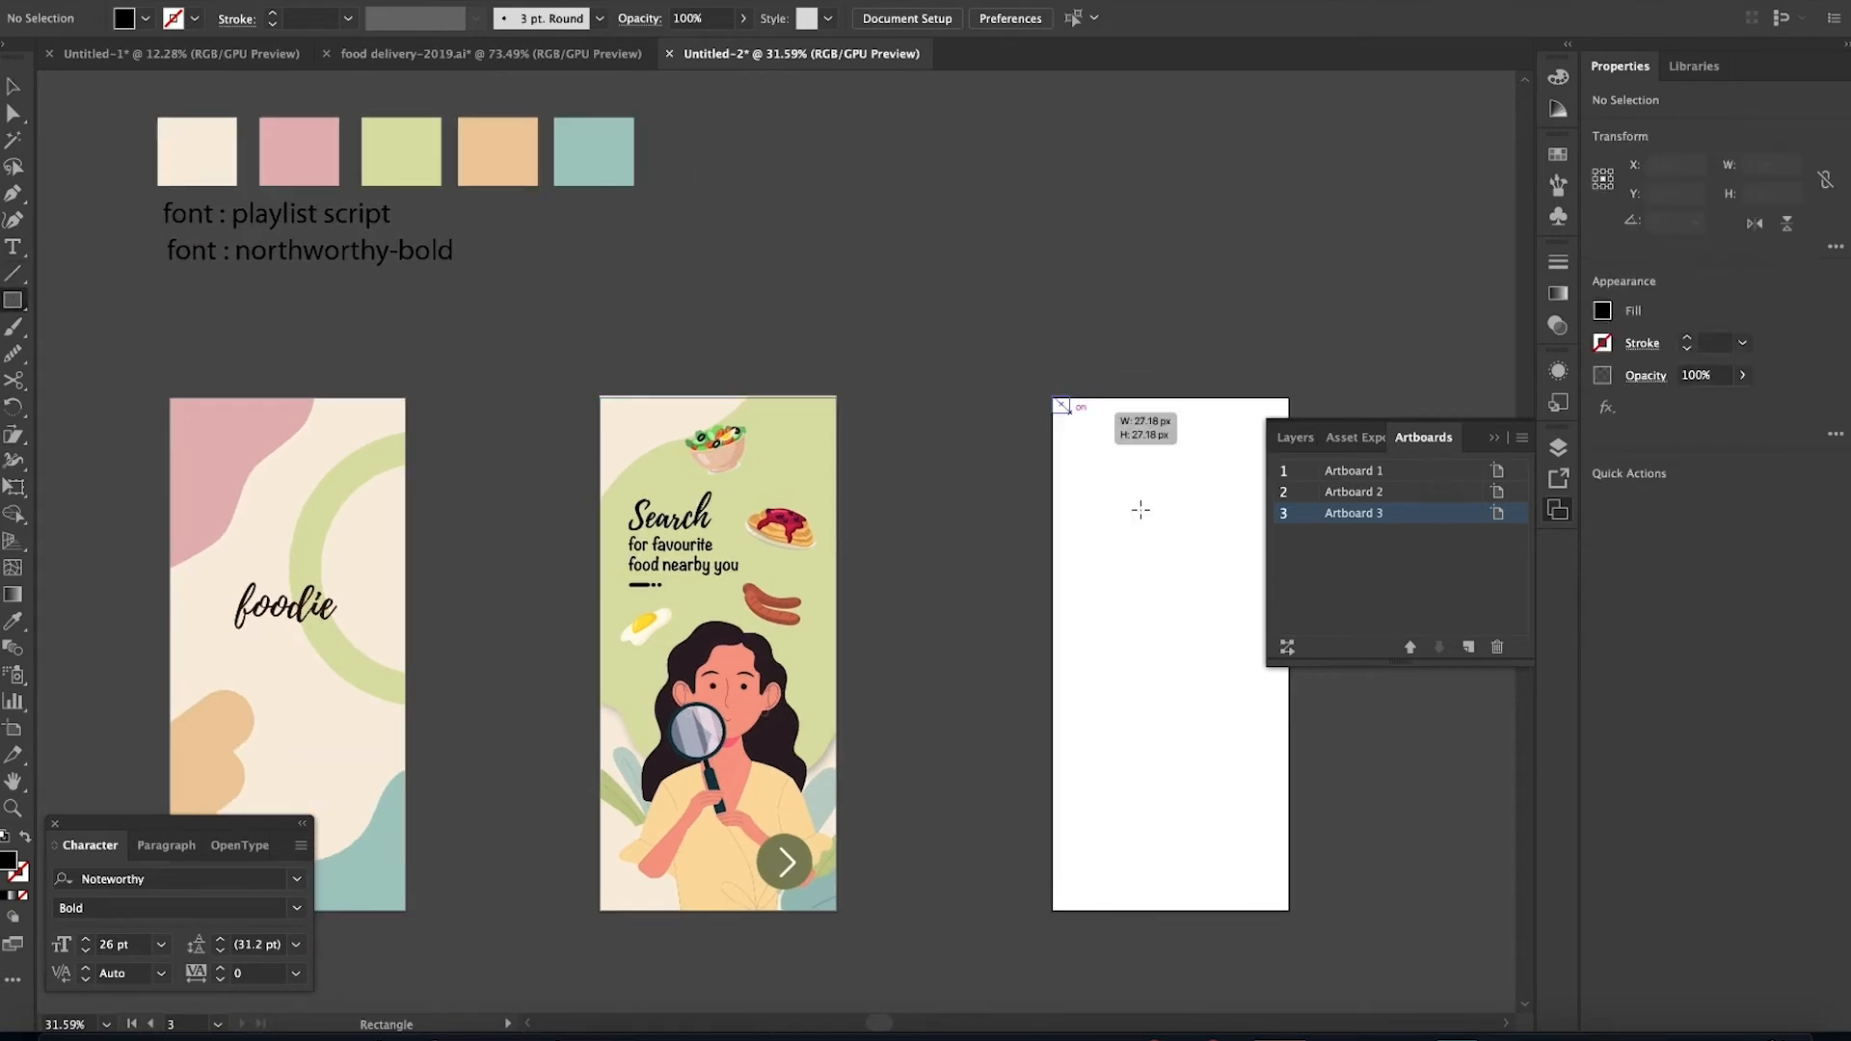
{"action": "mouse_move", "coordinate": [1140, 509]}
{"action": "left_mouse_down"}
{"action": "mouse_move", "coordinate": [1335, 897]}
{"action": "mouse_move", "coordinate": [1290, 912]}
{"action": "left_mouse_up"}
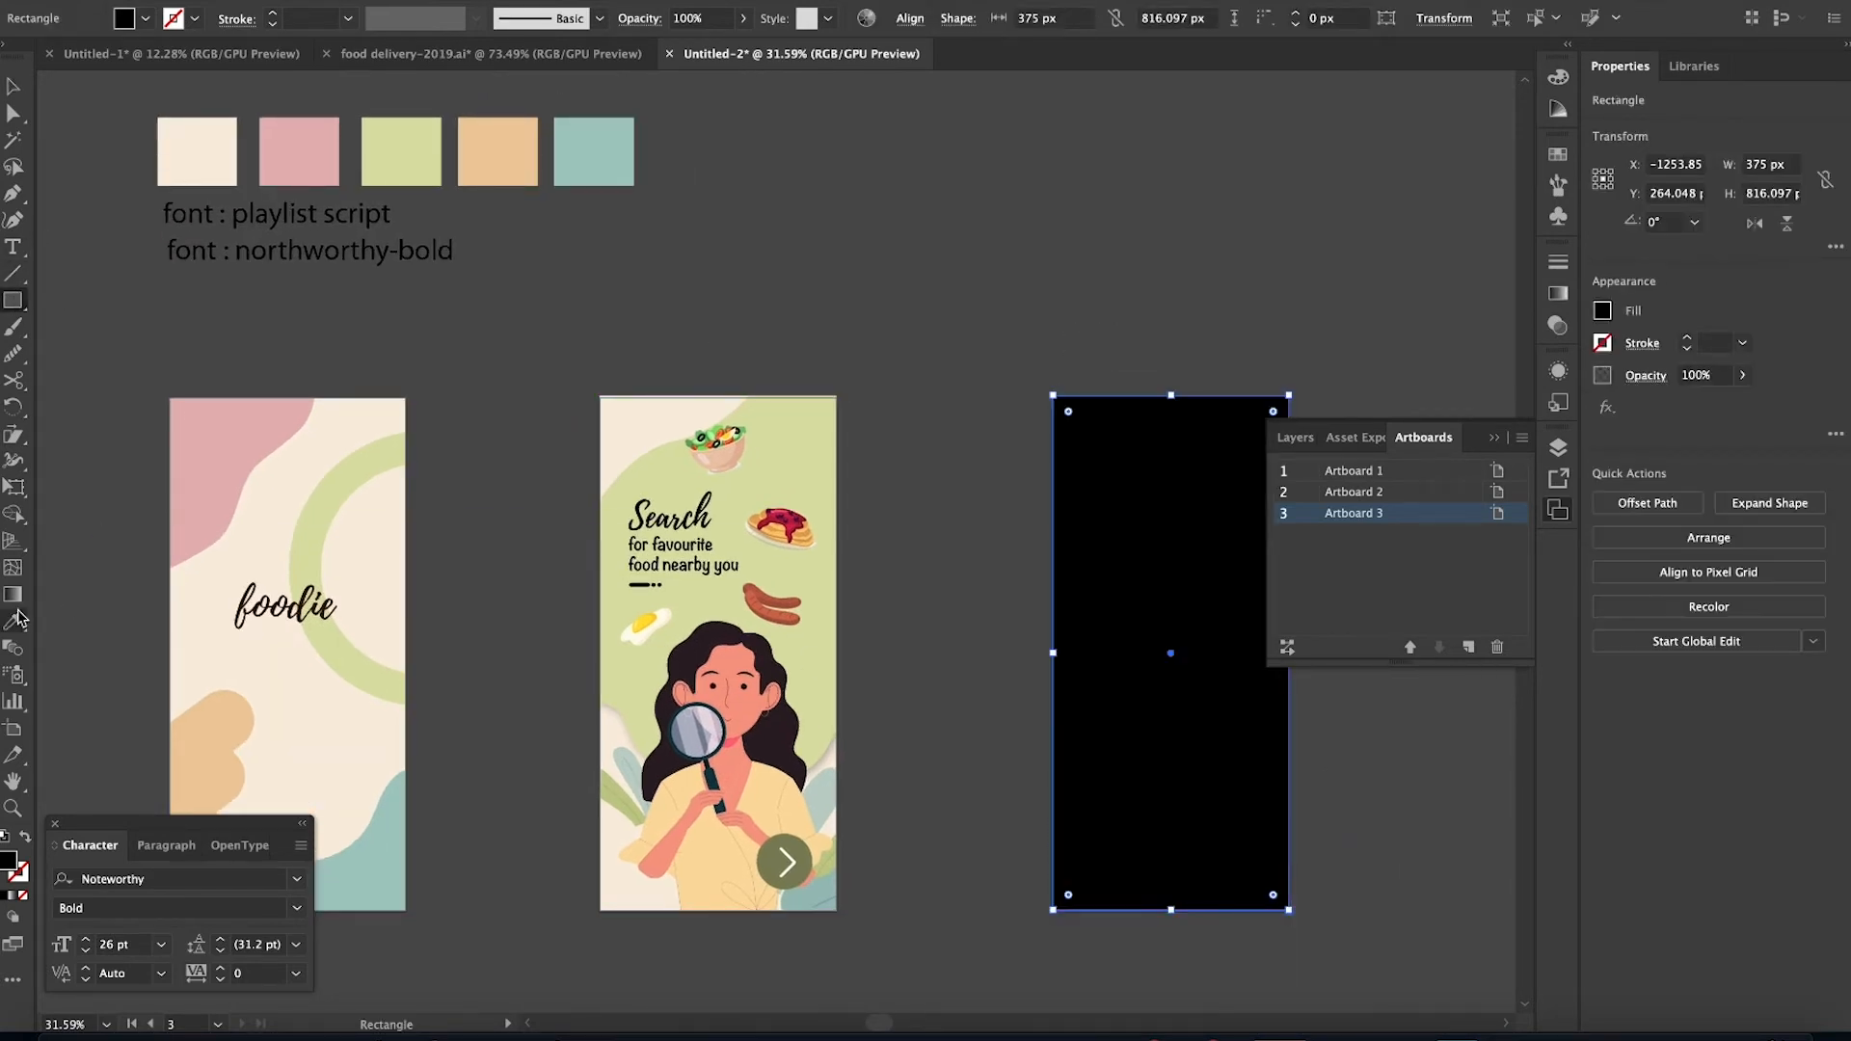
{"action": "key", "text": "i"}
{"action": "left_click", "coordinate": [205, 154]}
{"action": "key", "text": "v"}
{"action": "left_click", "coordinate": [845, 242]}
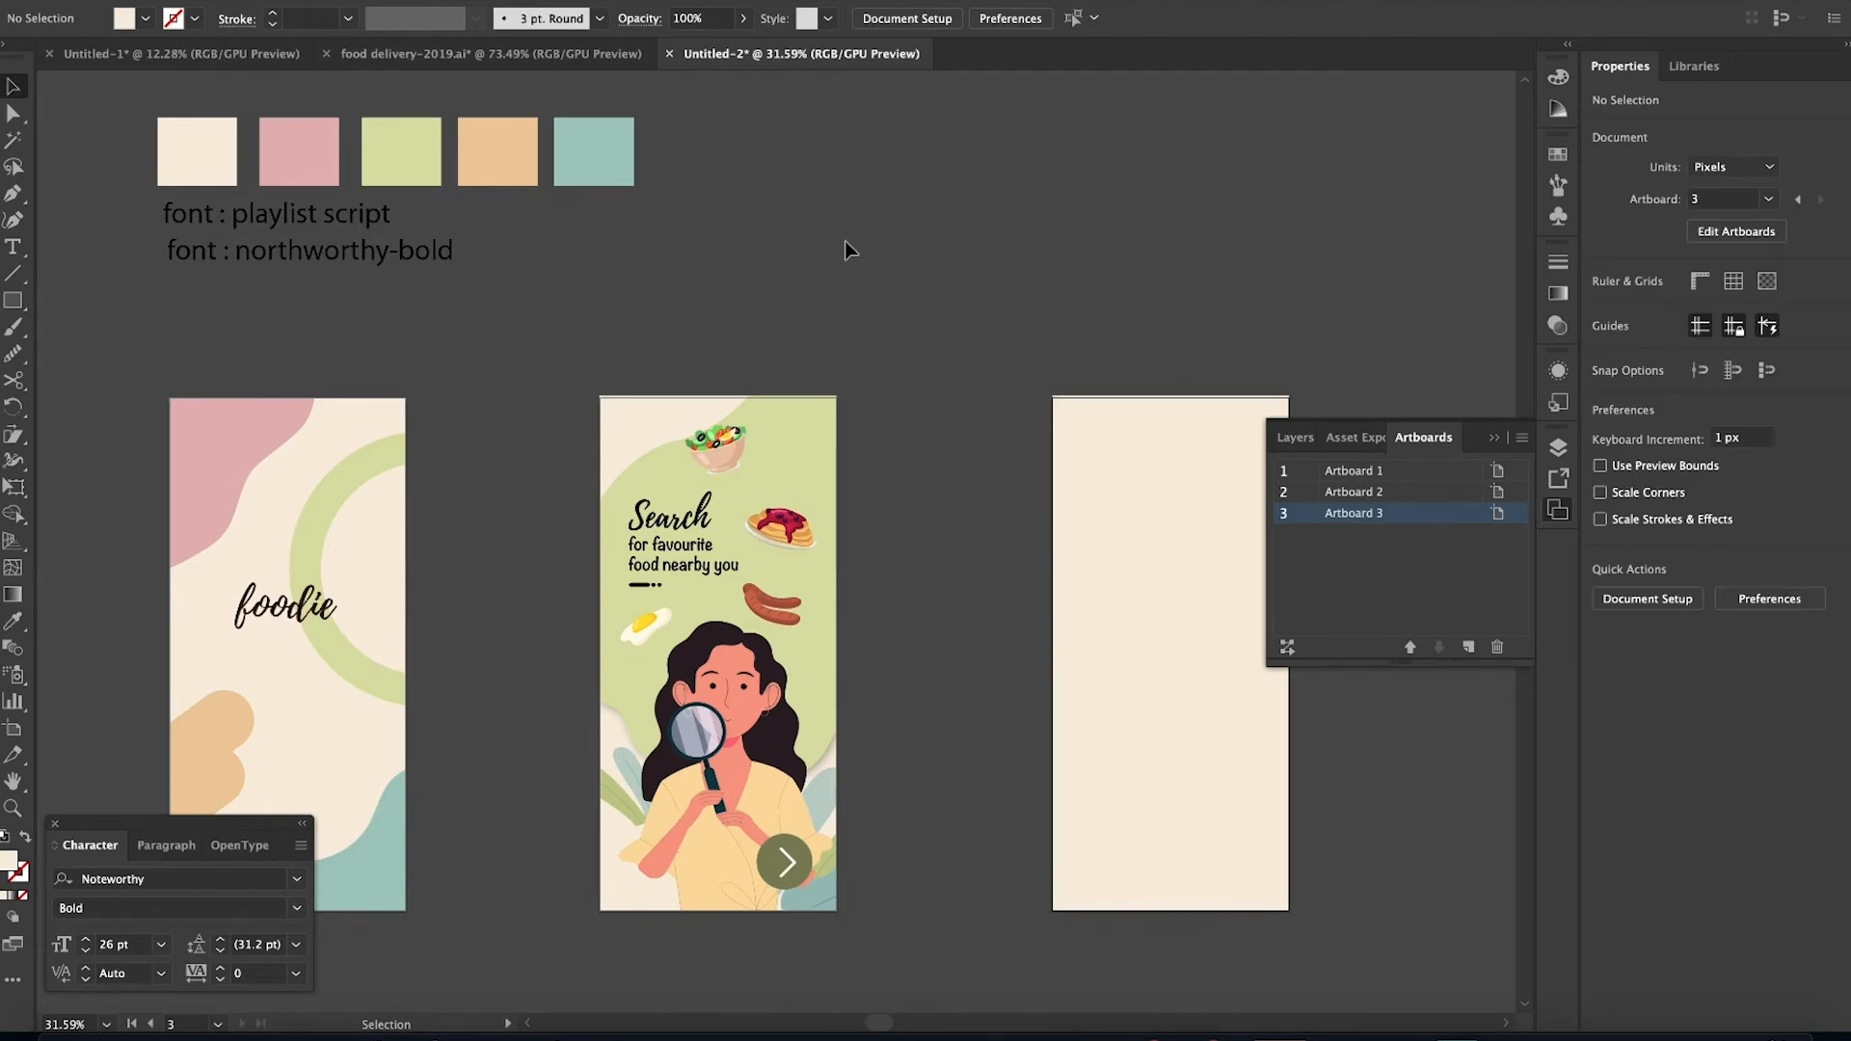
Copy the green illustration of hands holding a phone and paste it over the third artboard
{"action": "scroll", "coordinate": [845, 249], "scroll_direction": "down", "scroll_amount": 3}
{"action": "scroll", "coordinate": [843, 243], "scroll_direction": "left", "scroll_amount": 5}
{"action": "left_click", "coordinate": [423, 559]}
{"action": "key", "text": "super+c"}
{"action": "scroll", "coordinate": [922, 616], "scroll_direction": "right", "scroll_amount": 5}
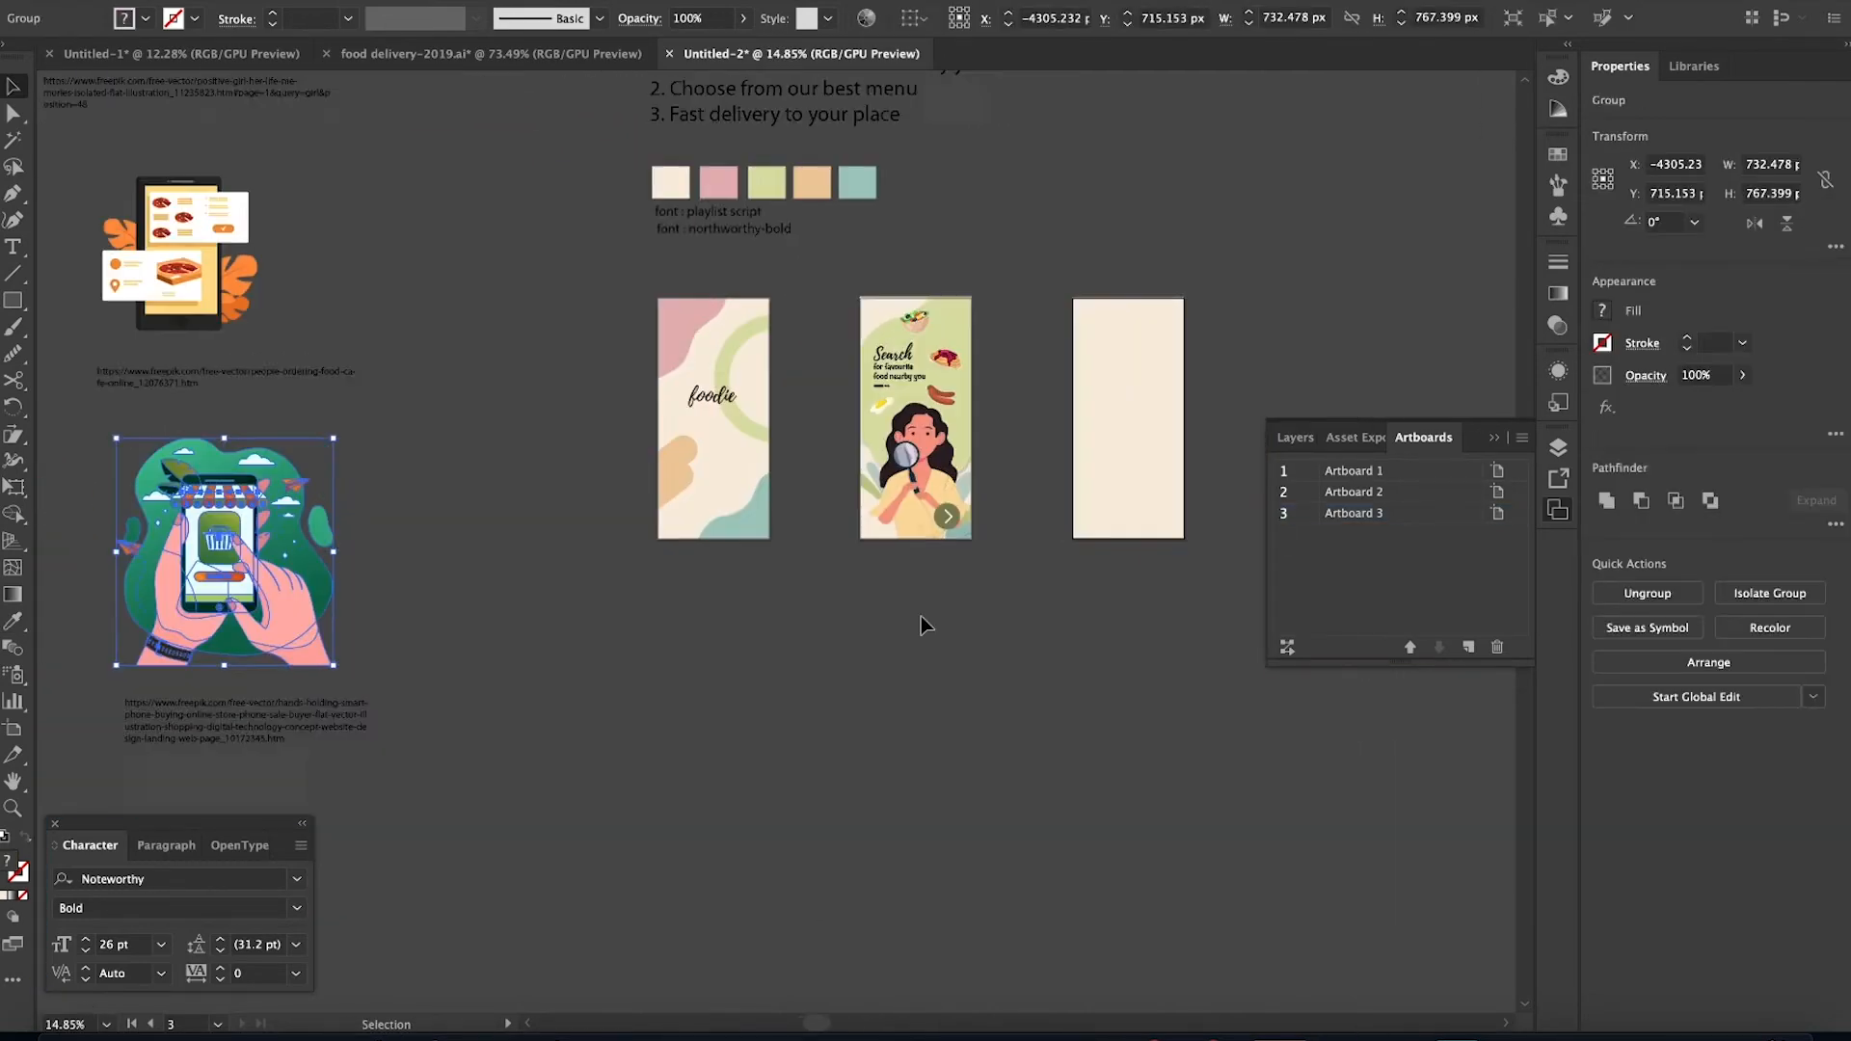
{"action": "scroll", "coordinate": [921, 615], "scroll_direction": "up", "scroll_amount": 3}
{"action": "scroll", "coordinate": [922, 615], "scroll_direction": "up", "scroll_amount": 2}
{"action": "key", "text": "super+v"}
{"action": "left_click_drag", "start_coordinate": [861, 606], "coordinate": [976, 468]}
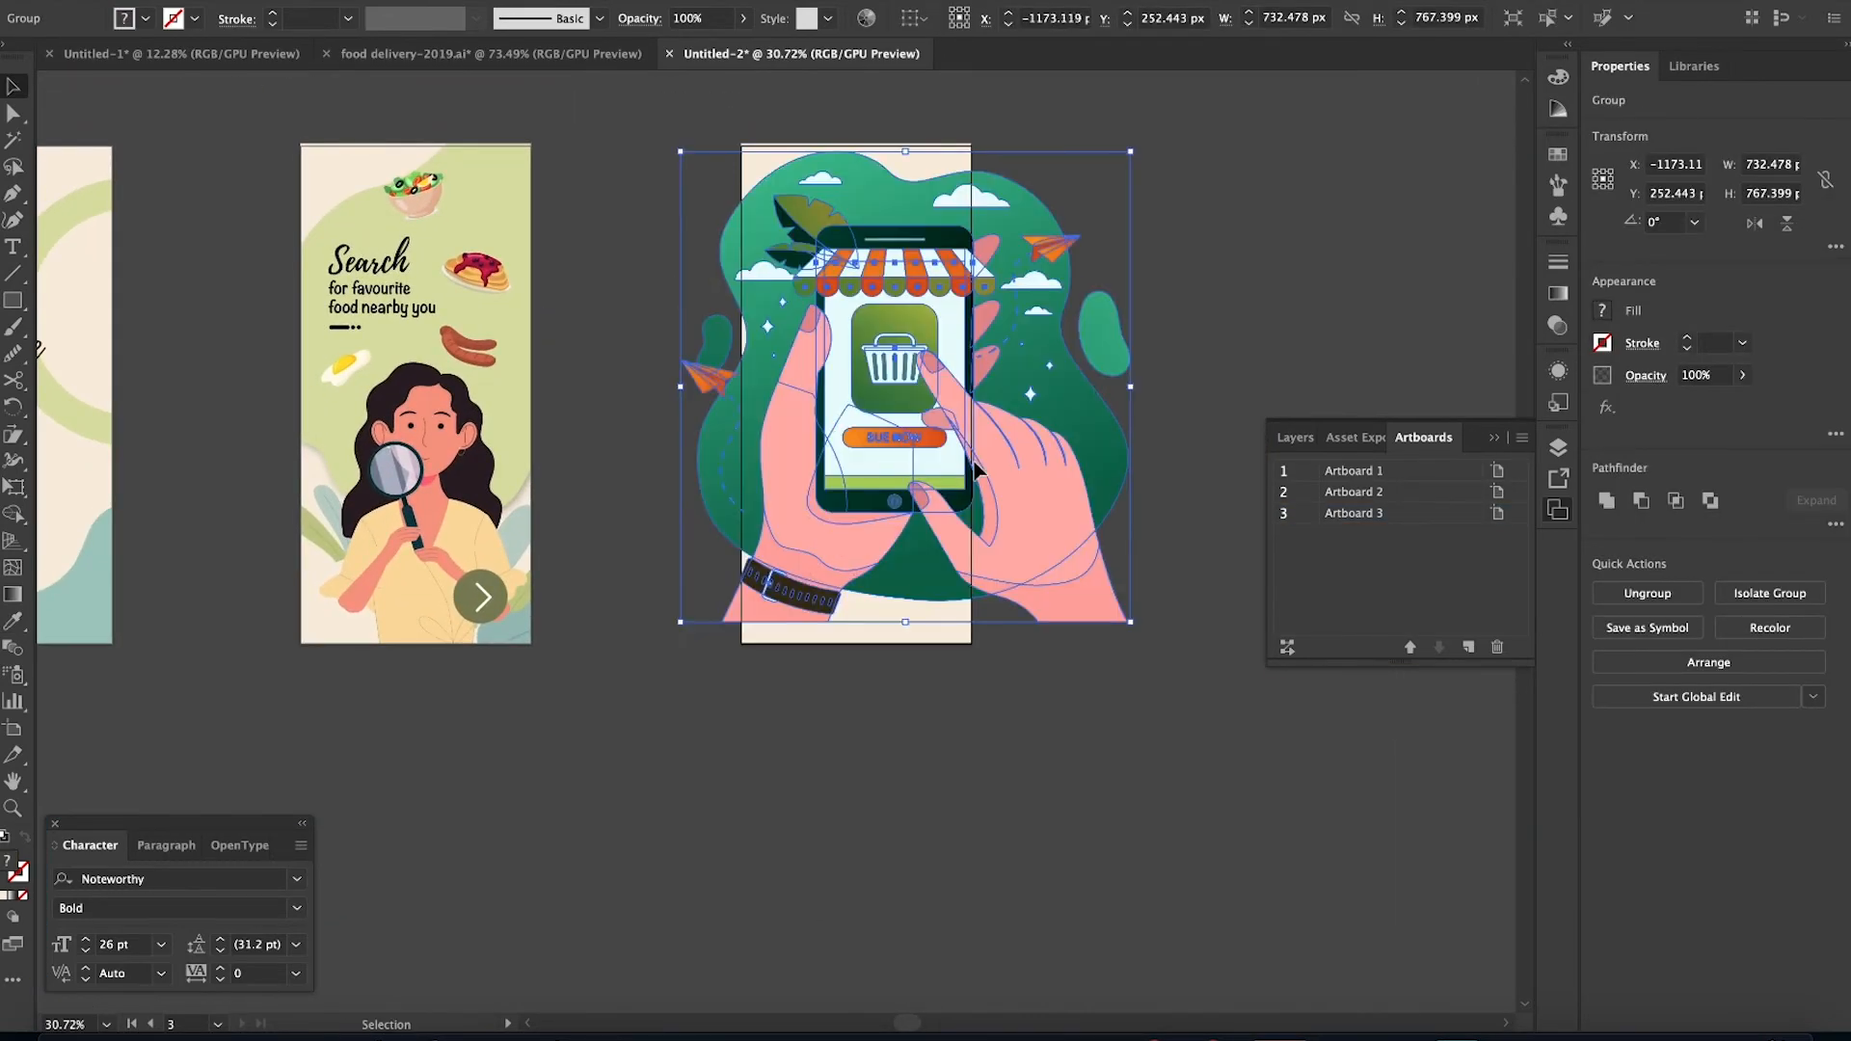
Scale the phone illustration down to about 482 × 504 px and move it beside the third artboard
{"action": "left_click_drag", "start_coordinate": [1137, 151], "coordinate": [999, 288]}
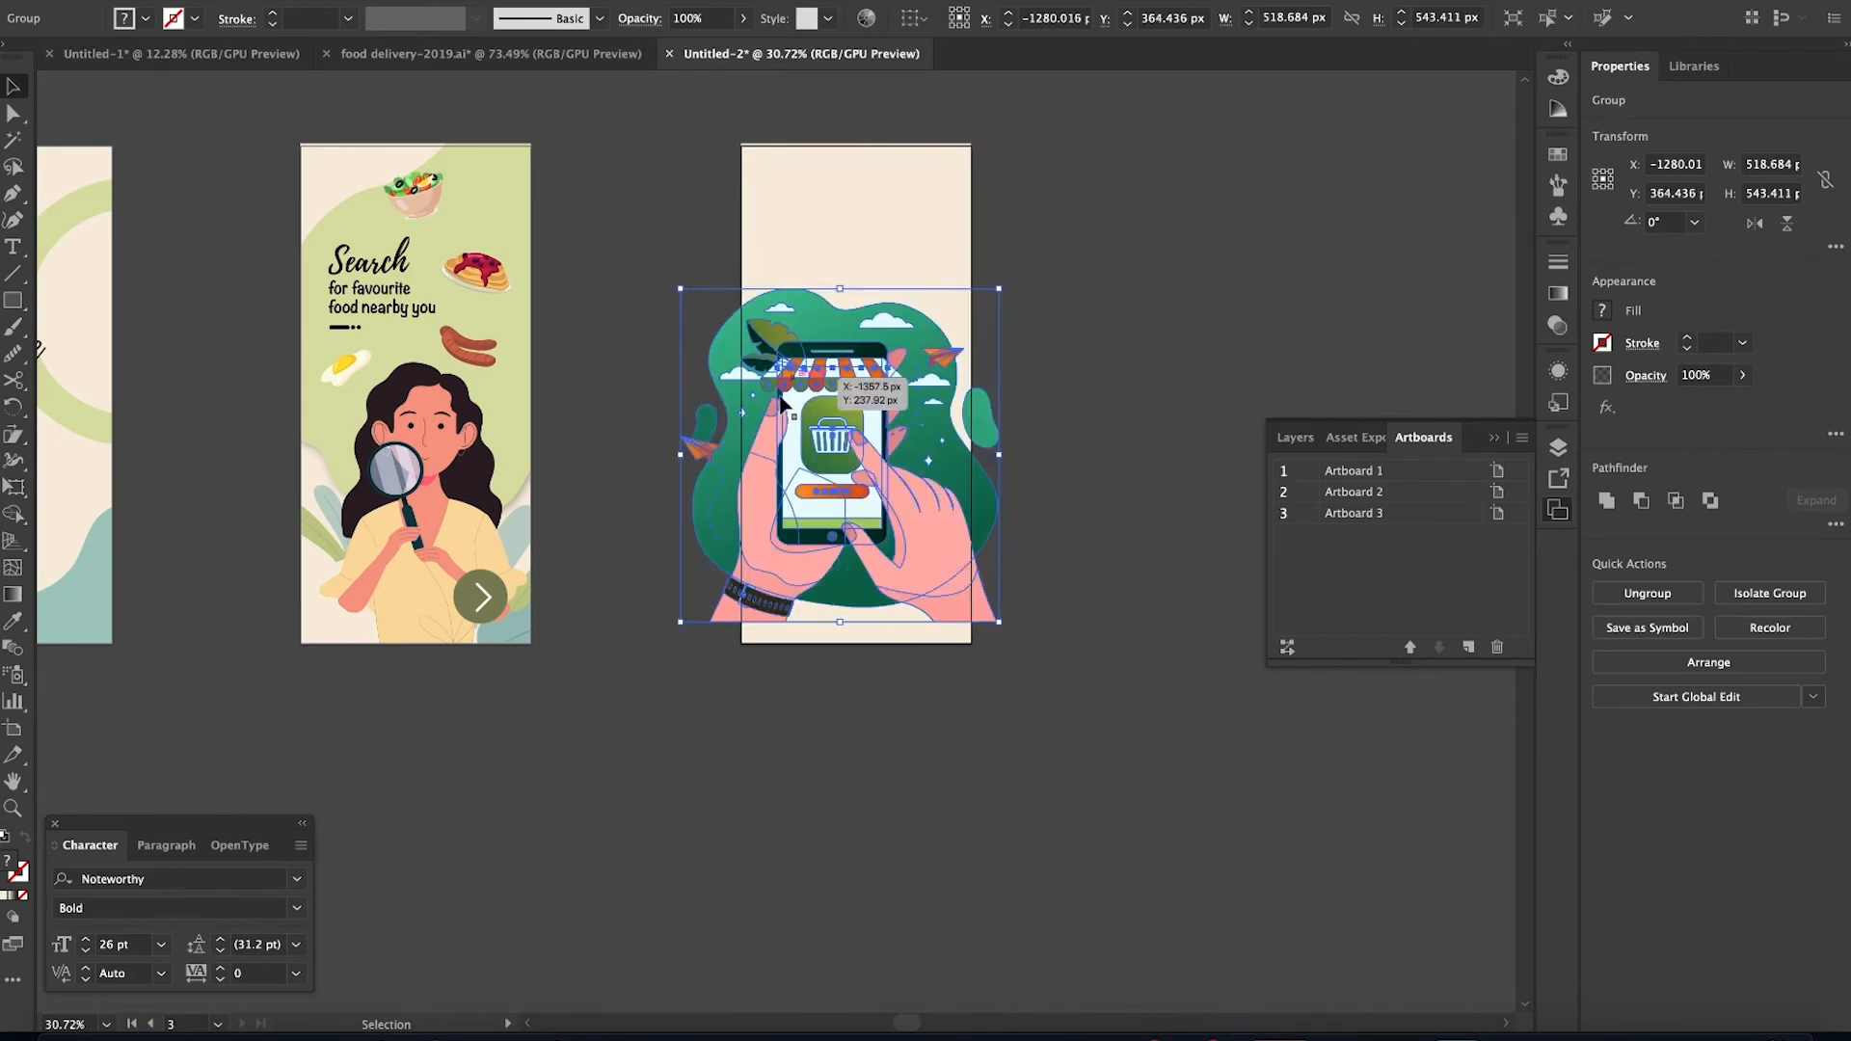
{"action": "left_click_drag", "start_coordinate": [739, 434], "coordinate": [656, 444]}
{"action": "left_click_drag", "start_coordinate": [827, 308], "coordinate": [805, 331]}
{"action": "left_click_drag", "start_coordinate": [639, 513], "coordinate": [1216, 374]}
{"action": "scroll", "coordinate": [1217, 374], "scroll_direction": "right", "scroll_amount": 3}
Ungroup the phone illustration
{"action": "right_click", "coordinate": [1140, 333]}
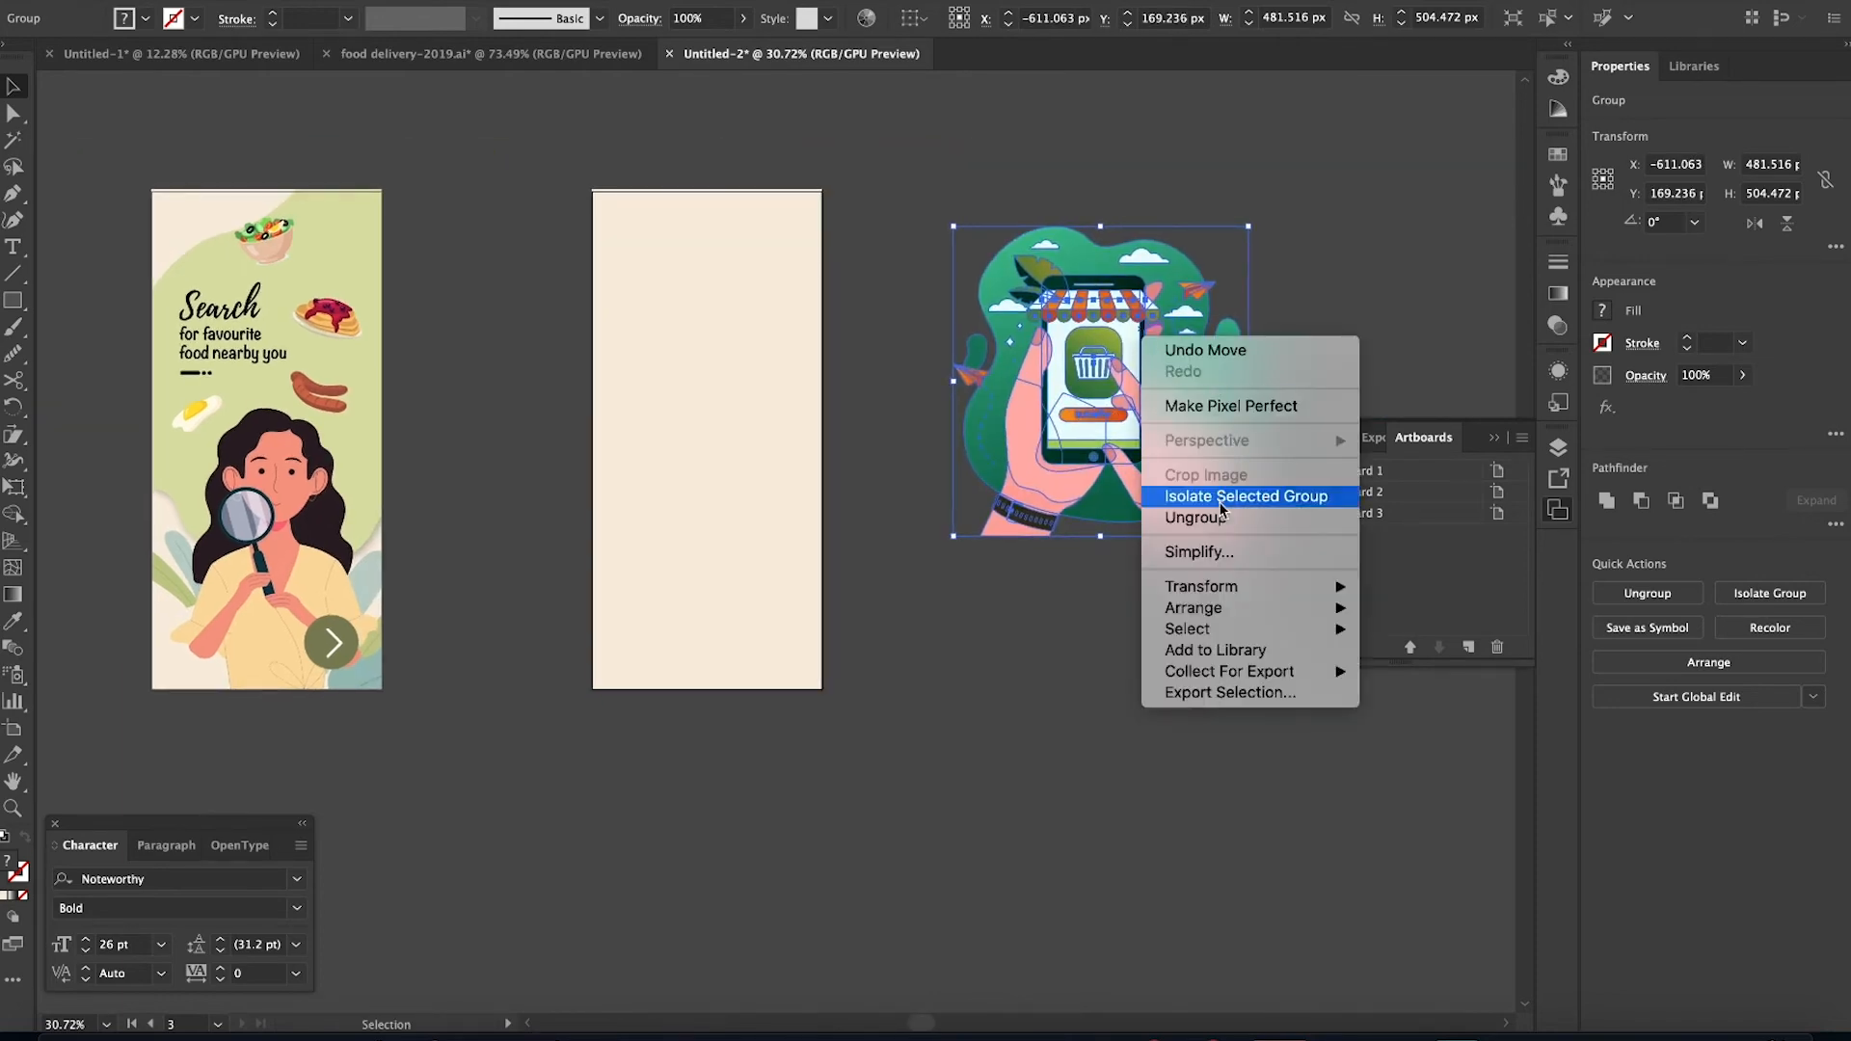
{"action": "left_click", "coordinate": [1212, 518]}
{"action": "left_click", "coordinate": [1066, 652]}
Delete the basket icon, the BUE NOW button and the striped awning from the illustrated phone
{"action": "scroll", "coordinate": [1067, 652], "scroll_direction": "up", "scroll_amount": 4}
{"action": "scroll", "coordinate": [1067, 650], "scroll_direction": "up", "scroll_amount": 5}
{"action": "left_click", "coordinate": [785, 483]}
{"action": "key", "text": "Delete"}
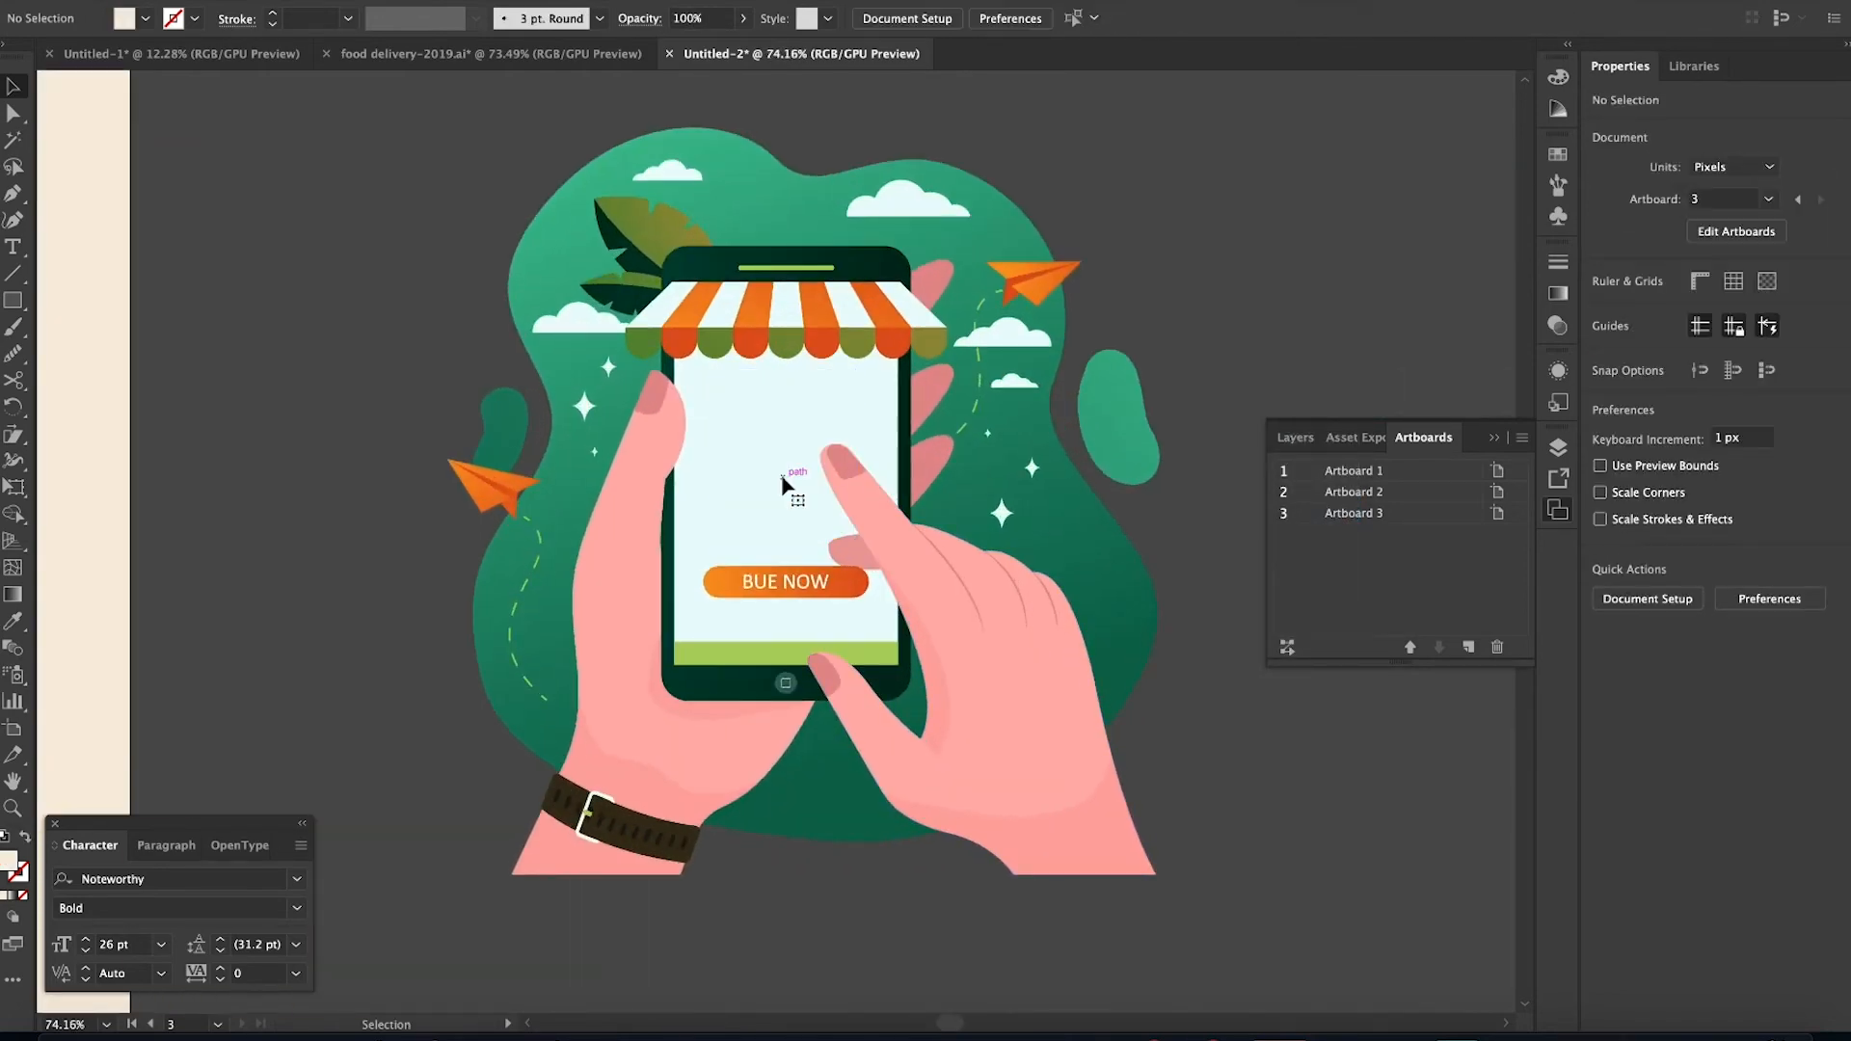
{"action": "left_click", "coordinate": [841, 575]}
{"action": "key", "text": "Delete"}
{"action": "left_click", "coordinate": [863, 314]}
{"action": "key", "text": "Delete"}
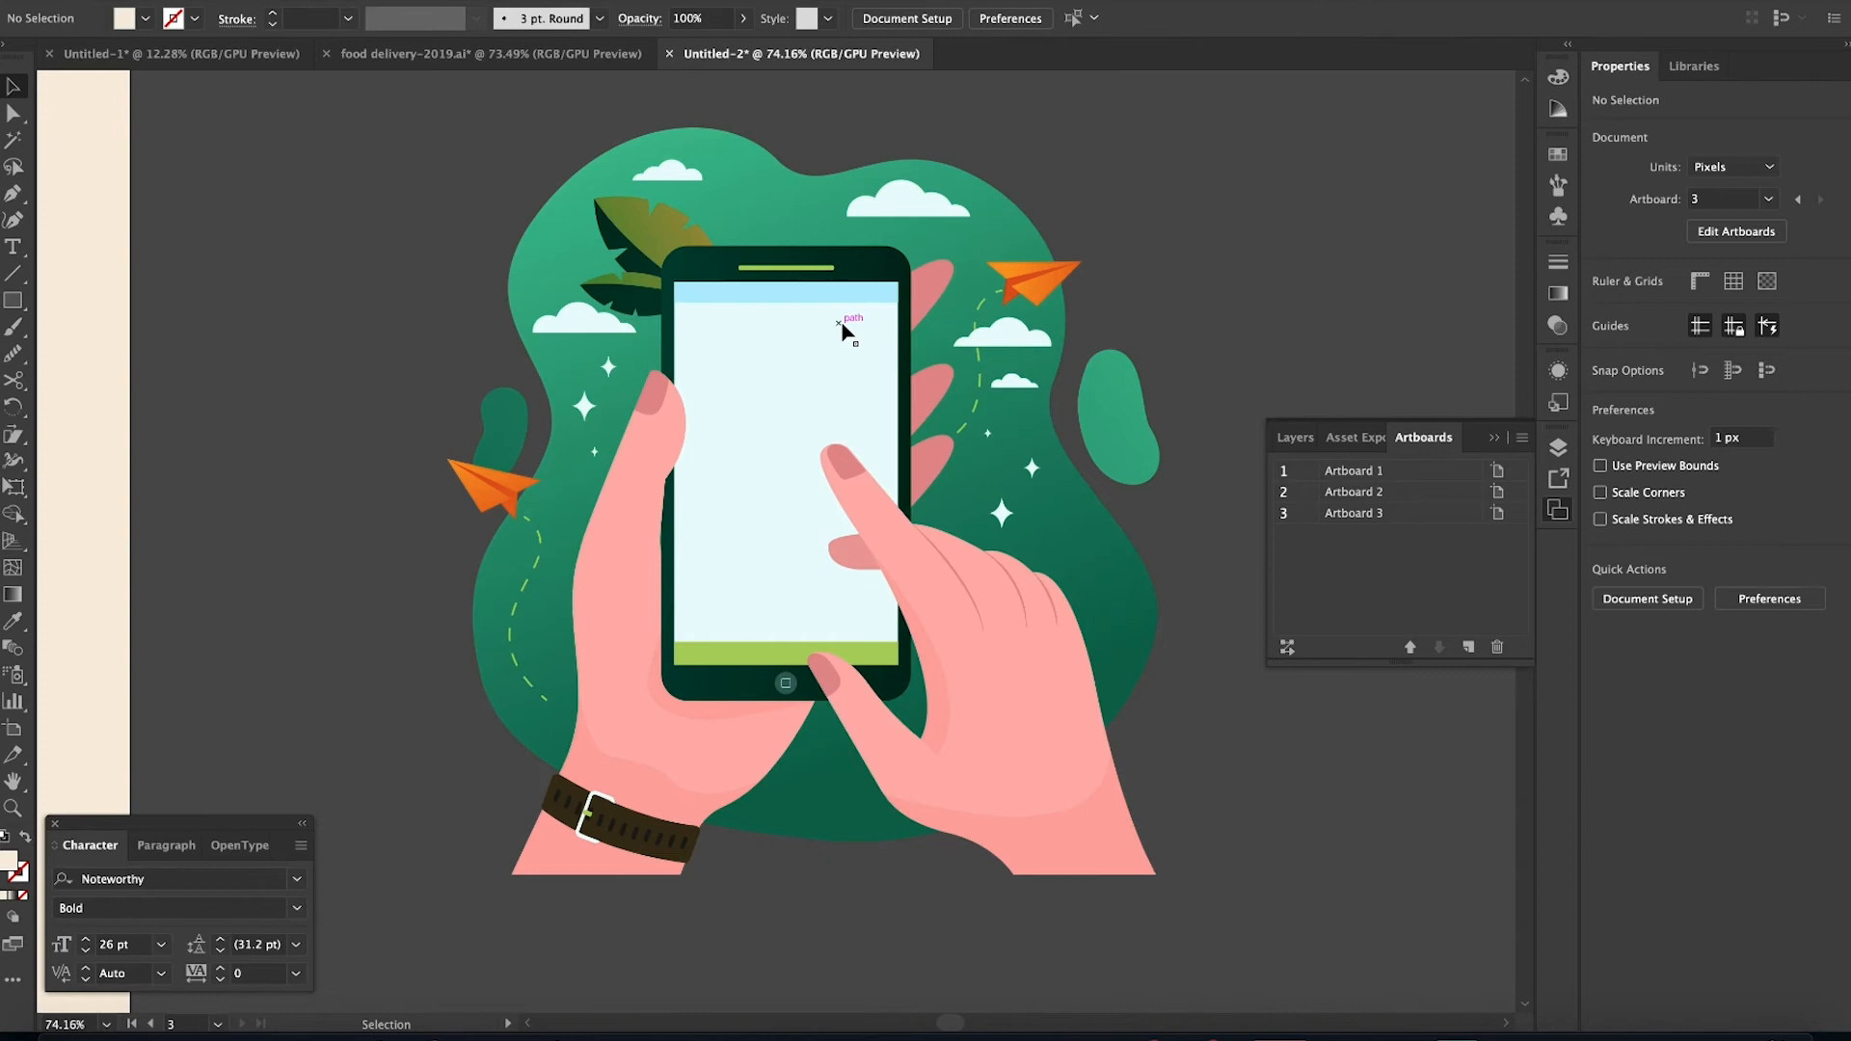
{"action": "left_click", "coordinate": [629, 247]}
{"action": "left_click", "coordinate": [490, 494], "text": "shift"}
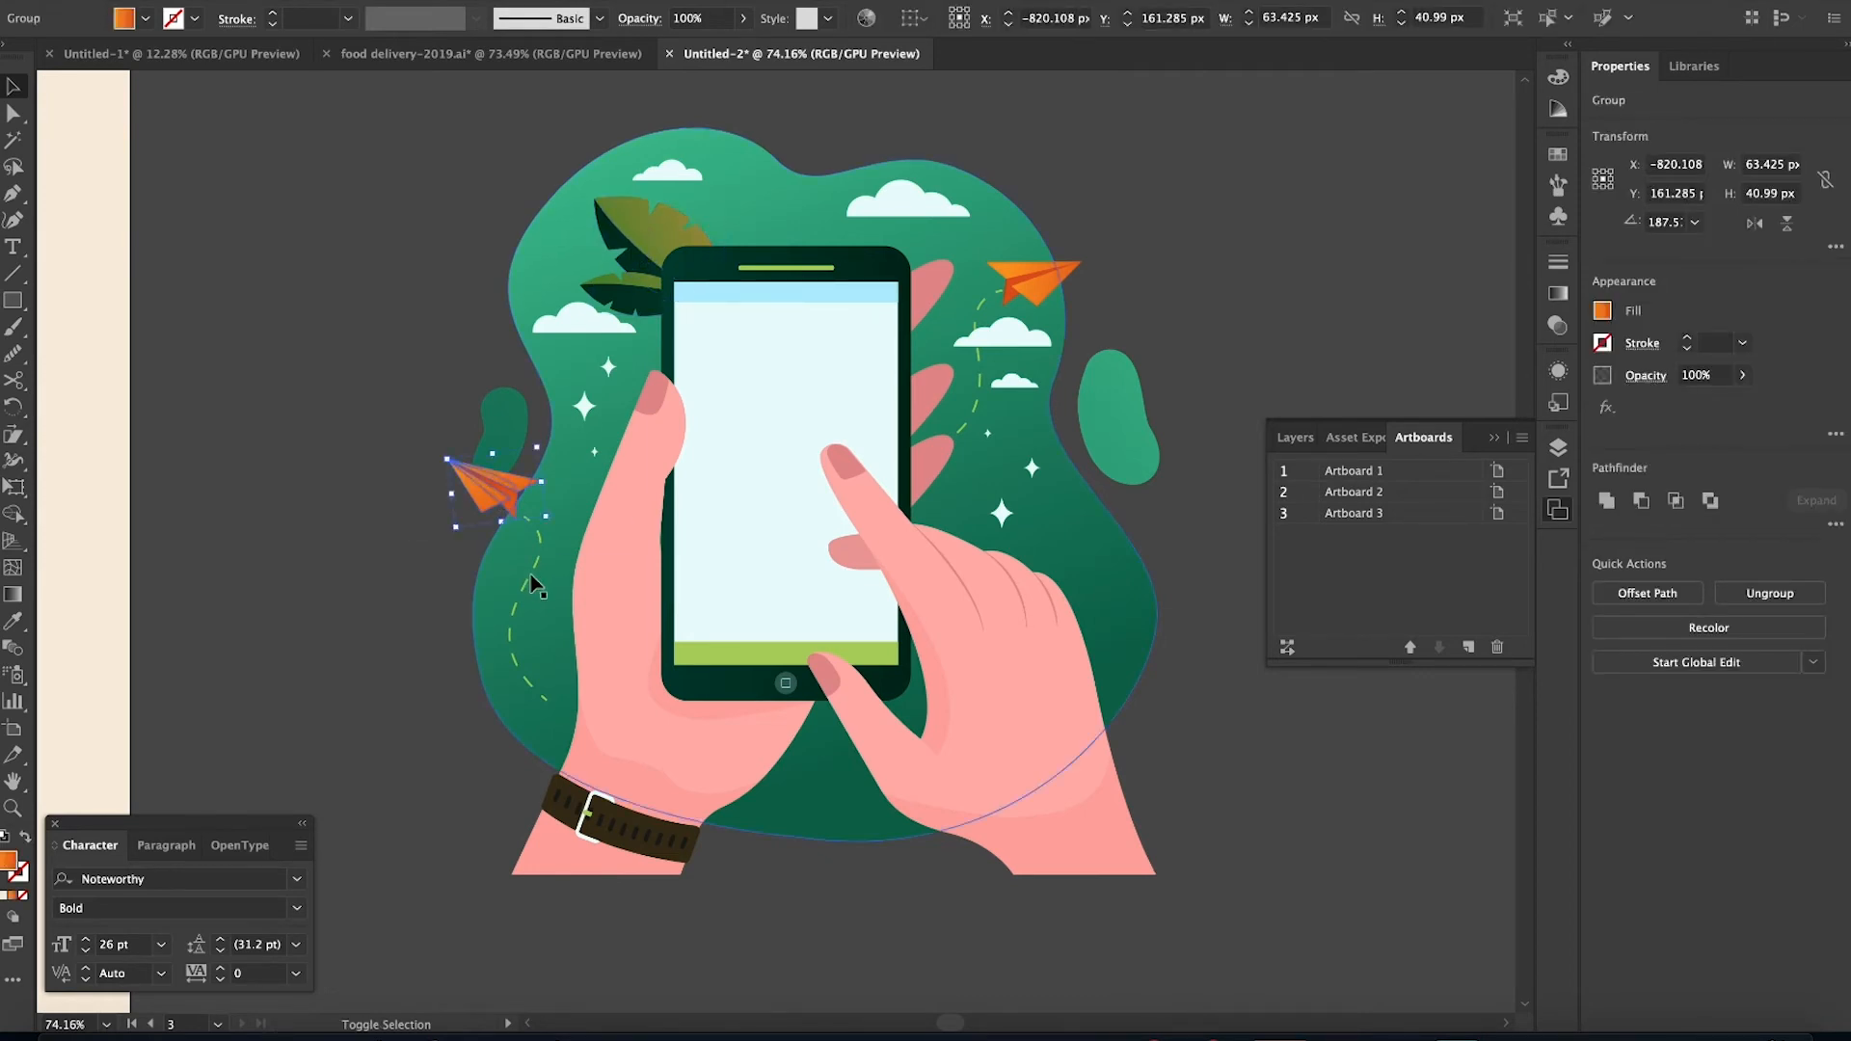
{"action": "left_click", "coordinate": [555, 598], "text": "shift"}
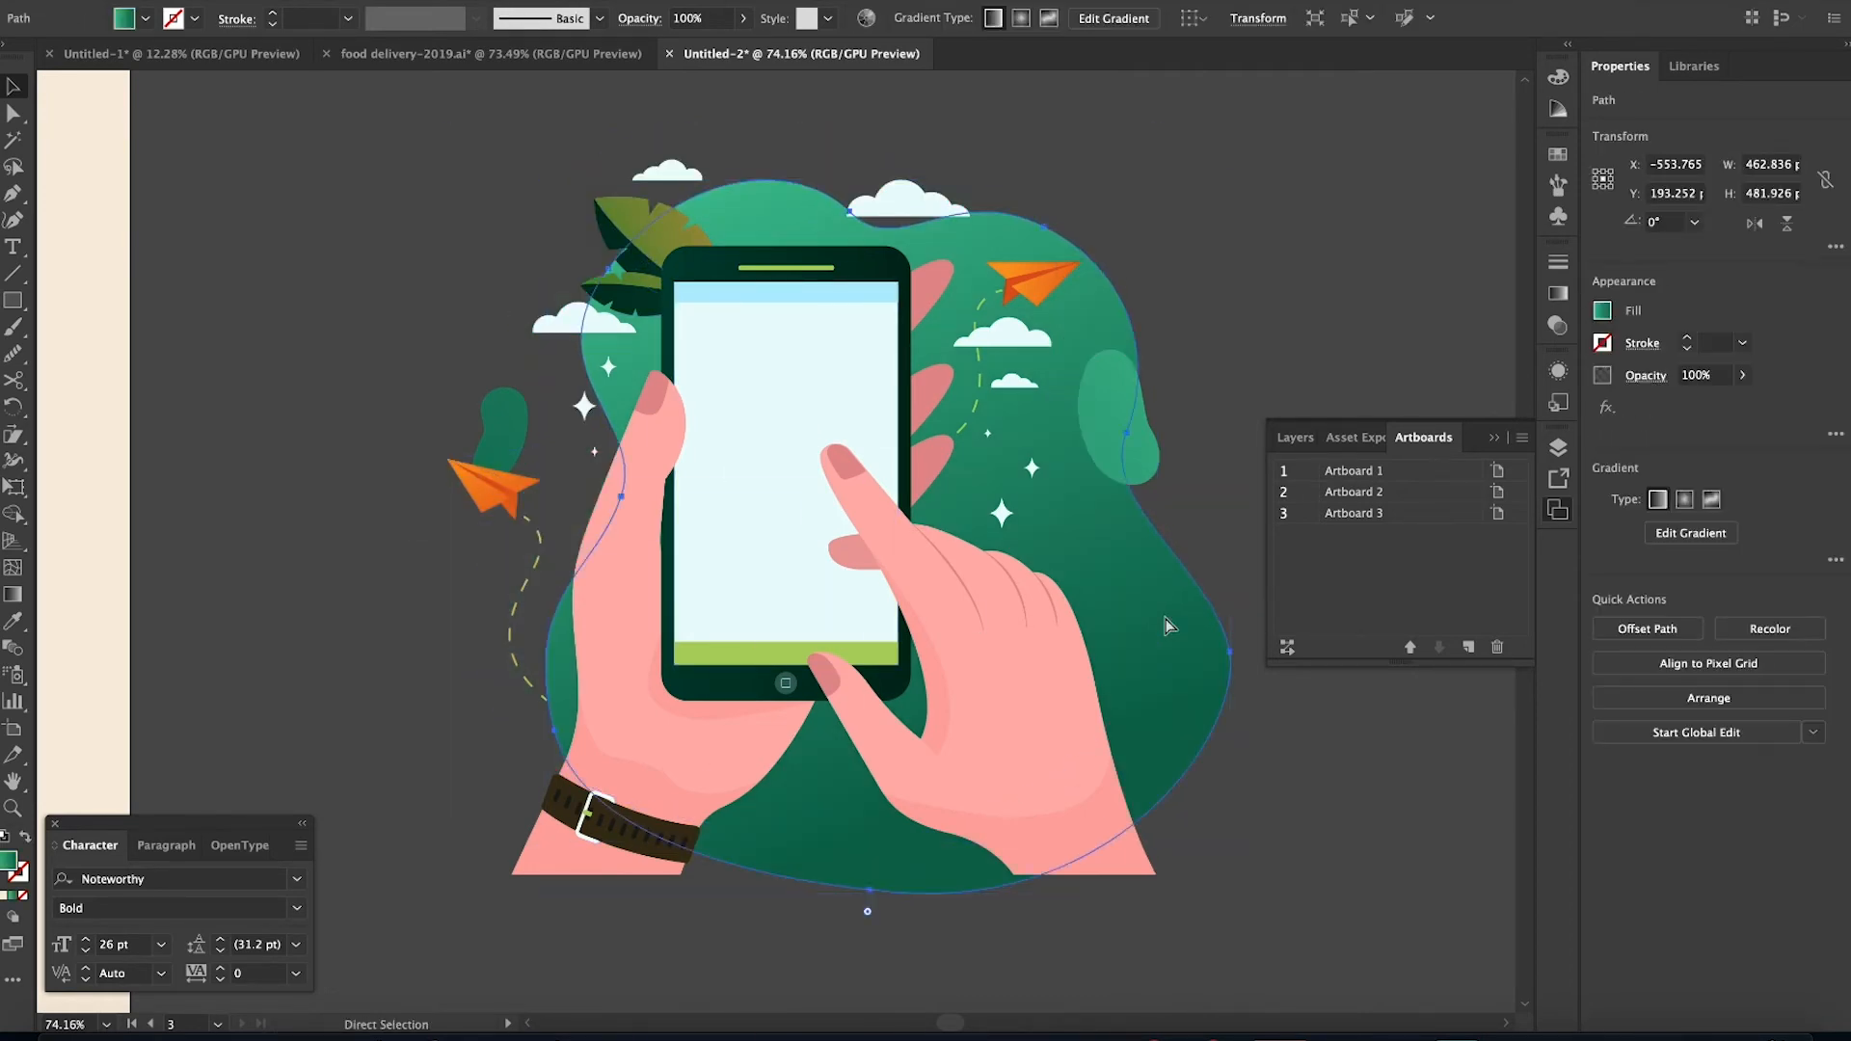
Move both orange paper planes with their dashed trails out of the phone illustration onto the empty canvas
{"action": "left_click", "coordinate": [536, 545]}
{"action": "left_click", "coordinate": [536, 540], "text": "shift"}
{"action": "left_click_drag", "start_coordinate": [536, 540], "coordinate": [1434, 222]}
{"action": "left_click", "coordinate": [1032, 332]}
{"action": "left_click", "coordinate": [983, 434]}
{"action": "left_click", "coordinate": [1235, 250]}
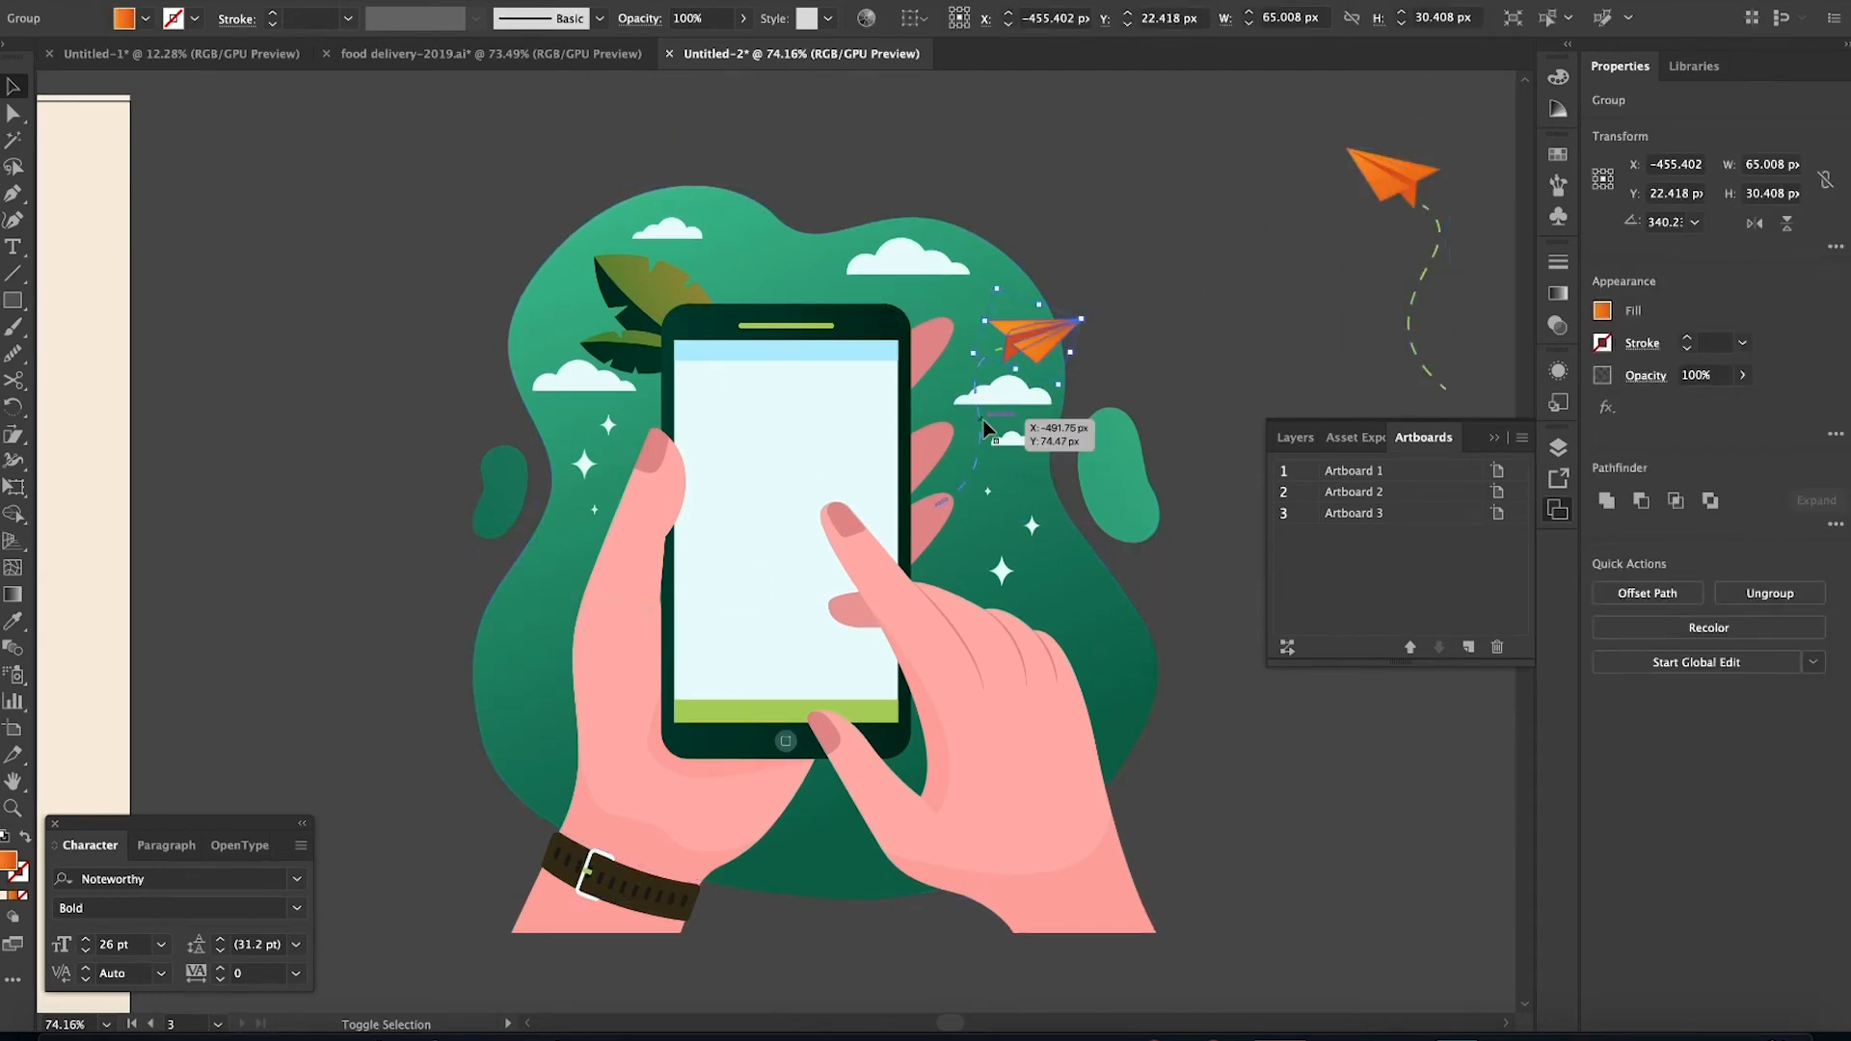
{"action": "left_click_drag", "start_coordinate": [989, 427], "coordinate": [1301, 149]}
Move the phone illustration without the paper planes onto the lower part of the third artboard
{"action": "scroll", "coordinate": [896, 444], "scroll_direction": "down", "scroll_amount": 3}
{"action": "scroll", "coordinate": [878, 457], "scroll_direction": "left", "scroll_amount": 5}
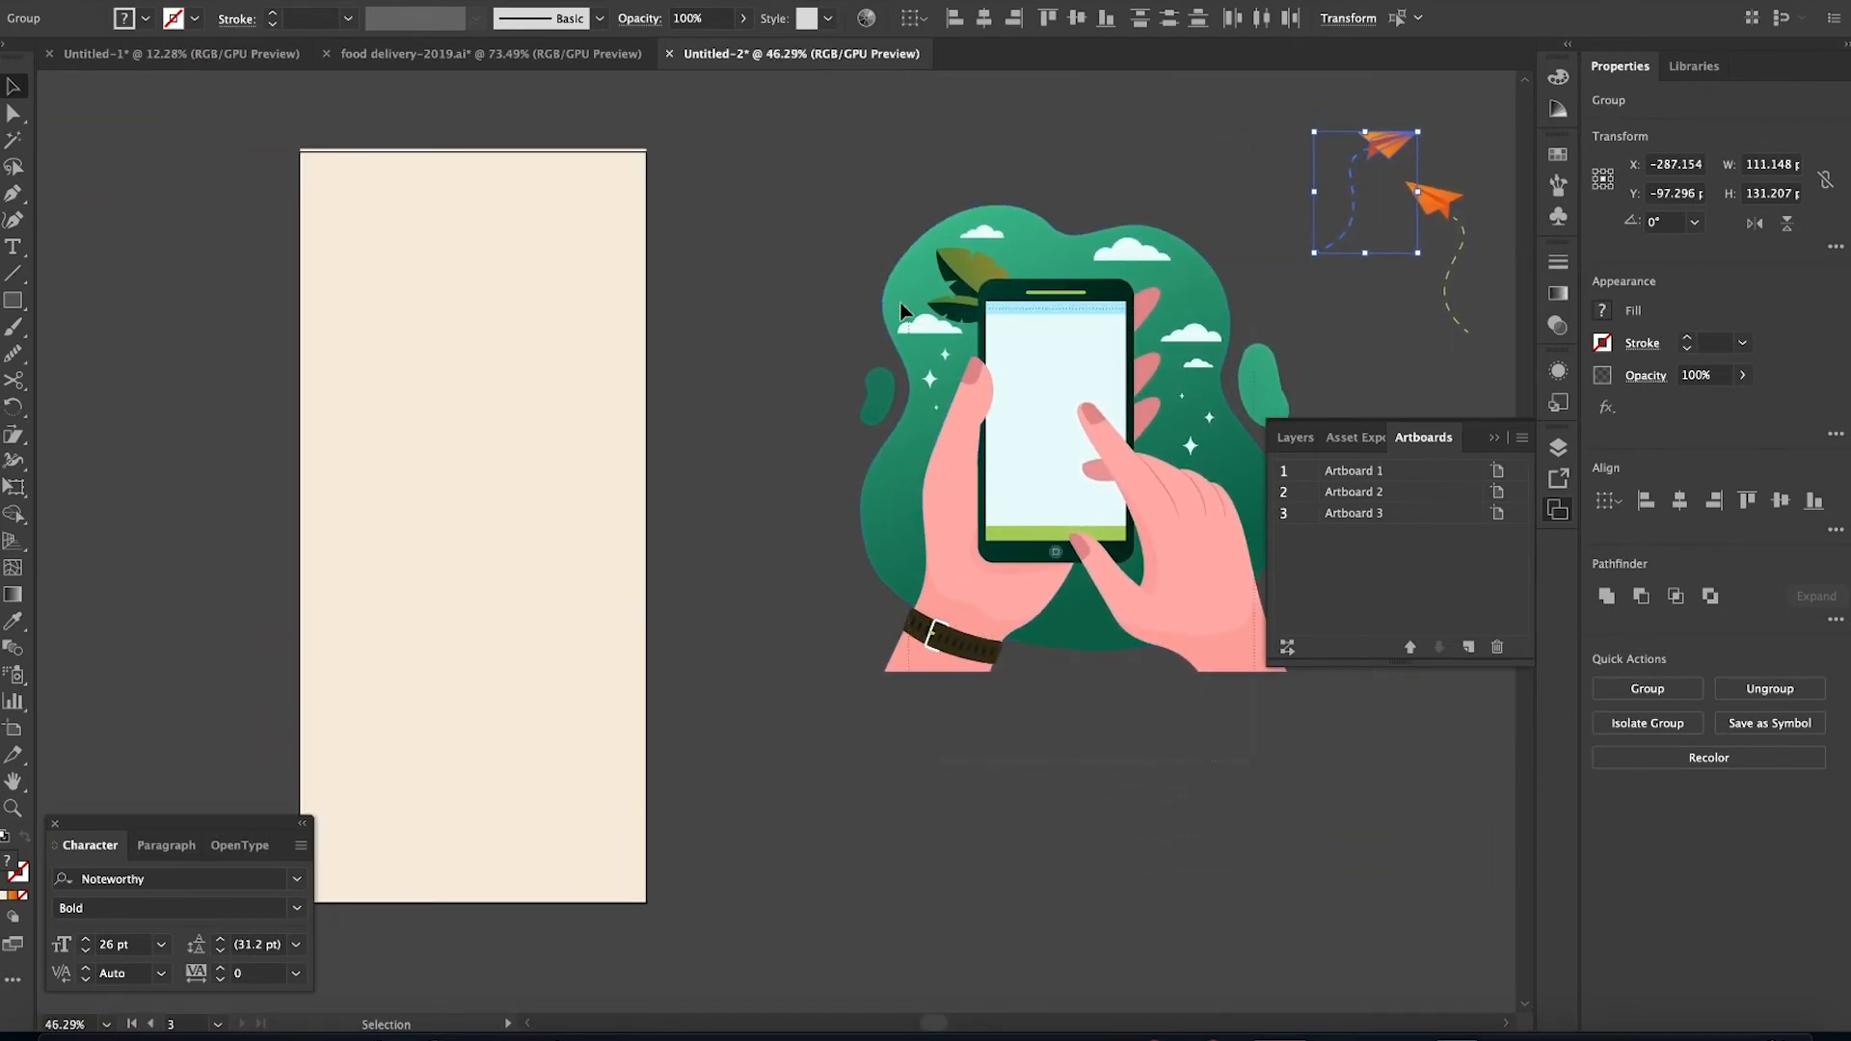
{"action": "left_click_drag", "start_coordinate": [1172, 549], "coordinate": [563, 700]}
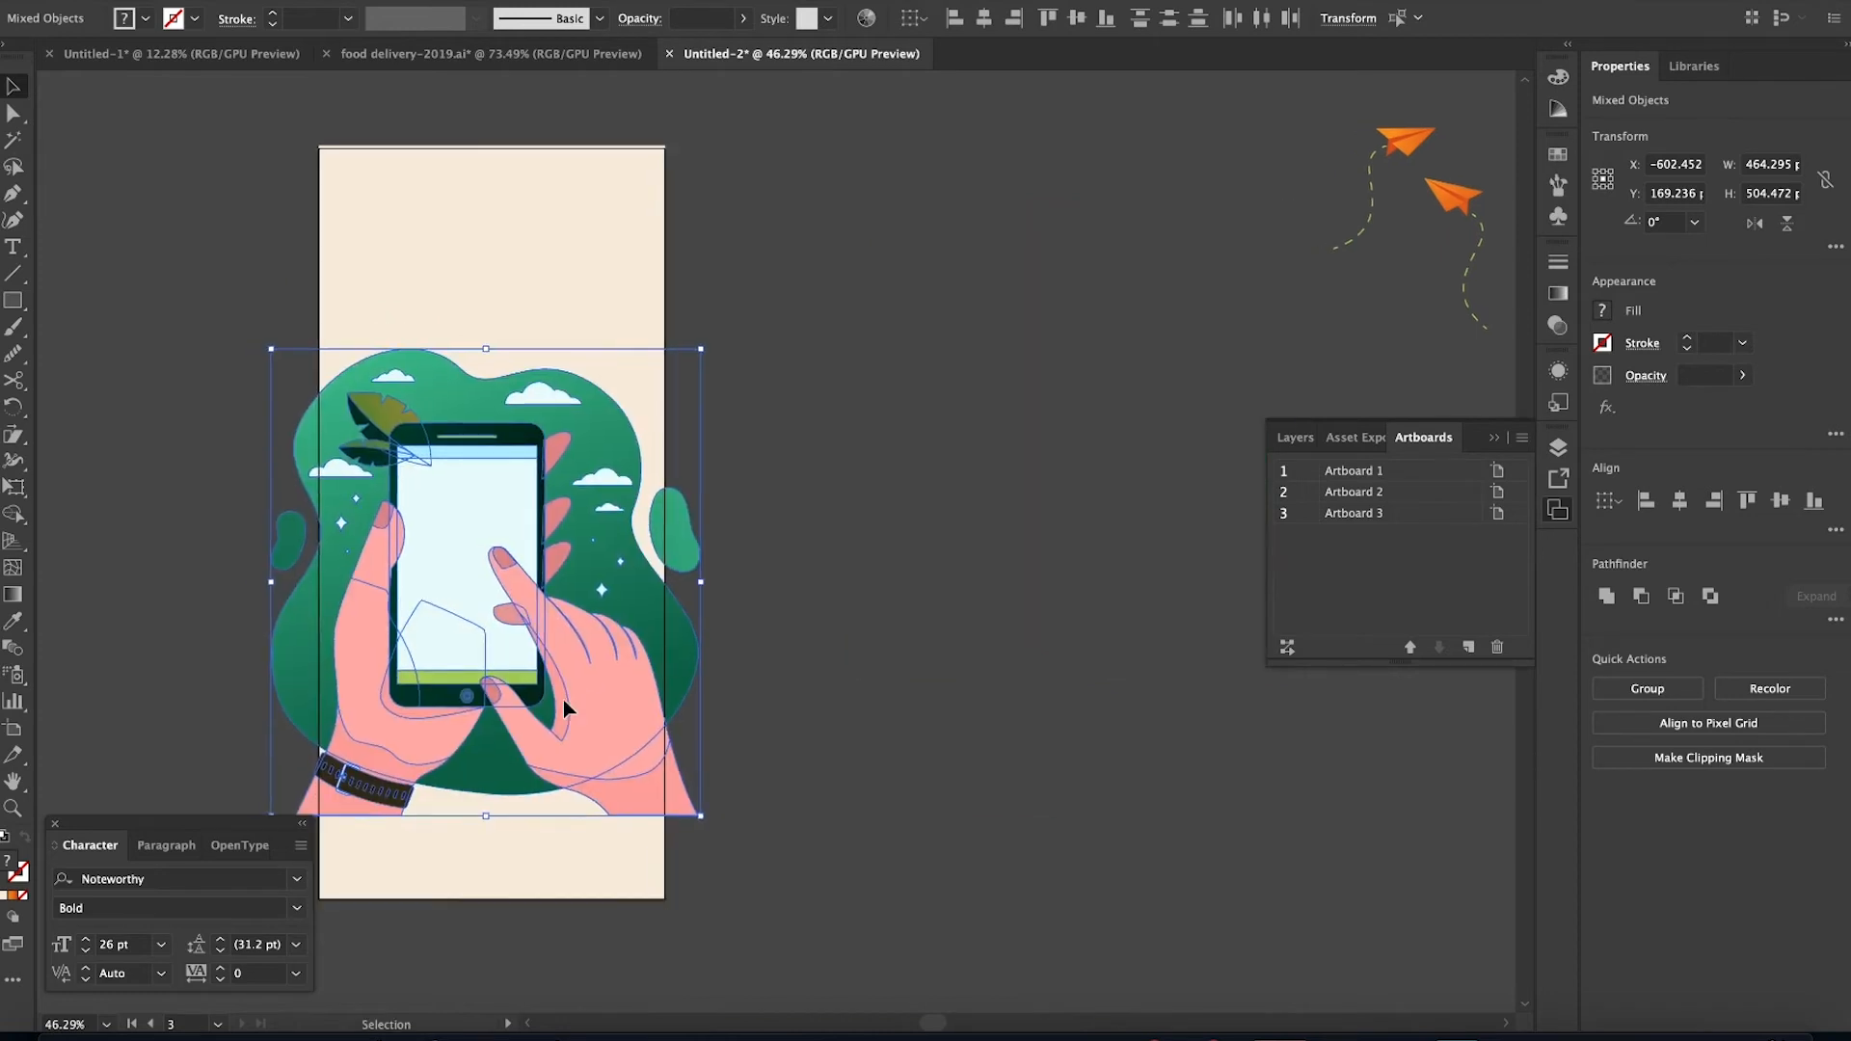
{"action": "scroll", "coordinate": [563, 709], "scroll_direction": "left", "scroll_amount": 5}
{"action": "scroll", "coordinate": [563, 708], "scroll_direction": "down", "scroll_amount": 2}
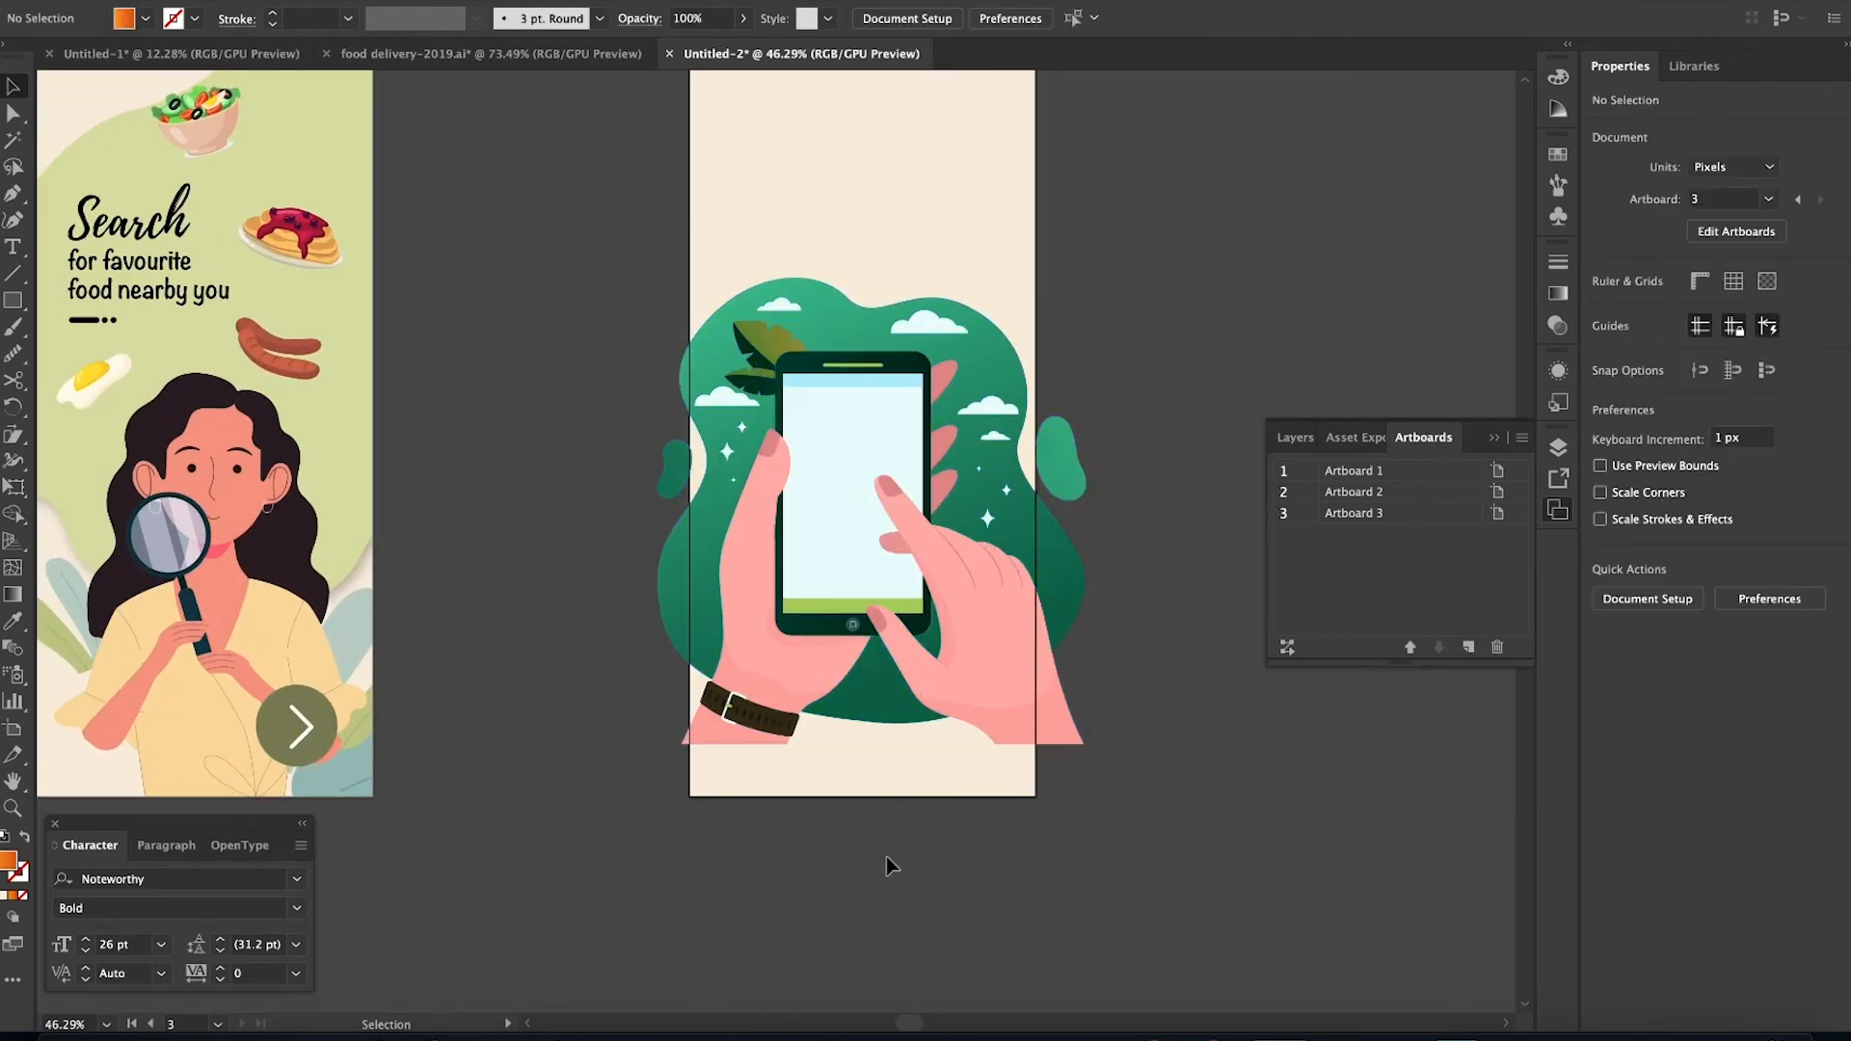
Extend the forearm with the watch down past the artboard's lower edge by moving its end anchor points
{"action": "key", "text": "a"}
{"action": "left_click", "coordinate": [681, 743]}
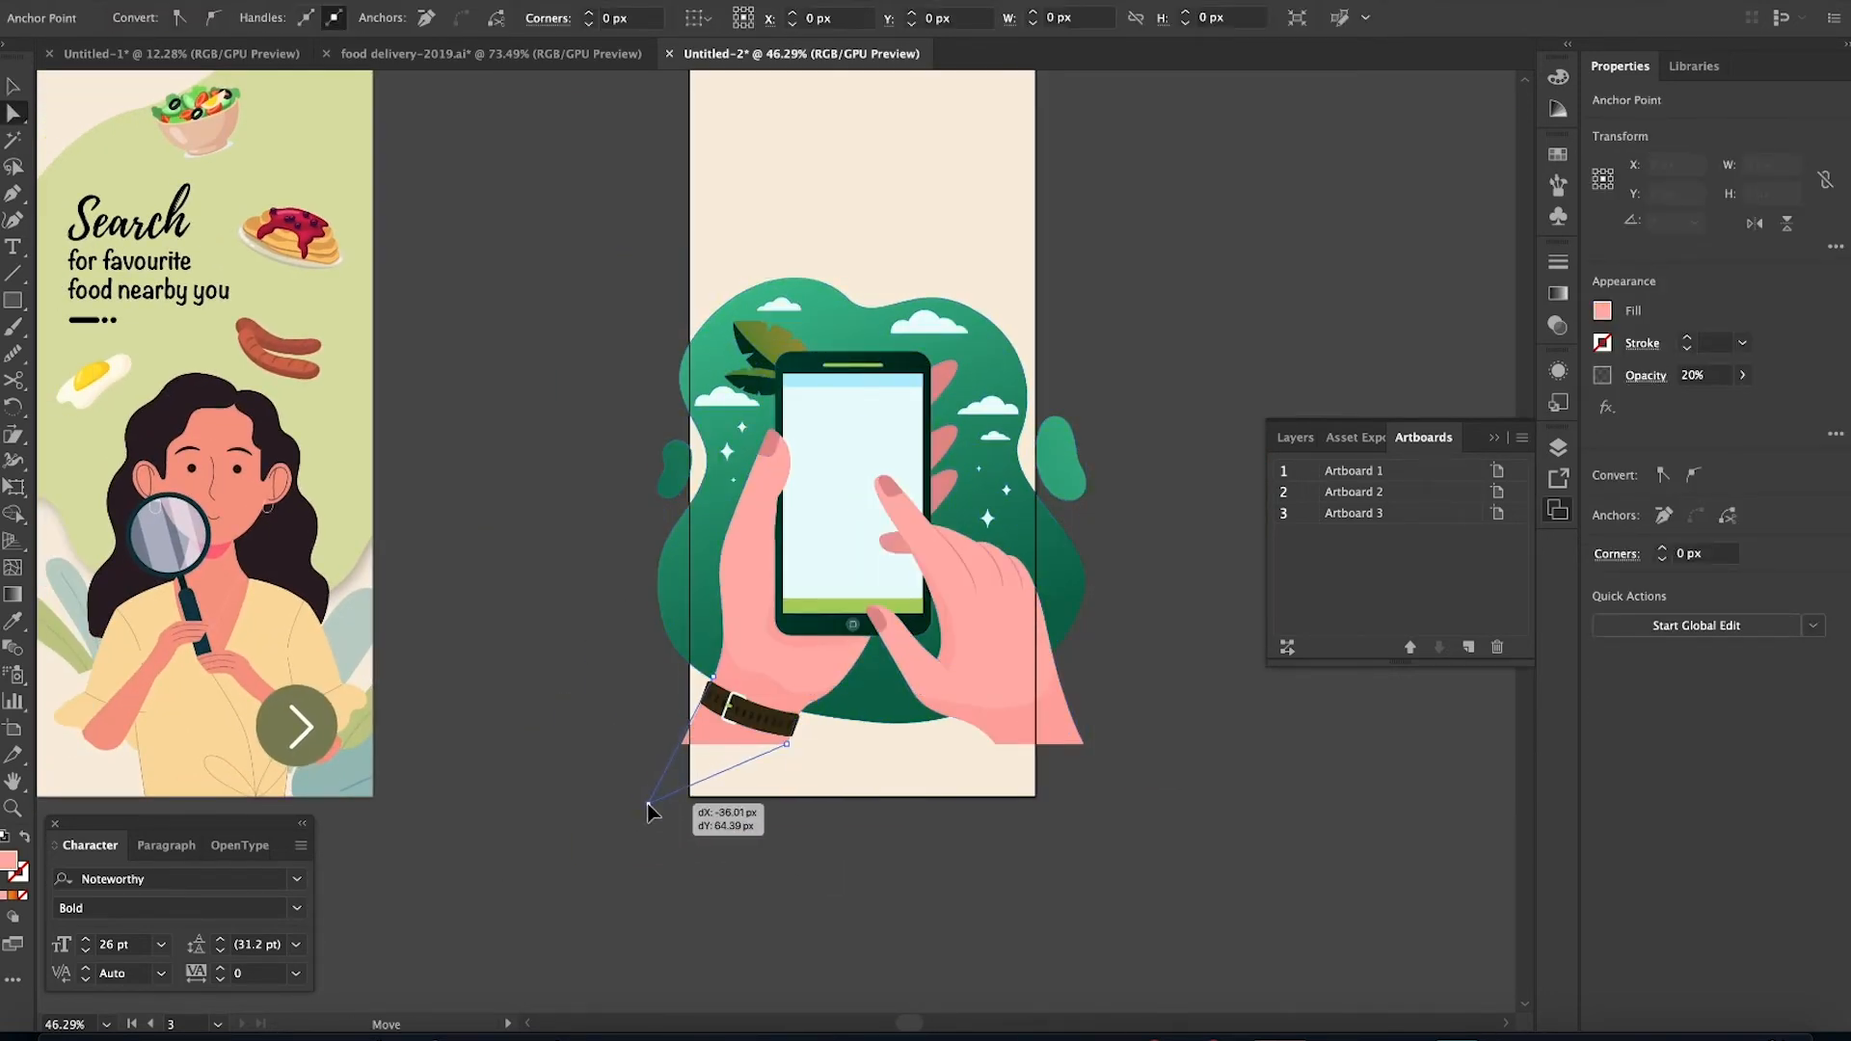
{"action": "left_click_drag", "start_coordinate": [648, 812], "coordinate": [766, 817]}
{"action": "left_click", "coordinate": [707, 745]}
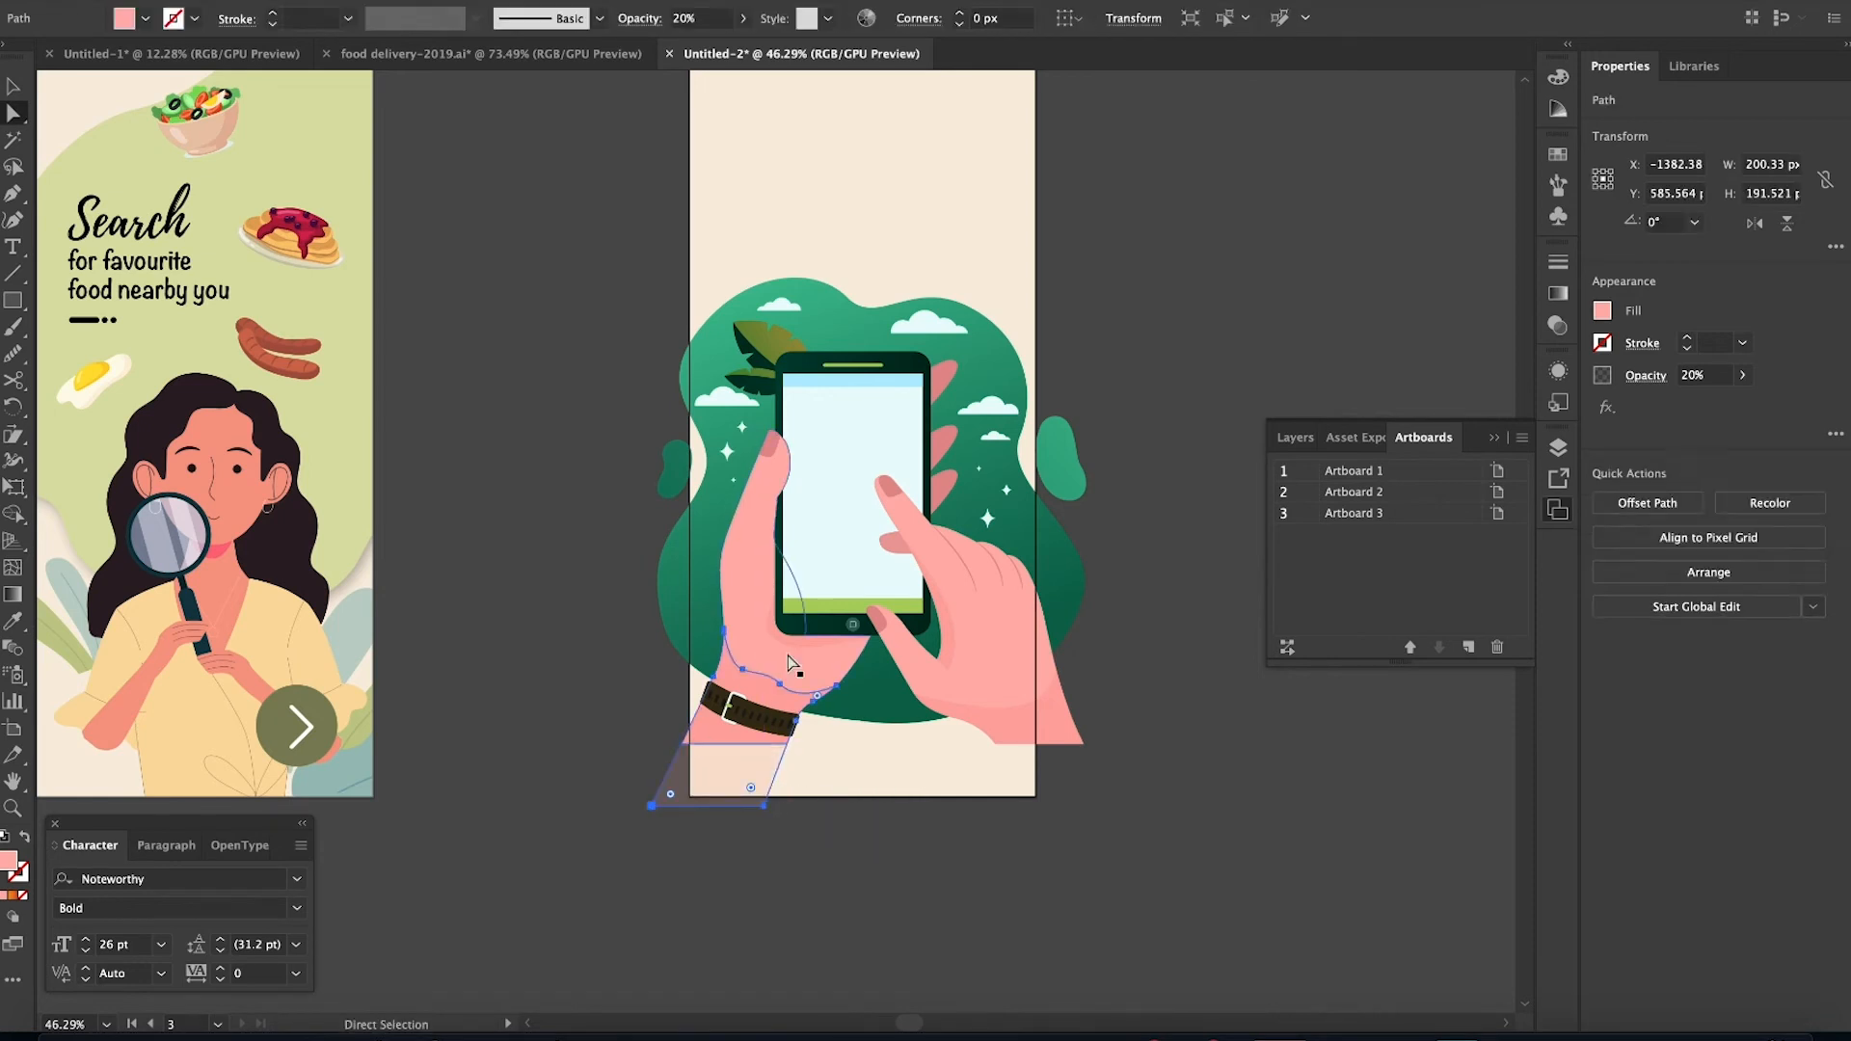
{"action": "left_click_drag", "start_coordinate": [682, 745], "coordinate": [661, 815]}
{"action": "left_click_drag", "start_coordinate": [787, 744], "coordinate": [766, 806]}
Extend the tapping hand's forearm down to the artboard's lower edge by moving its end anchor points
{"action": "left_click_drag", "start_coordinate": [995, 744], "coordinate": [1105, 785]}
{"action": "left_click", "coordinate": [1056, 741]}
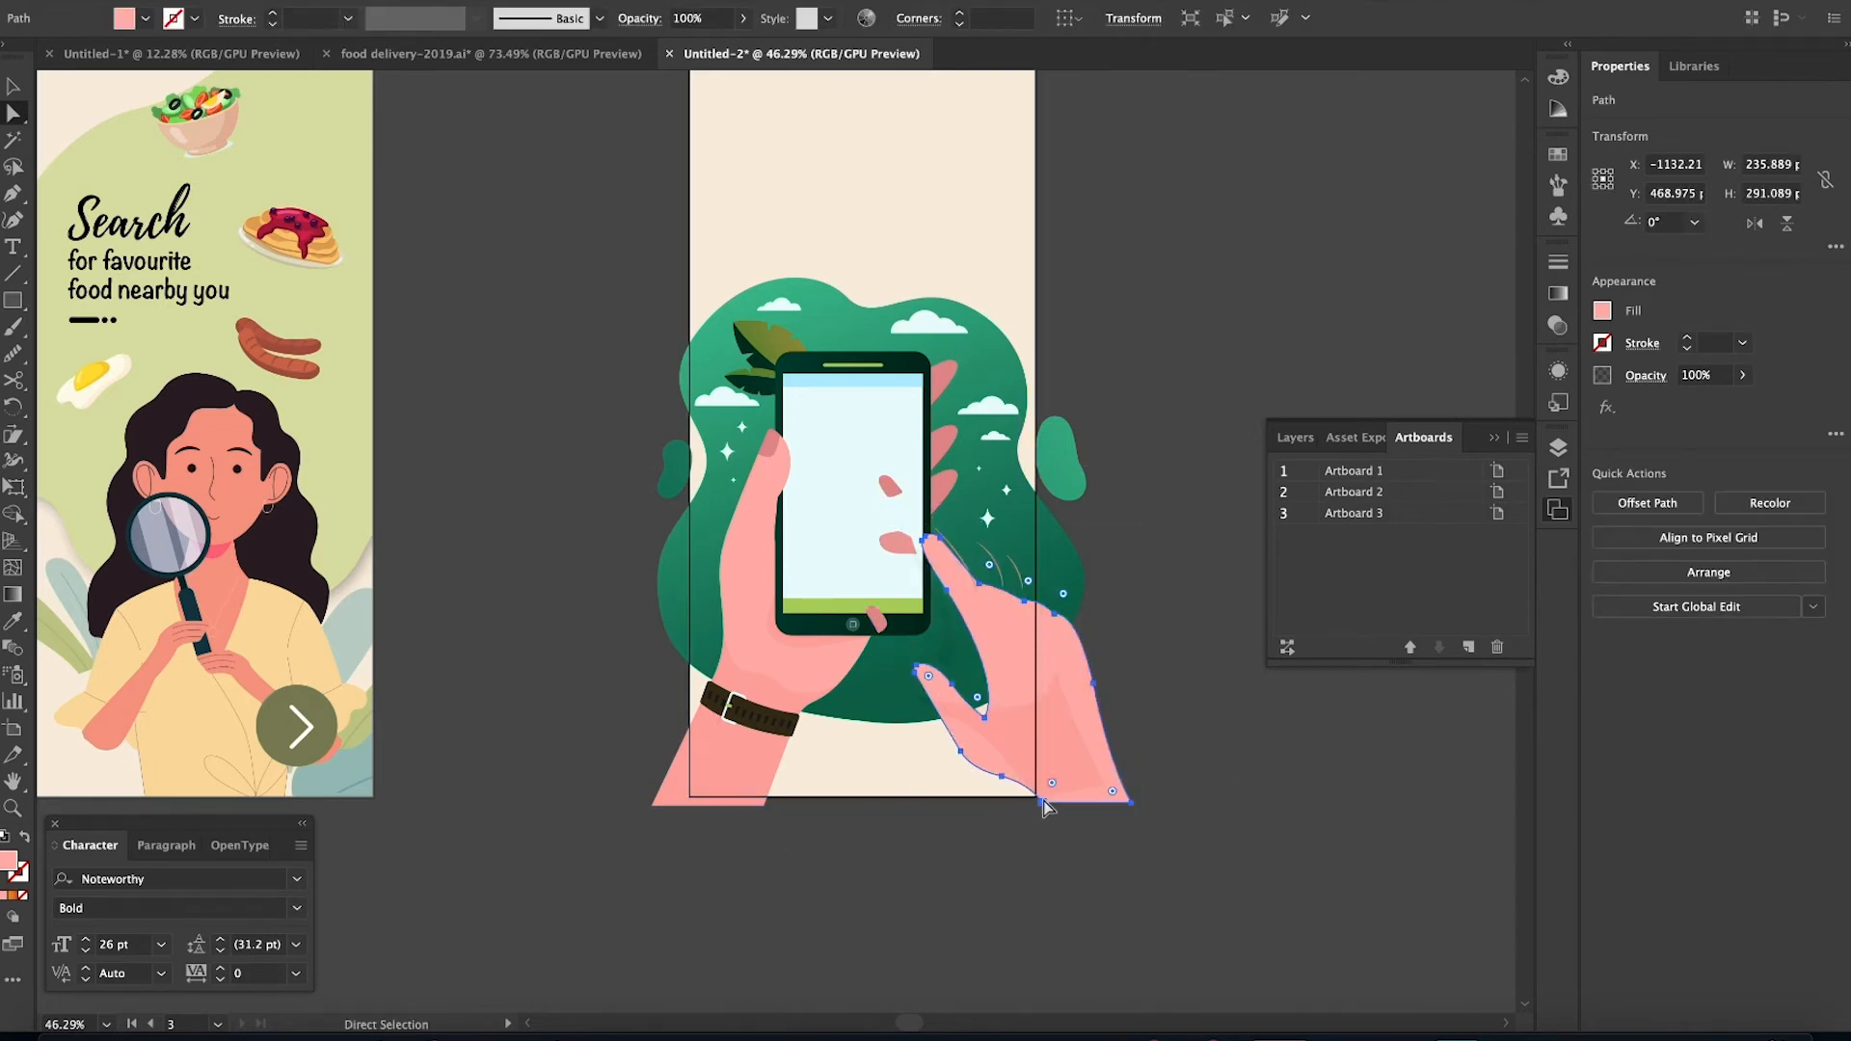
{"action": "left_click_drag", "start_coordinate": [996, 748], "coordinate": [1104, 784]}
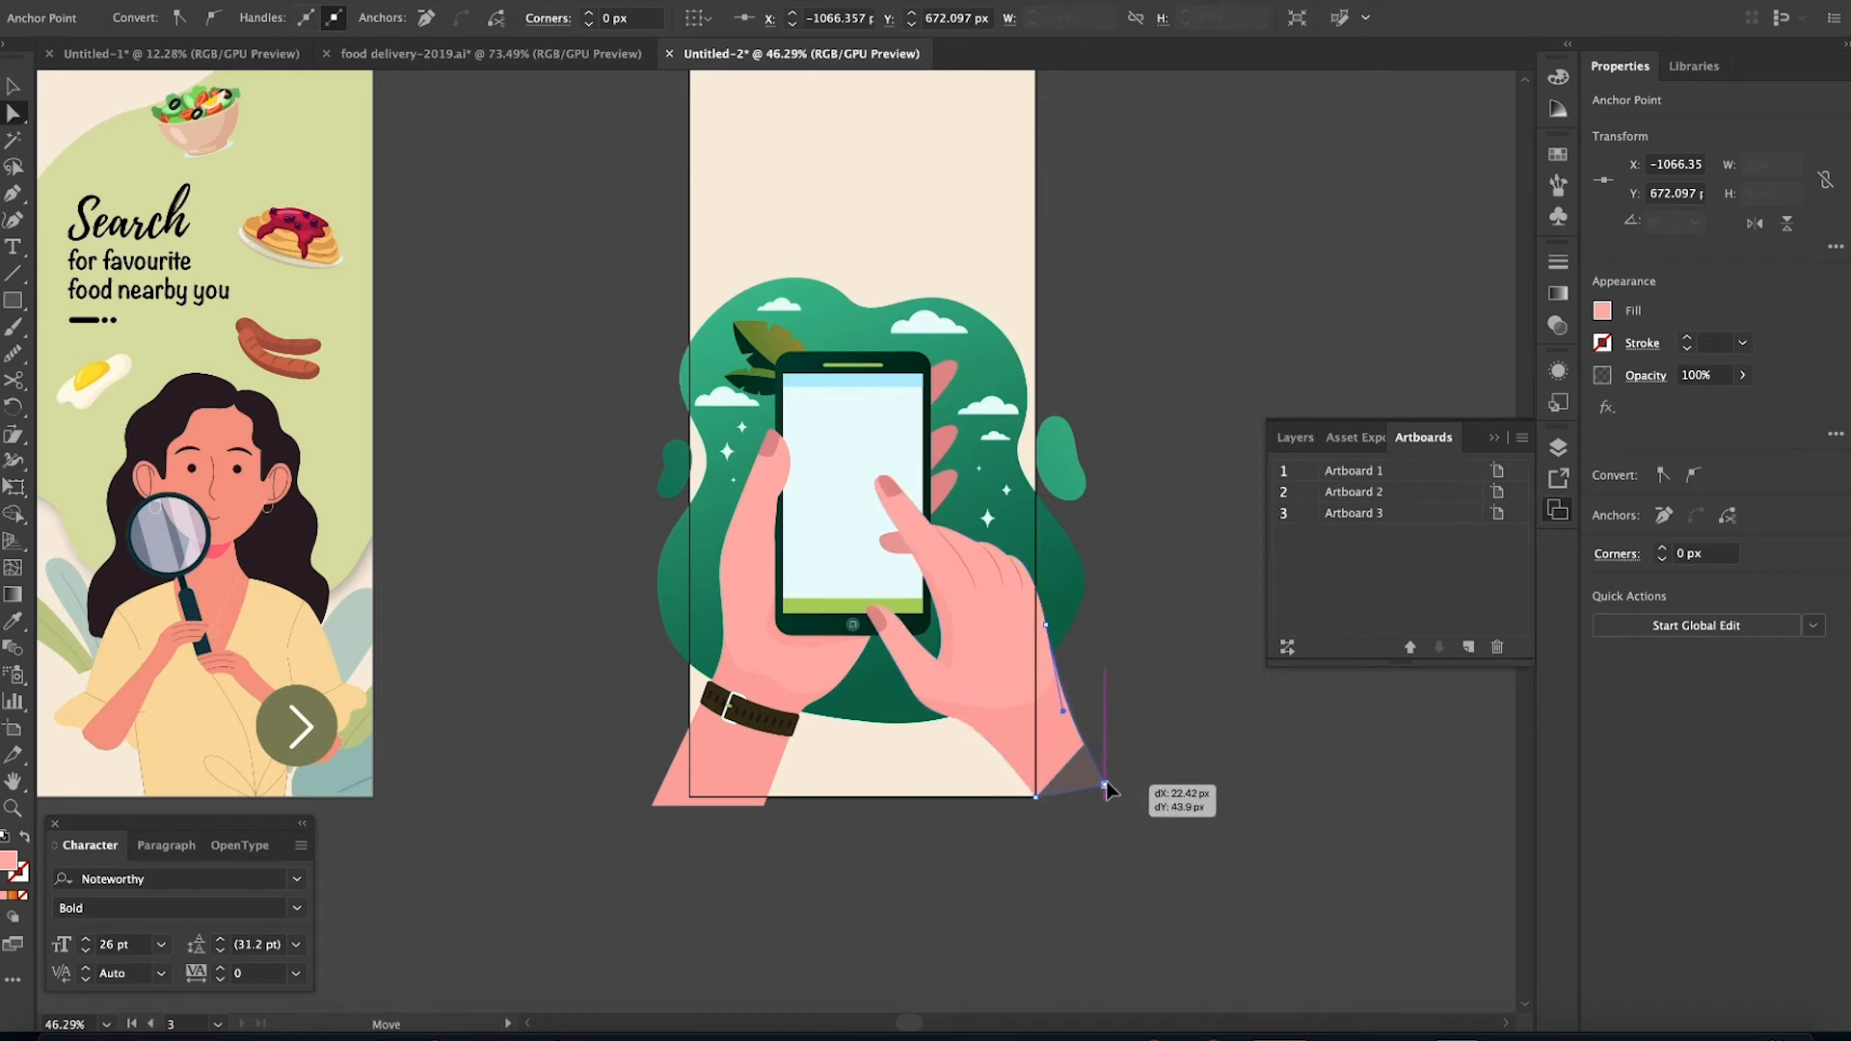
{"action": "key", "text": "v"}
{"action": "left_click", "coordinate": [1186, 838]}
Move the green background blob up behind the phone and rotate it about 13°
{"action": "scroll", "coordinate": [1186, 839], "scroll_direction": "up", "scroll_amount": 2}
{"action": "left_click", "coordinate": [899, 431]}
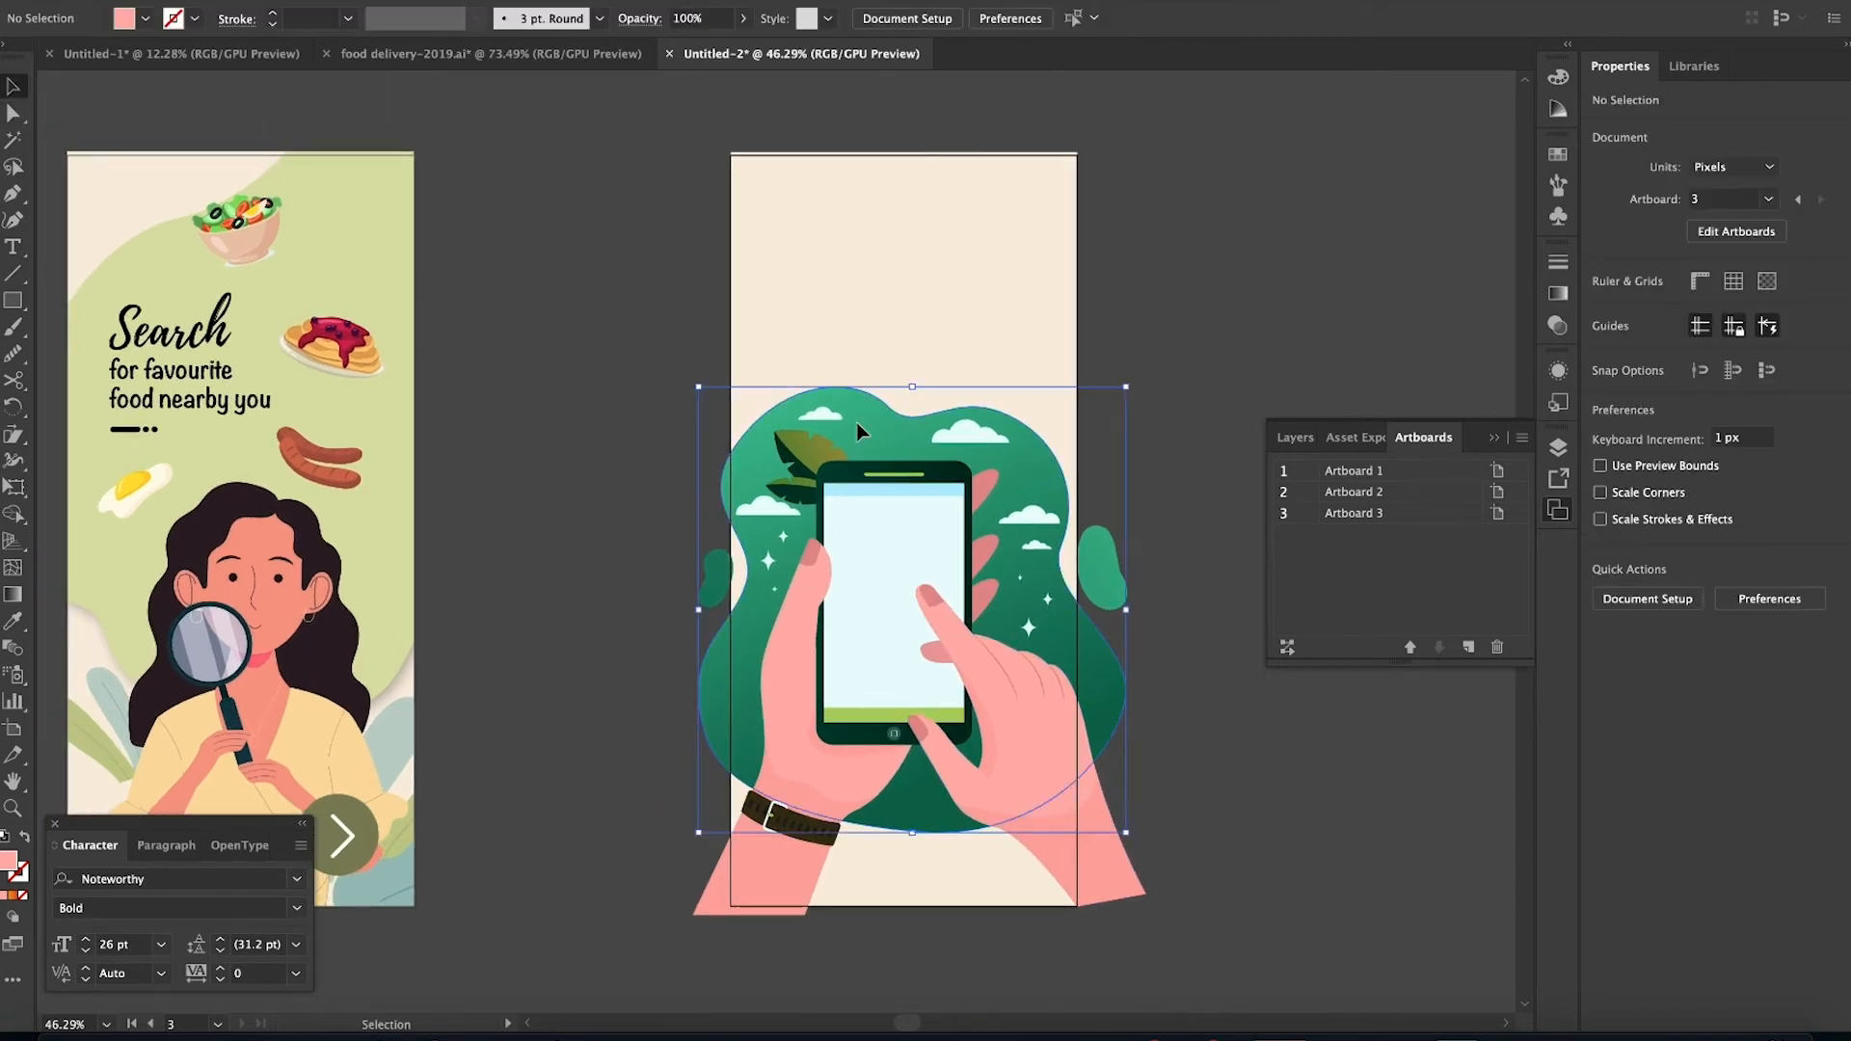
{"action": "left_click_drag", "start_coordinate": [874, 381], "coordinate": [885, 329]}
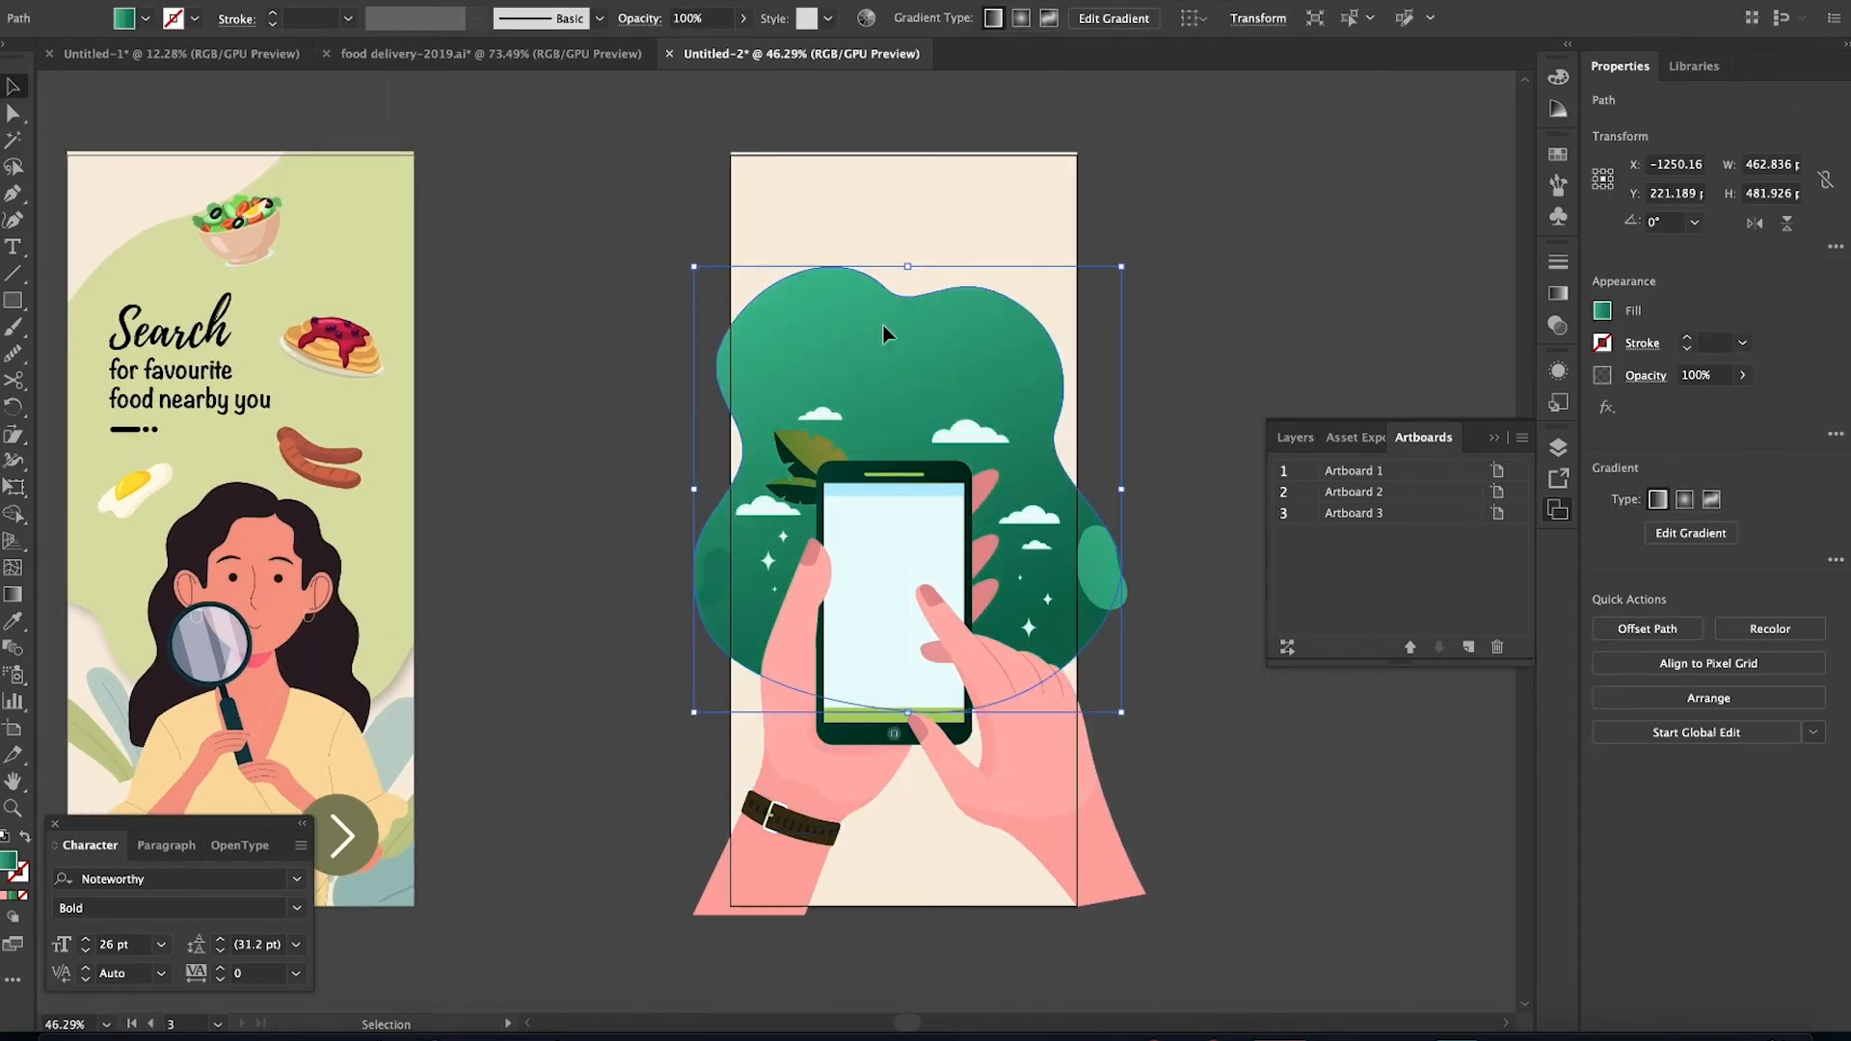
{"action": "left_click_drag", "start_coordinate": [1121, 266], "coordinate": [1140, 166]}
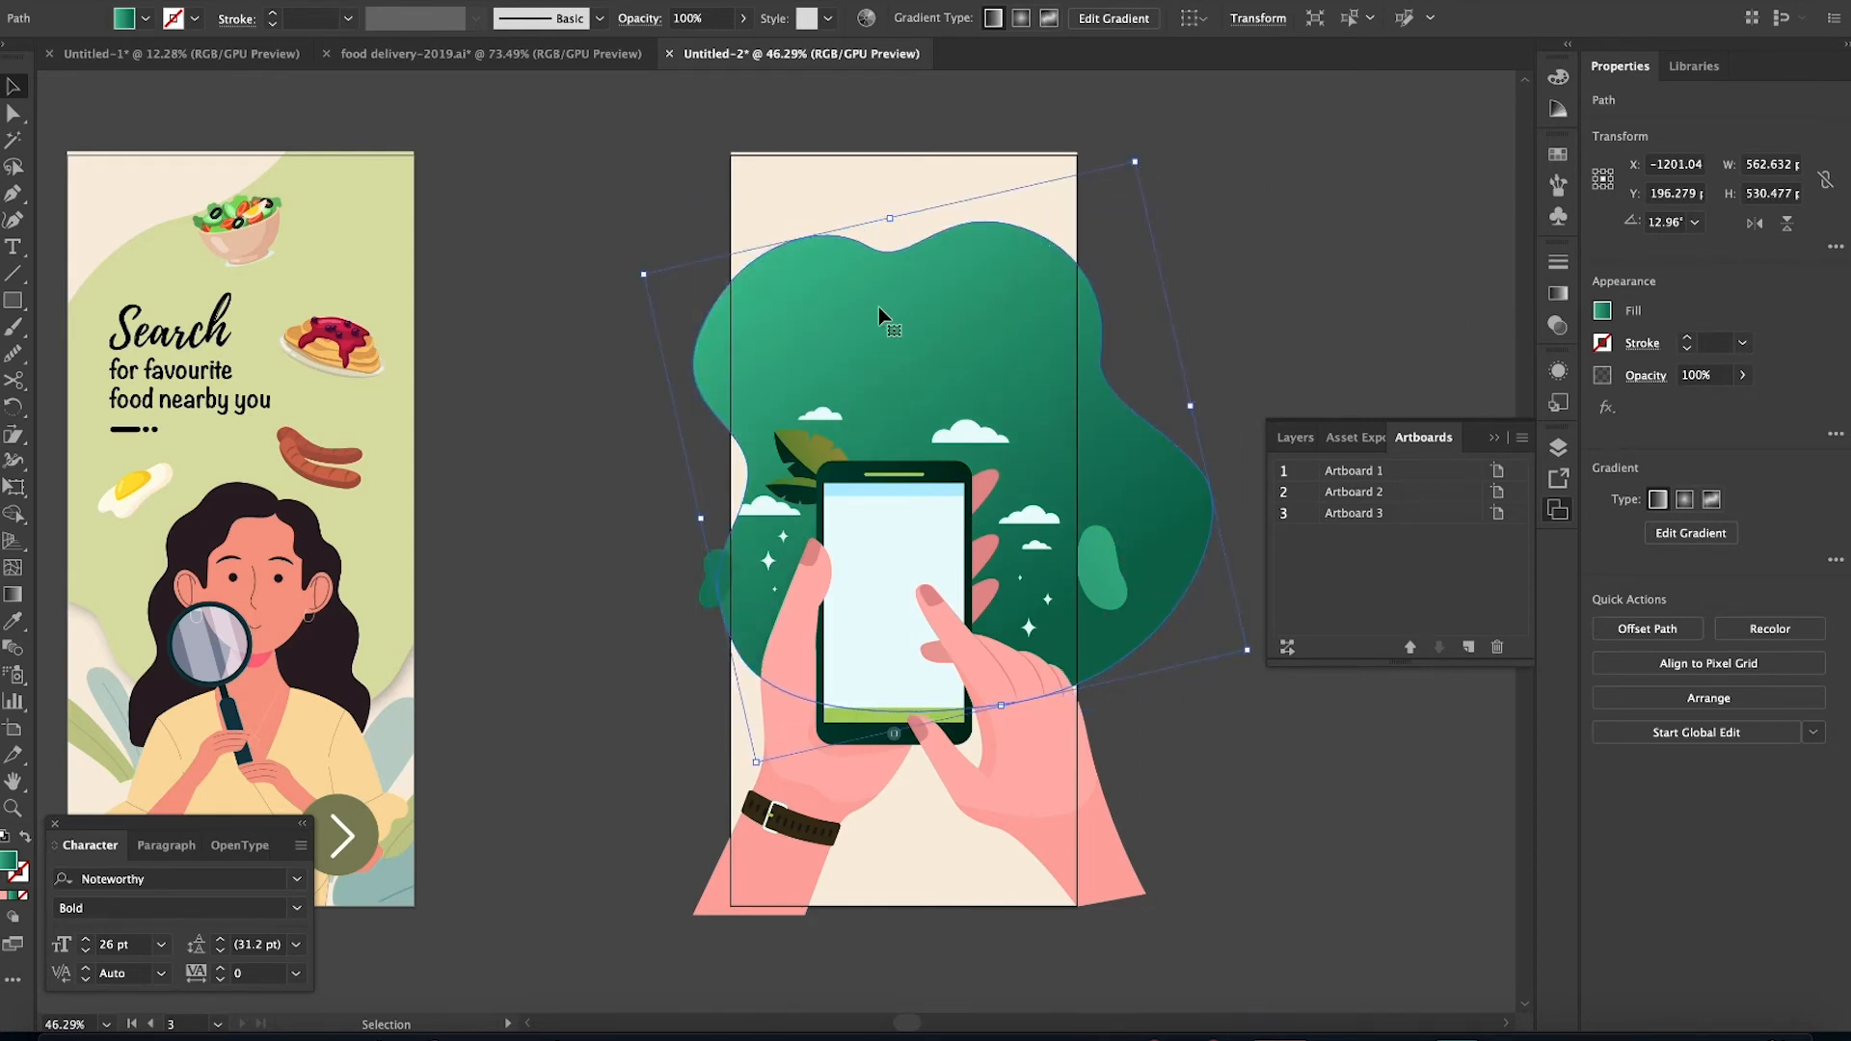
Shift the green background blob slightly left and down, and recolour it with the peach-orange sample from the palette swatches
{"action": "left_click_drag", "start_coordinate": [986, 272], "coordinate": [951, 285]}
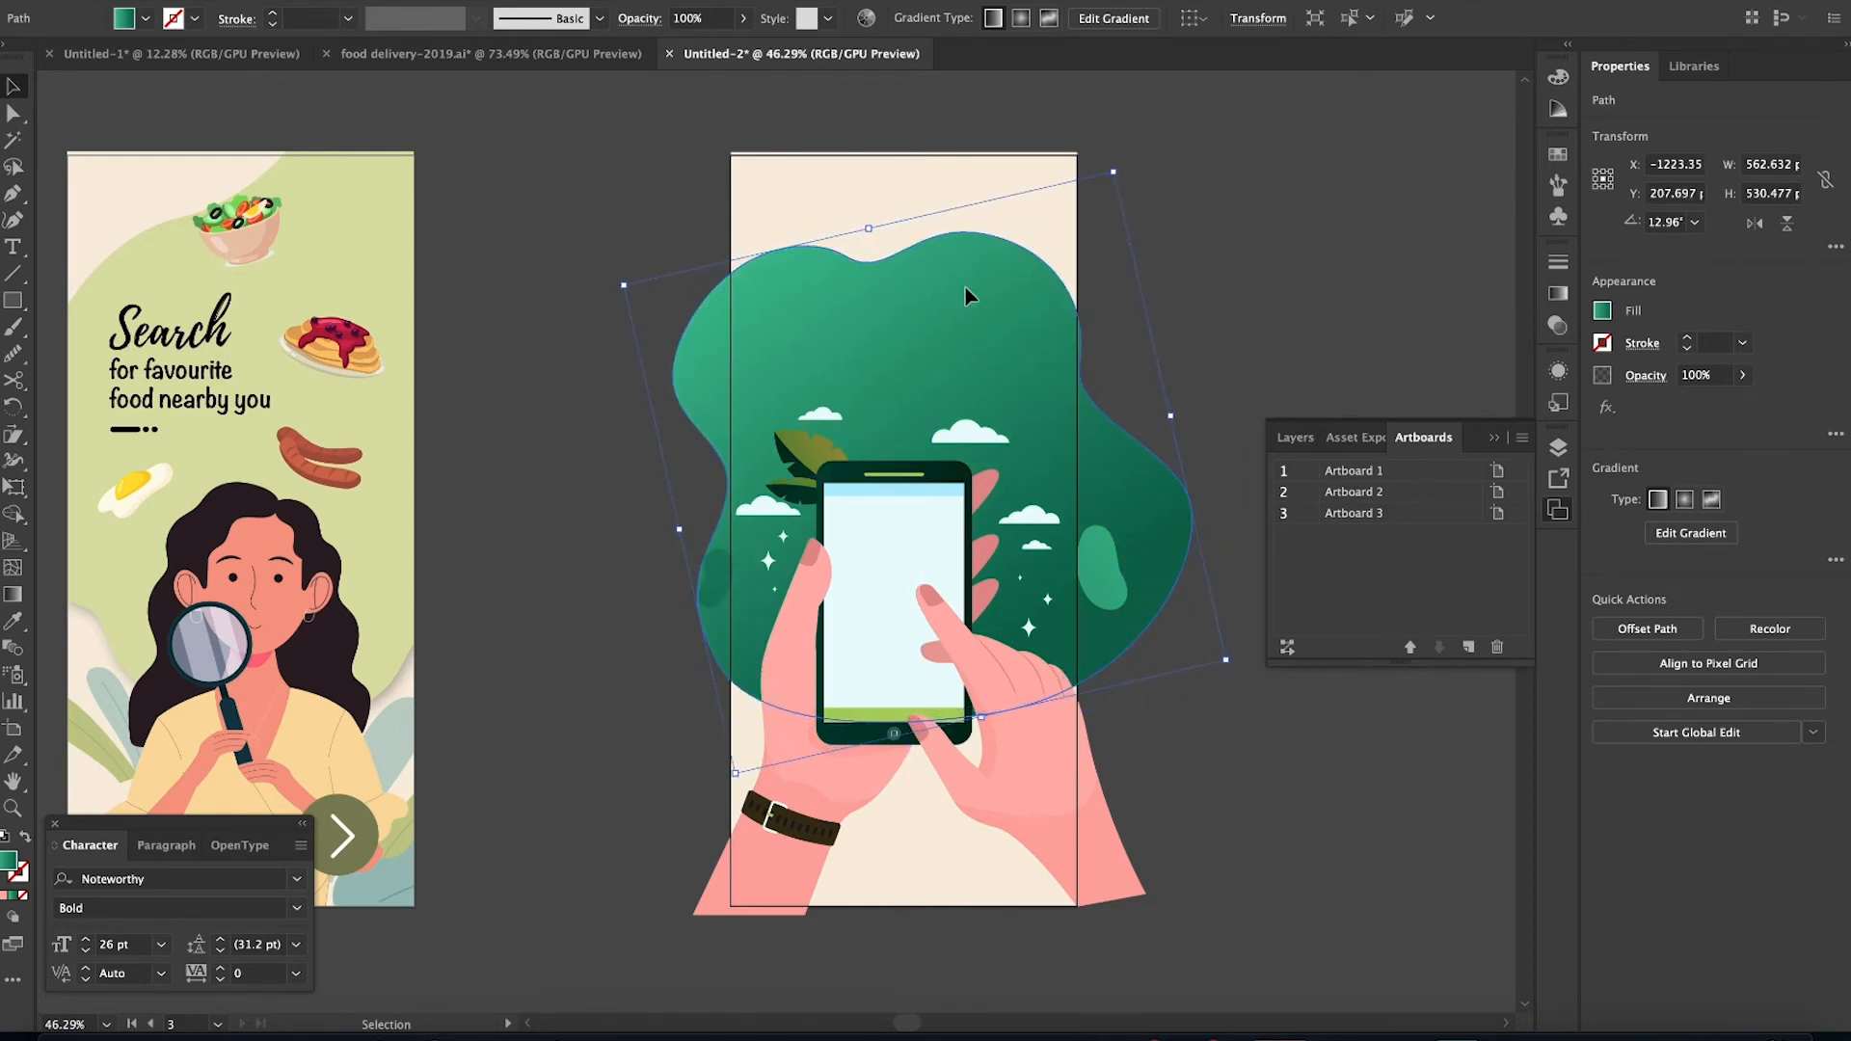
{"action": "scroll", "coordinate": [964, 287], "scroll_direction": "down", "scroll_amount": 3}
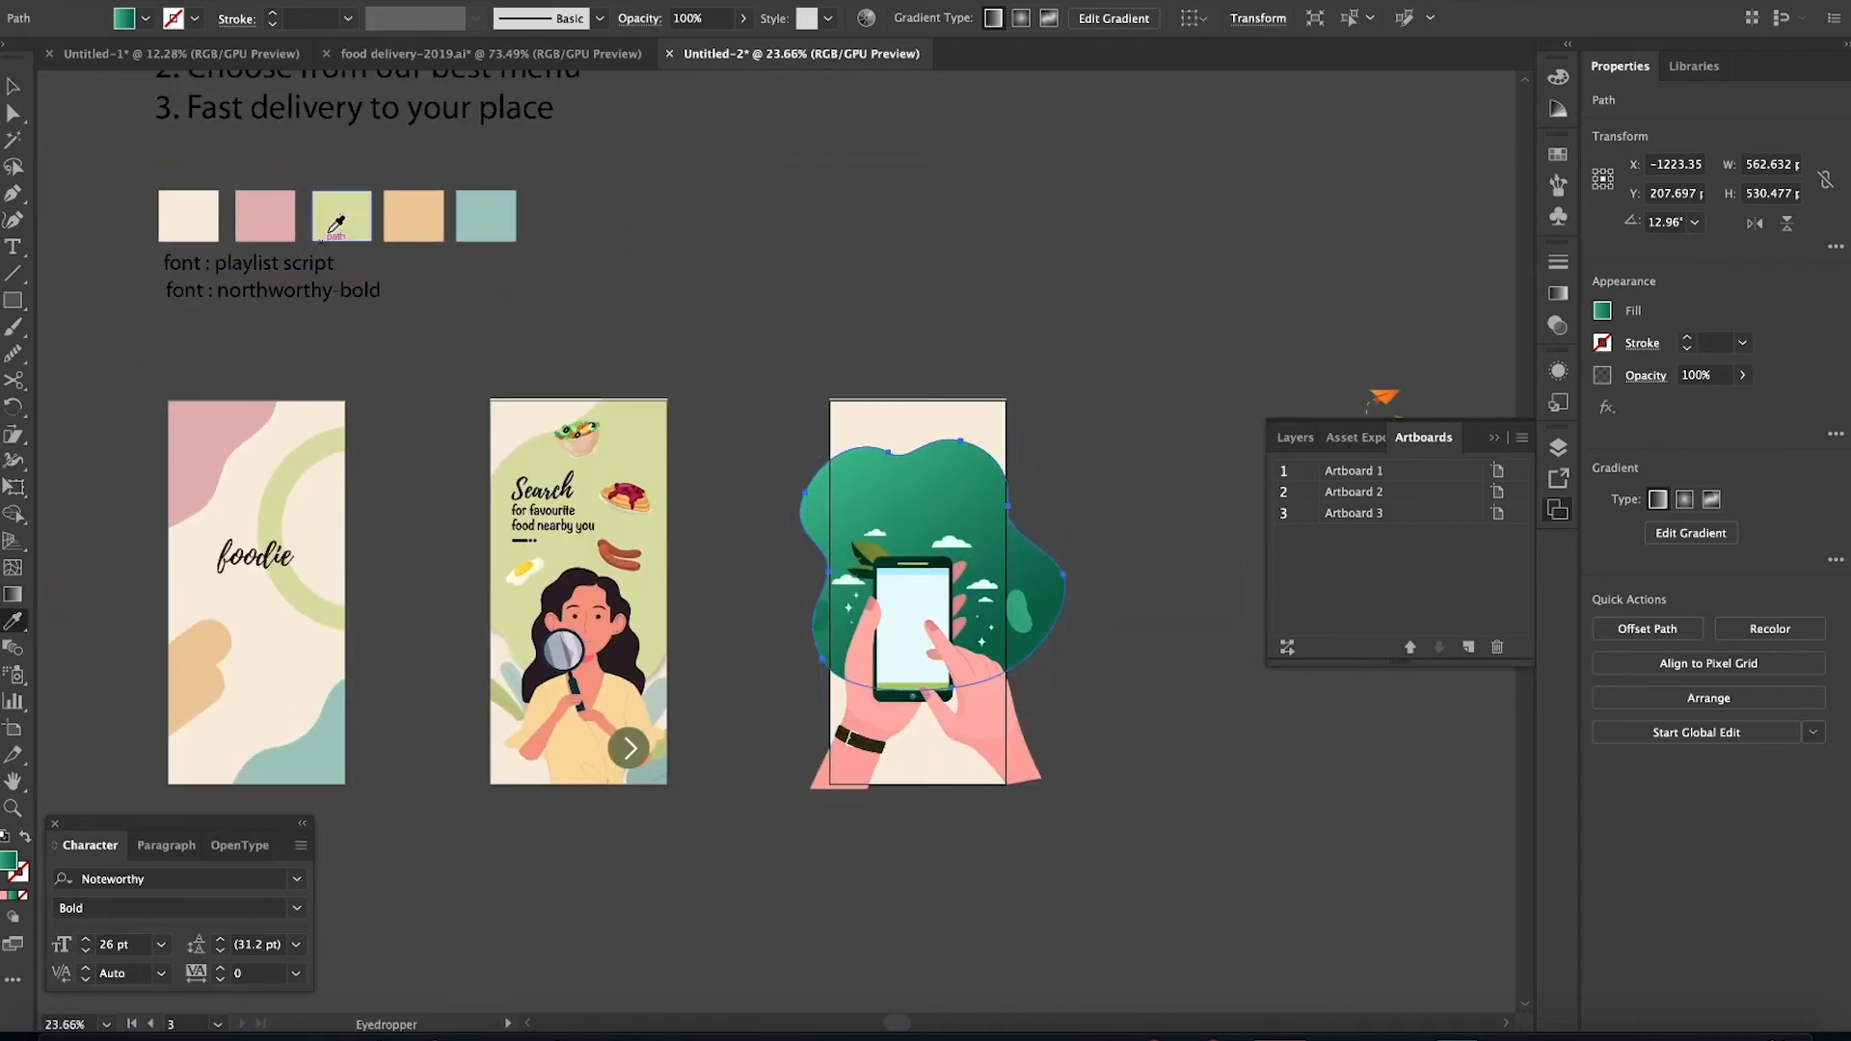
{"action": "left_click", "coordinate": [411, 210]}
{"action": "left_click", "coordinate": [1122, 424]}
{"action": "key", "text": "ctrl+0"}
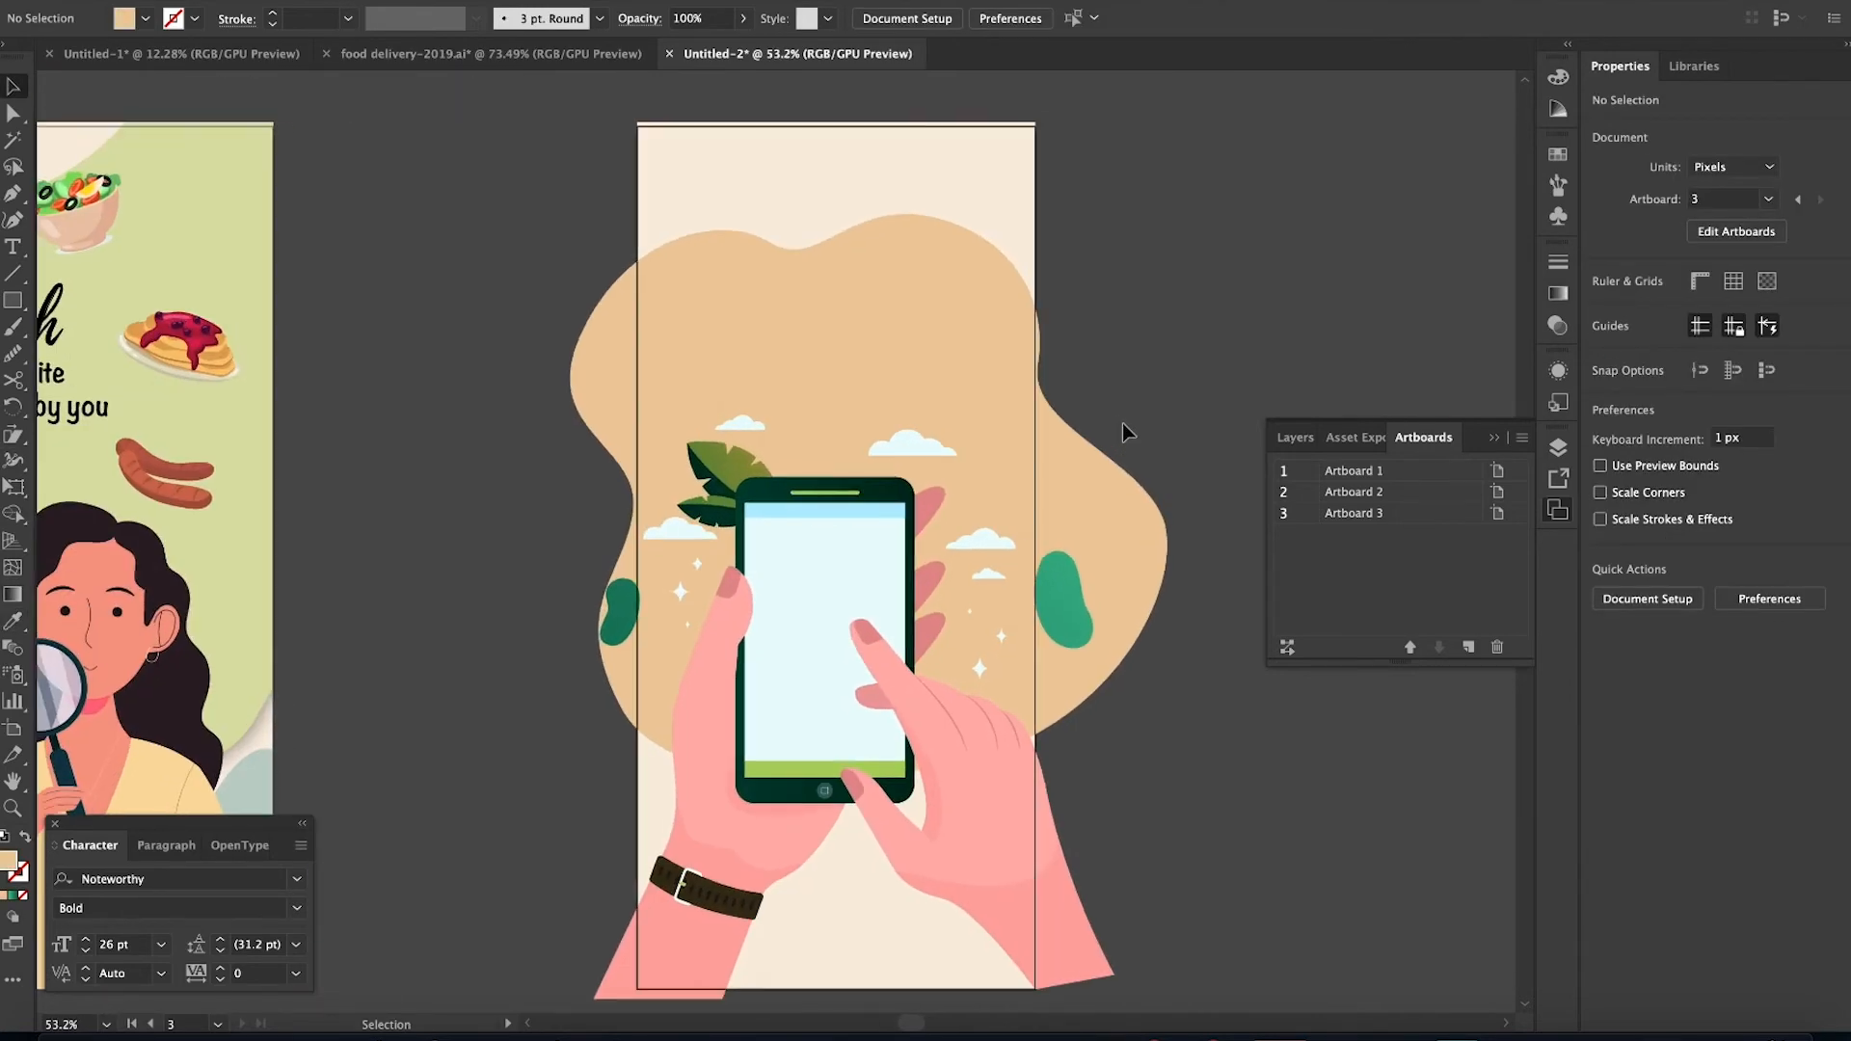
Extend the phone's body, screen and light-blue status bar upward to make the phone taller
{"action": "left_click", "coordinate": [835, 557]}
{"action": "scroll", "coordinate": [837, 561], "scroll_direction": "up", "scroll_amount": 3}
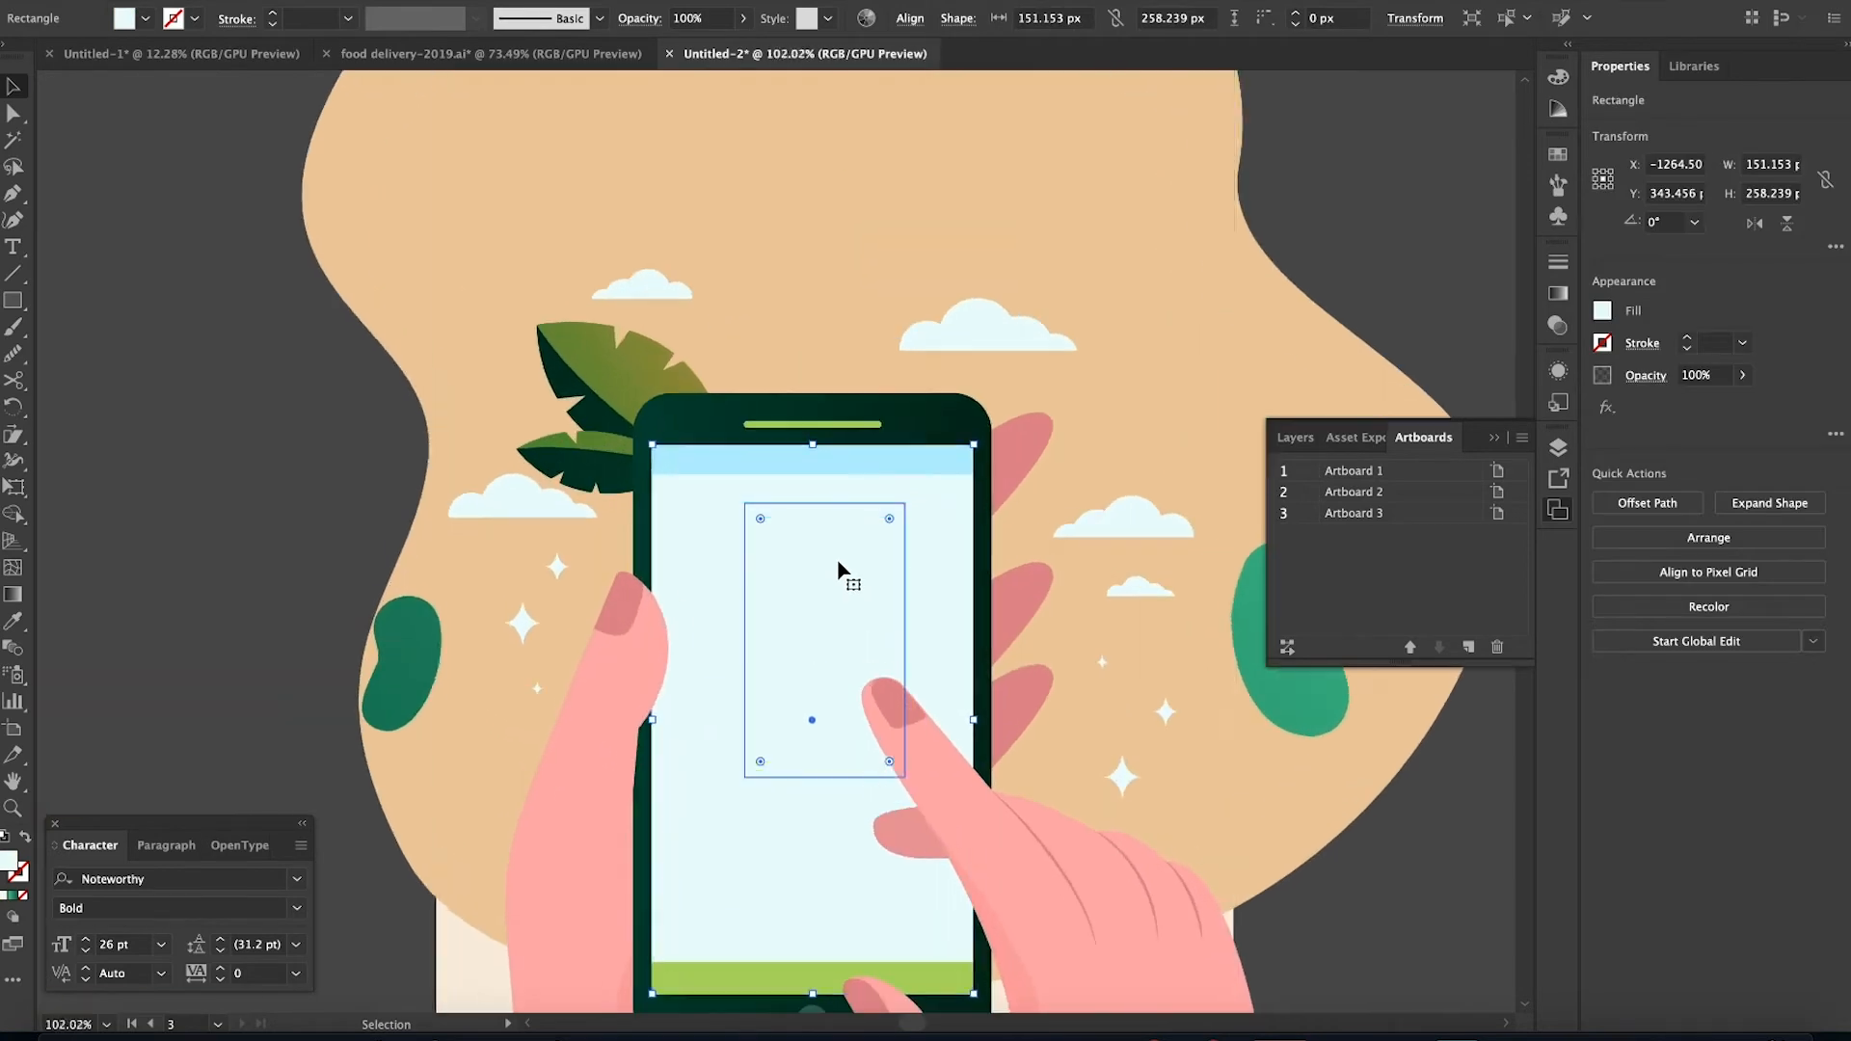
{"action": "left_click_drag", "start_coordinate": [810, 395], "coordinate": [810, 285]}
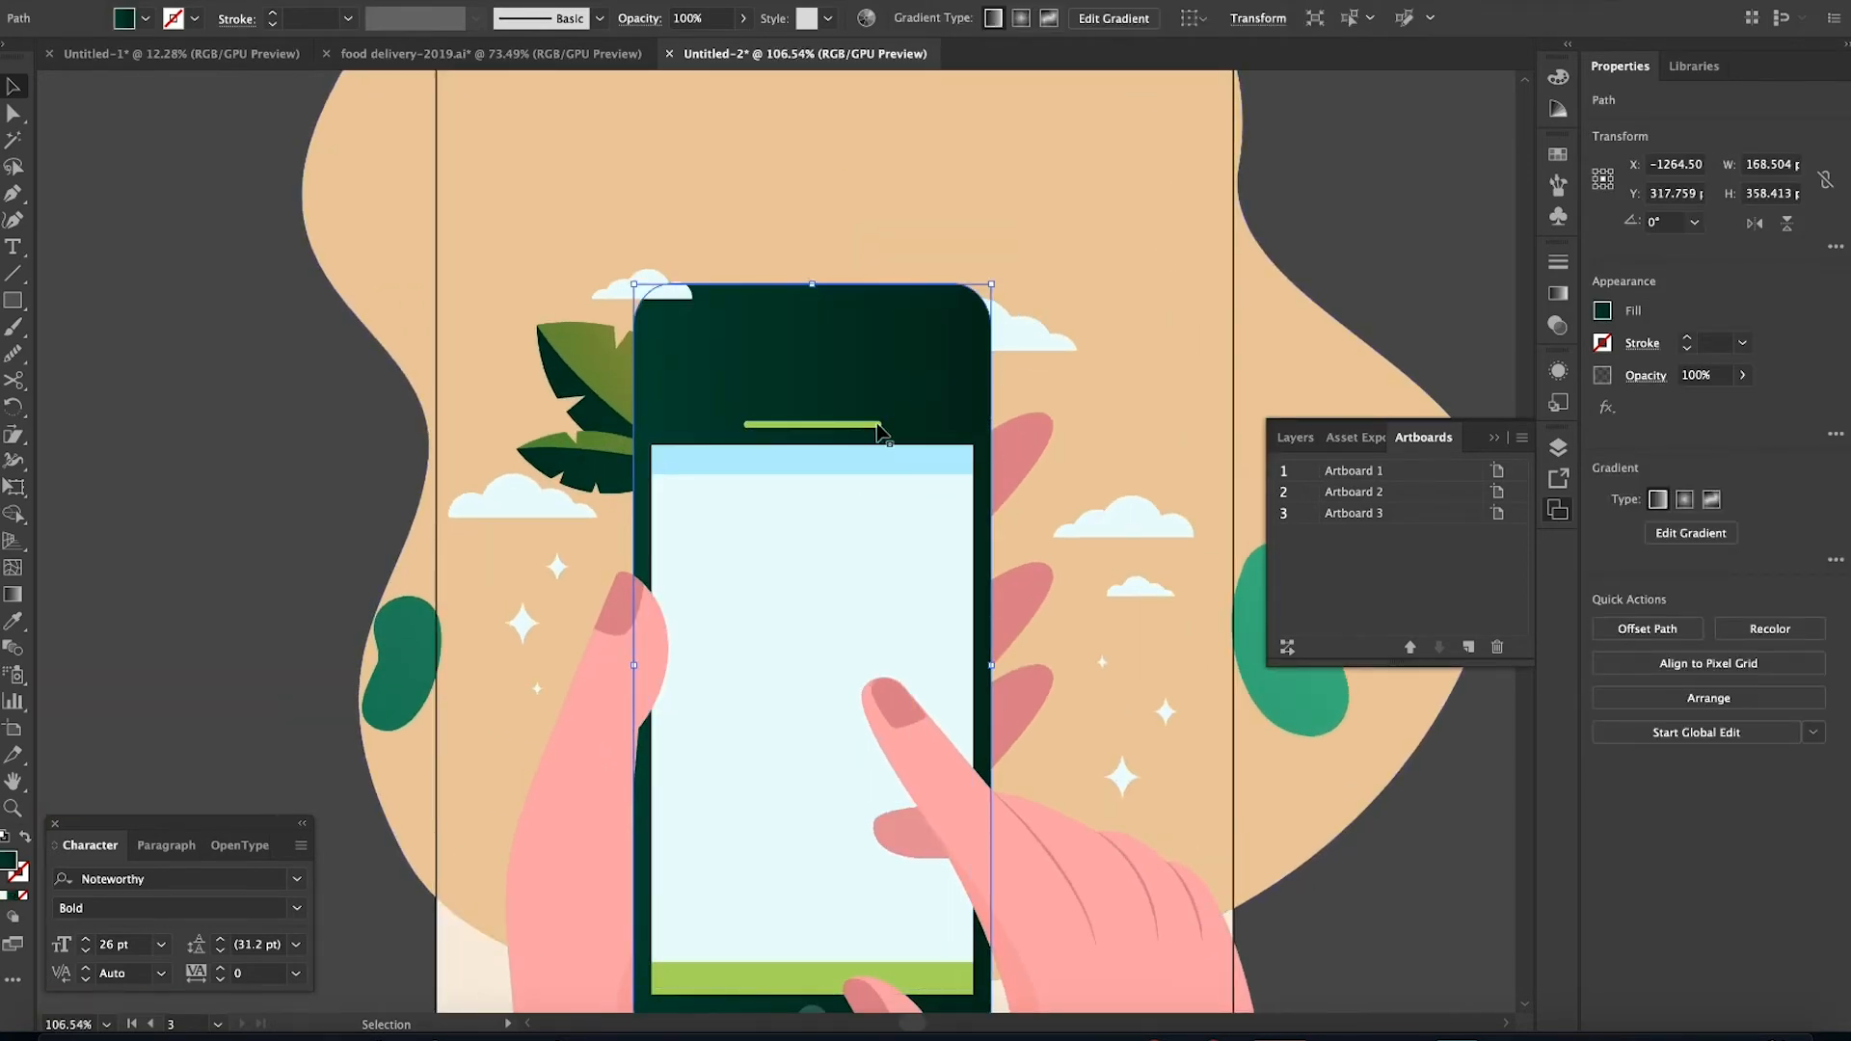
{"action": "left_click", "coordinate": [845, 460]}
{"action": "left_click", "coordinate": [845, 544], "text": "shift"}
{"action": "left_click_drag", "start_coordinate": [812, 445], "coordinate": [813, 322]}
Move the green speaker bar up into the phone's top bezel
{"action": "left_click", "coordinate": [837, 426]}
{"action": "key", "text": "shift+Up"}
{"action": "key", "text": "shift+Up"}
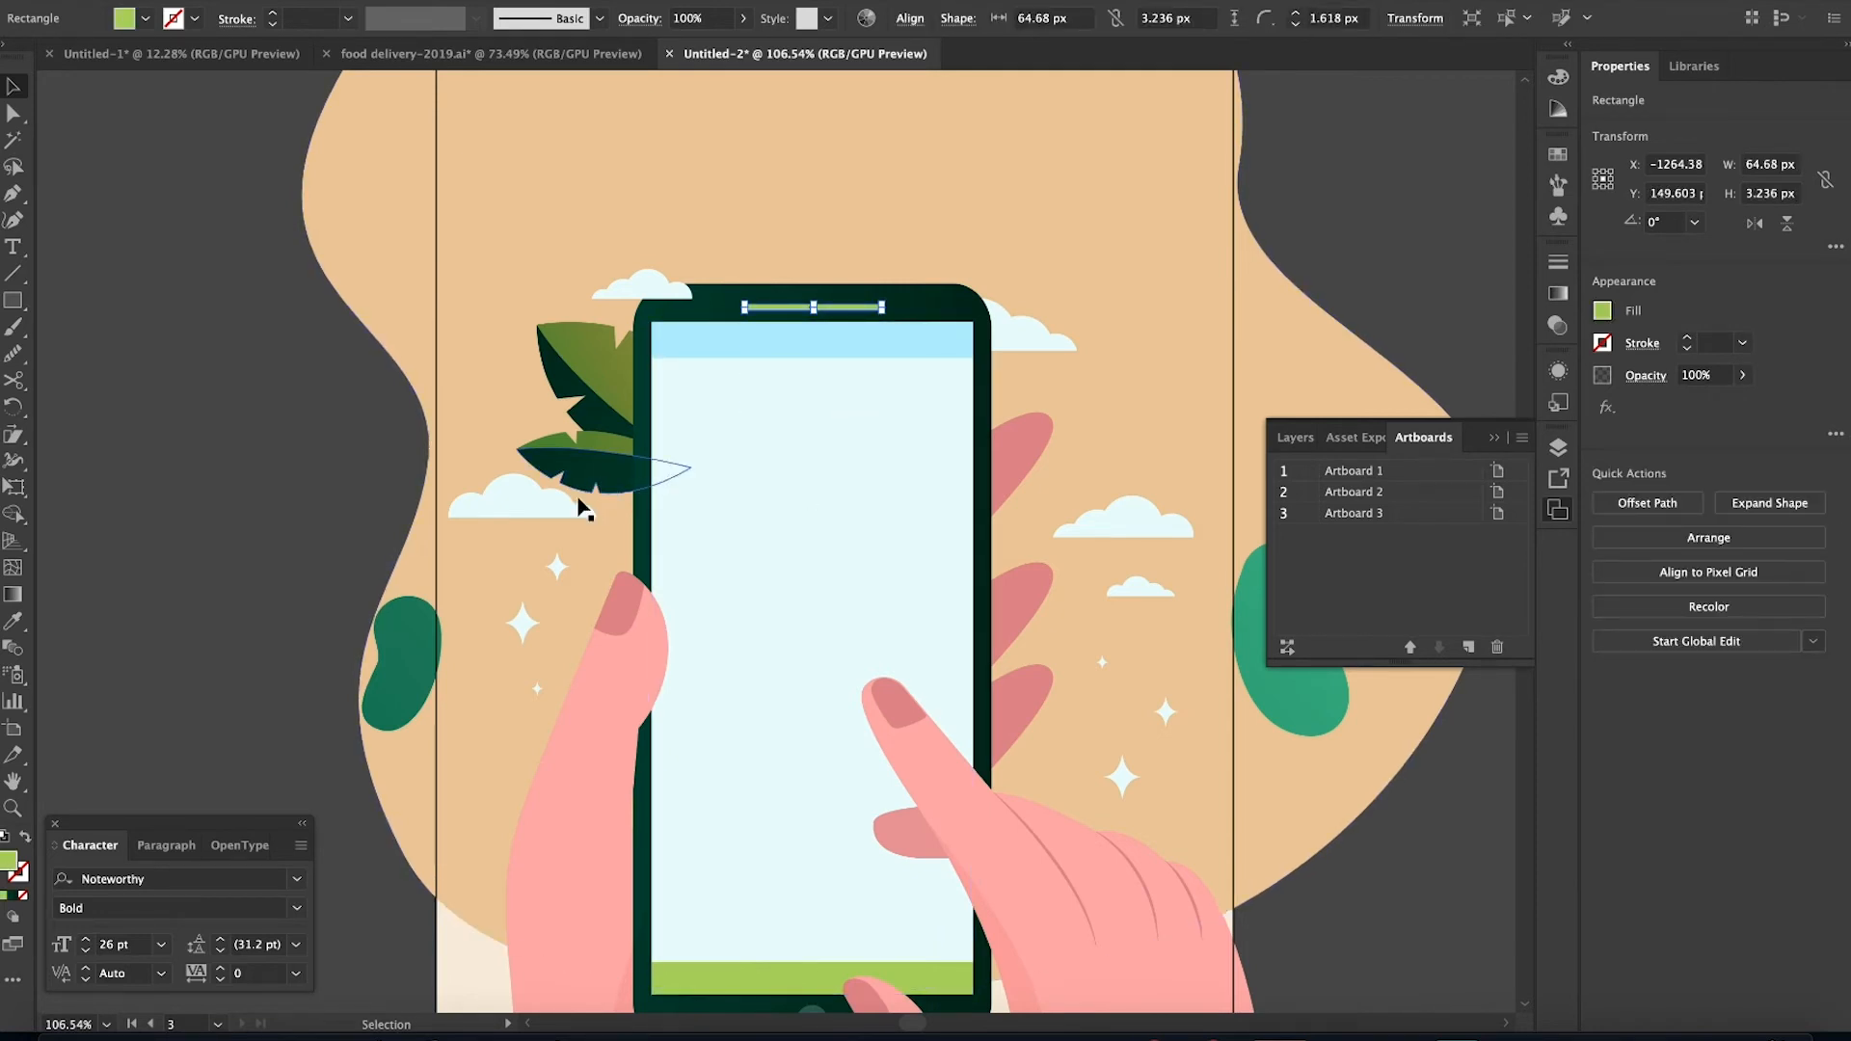
Move two clouds from beside the phone to the blob's upper right, and delete the two larger clouds right of the phone
{"action": "left_click_drag", "start_coordinate": [587, 504], "coordinate": [945, 153]}
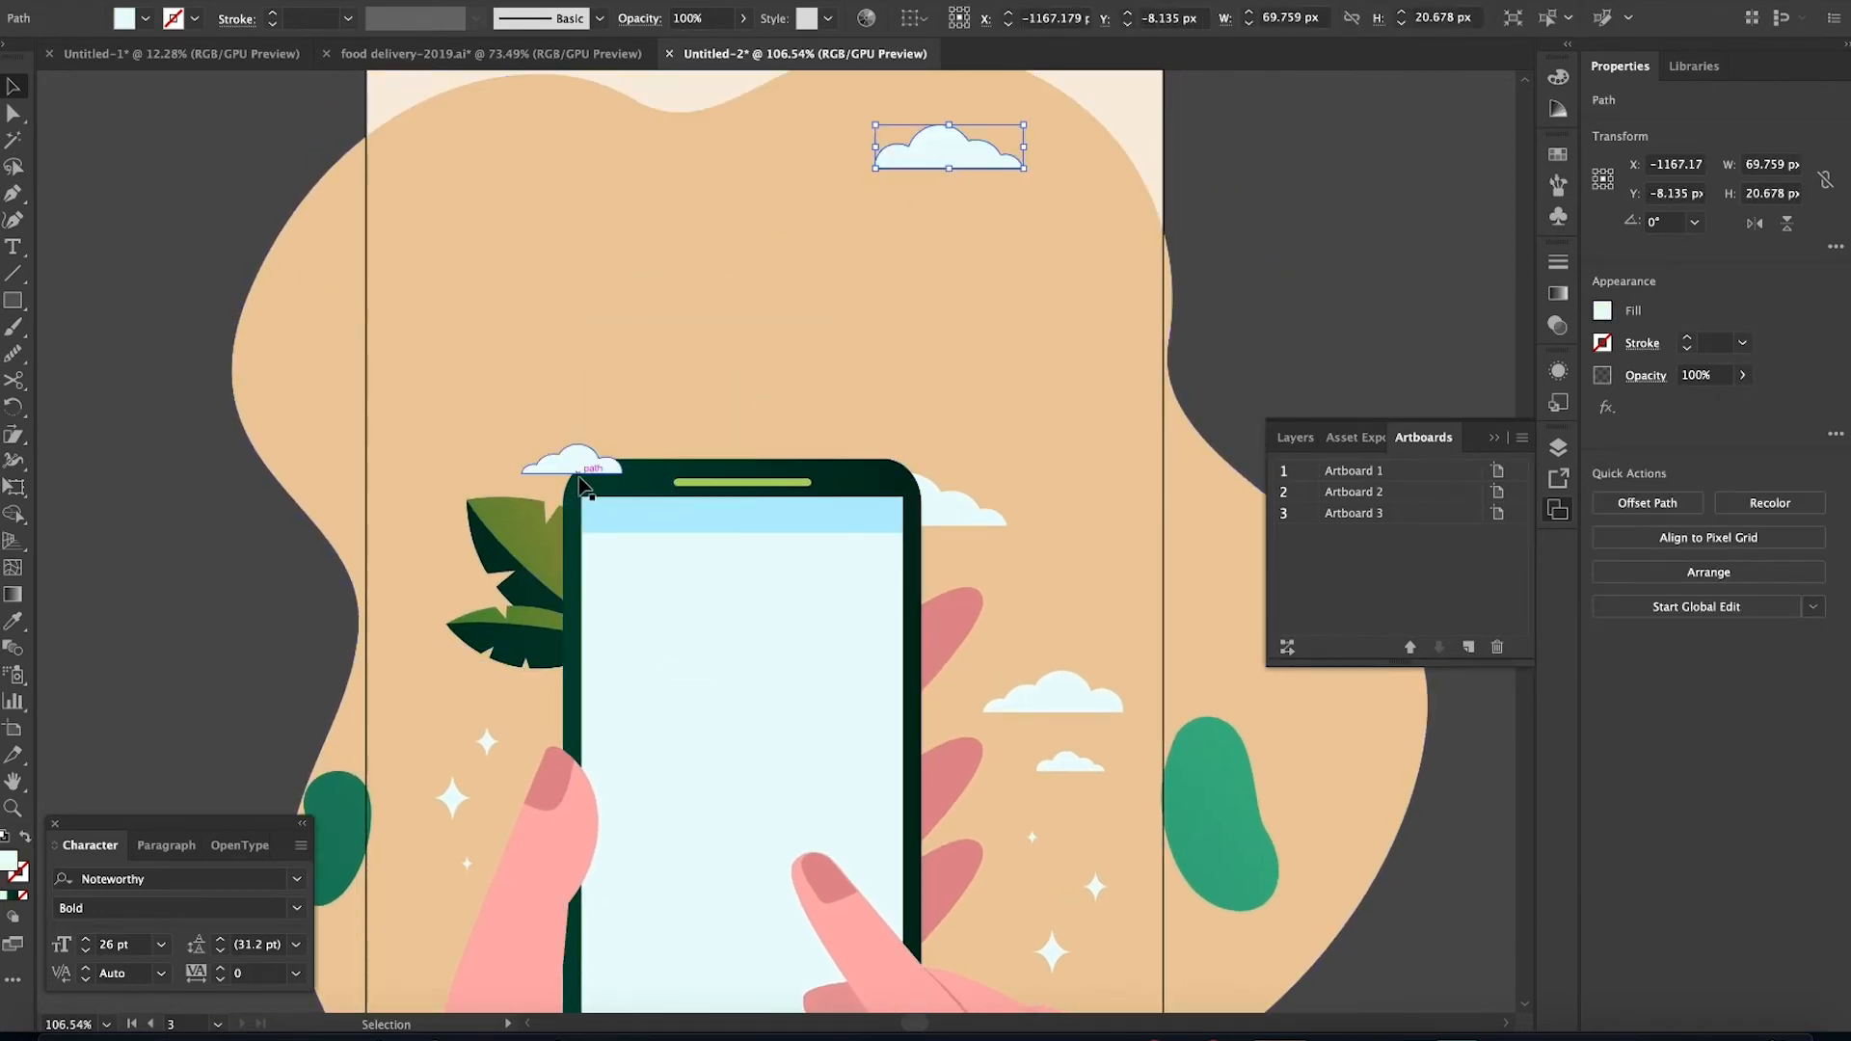
{"action": "left_click_drag", "start_coordinate": [569, 458], "coordinate": [1009, 223]}
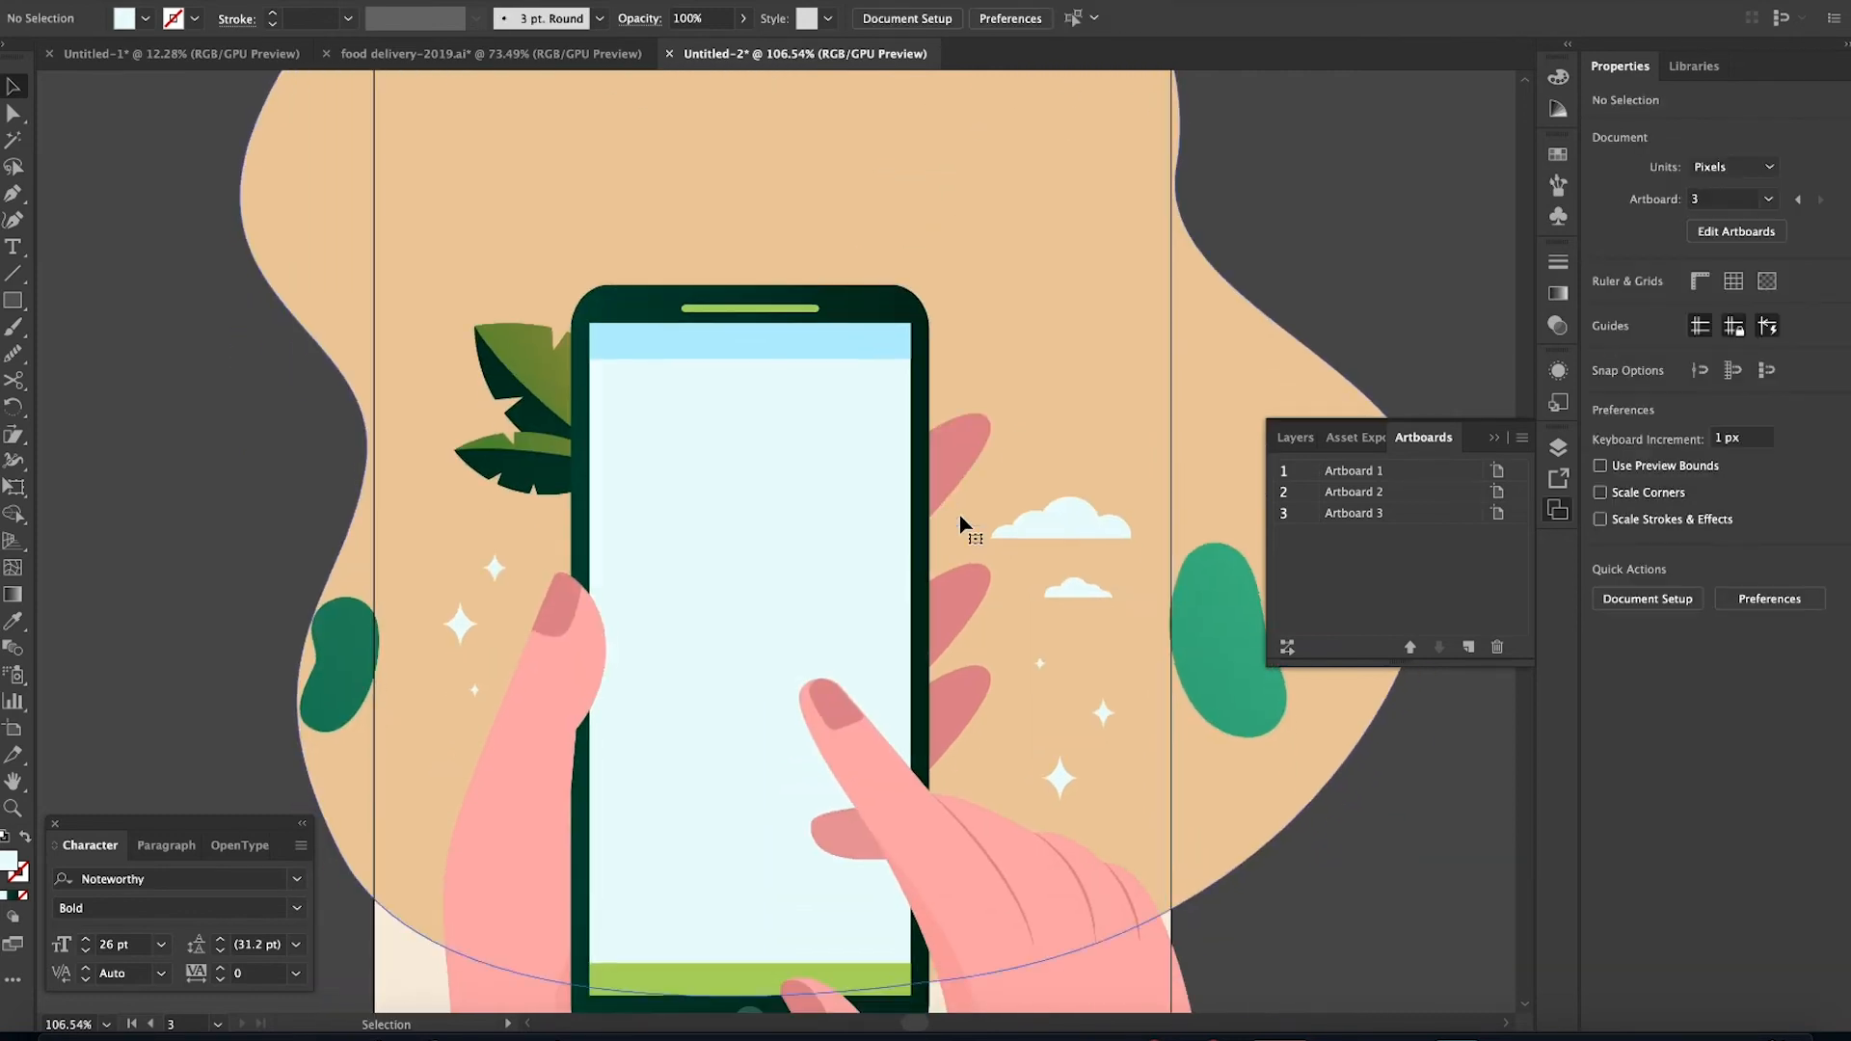
{"action": "left_click", "coordinate": [1096, 528]}
{"action": "scroll", "coordinate": [801, 772], "scroll_direction": "down", "scroll_amount": 10}
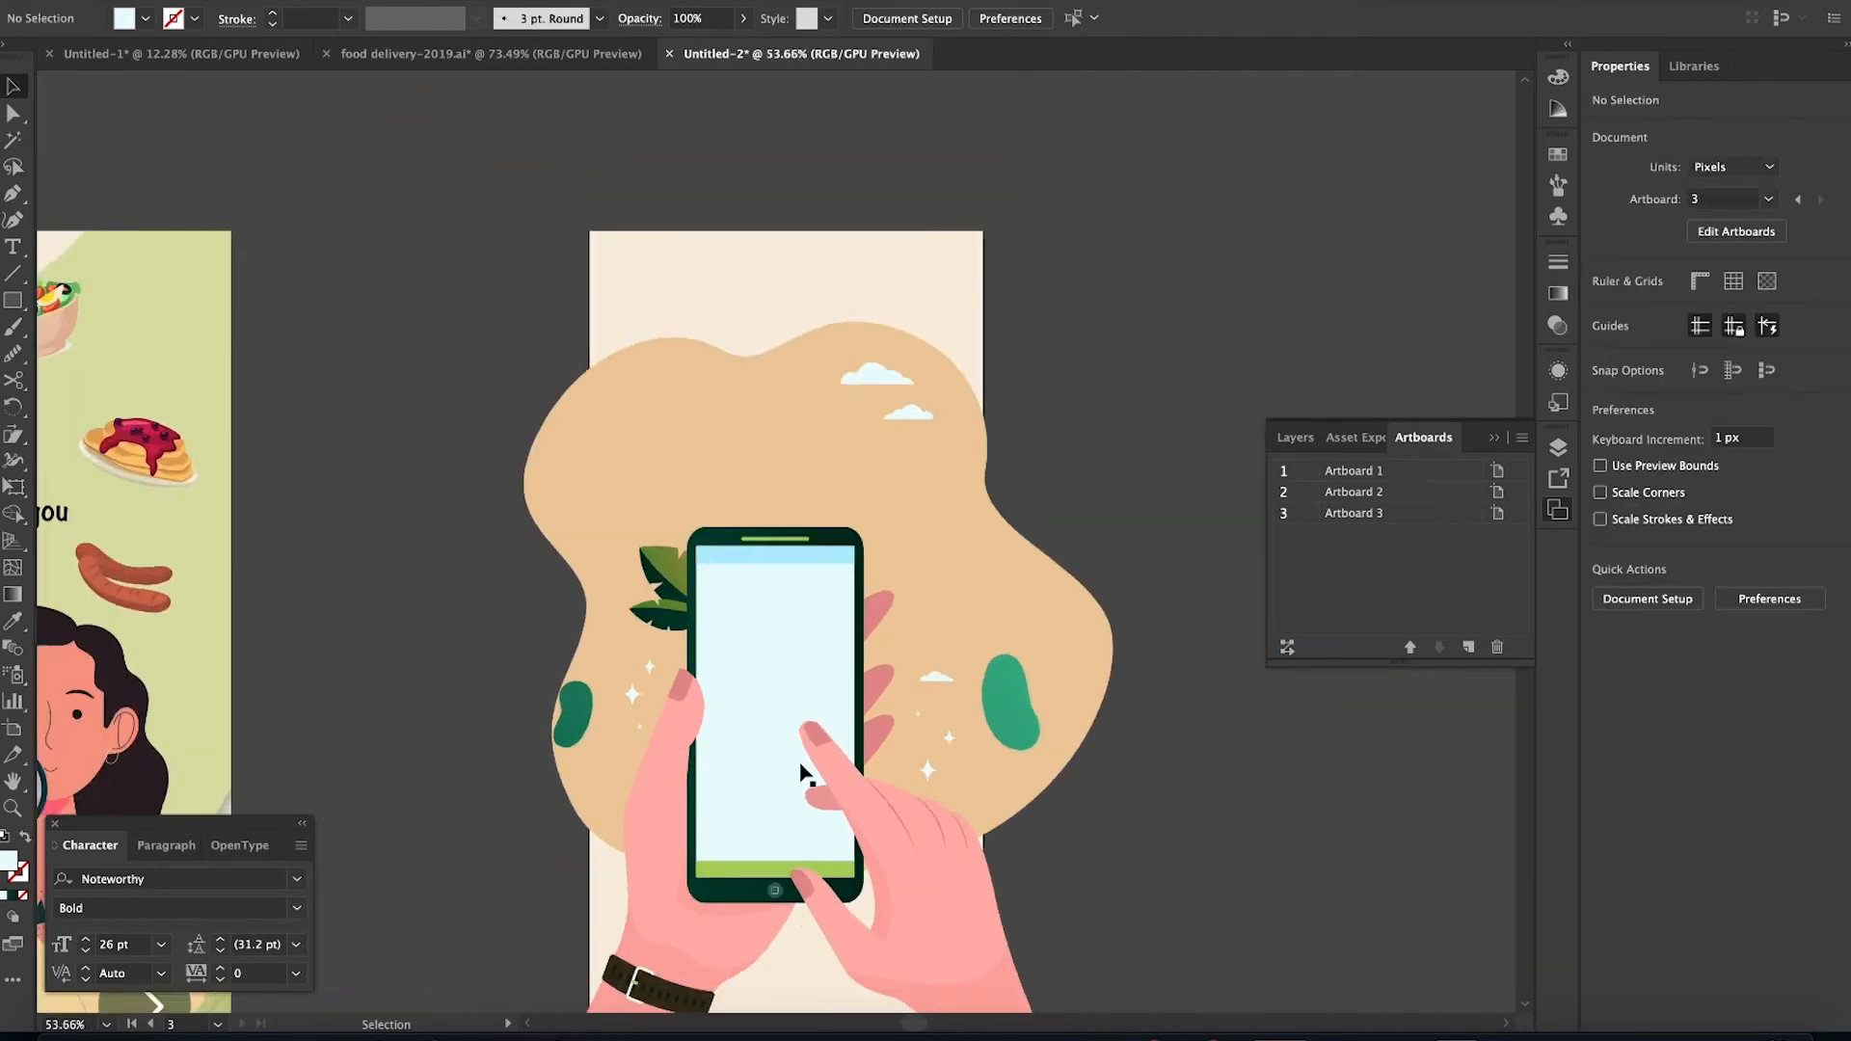
{"action": "left_click", "coordinate": [986, 796]}
{"action": "left_click", "coordinate": [1109, 901]}
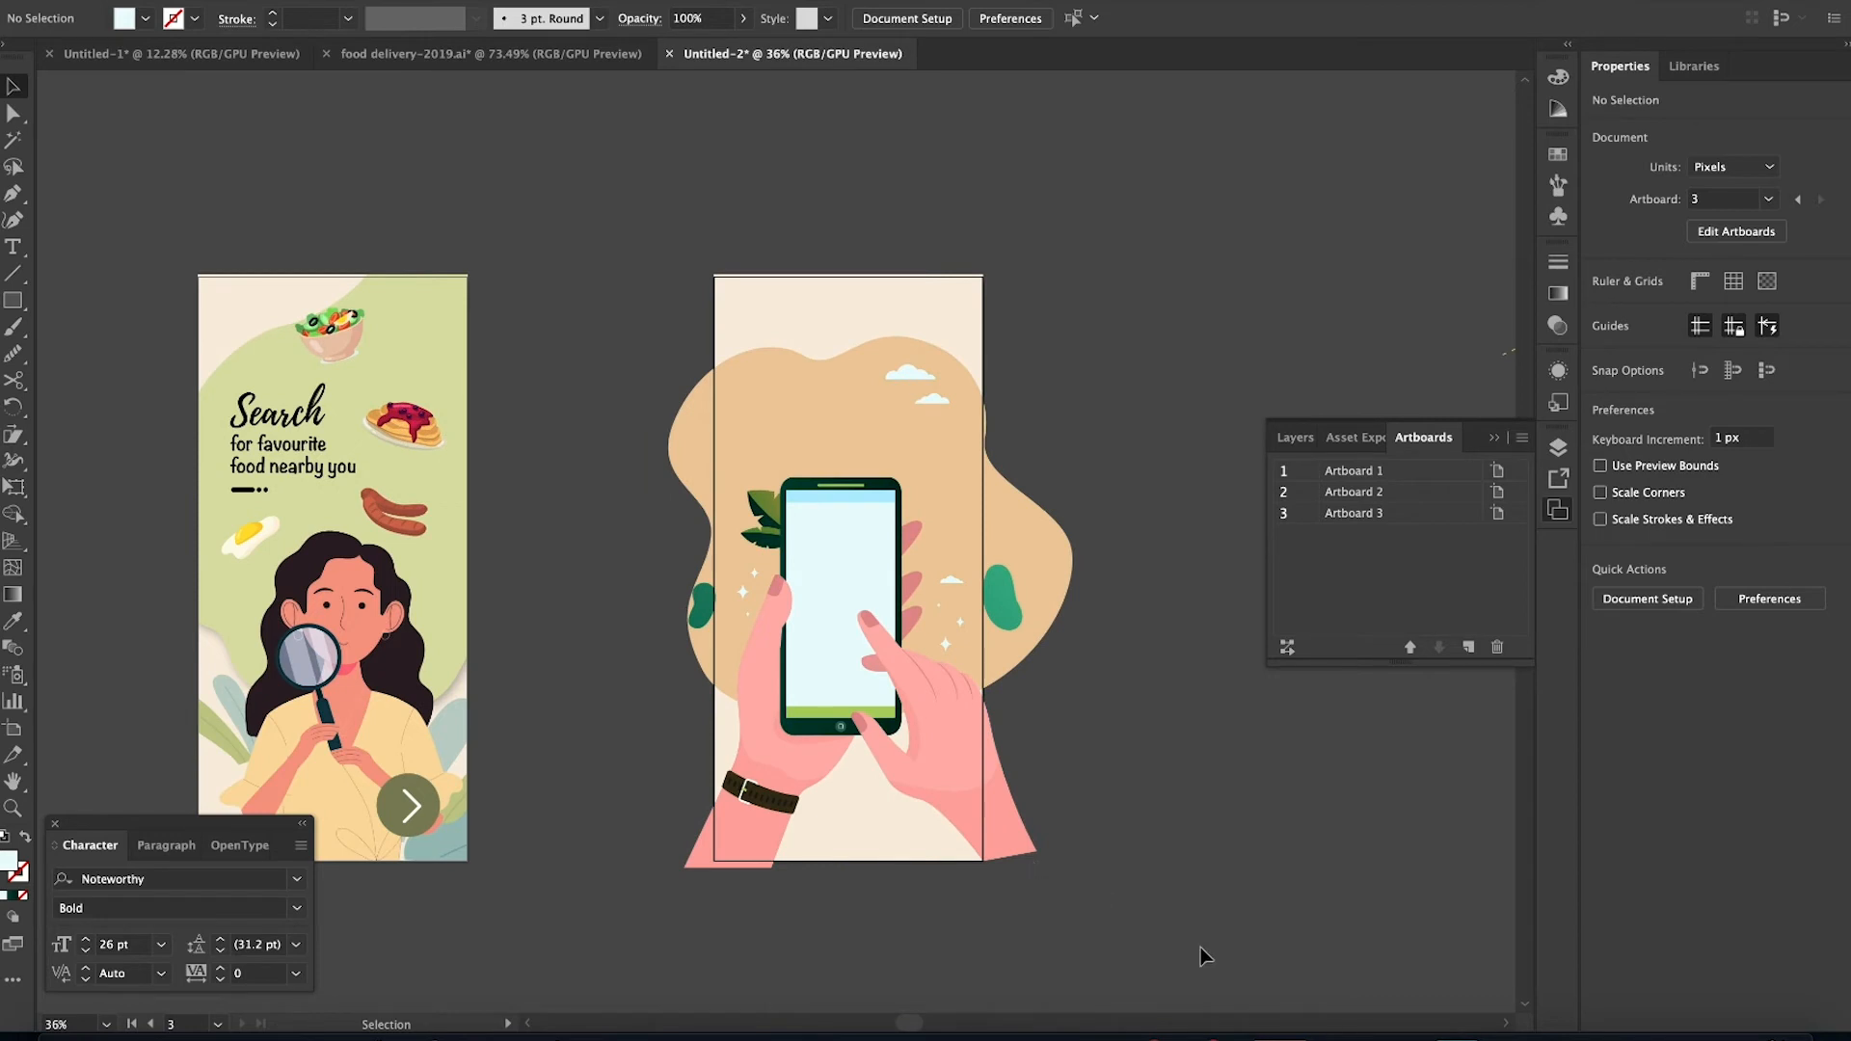
Scale the whole phone illustration with its blob down to about 493 × 647 px and move it to the artboard's lower edge
{"action": "left_click_drag", "start_coordinate": [661, 374], "coordinate": [663, 376]}
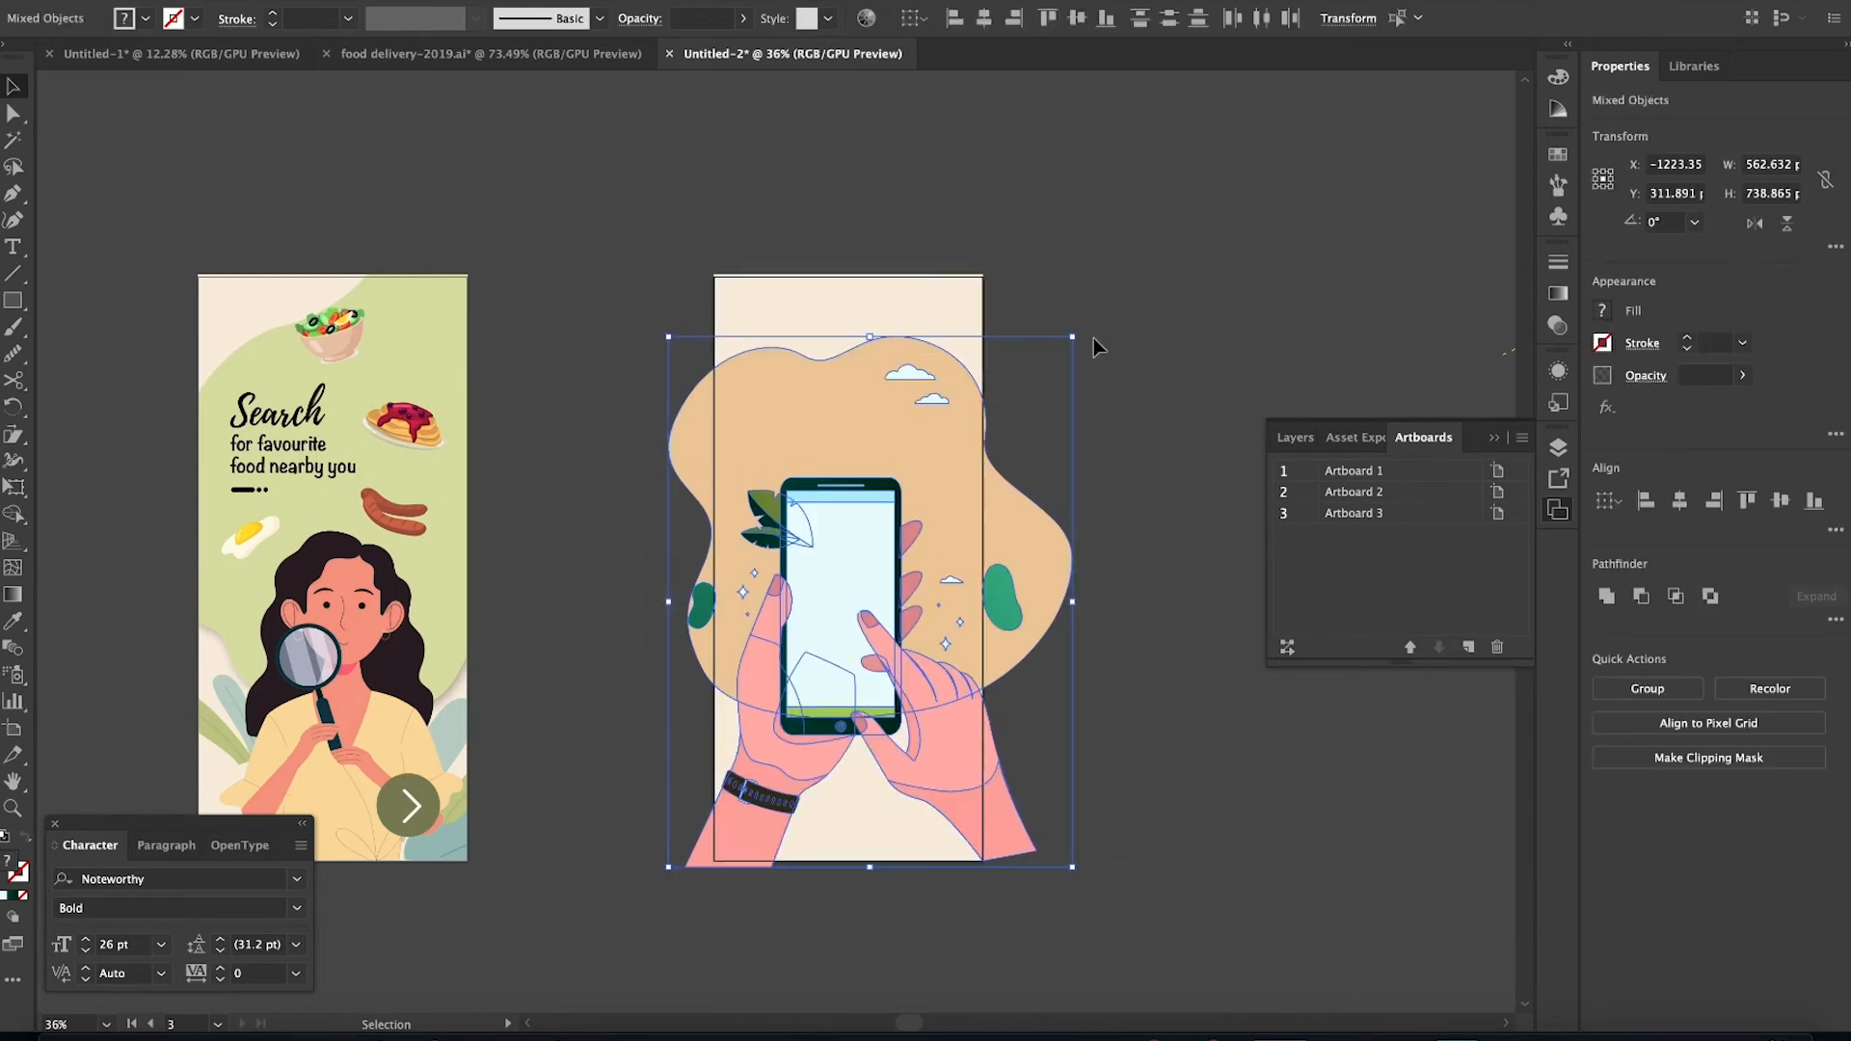
{"action": "left_click_drag", "start_coordinate": [1073, 339], "coordinate": [1037, 383]}
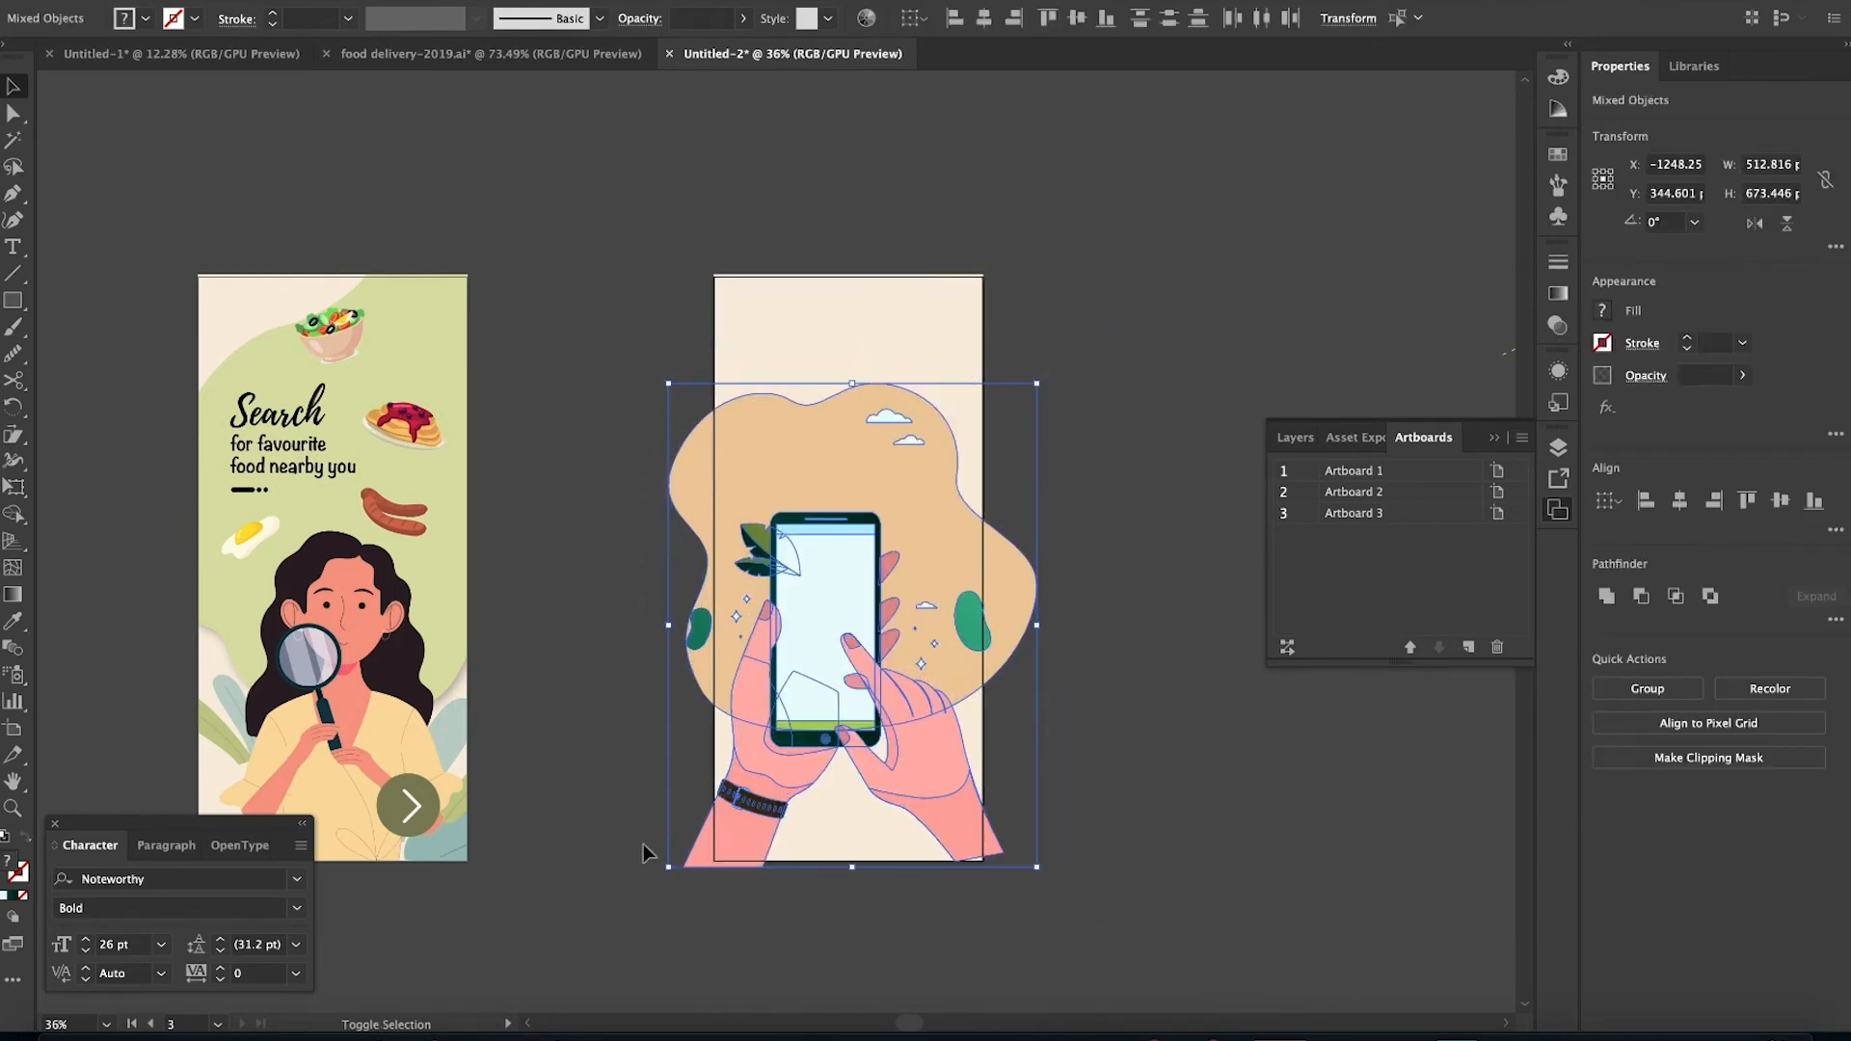
{"action": "left_click_drag", "start_coordinate": [670, 867], "coordinate": [685, 865]}
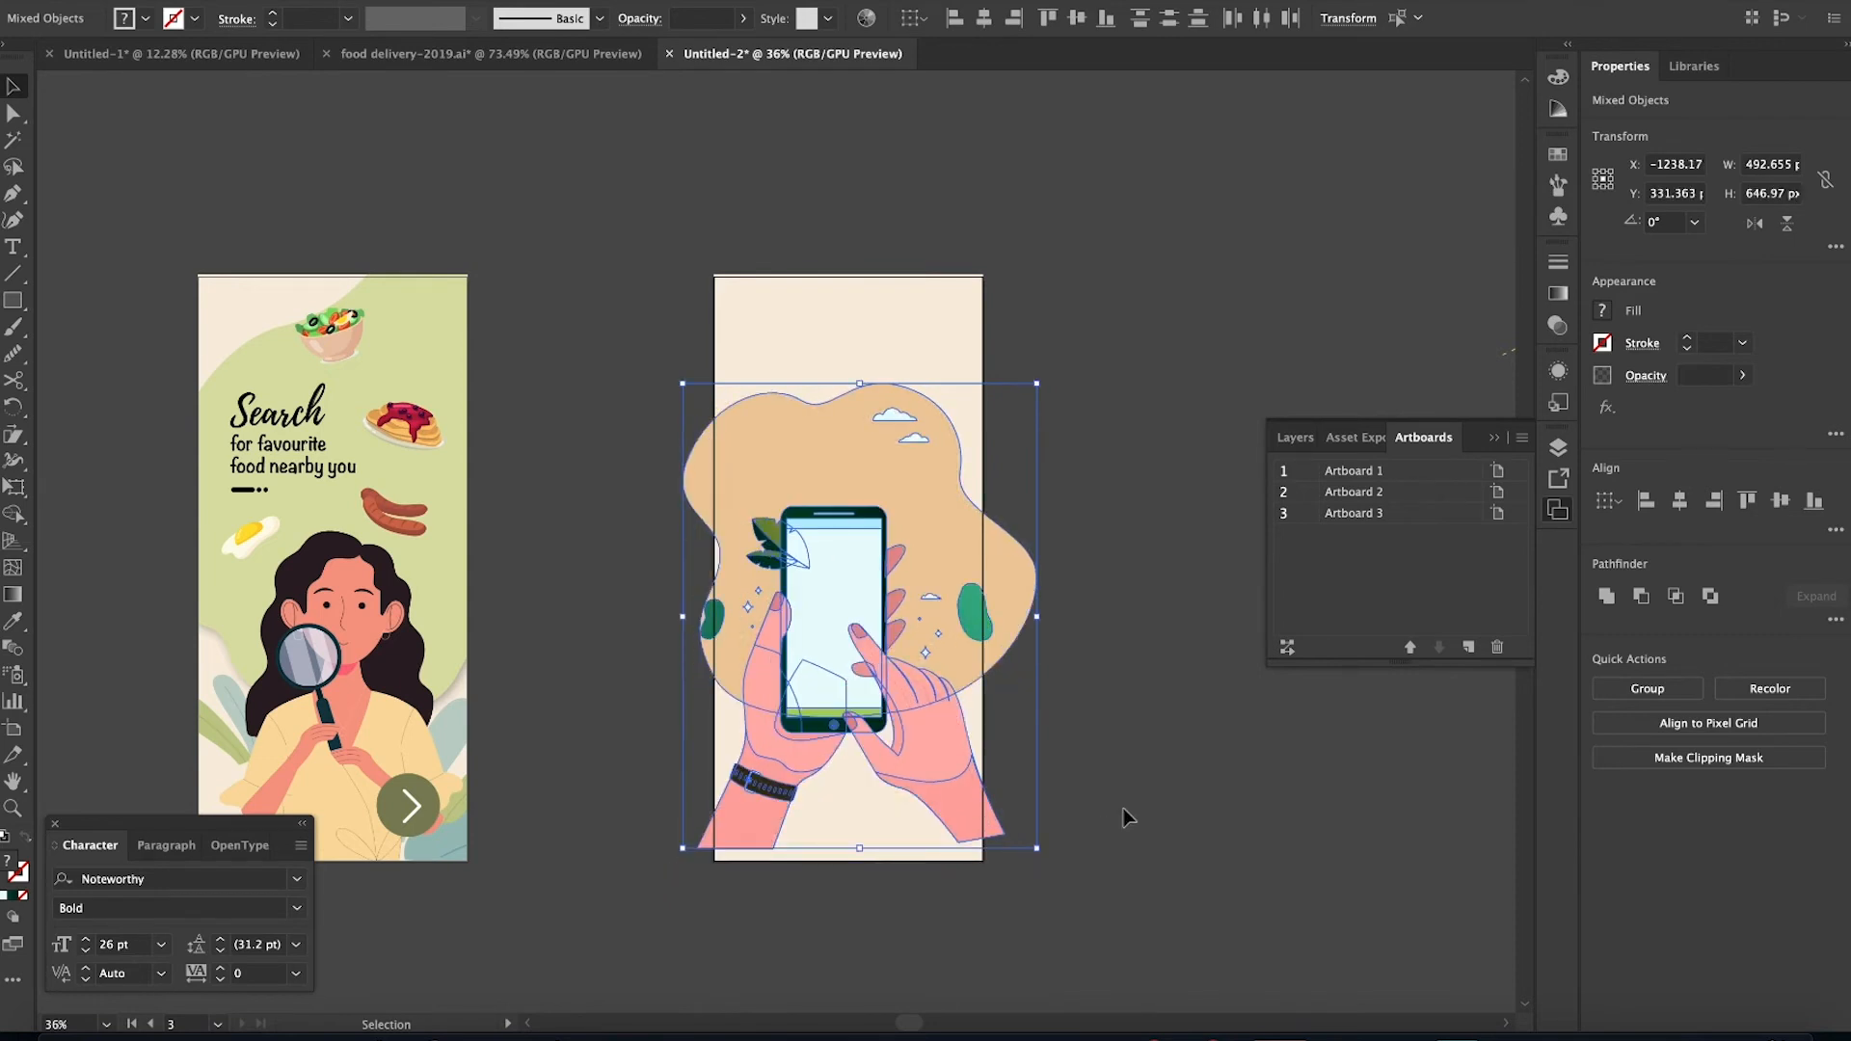
{"action": "left_click", "coordinate": [1190, 875]}
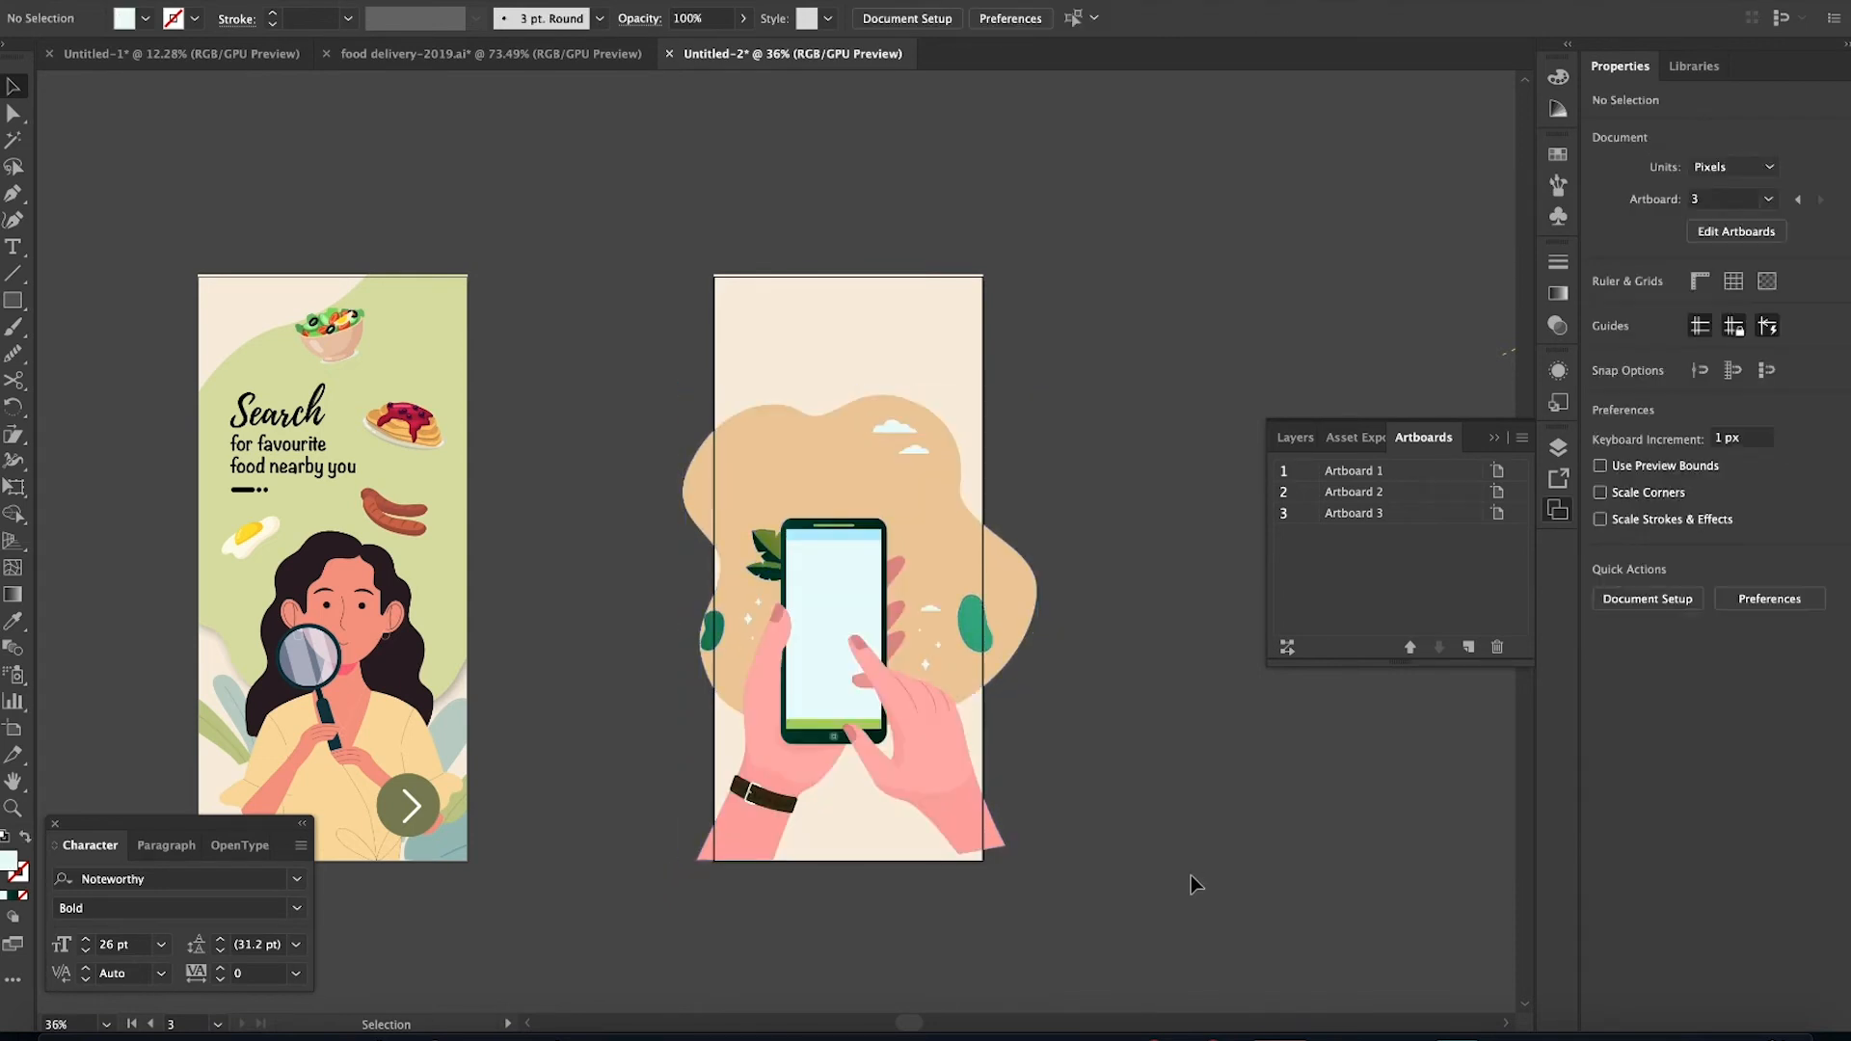
Shift the phone illustration together with its cream background 10 px to the right
{"action": "key", "text": "ctrl+a"}
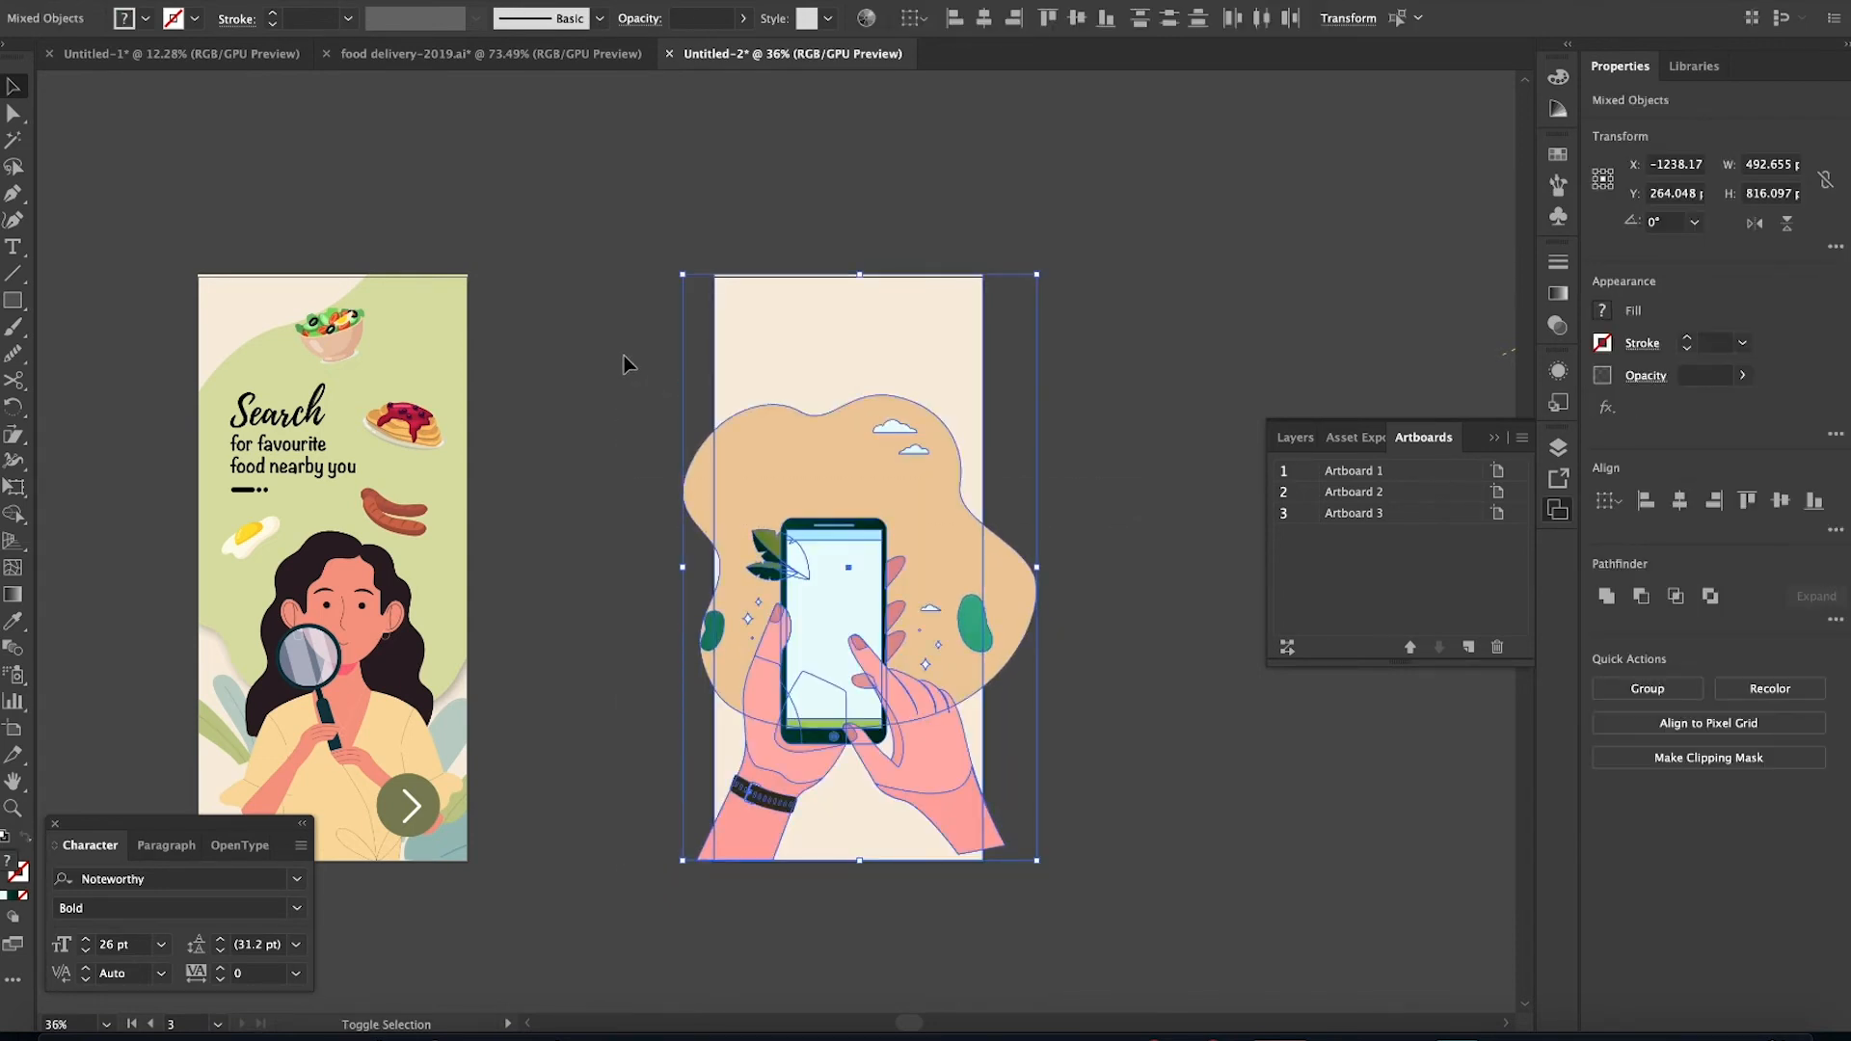
{"action": "key", "text": "shift+Right"}
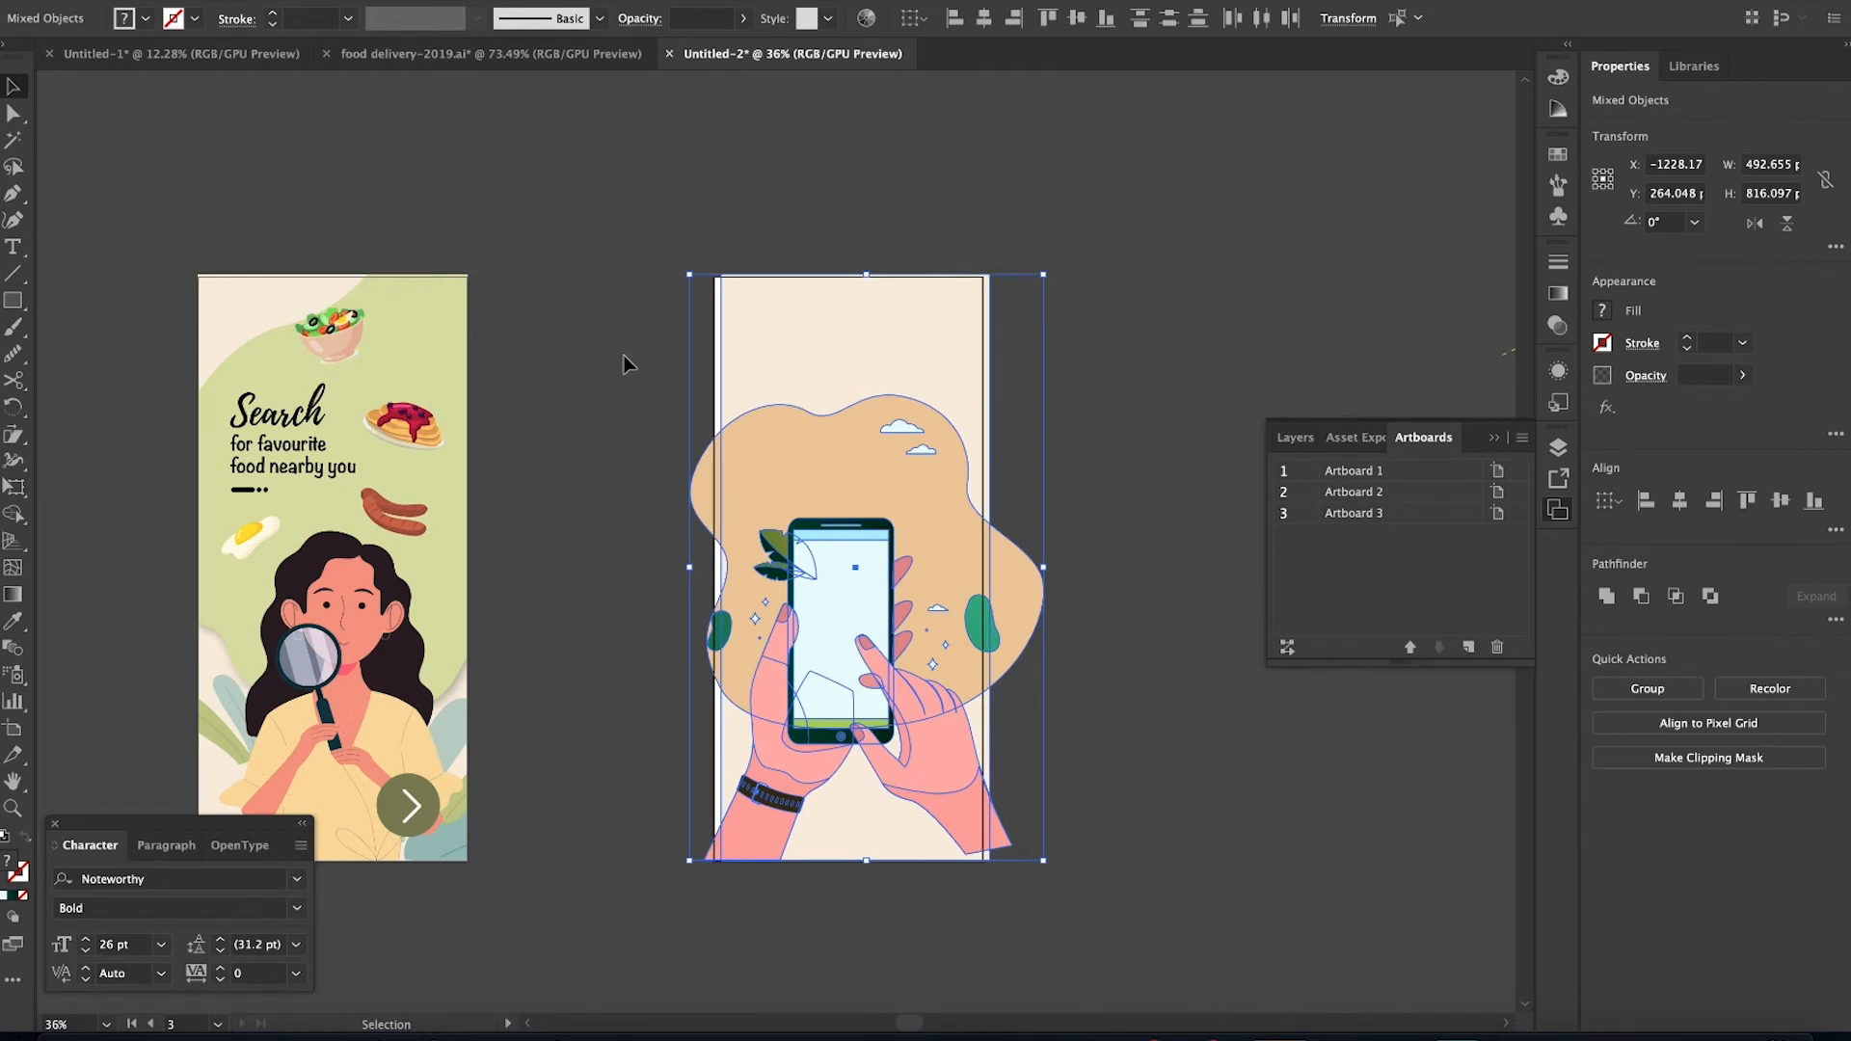
{"action": "left_click", "coordinate": [1185, 756]}
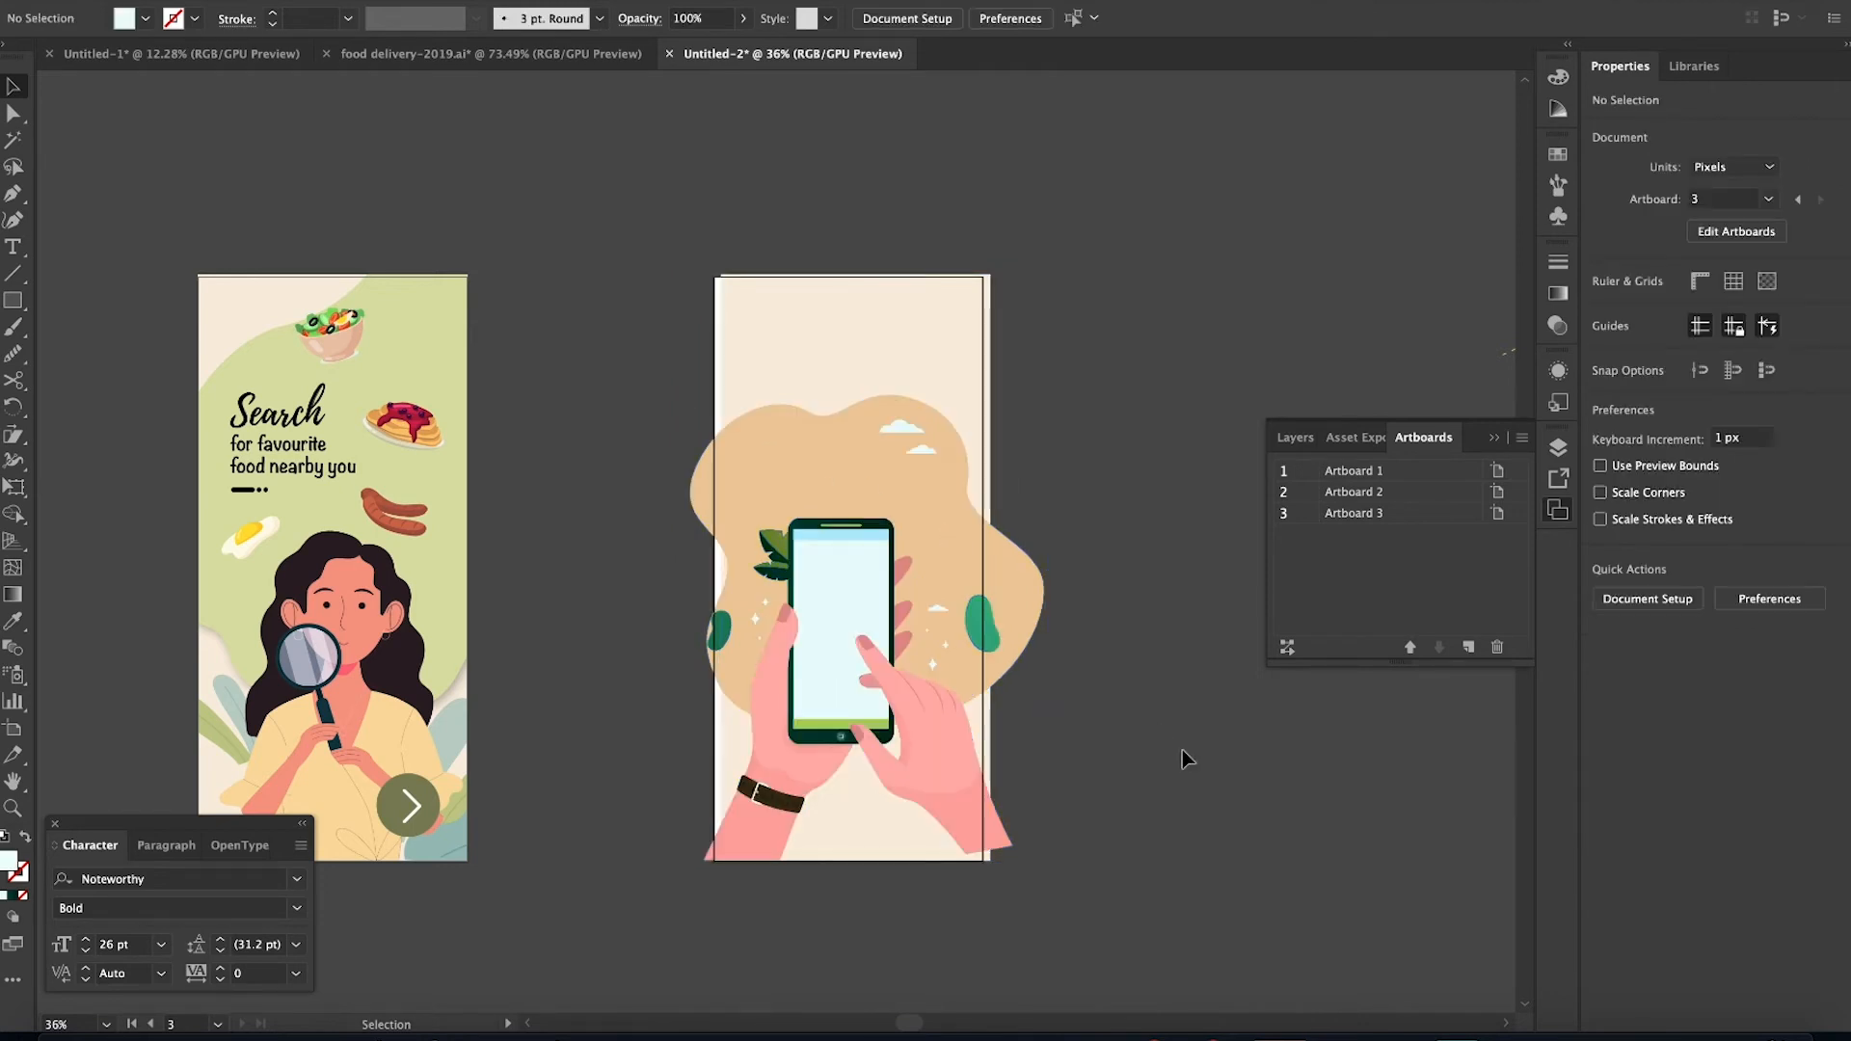
Enlarge the phone body with its screen, bars and speaker to about 173 × 342 px within the hands
{"action": "scroll", "coordinate": [773, 734], "scroll_direction": "up", "scroll_amount": 5}
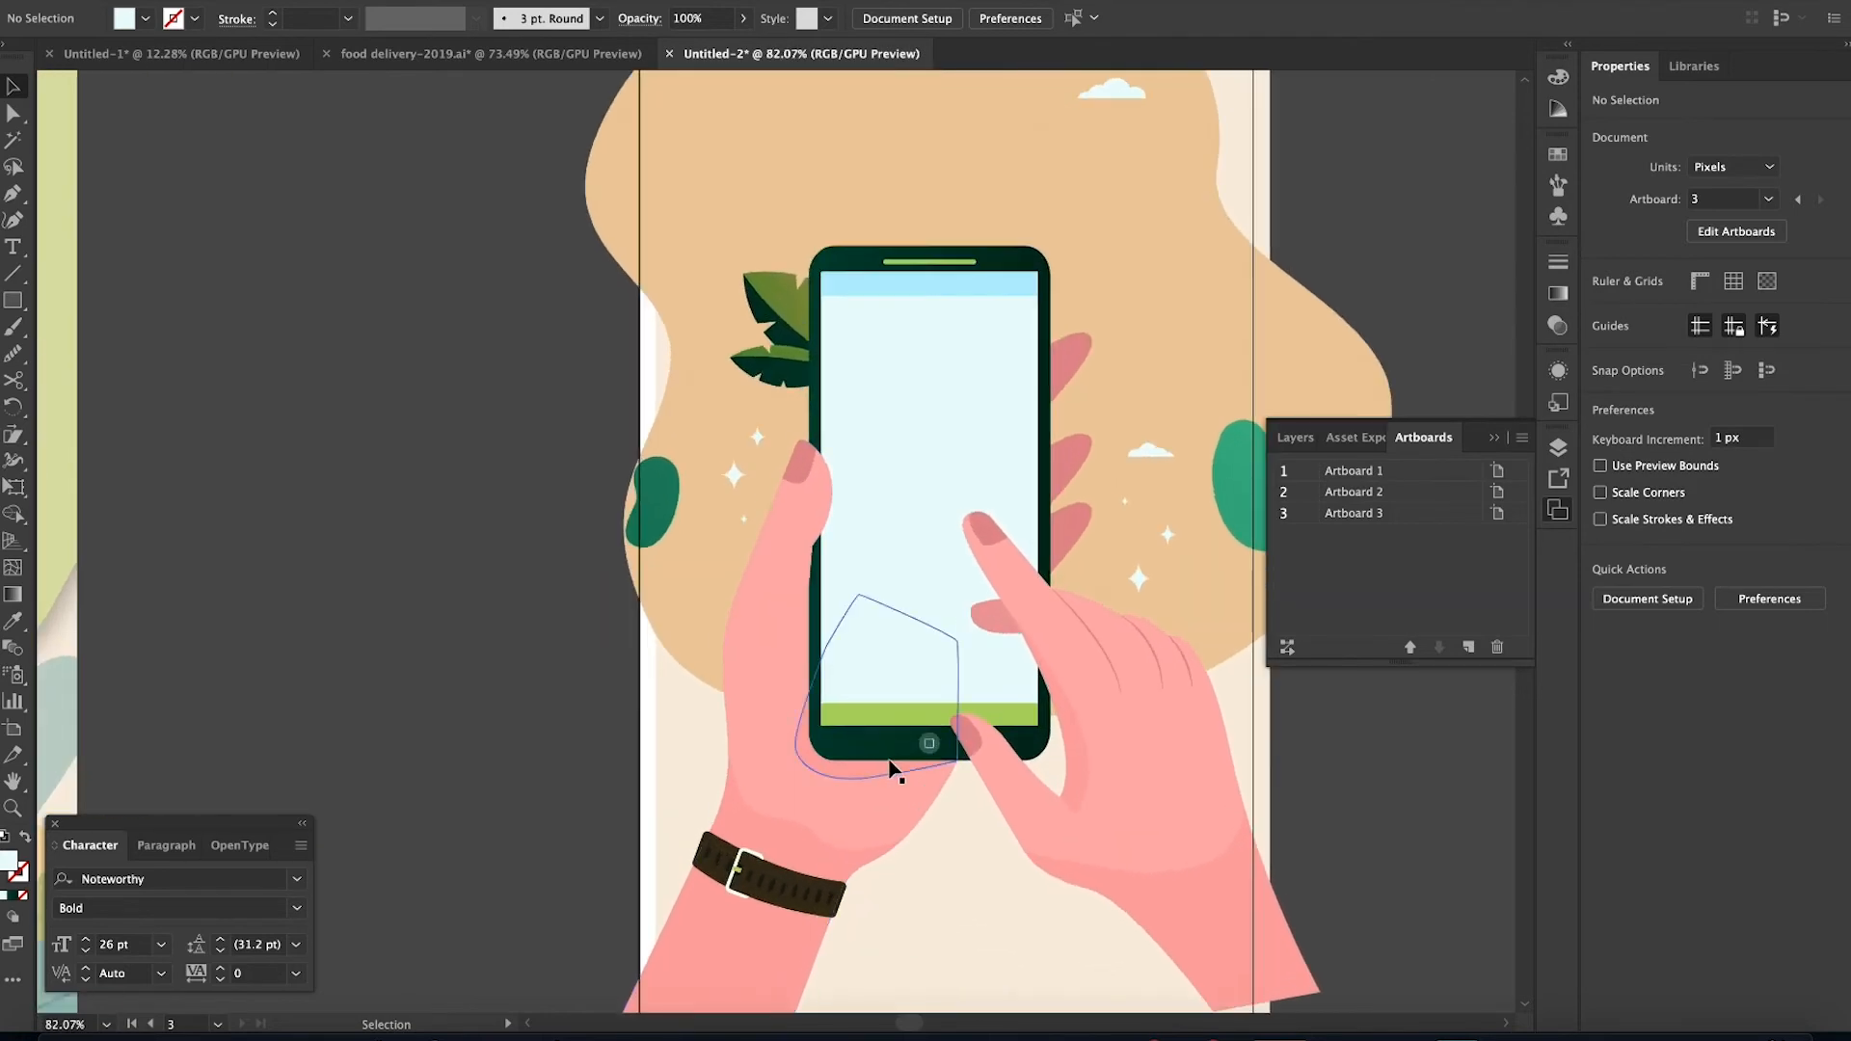
{"action": "left_click", "coordinate": [890, 764]}
{"action": "left_click", "coordinate": [1033, 753]}
{"action": "left_click_drag", "start_coordinate": [1033, 753], "coordinate": [1038, 724]}
{"action": "key", "text": "super+z"}
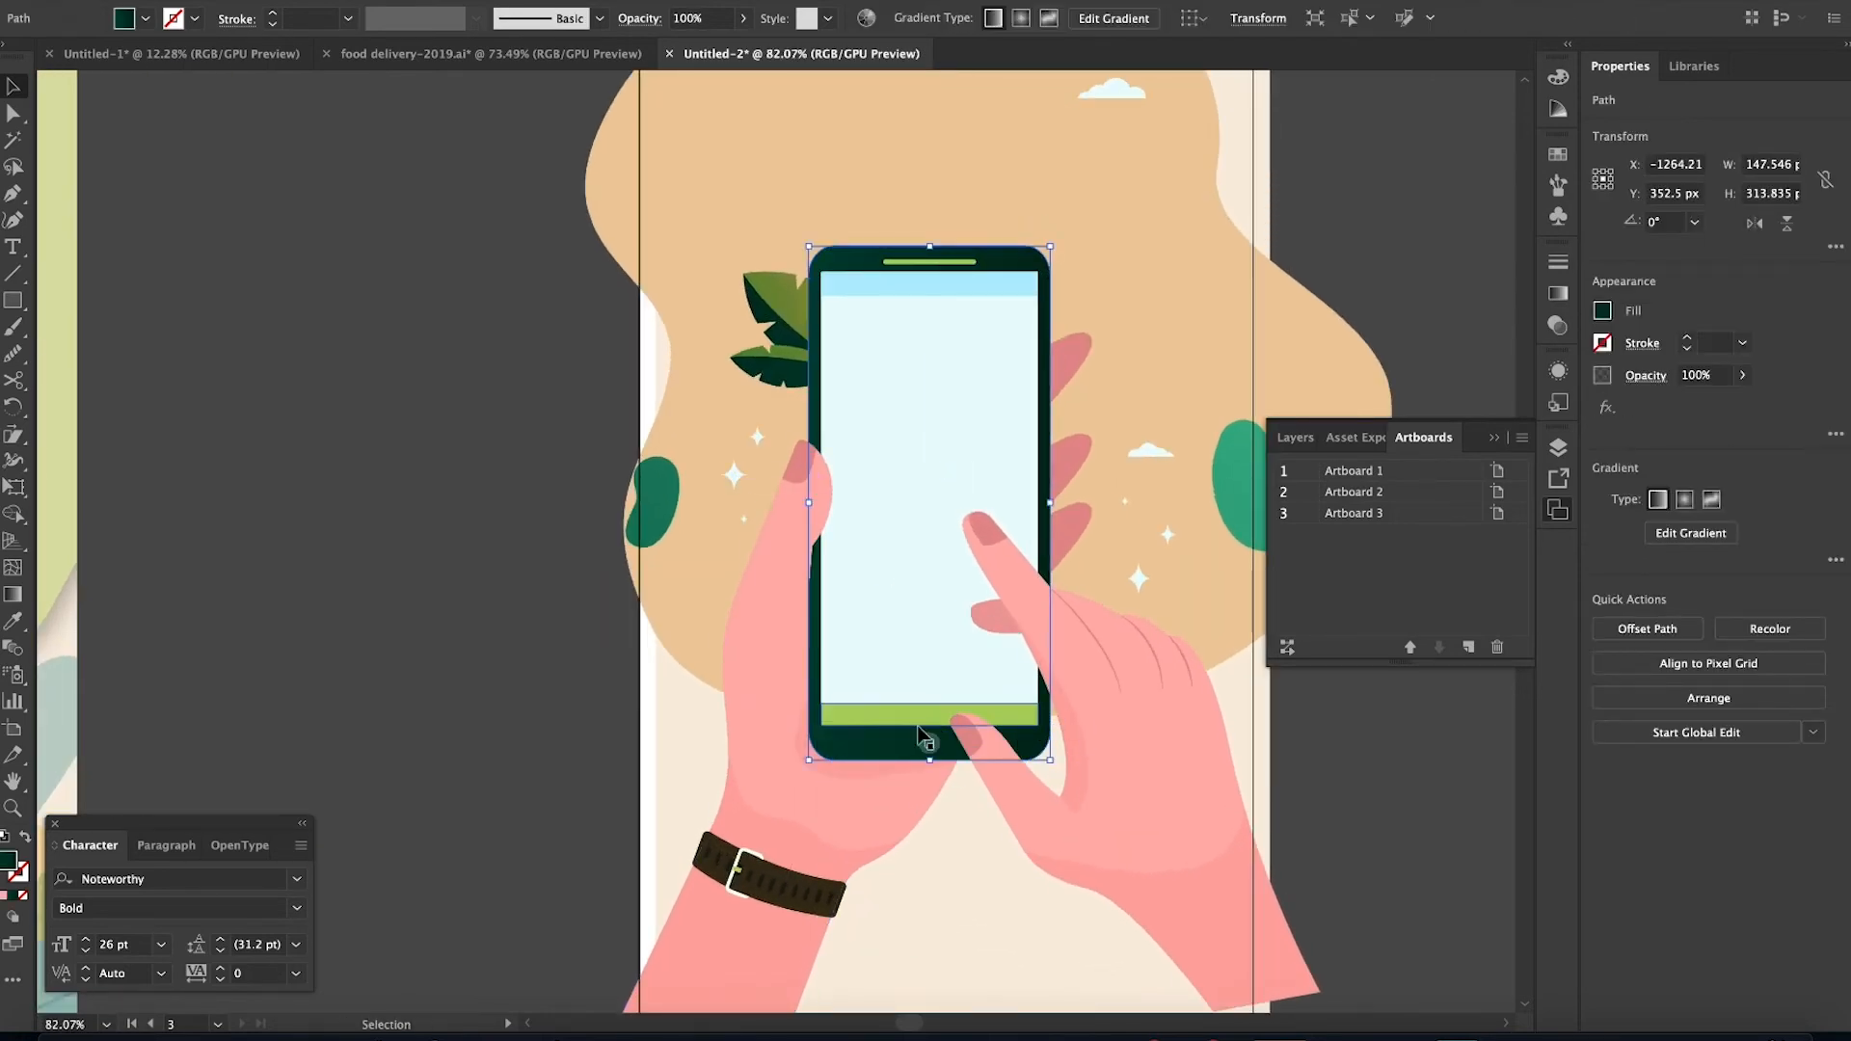
{"action": "left_click", "coordinate": [931, 744], "text": "shift"}
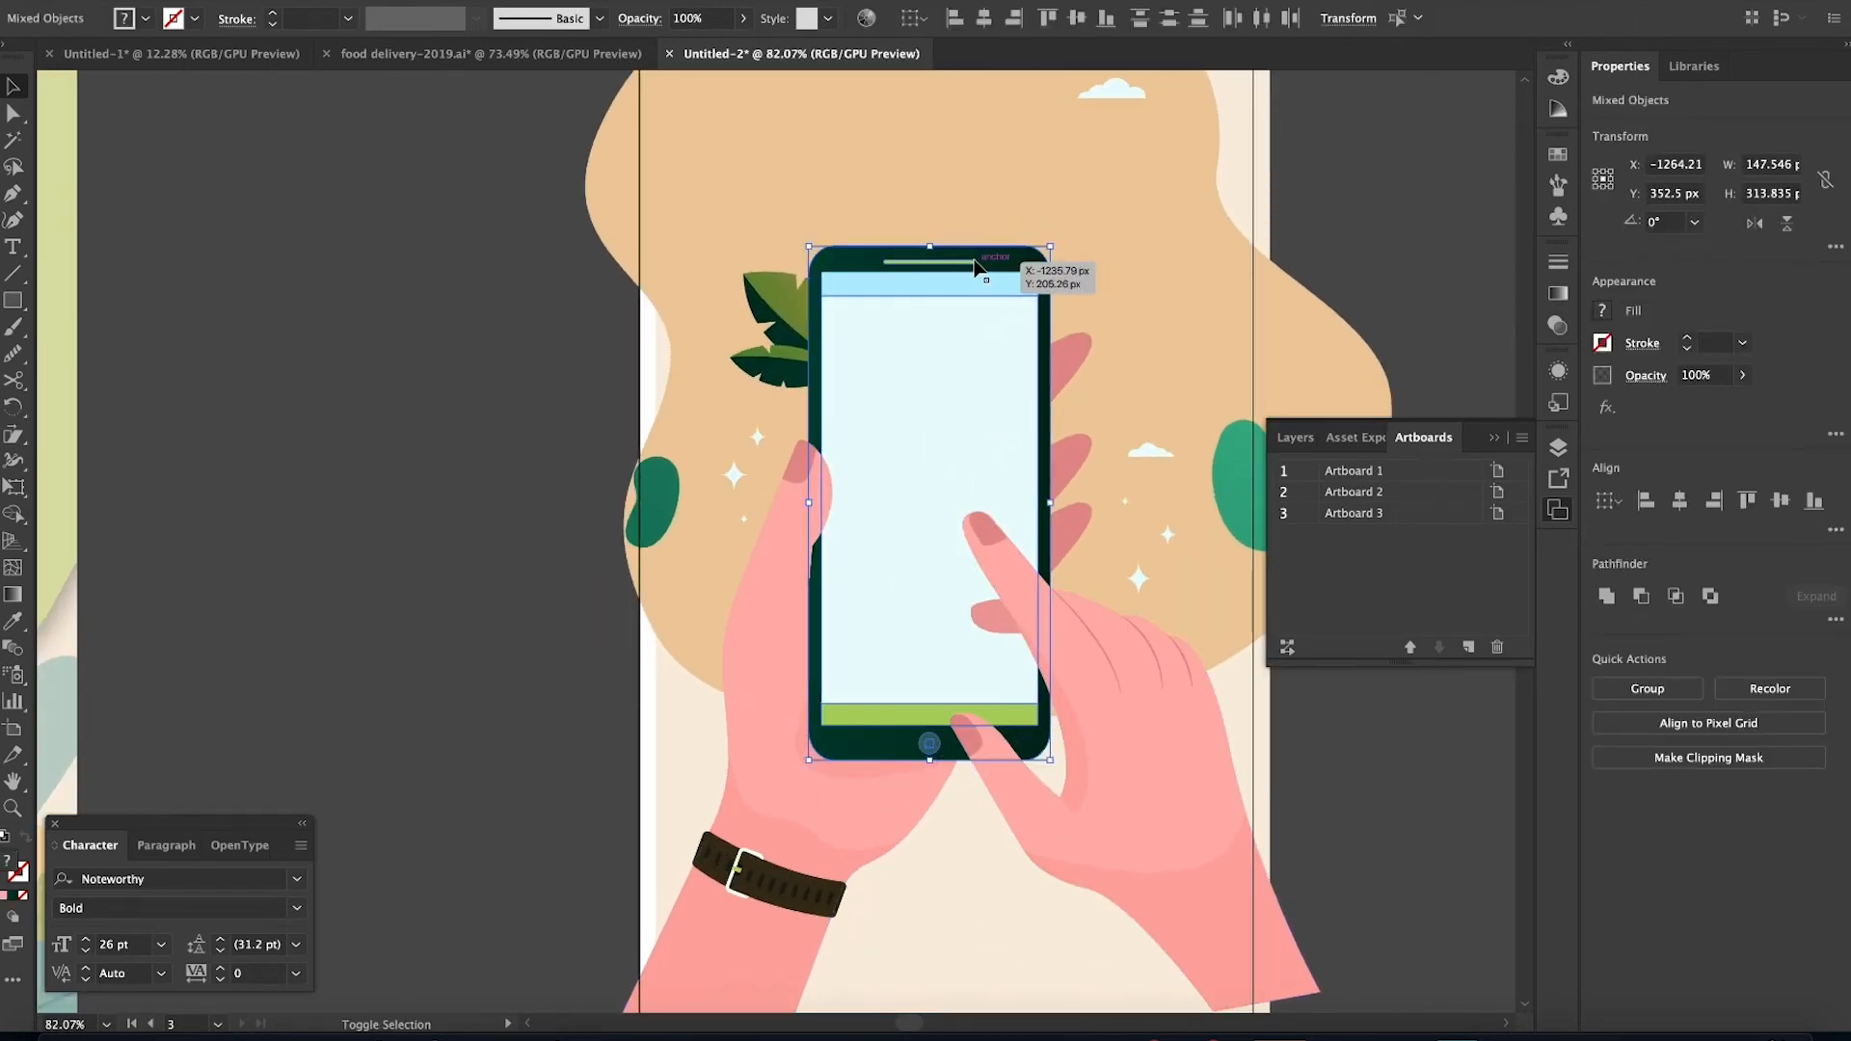
{"action": "left_click_drag", "start_coordinate": [1049, 247], "coordinate": [1085, 177]}
{"action": "key", "text": "super+z"}
{"action": "left_click_drag", "start_coordinate": [1072, 480], "coordinate": [1094, 482]}
{"action": "key", "text": "super+z"}
{"action": "left_click_drag", "start_coordinate": [1072, 205], "coordinate": [1084, 183]}
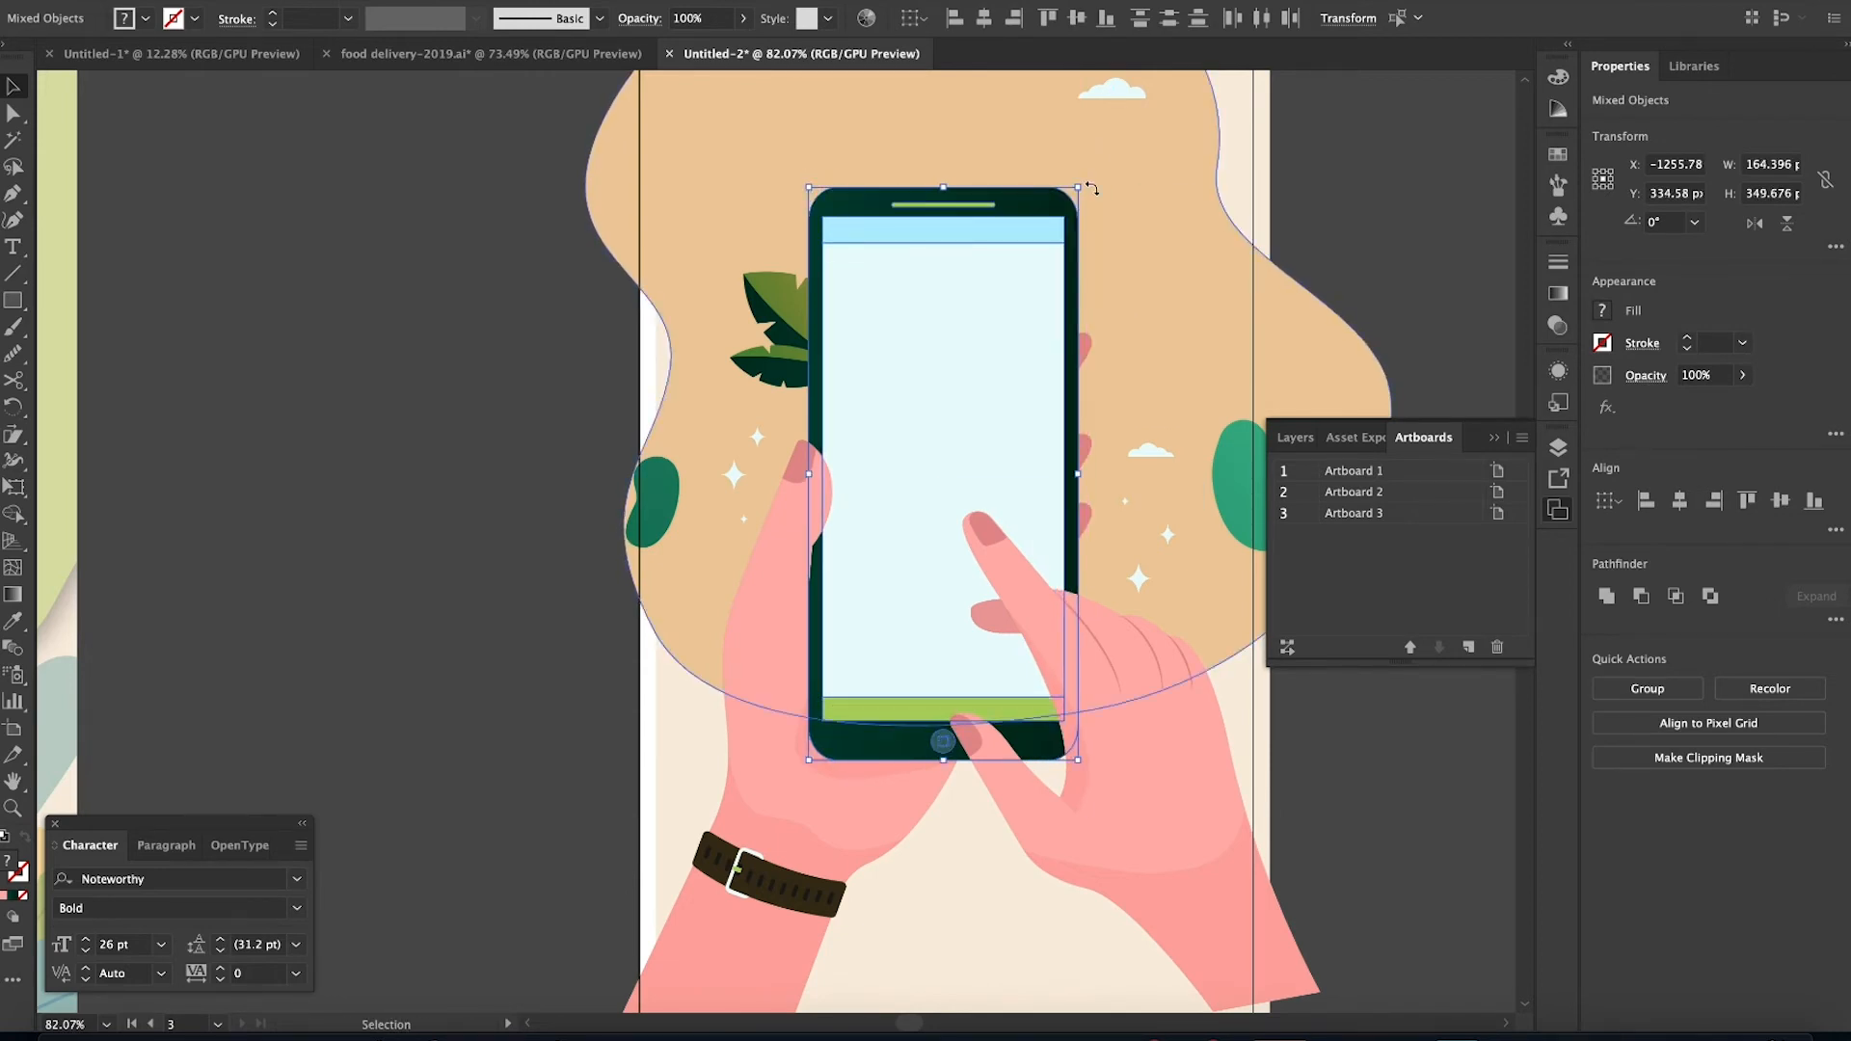
{"action": "key", "text": "super+z"}
{"action": "mouse_move", "coordinate": [1071, 480]}
{"action": "left_mouse_down"}
{"action": "mouse_move", "coordinate": [1118, 483]}
{"action": "mouse_move", "coordinate": [1102, 487]}
{"action": "left_mouse_up"}
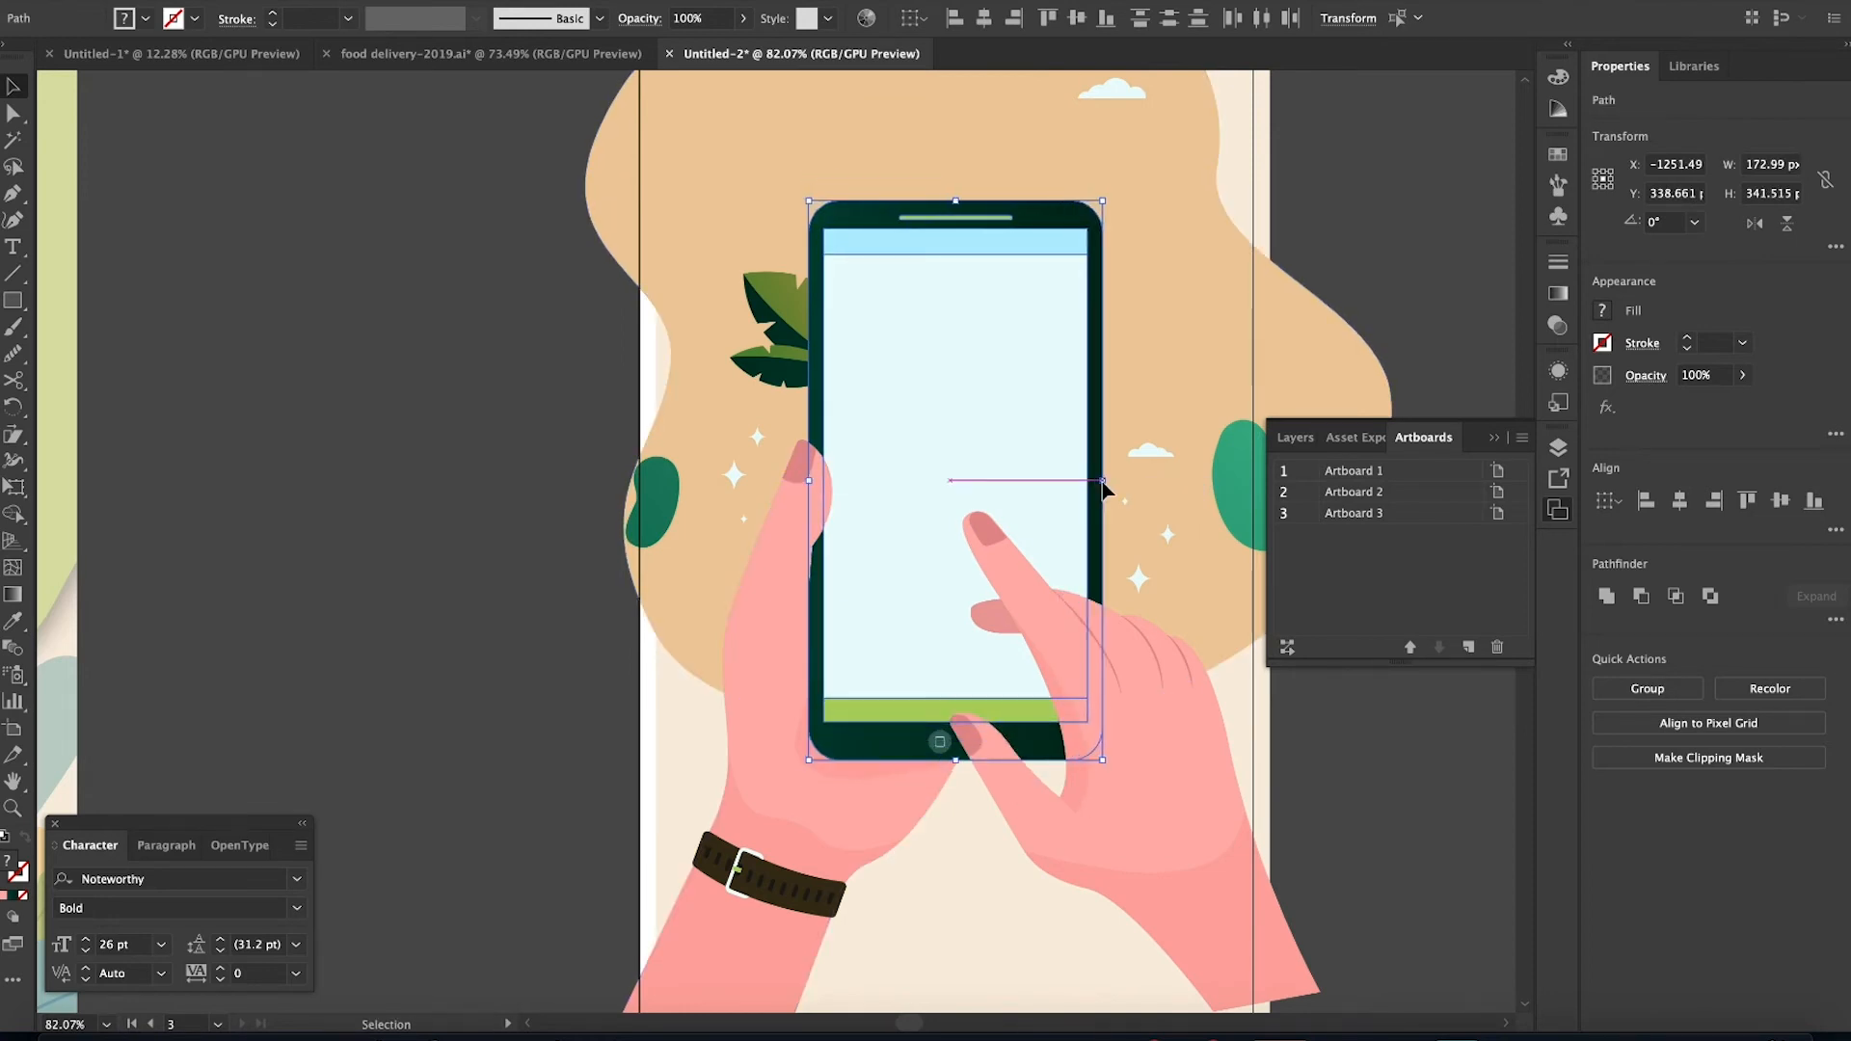
{"action": "left_click", "coordinate": [1354, 785]}
Move the tapping hand down so its forearm reaches the artboard's lower edge
{"action": "scroll", "coordinate": [1357, 785], "scroll_direction": "down", "scroll_amount": 4}
{"action": "scroll", "coordinate": [1358, 787], "scroll_direction": "right", "scroll_amount": 3}
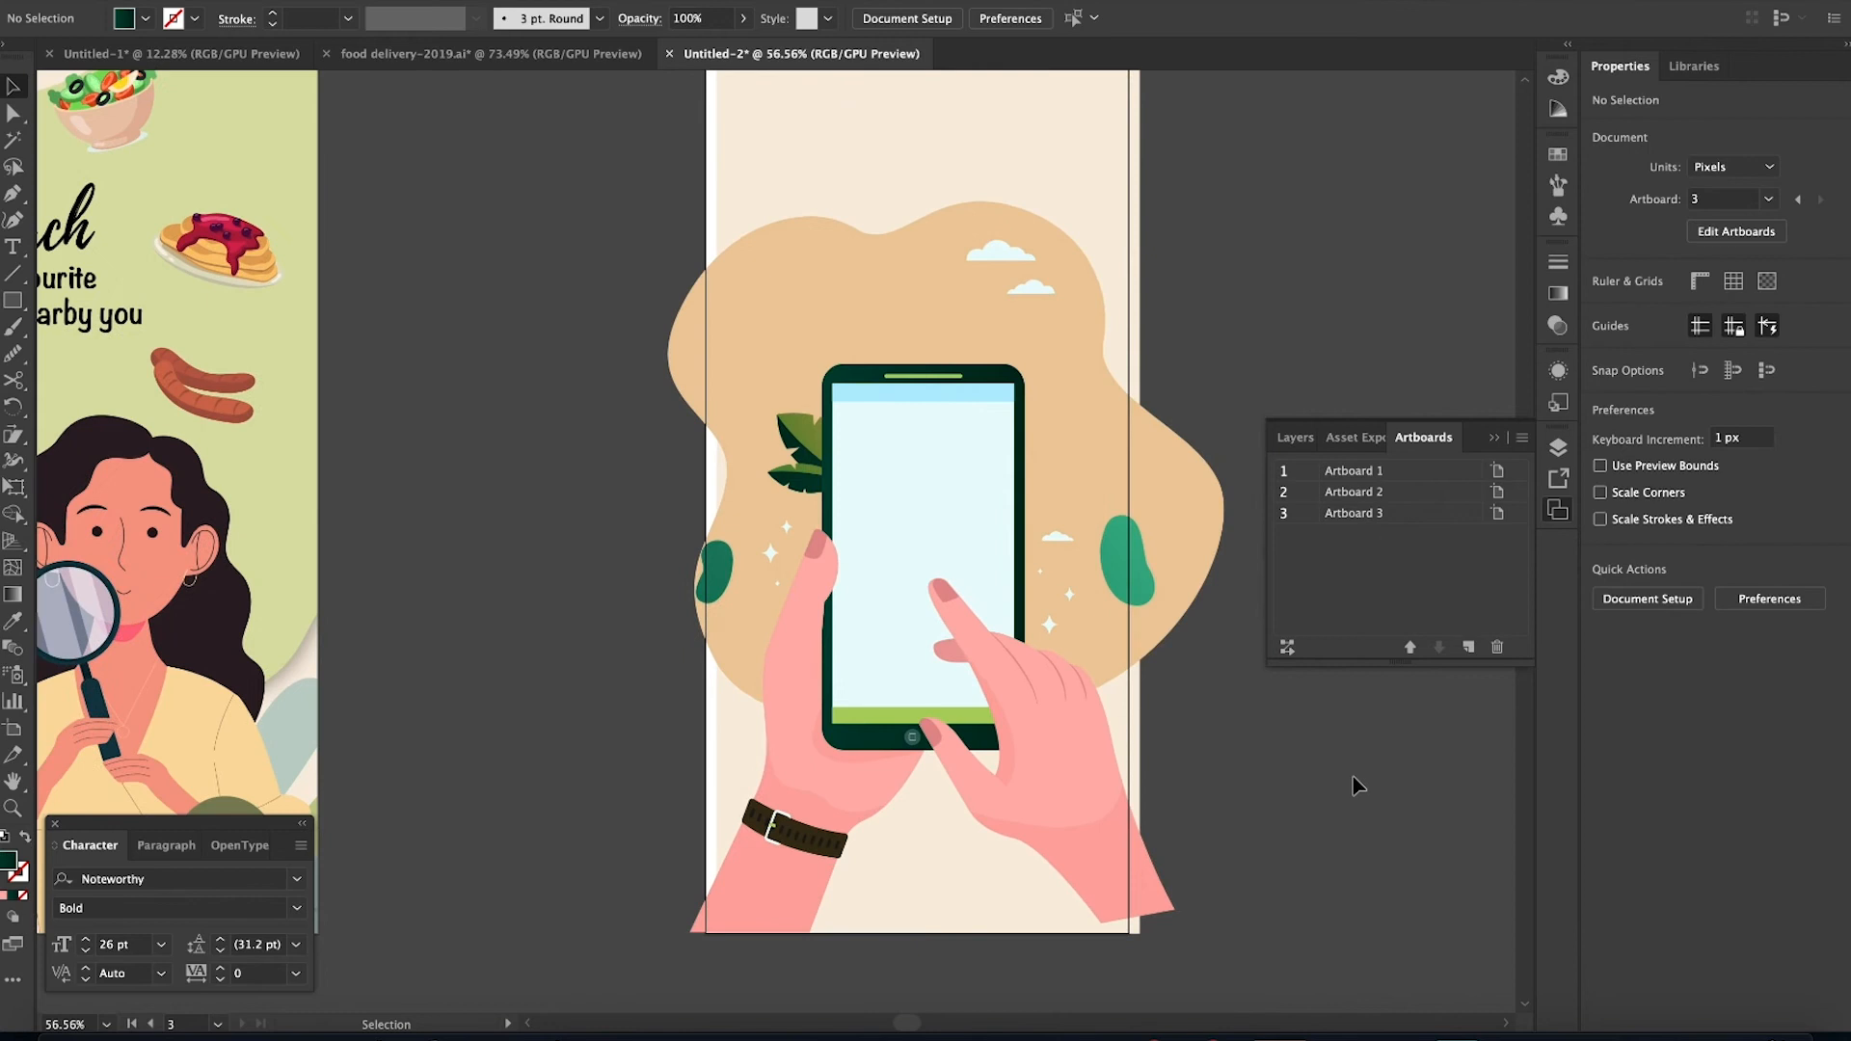
{"action": "left_click", "coordinate": [1078, 870]}
{"action": "left_click", "coordinate": [1172, 688]}
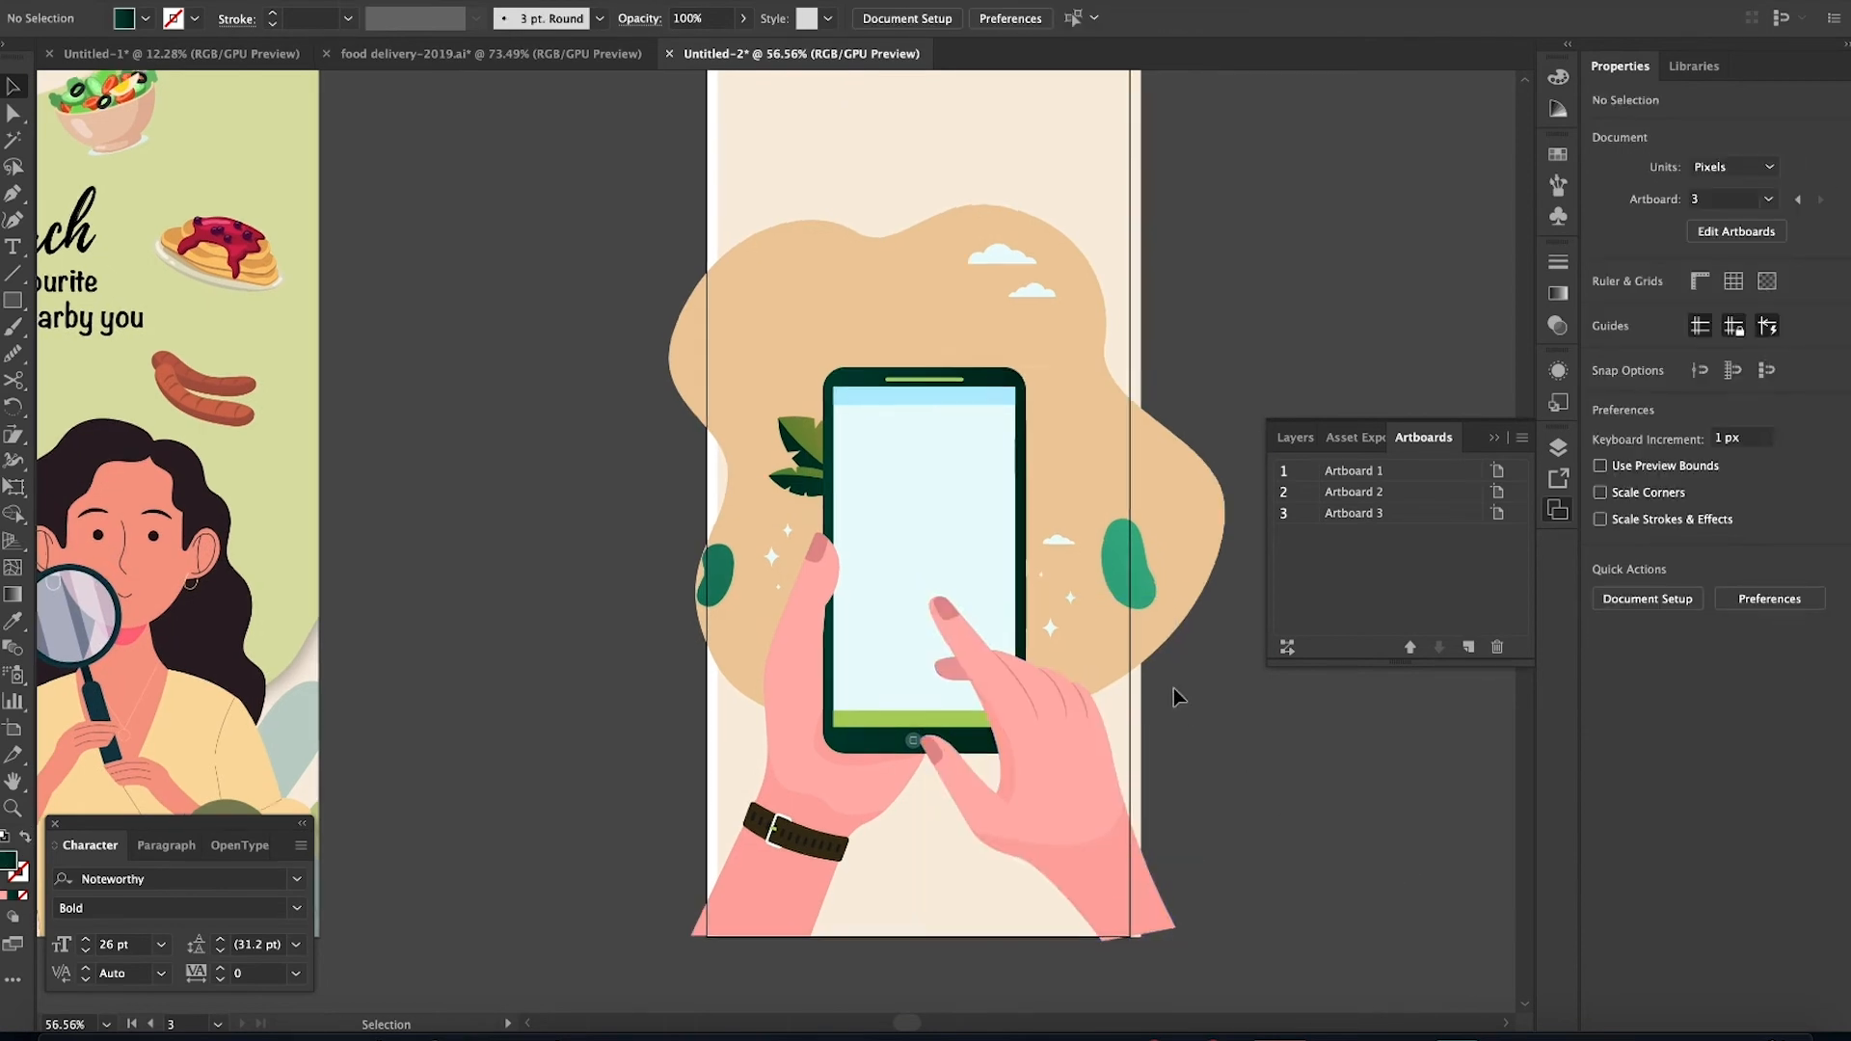
{"action": "scroll", "coordinate": [1132, 609], "scroll_direction": "up", "scroll_amount": 1}
Move the lower paper plane with its dashed trail as a group onto the upper right of the peach blob
{"action": "left_click", "coordinate": [1132, 609]}
{"action": "scroll", "coordinate": [882, 605], "scroll_direction": "right", "scroll_amount": 3}
{"action": "scroll", "coordinate": [881, 604], "scroll_direction": "down", "scroll_amount": 2}
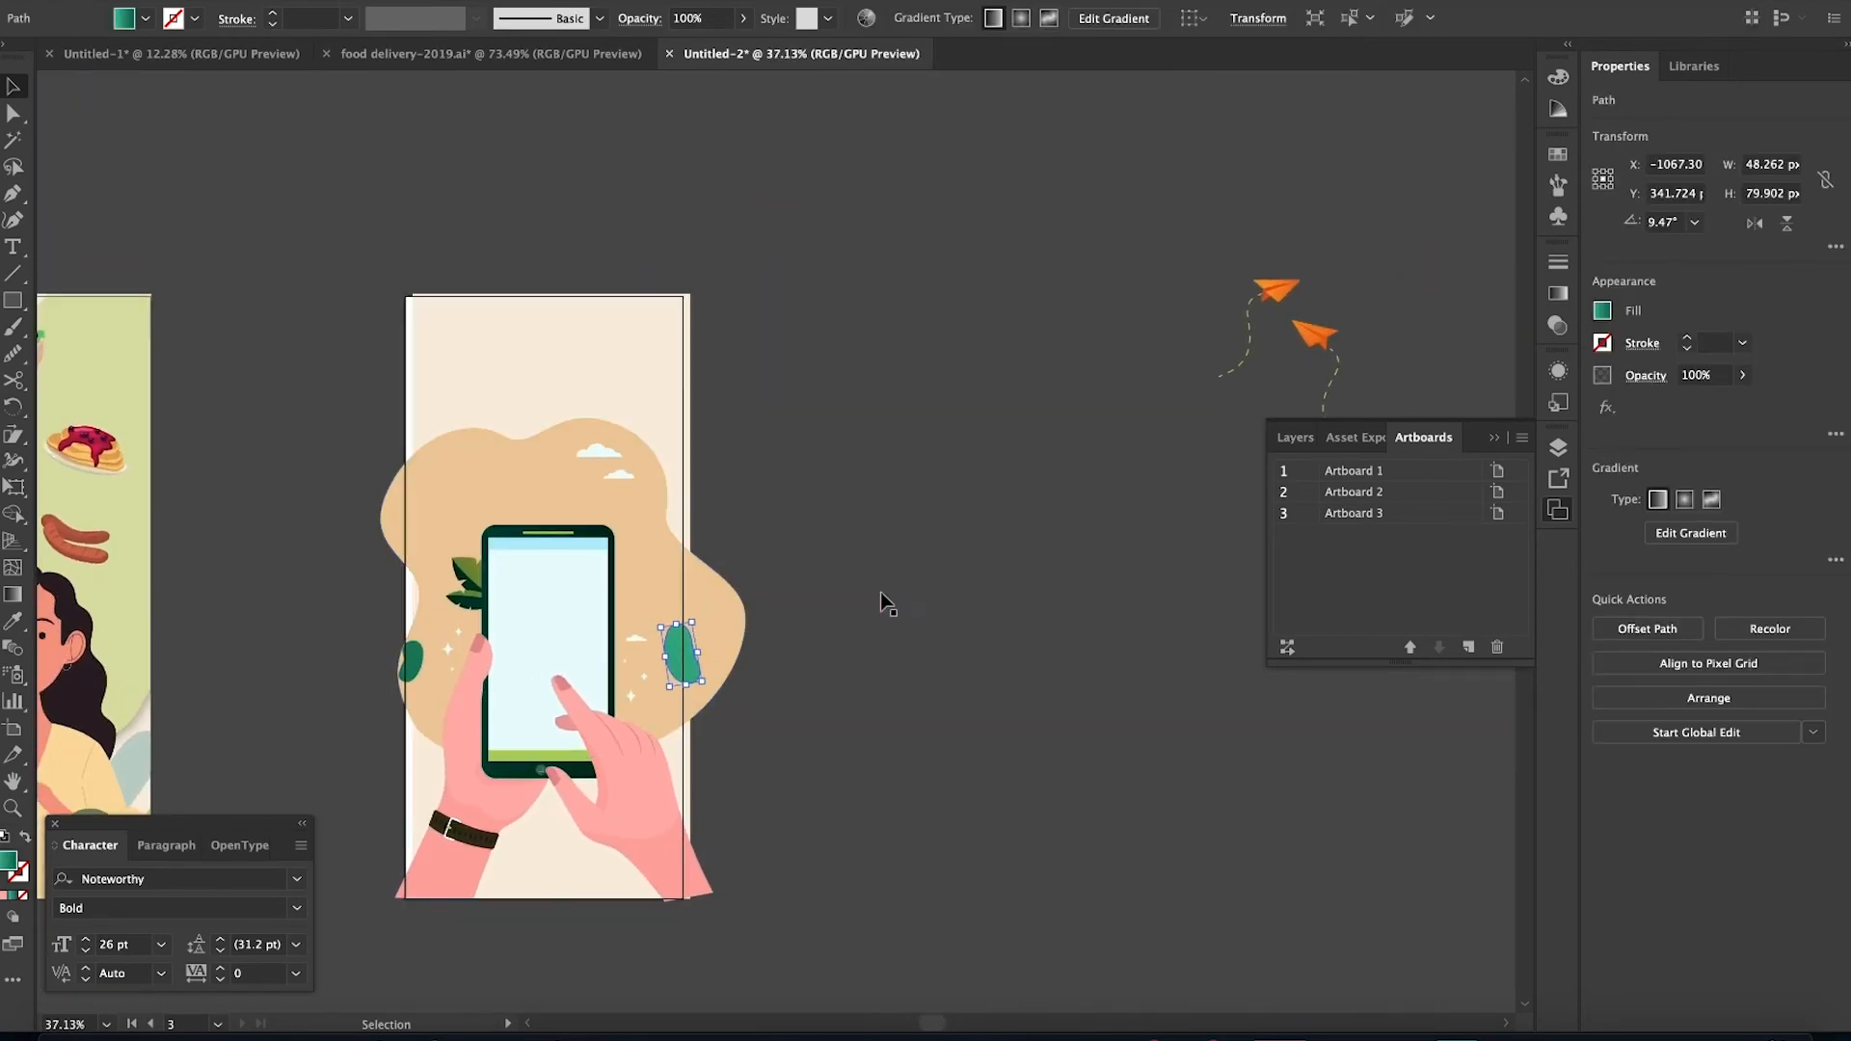
{"action": "left_click_drag", "start_coordinate": [1327, 340], "coordinate": [644, 526]}
{"action": "key", "text": "super+g"}
{"action": "left_click", "coordinate": [1334, 377]}
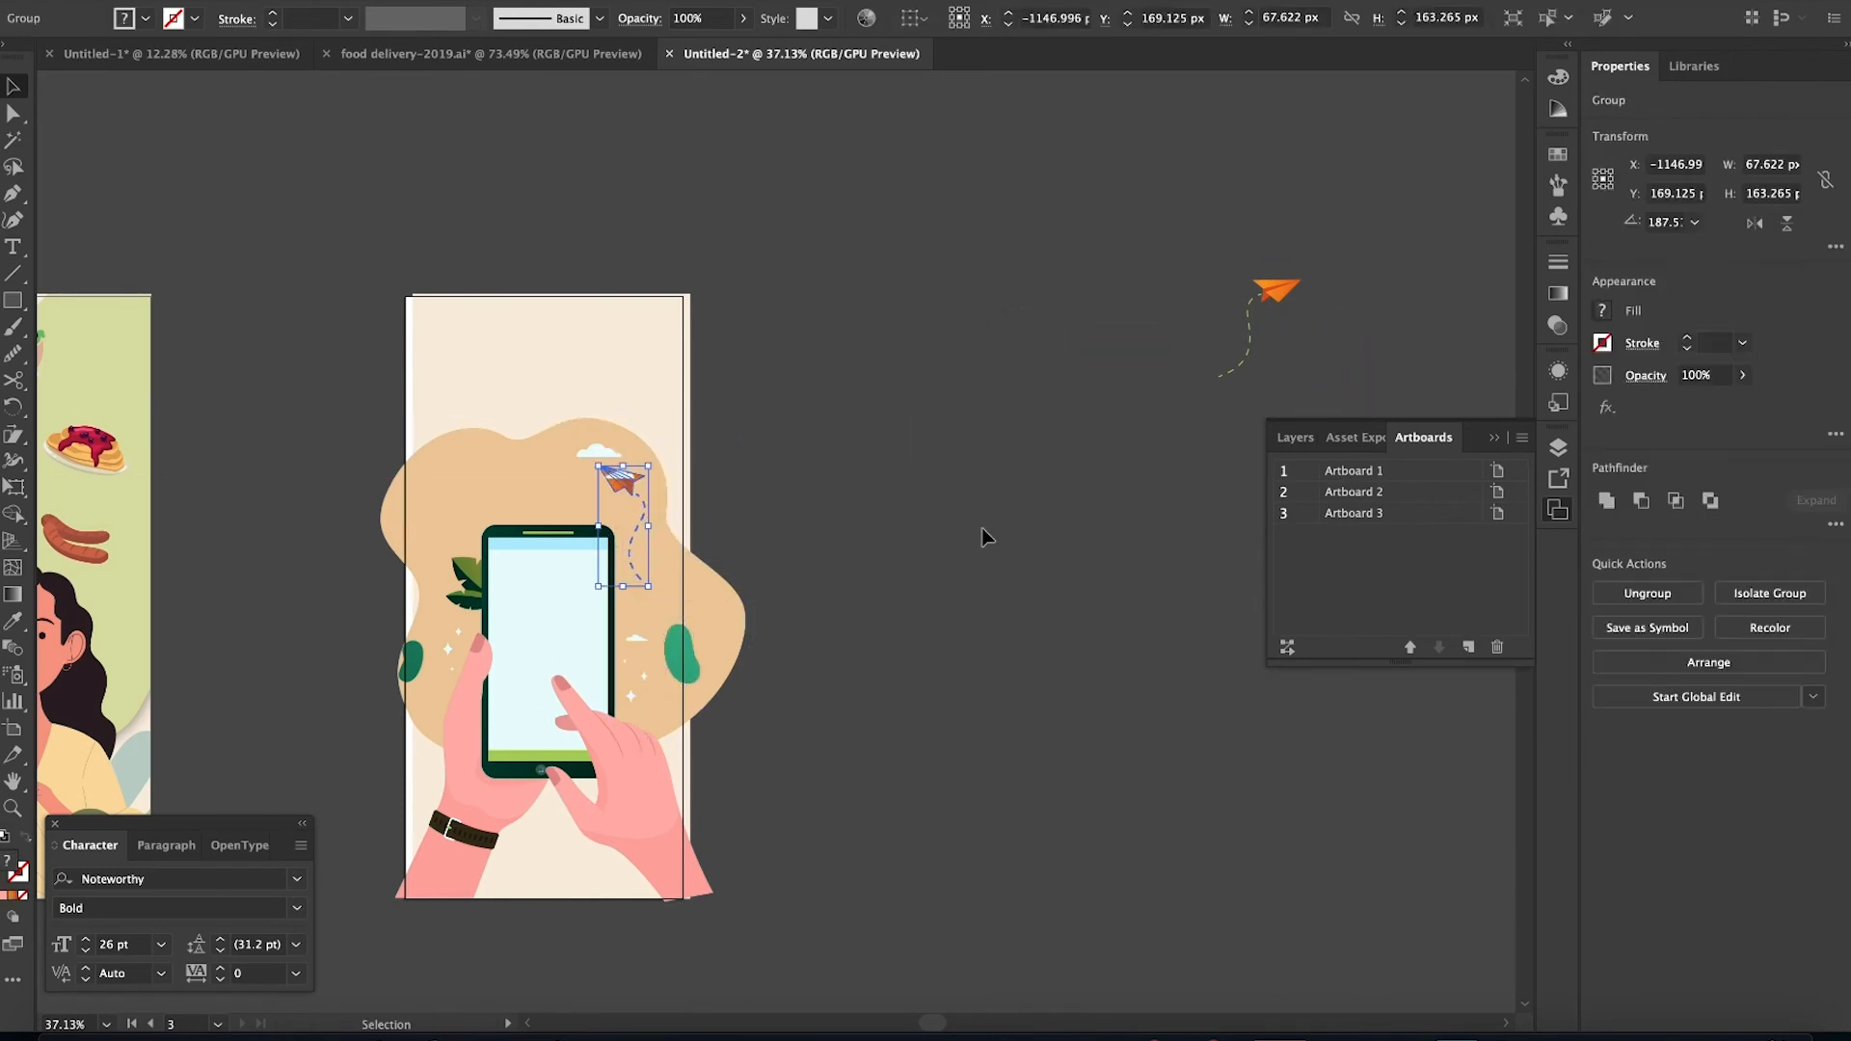
{"action": "left_click", "coordinate": [983, 535]}
{"action": "scroll", "coordinate": [981, 535], "scroll_direction": "left", "scroll_amount": 4}
Bring the paper plane group to the front, over the clouds and phone
{"action": "left_click", "coordinate": [818, 490]}
{"action": "right_click", "coordinate": [818, 492]}
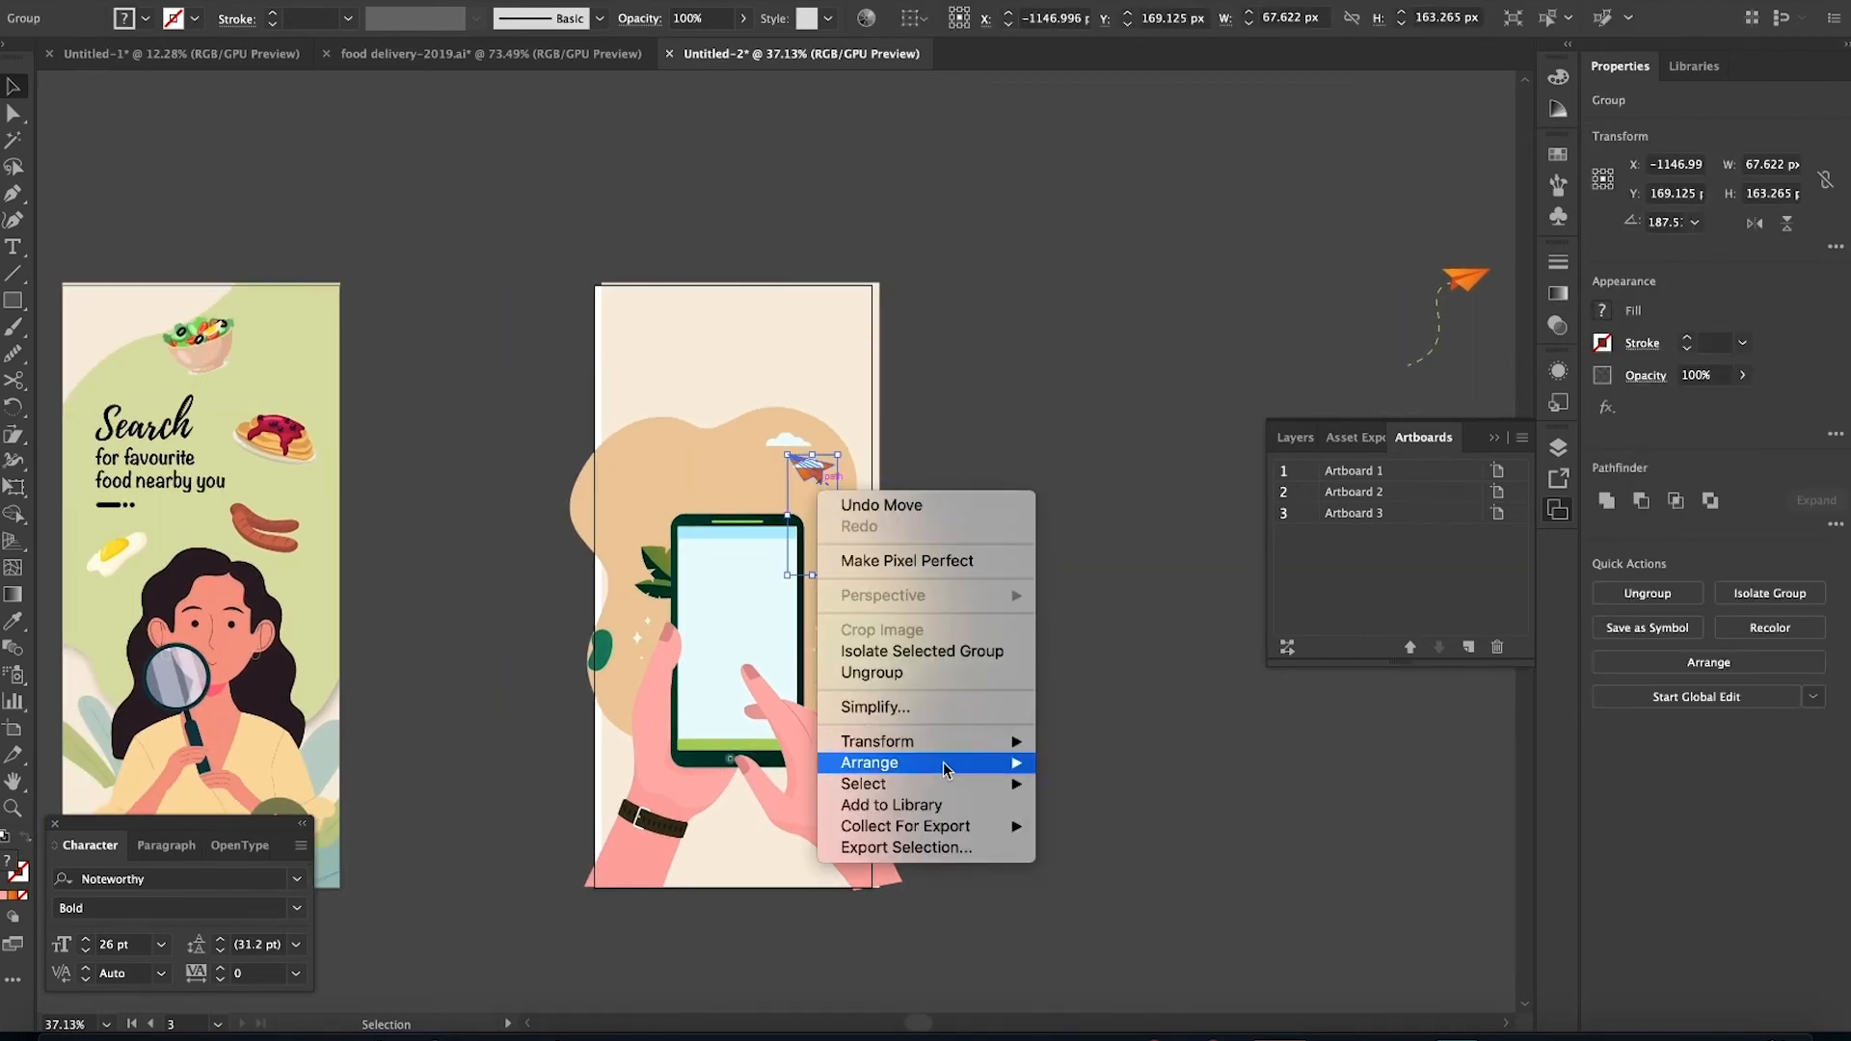
{"action": "mouse_move", "coordinate": [943, 762]}
{"action": "left_click", "coordinate": [1080, 764]}
{"action": "left_click", "coordinate": [987, 601]}
Isolate the paper plane group and recolour its dashed trail with the plane's orange using the Eyedropper
{"action": "scroll", "coordinate": [793, 533], "scroll_direction": "left", "scroll_amount": 3}
{"action": "scroll", "coordinate": [792, 533], "scroll_direction": "up", "scroll_amount": 5}
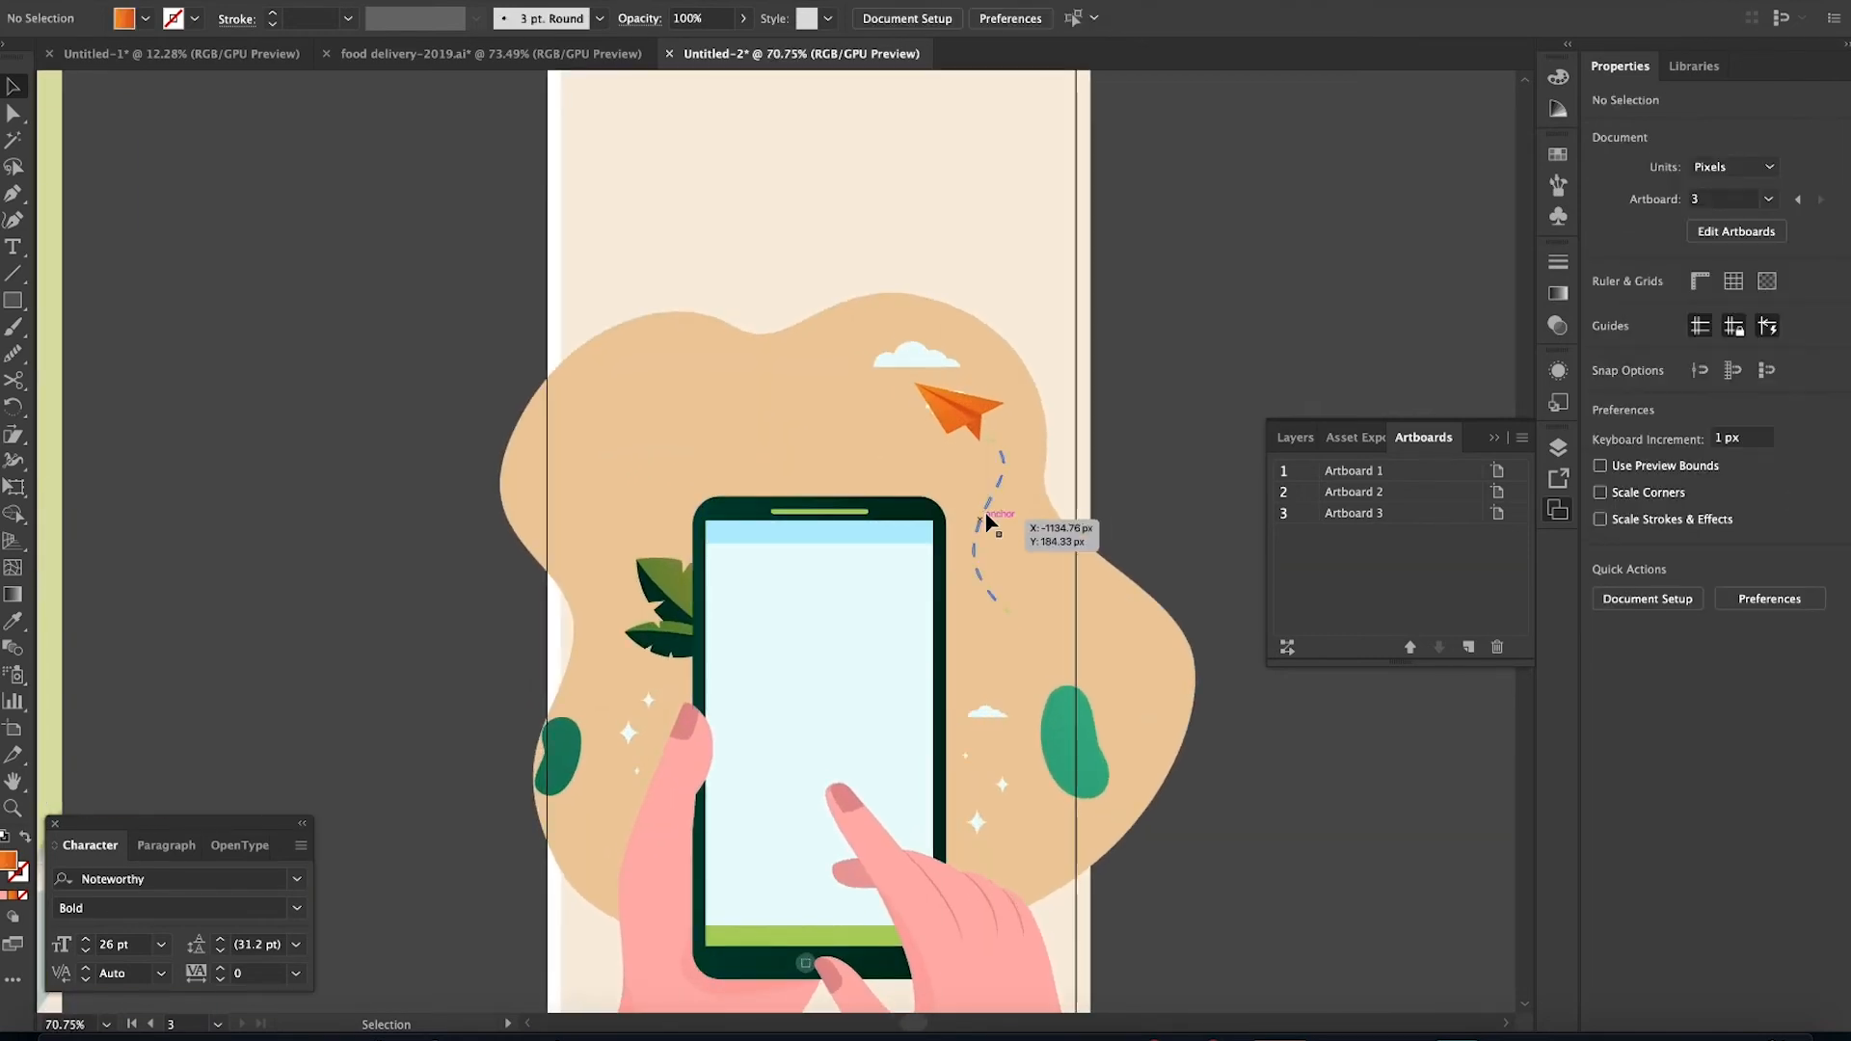
{"action": "double_click", "coordinate": [987, 521]}
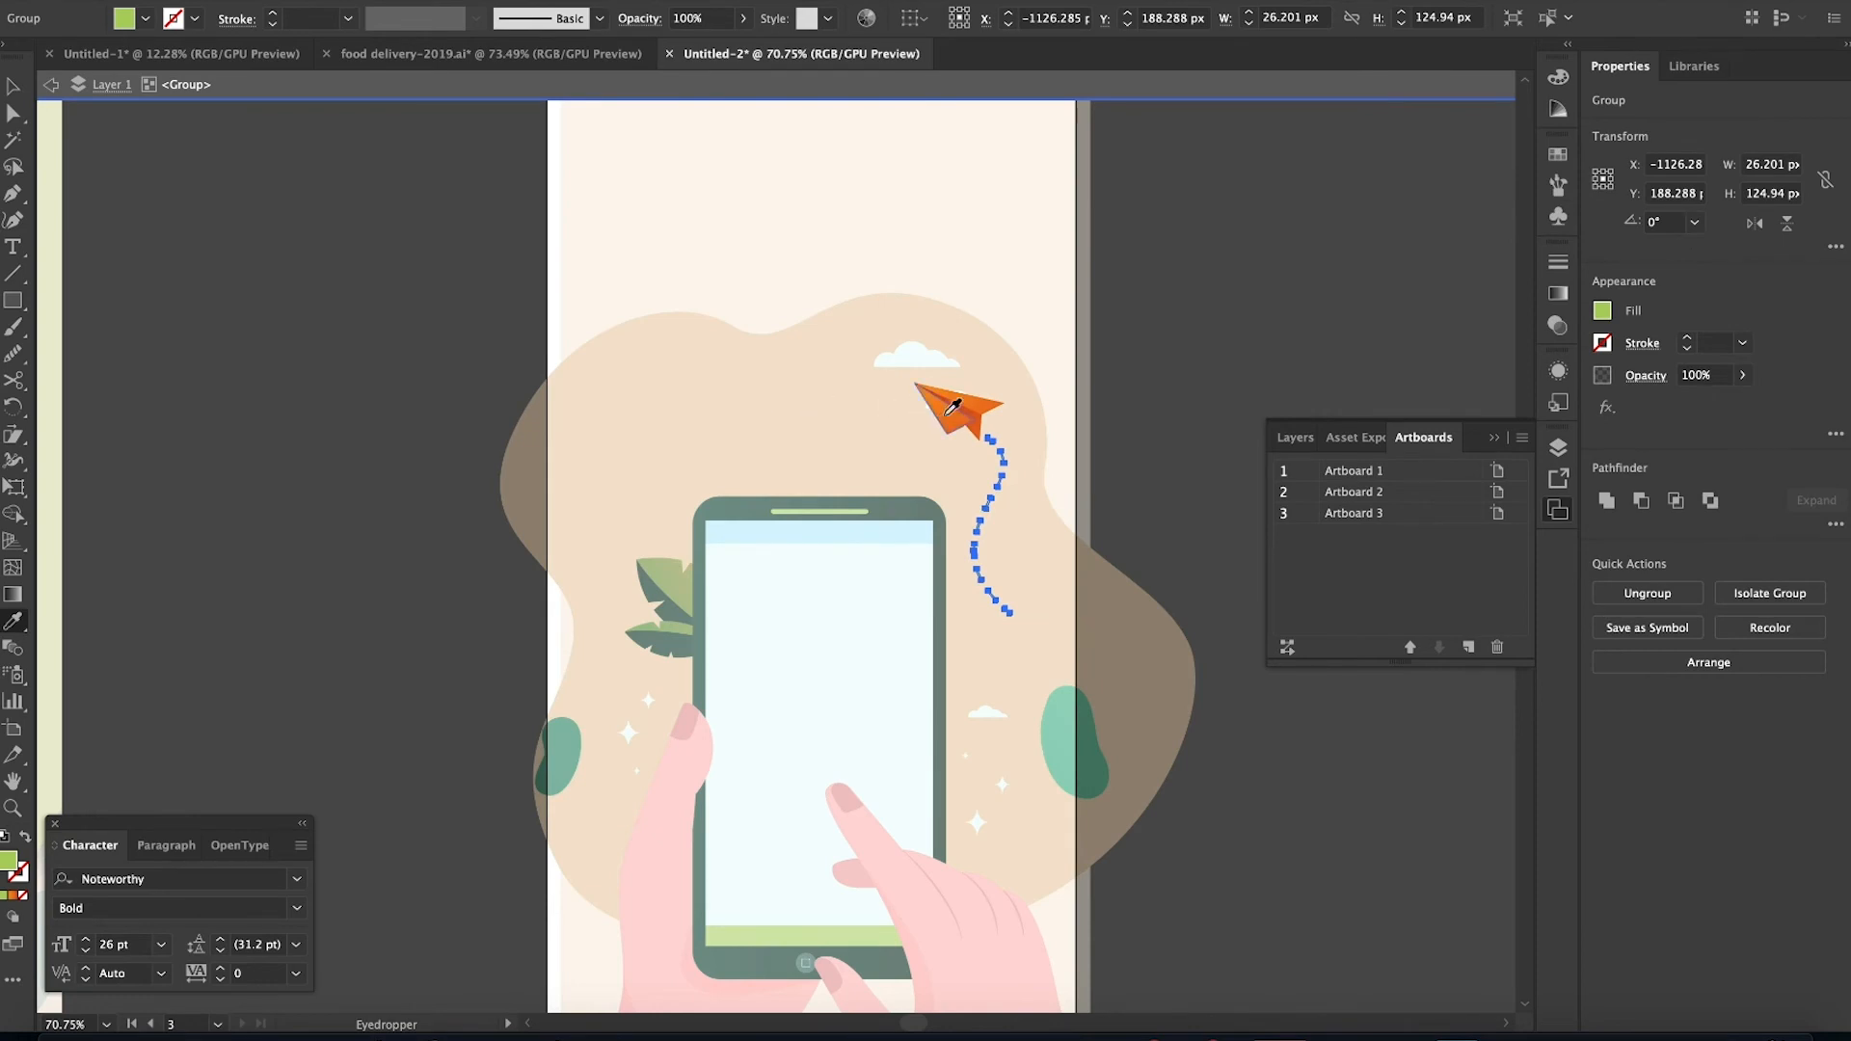
{"action": "key", "text": "v"}
{"action": "left_click", "coordinate": [1155, 383]}
{"action": "double_click", "coordinate": [1181, 274]}
{"action": "scroll", "coordinate": [688, 470], "scroll_direction": "left", "scroll_amount": 5}
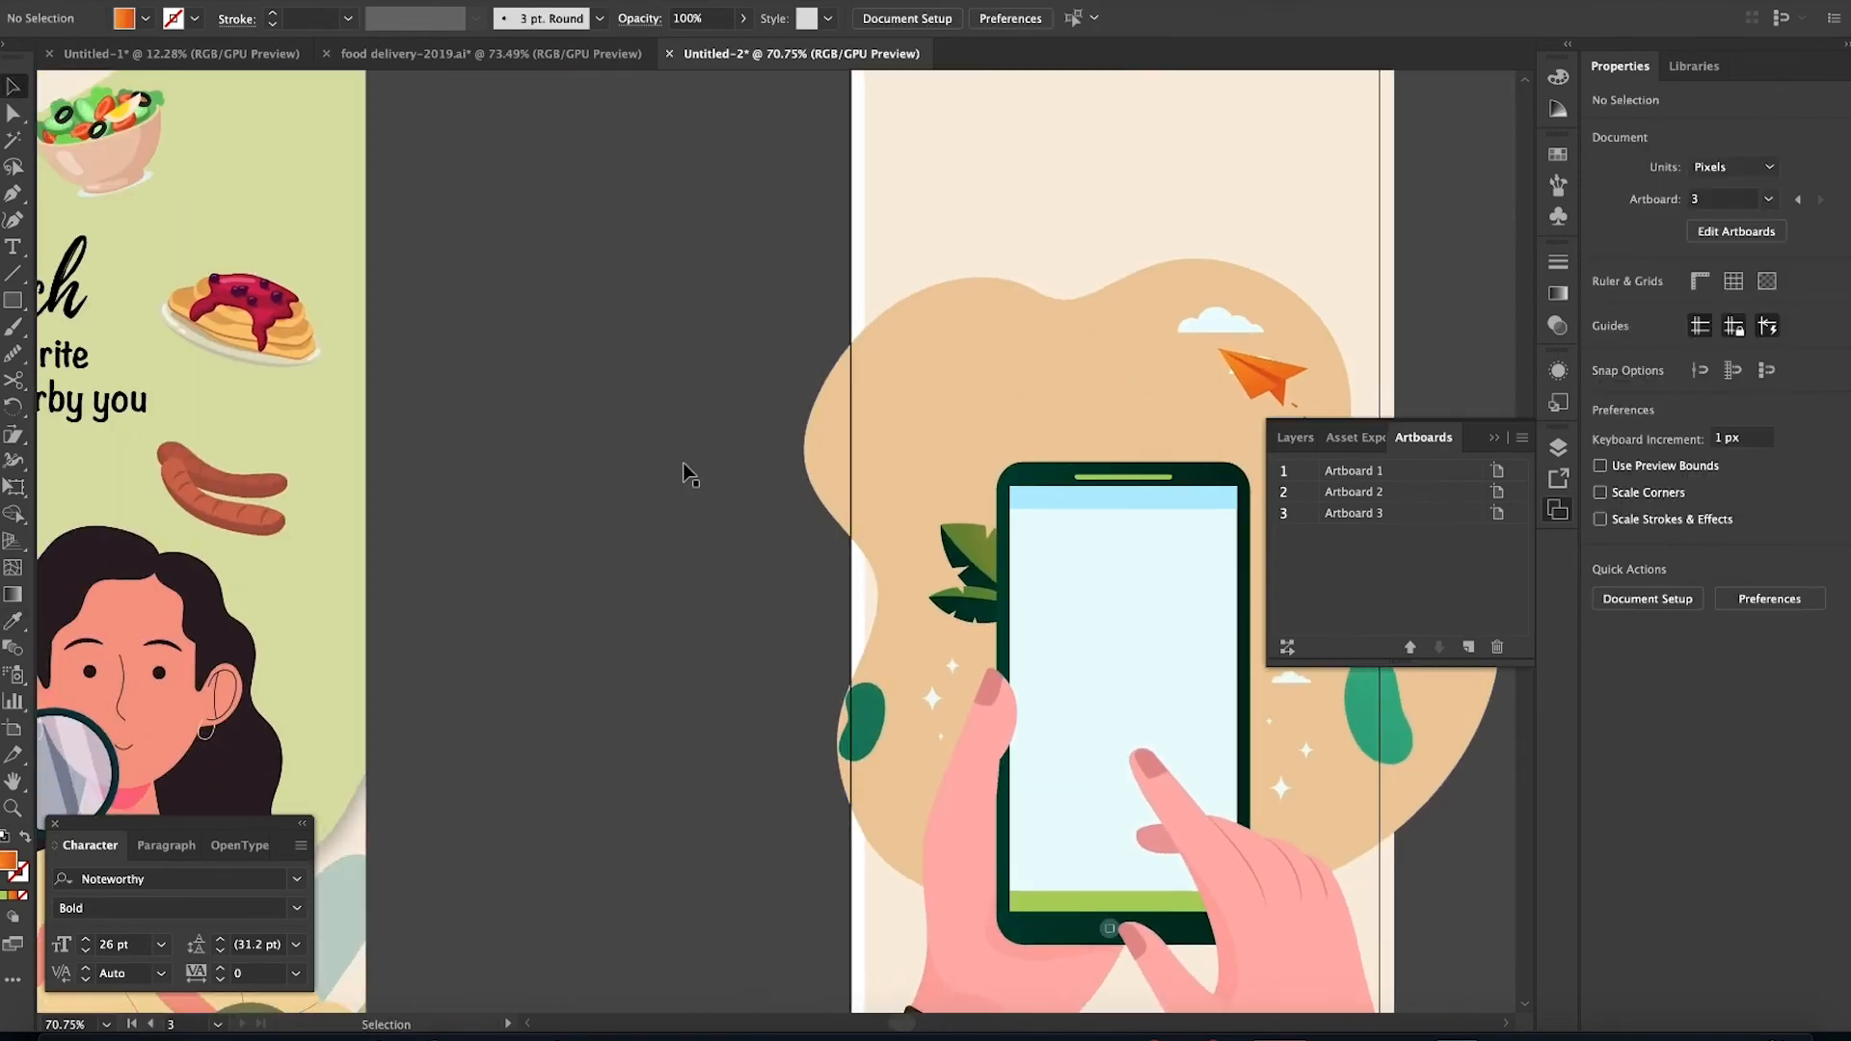
Isolate the Search screen's clip group down to its text and select both the "Search" heading and its subheading
{"action": "left_click", "coordinate": [222, 378]}
{"action": "left_click", "coordinate": [621, 327]}
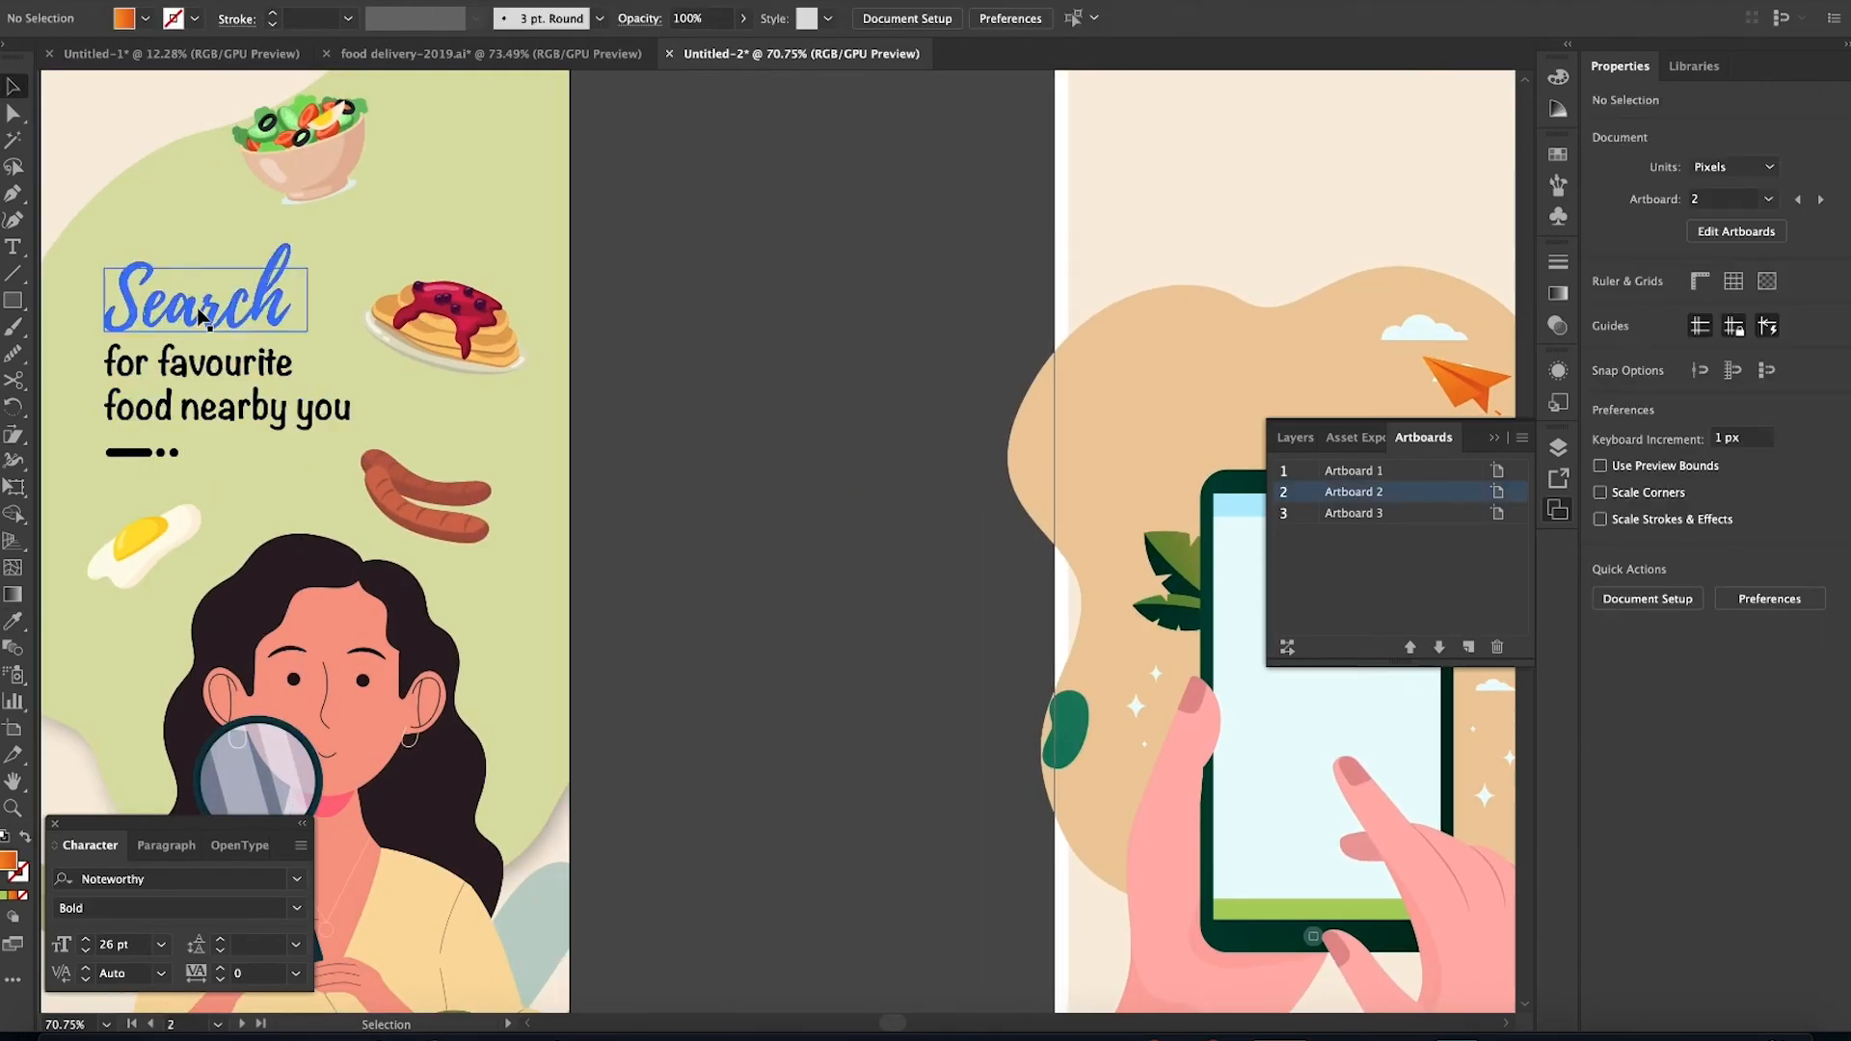
{"action": "left_click", "coordinate": [210, 316]}
{"action": "right_click", "coordinate": [218, 323]}
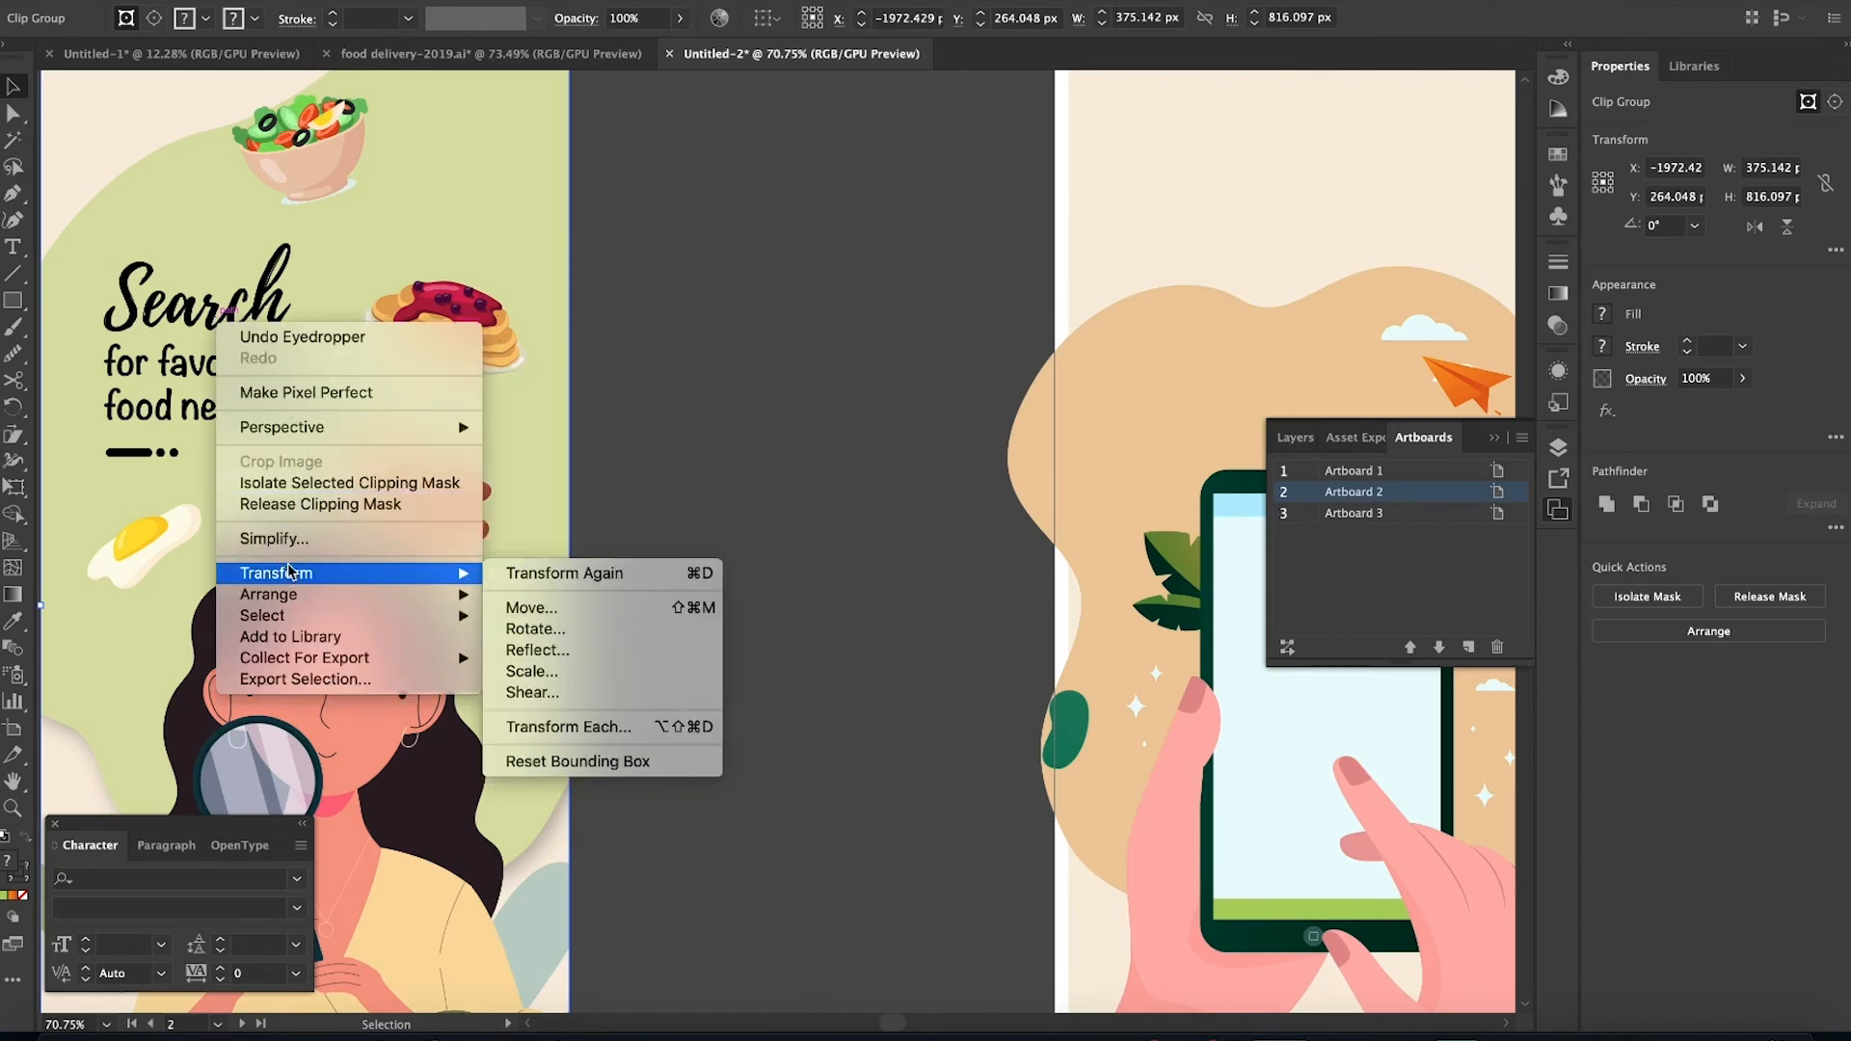
{"action": "left_click", "coordinate": [652, 344]}
{"action": "double_click", "coordinate": [223, 323]}
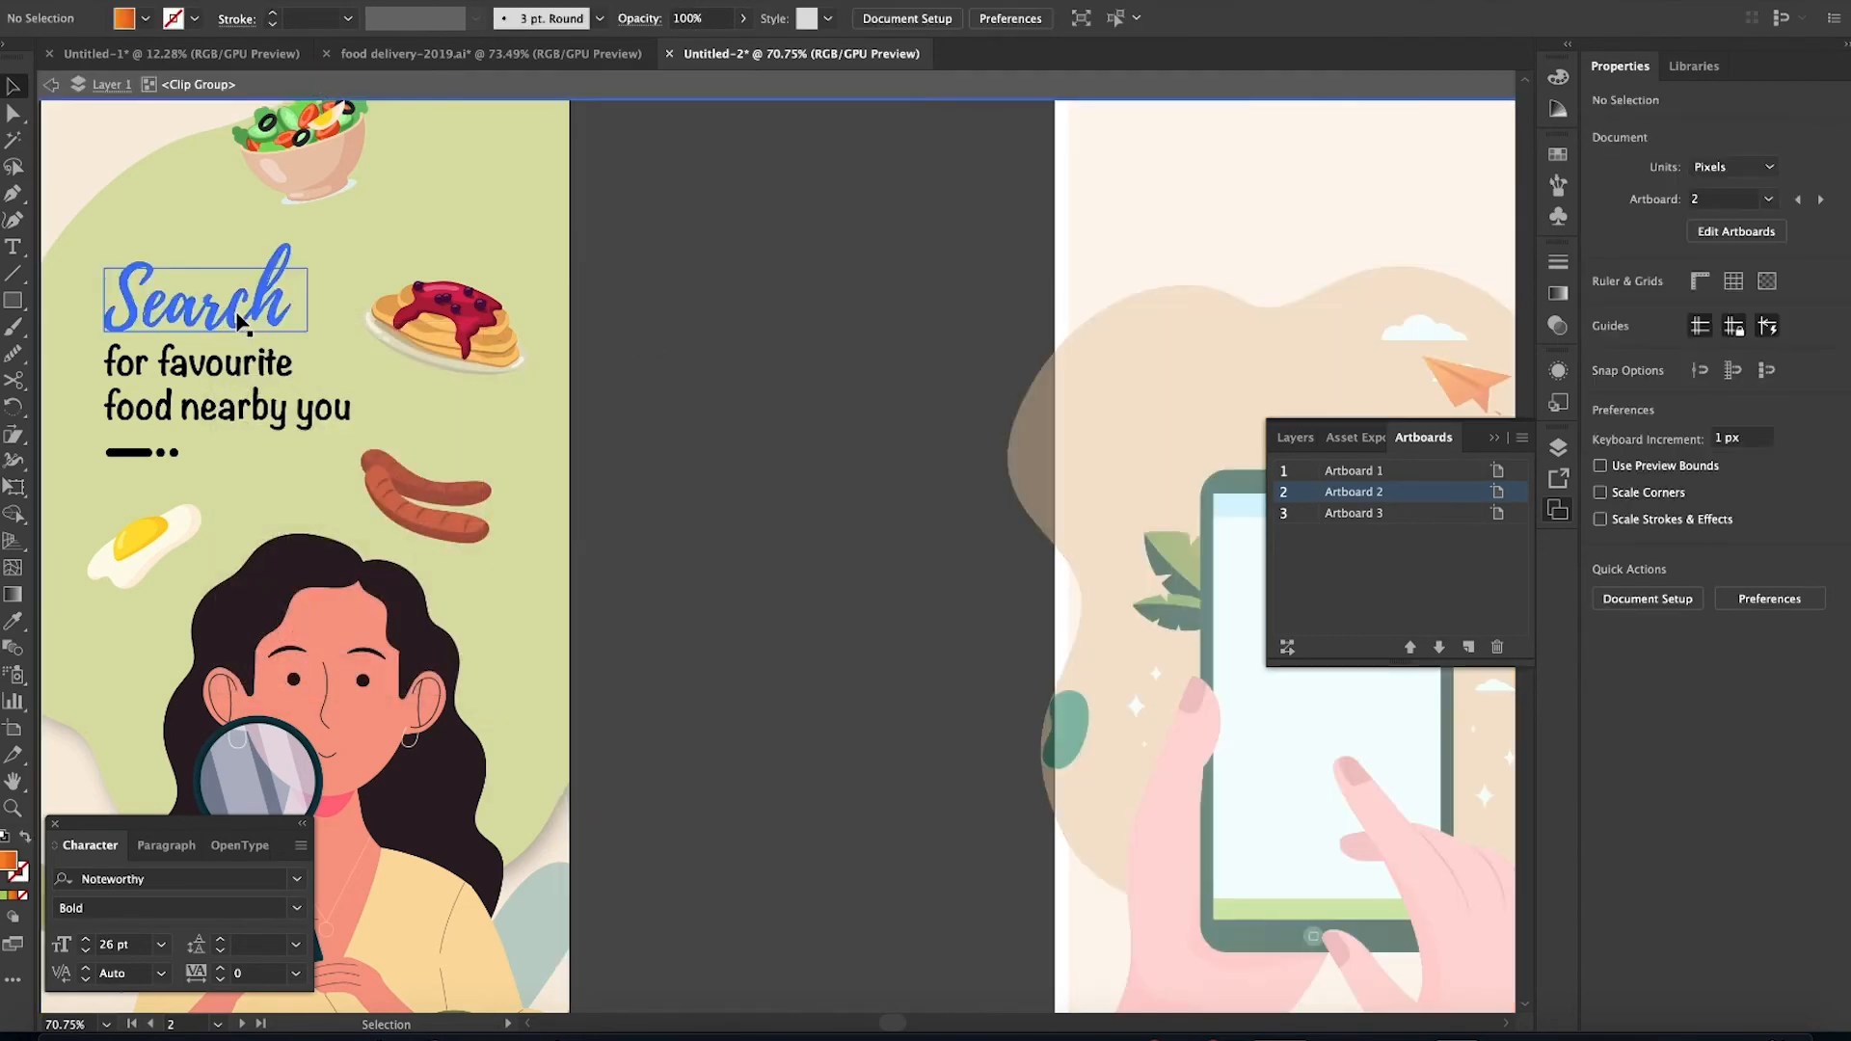
{"action": "double_click", "coordinate": [272, 366]}
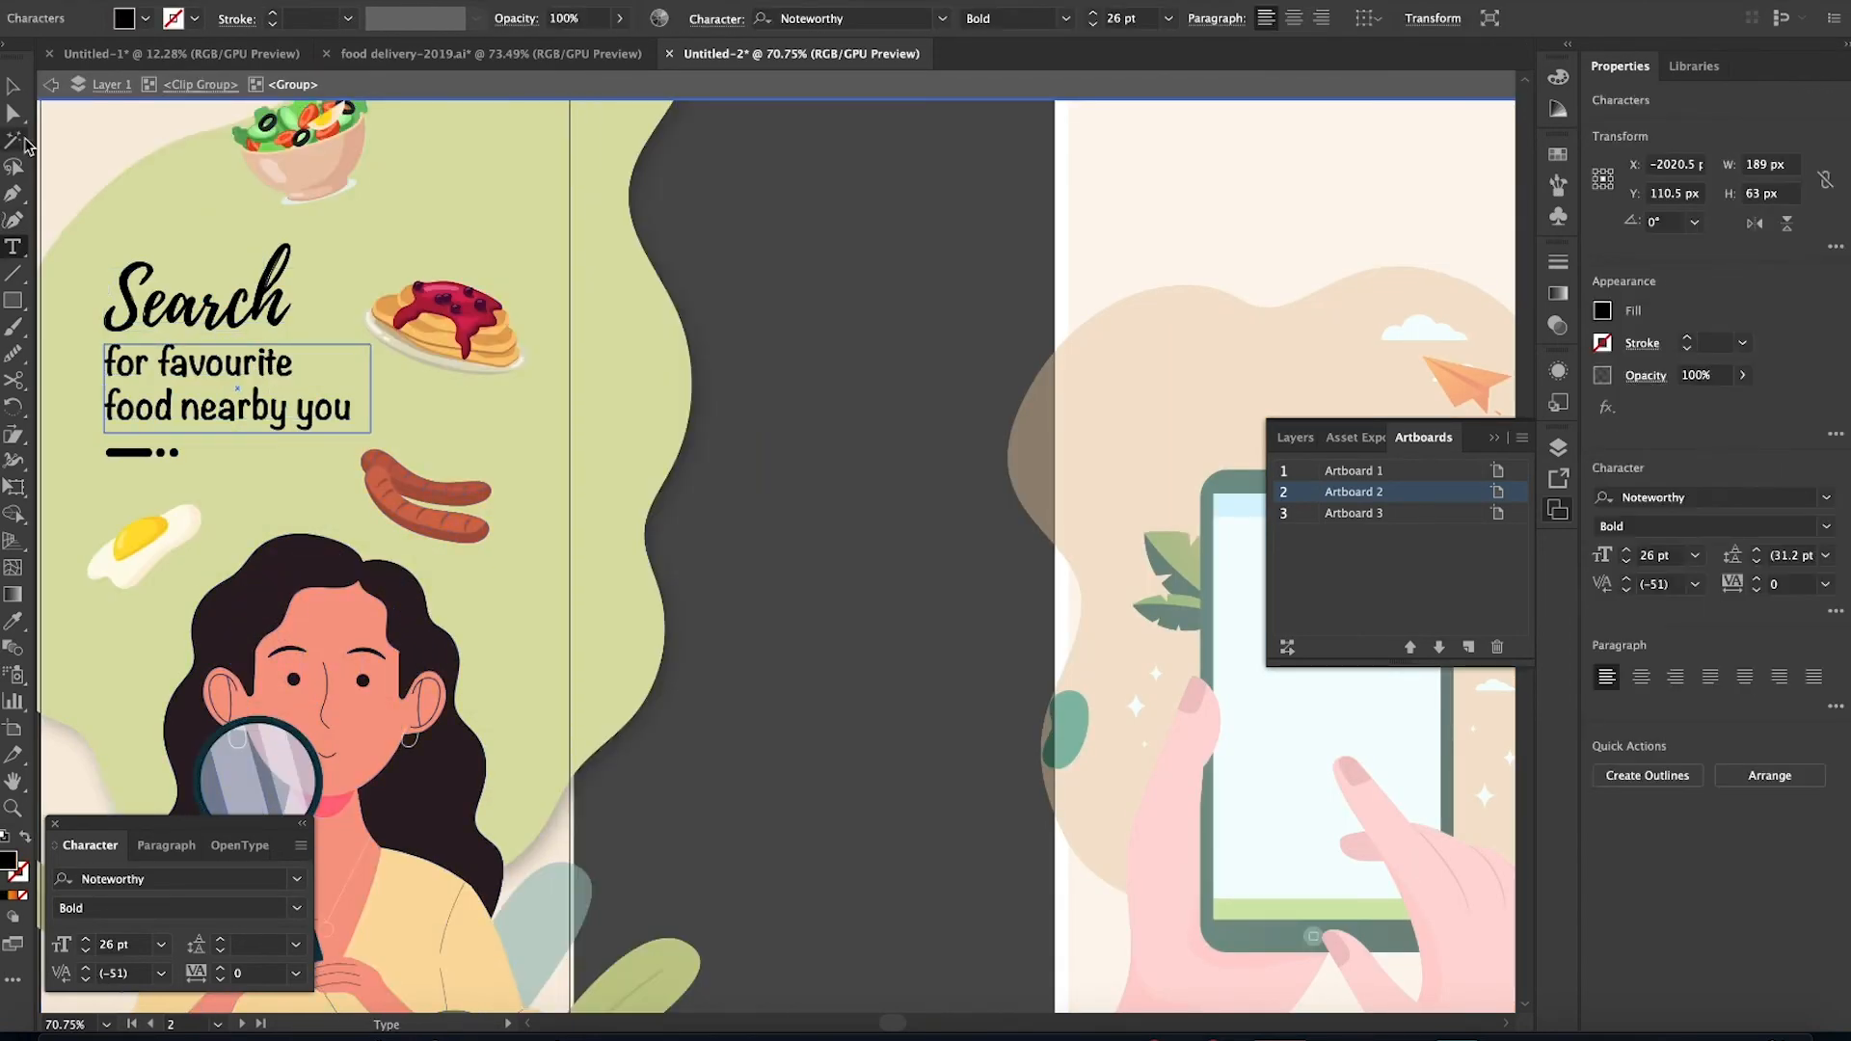
{"action": "key", "text": "Escape"}
{"action": "left_click", "coordinate": [287, 313], "text": "shift"}
Place a copy of both texts over the peach blob on the third artboard and shift its beige background flush with the artboard
{"action": "scroll", "coordinate": [446, 223], "scroll_direction": "right", "scroll_amount": 10}
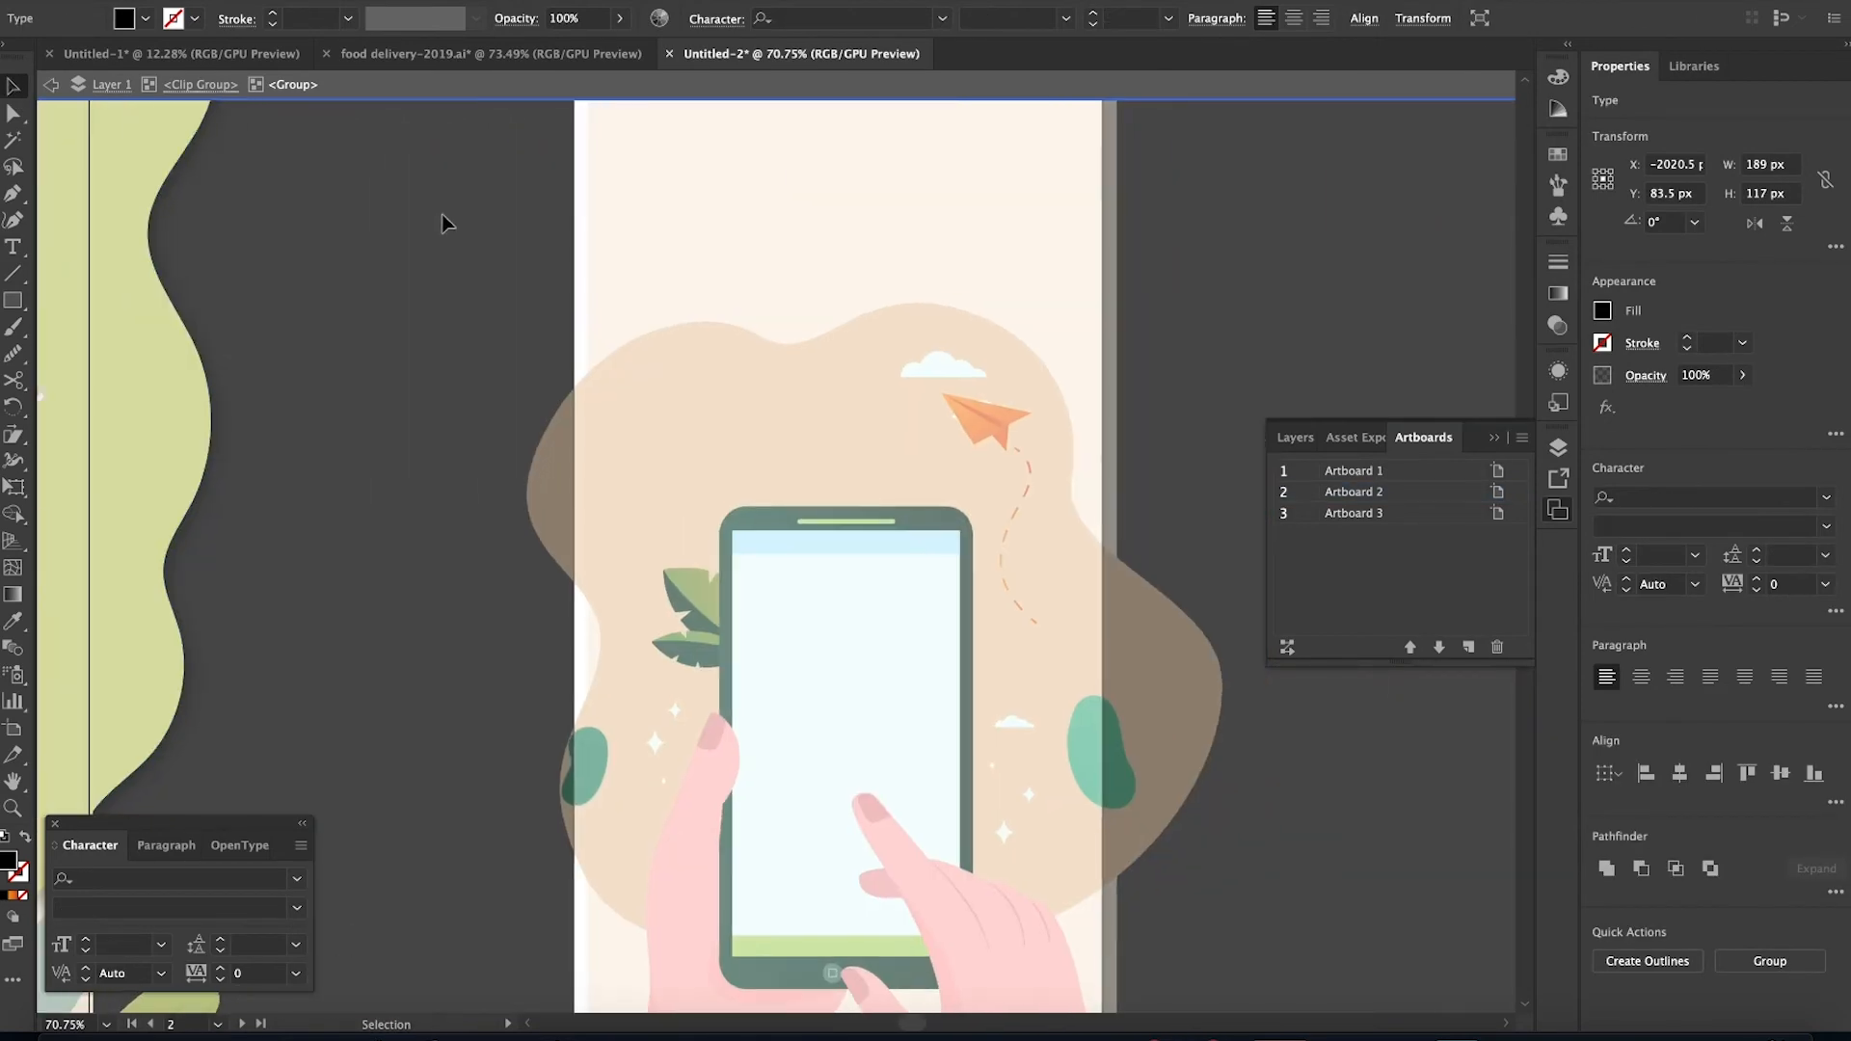
{"action": "double_click", "coordinate": [755, 249]}
{"action": "scroll", "coordinate": [818, 427], "scroll_direction": "down", "scroll_amount": 4}
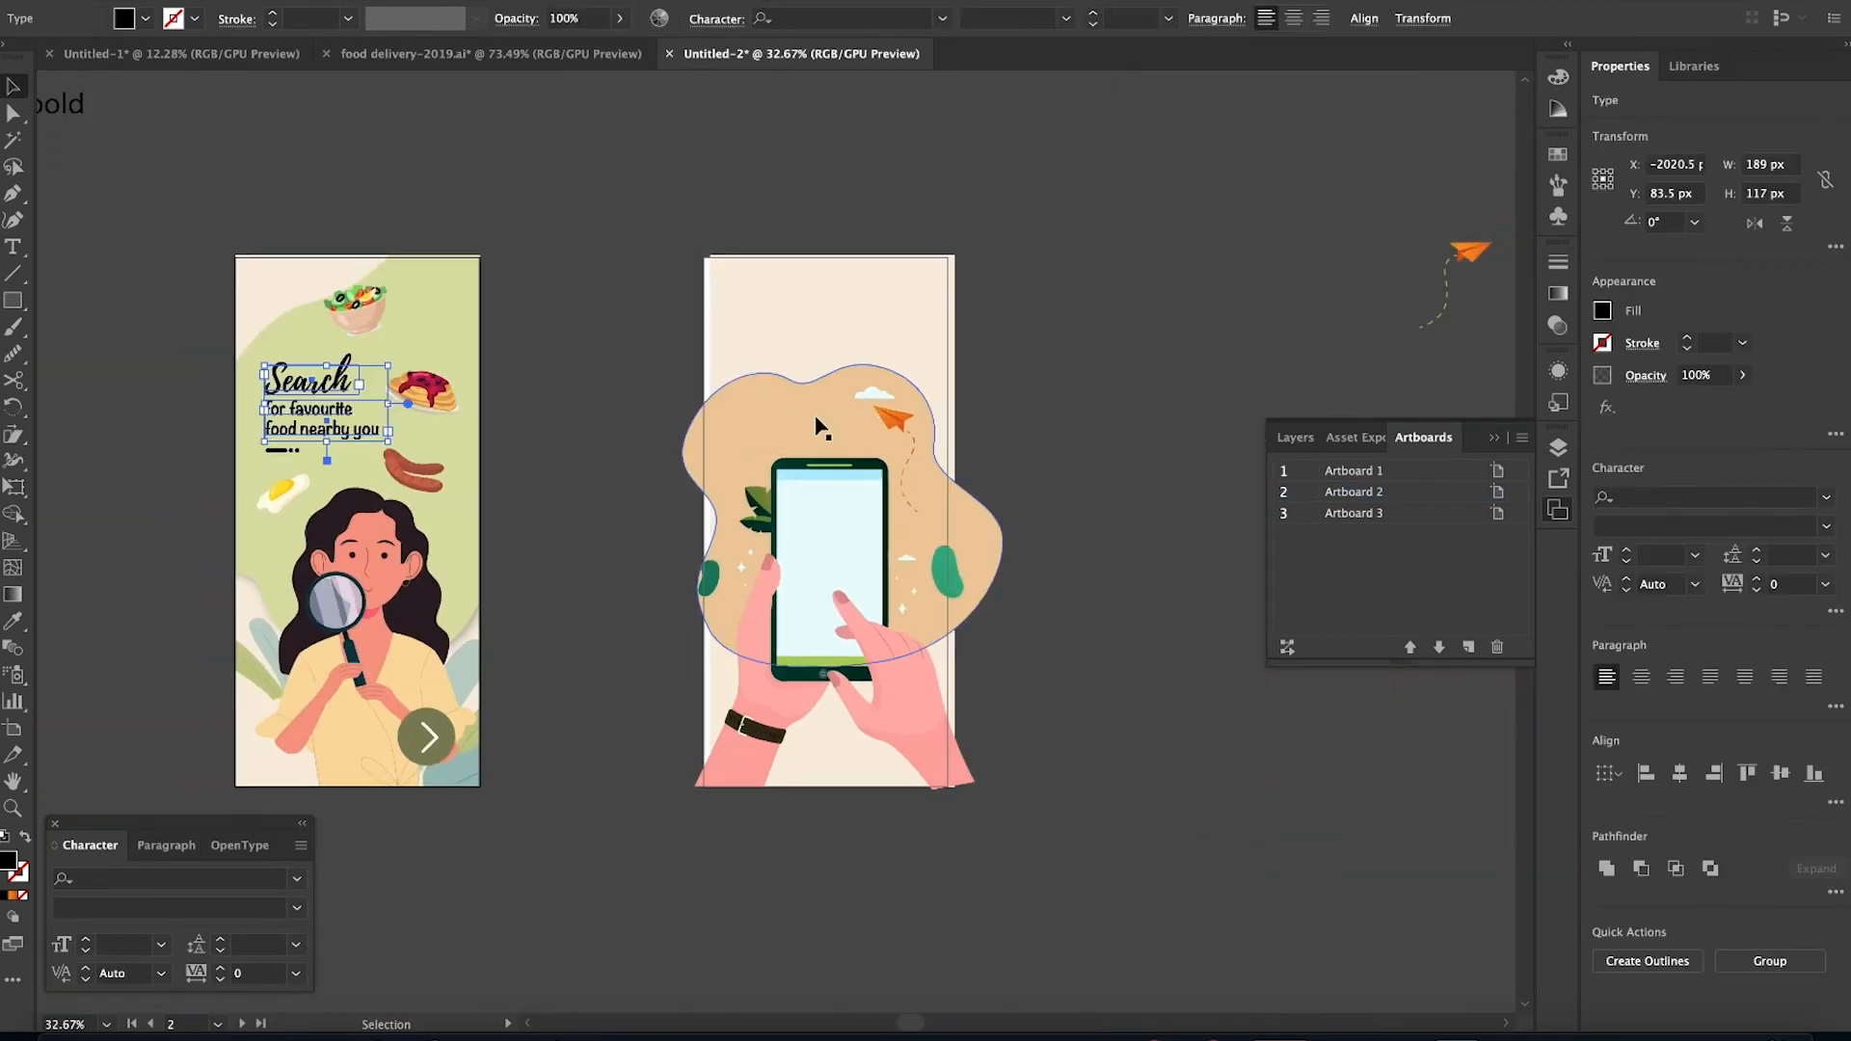
{"action": "left_click_drag", "start_coordinate": [371, 432], "coordinate": [831, 425]}
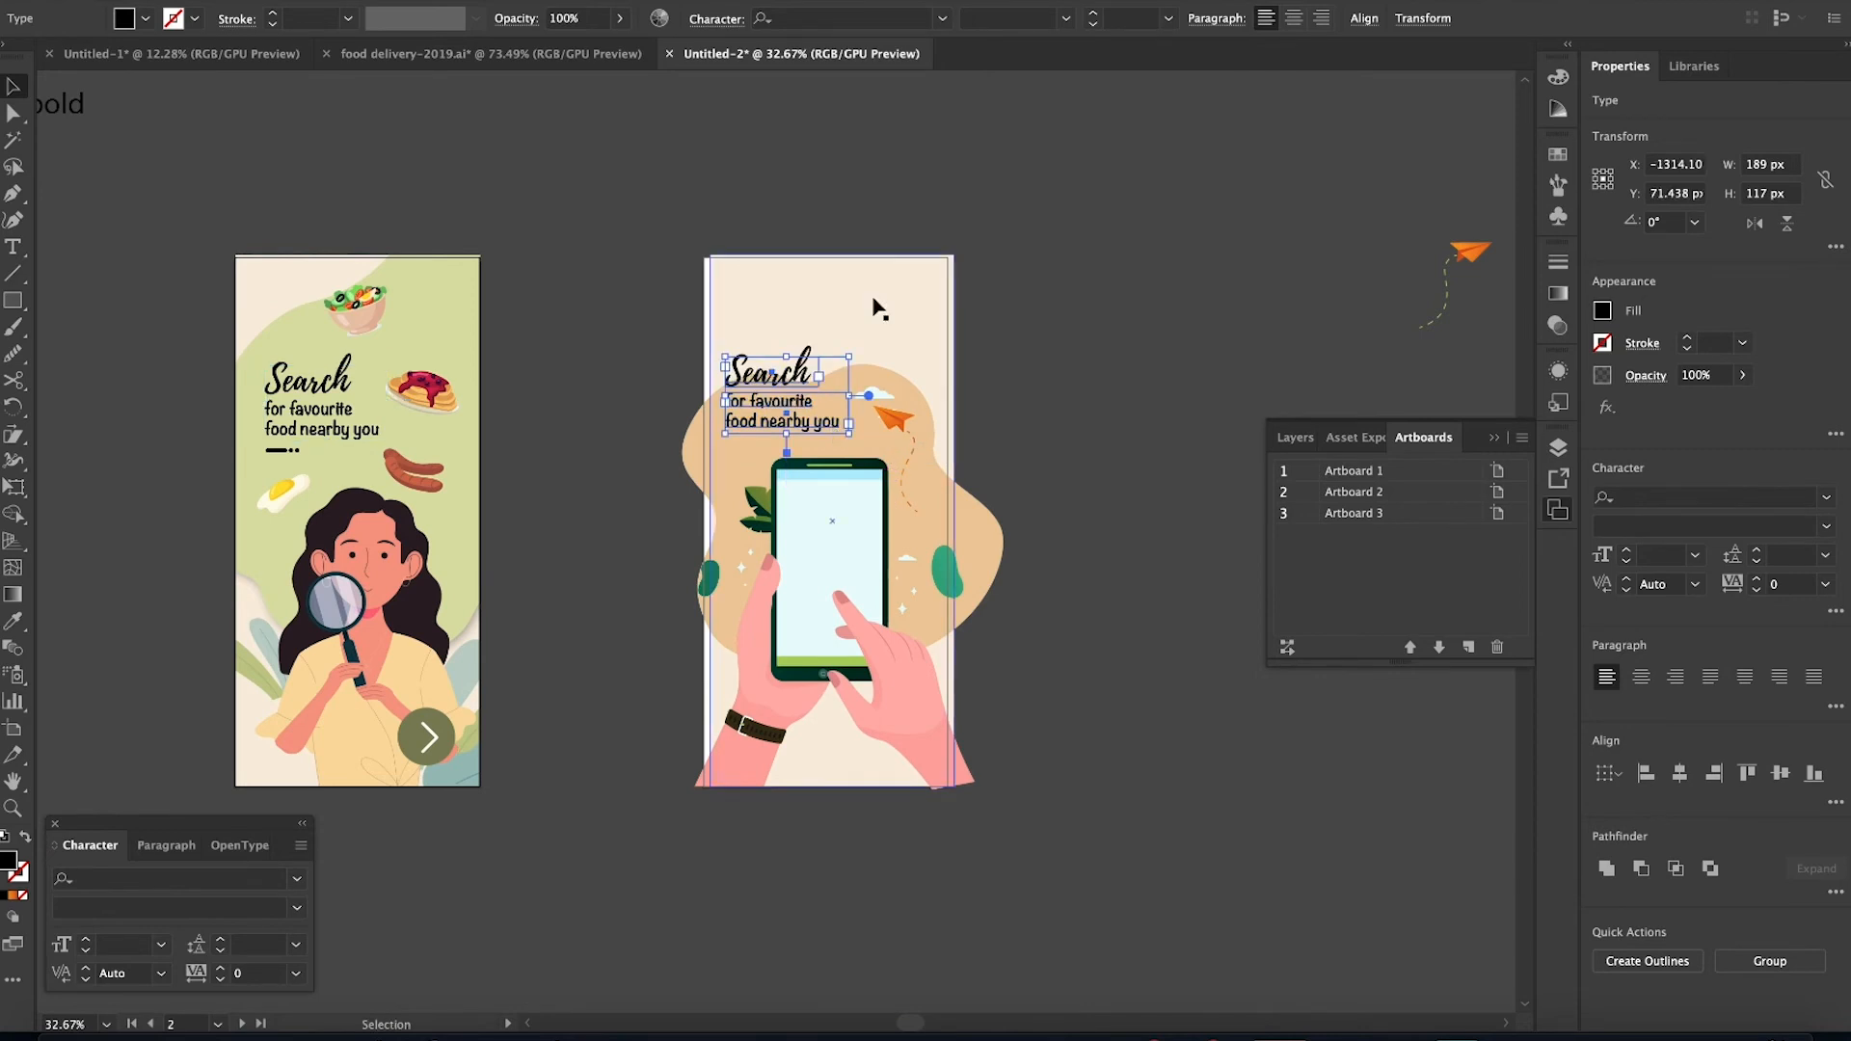
{"action": "left_click_drag", "start_coordinate": [874, 298], "coordinate": [872, 292]}
{"action": "left_click", "coordinate": [1050, 355]}
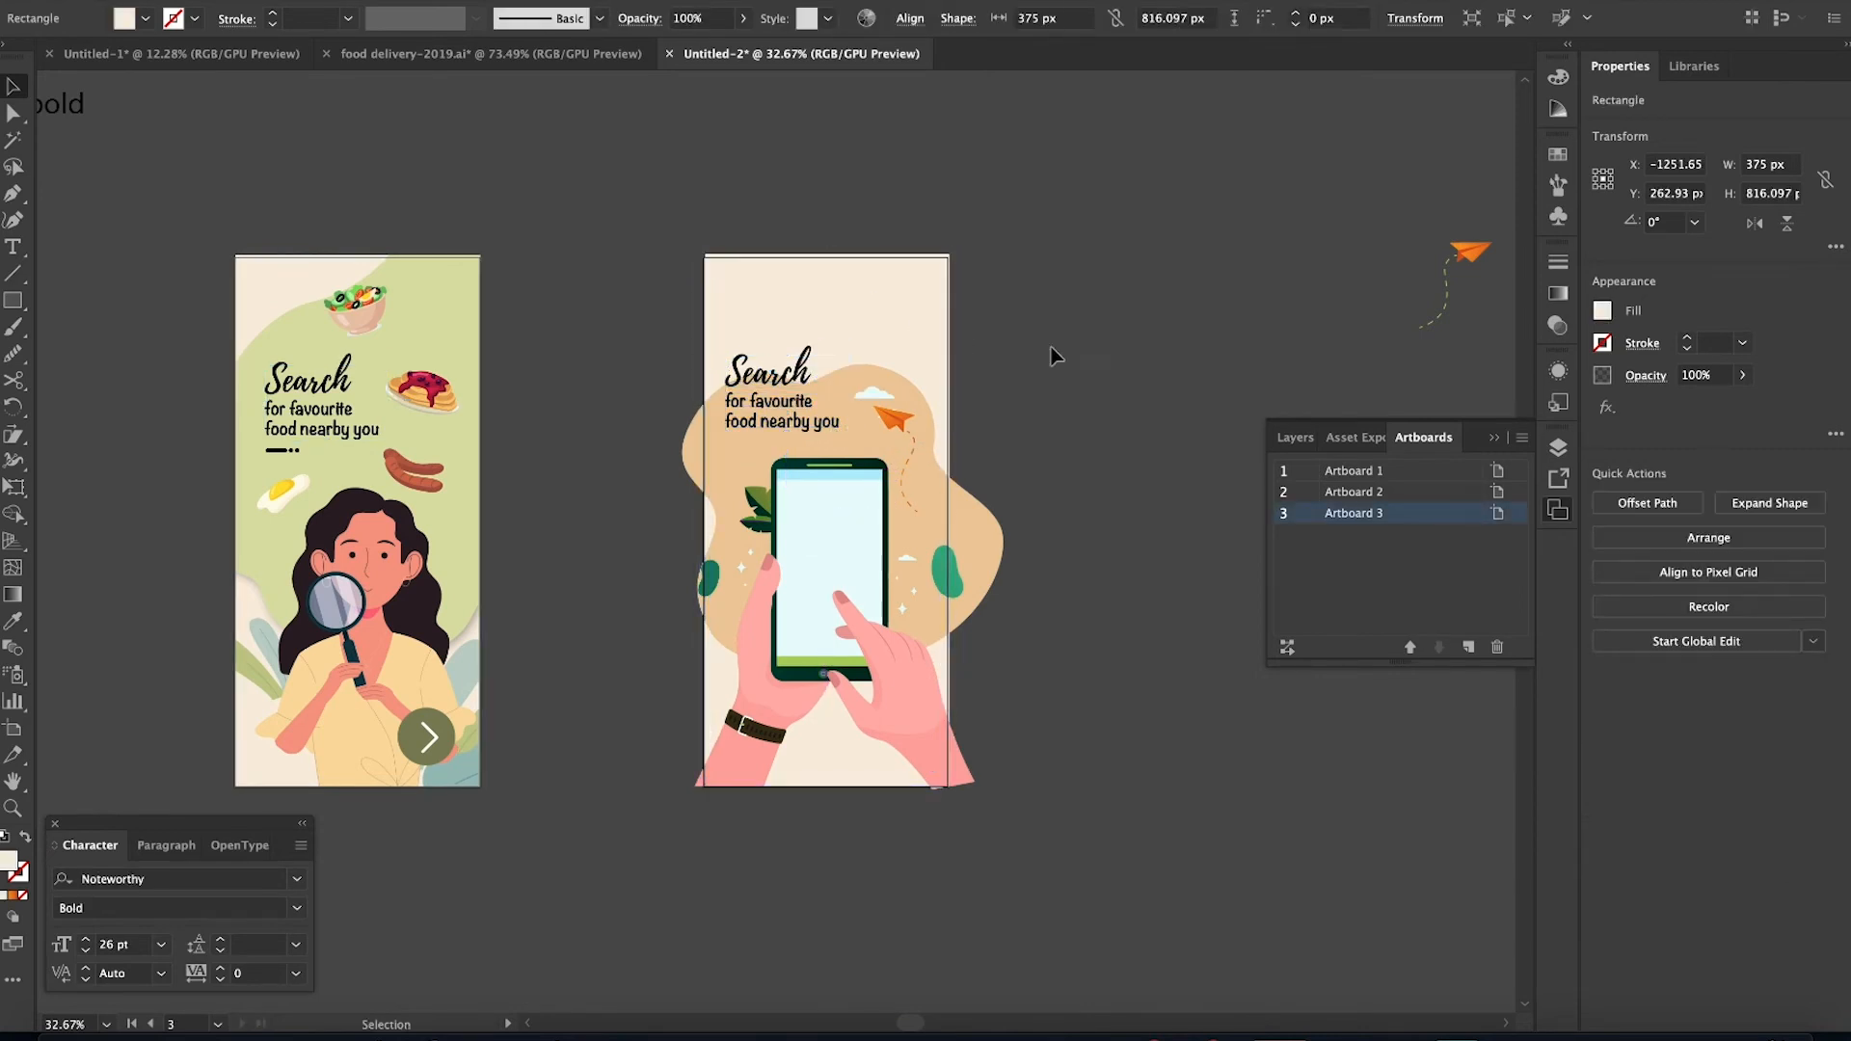
Enlarge the peach blob to about 562 × 503 px and nudge it up and to the left behind the heading
{"action": "scroll", "coordinate": [1050, 355], "scroll_direction": "up", "scroll_amount": 4}
{"action": "left_click_drag", "start_coordinate": [944, 729], "coordinate": [946, 687]}
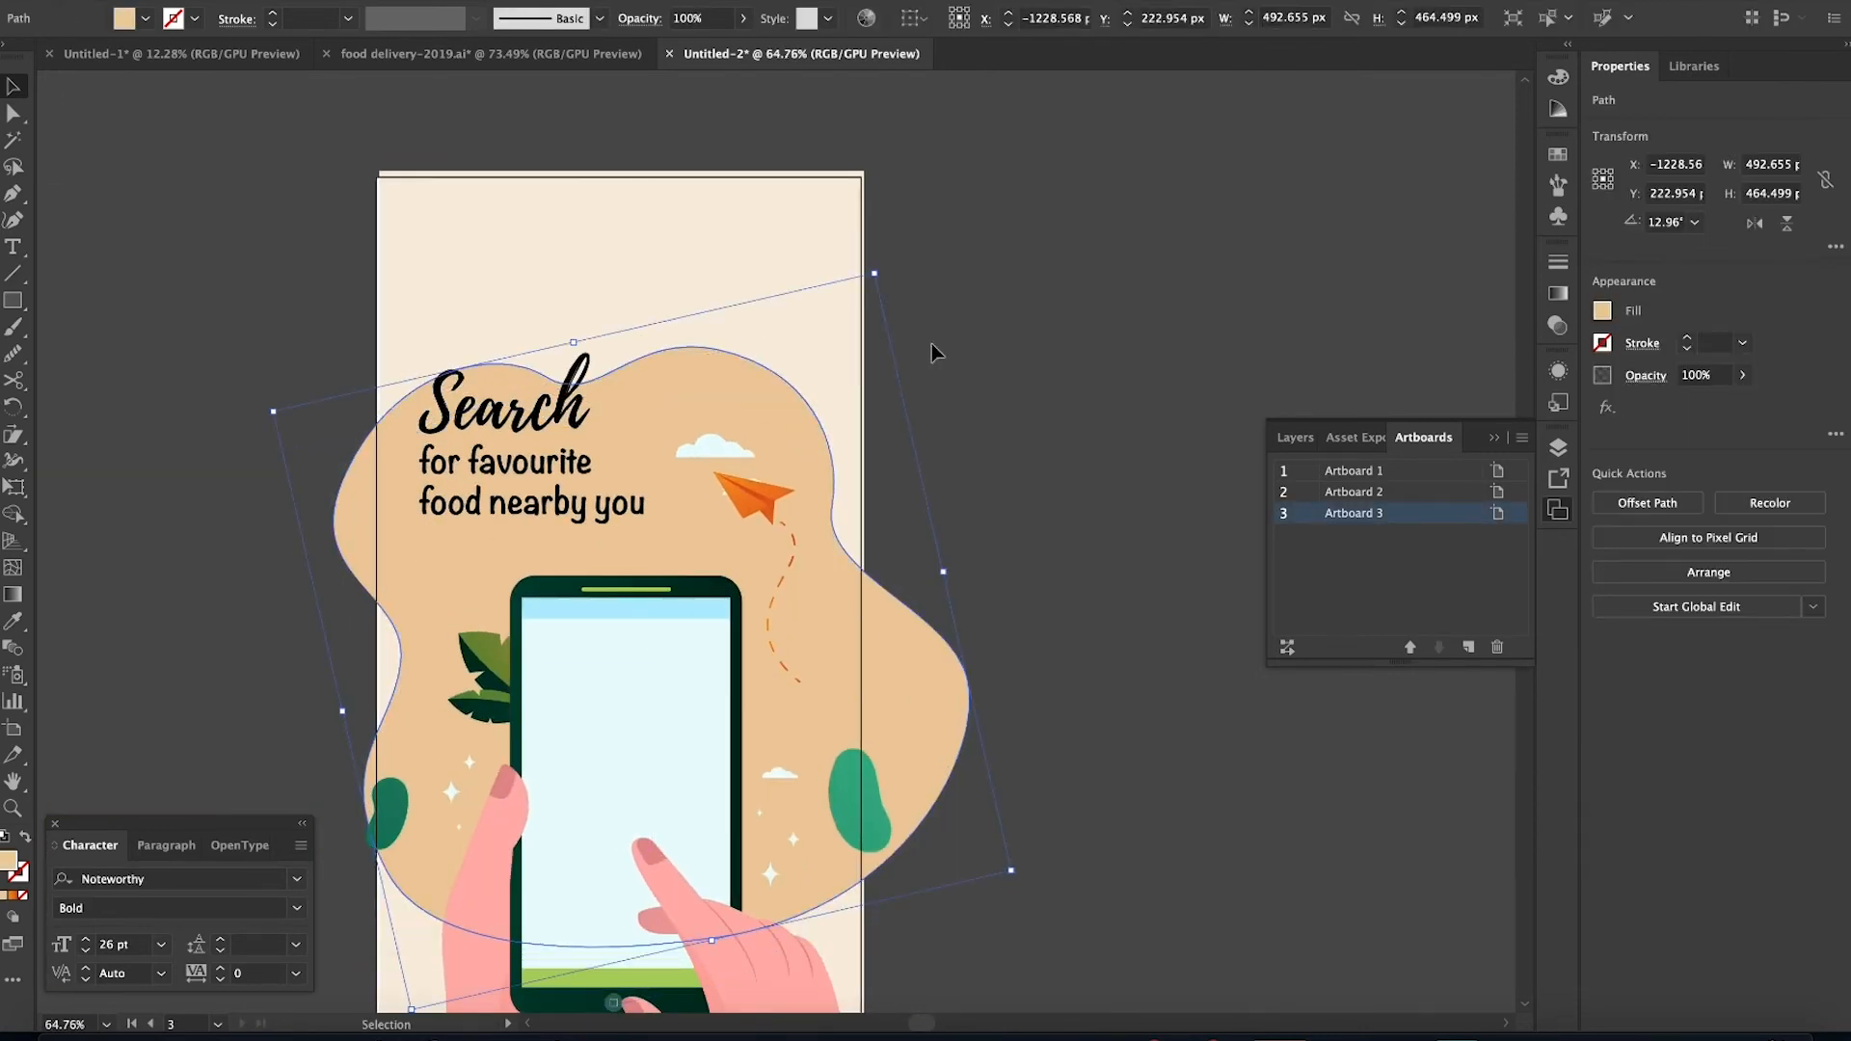
{"action": "left_click_drag", "start_coordinate": [872, 273], "coordinate": [954, 206]}
{"action": "left_click", "coordinate": [1171, 420]}
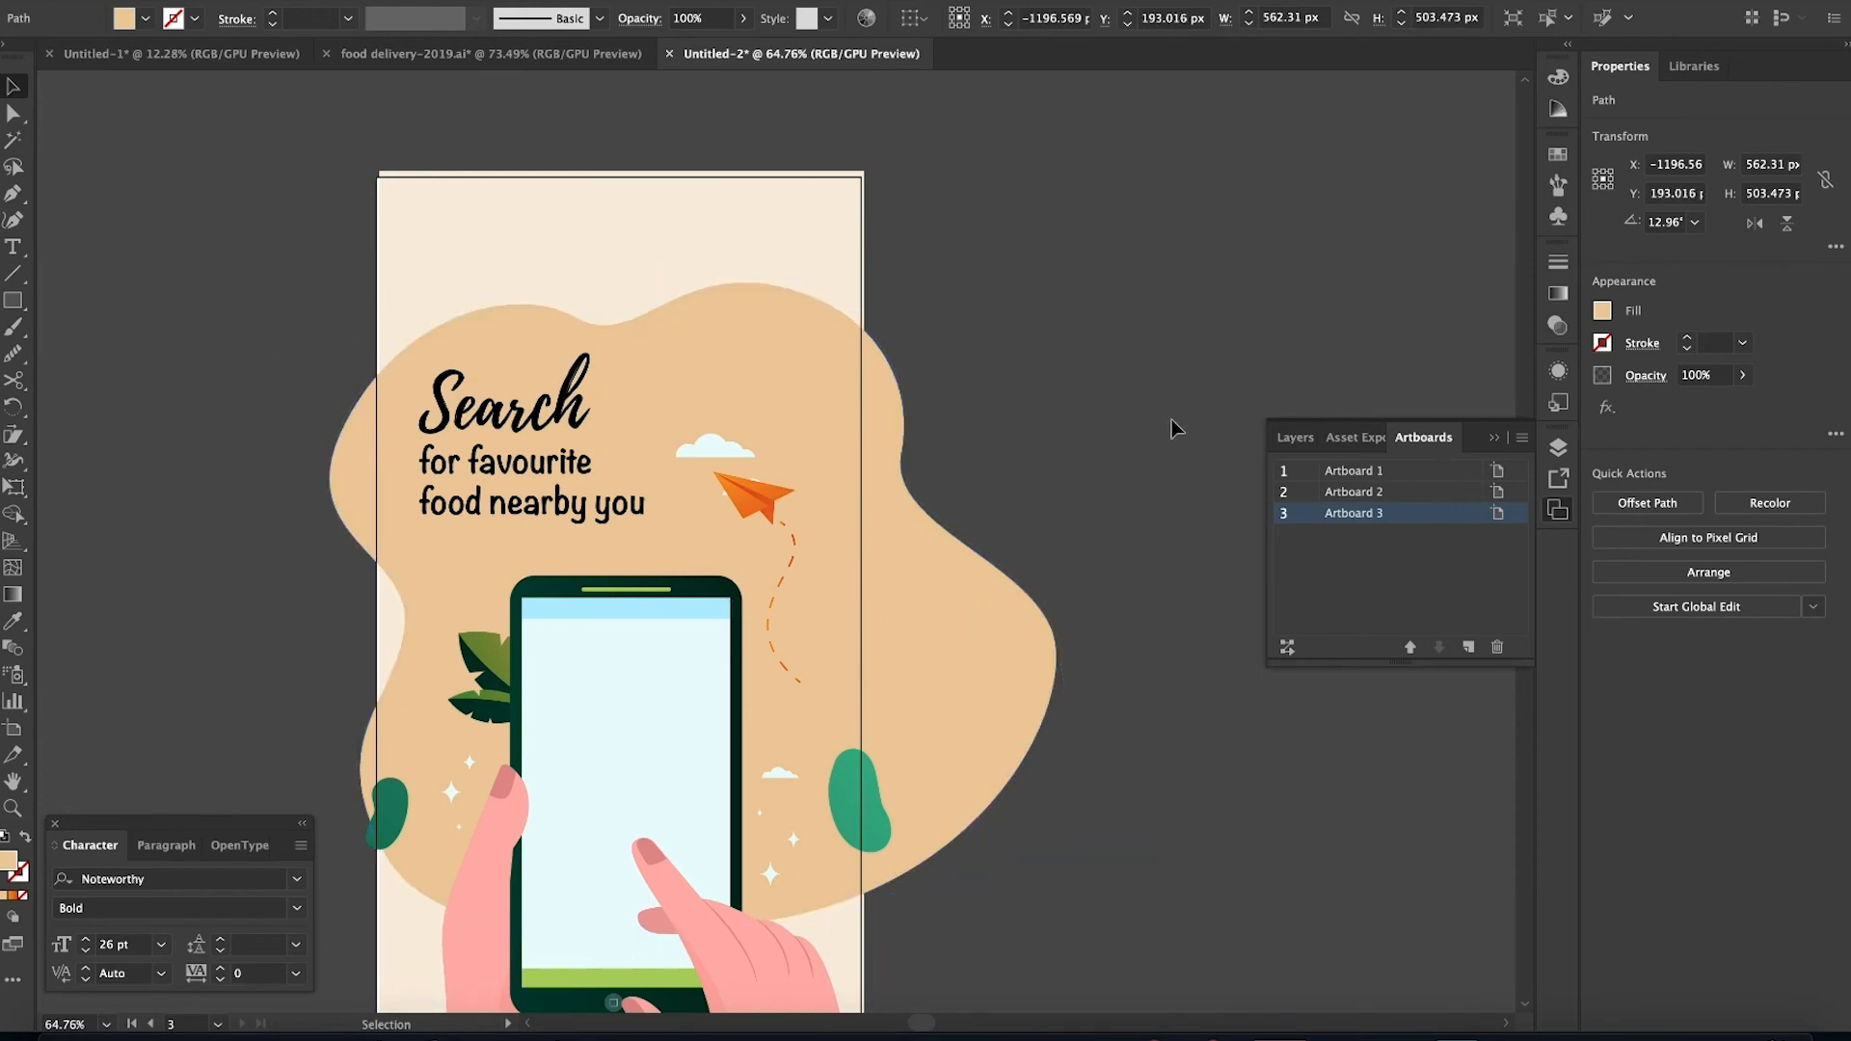
{"action": "scroll", "coordinate": [1172, 419], "scroll_direction": "down", "scroll_amount": 3}
{"action": "left_click_drag", "start_coordinate": [1058, 540], "coordinate": [1075, 532]}
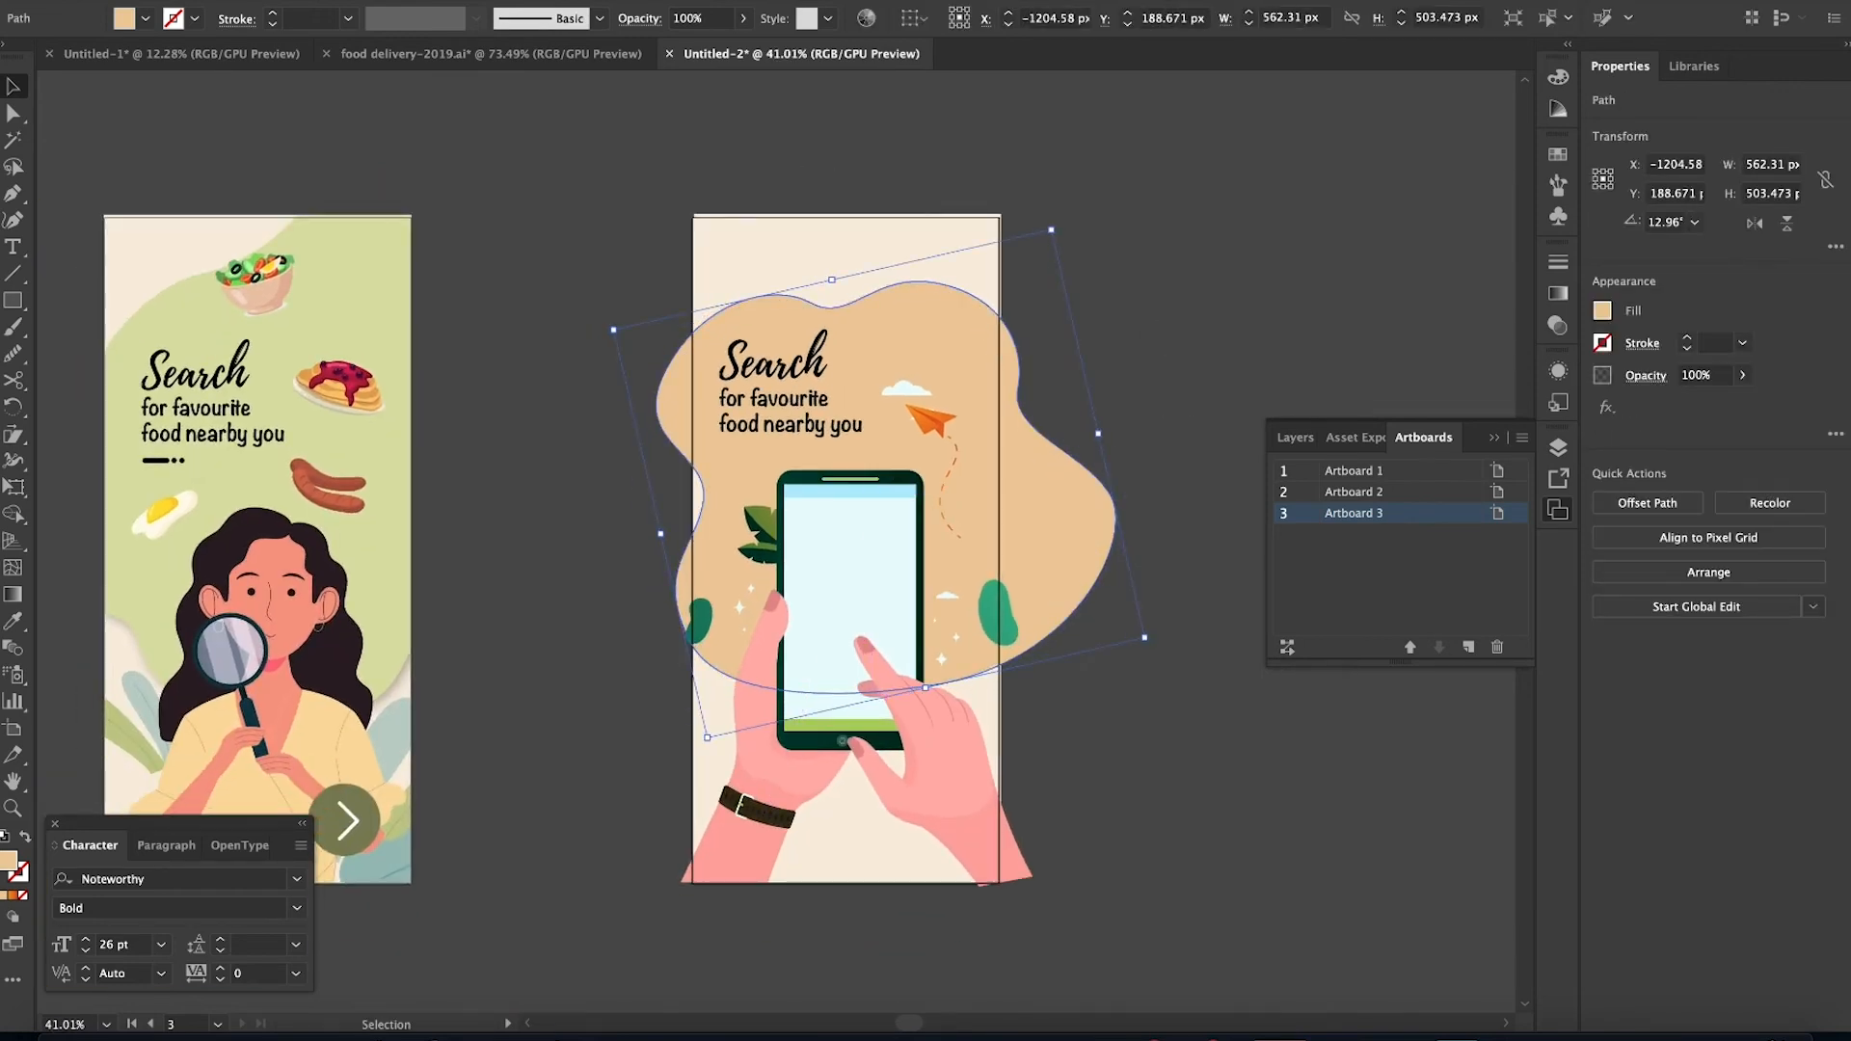
Apply a Drop Shadow to the peach blob with Multiply mode, 20% opacity, 4 px X and Y offsets and 6 px blur
{"action": "left_click", "coordinate": [453, 2]}
{"action": "mouse_move", "coordinate": [574, 241]}
{"action": "left_click", "coordinate": [834, 235]}
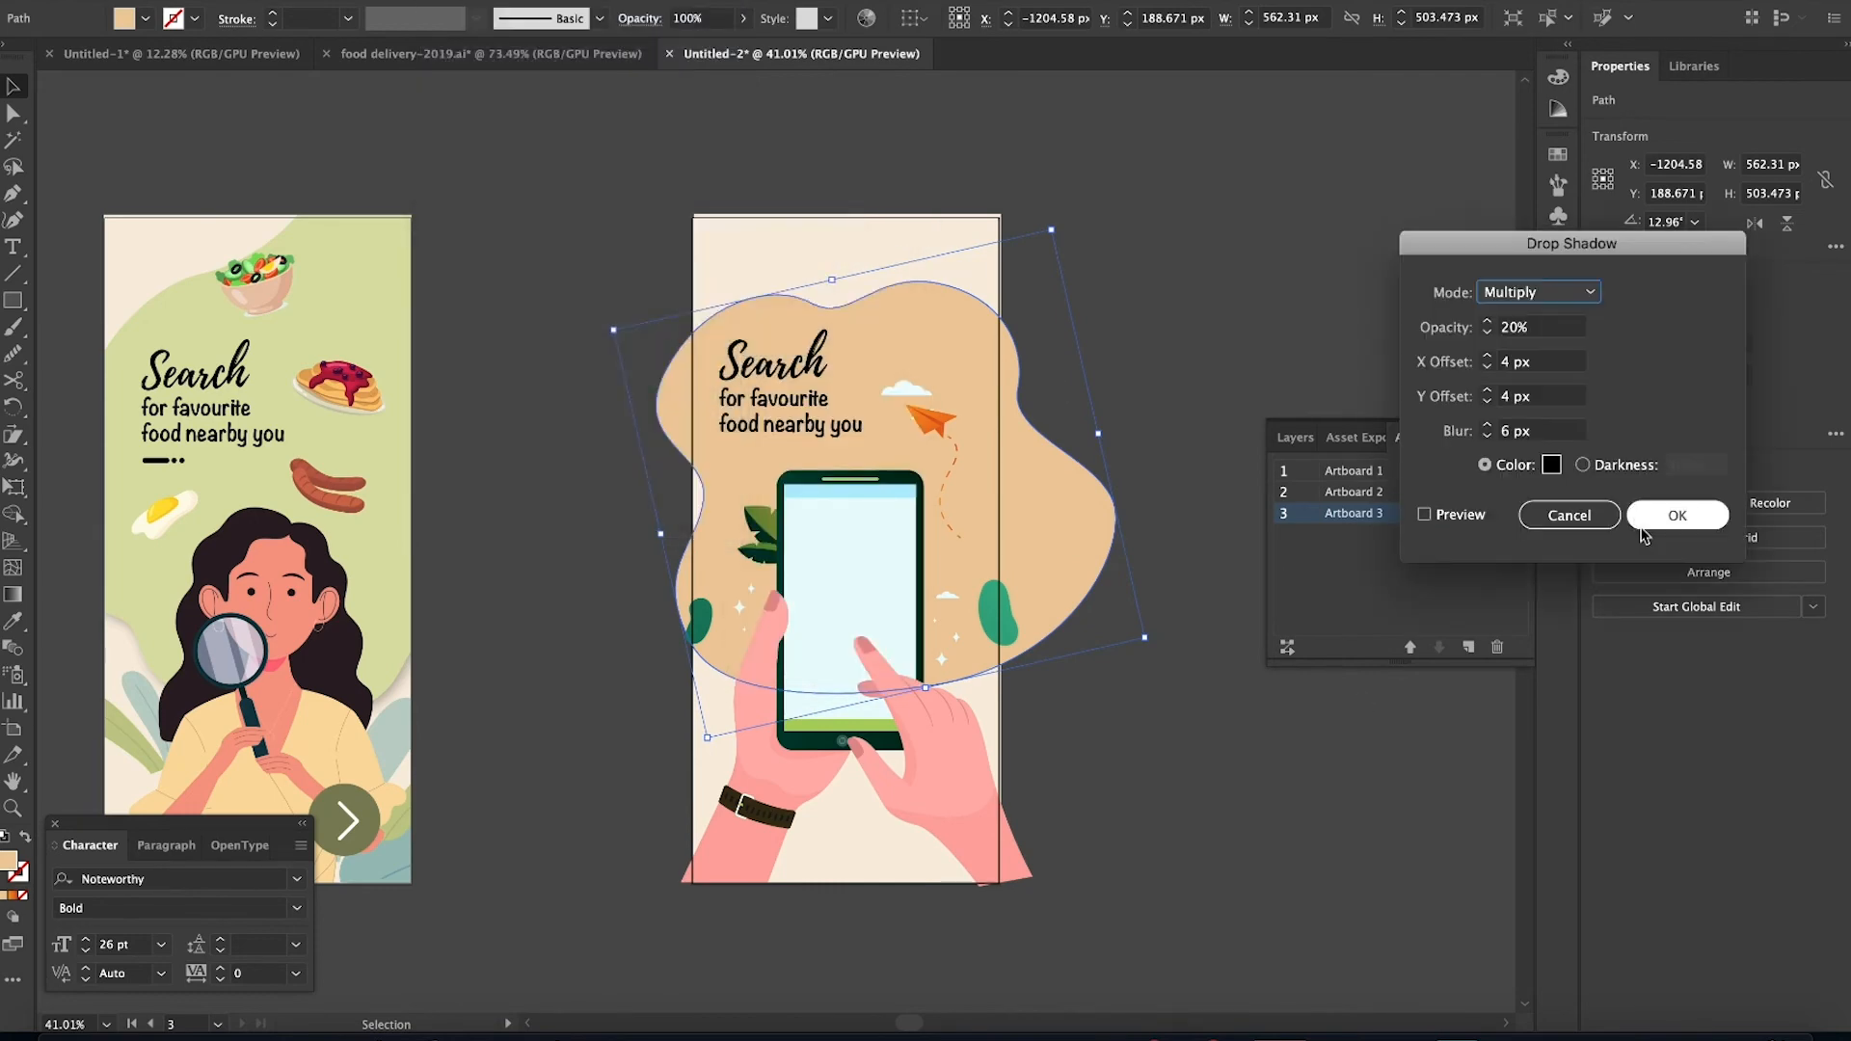
{"action": "left_click", "coordinate": [1678, 524]}
{"action": "left_click", "coordinate": [1253, 867]}
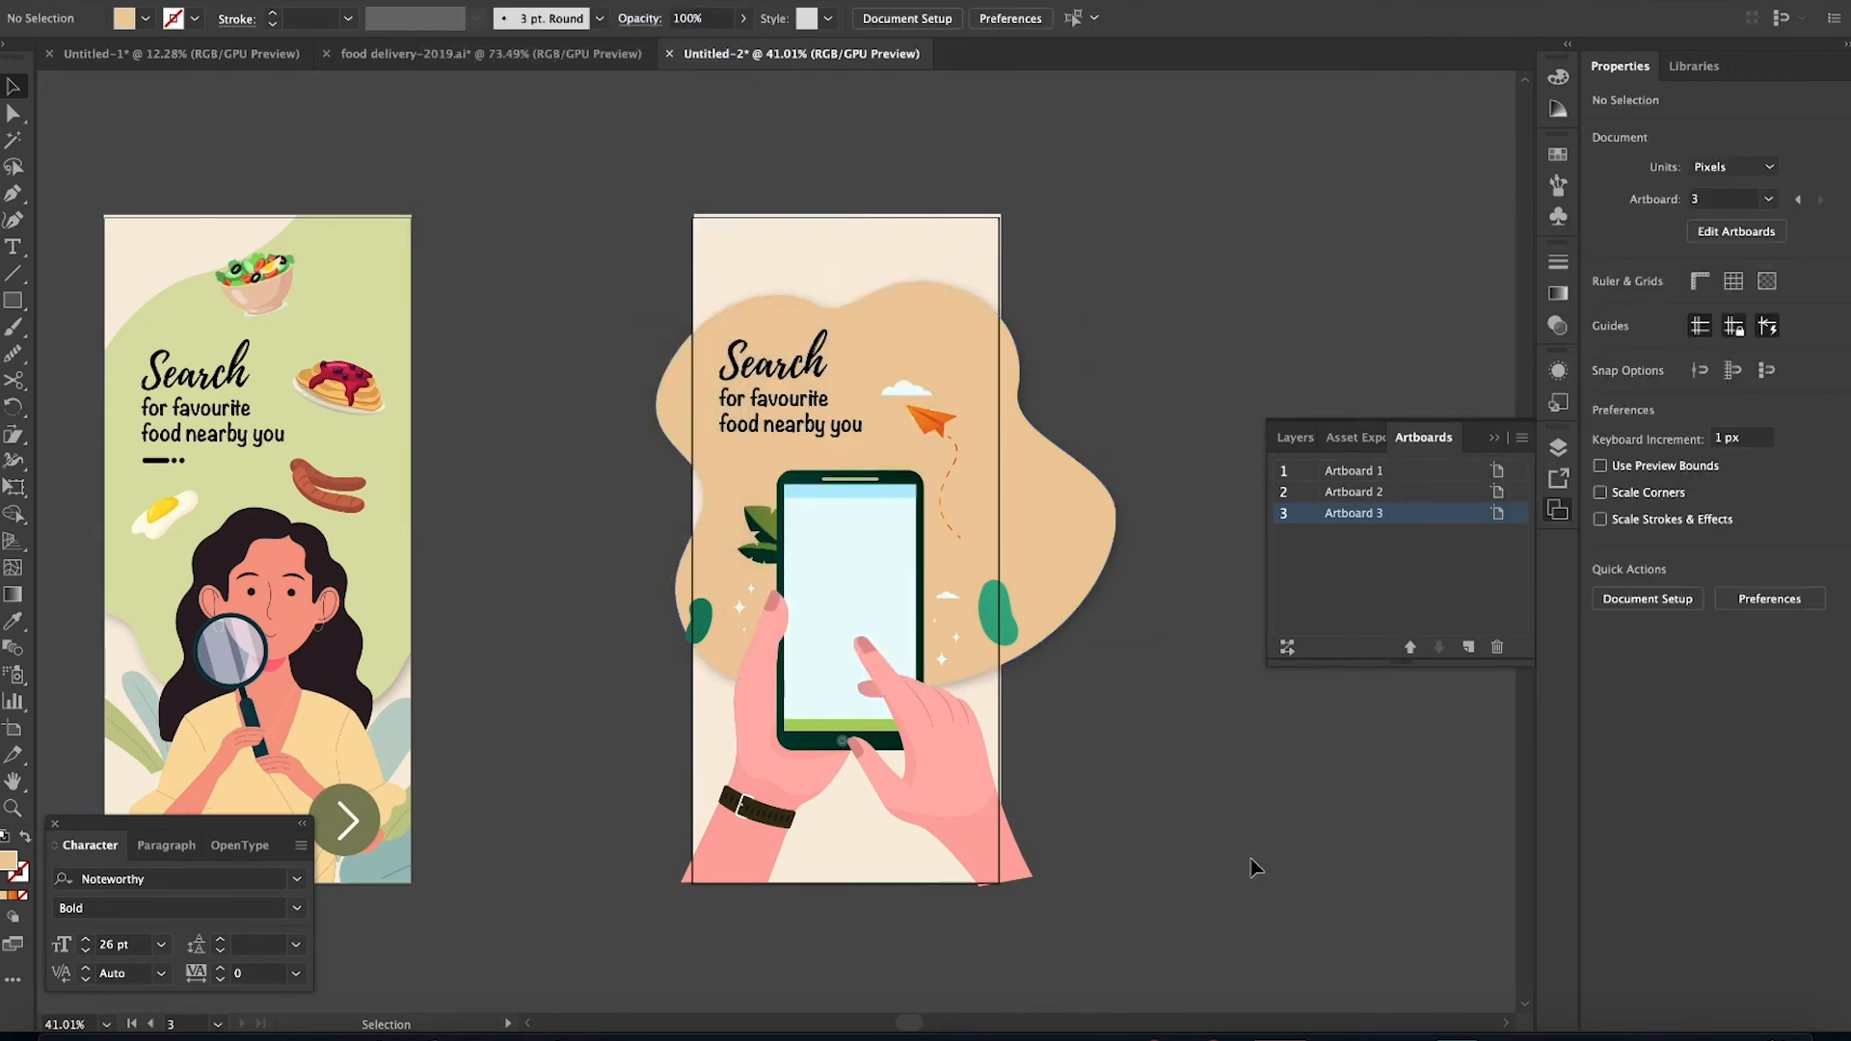
Change the third screen's heading to "Place Order" and its subheading to "from our best menu"
{"action": "left_click", "coordinate": [13, 246]}
{"action": "double_click", "coordinate": [761, 365]}
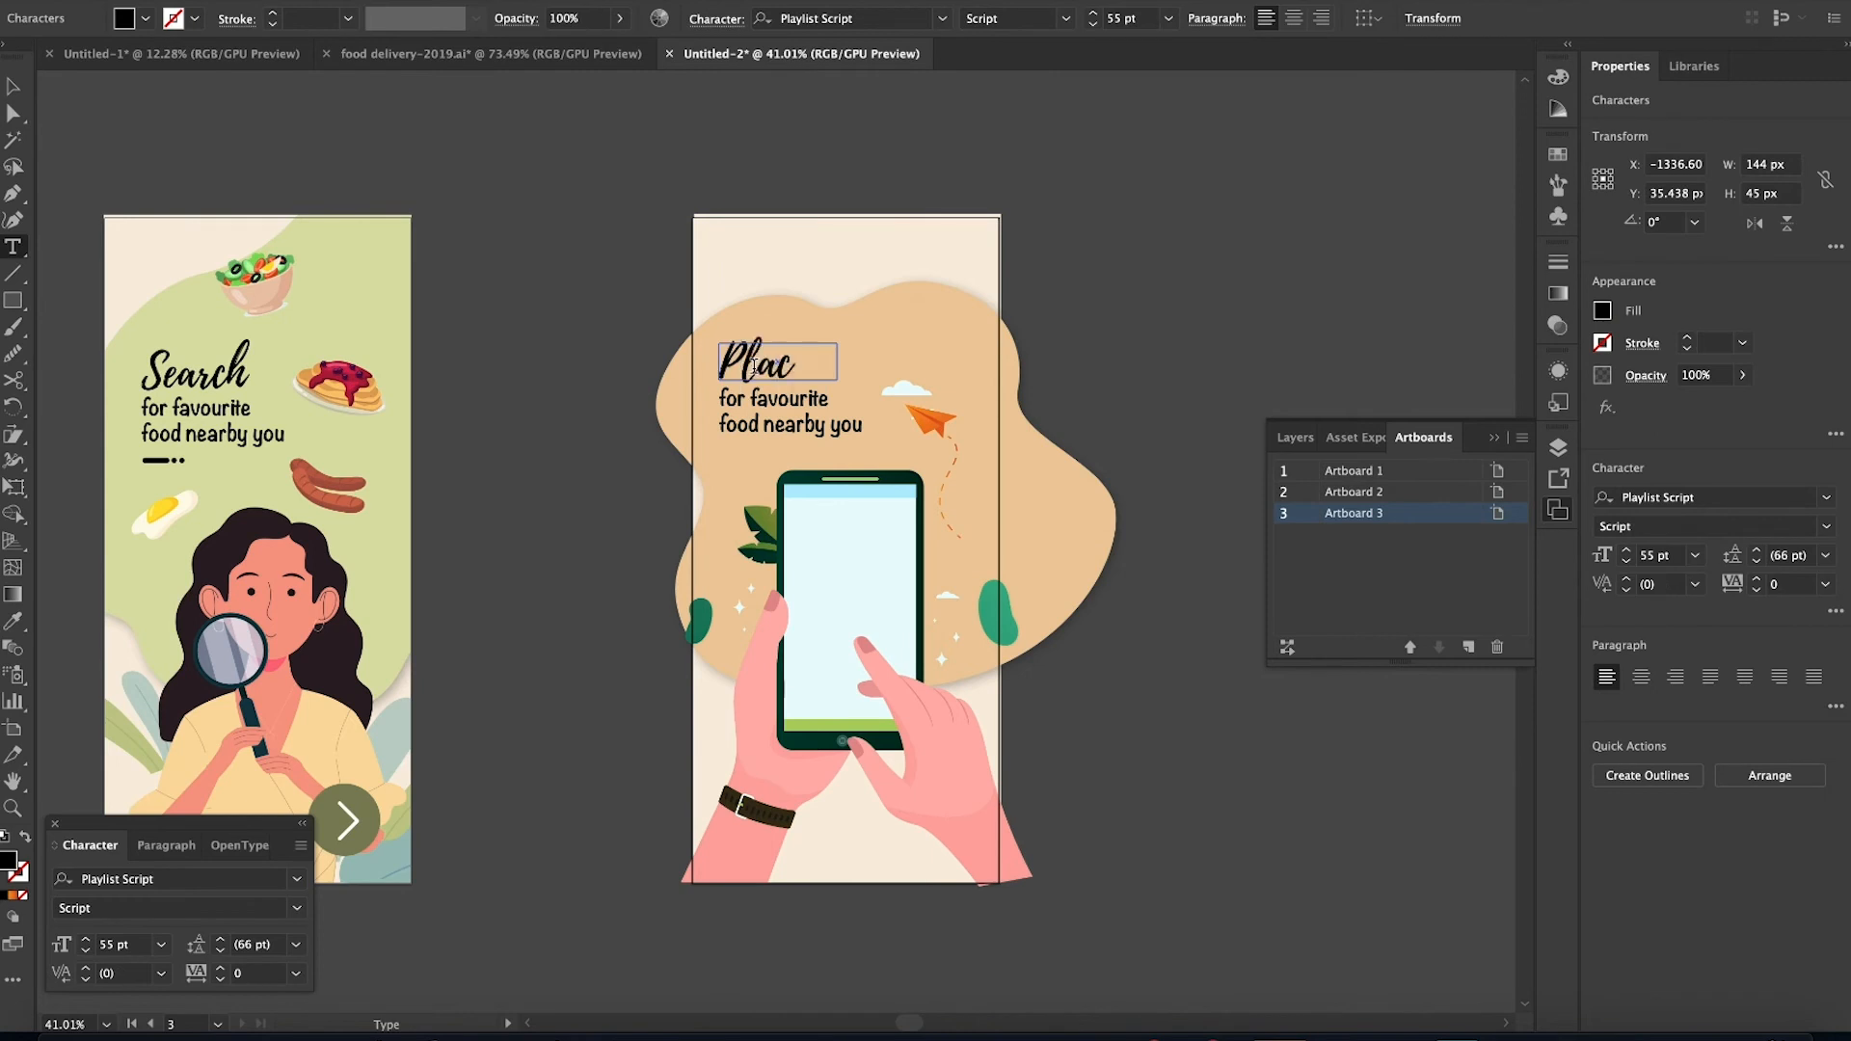
{"action": "key", "text": "Escape"}
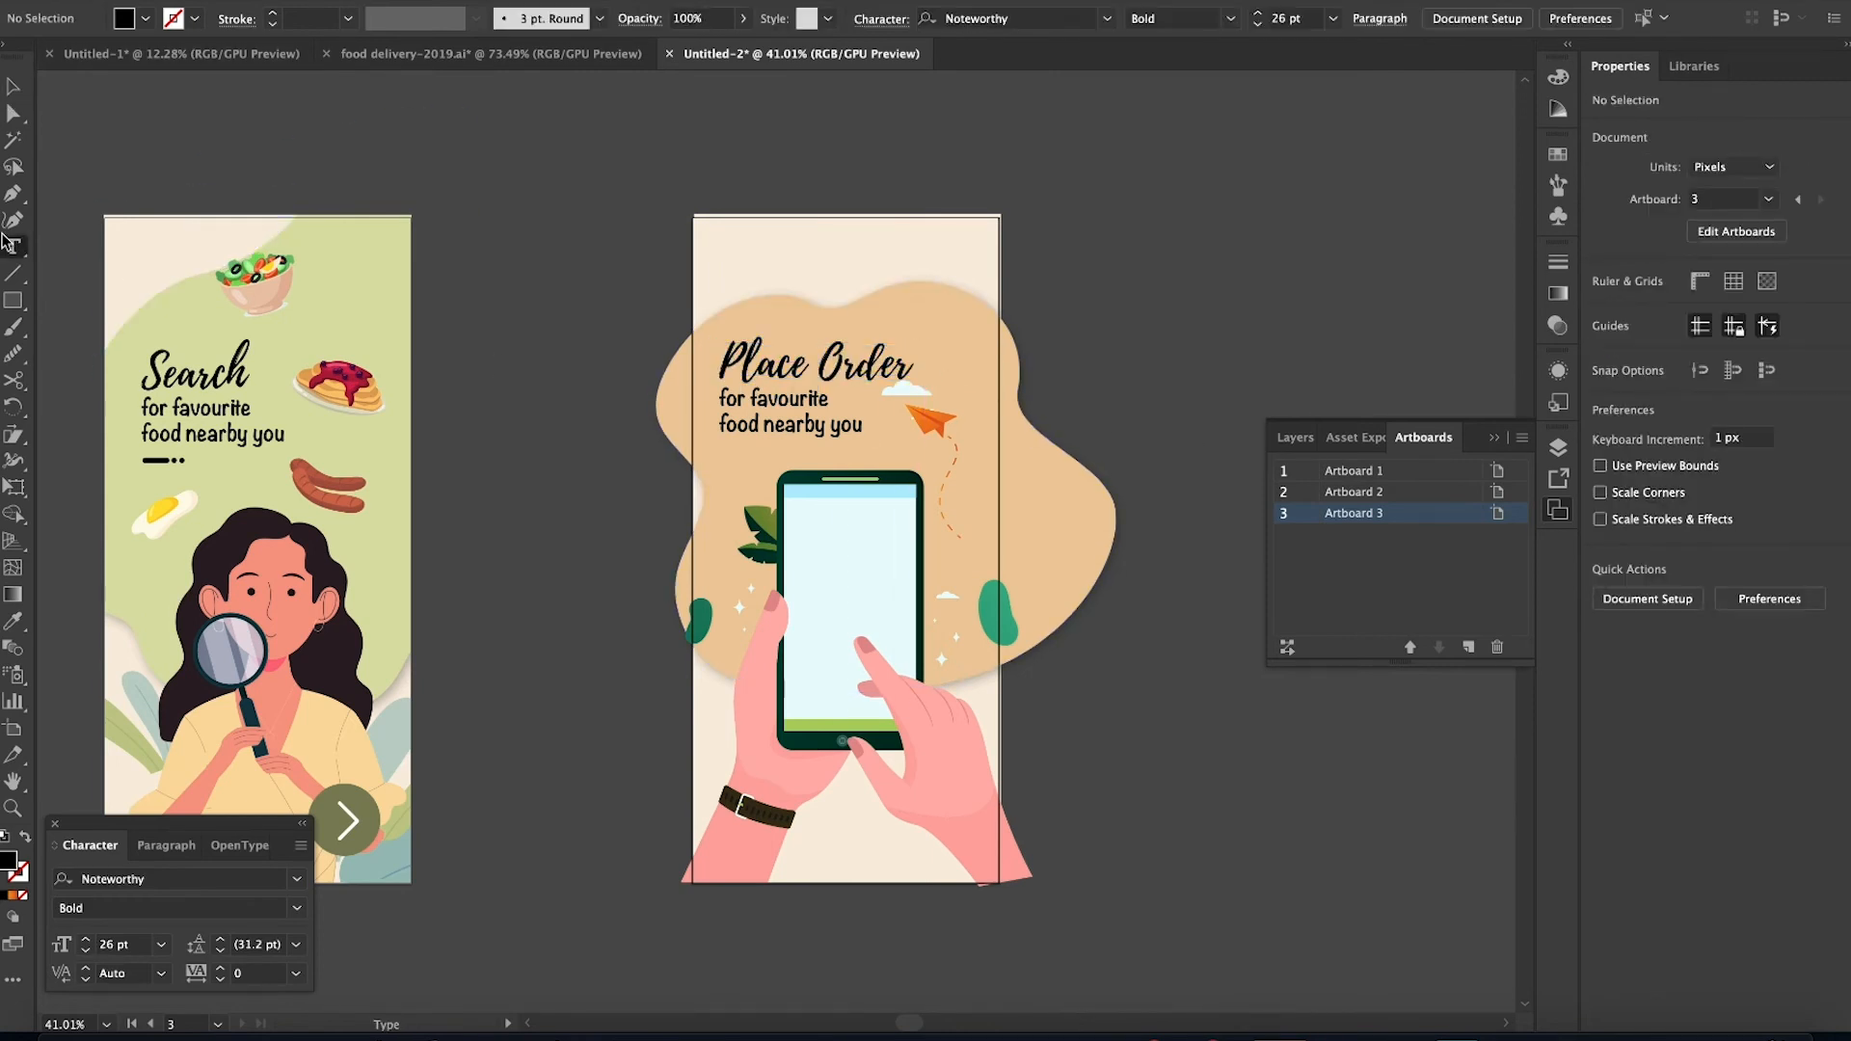
{"action": "double_click", "coordinate": [823, 397]}
{"action": "type", "text": "fro"}
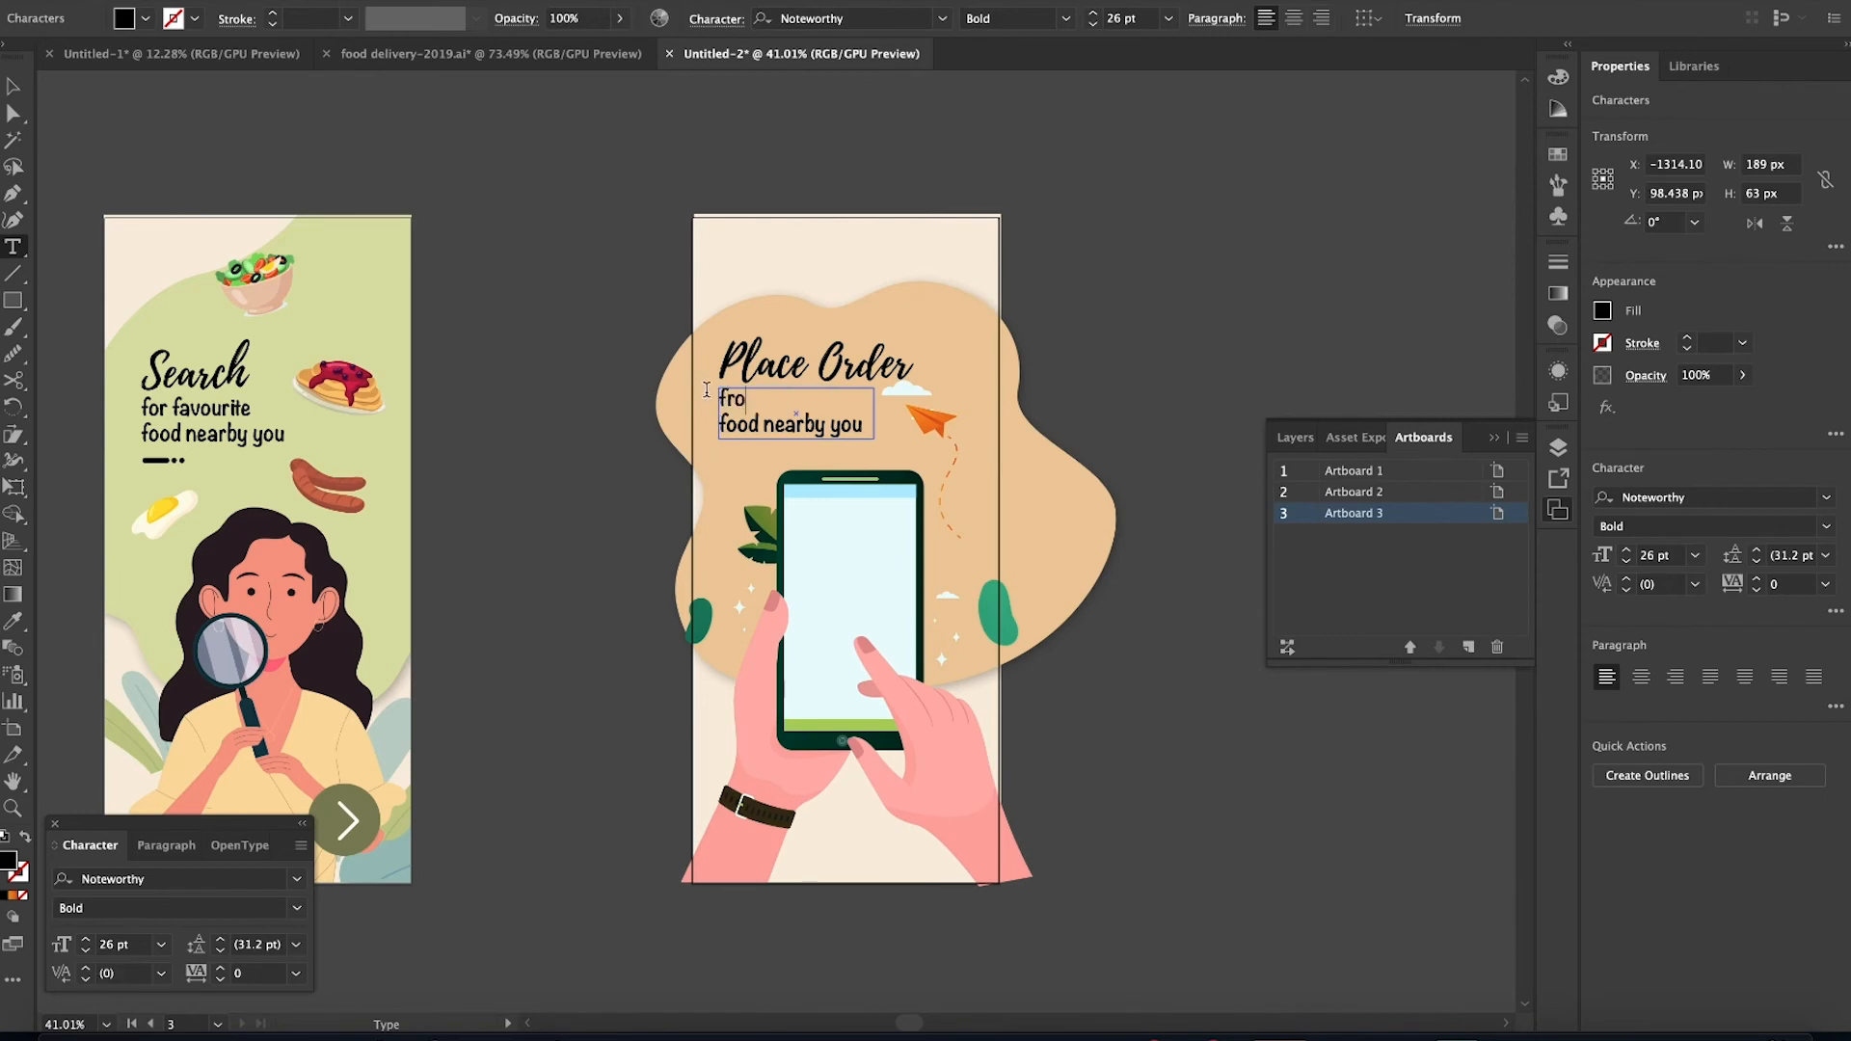
{"action": "type", "text": "m our best menu"}
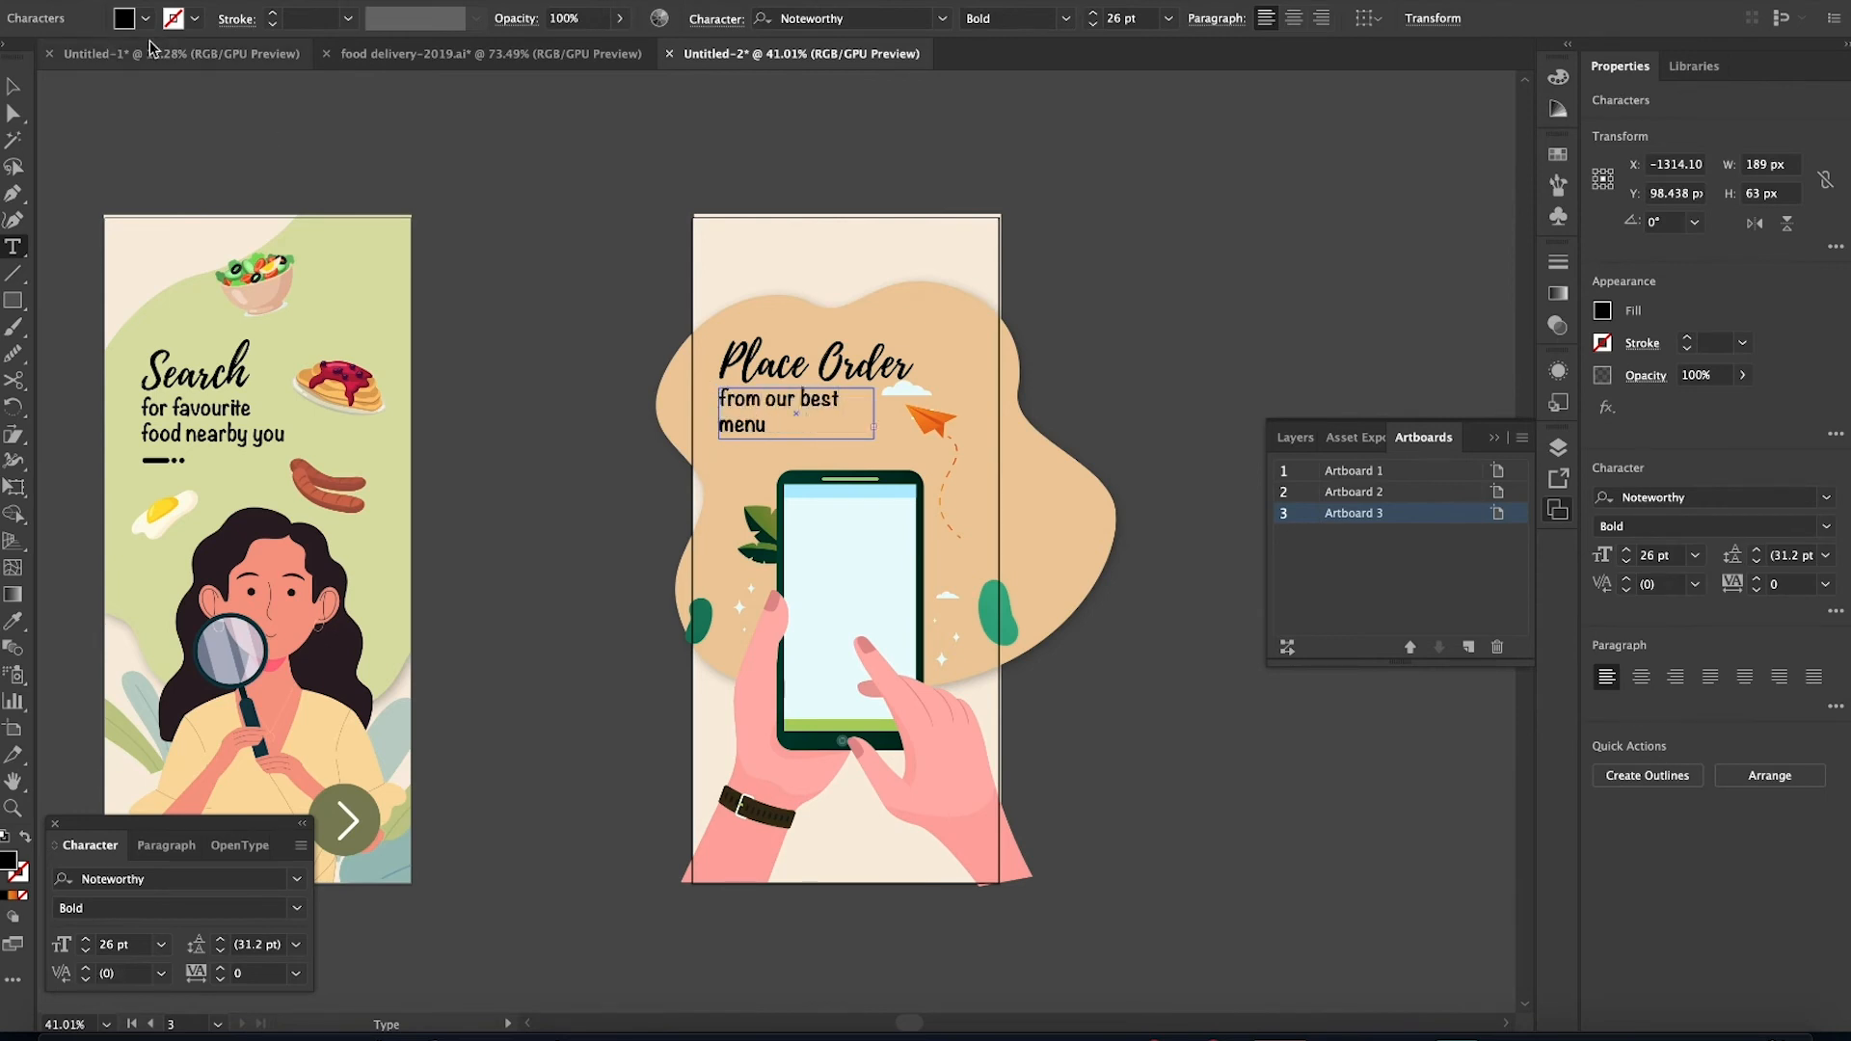
Widen the subheading's text frame to about 240 px and shorten it so that only "from our best menu" shows on one line
{"action": "left_click", "coordinate": [15, 91]}
{"action": "left_click_drag", "start_coordinate": [913, 420], "coordinate": [916, 420]}
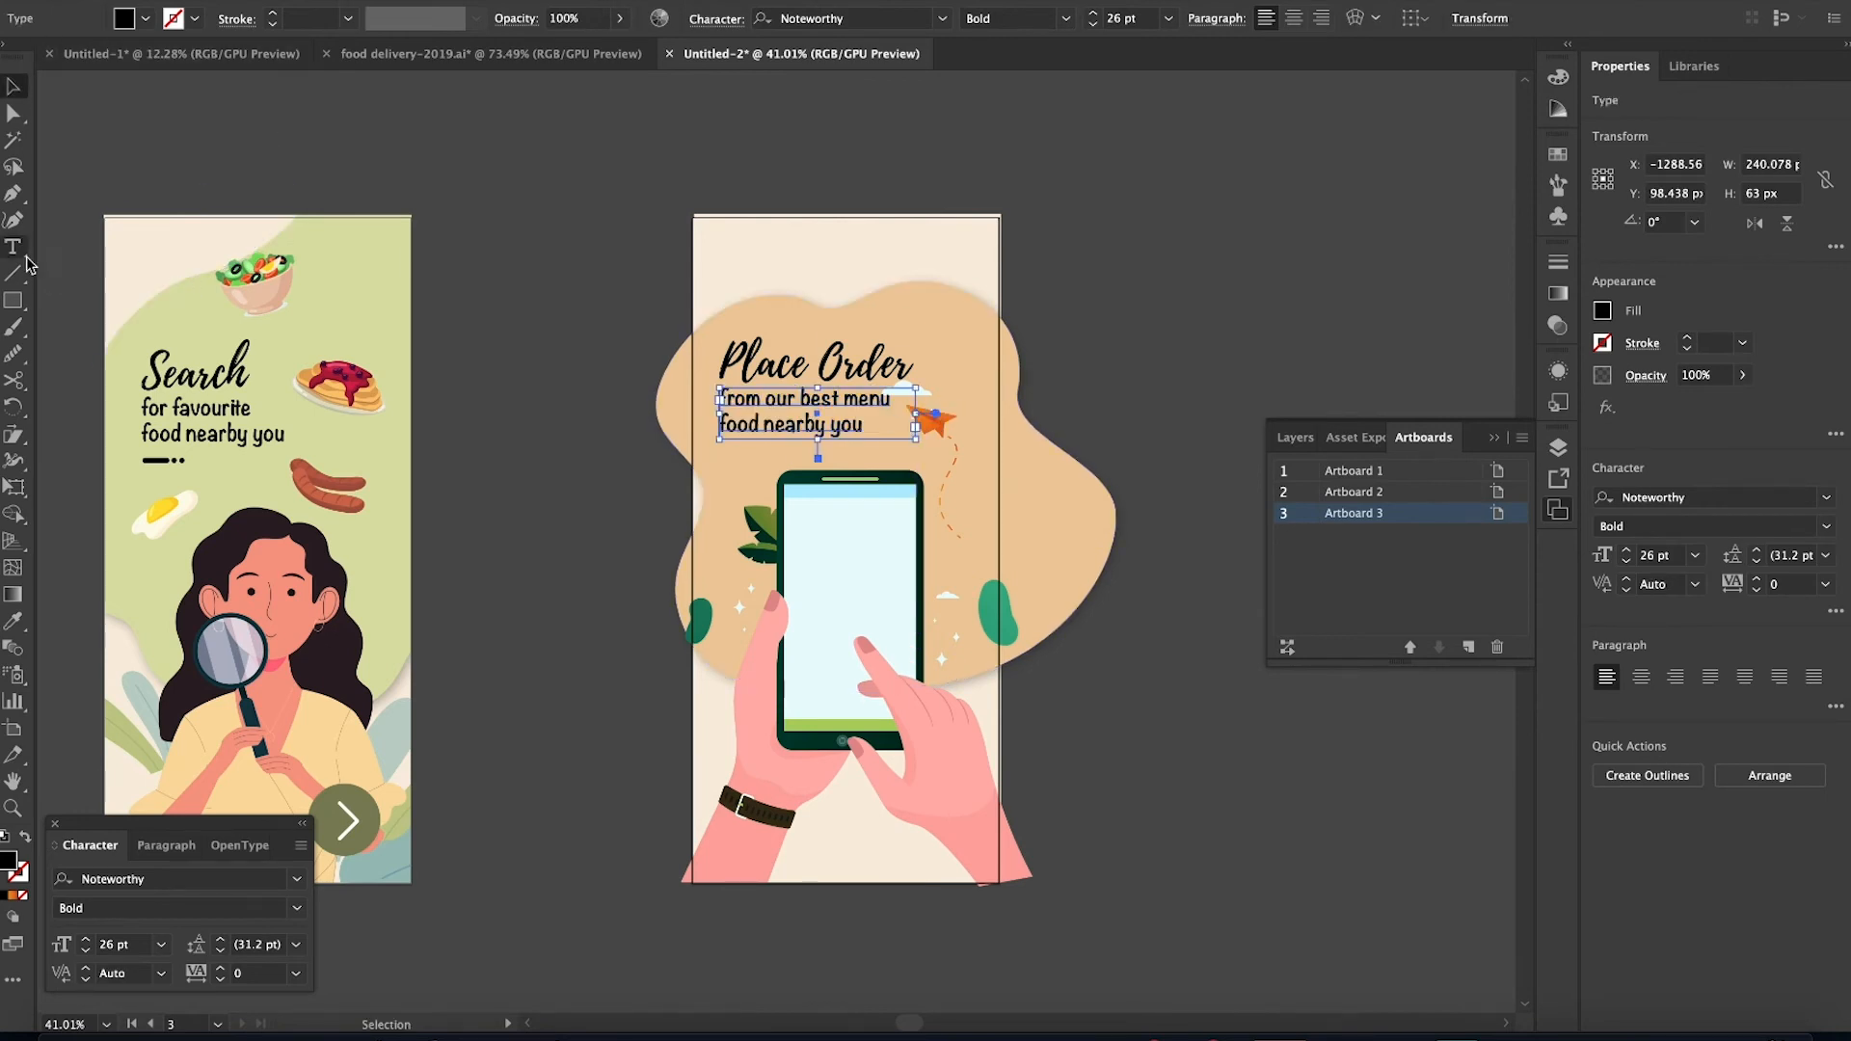
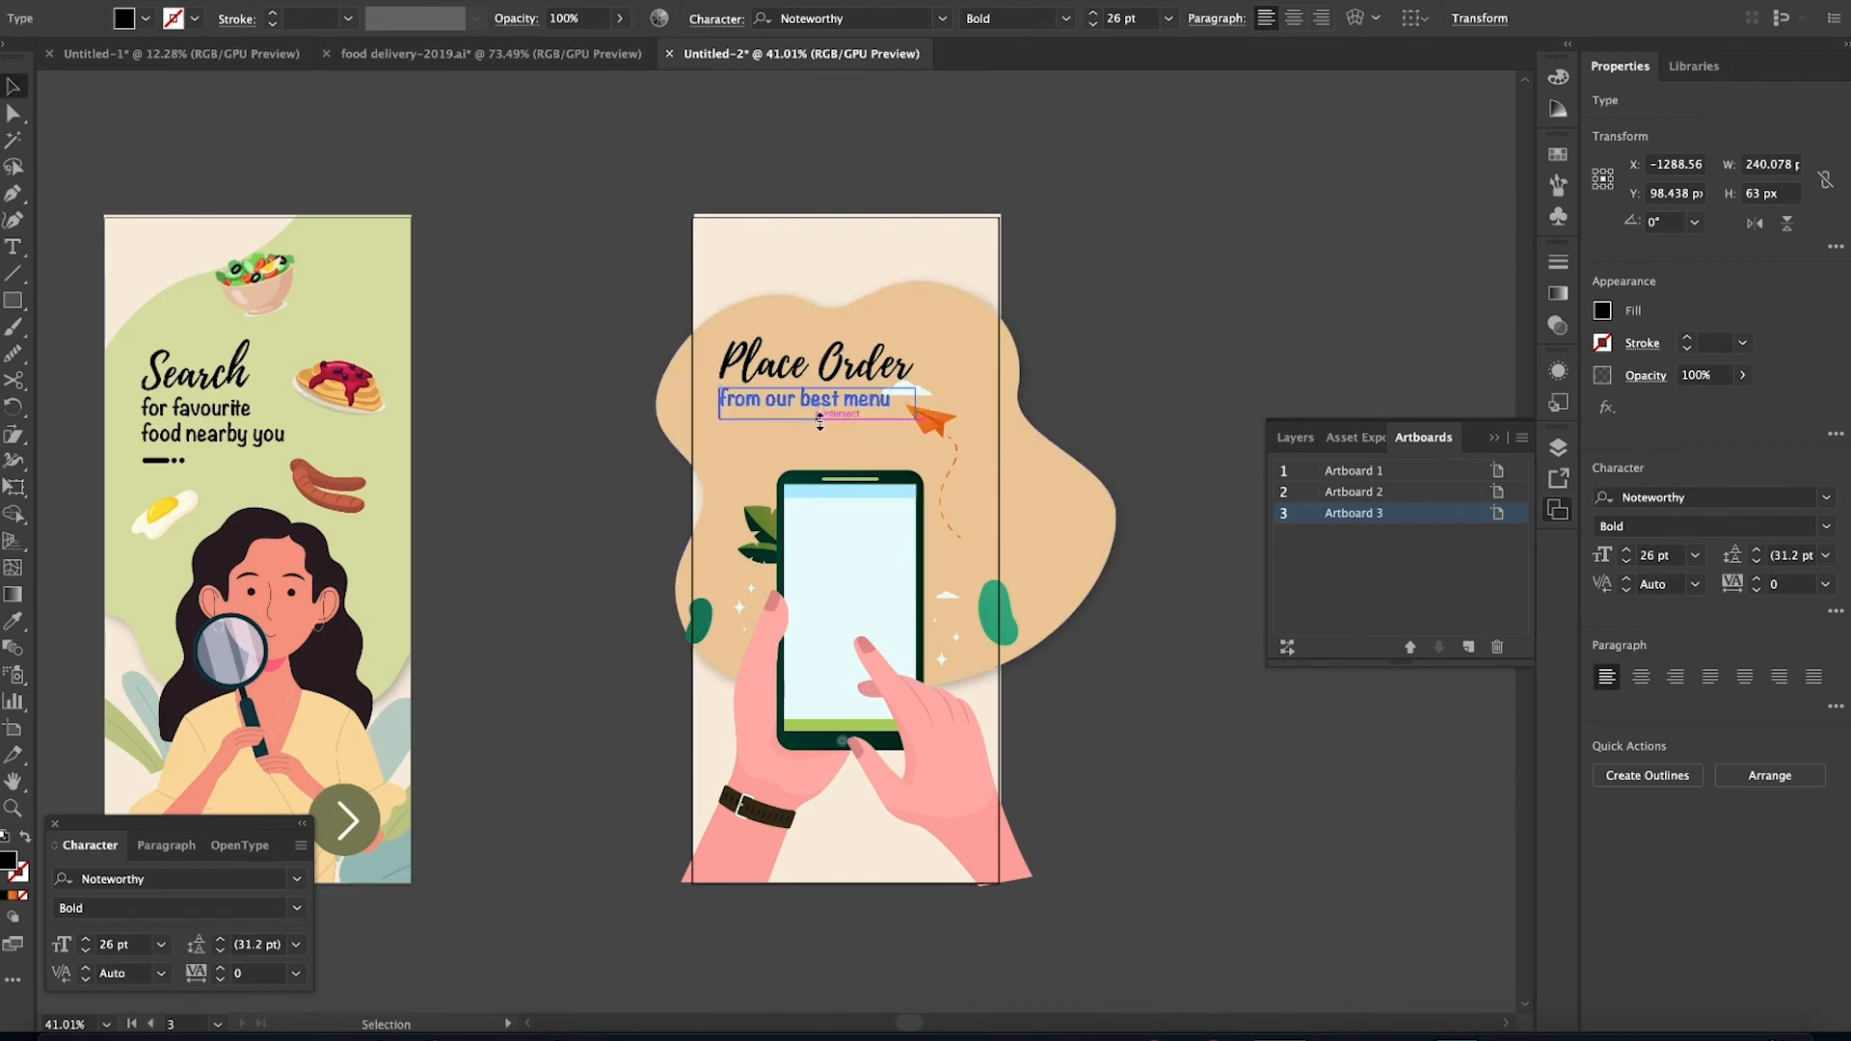
{"action": "left_click", "coordinate": [1166, 371]}
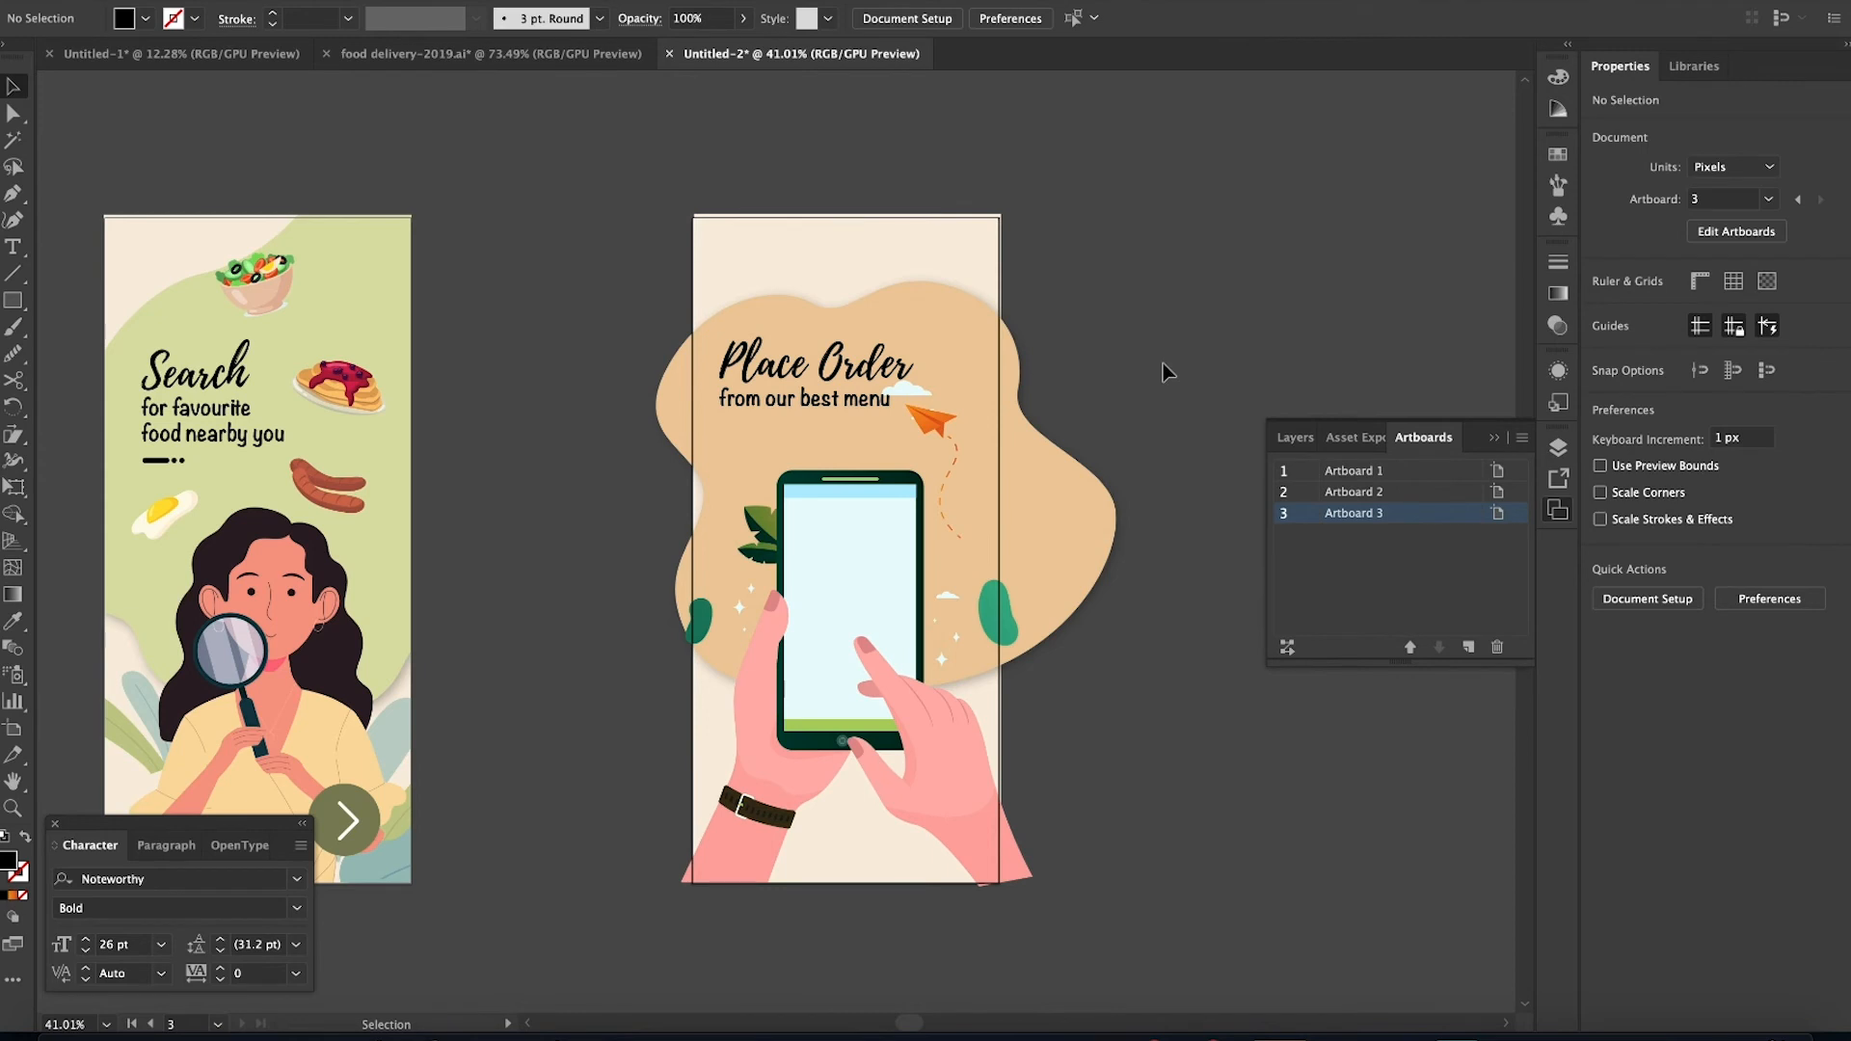
Delete the two green pebble shapes on either side of the phone
{"action": "left_click", "coordinate": [1002, 620]}
{"action": "key", "text": "Delete"}
{"action": "left_click", "coordinate": [702, 620]}
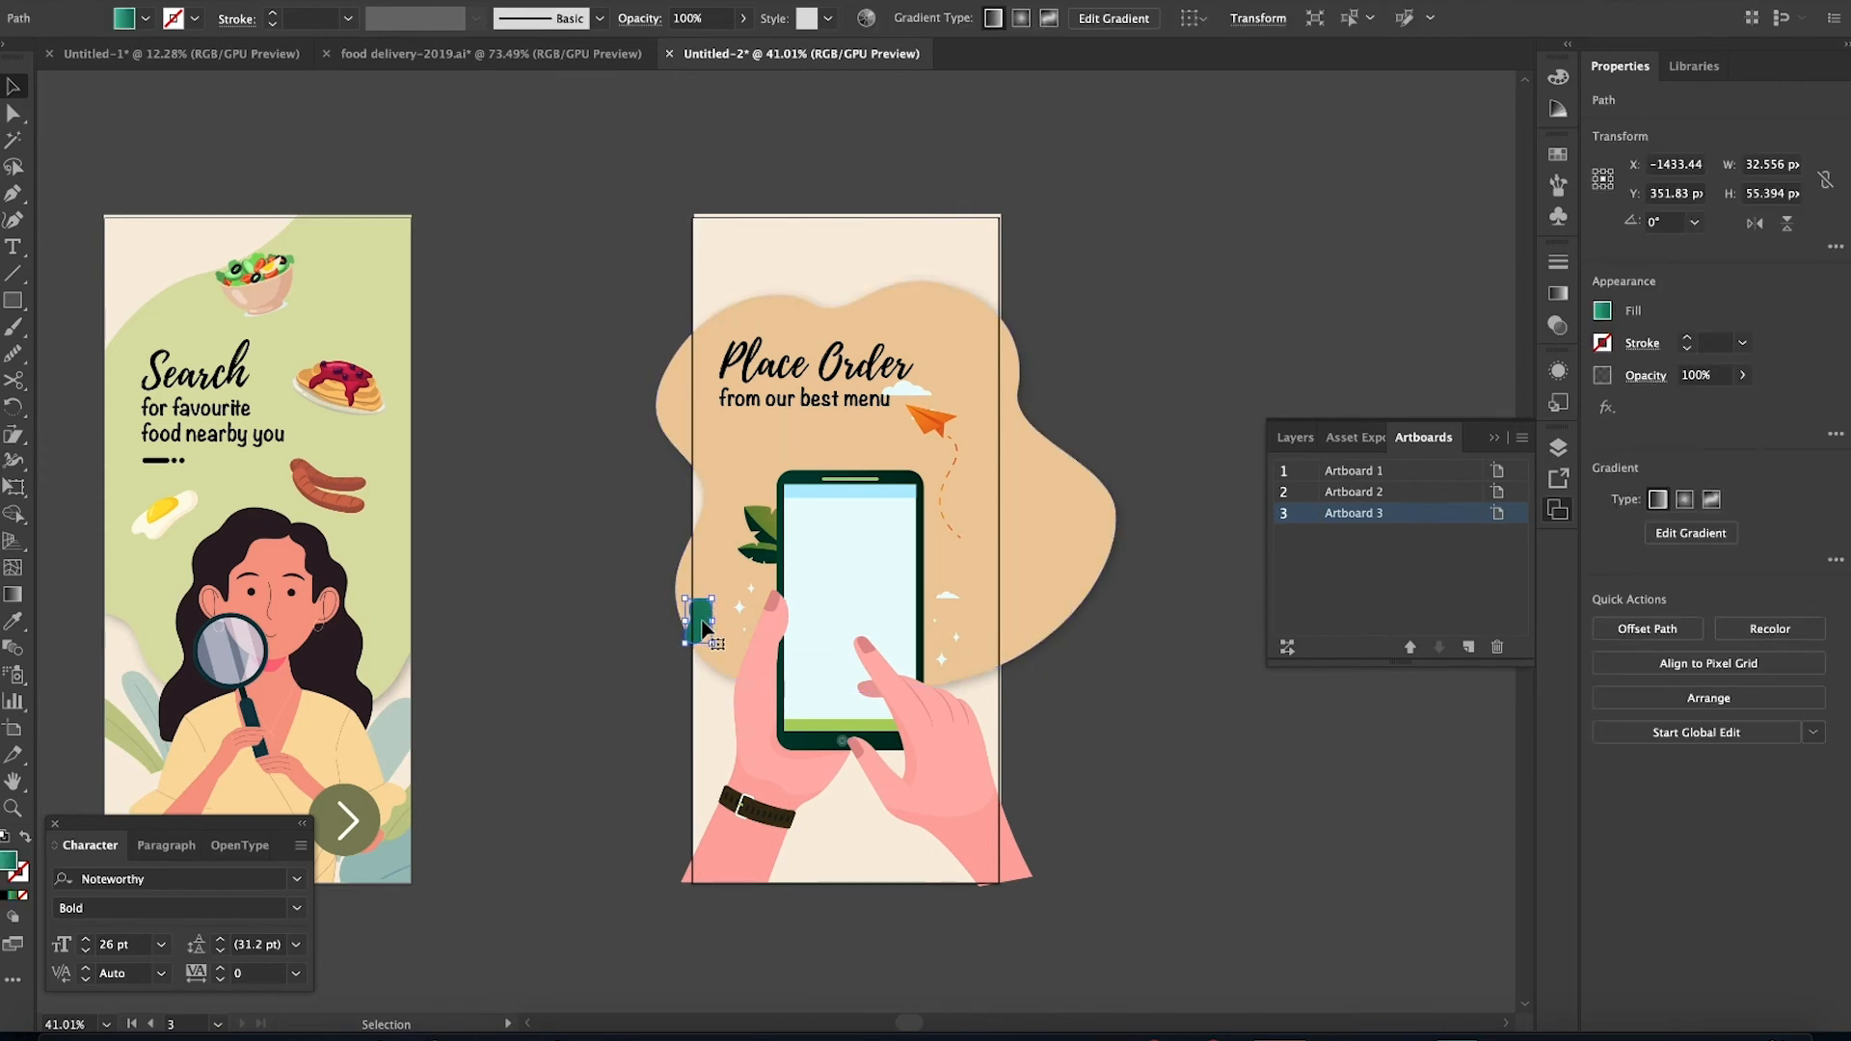
{"action": "key", "text": "Delete"}
Move the spare orange paper plane from outside the artboard onto the blob, left of the phone below the leaves
{"action": "scroll", "coordinate": [702, 620], "scroll_direction": "right", "scroll_amount": 1}
{"action": "scroll", "coordinate": [702, 620], "scroll_direction": "right", "scroll_amount": 3}
{"action": "left_click_drag", "start_coordinate": [1471, 232], "coordinate": [545, 616]}
{"action": "left_click", "coordinate": [1154, 637]}
Select the whole black phone illustration with pizza order cards and orange leaves among the reference artwork
{"action": "scroll", "coordinate": [1147, 637], "scroll_direction": "down", "scroll_amount": 3}
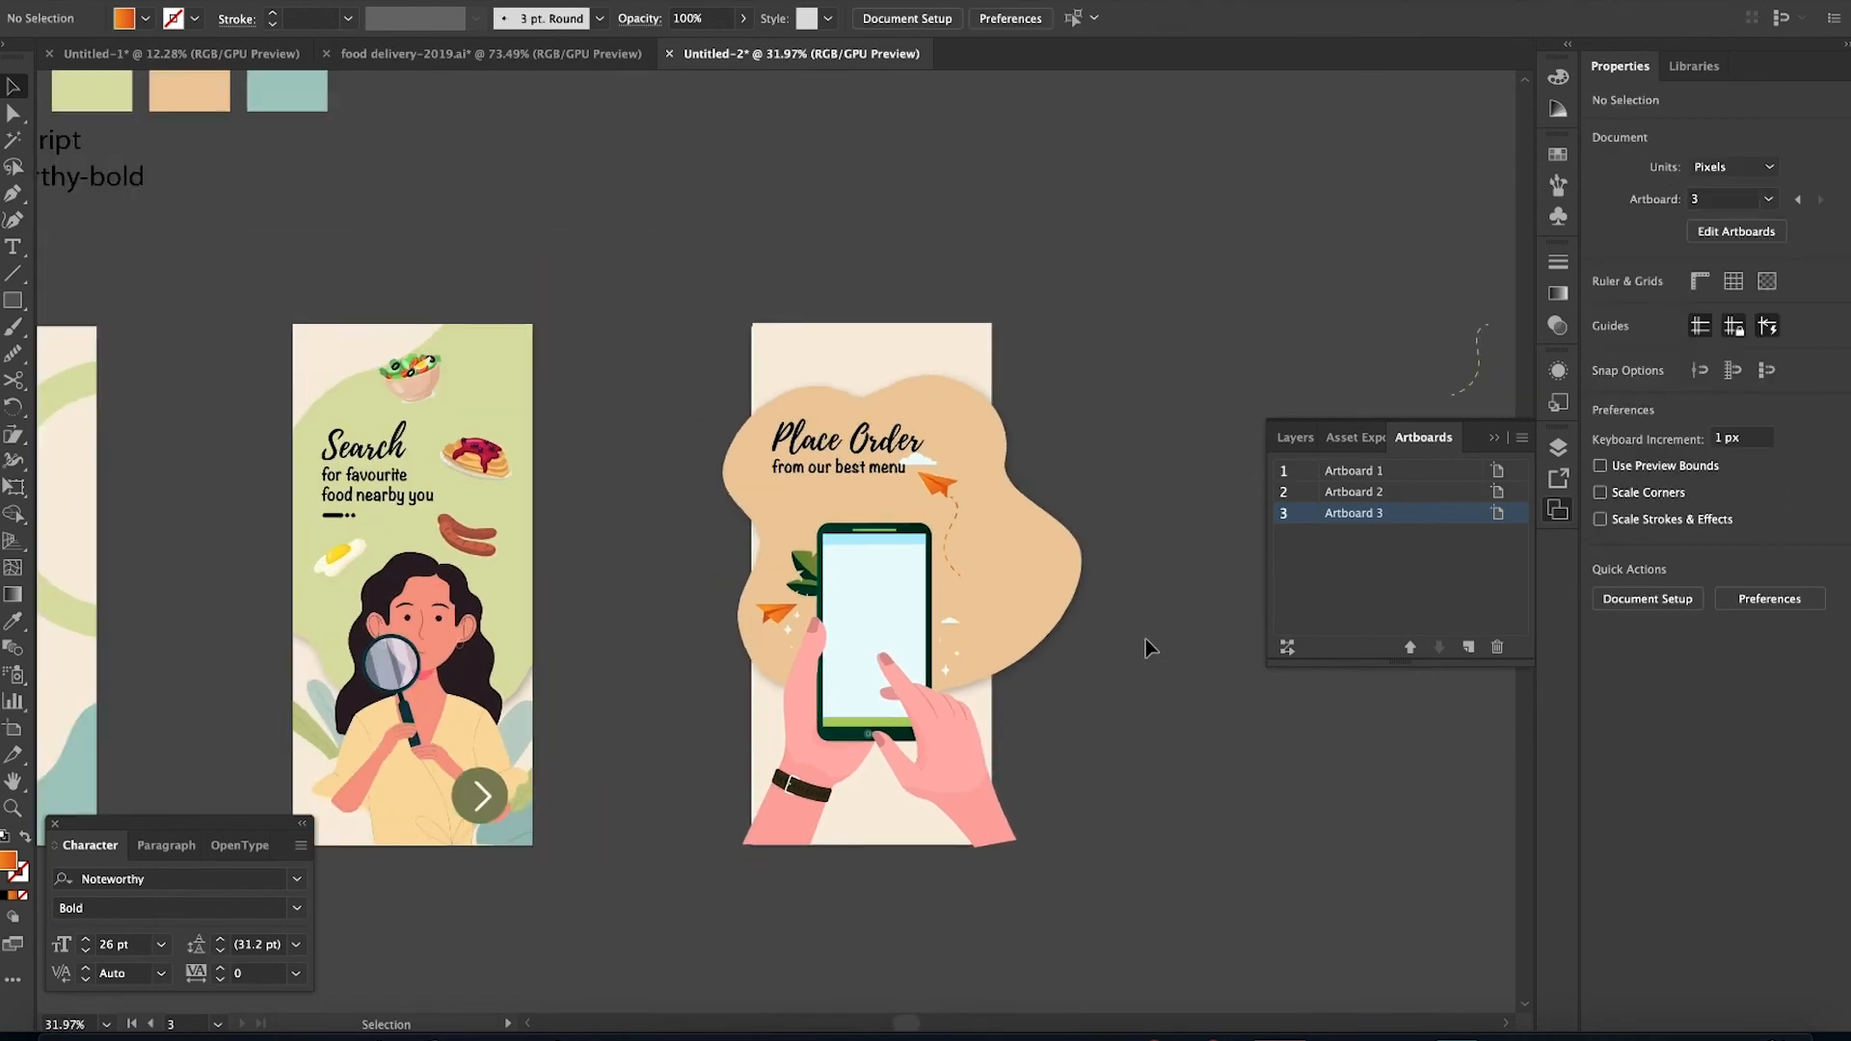
{"action": "scroll", "coordinate": [1146, 638], "scroll_direction": "left", "scroll_amount": 10}
{"action": "scroll", "coordinate": [1138, 640], "scroll_direction": "left", "scroll_amount": 10}
{"action": "scroll", "coordinate": [1138, 640], "scroll_direction": "up", "scroll_amount": 3}
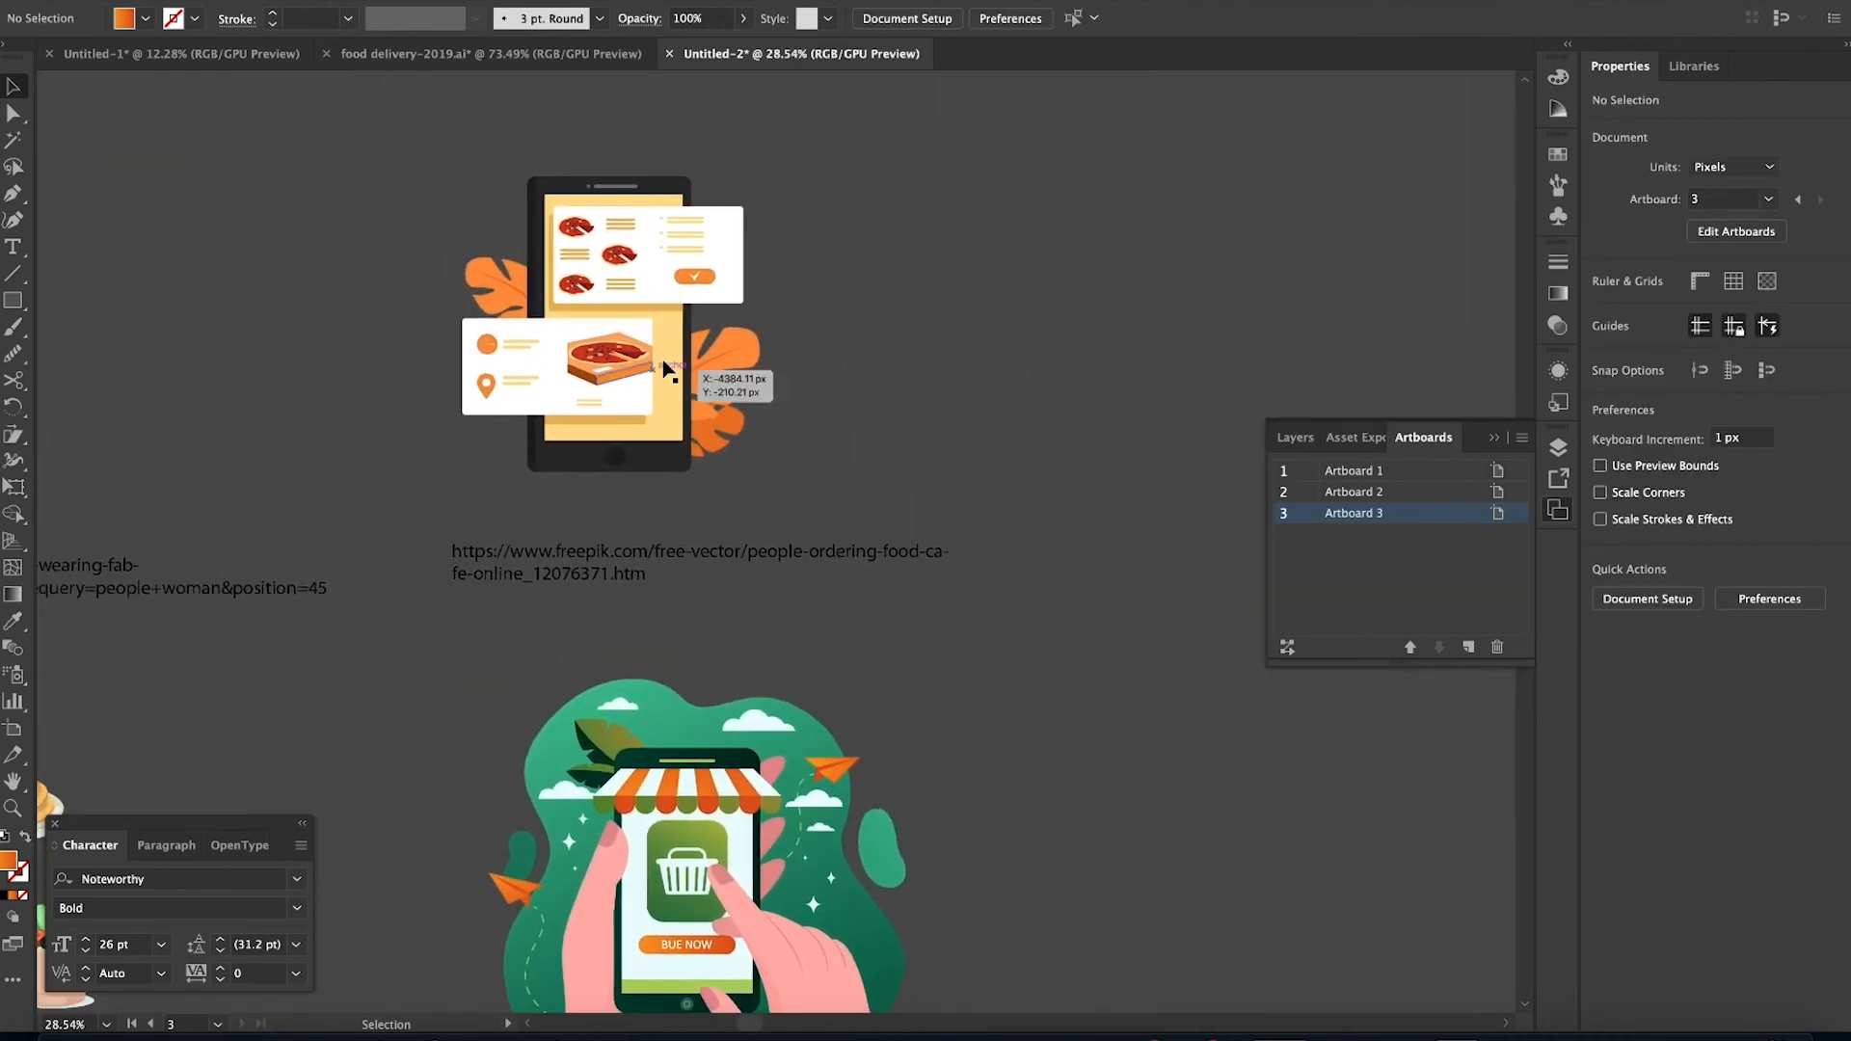
{"action": "left_click", "coordinate": [711, 278]}
{"action": "left_click", "coordinate": [794, 474]}
{"action": "left_click_drag", "start_coordinate": [795, 479], "coordinate": [434, 168]}
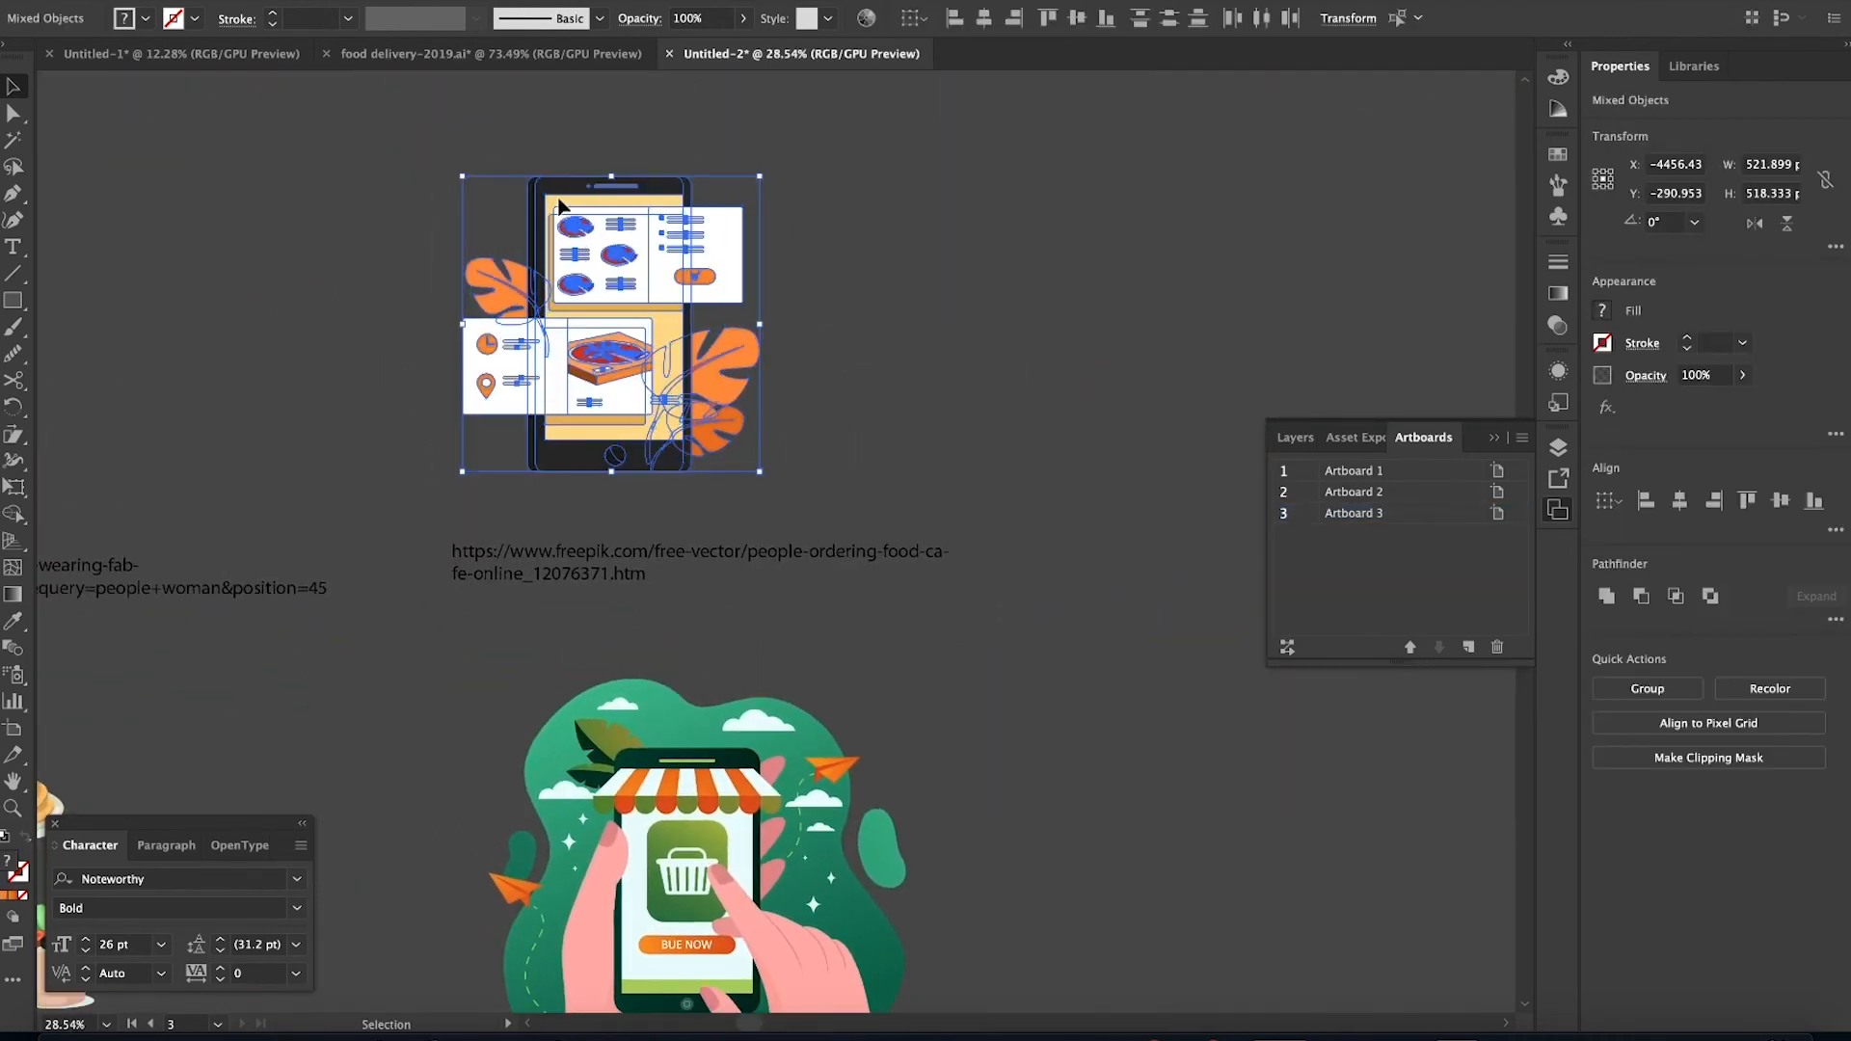
Paste a copy of the pizza-ordering illustration near the third screen and move it to the empty canvas right of the artboard
{"action": "scroll", "coordinate": [896, 376], "scroll_direction": "right", "scroll_amount": 20}
{"action": "scroll", "coordinate": [897, 376], "scroll_direction": "down", "scroll_amount": 2}
{"action": "scroll", "coordinate": [896, 378], "scroll_direction": "right", "scroll_amount": 3}
{"action": "scroll", "coordinate": [896, 378], "scroll_direction": "down", "scroll_amount": 1}
{"action": "left_click", "coordinate": [1074, 605]}
{"action": "key", "text": "super+v"}
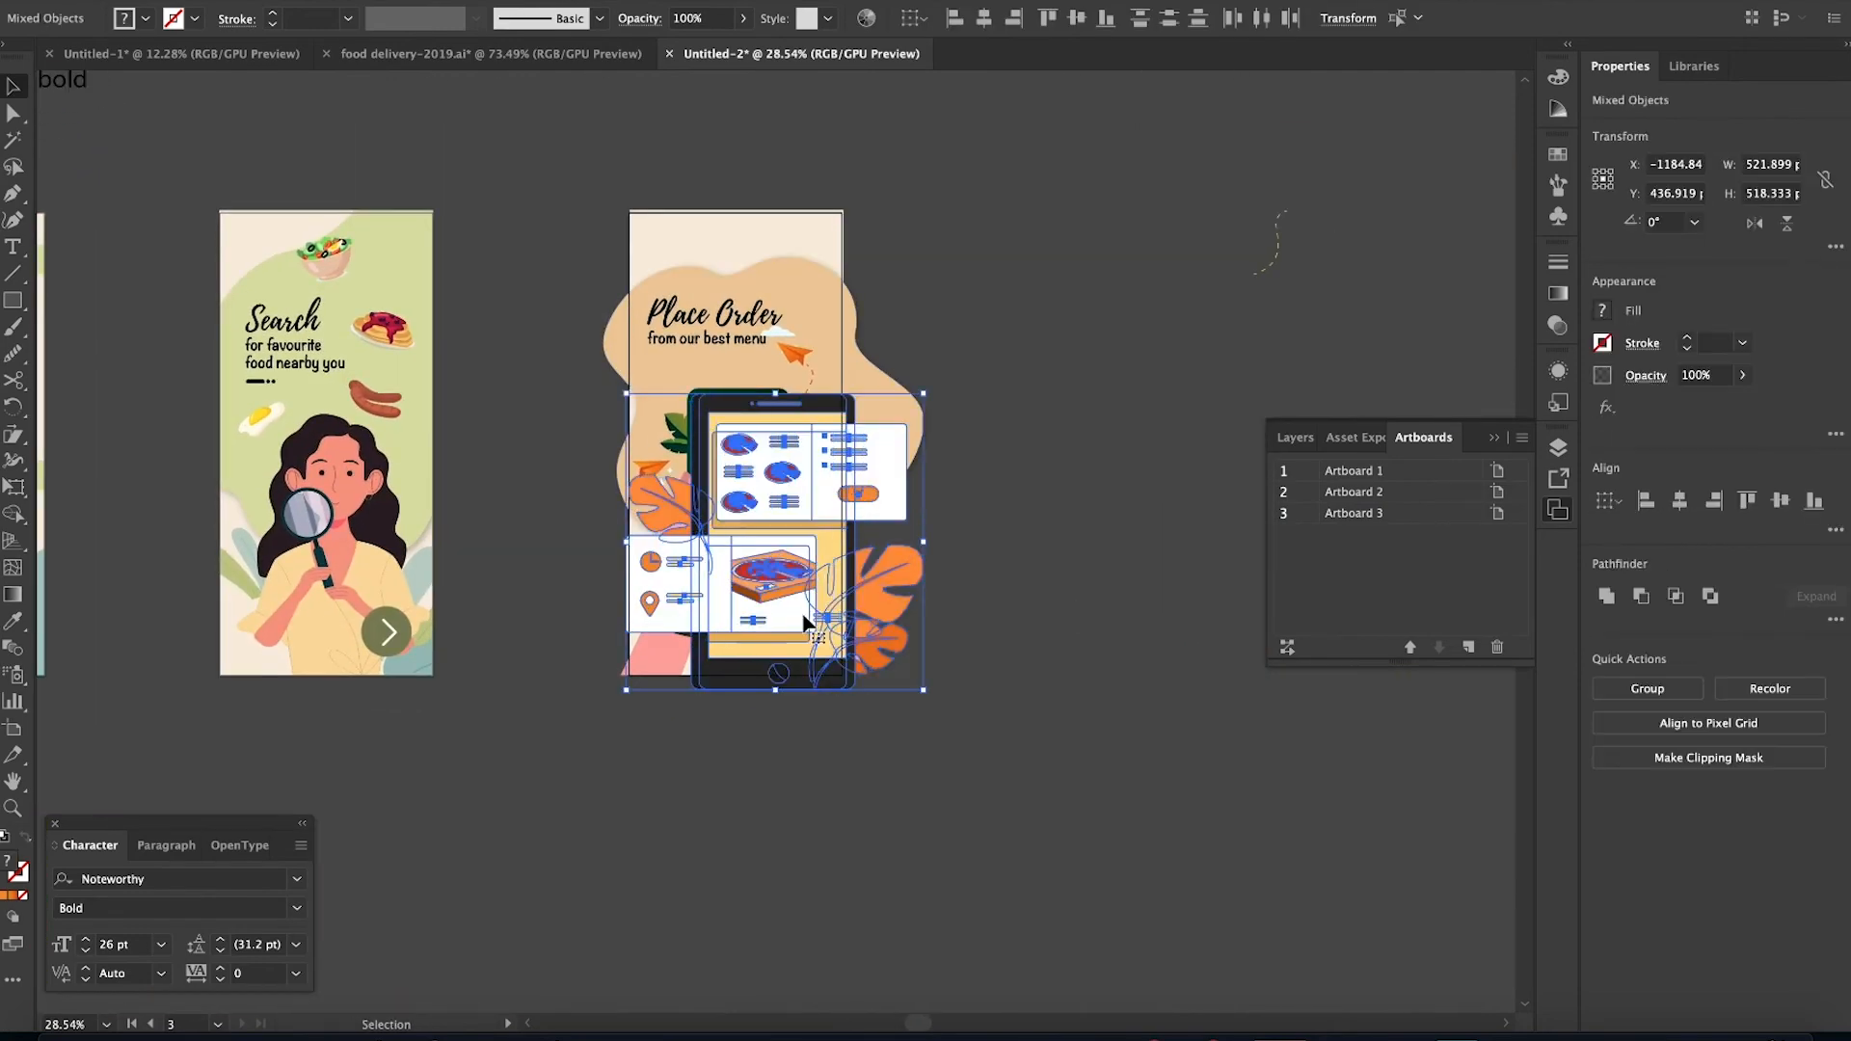
{"action": "left_click_drag", "start_coordinate": [806, 620], "coordinate": [1217, 577]}
{"action": "scroll", "coordinate": [1212, 579], "scroll_direction": "right", "scroll_amount": 5}
{"action": "scroll", "coordinate": [1212, 579], "scroll_direction": "up", "scroll_amount": 3}
{"action": "left_click", "coordinate": [1270, 713]}
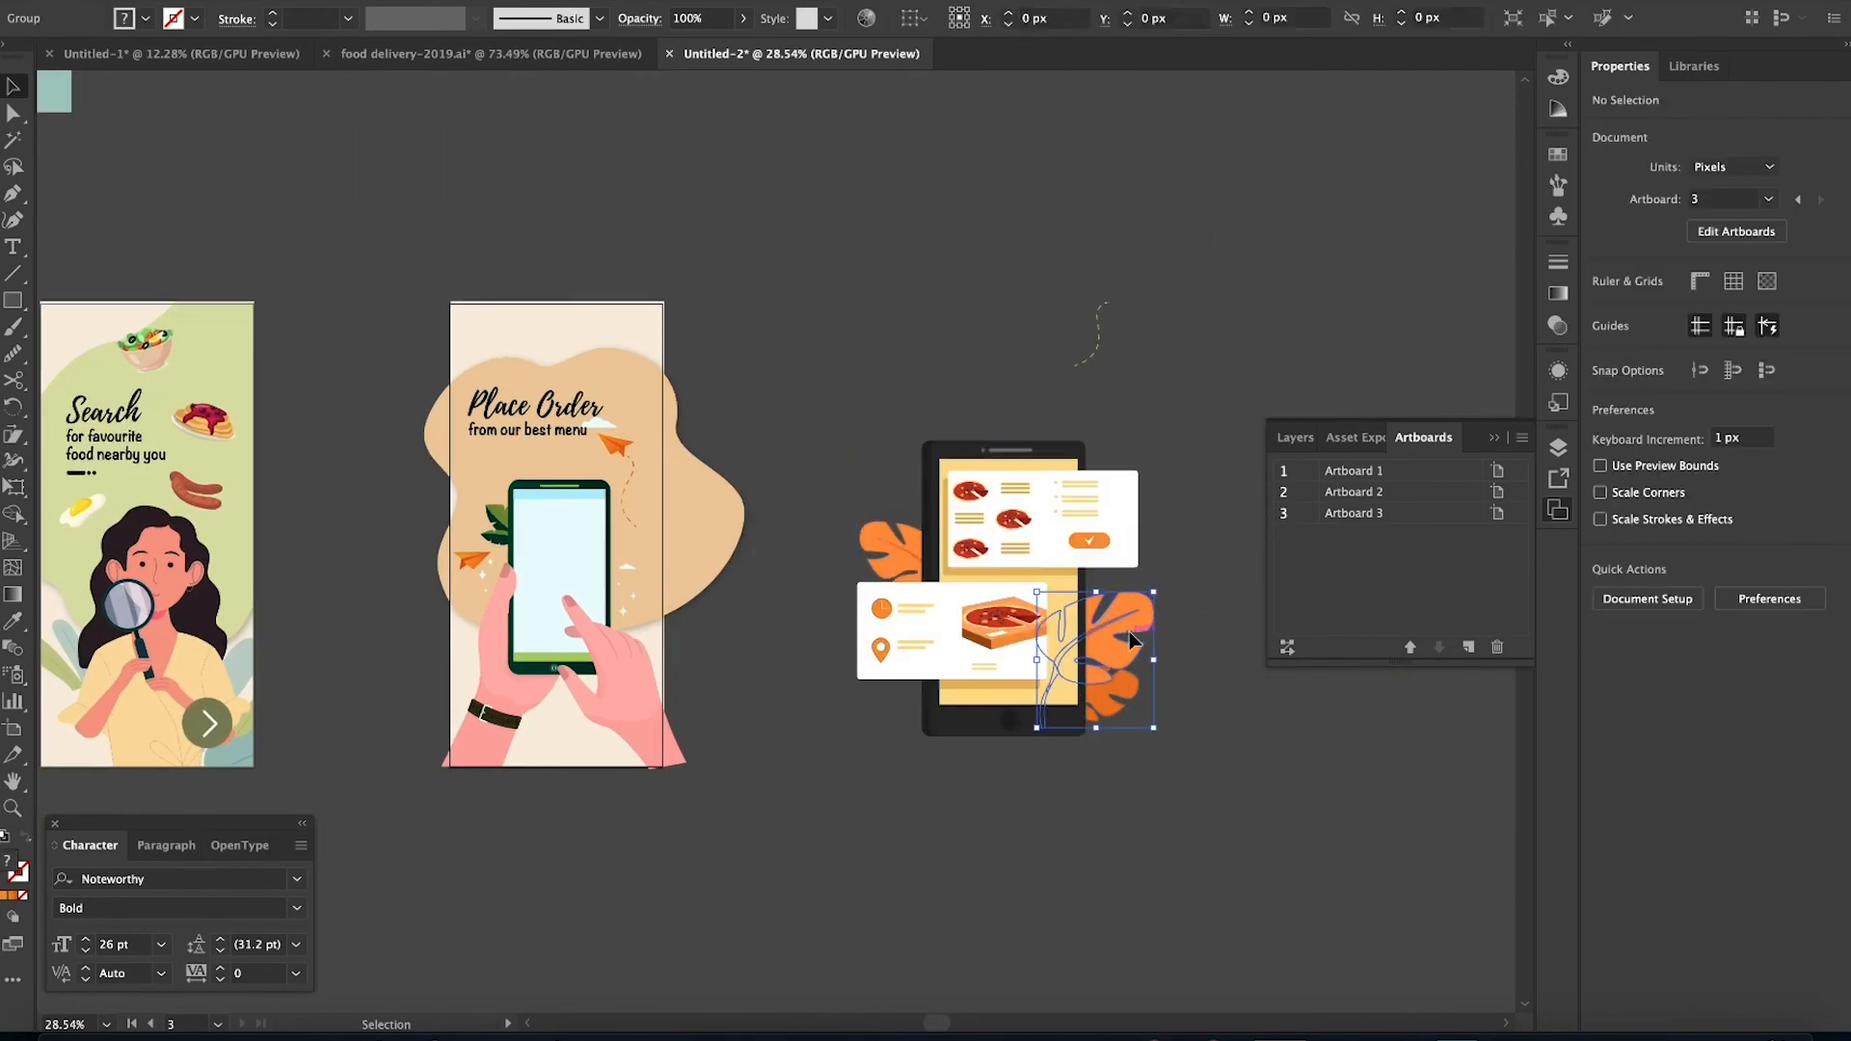
Delete the black phone and the orange leaves from the pasted illustration, keeping the two pizza cards
{"action": "left_click", "coordinate": [1066, 663]}
{"action": "key", "text": "BackSpace"}
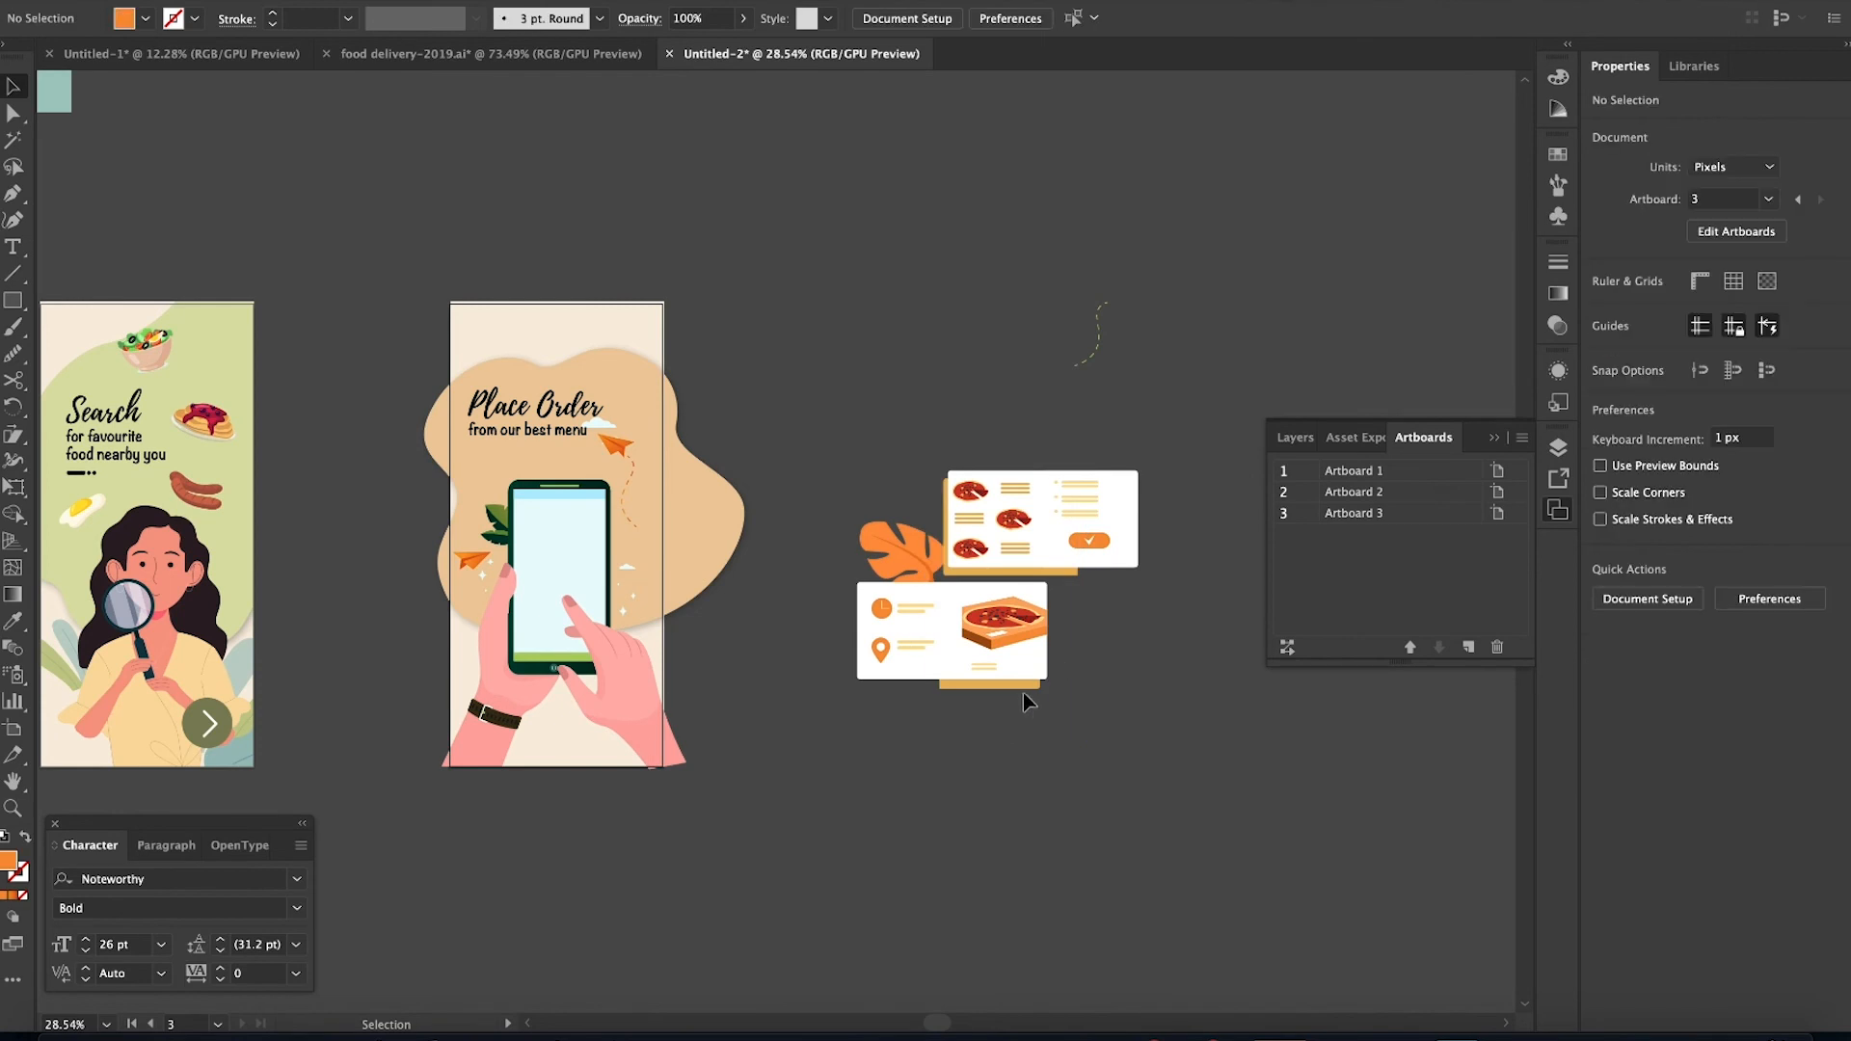
{"action": "key", "text": "BackSpace"}
Move the two pizza cards as a group onto the phone and scale them down to about 313 × 243 px
{"action": "left_click_drag", "start_coordinate": [836, 497], "coordinate": [1195, 812]}
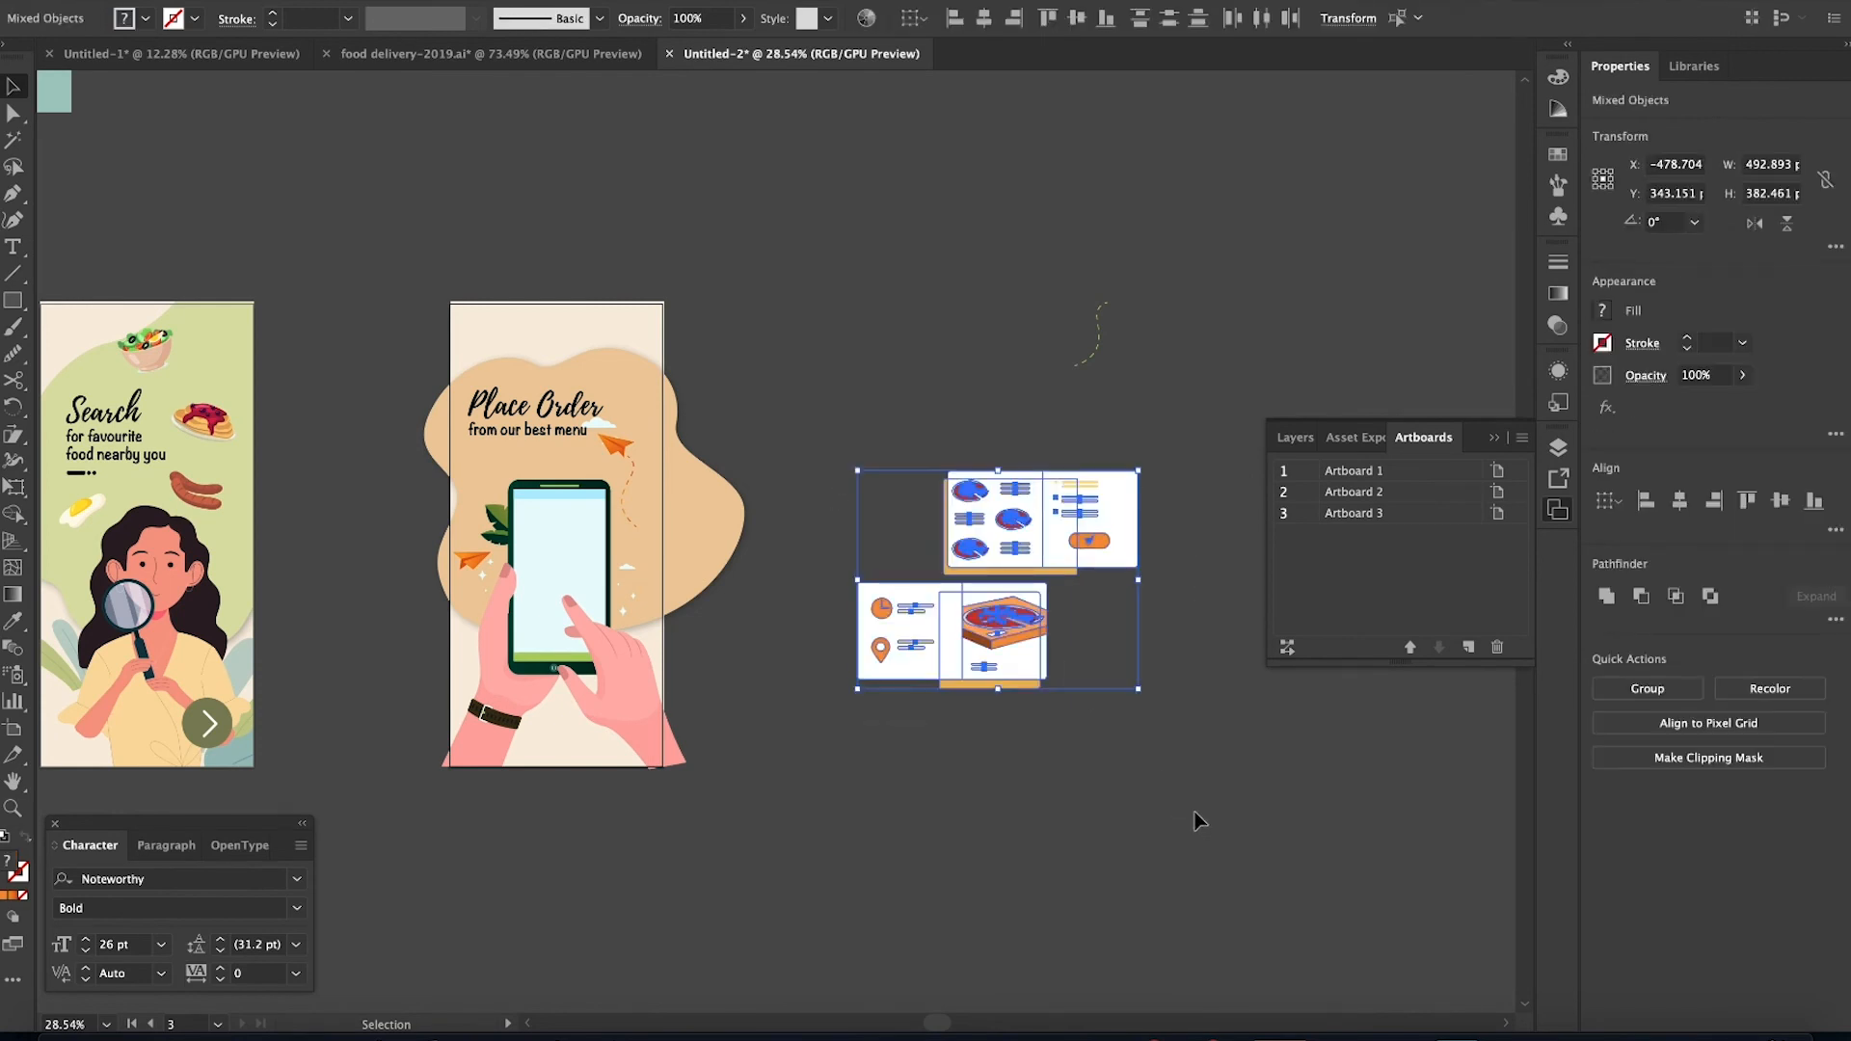
{"action": "left_click_drag", "start_coordinate": [1009, 612], "coordinate": [557, 569]}
{"action": "scroll", "coordinate": [558, 569], "scroll_direction": "up", "scroll_amount": 3}
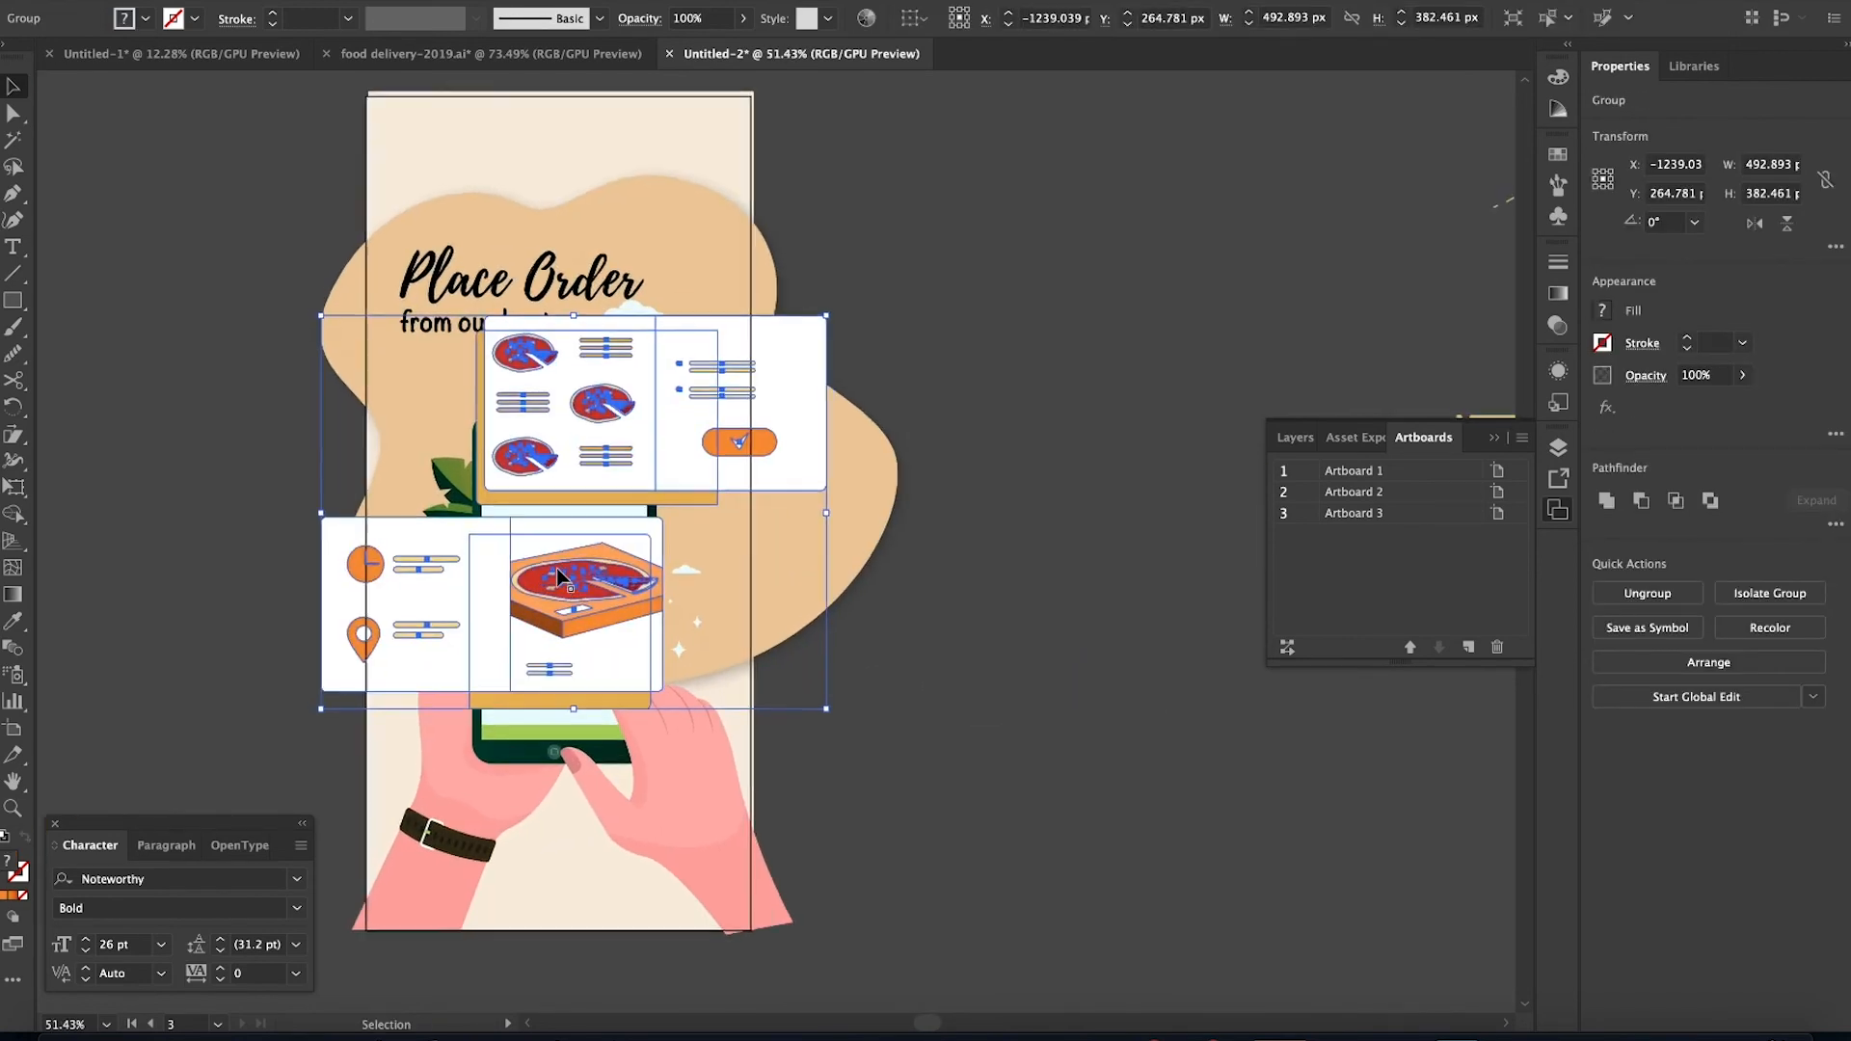
{"action": "left_click_drag", "start_coordinate": [883, 361], "coordinate": [759, 448]}
{"action": "left_click_drag", "start_coordinate": [672, 537], "coordinate": [743, 578]}
{"action": "left_click_drag", "start_coordinate": [831, 489], "coordinate": [760, 516]}
{"action": "left_click_drag", "start_coordinate": [709, 588], "coordinate": [737, 544]}
Bring the tapping hand to the front so its finger overlaps the lower pizza card
{"action": "left_click", "coordinate": [768, 858]}
{"action": "right_click", "coordinate": [768, 855]}
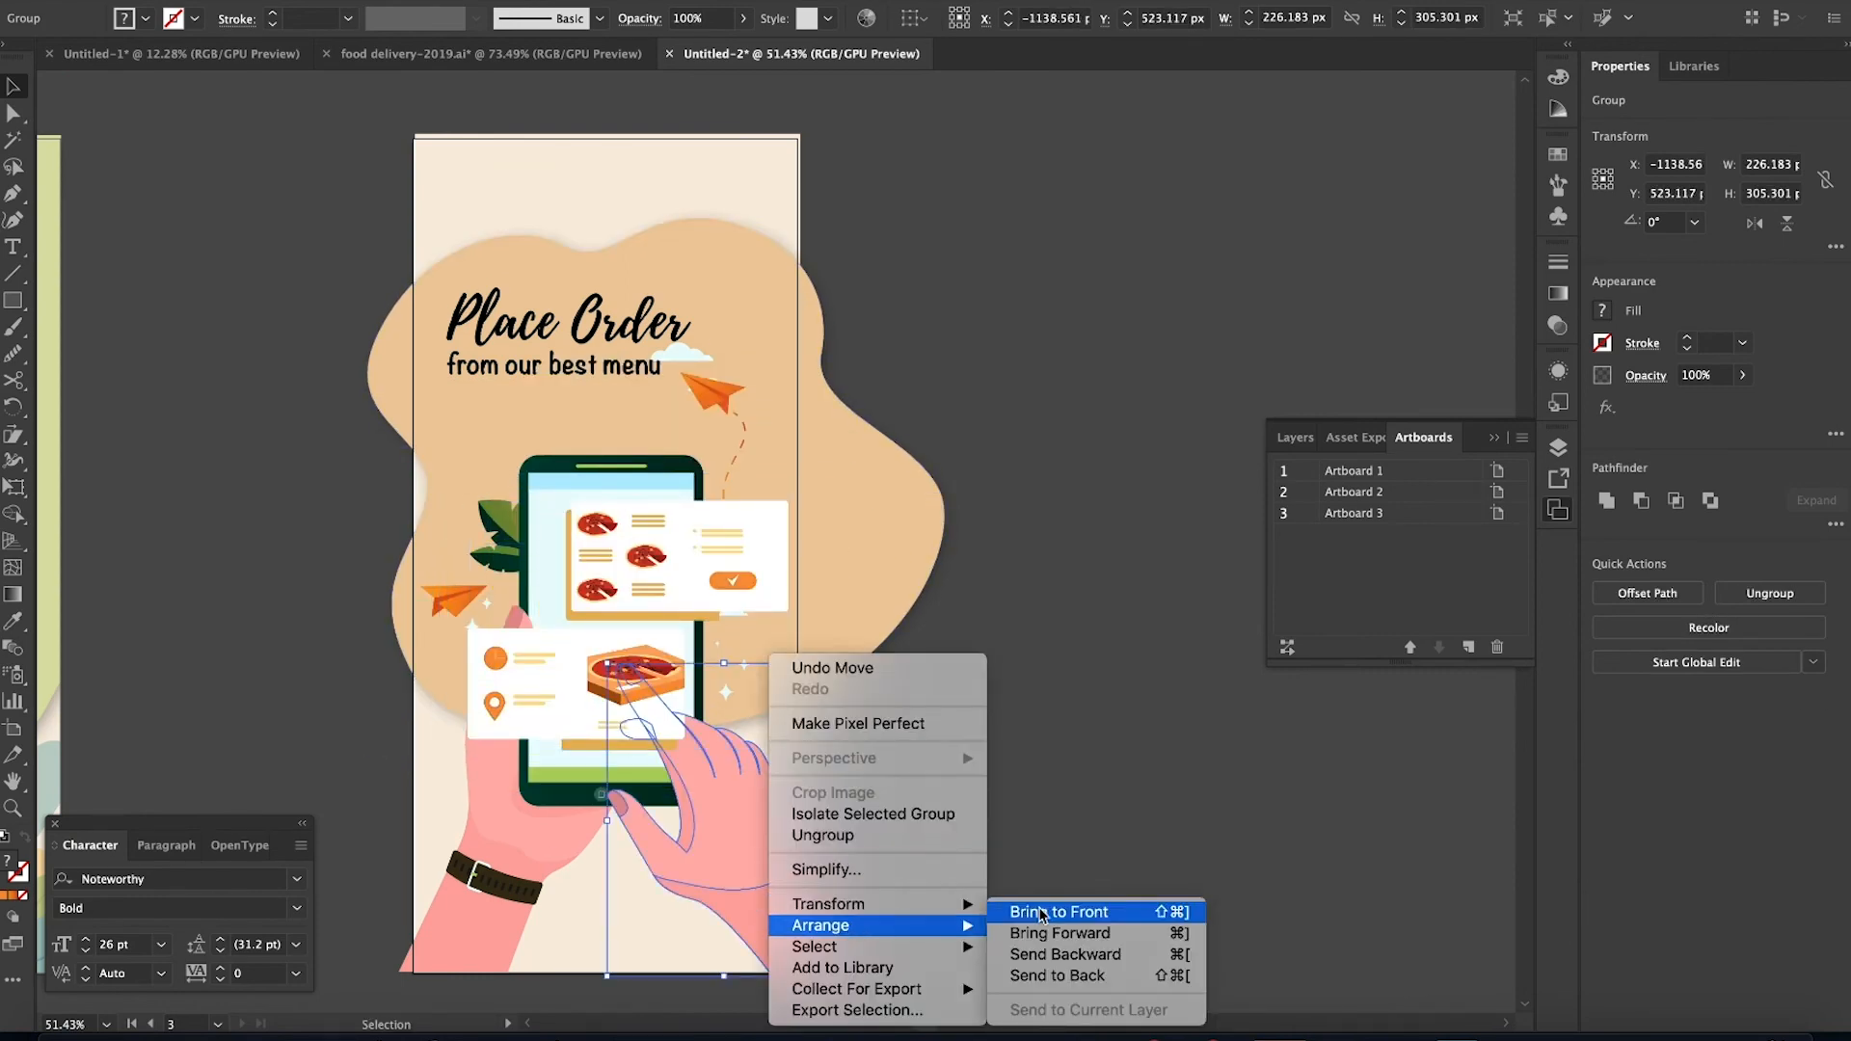
{"action": "left_click", "coordinate": [1147, 913]}
{"action": "left_click", "coordinate": [1065, 906]}
{"action": "scroll", "coordinate": [1064, 907], "scroll_direction": "down", "scroll_amount": 1}
{"action": "left_click", "coordinate": [757, 621]}
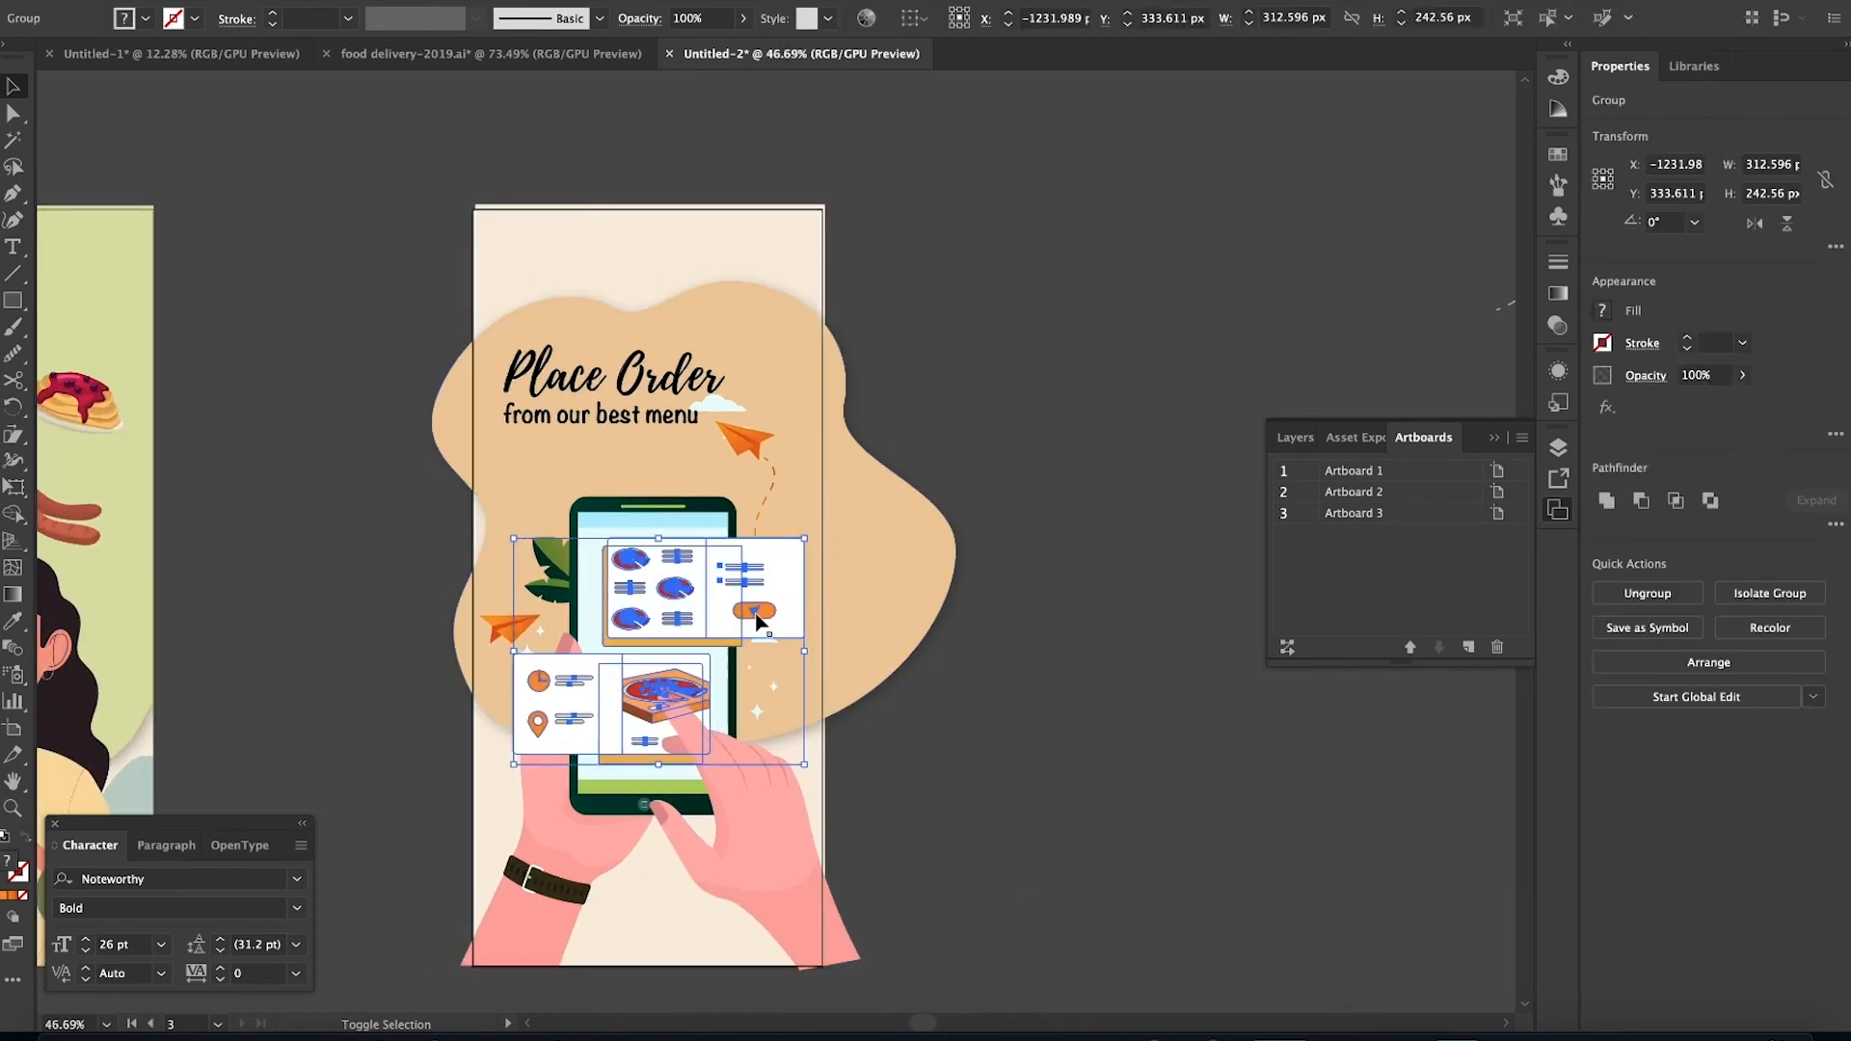
{"action": "left_click", "coordinate": [958, 707]}
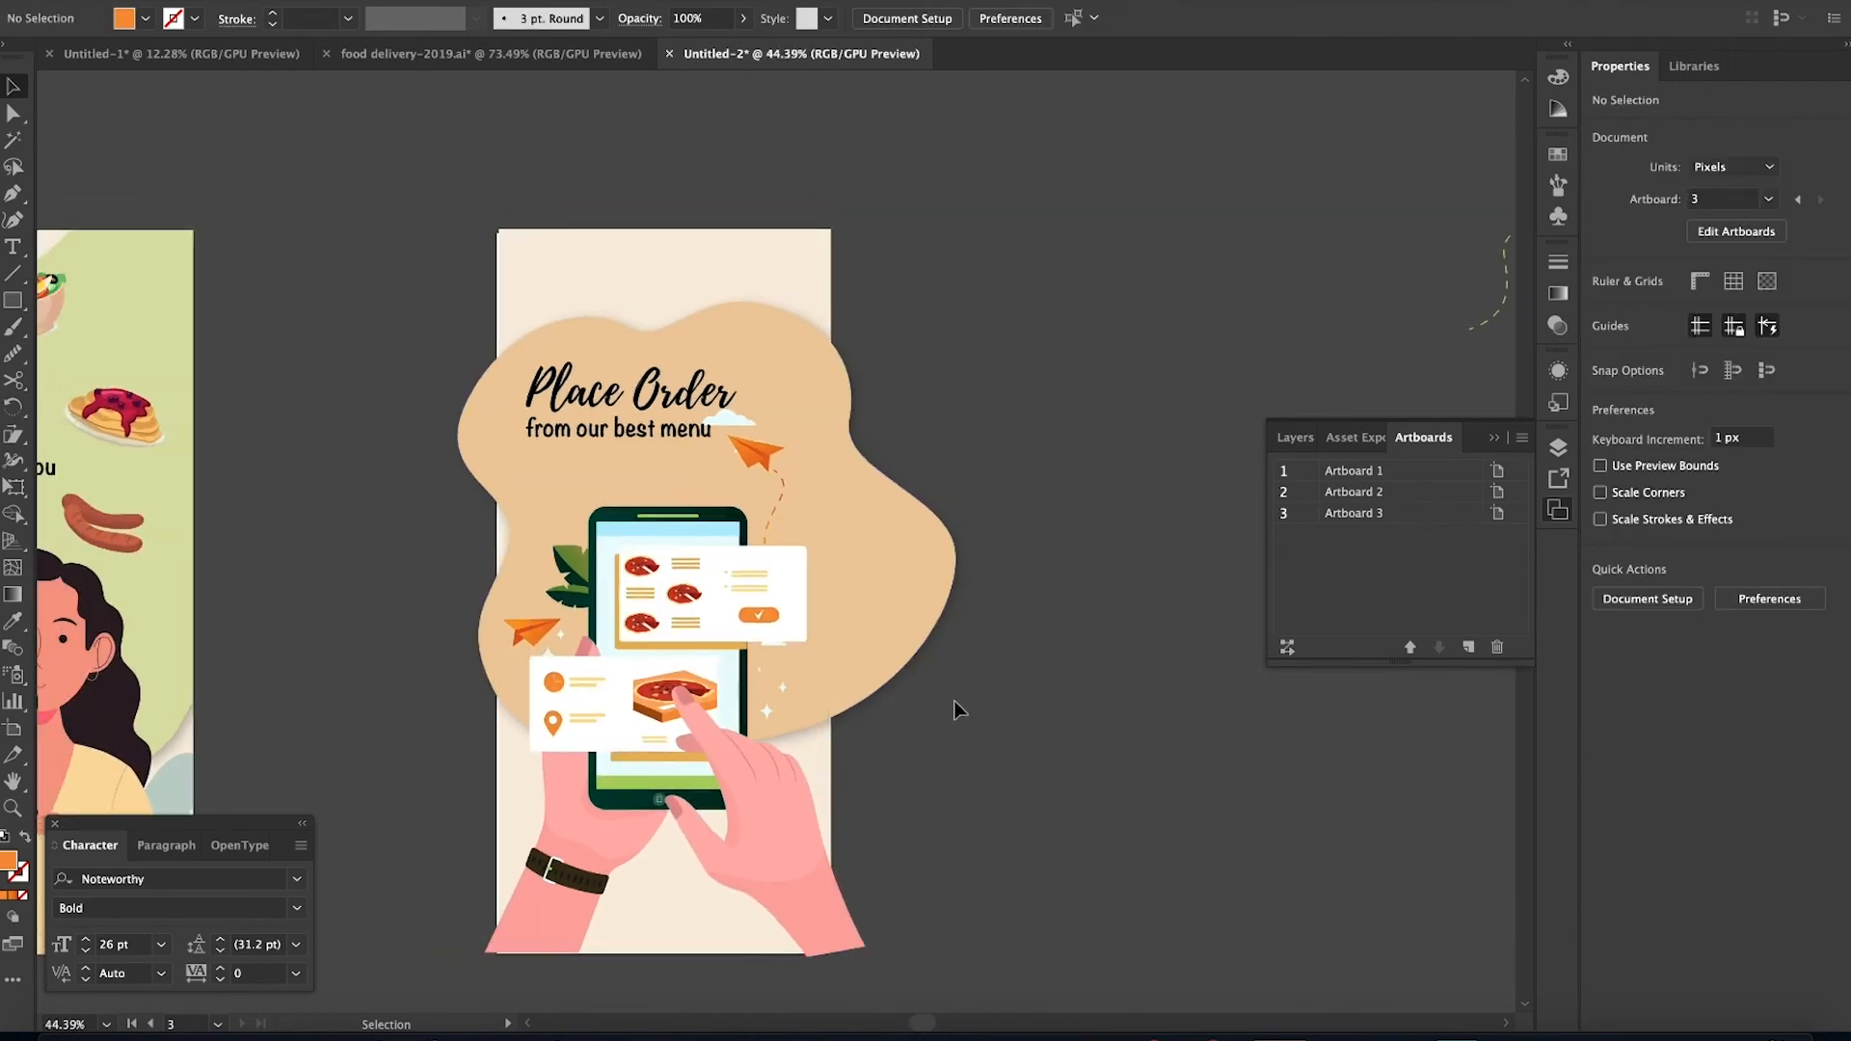
Copy the black pagination indicator from inside the Search screen's group and paste it on the third artboard below the subheading
{"action": "scroll", "coordinate": [957, 708], "scroll_direction": "down", "scroll_amount": 4}
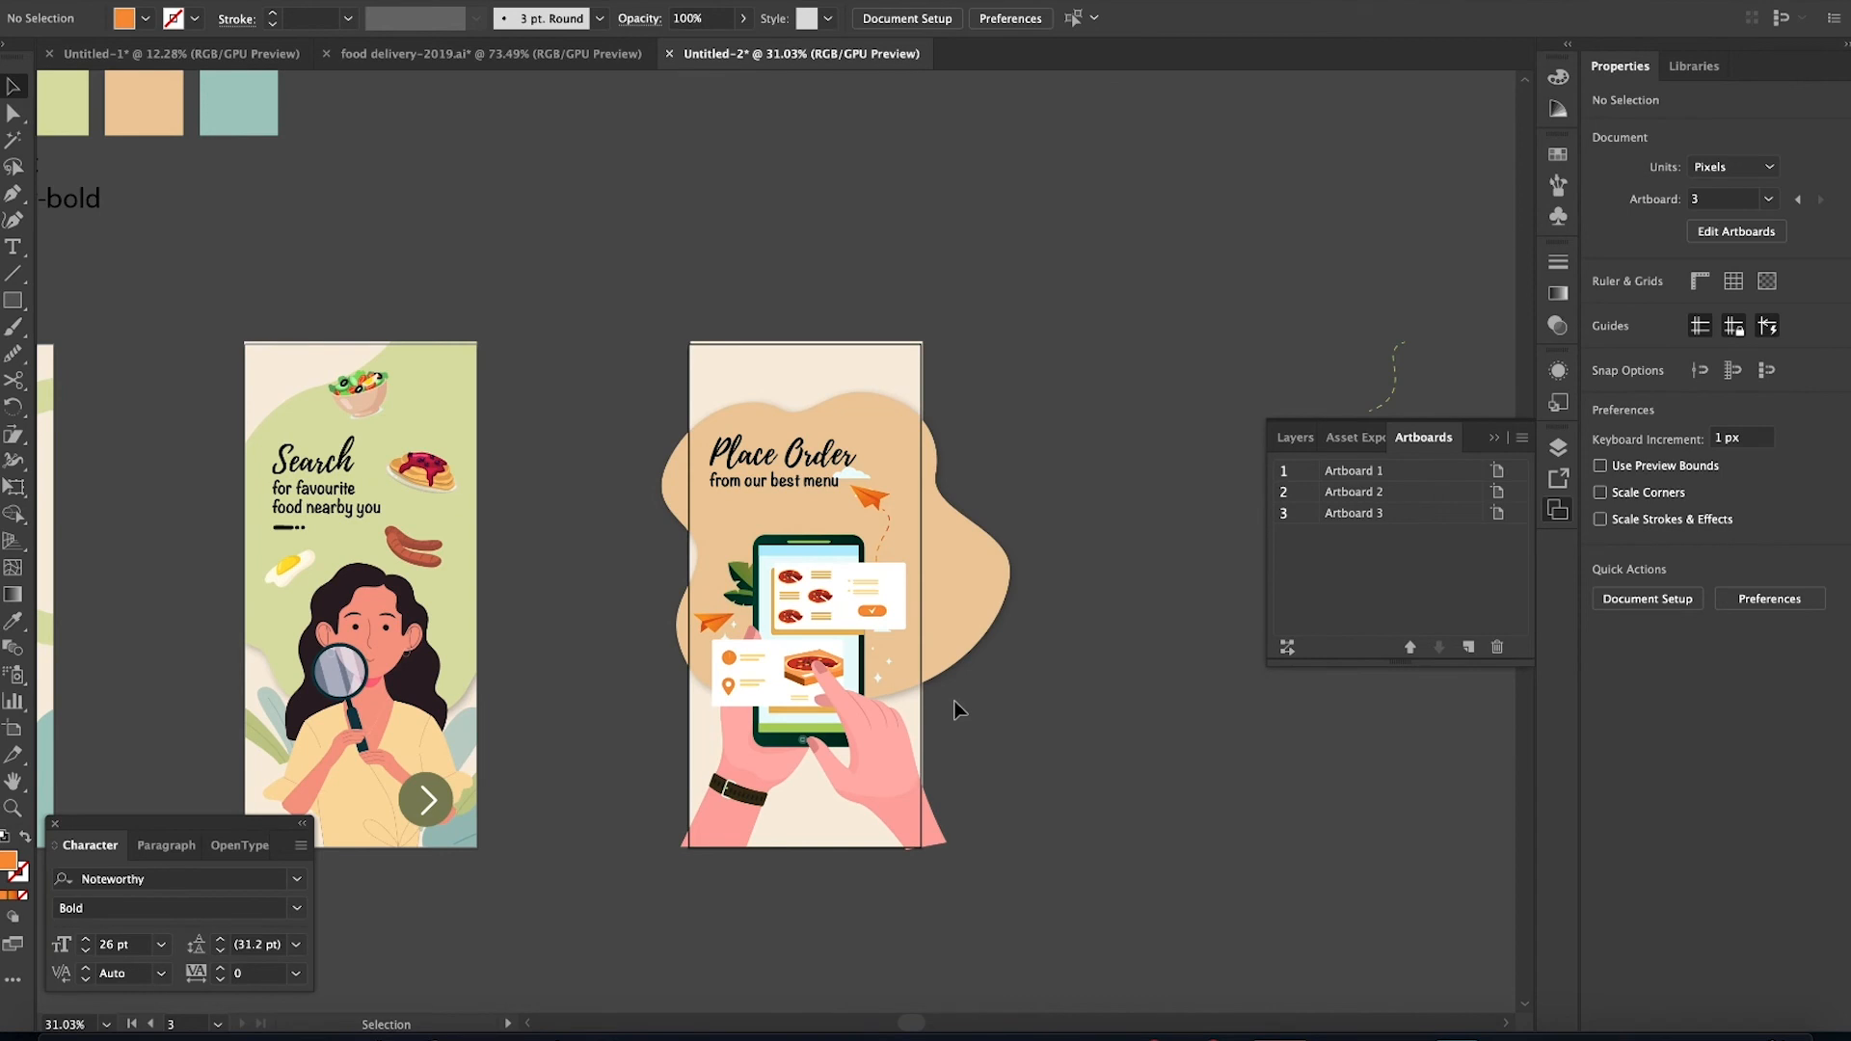
{"action": "double_click", "coordinate": [285, 526]}
{"action": "double_click", "coordinate": [288, 528]}
{"action": "left_click", "coordinate": [290, 527]}
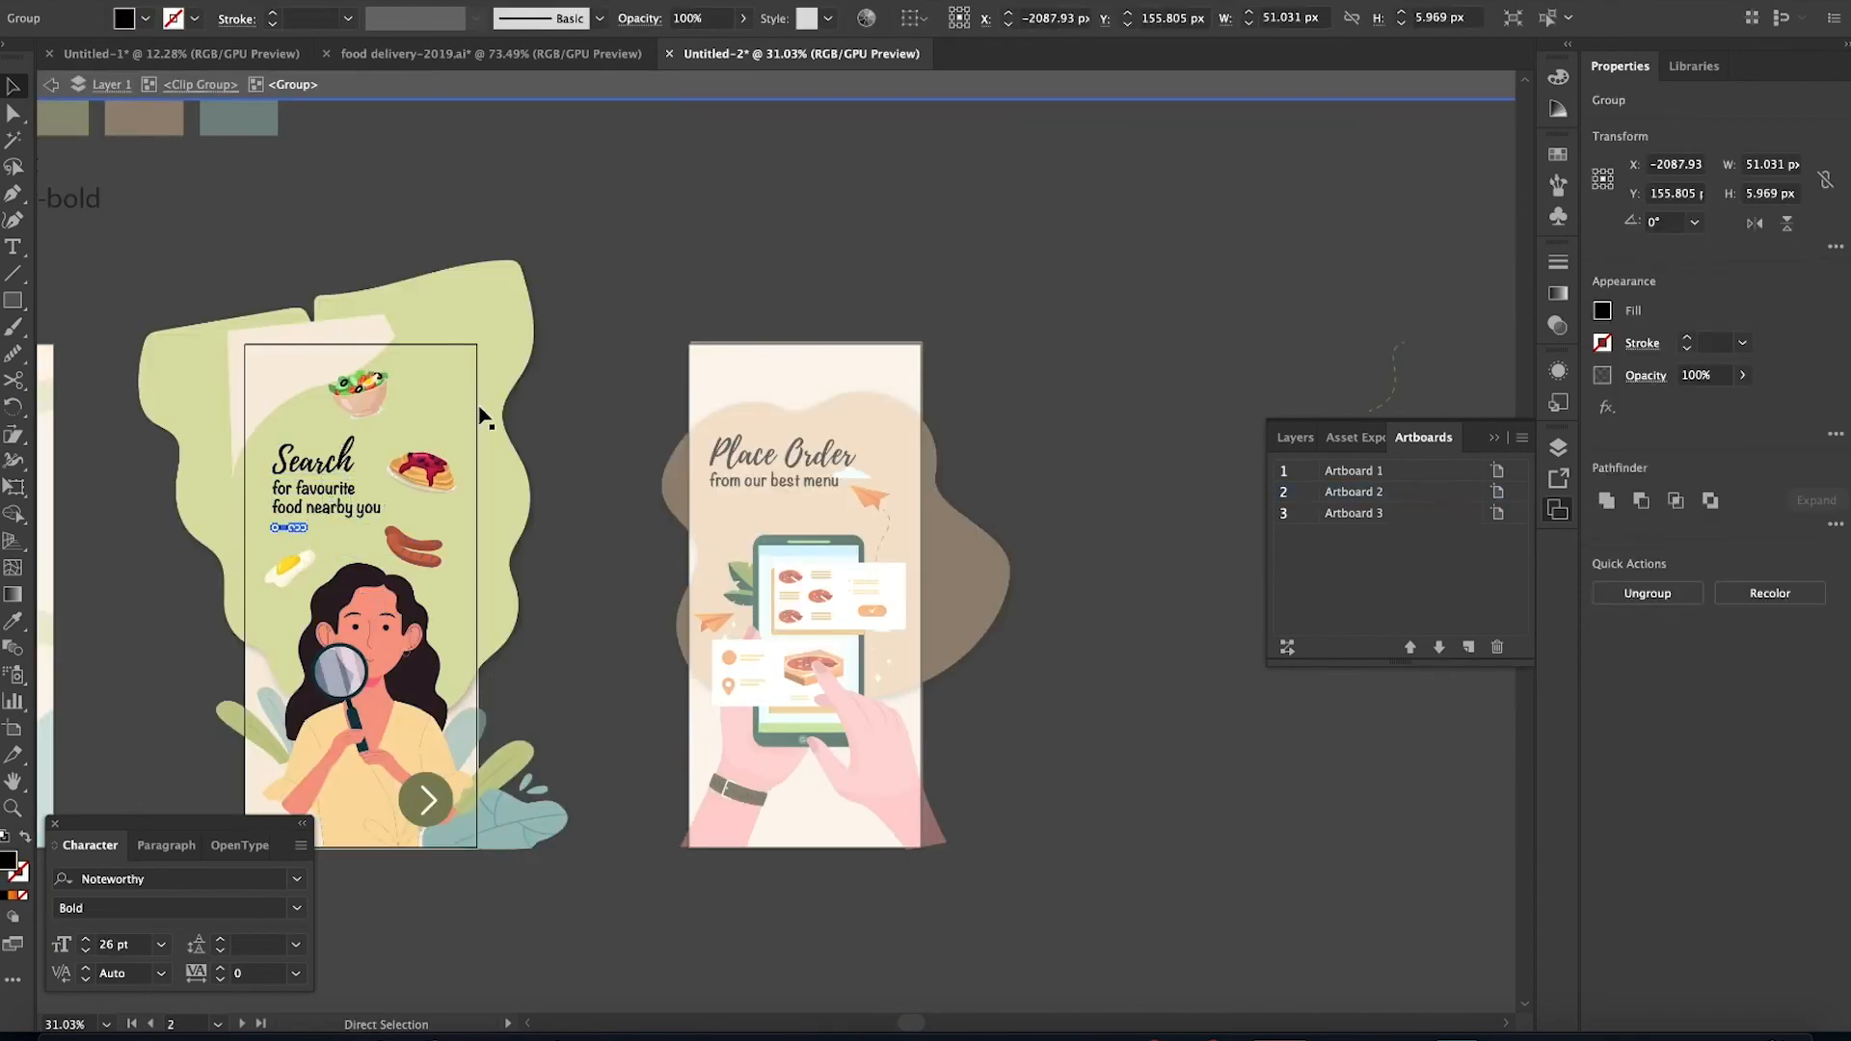
{"action": "key", "text": "super+c"}
{"action": "double_click", "coordinate": [593, 414]}
{"action": "left_click", "coordinate": [810, 471]}
{"action": "key", "text": "super+shift+v"}
{"action": "left_click", "coordinate": [1025, 593]}
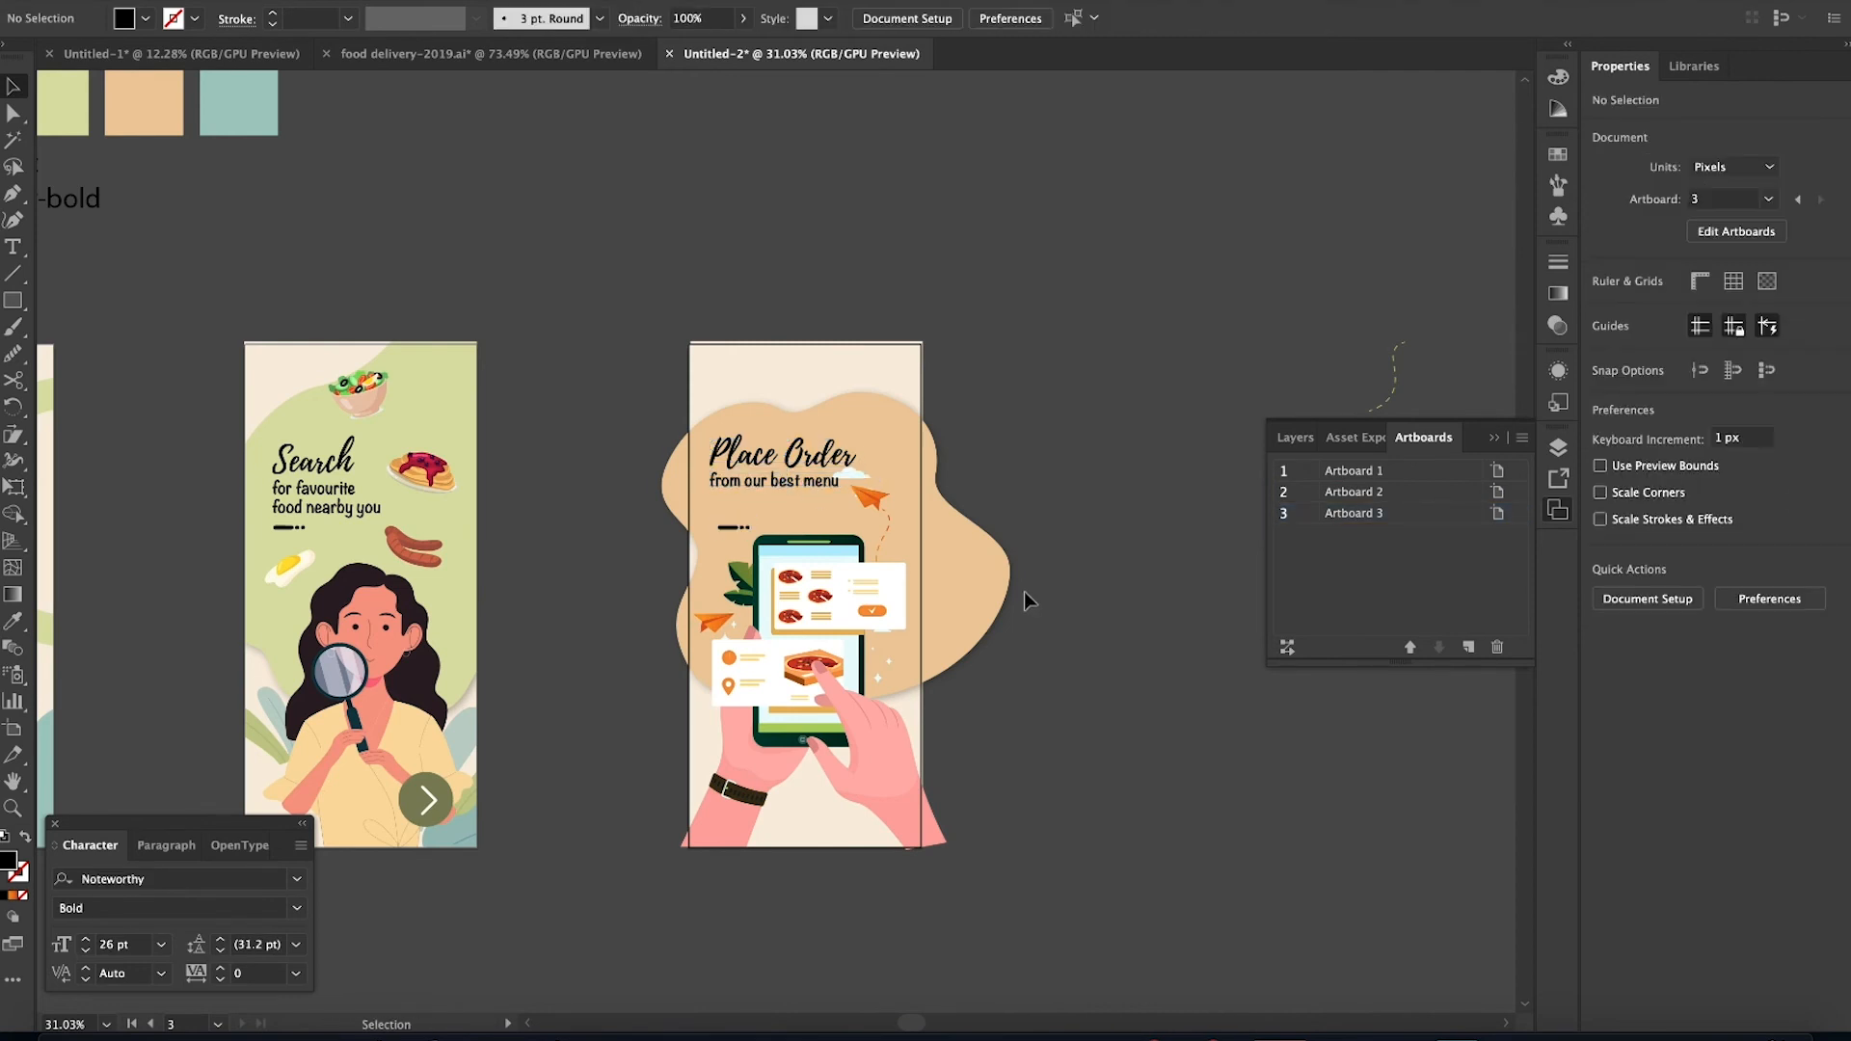
Nudge the pagination indicator on the third artboard up, closer to the "from our best menu" subheading
{"action": "left_click", "coordinate": [733, 528]}
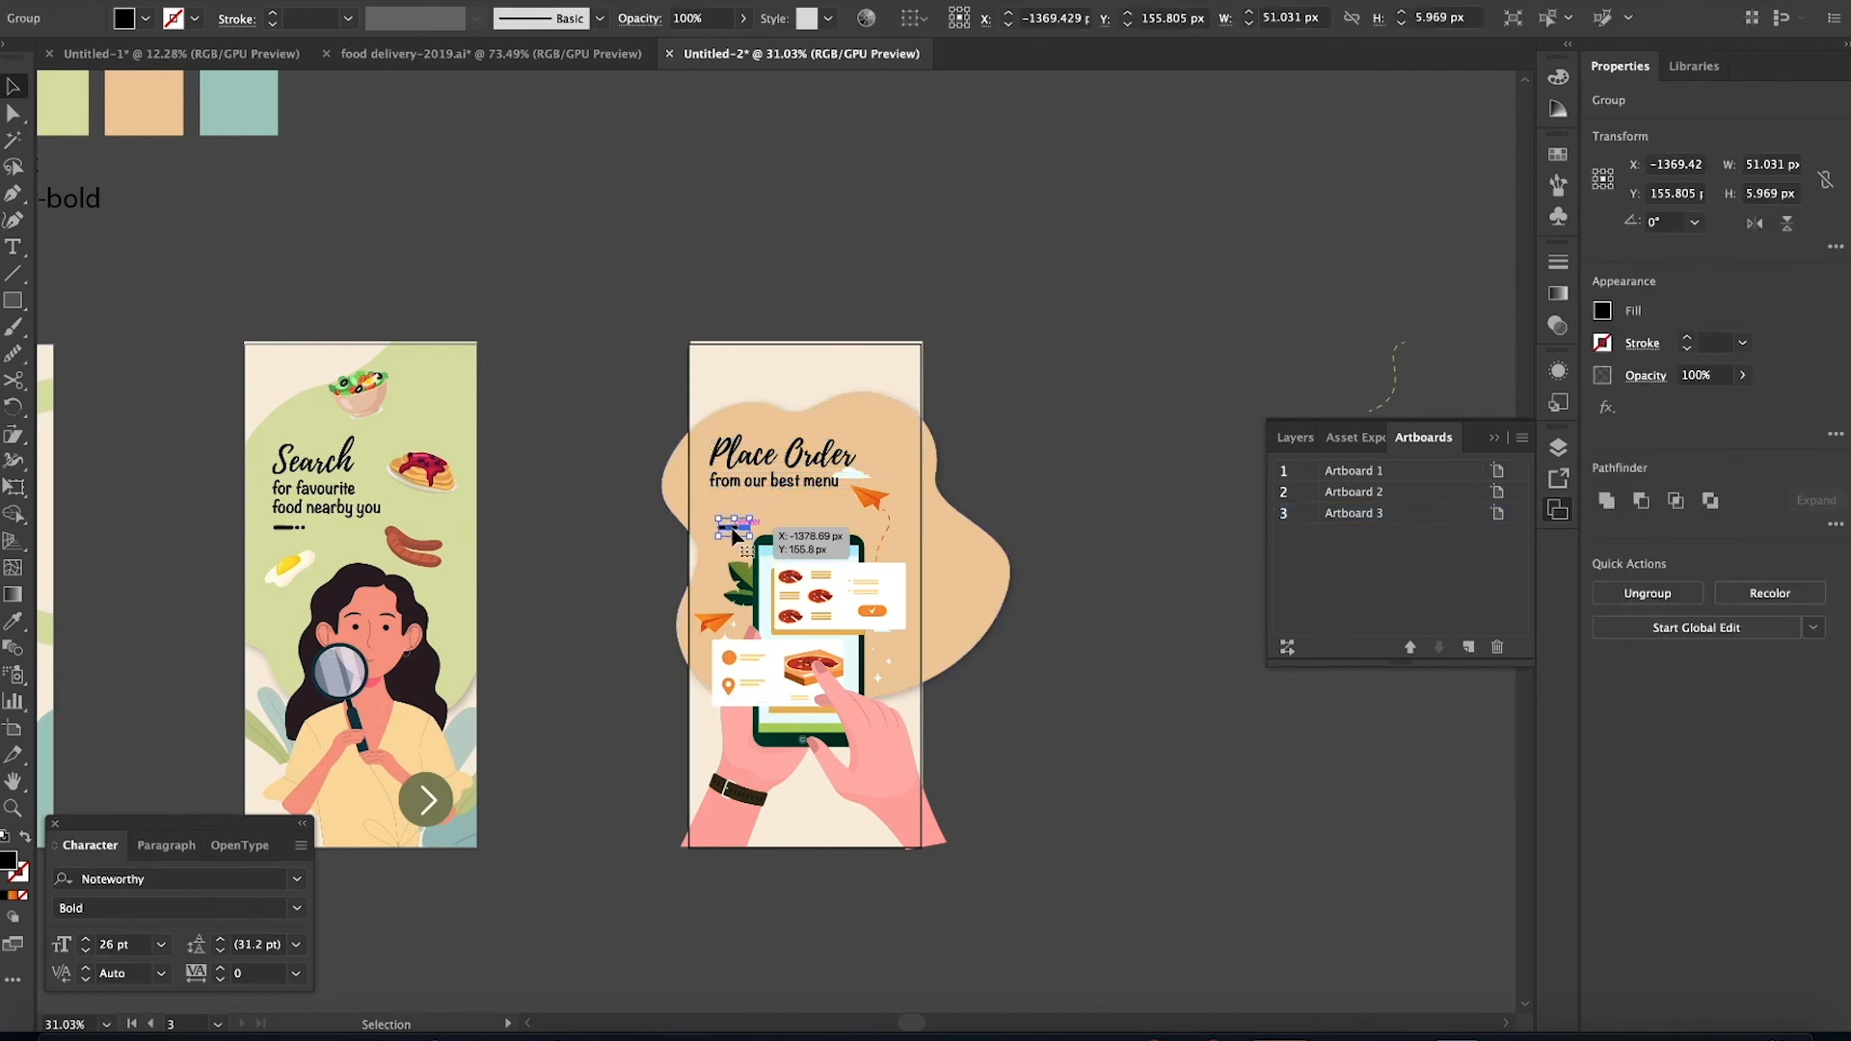
{"action": "key", "text": "shift+Up"}
{"action": "left_click", "coordinate": [956, 713]}
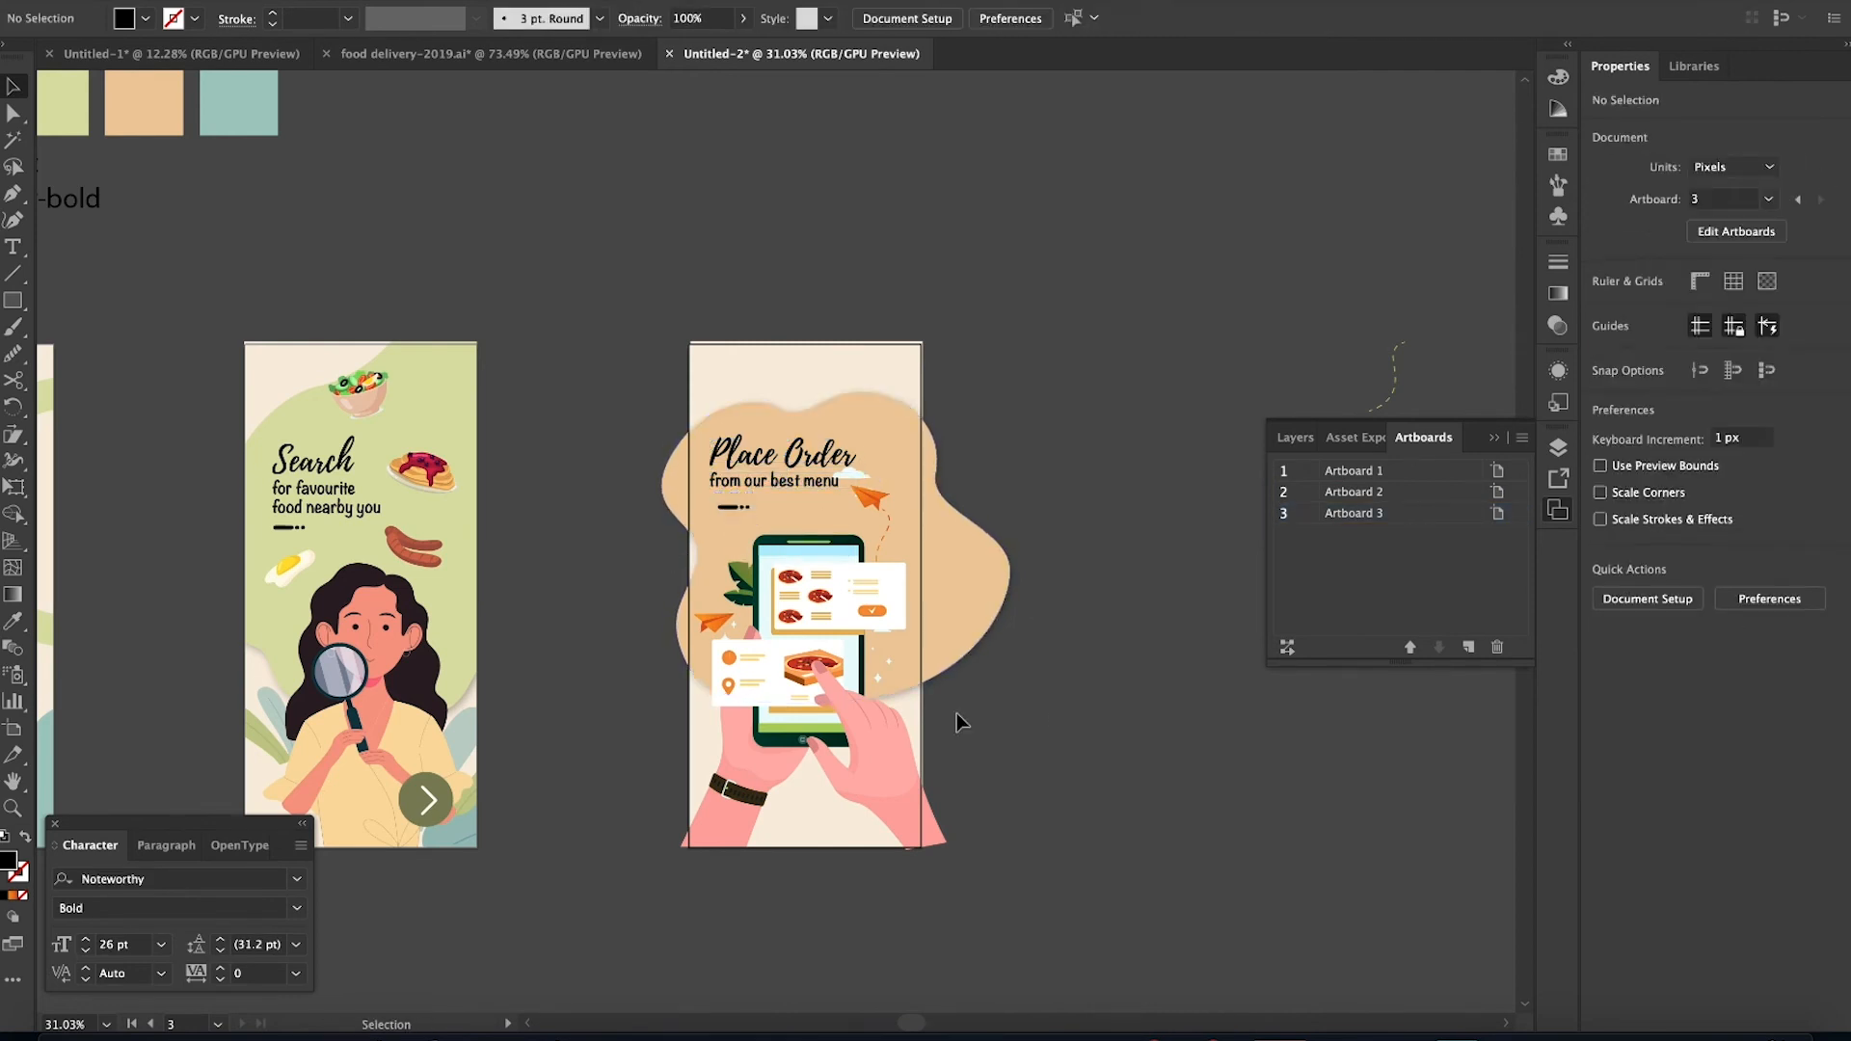
Paste a copy of the Search screen's green arrow button on the third artboard and delete the stray dashed line beside the artboards
{"action": "double_click", "coordinate": [425, 800]}
{"action": "double_click", "coordinate": [645, 741]}
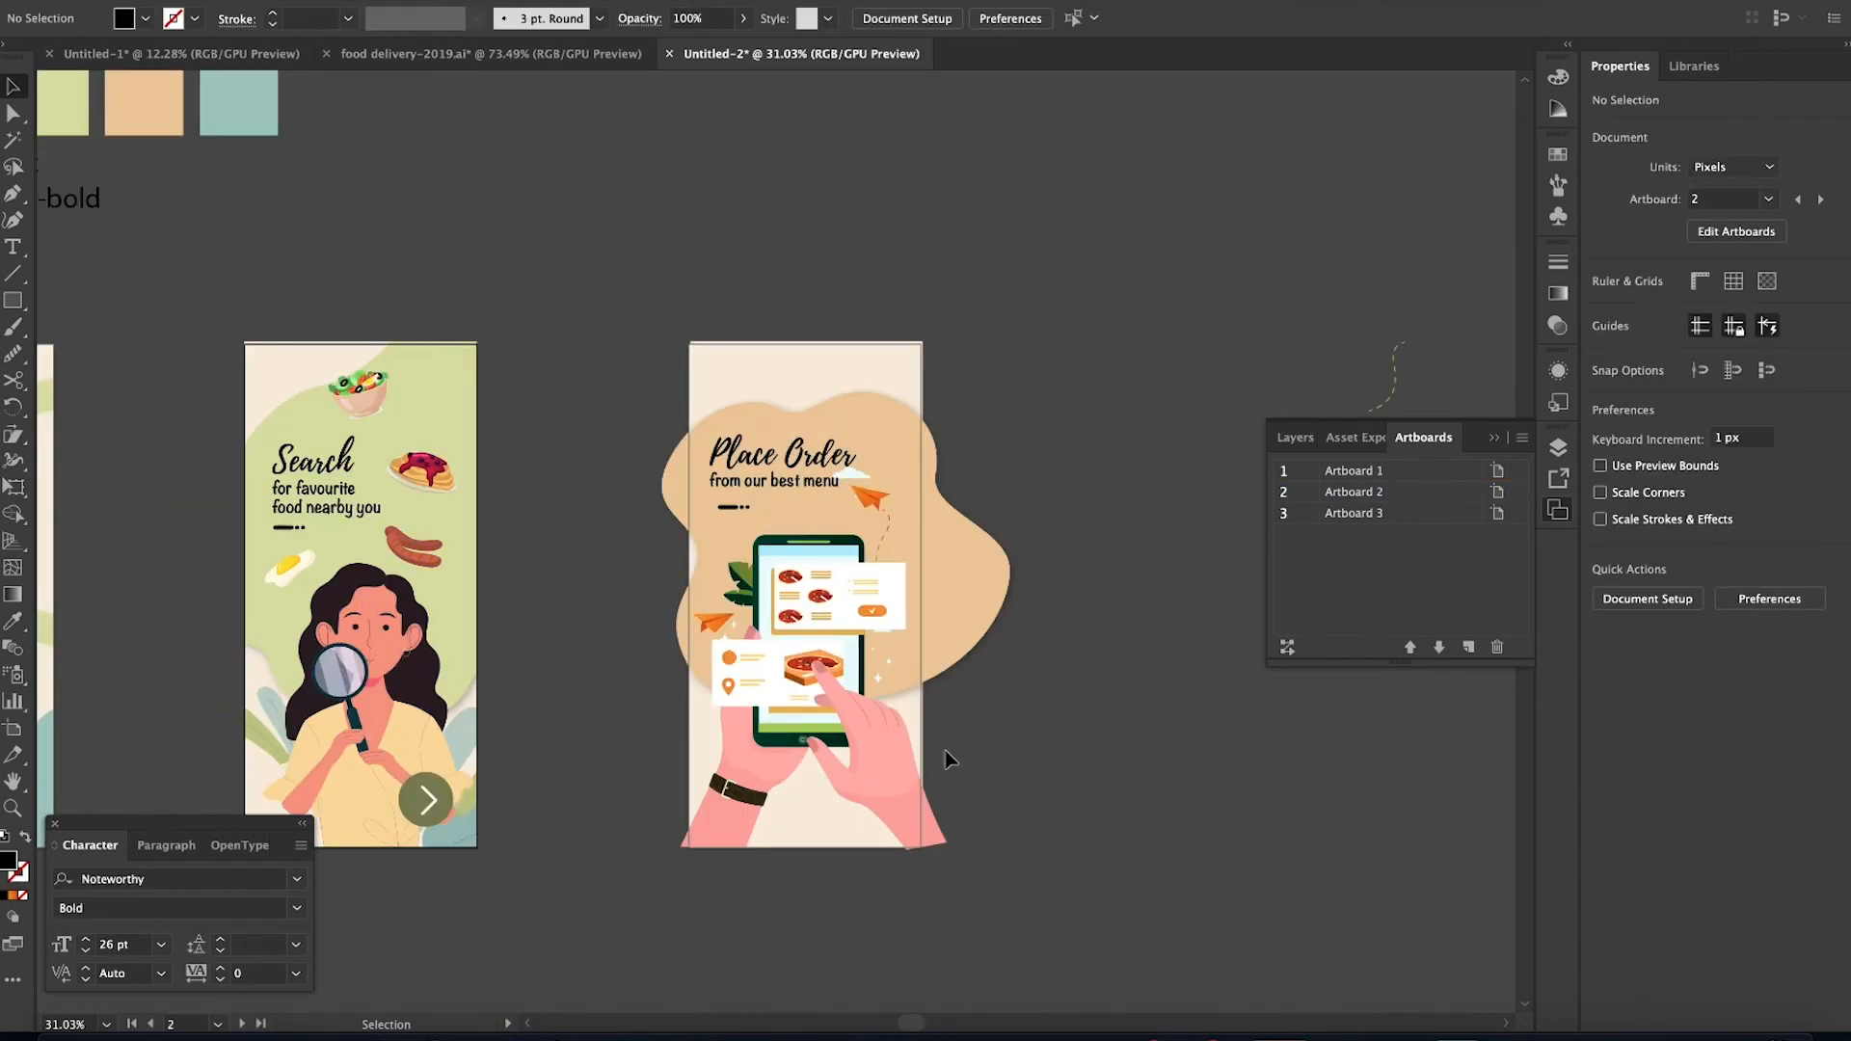
{"action": "left_click", "coordinate": [895, 767]}
{"action": "key", "text": "super+f"}
{"action": "left_click", "coordinate": [1141, 805]}
{"action": "scroll", "coordinate": [1141, 806], "scroll_direction": "right", "scroll_amount": 5}
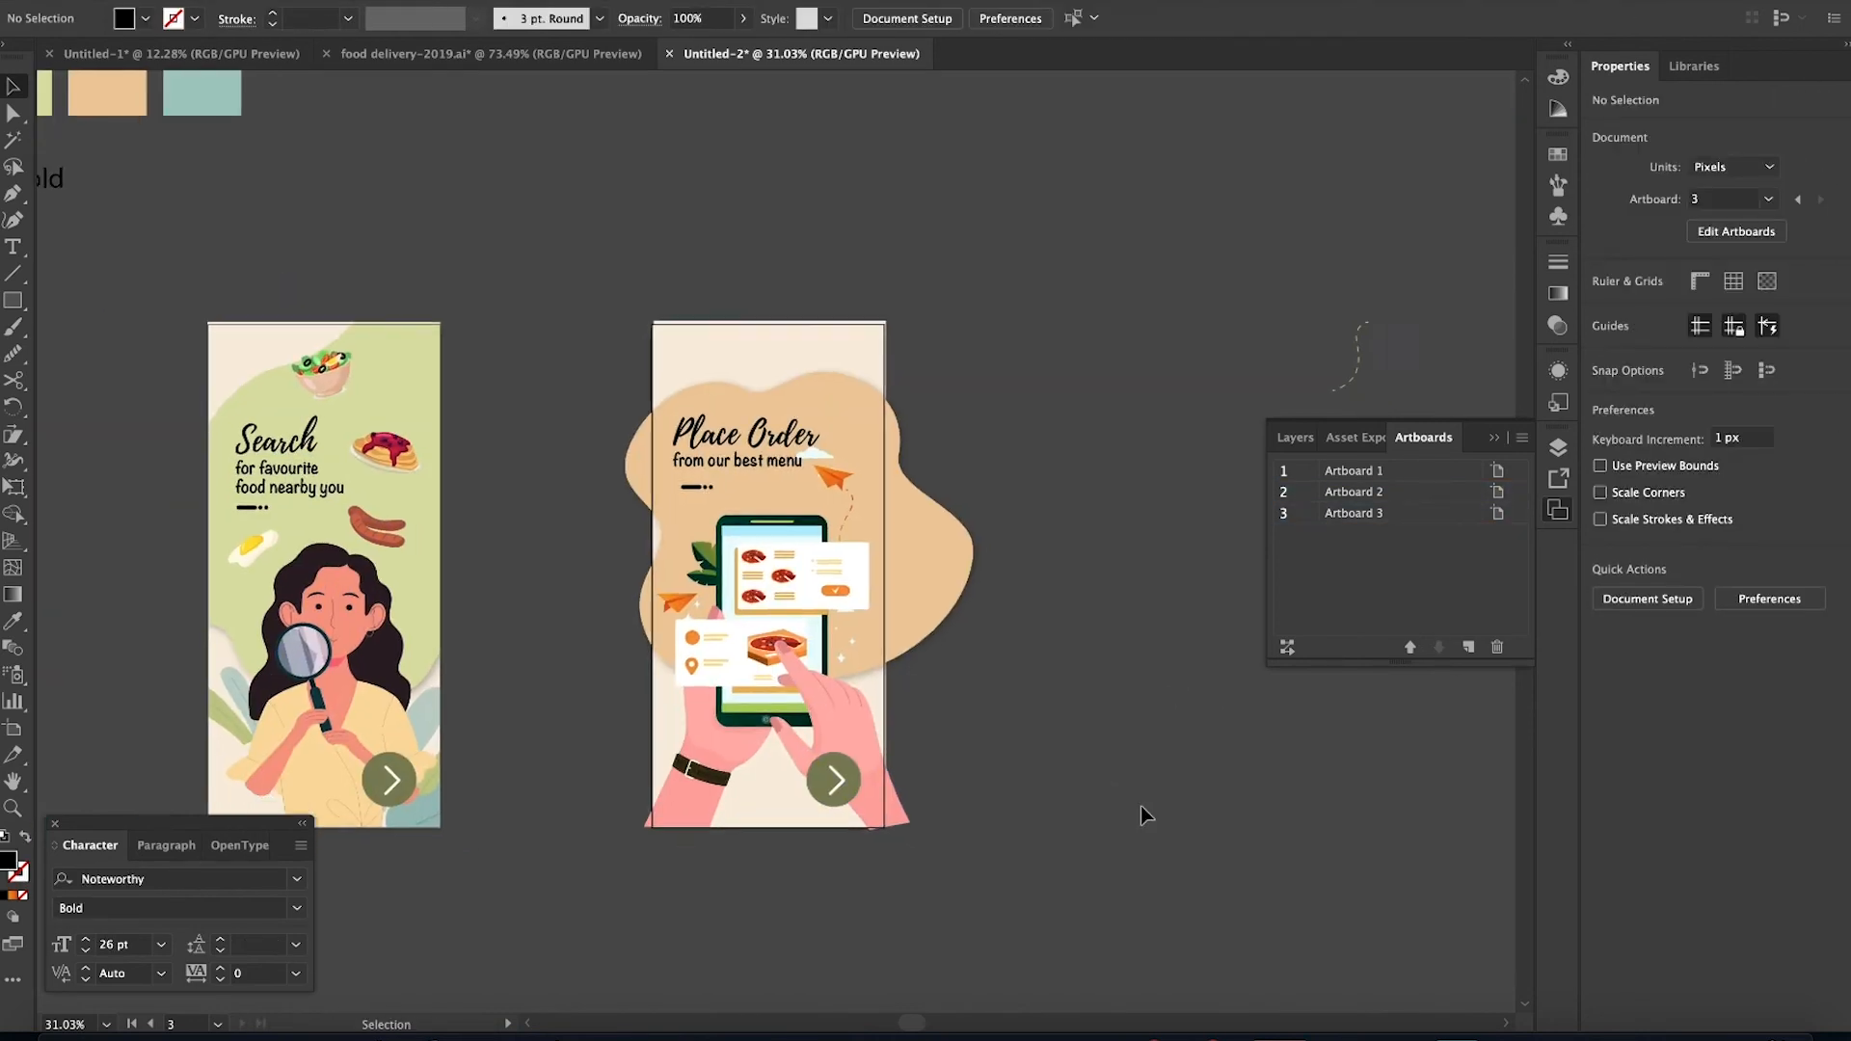
{"action": "left_click_drag", "start_coordinate": [1101, 216], "coordinate": [1183, 582]}
{"action": "key", "text": "Delete"}
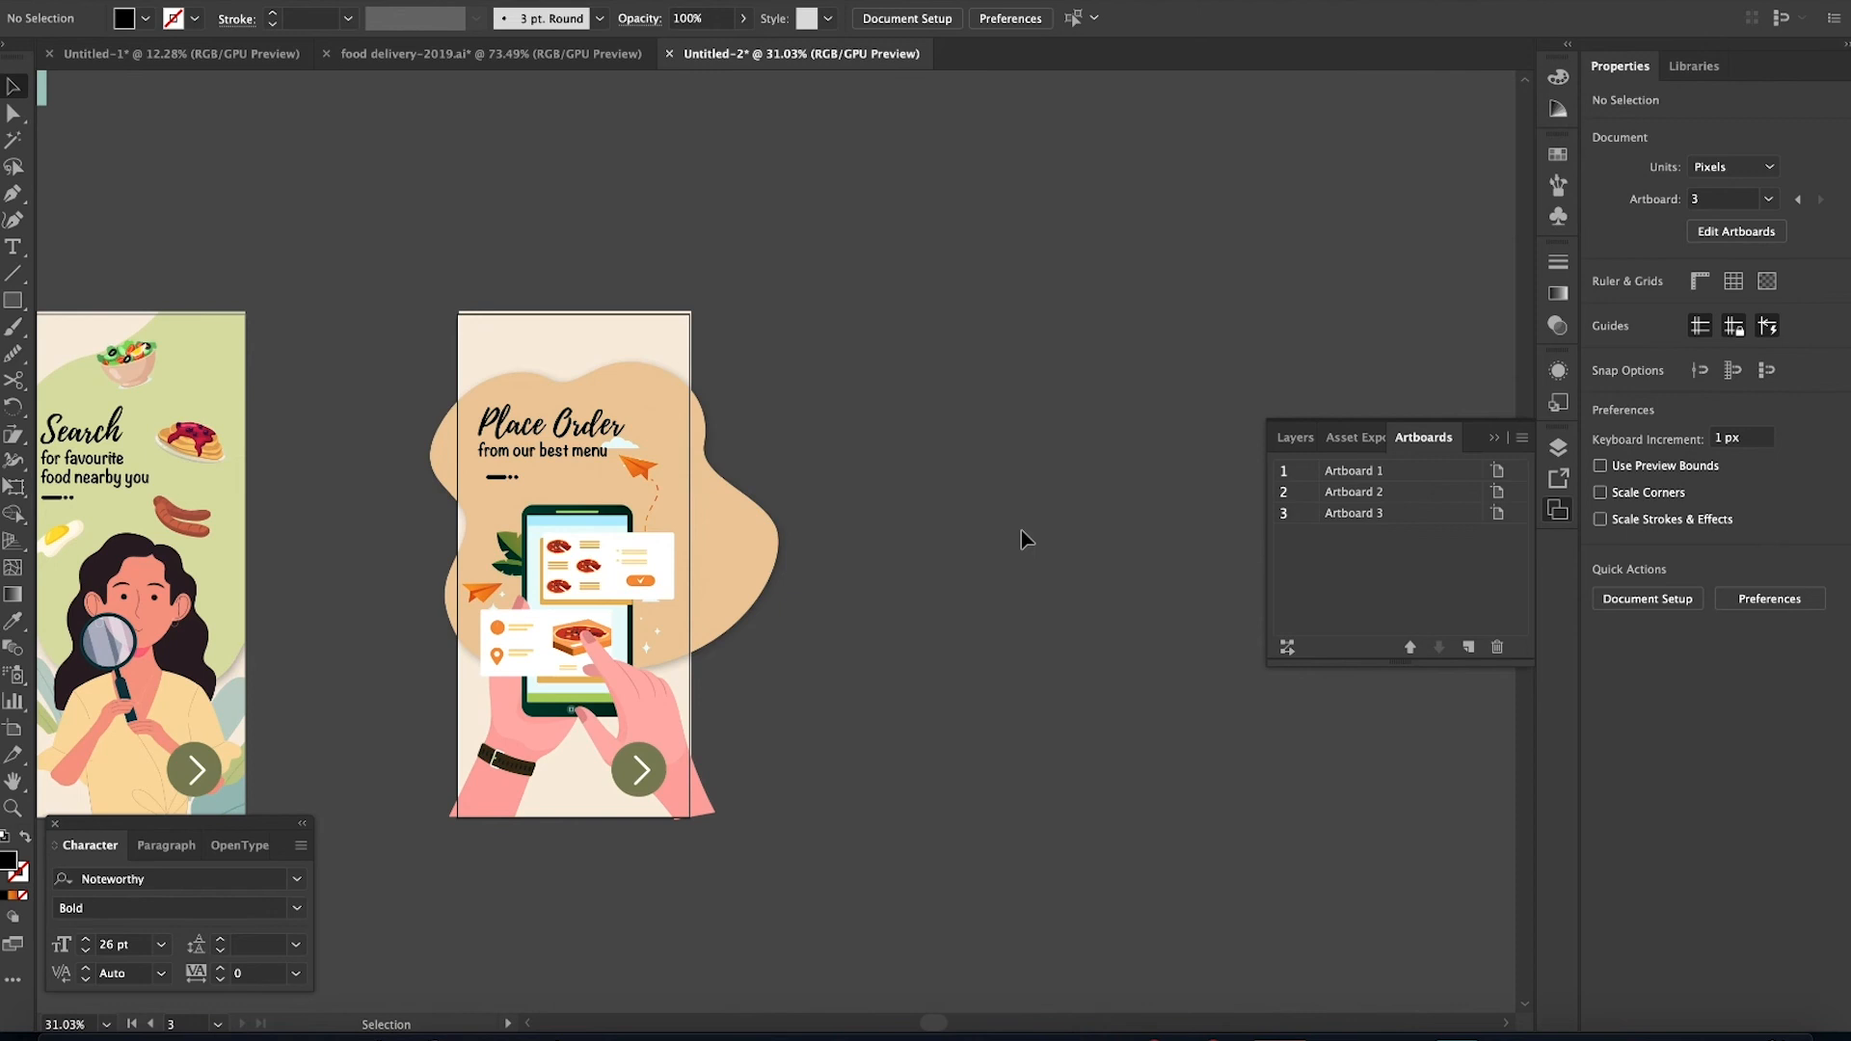
Group all of the Place Order artwork on the third artboard
{"action": "double_click", "coordinate": [1400, 513]}
{"action": "scroll", "coordinate": [1101, 679], "scroll_direction": "down", "scroll_amount": 3}
{"action": "left_click_drag", "start_coordinate": [789, 383], "coordinate": [1078, 866]}
{"action": "key", "text": "super+g"}
Draw a rectangle about 373 × 816 px over the third artboard and use it as a clipping mask for the artwork group
{"action": "left_click", "coordinate": [83, 277]}
{"action": "left_click", "coordinate": [12, 300]}
{"action": "key", "text": "v"}
{"action": "scroll", "coordinate": [1041, 873], "scroll_direction": "right", "scroll_amount": 3}
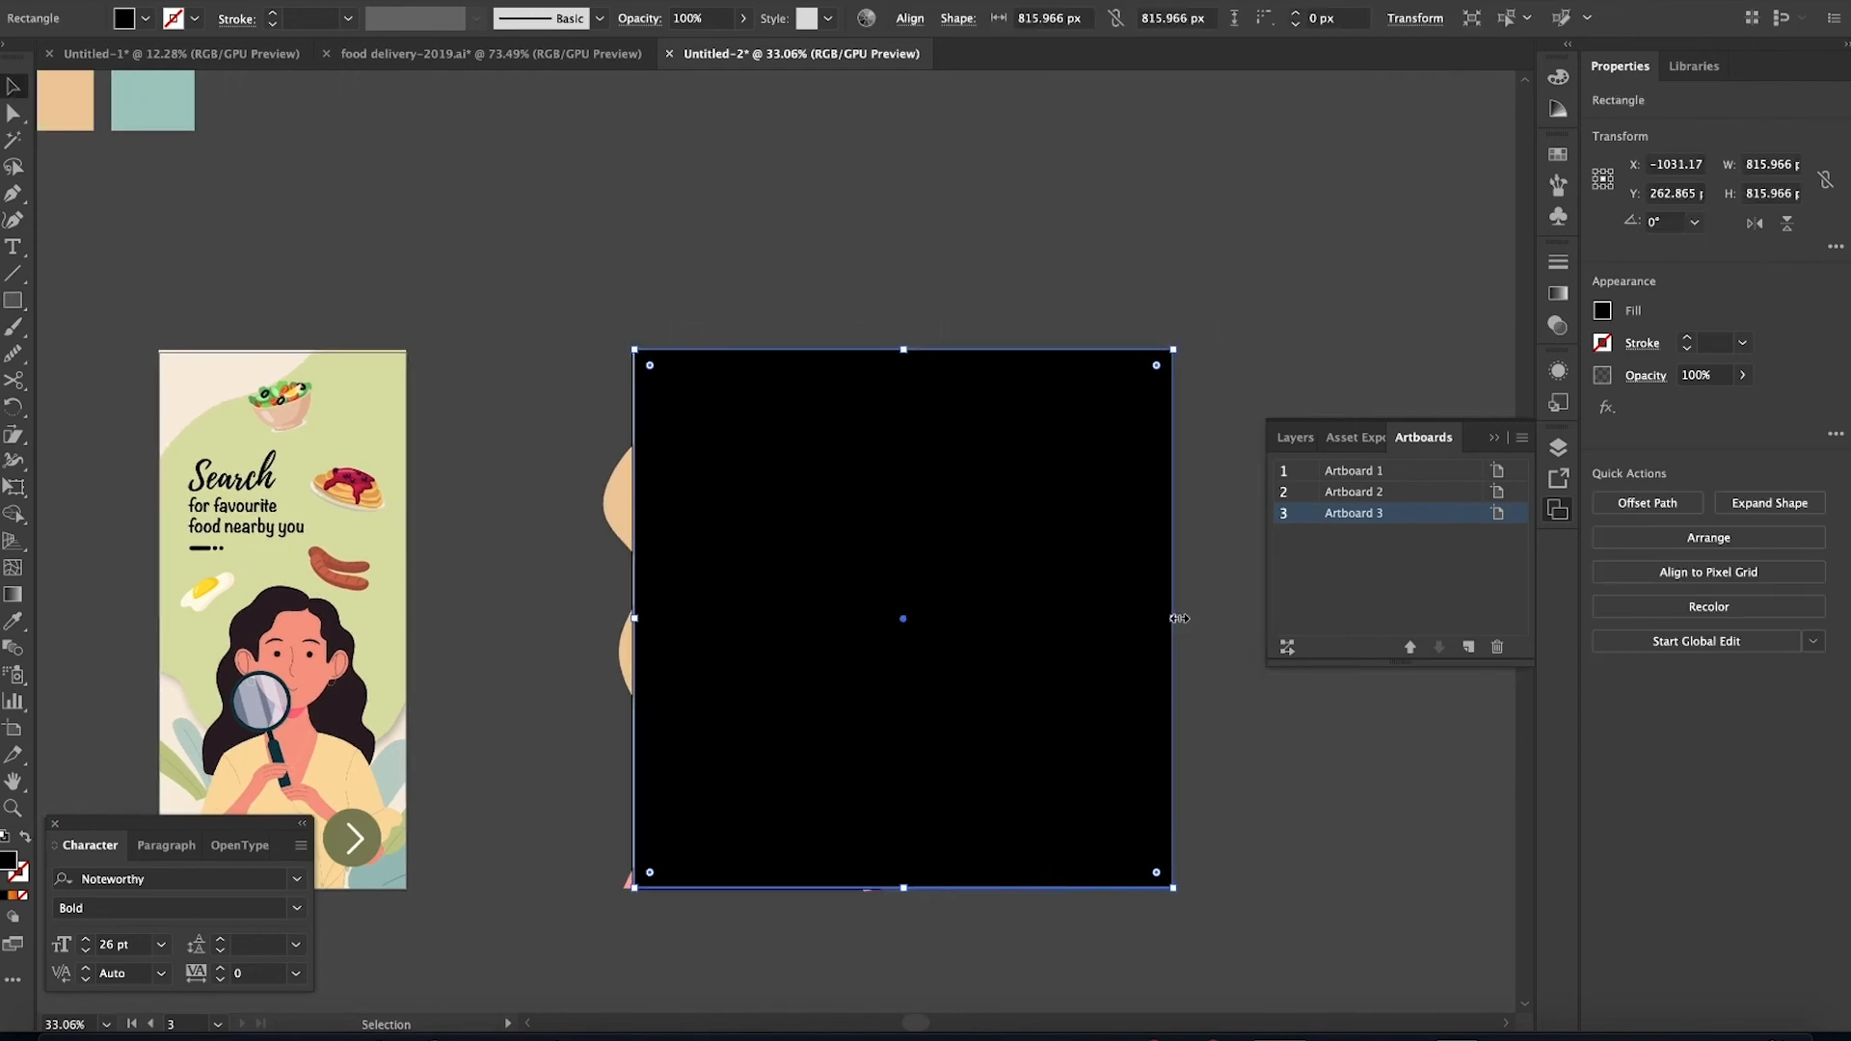
{"action": "left_click_drag", "start_coordinate": [1178, 618], "coordinate": [880, 619]}
{"action": "left_click", "coordinate": [927, 622], "text": "shift"}
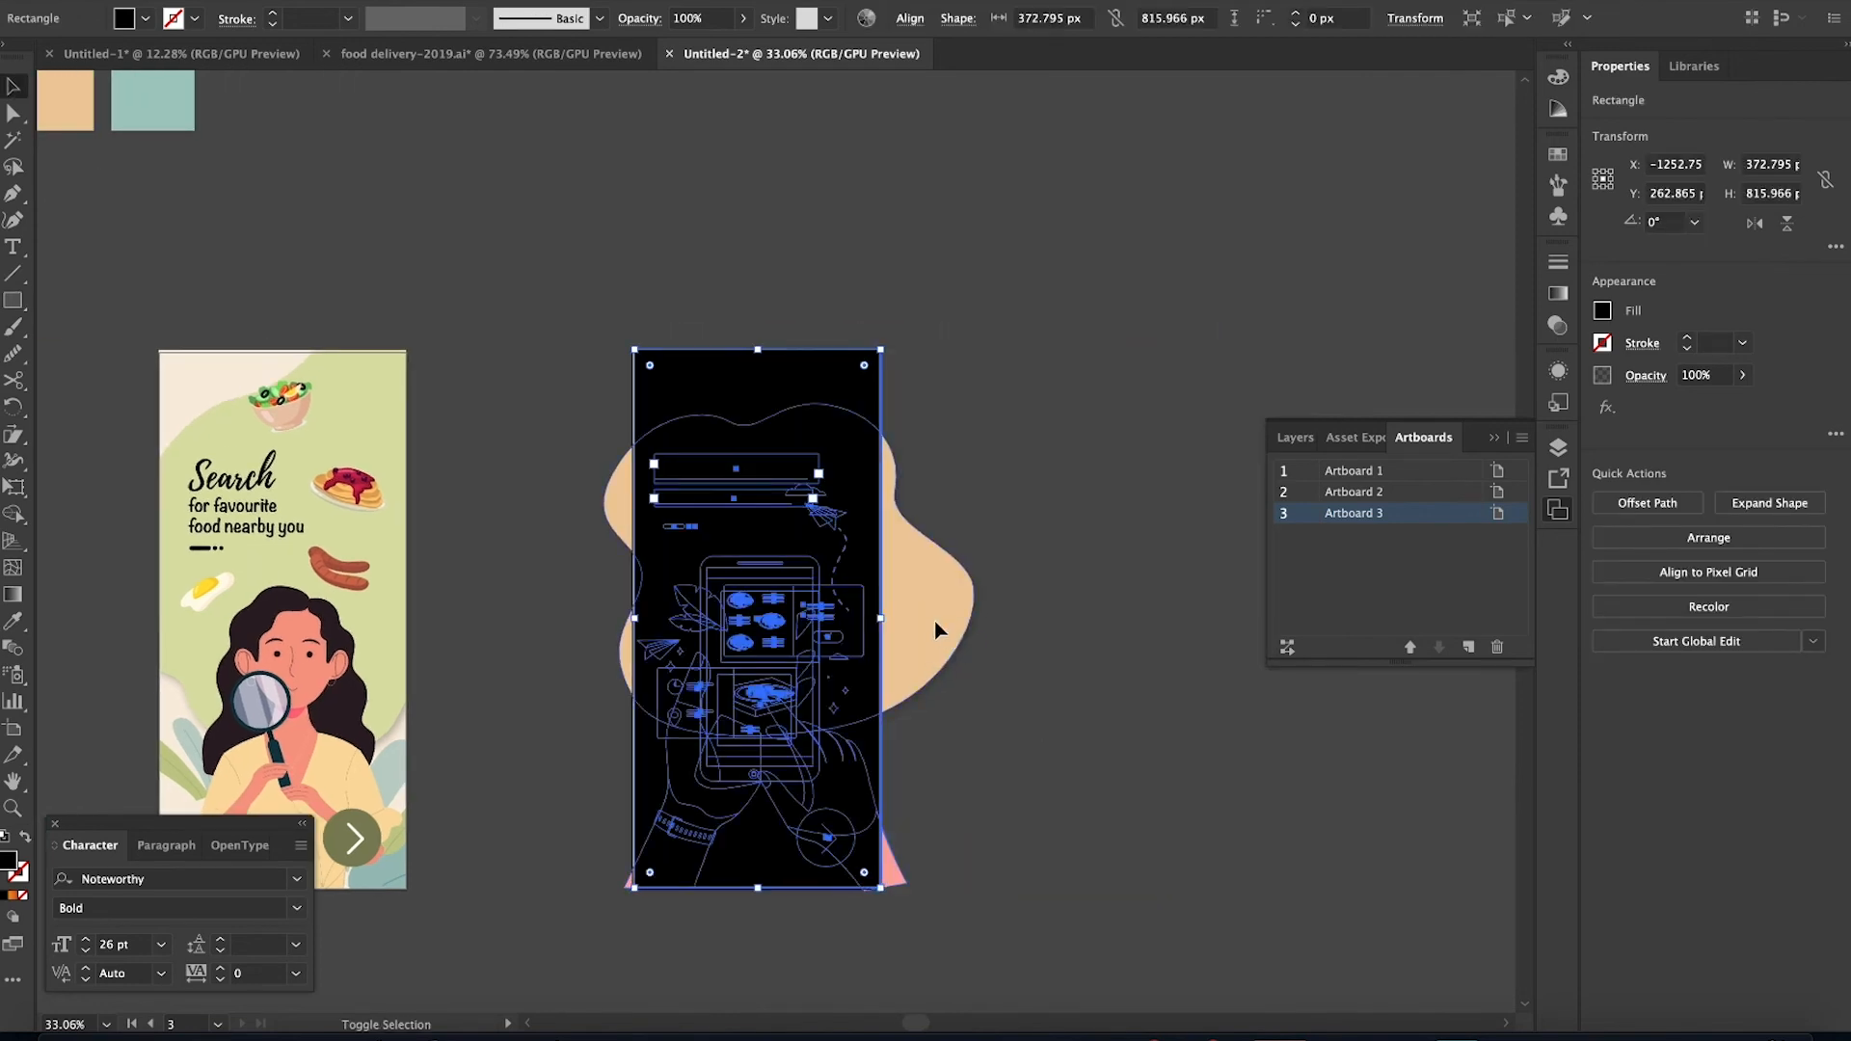
{"action": "right_click", "coordinate": [935, 625]}
{"action": "left_click", "coordinate": [1031, 820]}
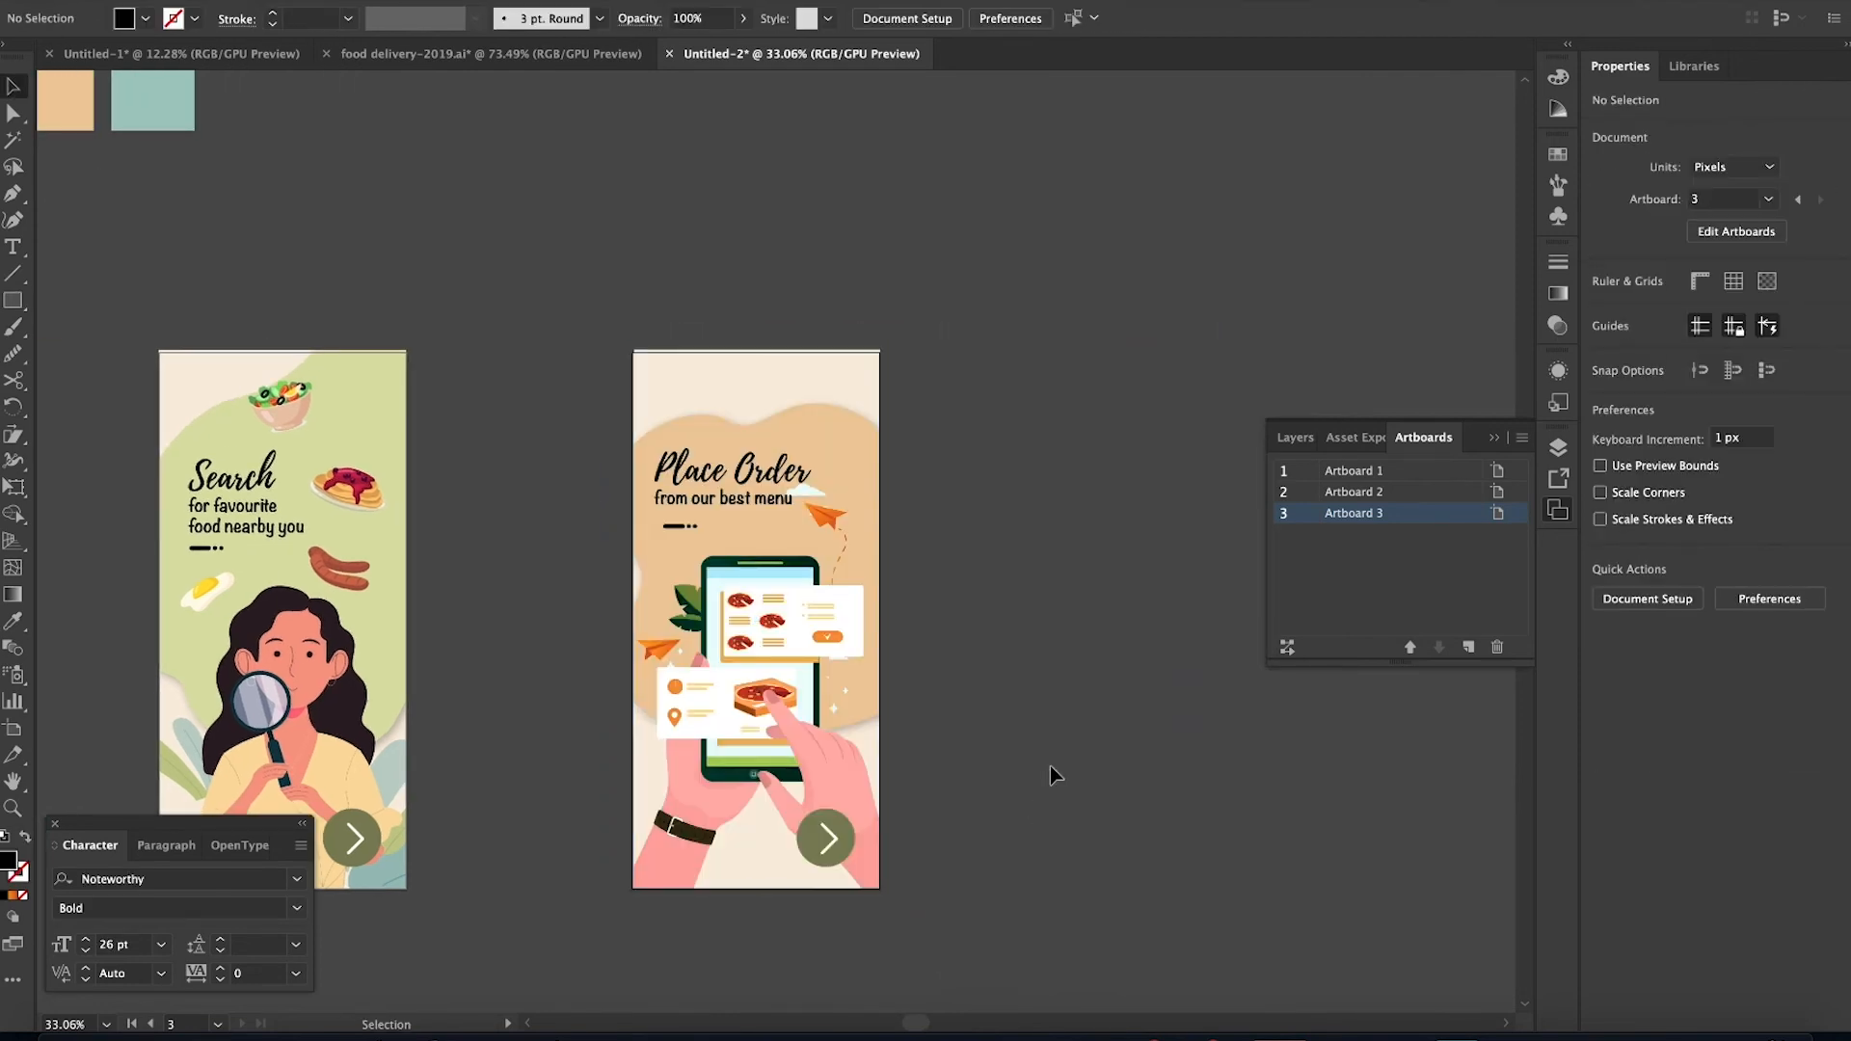
Add a fourth artboard and move it away from the Place Order screen, matching the spacing between the other artboards
{"action": "left_click", "coordinate": [1470, 647]}
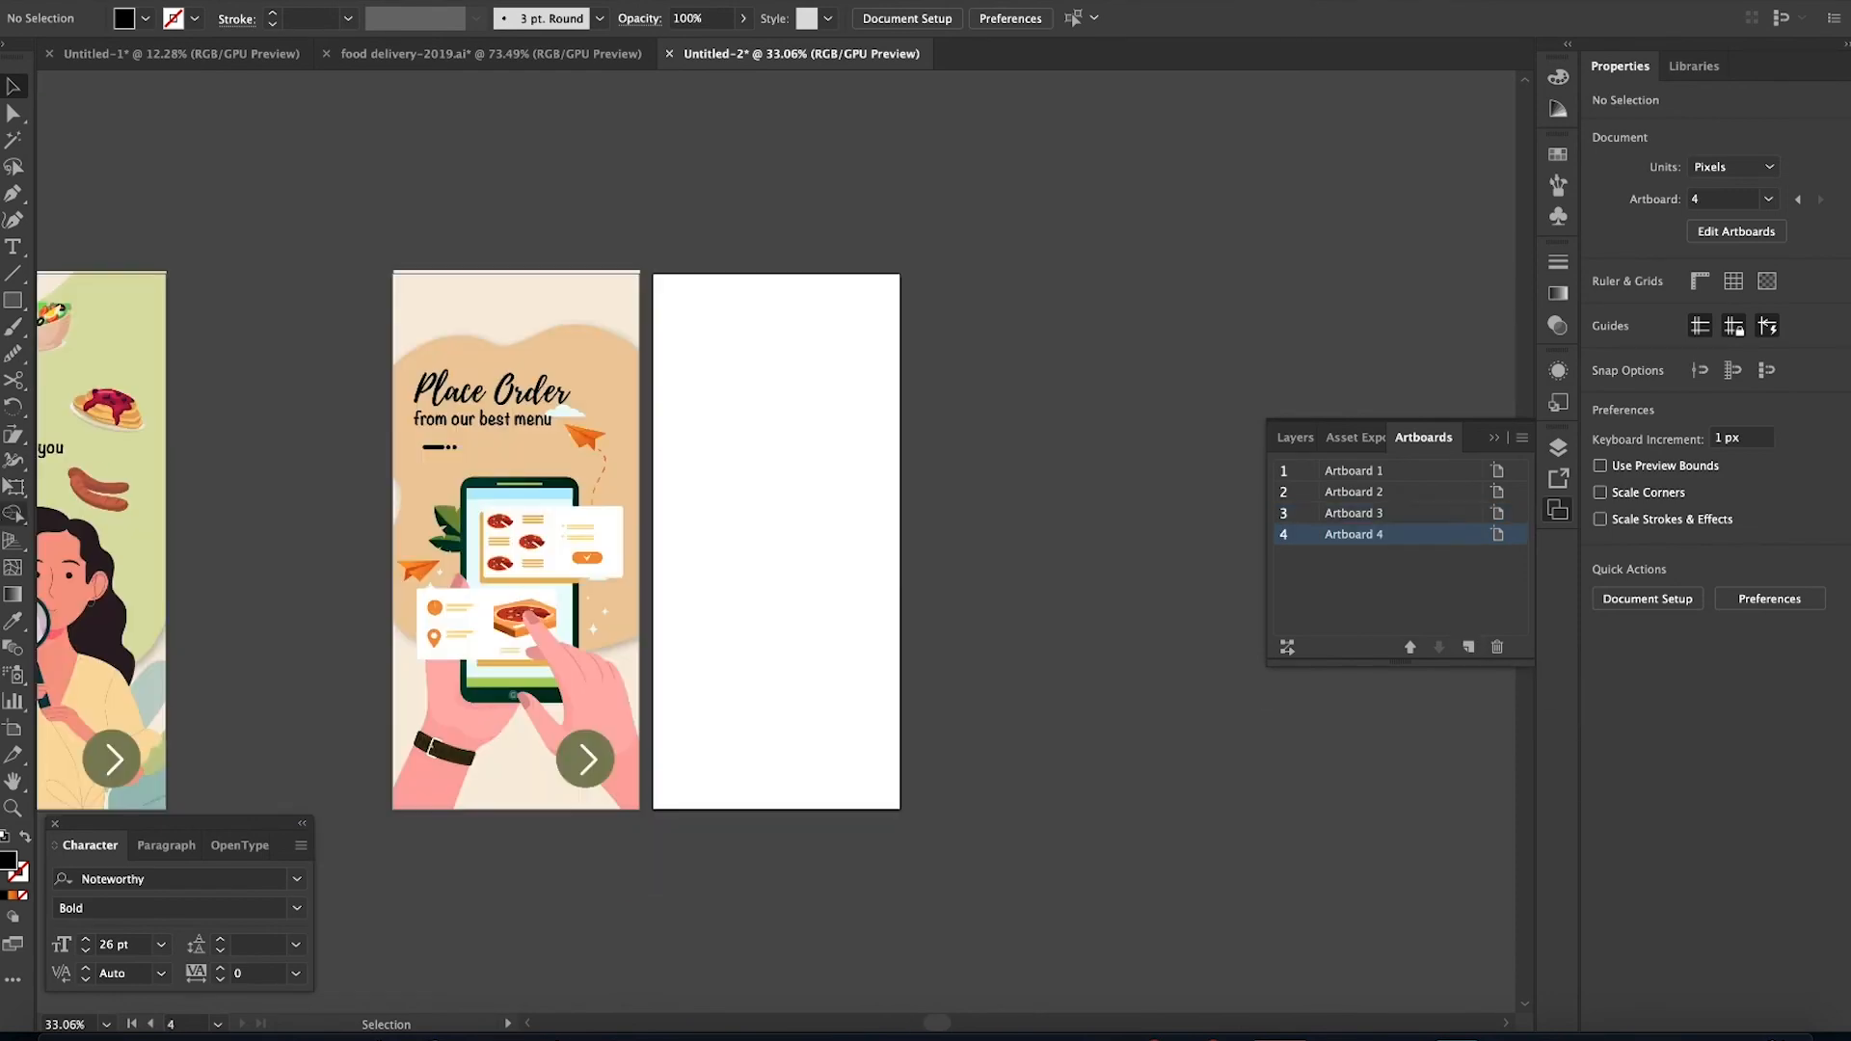
{"action": "key", "text": "shift+o"}
{"action": "left_click_drag", "start_coordinate": [730, 387], "coordinate": [945, 376]}
{"action": "key", "text": "Escape"}
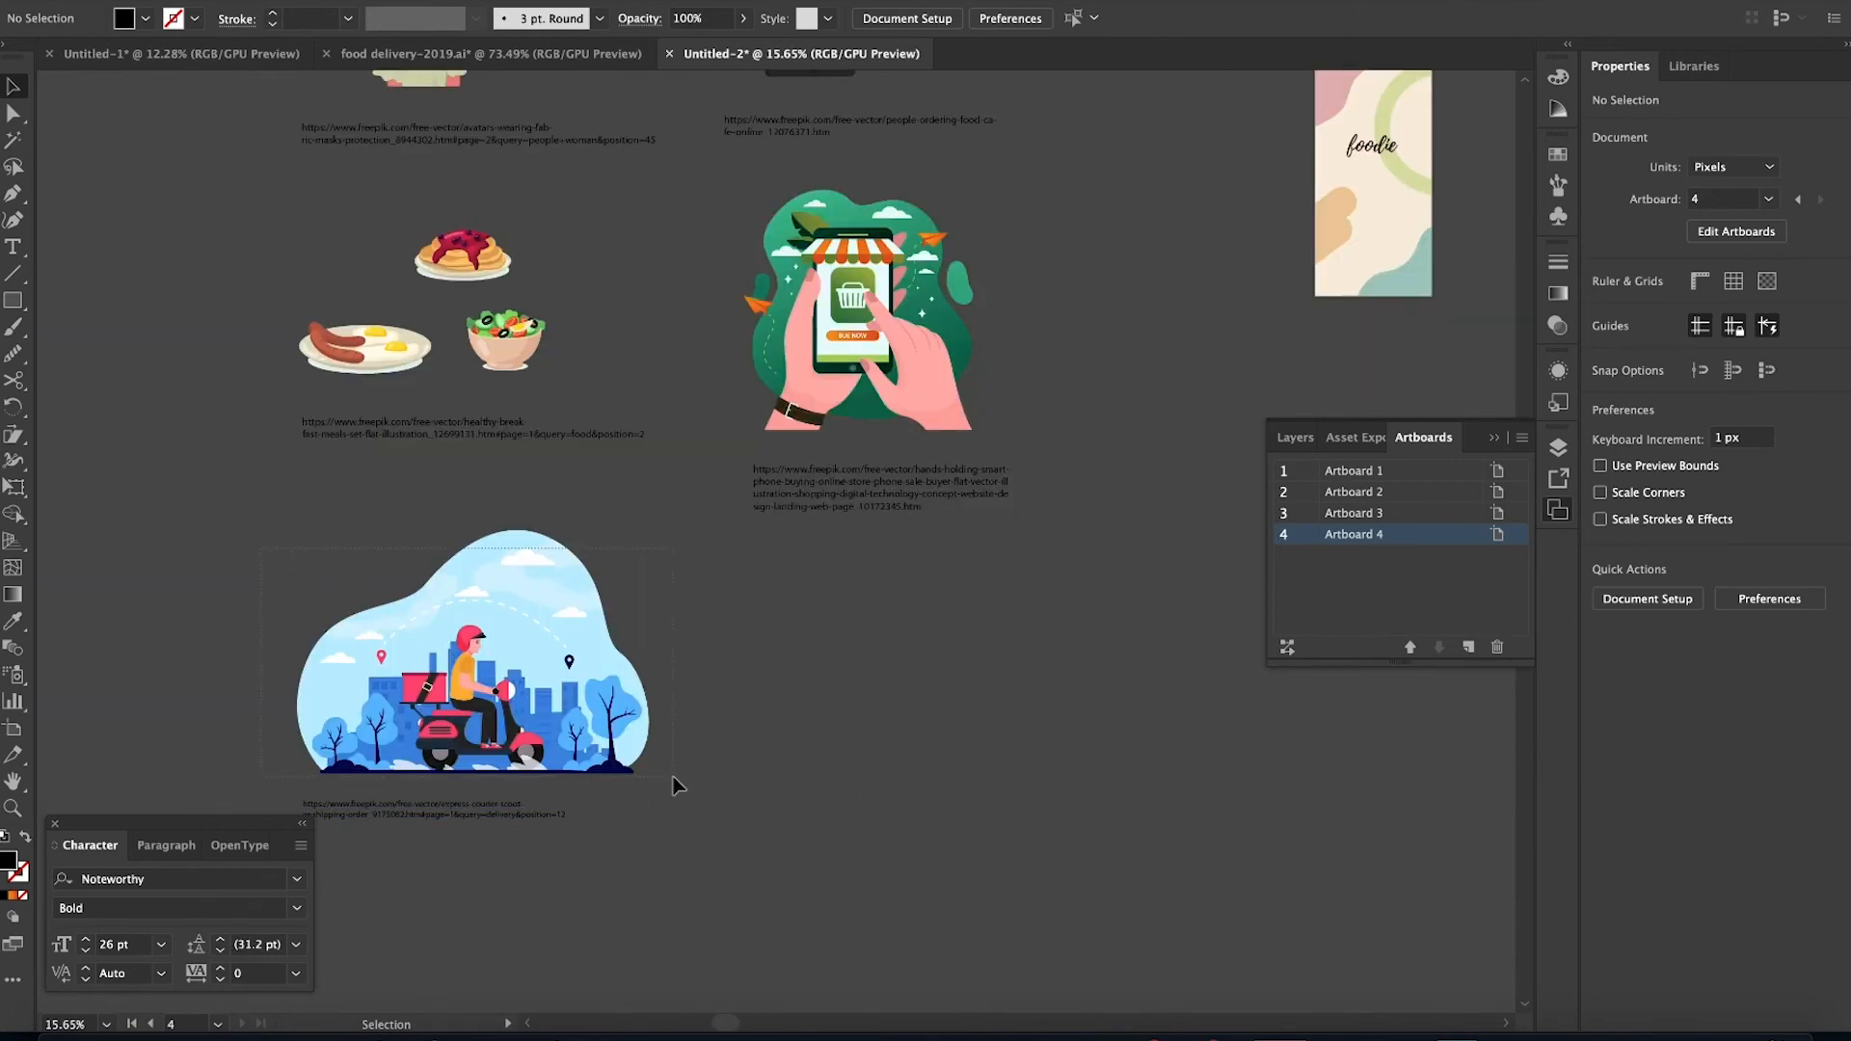
Copy the delivery scooter illustration from the reference artwork and place the copy beside the fourth artboard
{"action": "left_click_drag", "start_coordinate": [262, 549], "coordinate": [673, 777]}
{"action": "scroll", "coordinate": [673, 777], "scroll_direction": "right", "scroll_amount": 14}
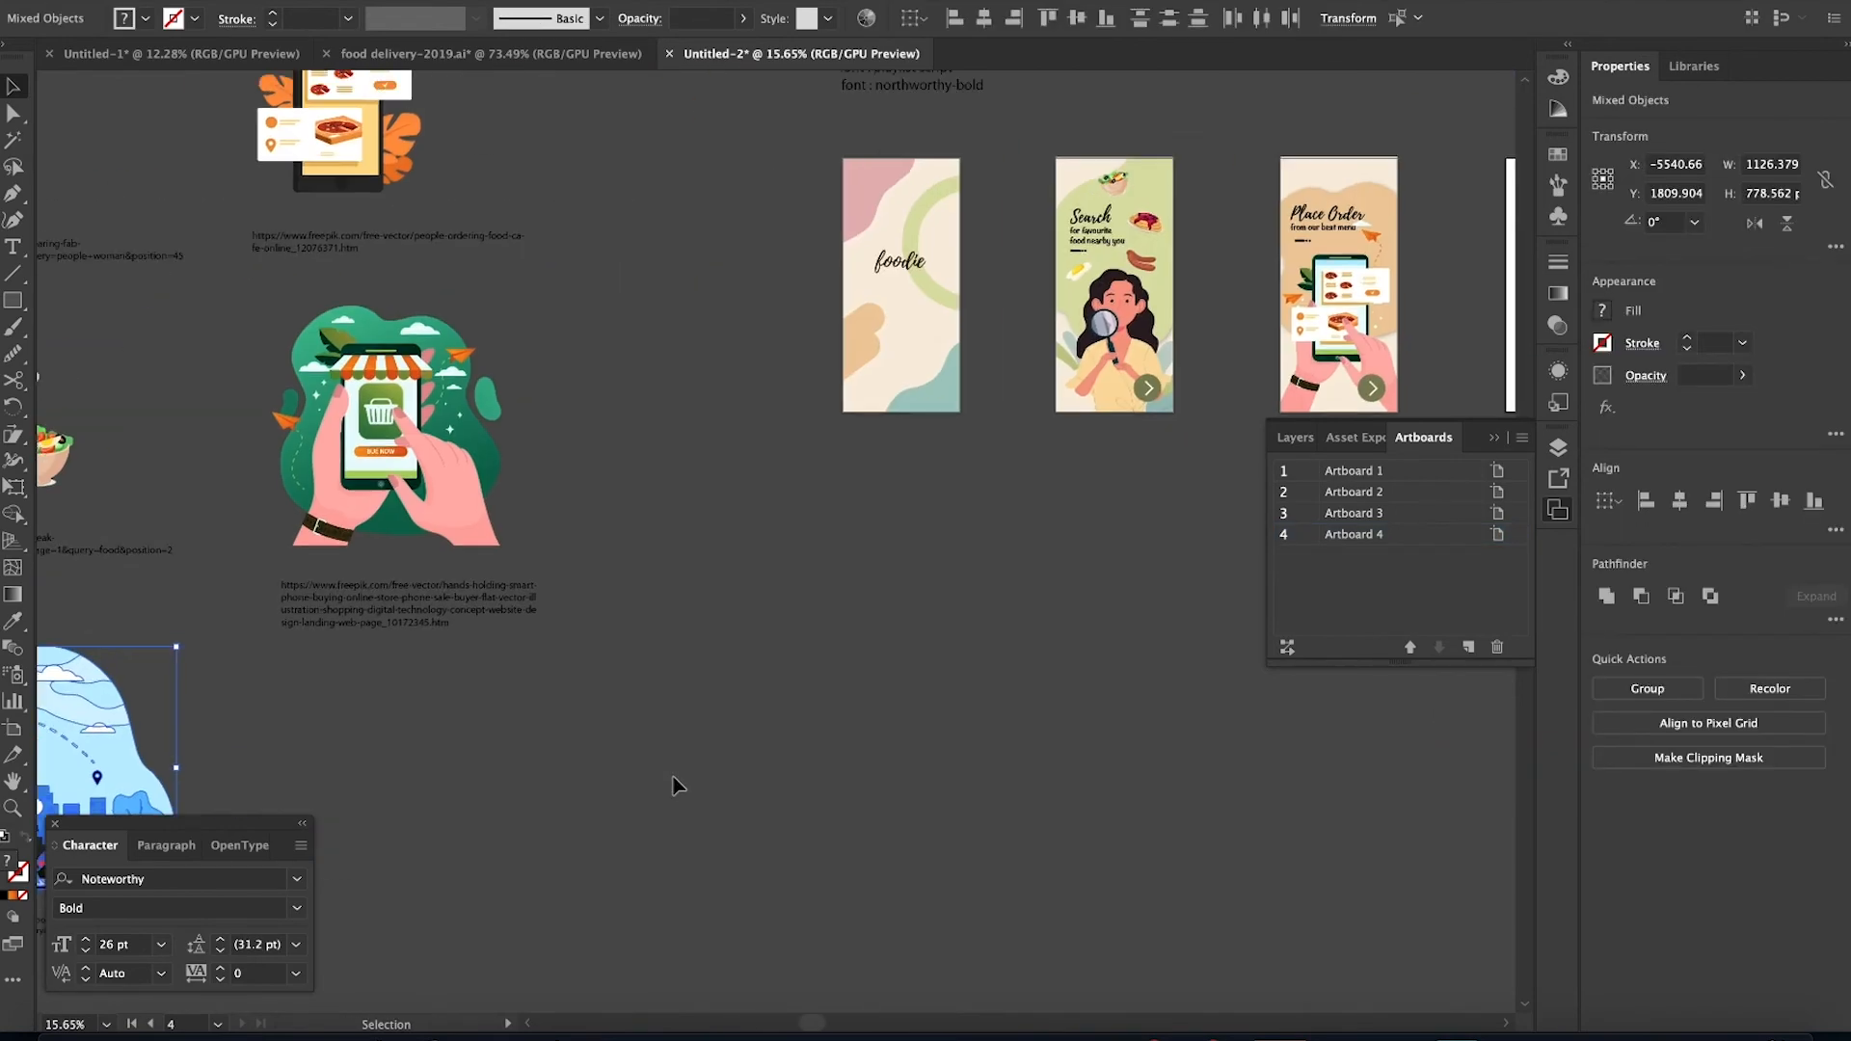
{"action": "scroll", "coordinate": [673, 777], "scroll_direction": "up", "scroll_amount": 5}
{"action": "scroll", "coordinate": [672, 777], "scroll_direction": "up", "scroll_amount": 5}
{"action": "key", "text": "super+v"}
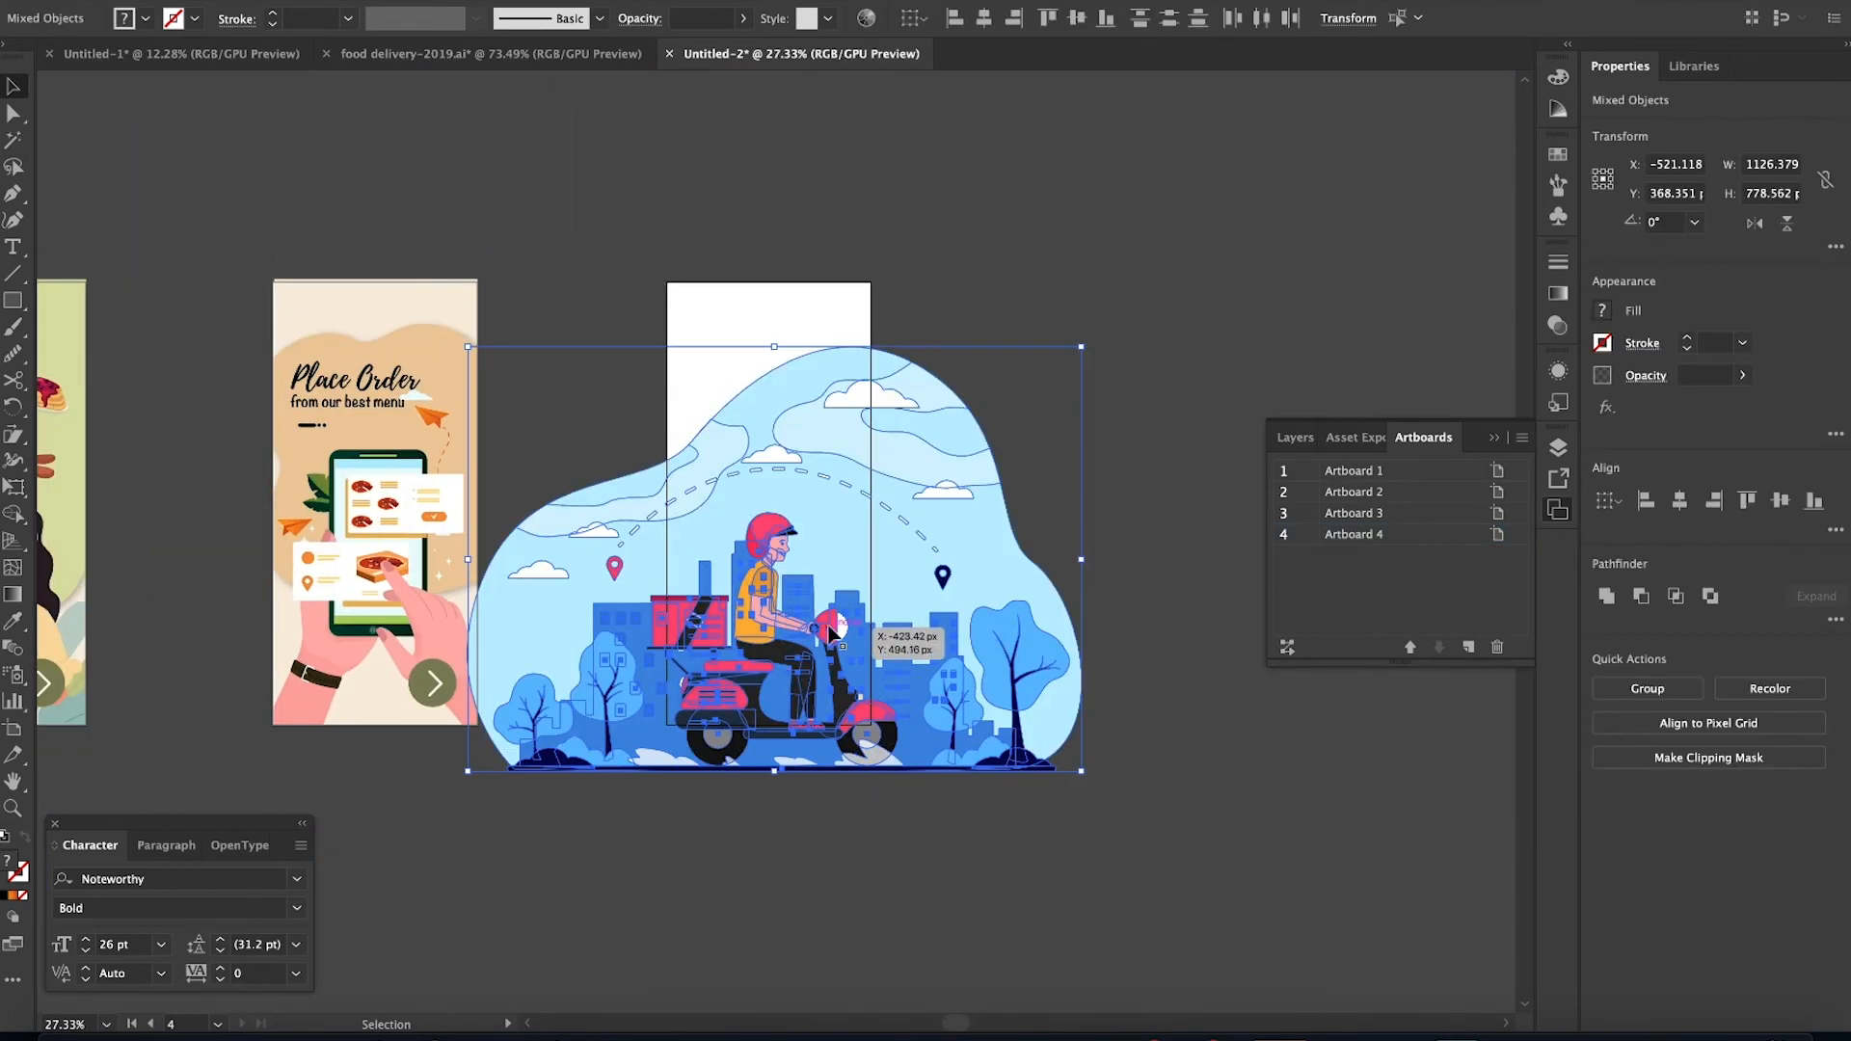
{"action": "left_click_drag", "start_coordinate": [830, 625], "coordinate": [1153, 490]}
{"action": "scroll", "coordinate": [1154, 492], "scroll_direction": "right", "scroll_amount": 4}
{"action": "scroll", "coordinate": [1154, 491], "scroll_direction": "up", "scroll_amount": 3}
{"action": "left_click_drag", "start_coordinate": [952, 506], "coordinate": [1190, 371]}
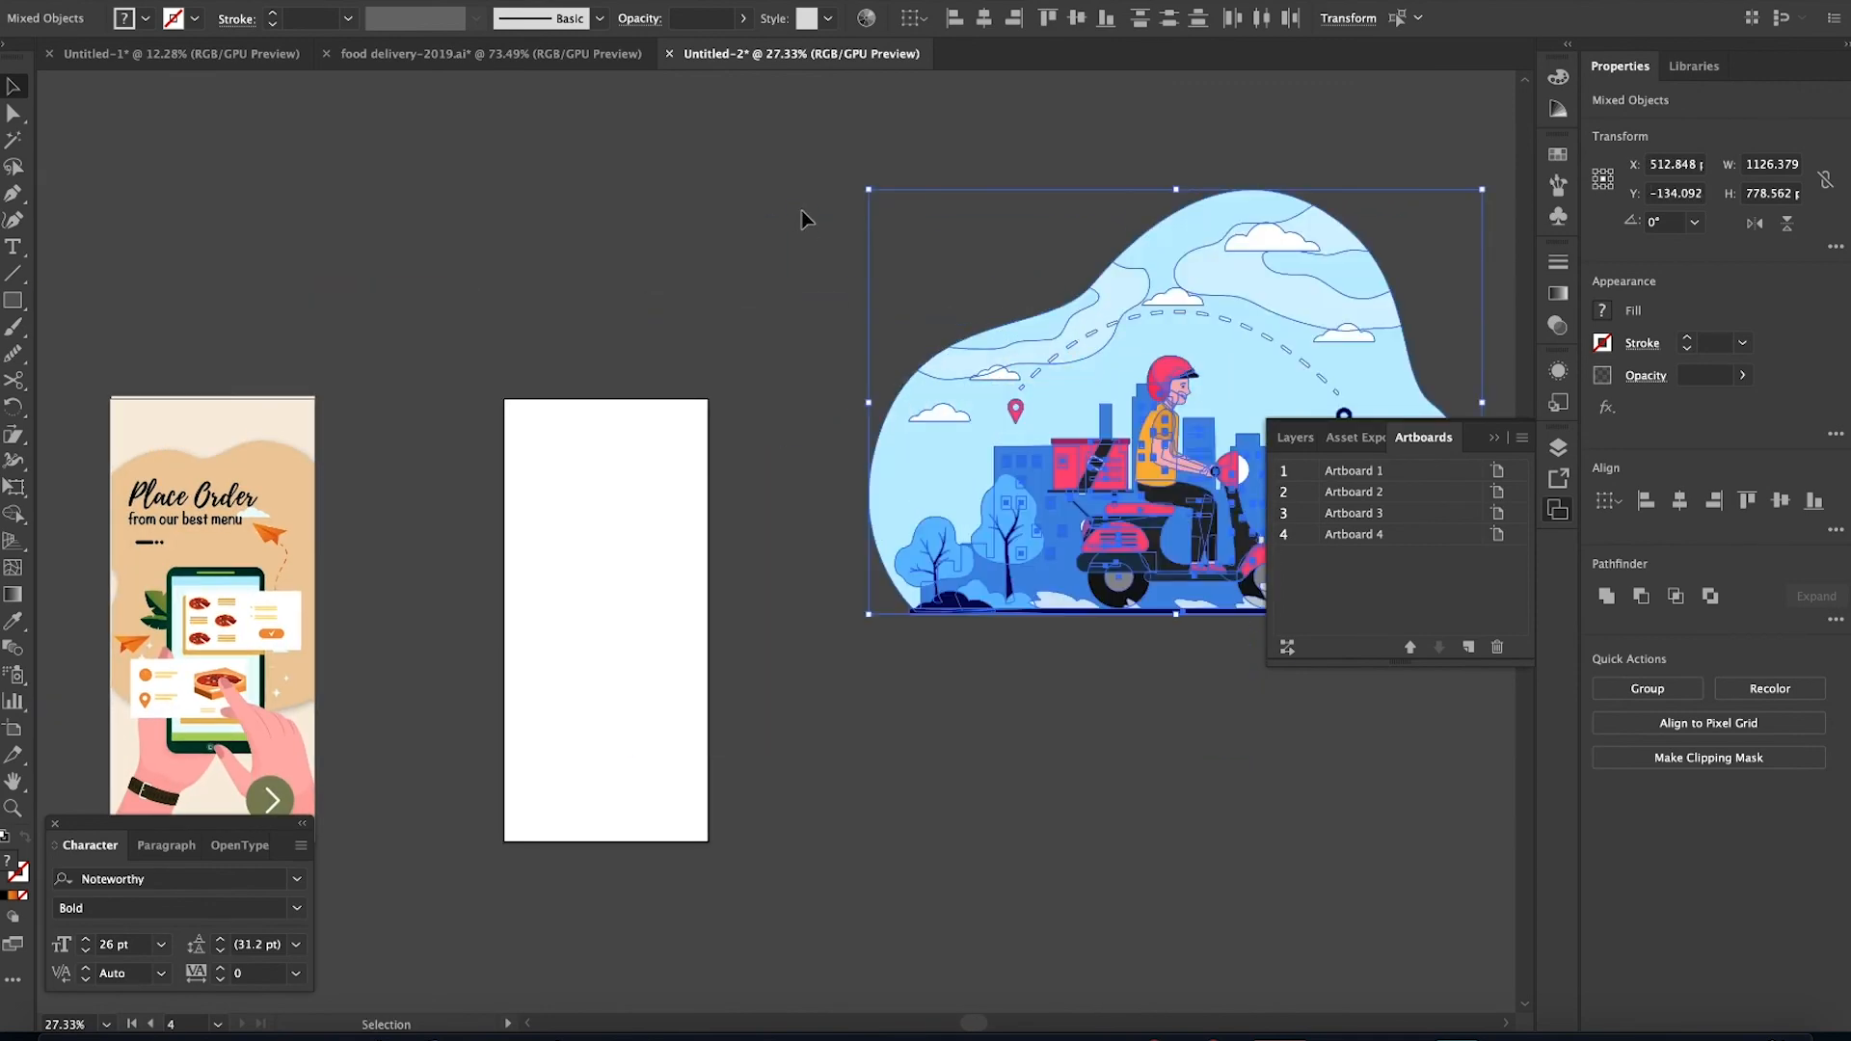
Separate the scooter rider from the pasted illustration by moving it below the city background
{"action": "left_click", "coordinate": [908, 104]}
{"action": "left_click_drag", "start_coordinate": [1161, 472], "coordinate": [1144, 816]}
{"action": "scroll", "coordinate": [1144, 815], "scroll_direction": "right", "scroll_amount": 5}
{"action": "scroll", "coordinate": [1143, 816], "scroll_direction": "down", "scroll_amount": 1}
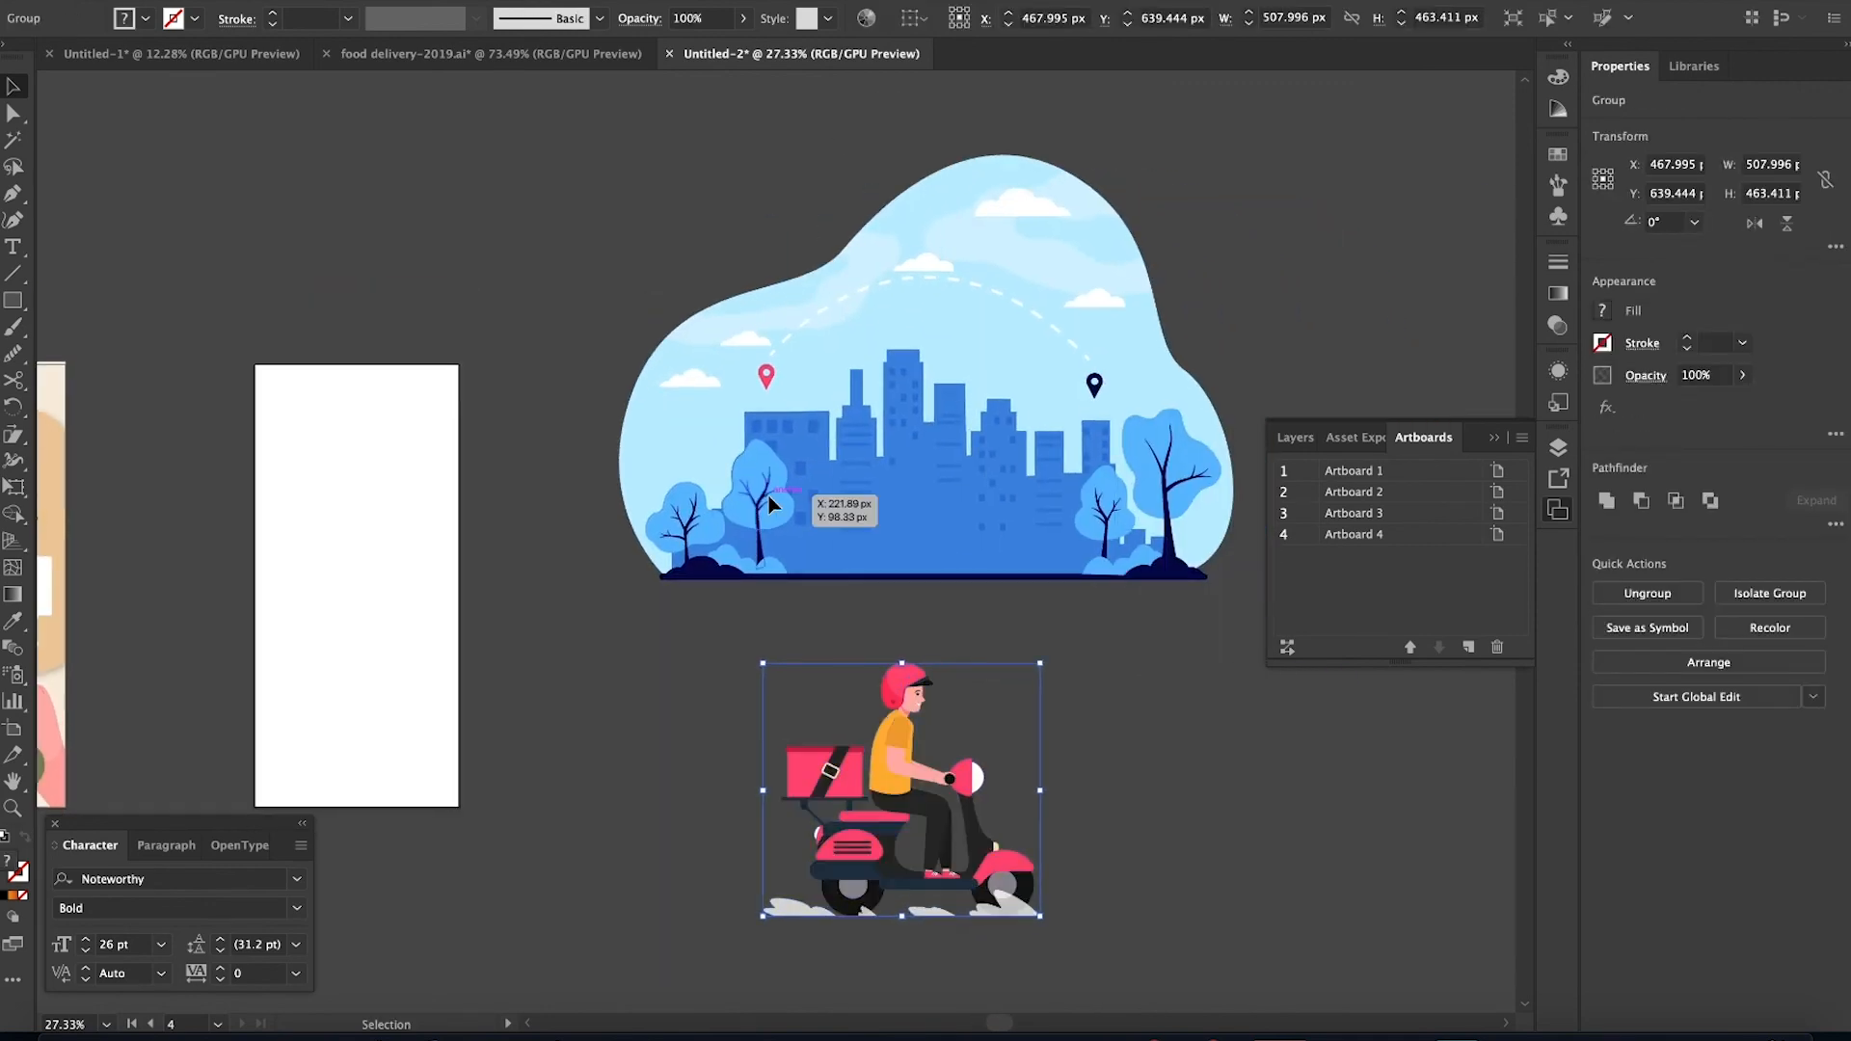
Delete the trees on both sides of the city background and the bushes at its right end
{"action": "left_click", "coordinate": [769, 500]}
{"action": "key", "text": "Delete"}
{"action": "left_click", "coordinate": [709, 521]}
{"action": "key", "text": "Delete"}
{"action": "left_click", "coordinate": [1171, 453]}
{"action": "key", "text": "Delete"}
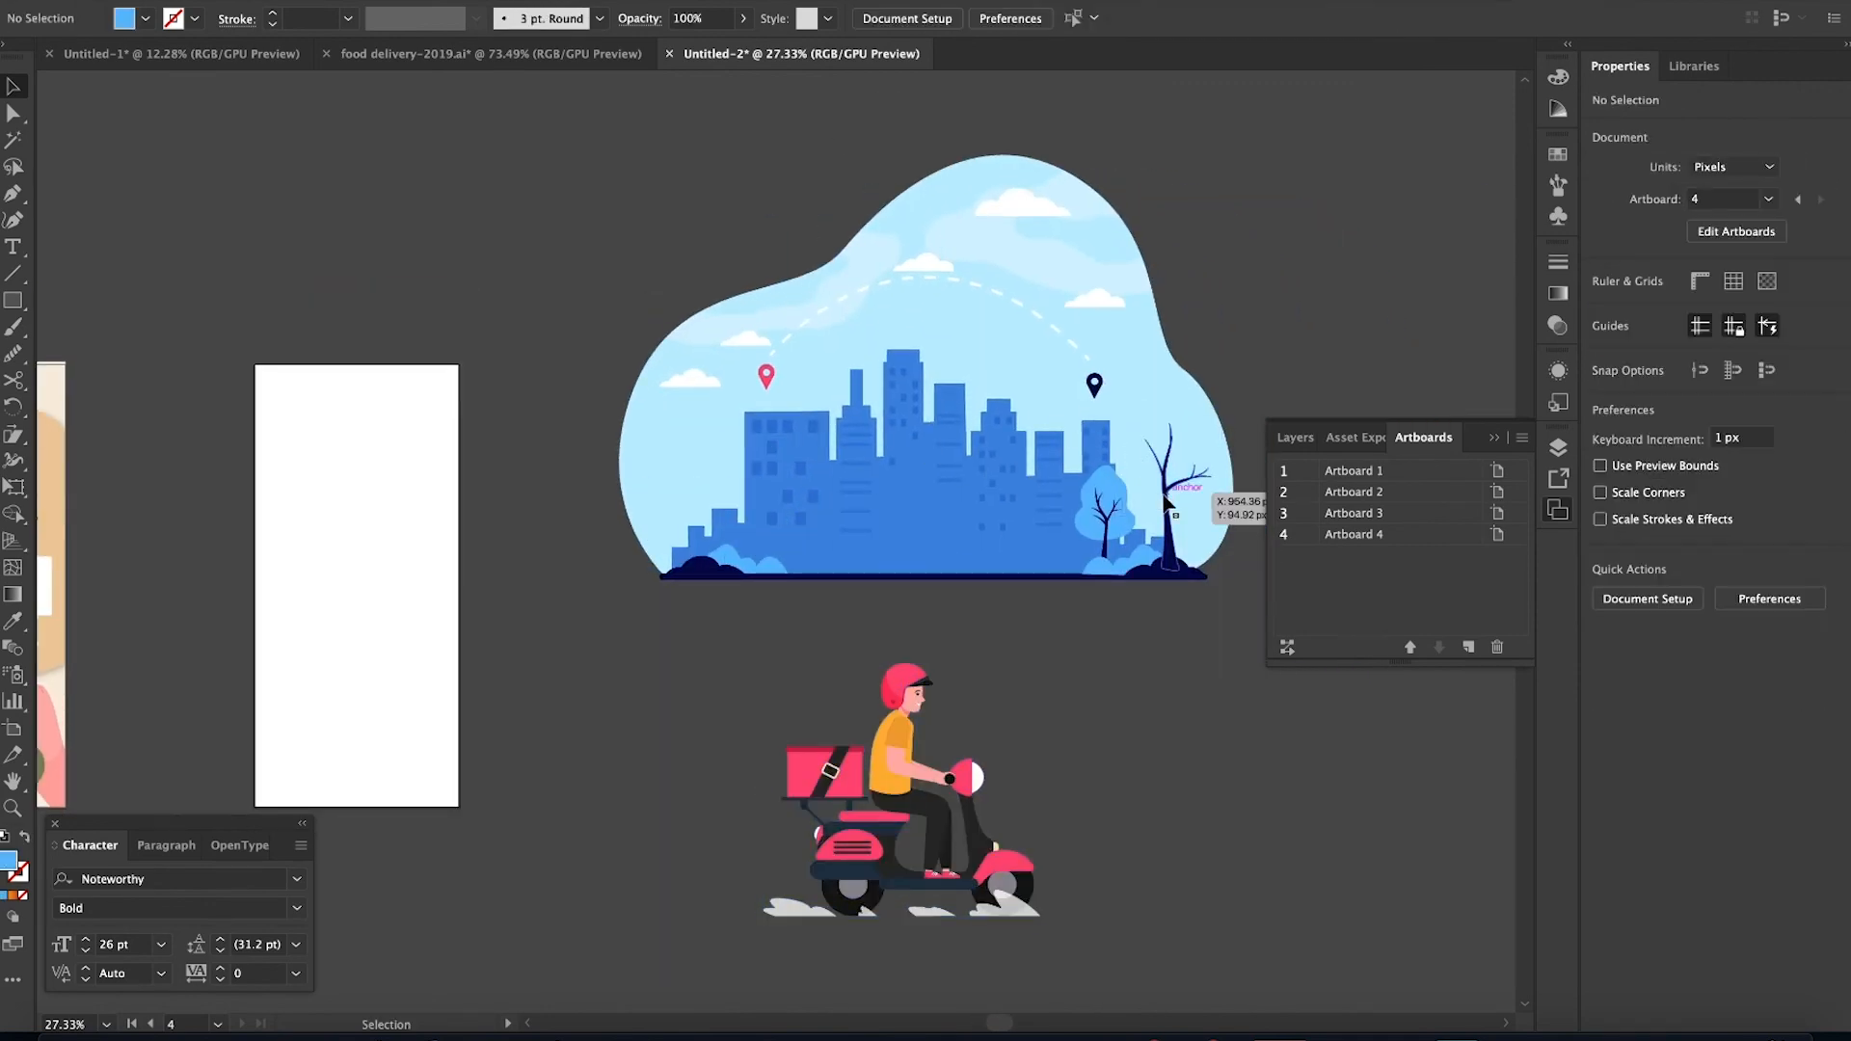
{"action": "left_click", "coordinate": [1216, 496]}
{"action": "key", "text": "Delete"}
{"action": "left_click", "coordinate": [1111, 576]}
{"action": "key", "text": "Delete"}
{"action": "left_click", "coordinate": [1109, 507]}
{"action": "key", "text": "Delete"}
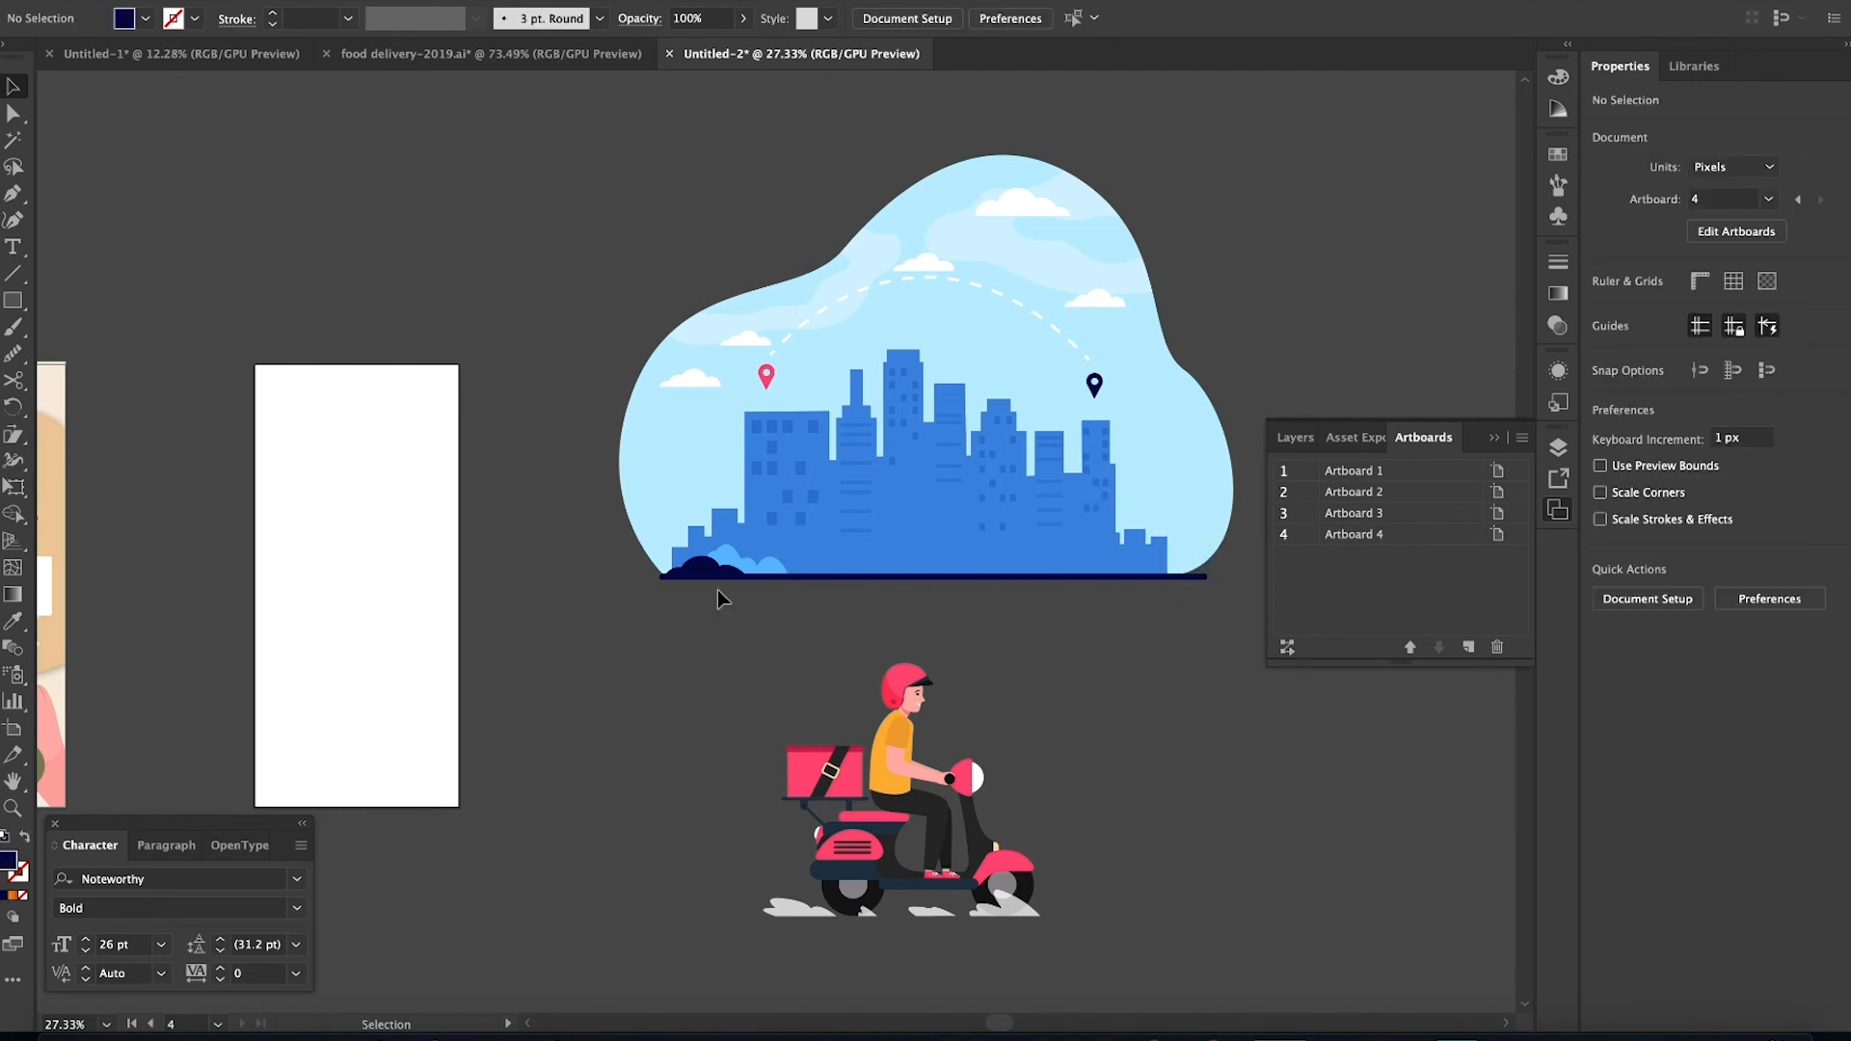
Delete the ground line, the remaining bushes, both location pins and the dashed route from the city background
{"action": "left_click", "coordinate": [704, 566]}
{"action": "left_click", "coordinate": [831, 578]}
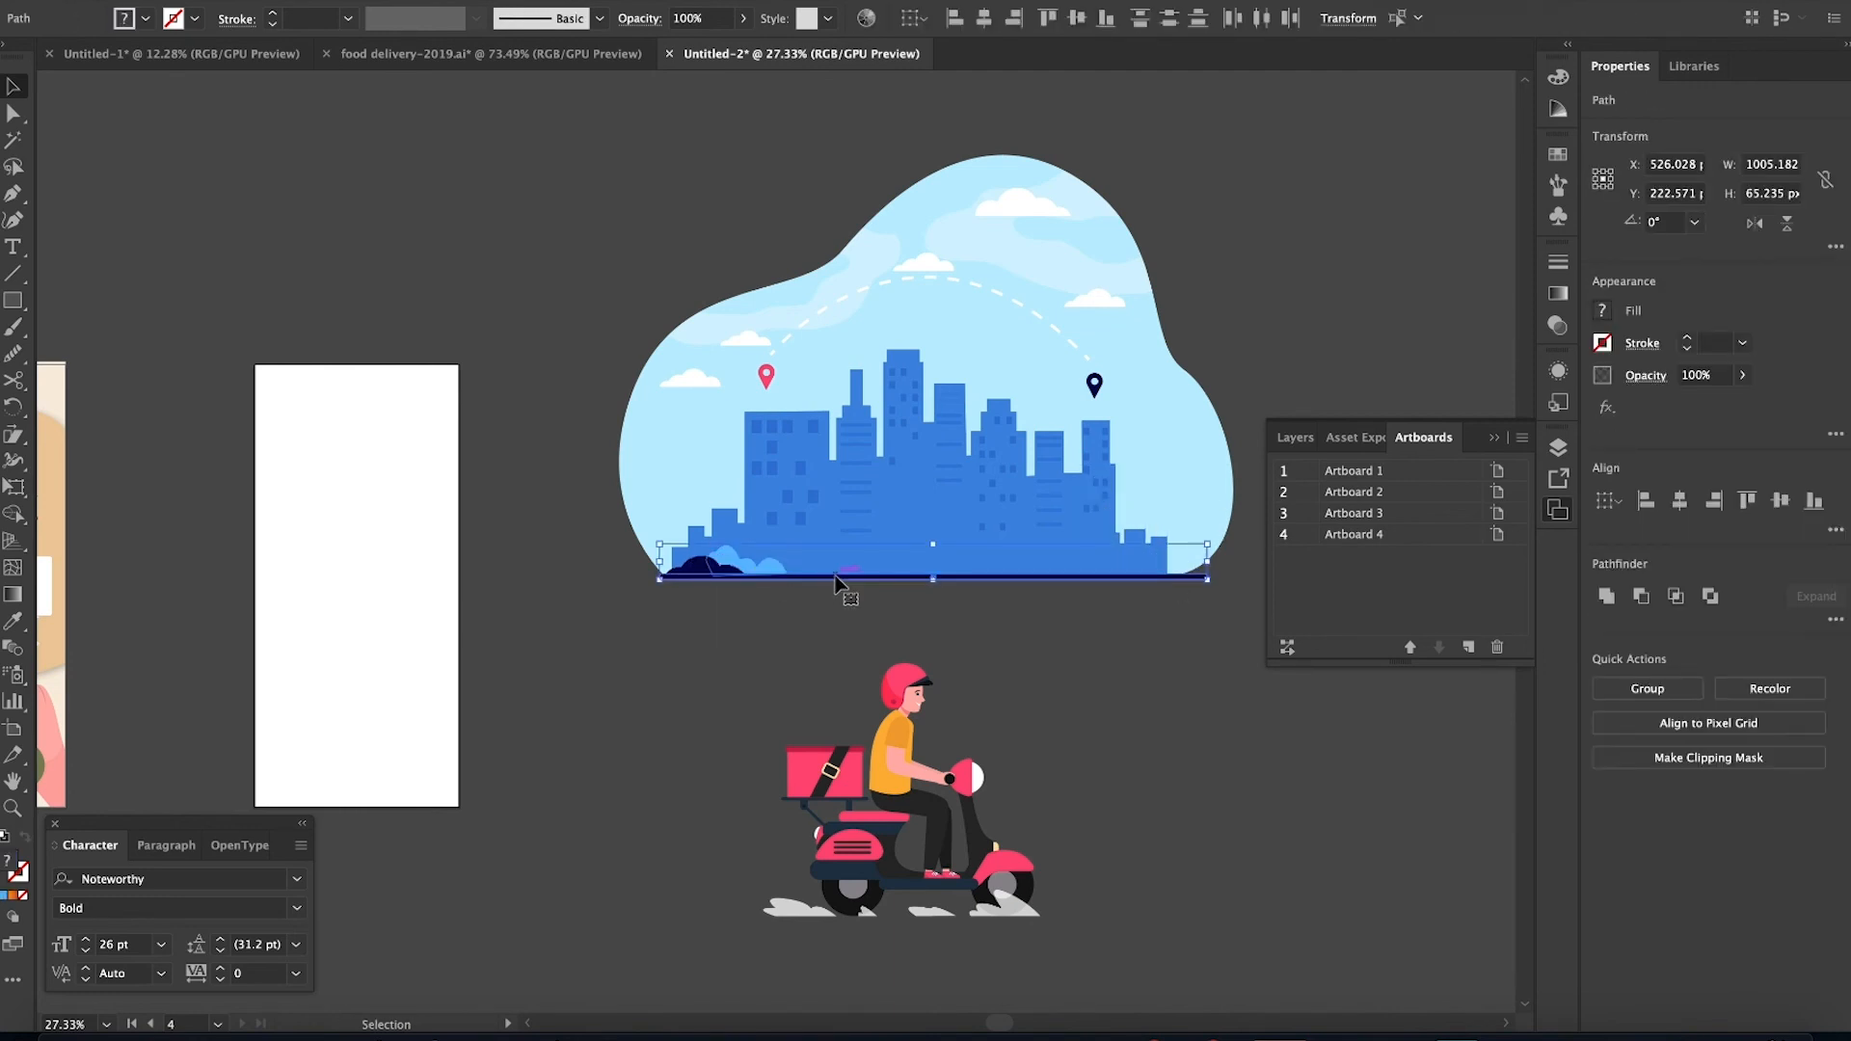
{"action": "key", "text": "Delete"}
{"action": "left_click", "coordinate": [702, 566]}
{"action": "key", "text": "Delete"}
{"action": "left_click", "coordinate": [766, 379]}
{"action": "key", "text": "Delete"}
{"action": "left_click", "coordinate": [998, 295]}
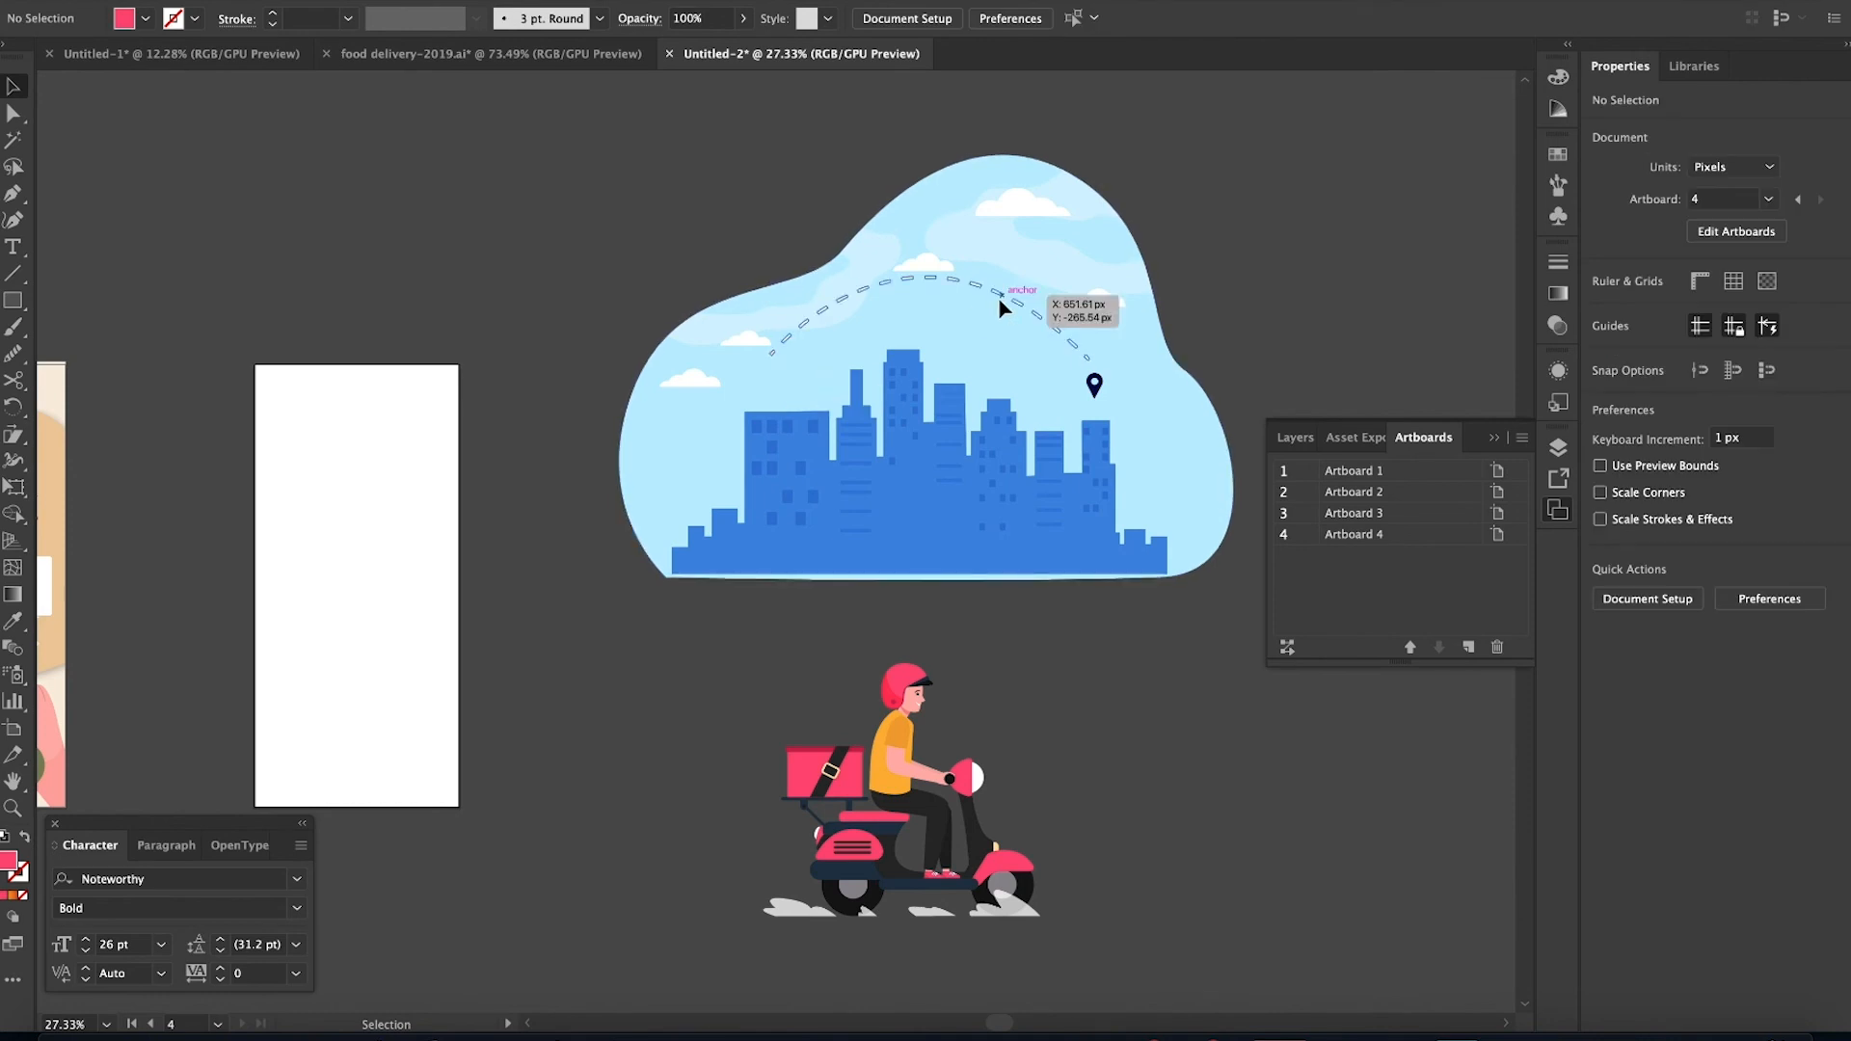
{"action": "left_click", "coordinate": [1094, 386], "text": "shift"}
{"action": "key", "text": "Delete"}
Move the city background onto the fourth artboard and scale it down to about 789 × 545 px
{"action": "left_click_drag", "start_coordinate": [645, 191], "coordinate": [646, 192]}
{"action": "scroll", "coordinate": [646, 192], "scroll_direction": "left", "scroll_amount": 5}
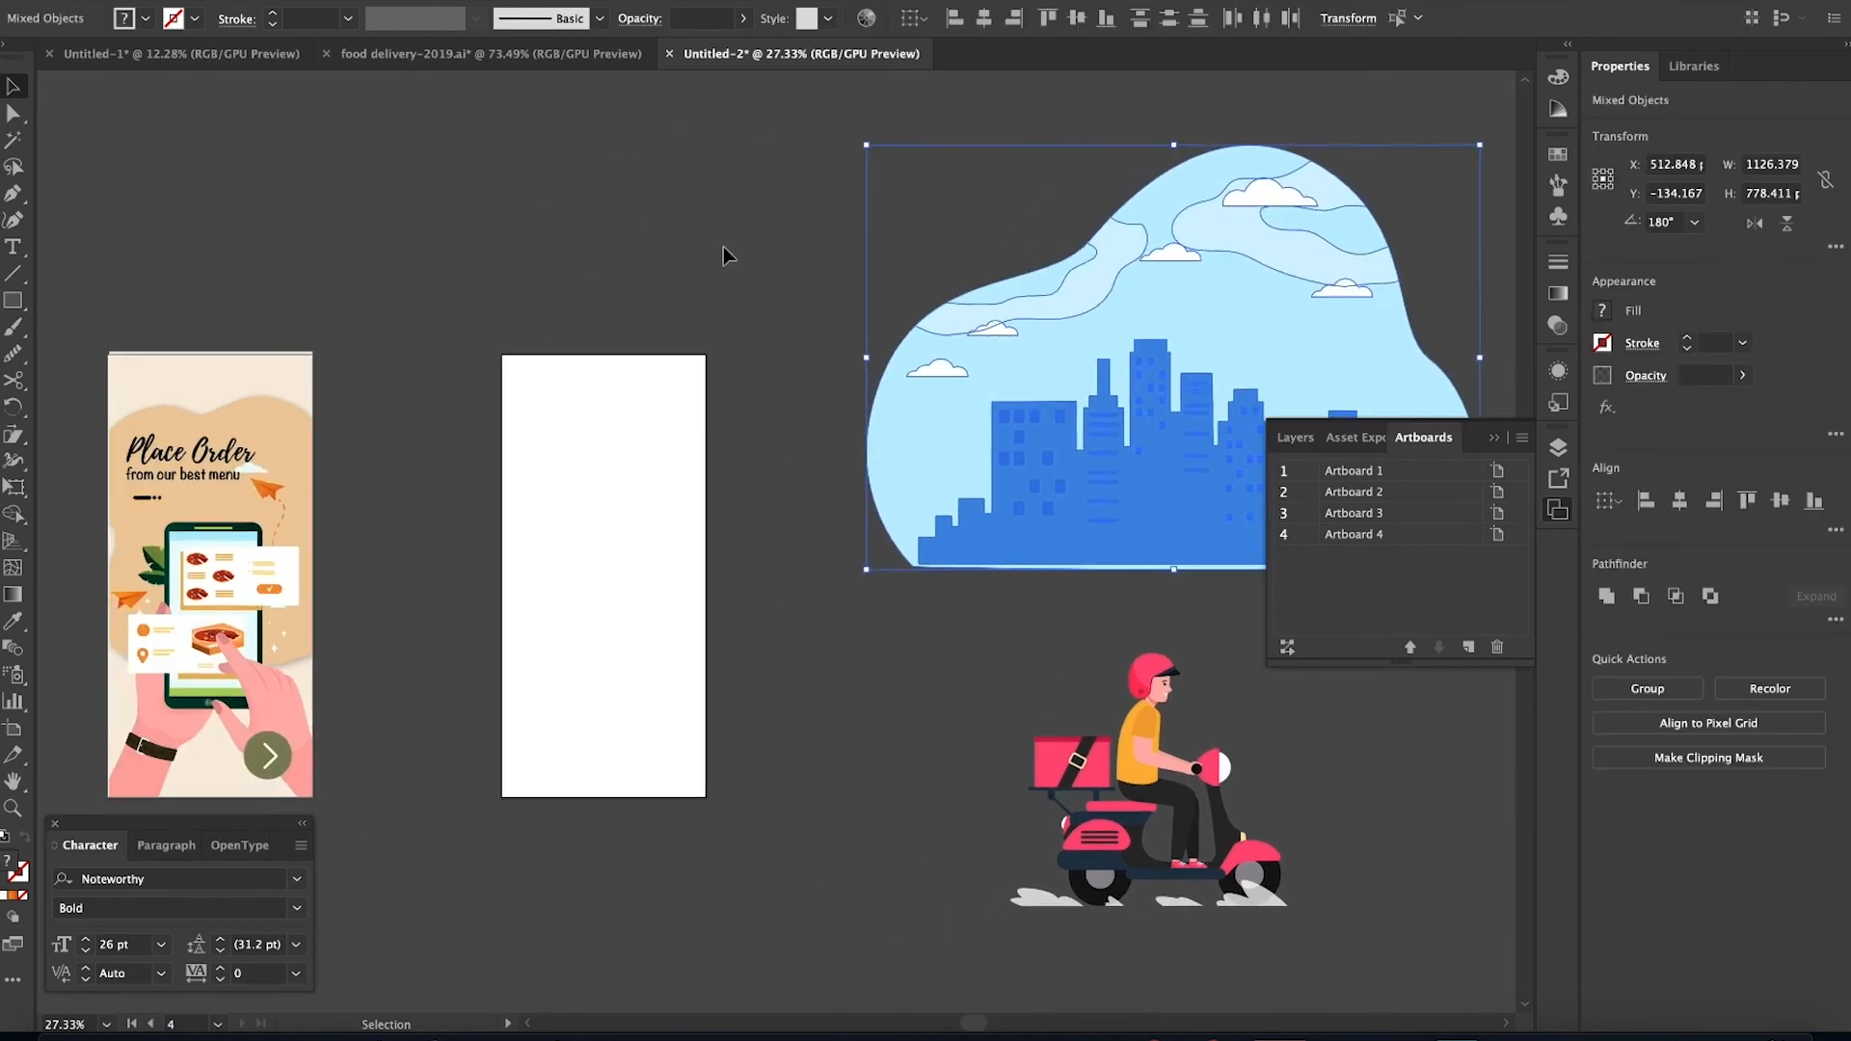
{"action": "left_click_drag", "start_coordinate": [1025, 430], "coordinate": [562, 556]}
{"action": "left_click_drag", "start_coordinate": [1018, 271], "coordinate": [833, 352]}
{"action": "left_click", "coordinate": [898, 488]}
{"action": "scroll", "coordinate": [898, 487], "scroll_direction": "left", "scroll_amount": 5}
{"action": "scroll", "coordinate": [898, 491], "scroll_direction": "left", "scroll_amount": 1}
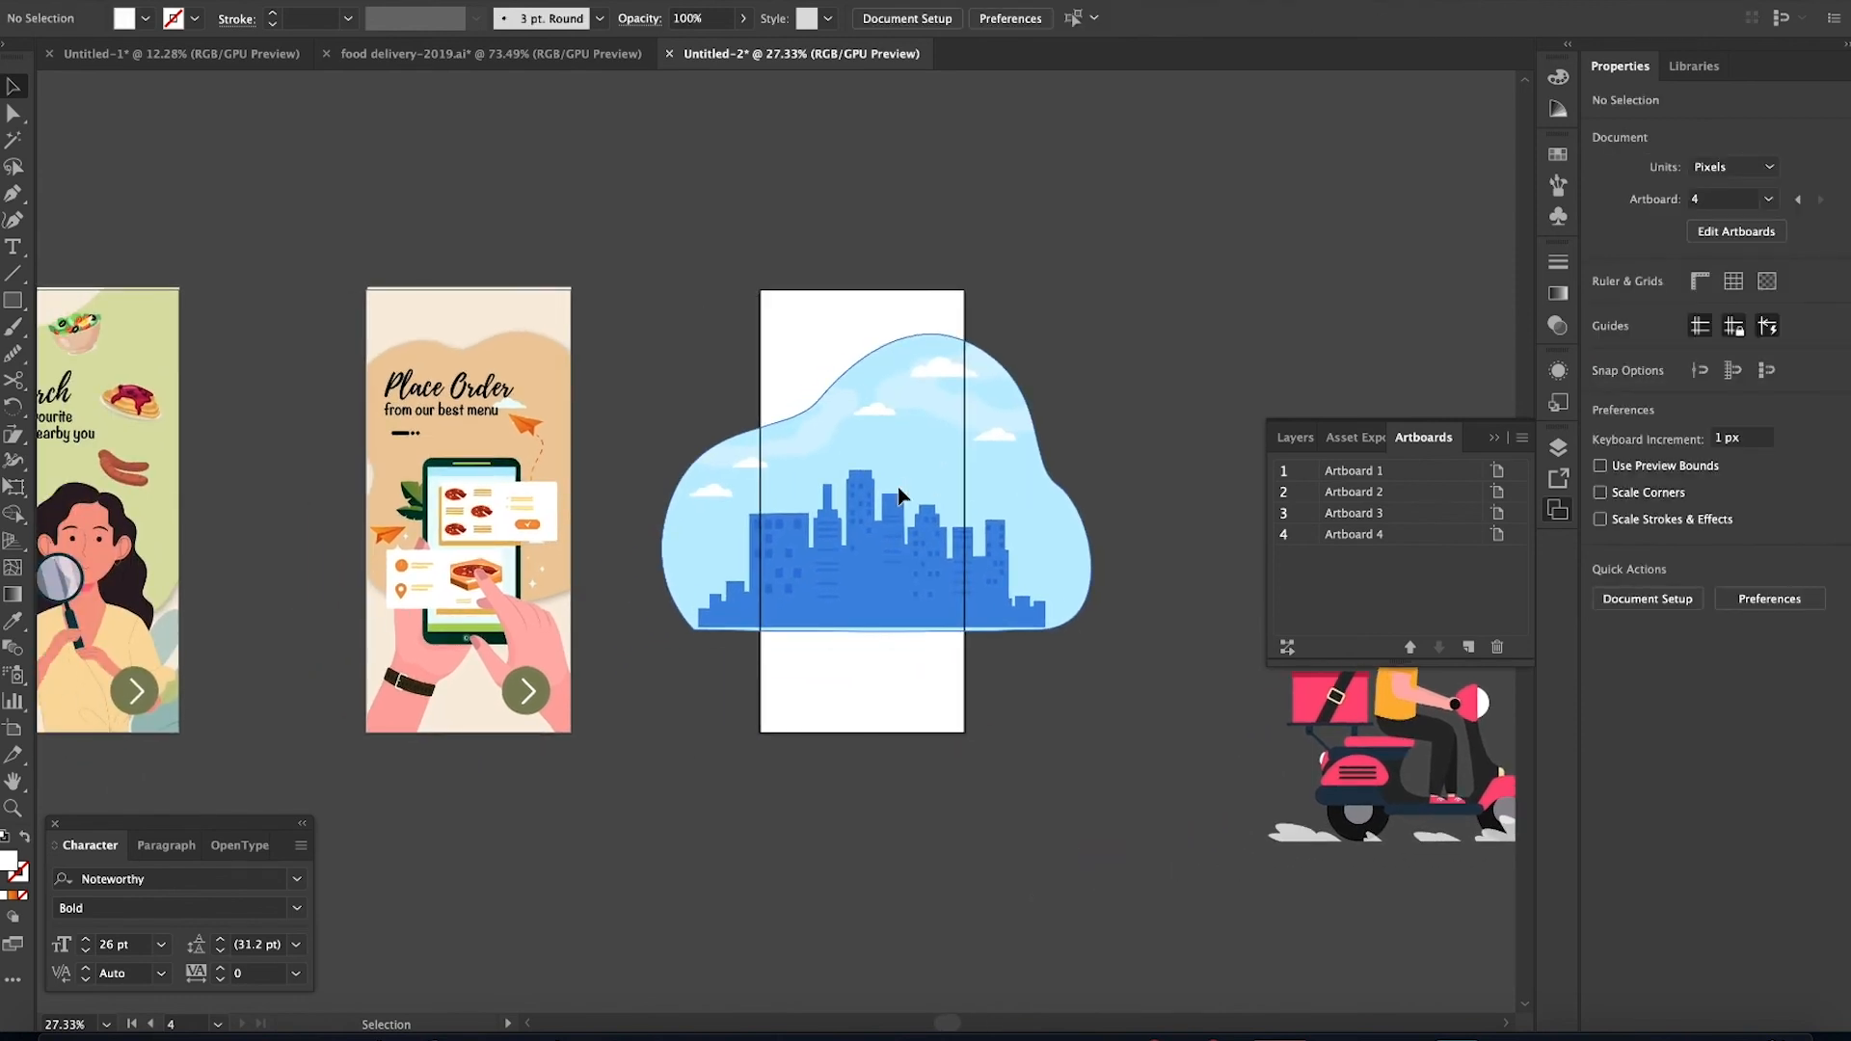
Recolor the light blue sky blob with the teal sampled from the foodie splash screen
{"action": "scroll", "coordinate": [900, 497], "scroll_direction": "up", "scroll_amount": 3}
{"action": "scroll", "coordinate": [903, 498], "scroll_direction": "down", "scroll_amount": 5}
{"action": "key", "text": "a"}
{"action": "scroll", "coordinate": [903, 504], "scroll_direction": "down", "scroll_amount": 1}
{"action": "left_click", "coordinate": [903, 504]}
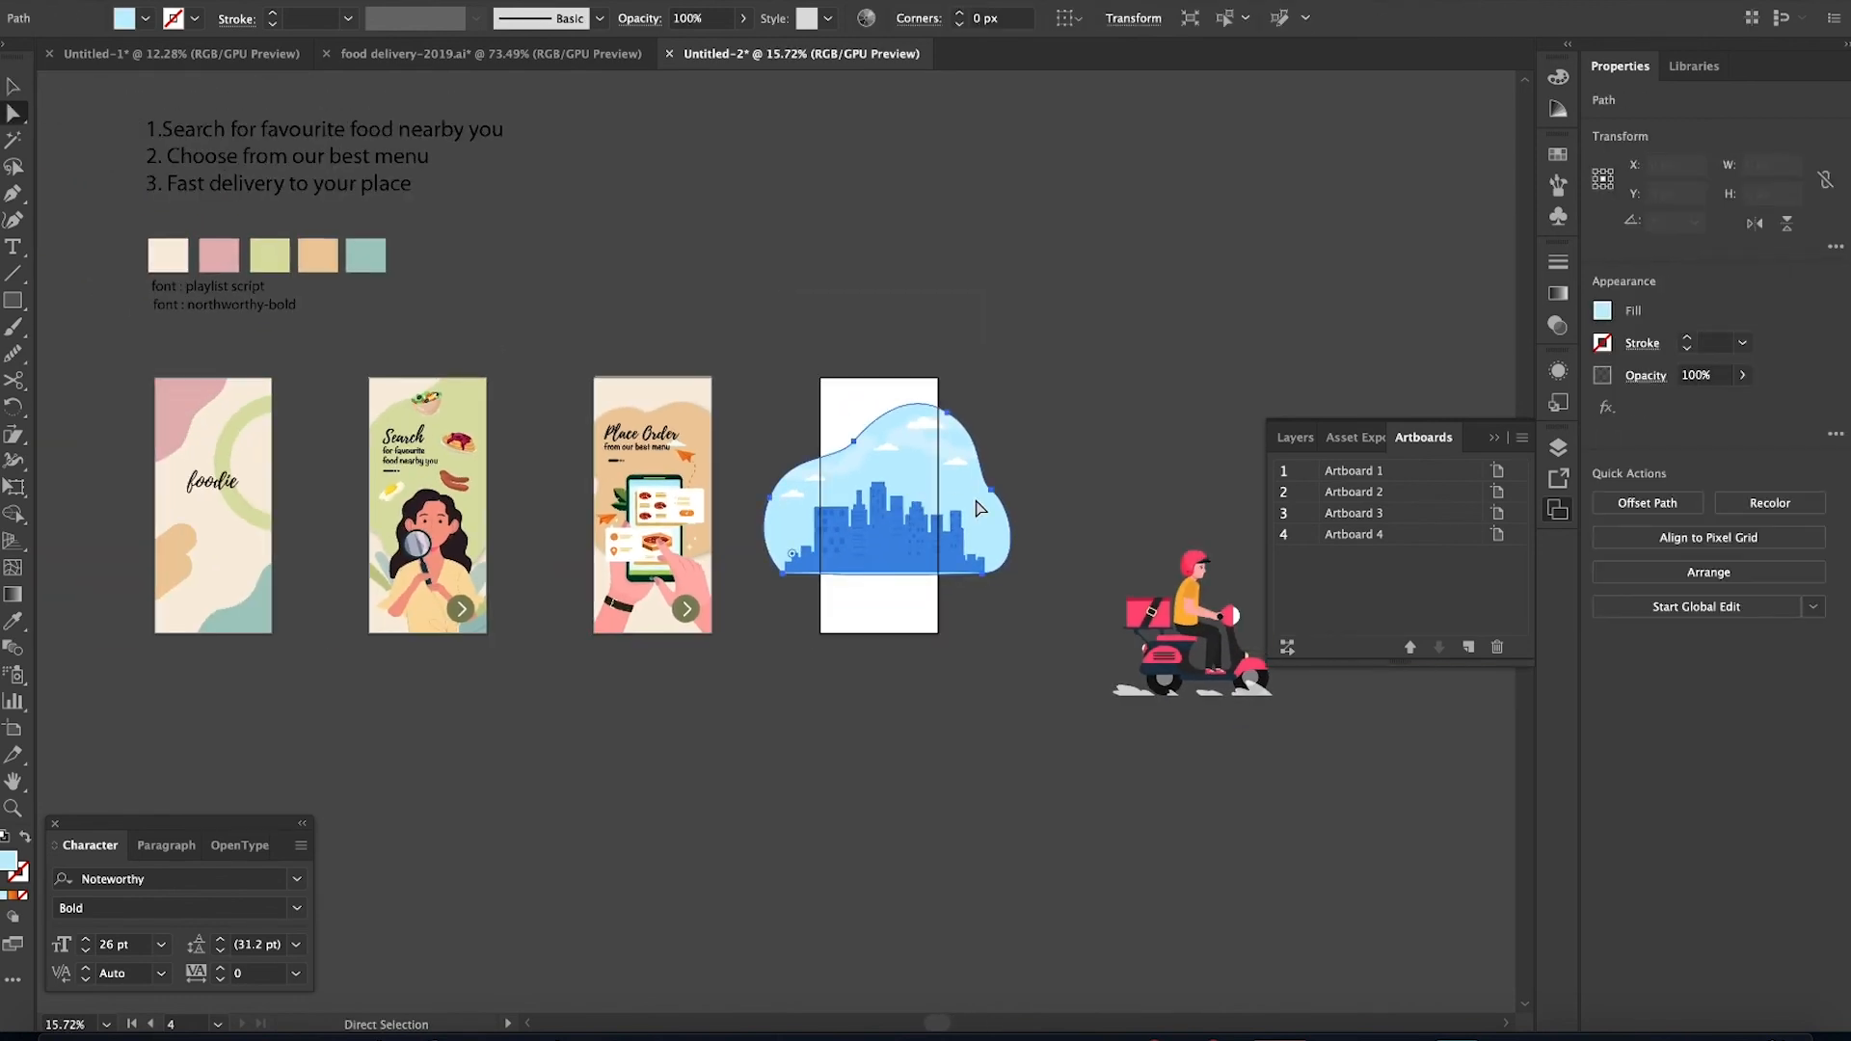
{"action": "key", "text": "i"}
{"action": "left_click", "coordinate": [256, 603]}
{"action": "scroll", "coordinate": [843, 680], "scroll_direction": "up", "scroll_amount": 4}
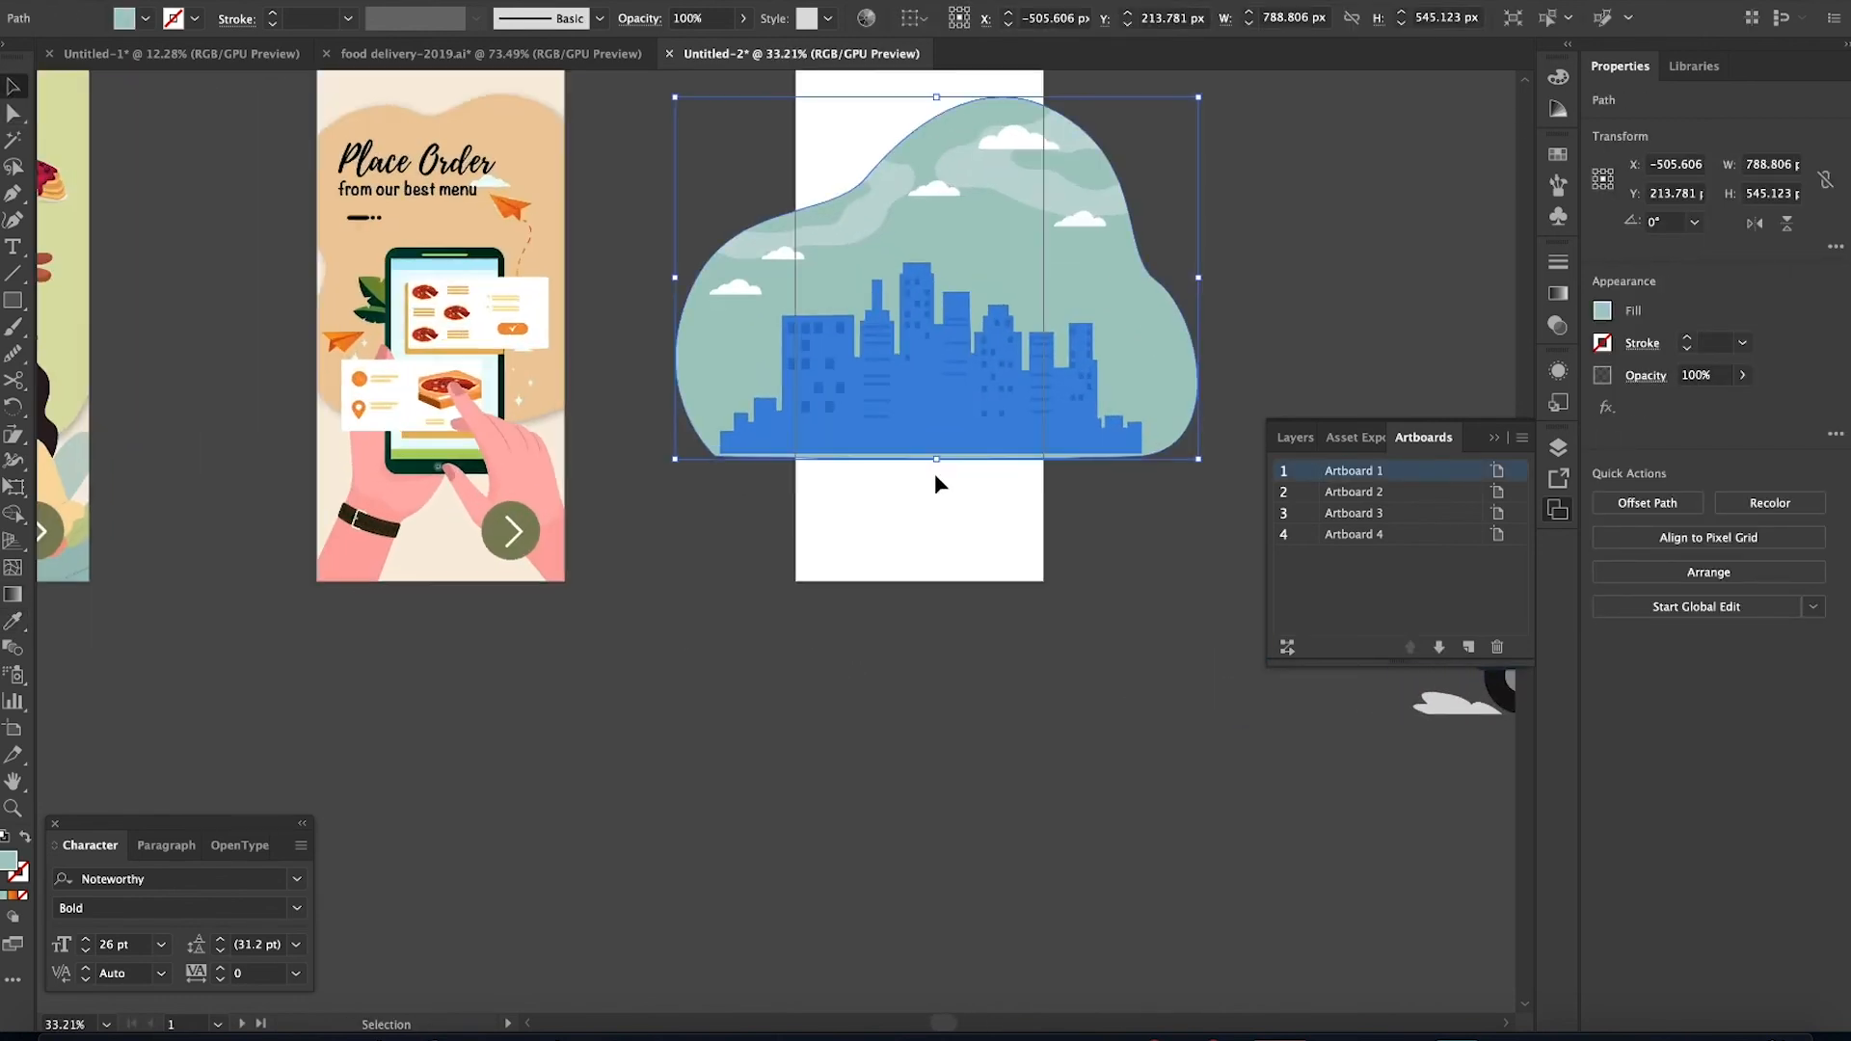
Set the city buildings to 90% opacity and change their fill color to #739cc9
{"action": "left_click", "coordinate": [931, 421]}
{"action": "key", "text": "9"}
{"action": "double_click", "coordinate": [8, 865]}
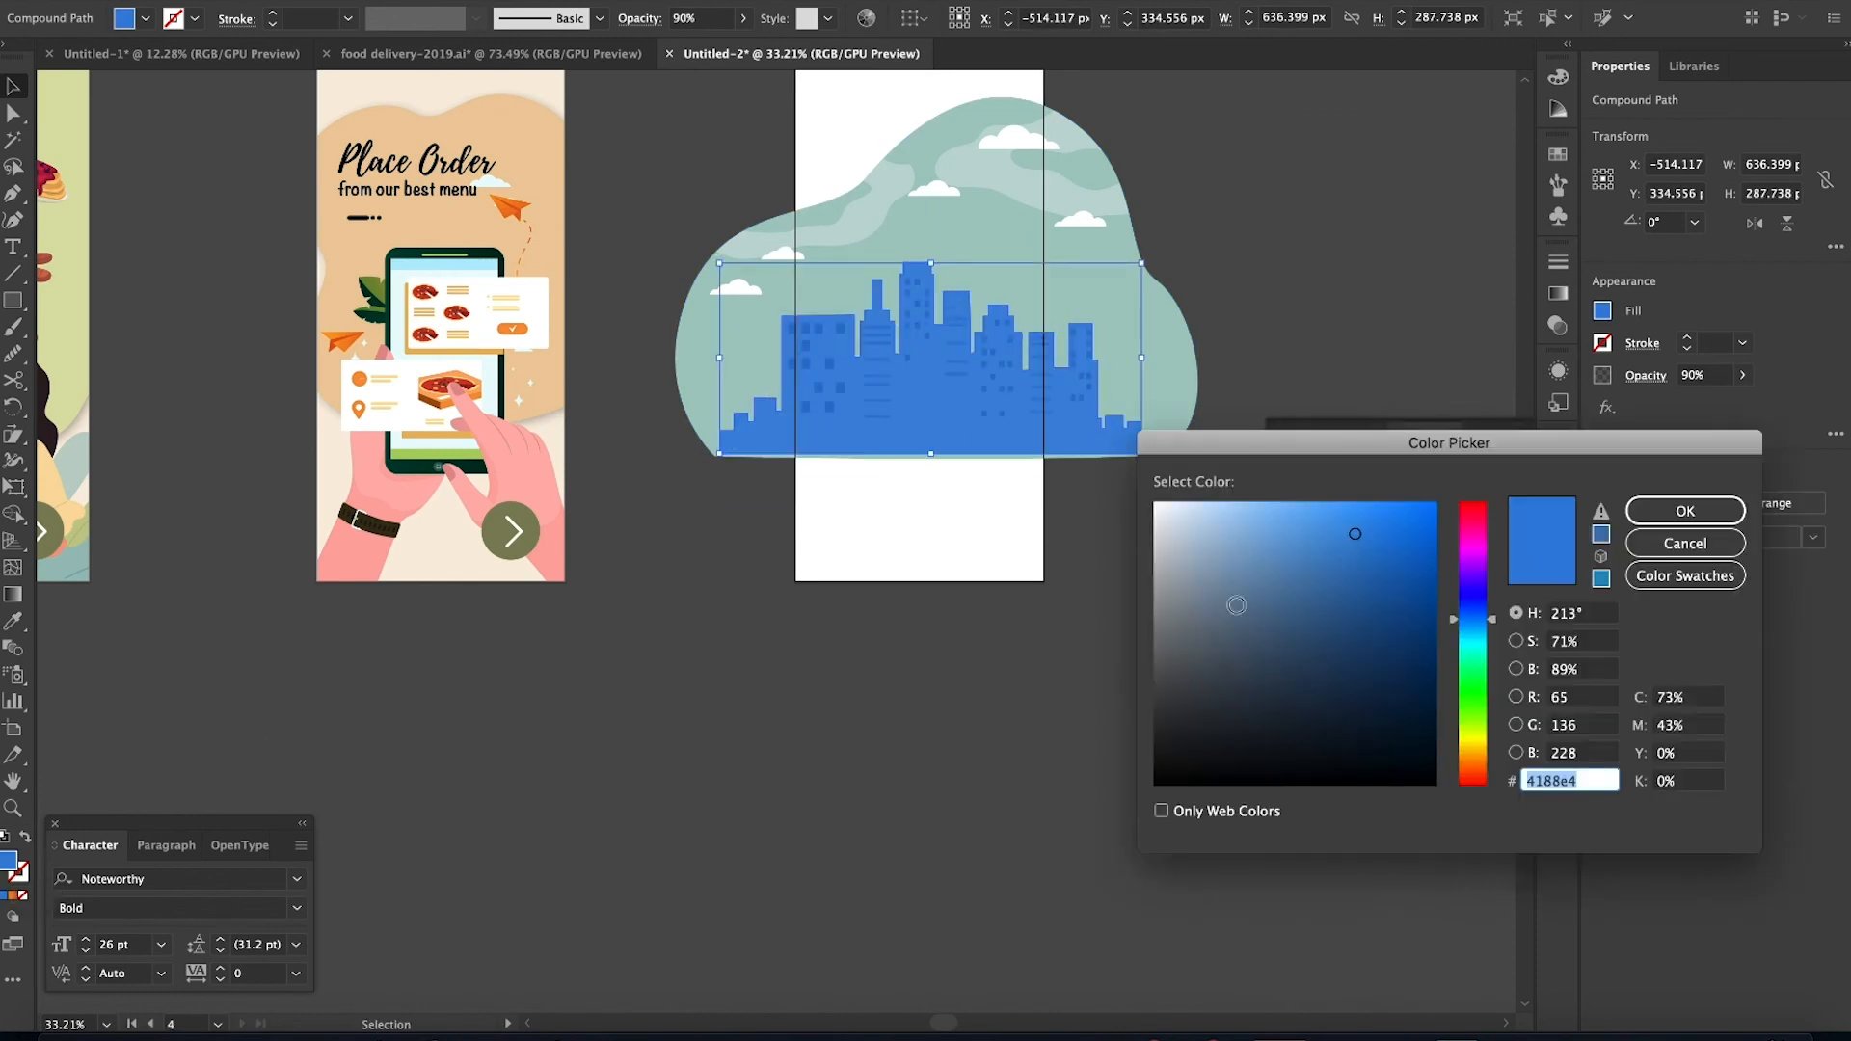
{"action": "left_click", "coordinate": [1301, 505]}
{"action": "left_click_drag", "start_coordinate": [1299, 502], "coordinate": [1272, 565]}
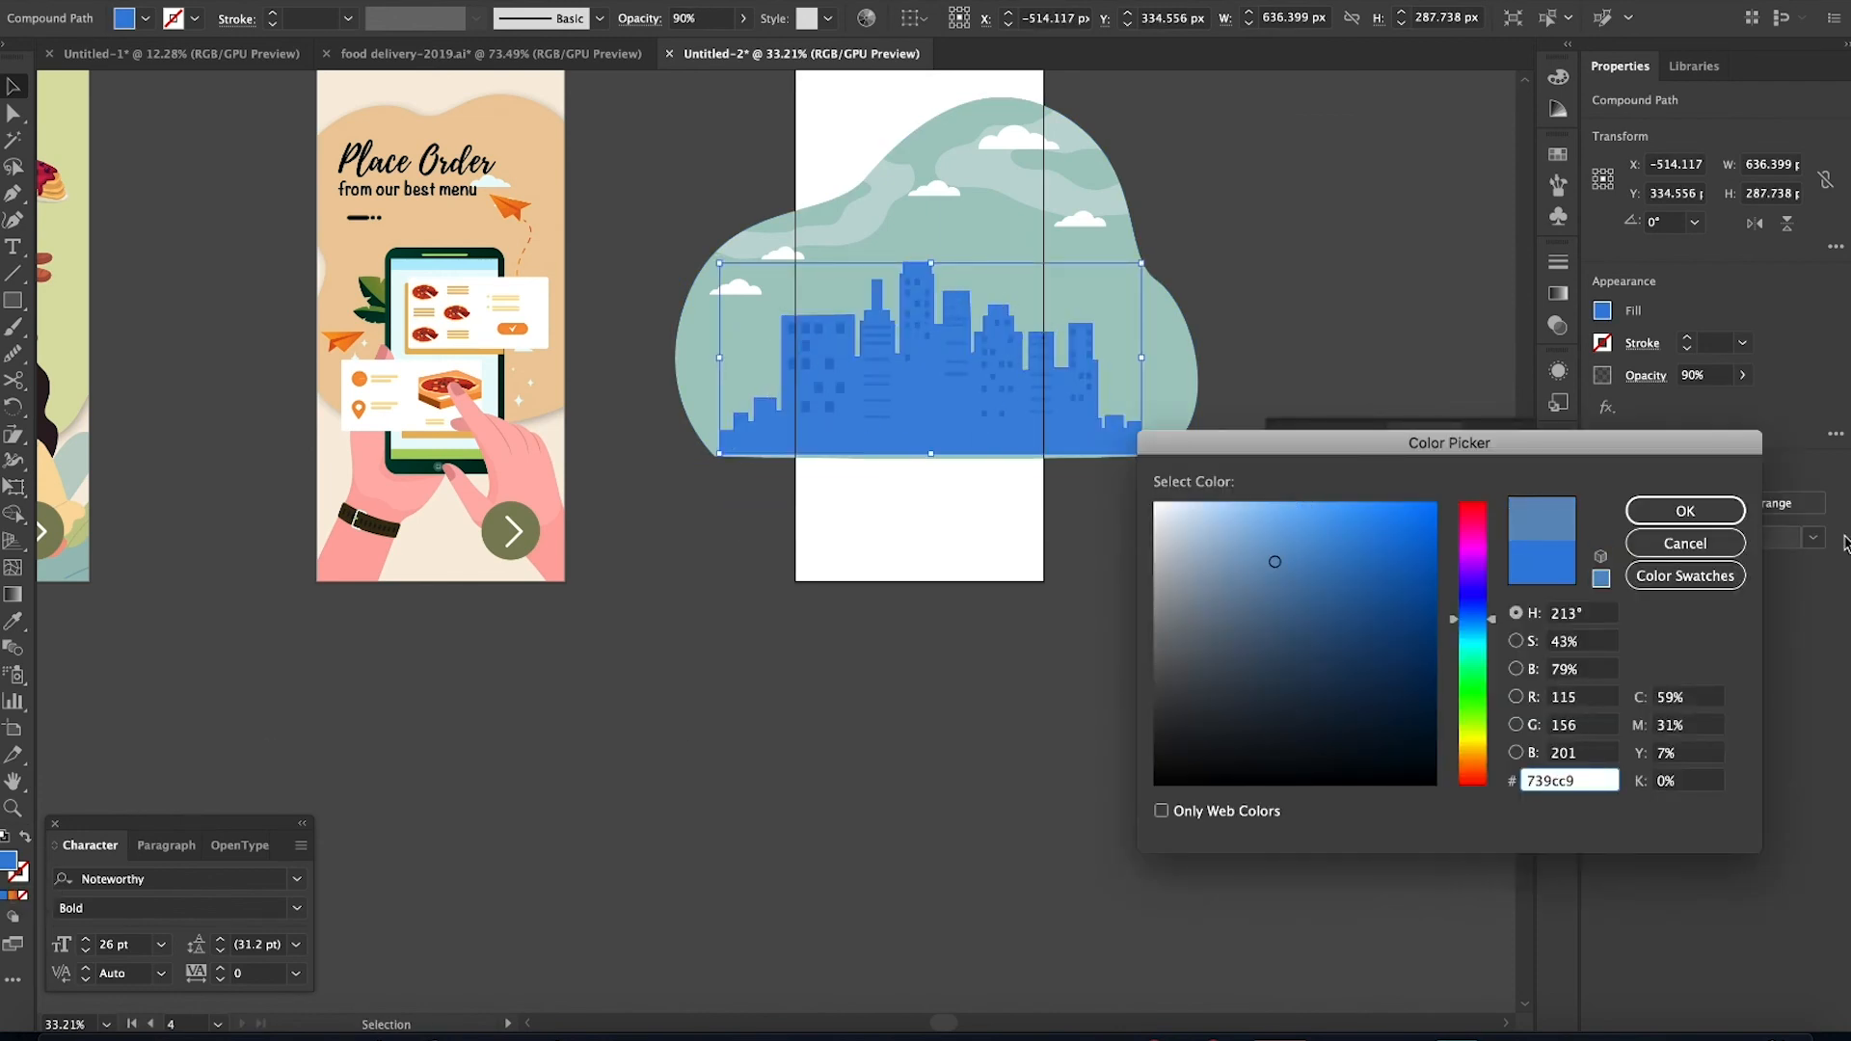
{"action": "left_click", "coordinate": [1687, 513]}
{"action": "left_click", "coordinate": [956, 713]}
Draw a rectangle about 375 × 815 px covering the fourth artboard and fill it with the Place Order screen's cream background color
{"action": "scroll", "coordinate": [954, 756], "scroll_direction": "up", "scroll_amount": 4}
{"action": "scroll", "coordinate": [363, 248], "scroll_direction": "right", "scroll_amount": 1}
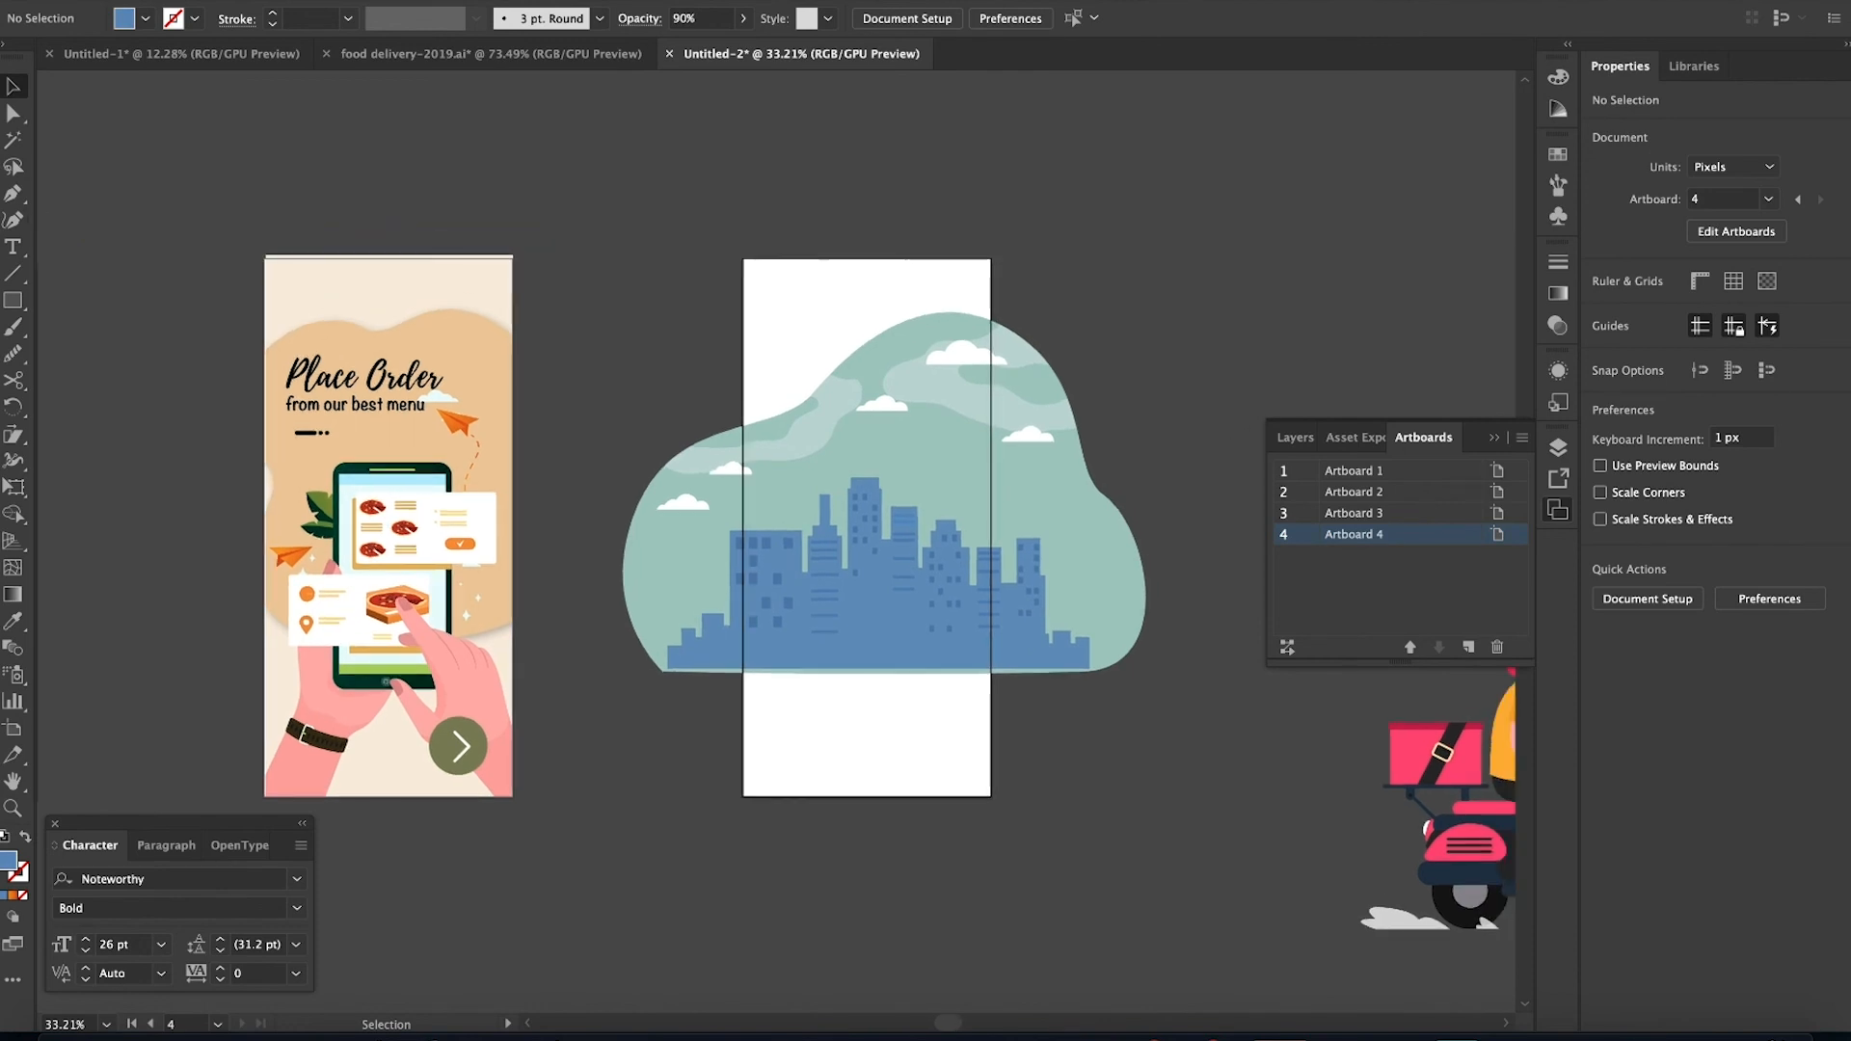
{"action": "key", "text": "m"}
{"action": "left_click_drag", "start_coordinate": [843, 484], "coordinate": [992, 795]}
{"action": "left_click", "coordinate": [18, 621]}
{"action": "left_click", "coordinate": [331, 272]}
{"action": "key", "text": "v"}
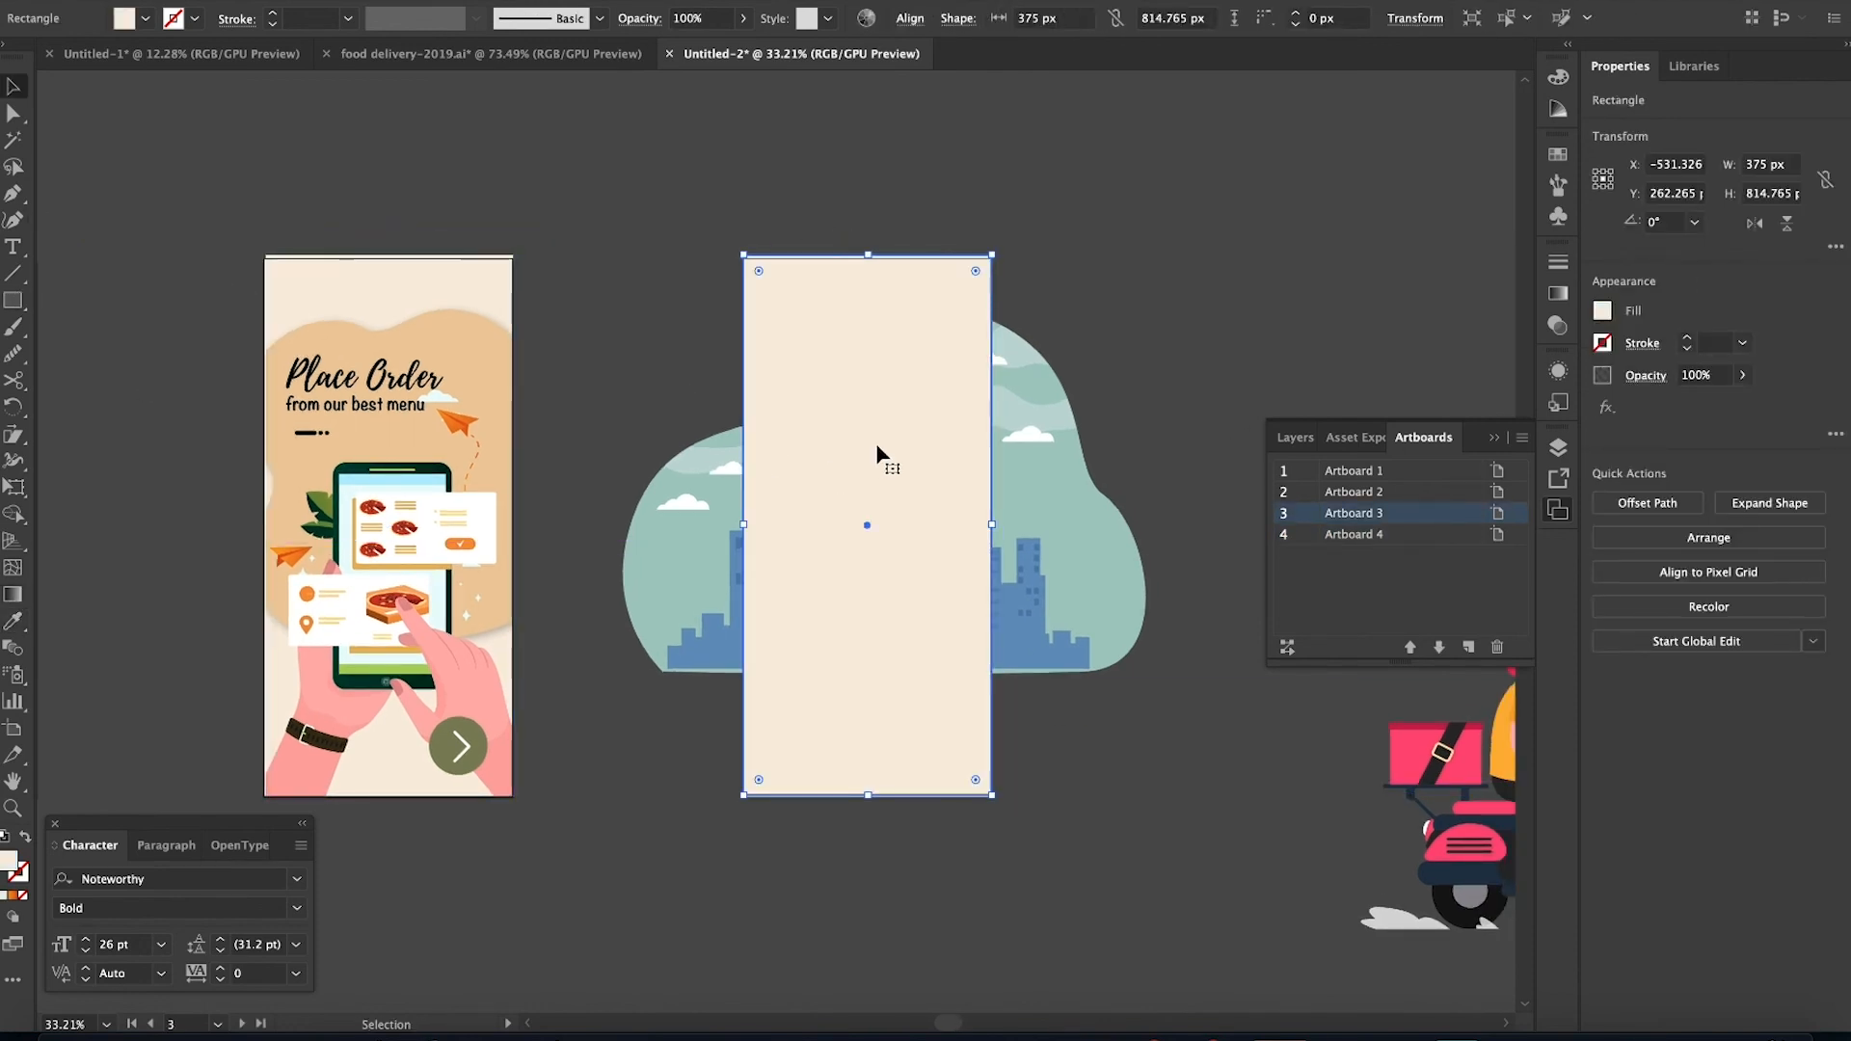
Send the cream rectangle to the back, behind the city background
{"action": "right_click", "coordinate": [877, 449]}
{"action": "mouse_move", "coordinate": [954, 808]}
{"action": "left_click", "coordinate": [1154, 872]}
{"action": "left_click", "coordinate": [1062, 835]}
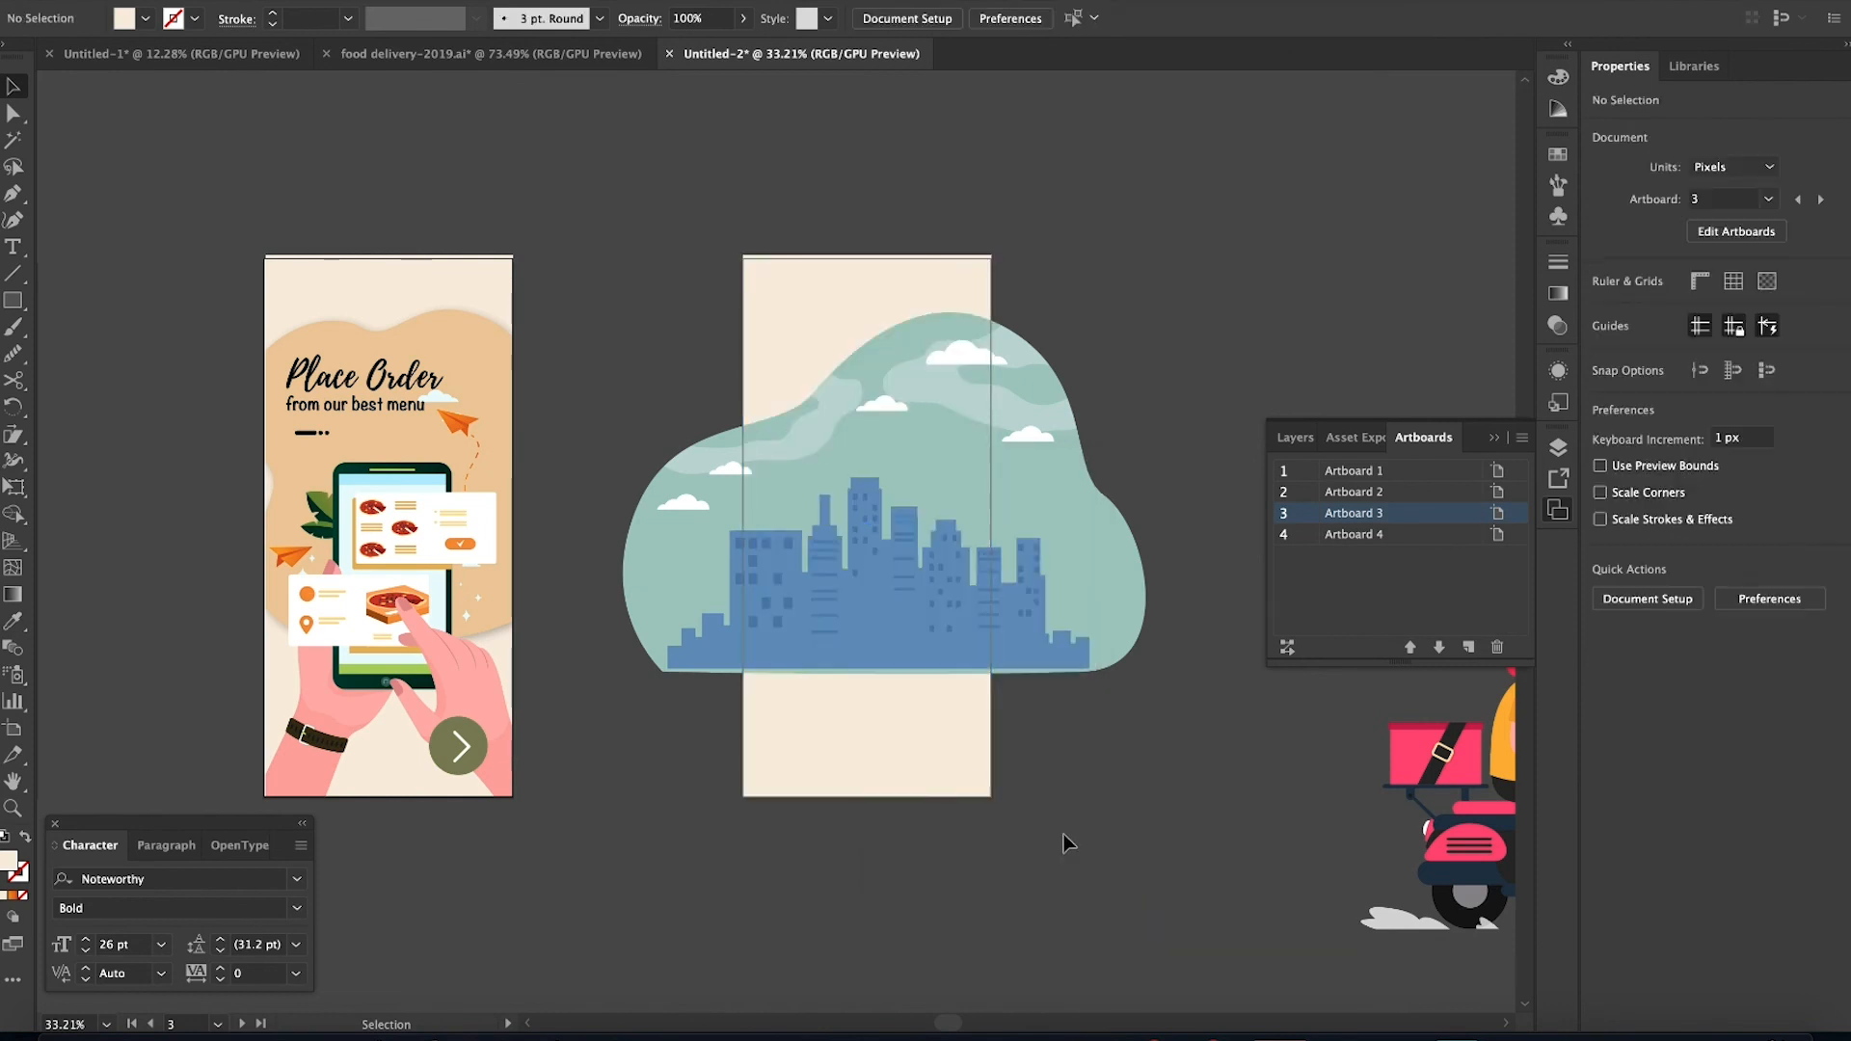
Move the scooter rider onto the lower part of the fourth artboard and nudge it 20 px to the left
{"action": "left_click_drag", "start_coordinate": [1212, 774], "coordinate": [841, 705]}
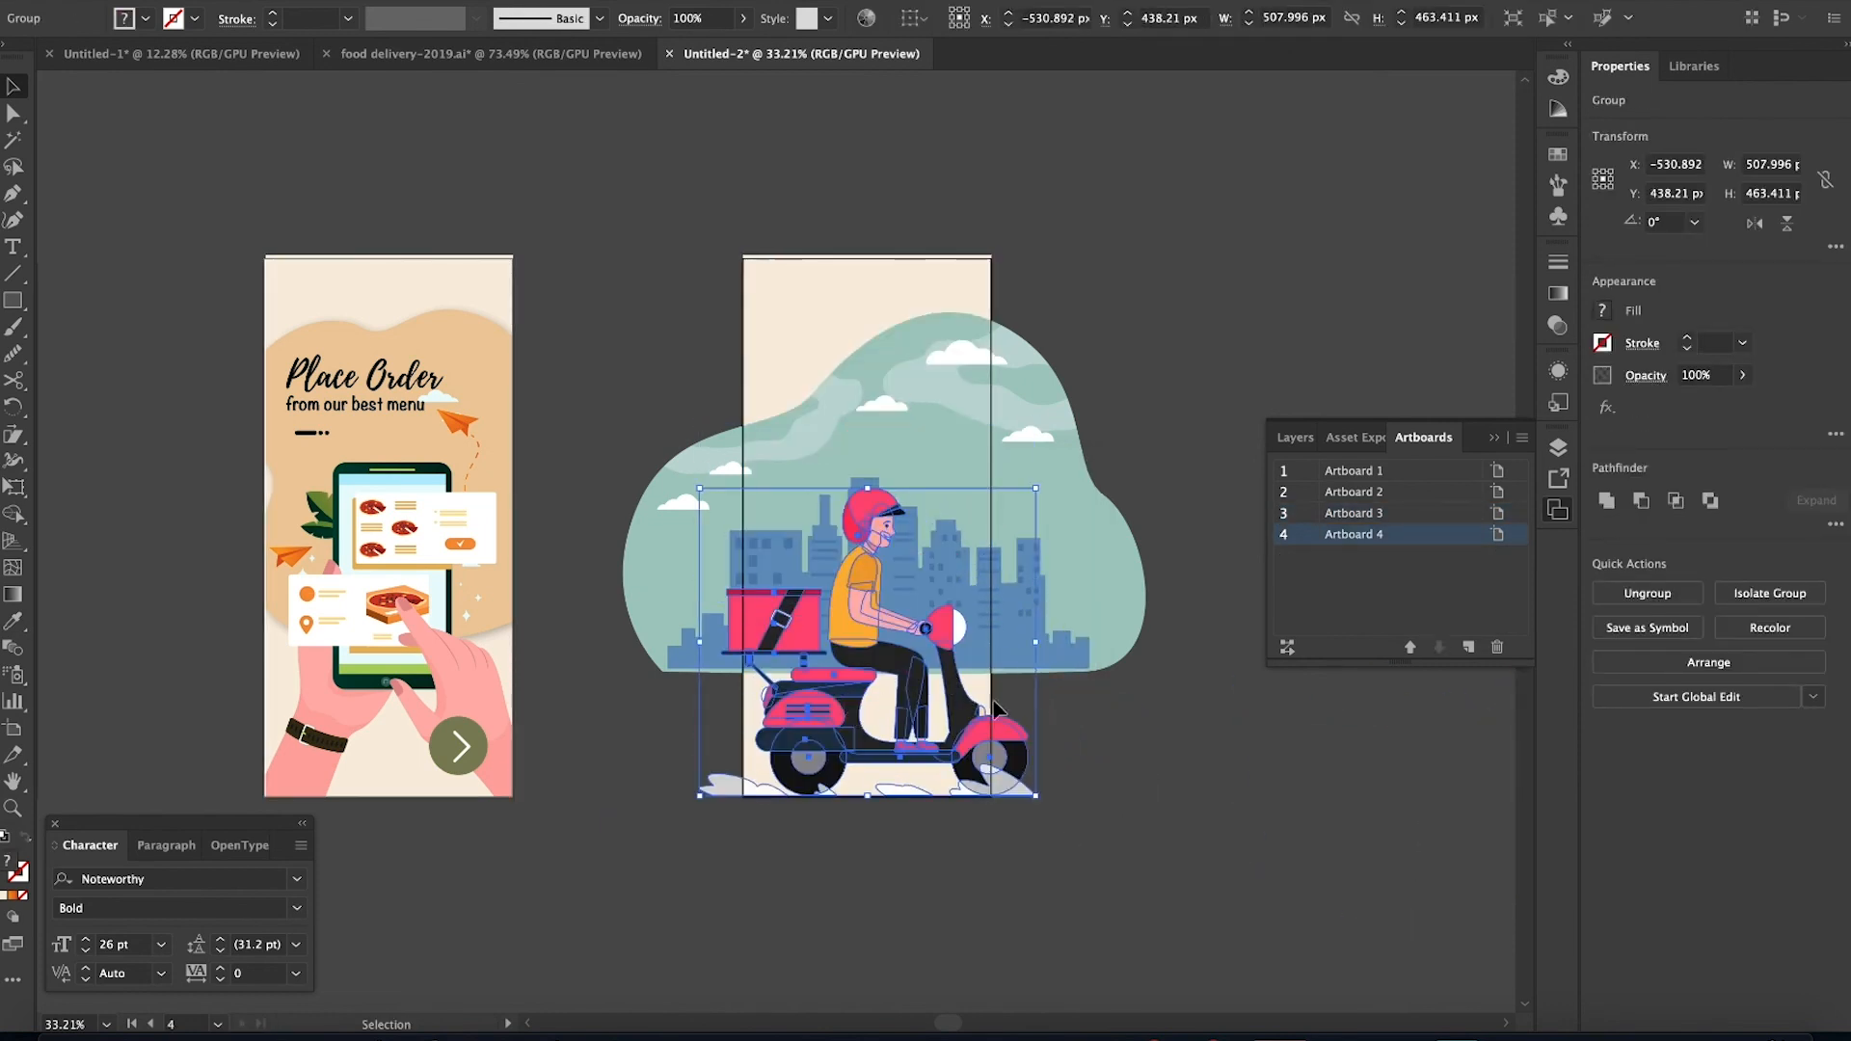
{"action": "key", "text": "shift+Left"}
{"action": "key", "text": "shift+Left"}
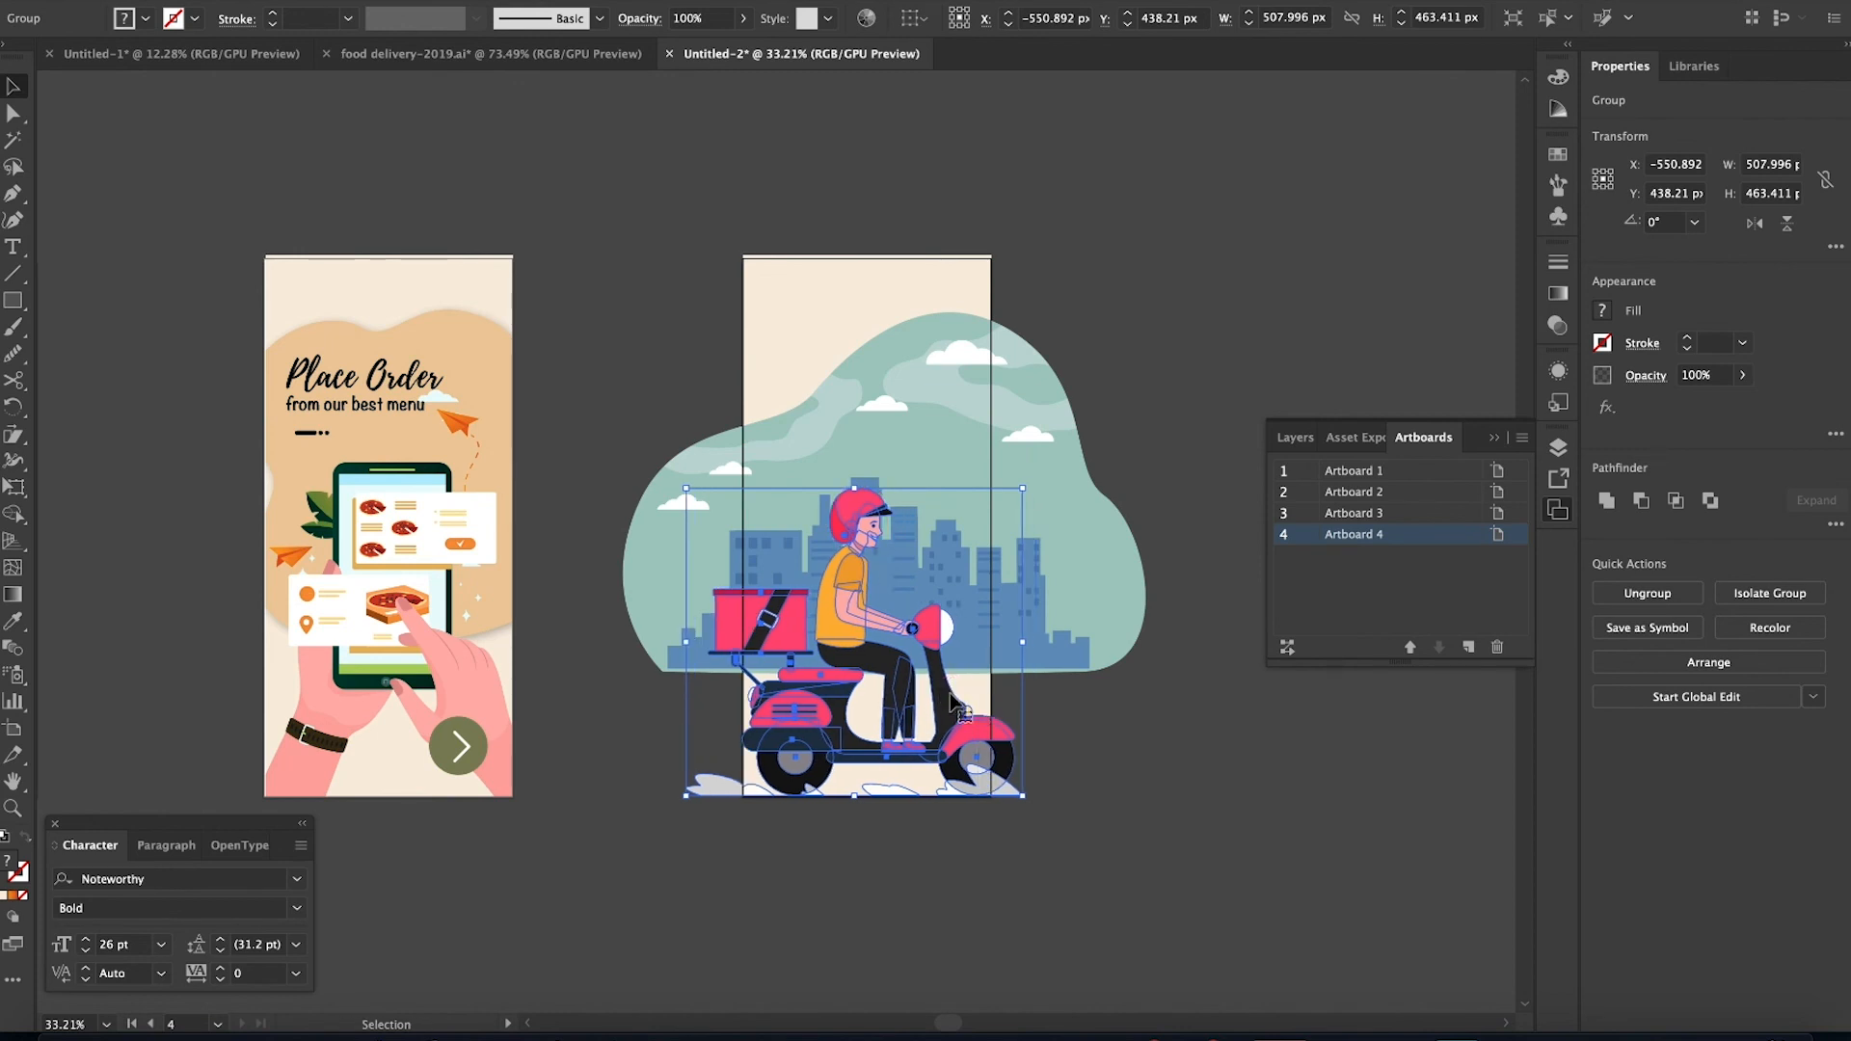
{"action": "left_click", "coordinate": [1130, 840]}
Copy the heading, subheading, pagination indicator and arrow button from inside the Place Order group and paste them in place on the fourth artboard
{"action": "scroll", "coordinate": [819, 696], "scroll_direction": "left", "scroll_amount": 2}
{"action": "left_click", "coordinate": [496, 416]}
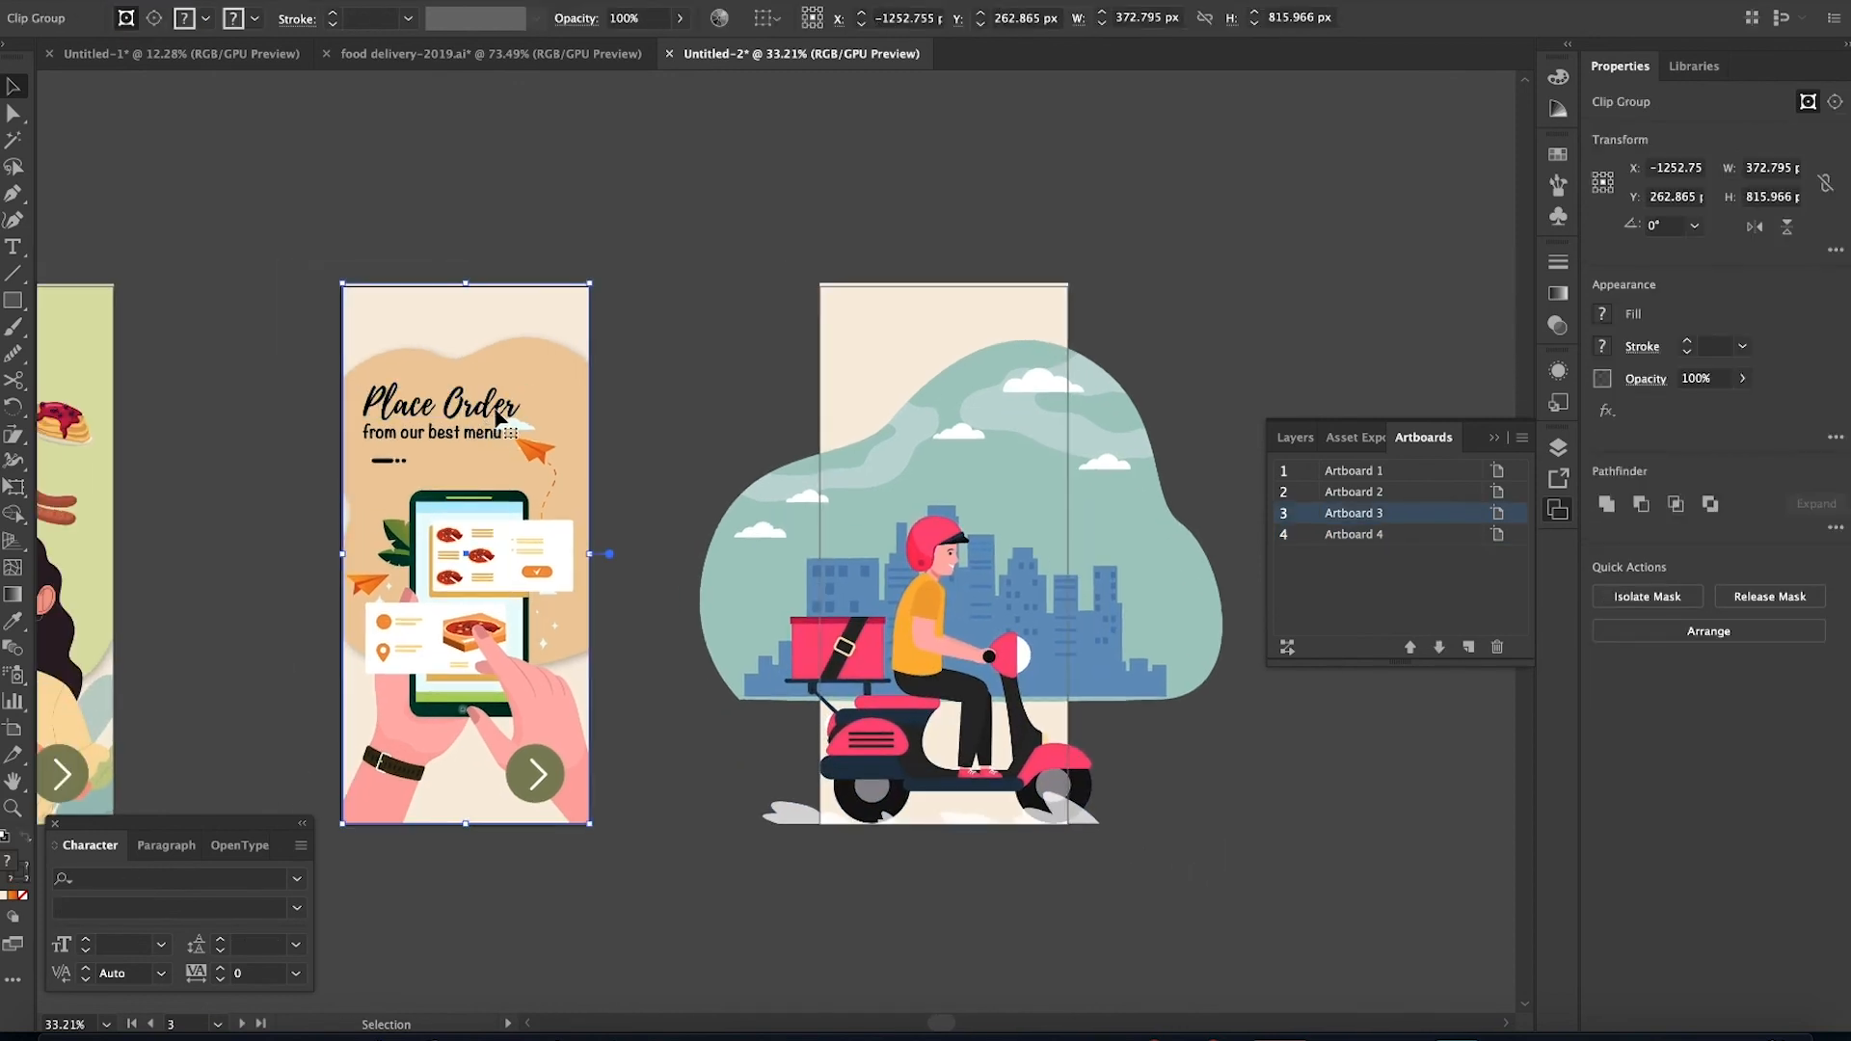
{"action": "double_click", "coordinate": [489, 407]}
{"action": "double_click", "coordinate": [492, 407]}
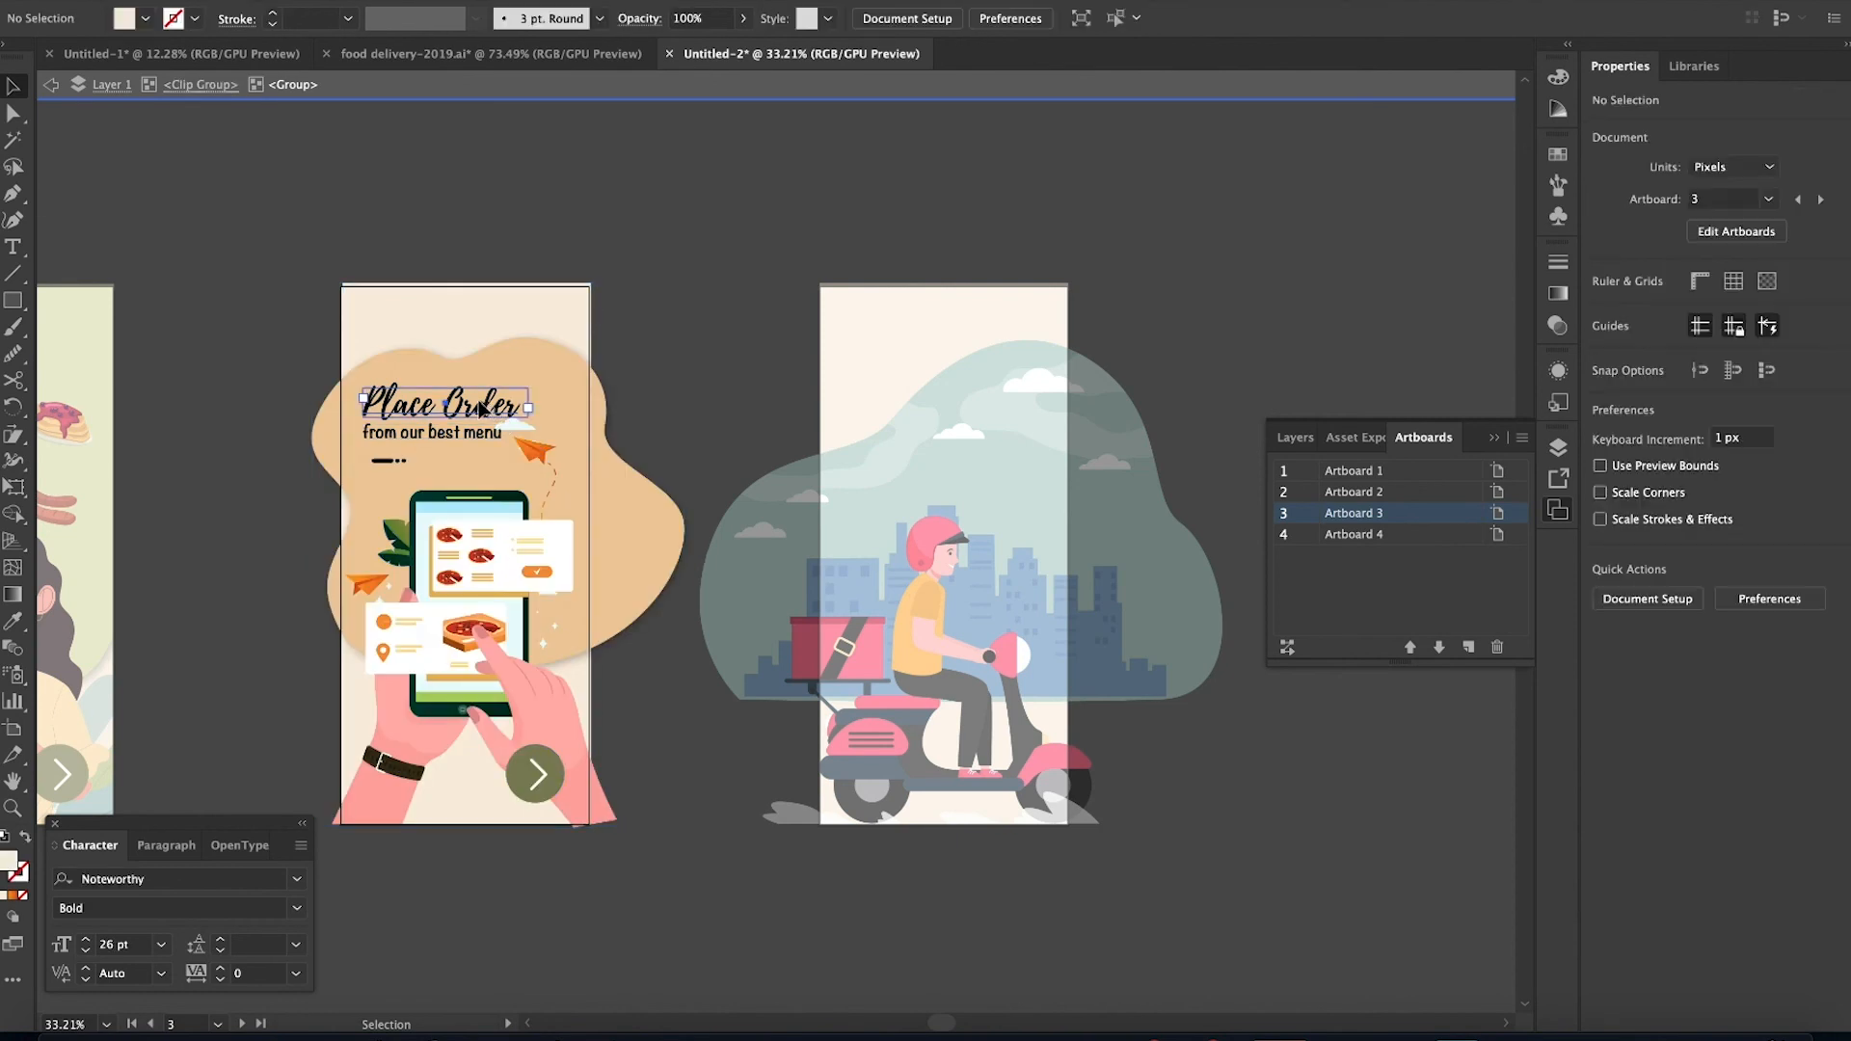
{"action": "left_click", "coordinate": [494, 406]}
{"action": "left_click", "coordinate": [481, 436], "text": "shift"}
{"action": "left_click", "coordinate": [389, 460], "text": "shift"}
{"action": "left_click", "coordinate": [540, 771], "text": "shift"}
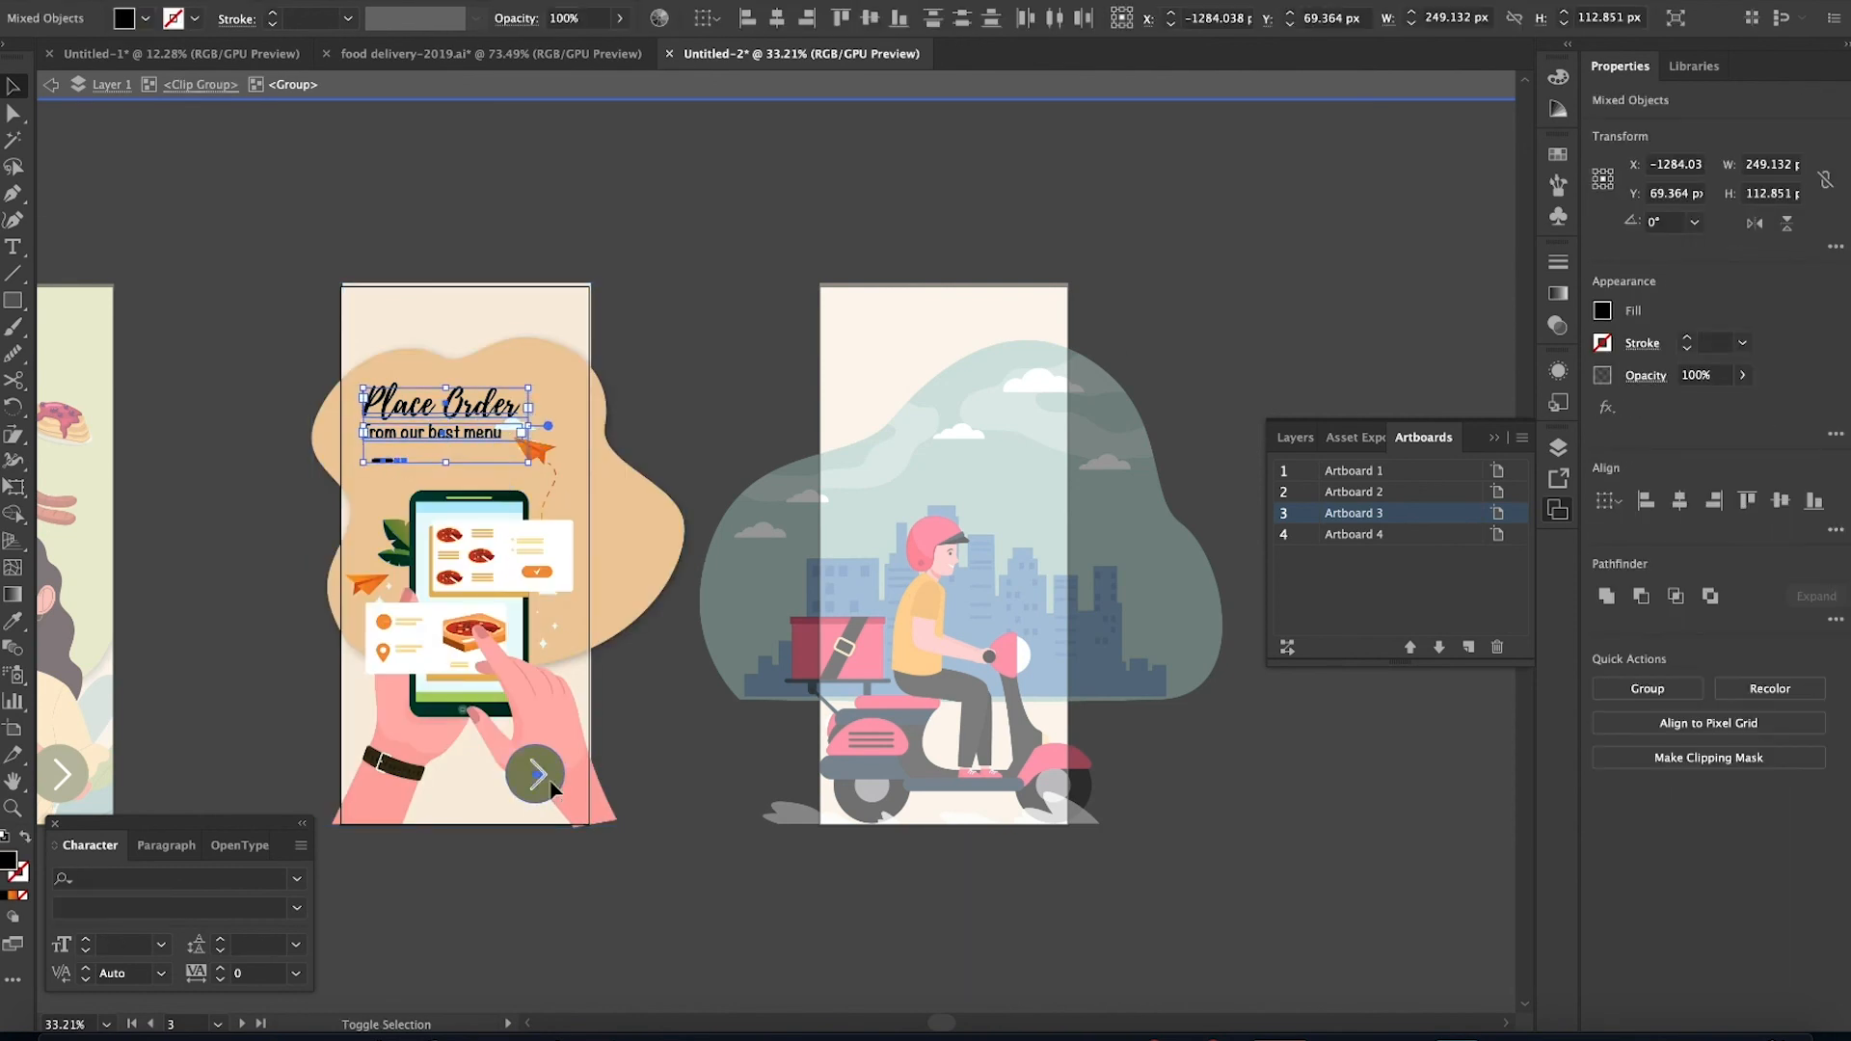
{"action": "key", "text": "super+c"}
{"action": "double_click", "coordinate": [779, 327]}
{"action": "left_click", "coordinate": [922, 349]}
{"action": "key", "text": "super+shift+v"}
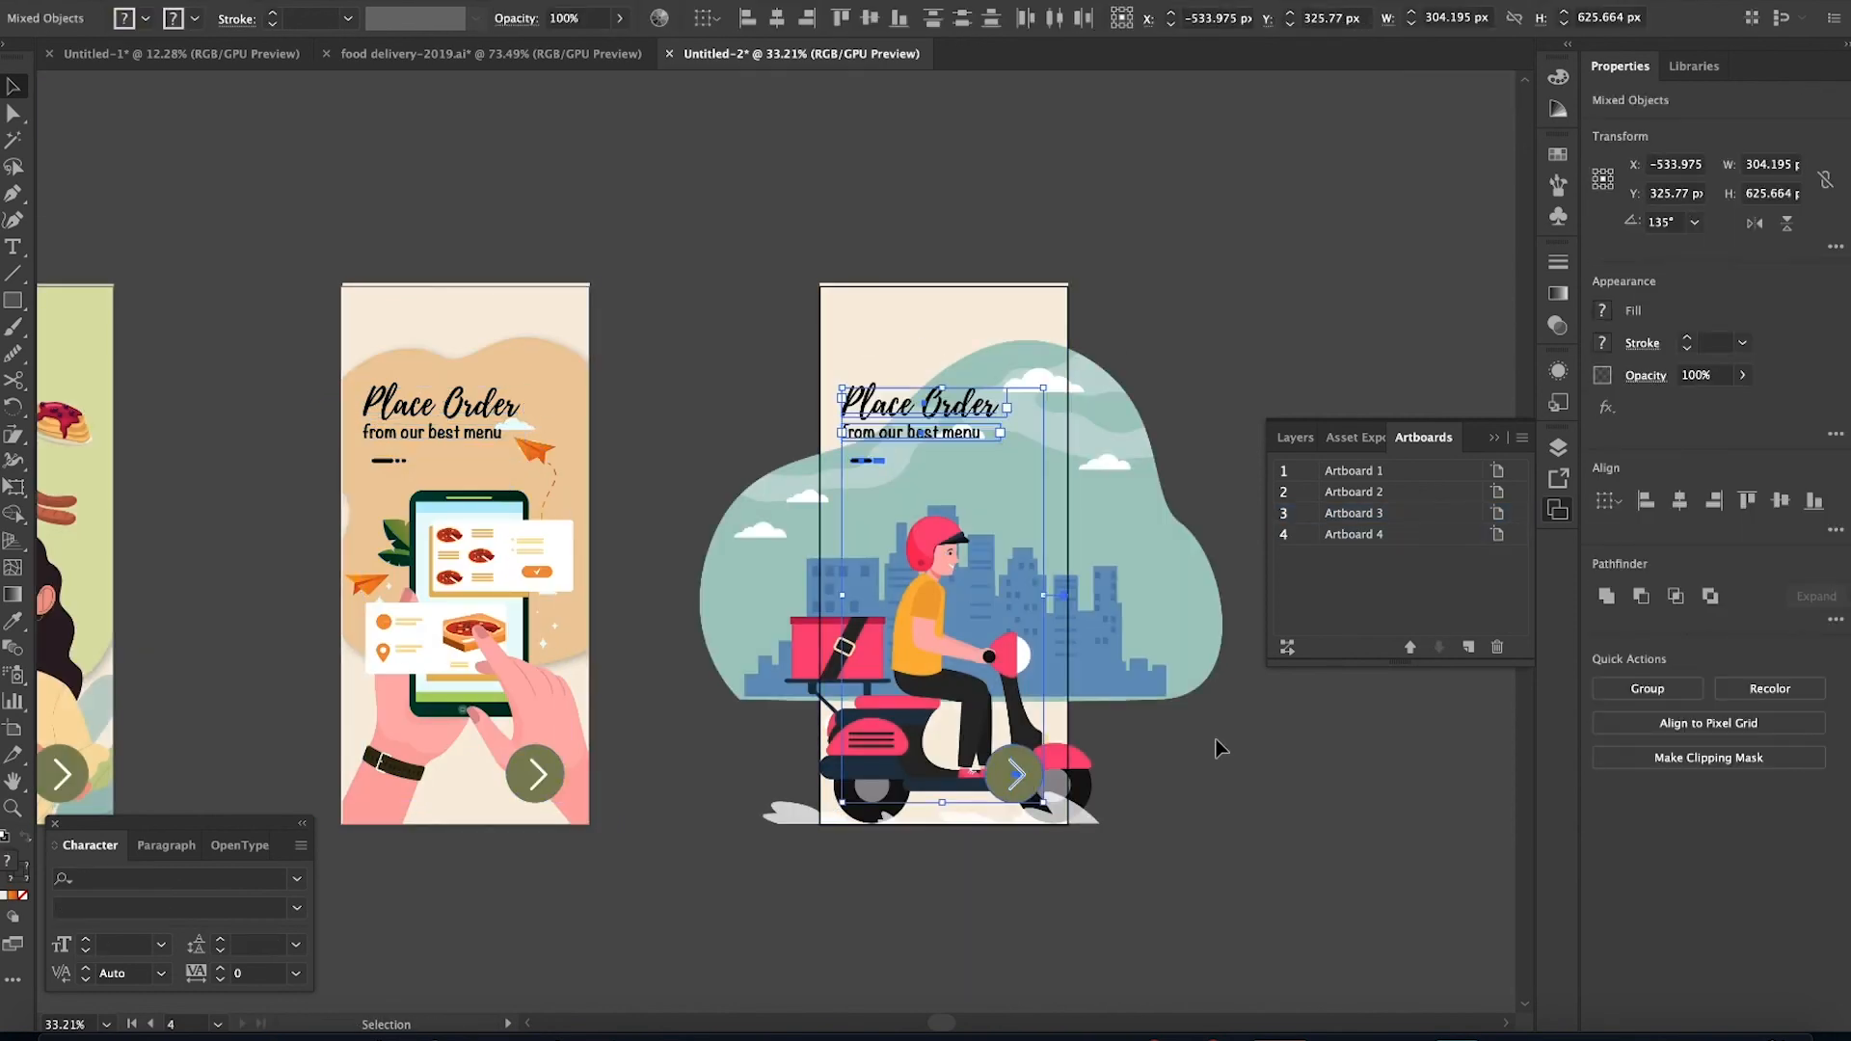
{"action": "left_click", "coordinate": [1218, 750]}
Change the fourth artboard's heading to "Fast Delivery" and widen its text box to fit the words
{"action": "scroll", "coordinate": [1216, 751], "scroll_direction": "up", "scroll_amount": 3}
{"action": "left_click", "coordinate": [10, 241]}
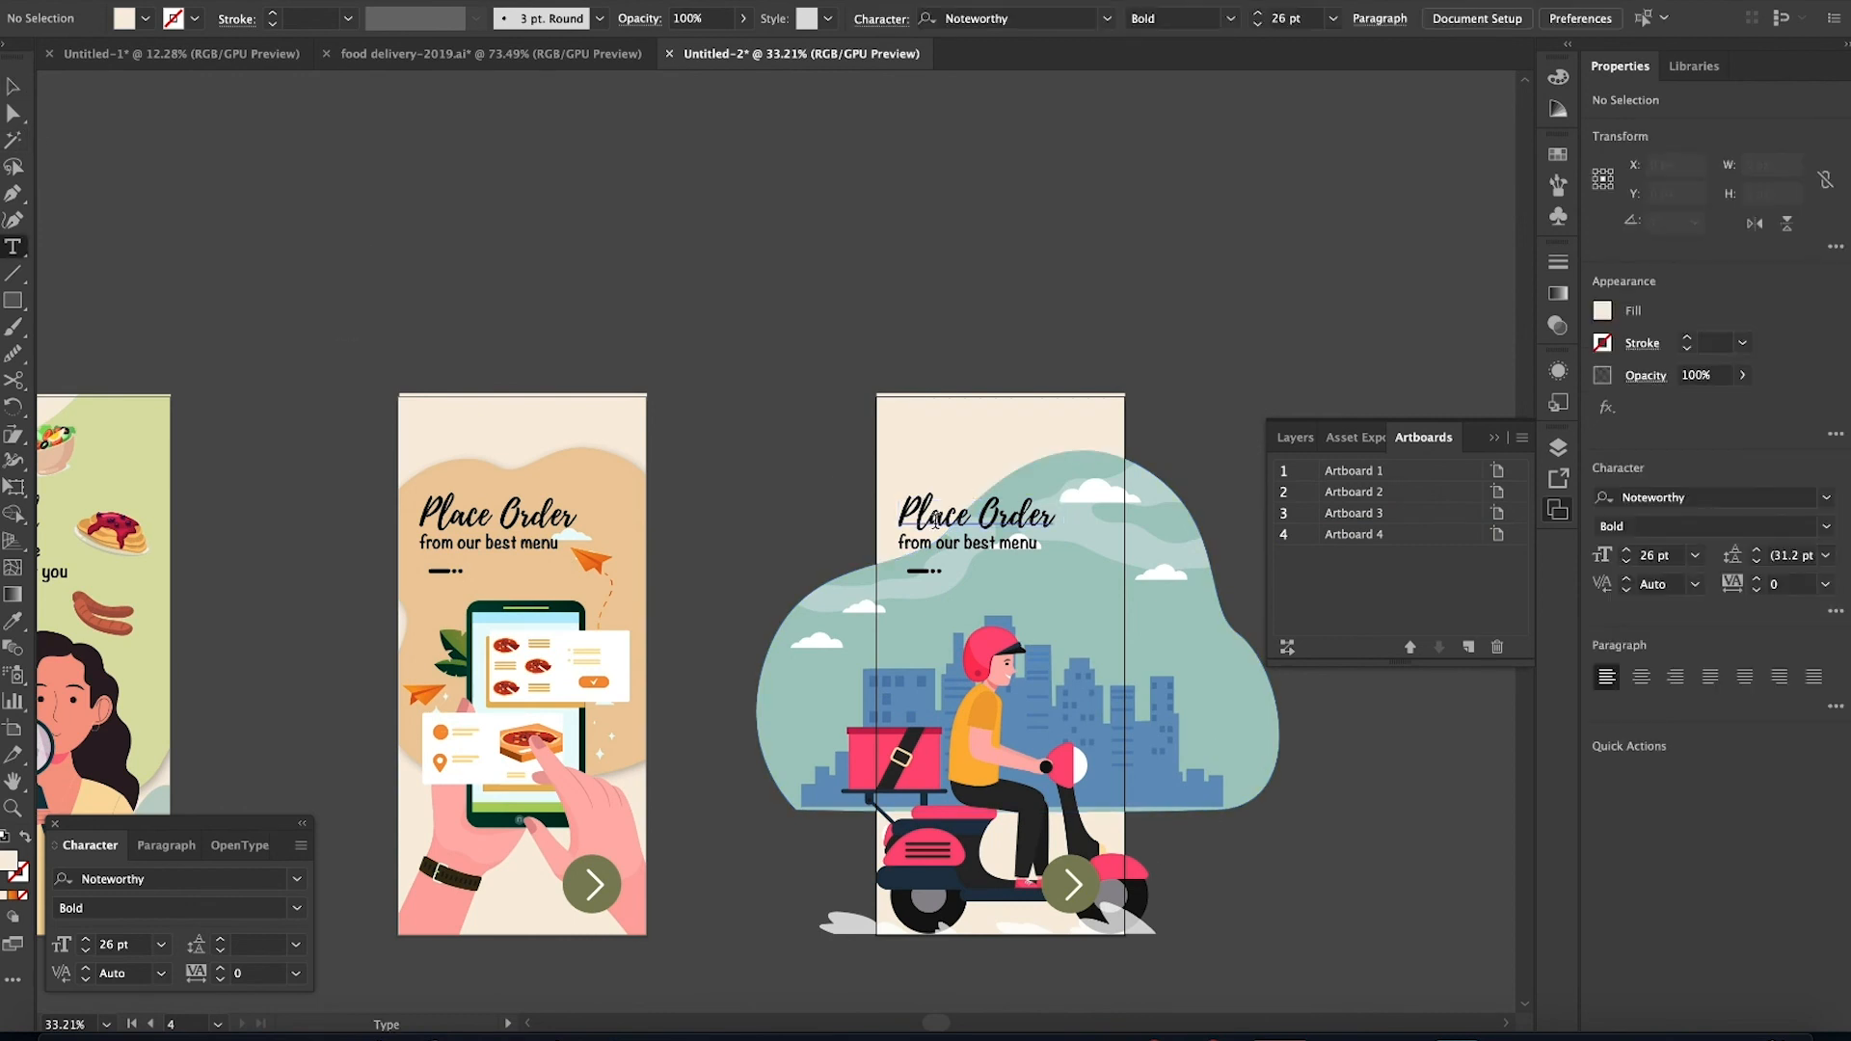
{"action": "double_click", "coordinate": [933, 516]}
{"action": "left_click", "coordinate": [1062, 521], "text": "shift"}
{"action": "type", "text": "Fast Deliv"}
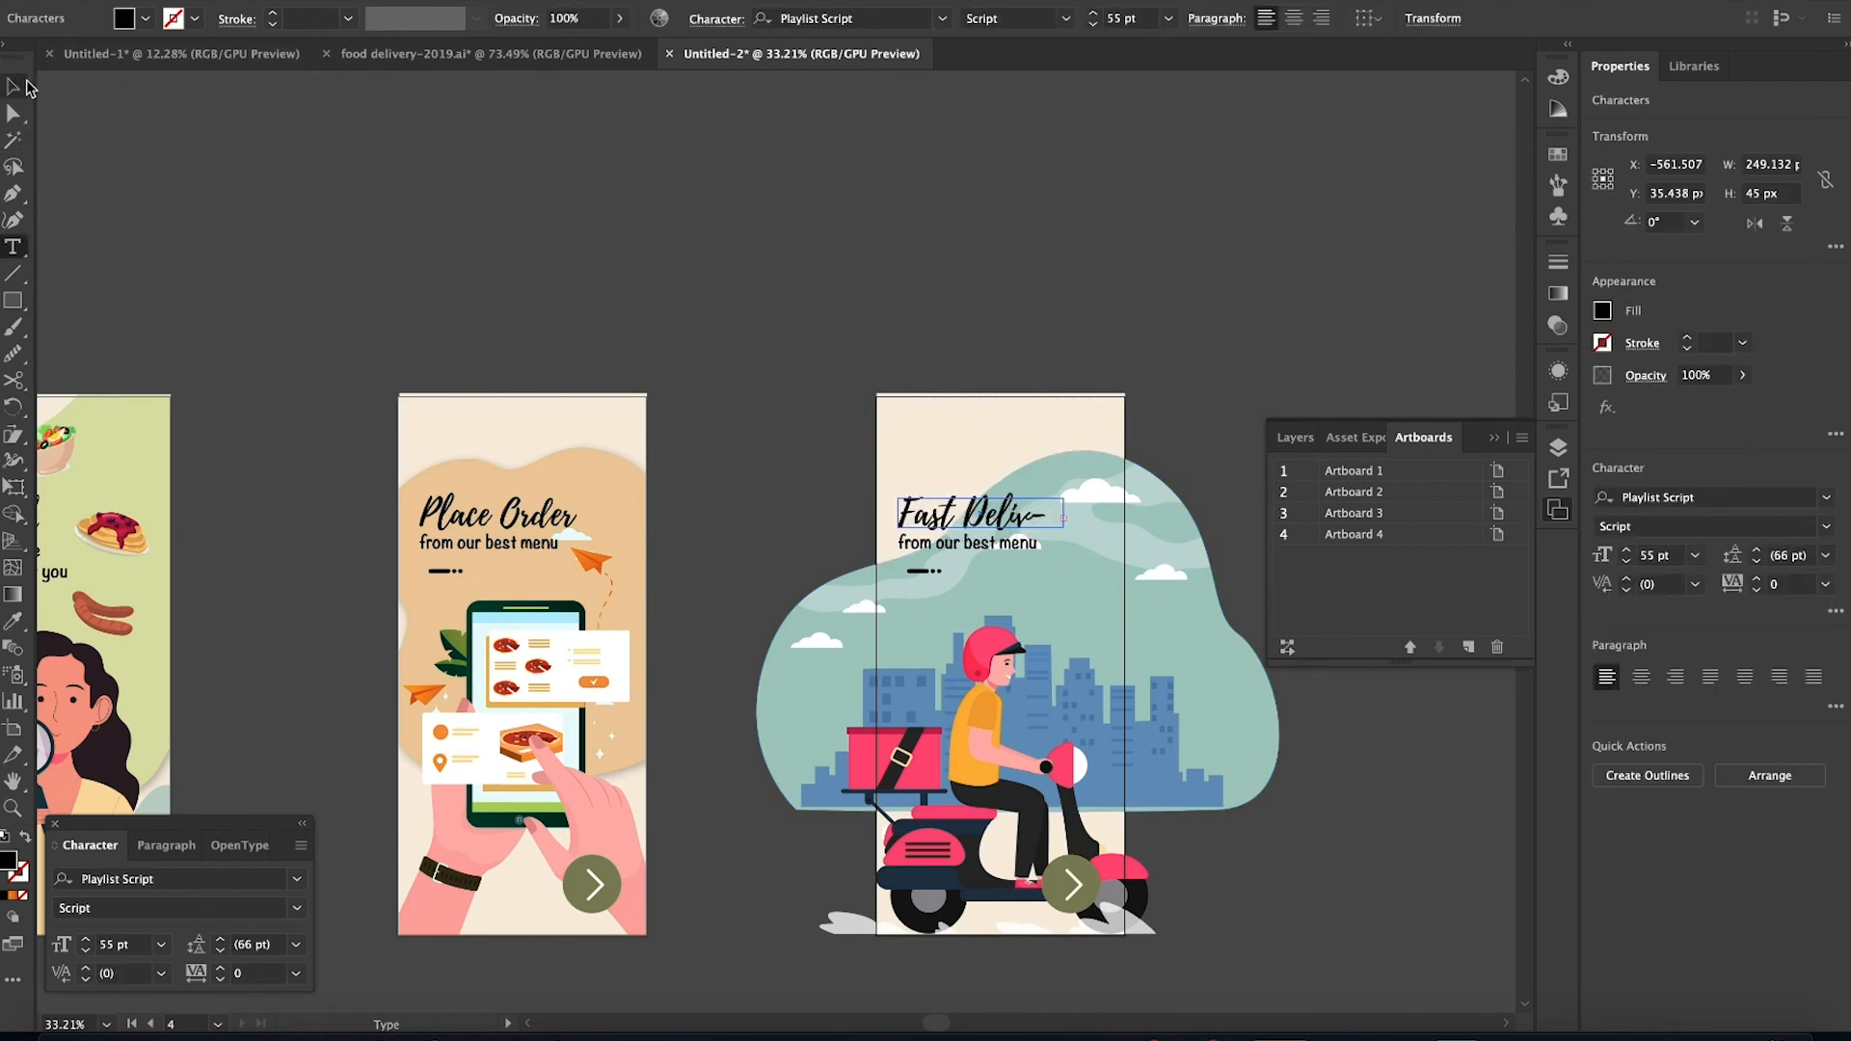
{"action": "left_click", "coordinate": [16, 87]}
{"action": "left_click_drag", "start_coordinate": [1064, 519], "coordinate": [1095, 519]}
{"action": "left_click", "coordinate": [1203, 354]}
Change the subheading under "Fast Delivery" to "to your place"
{"action": "scroll", "coordinate": [1207, 350], "scroll_direction": "down", "scroll_amount": 3}
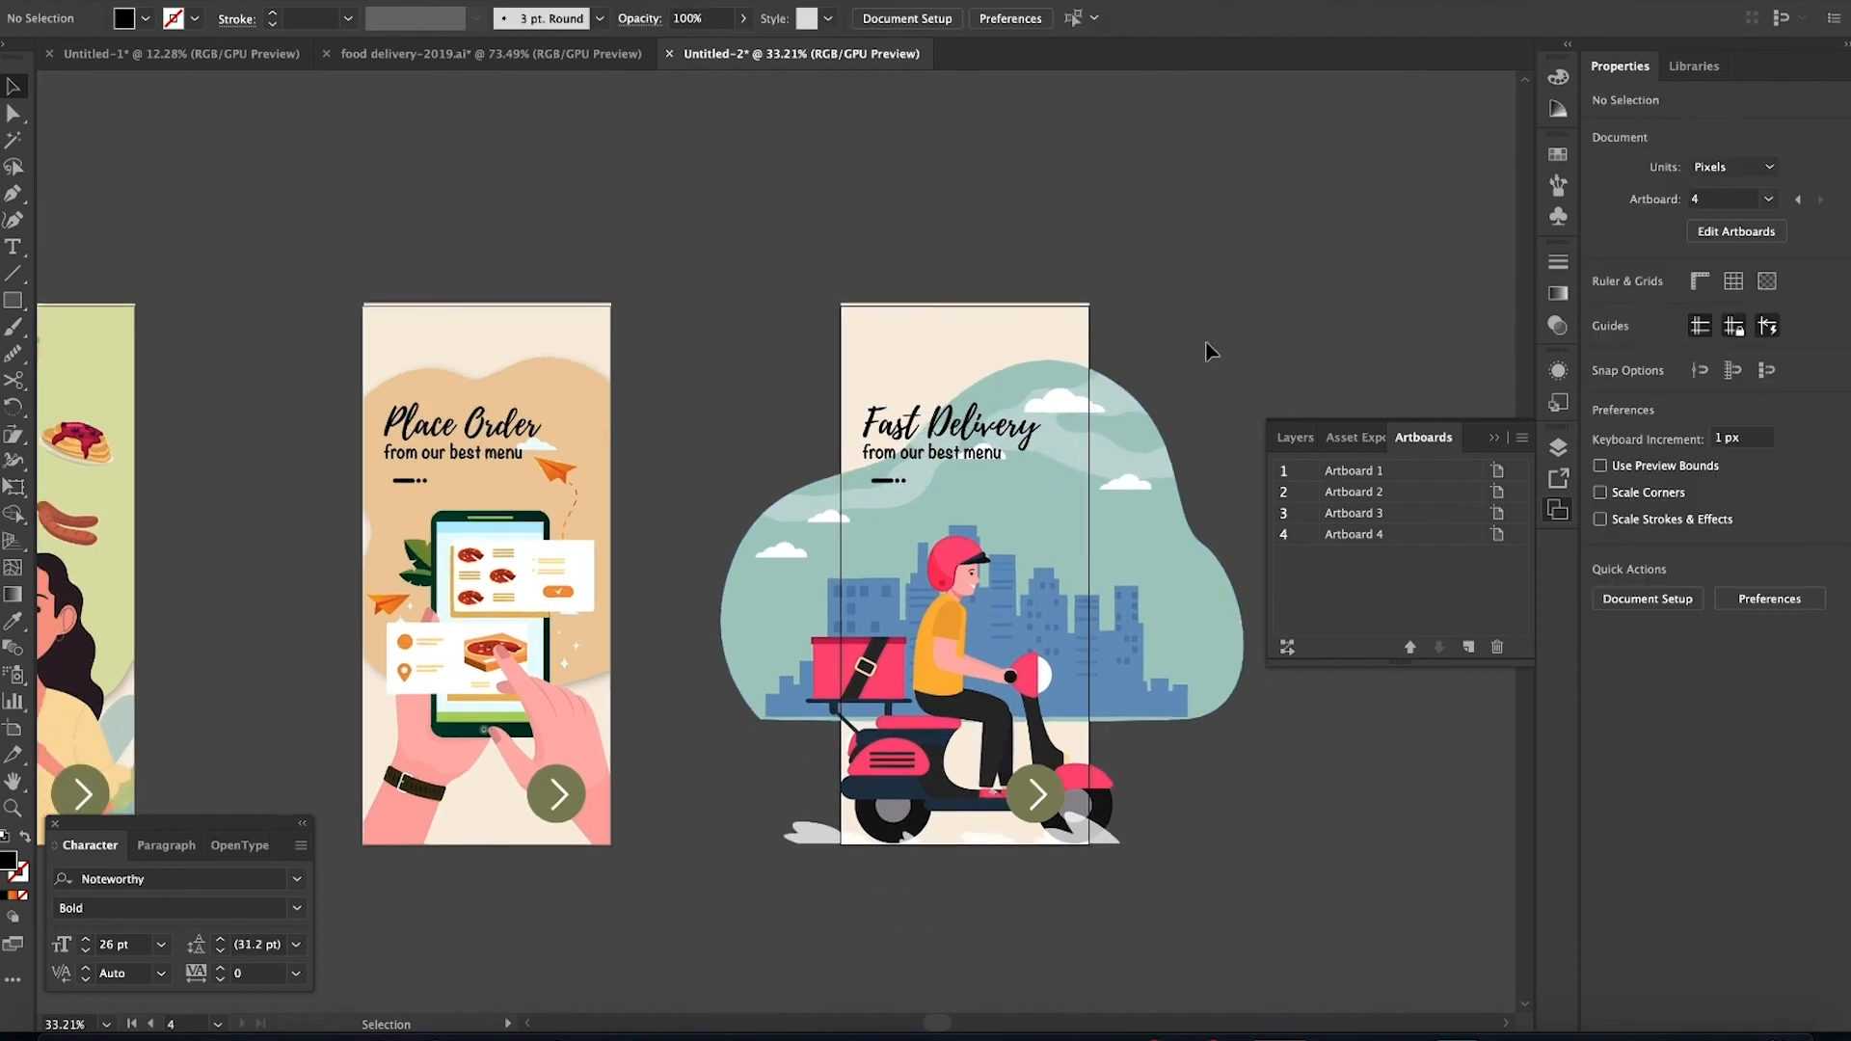
{"action": "left_click", "coordinate": [12, 247]}
{"action": "double_click", "coordinate": [916, 411]}
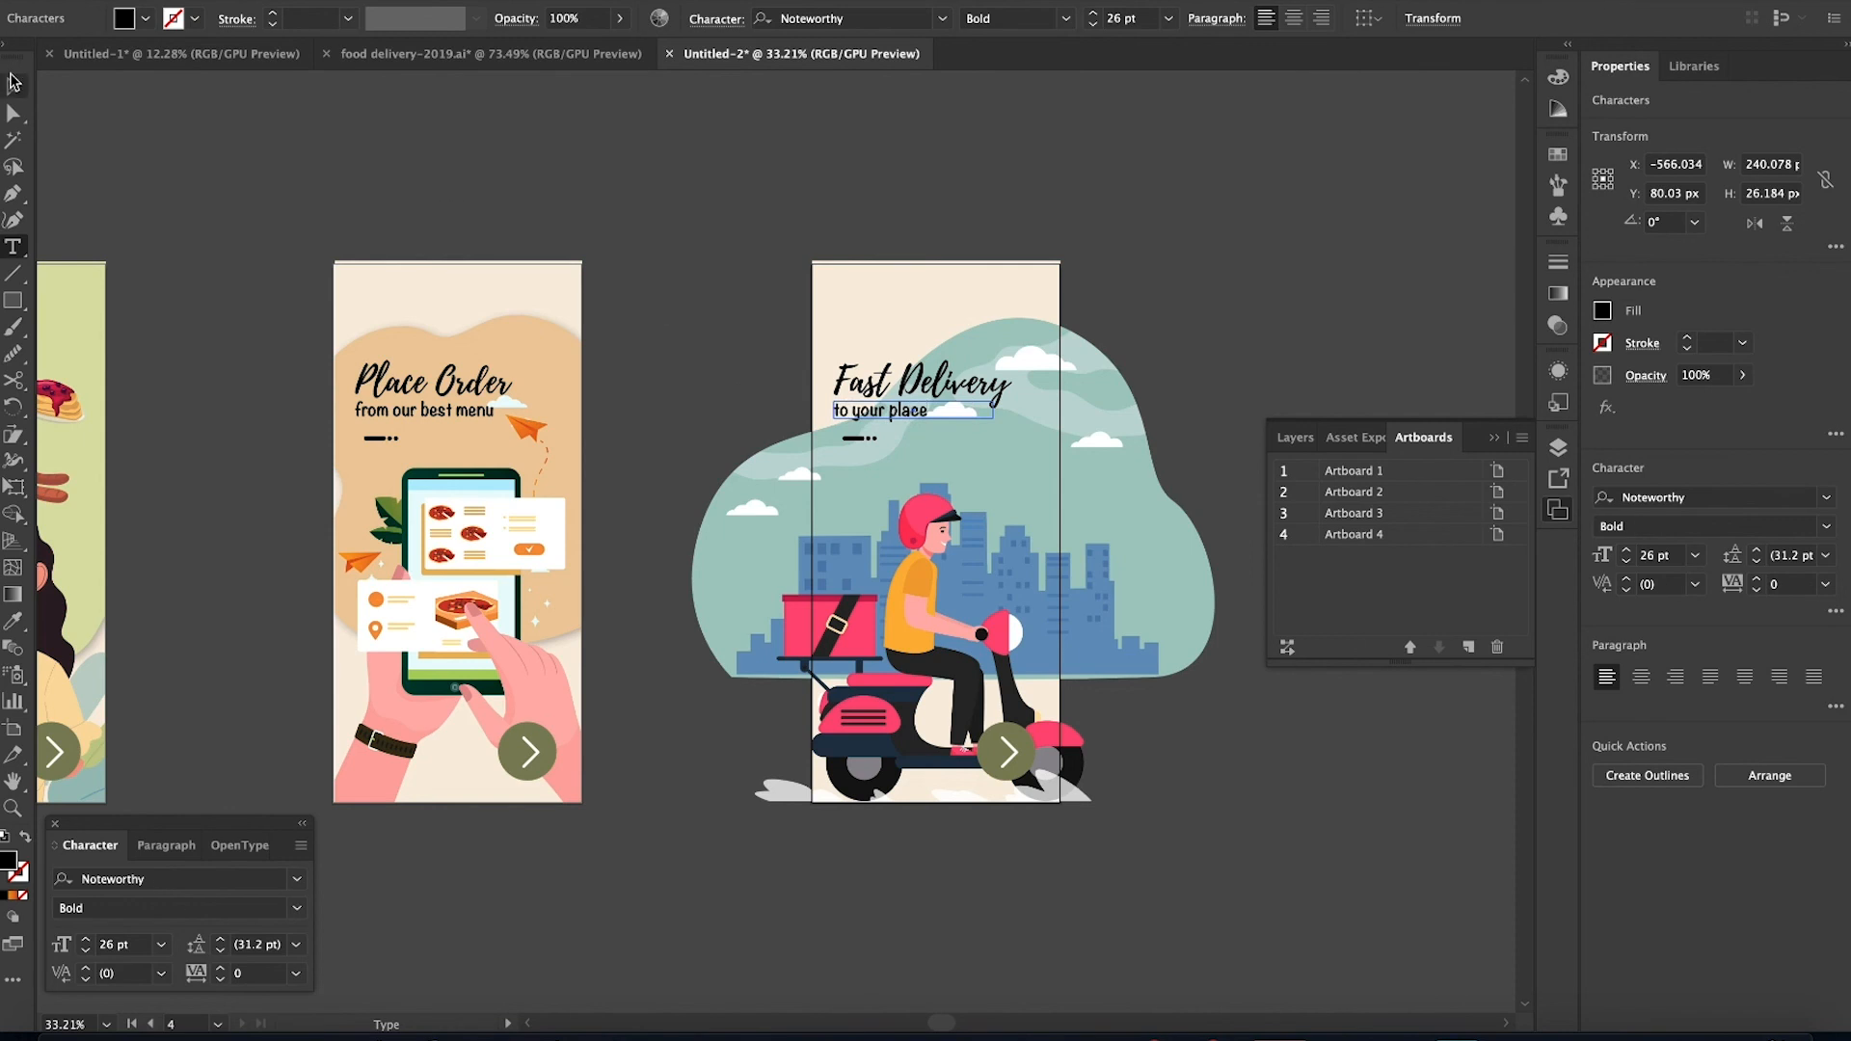
{"action": "left_click", "coordinate": [14, 83]}
{"action": "left_click", "coordinate": [627, 409]}
Fill the front of the scooter's delivery box with the orange-red color f47458
{"action": "scroll", "coordinate": [631, 429], "scroll_direction": "down", "scroll_amount": 2}
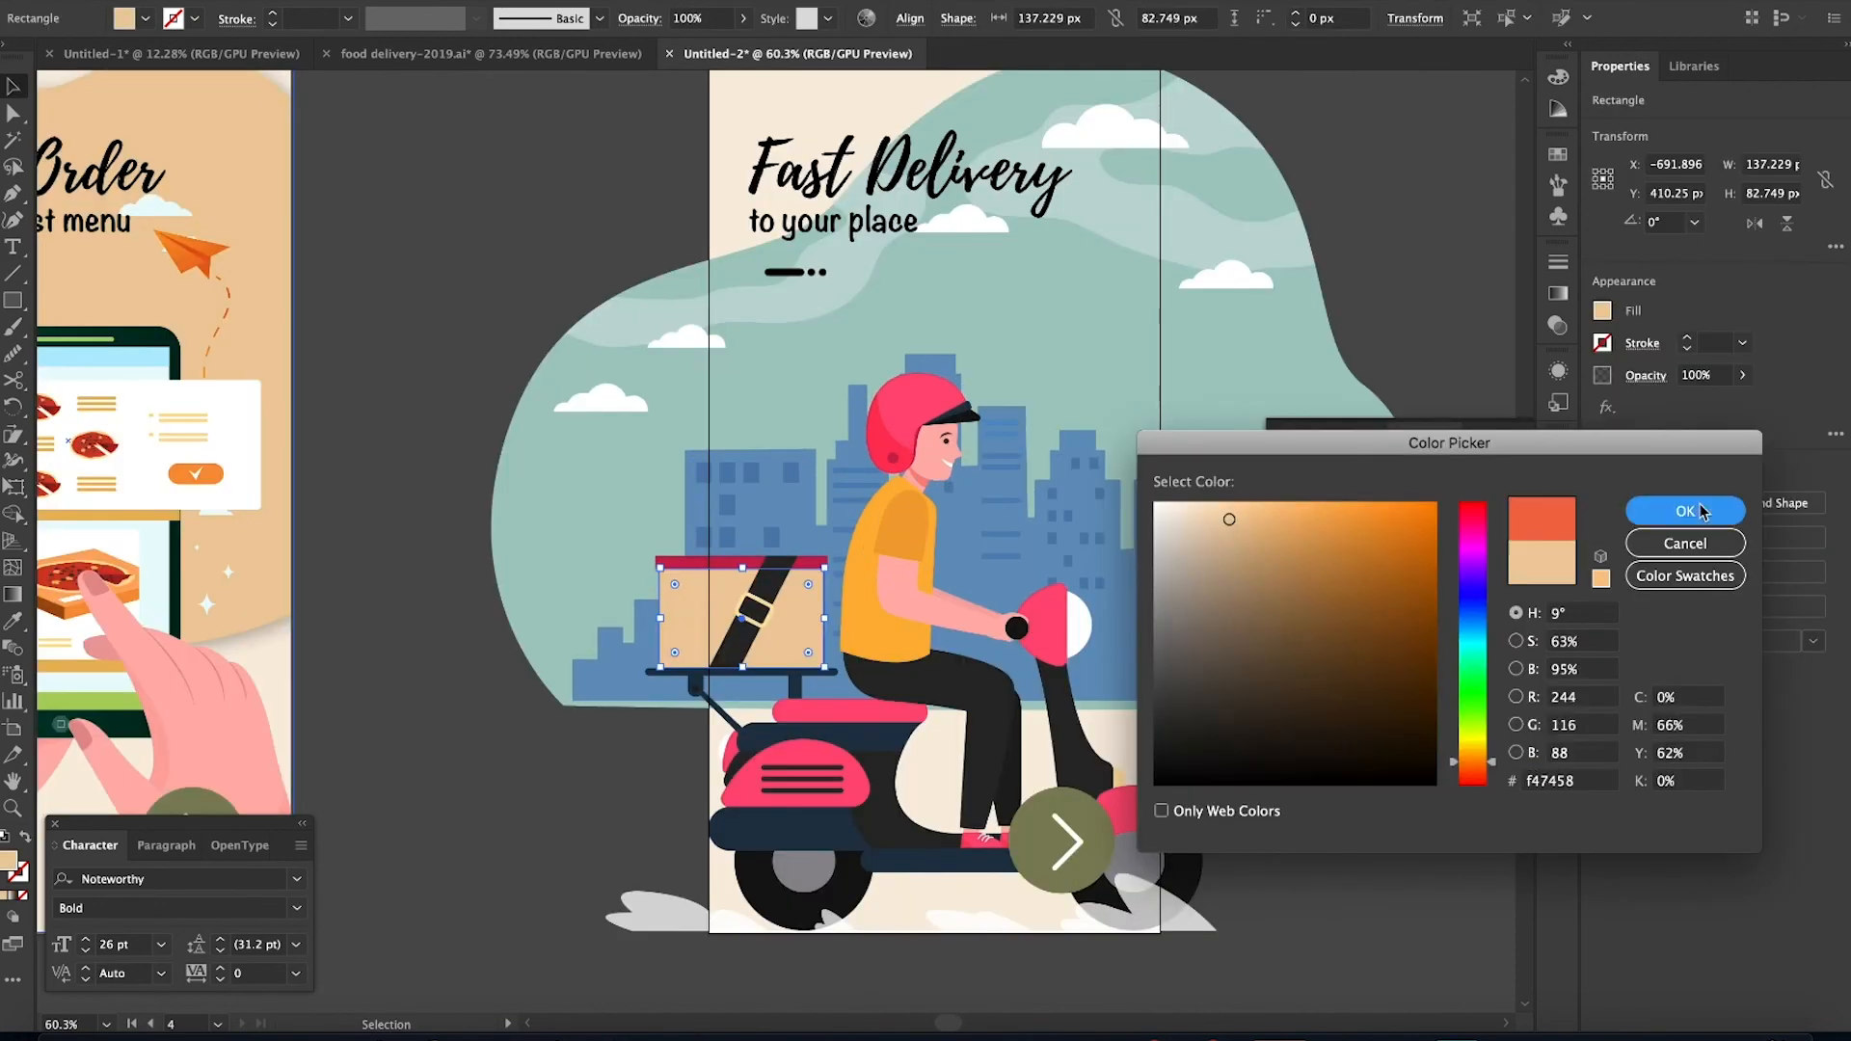
{"action": "key", "text": "Return"}
{"action": "left_click", "coordinate": [1306, 853]}
Recolor the pink scooter body parts, seat, fender and the rider's helmet with the same orange-red, f47458
{"action": "key", "text": "a"}
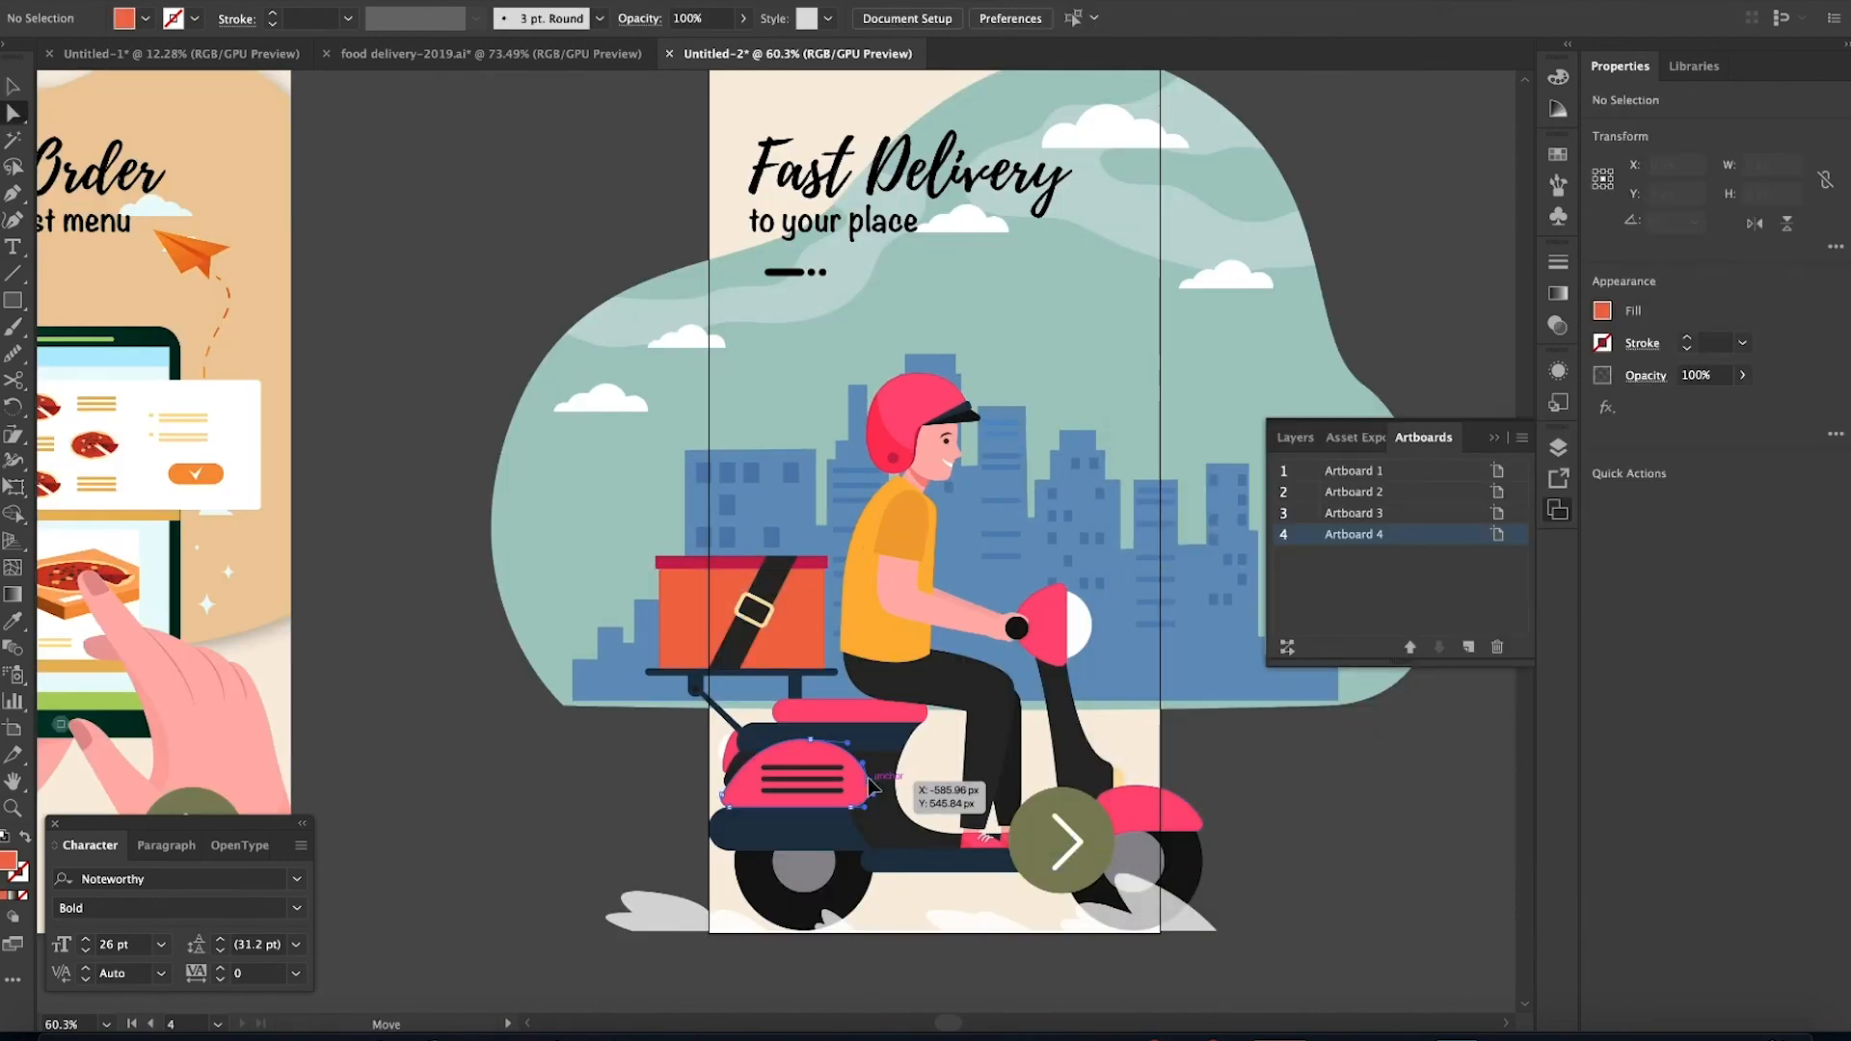
{"action": "left_click", "coordinate": [870, 785]}
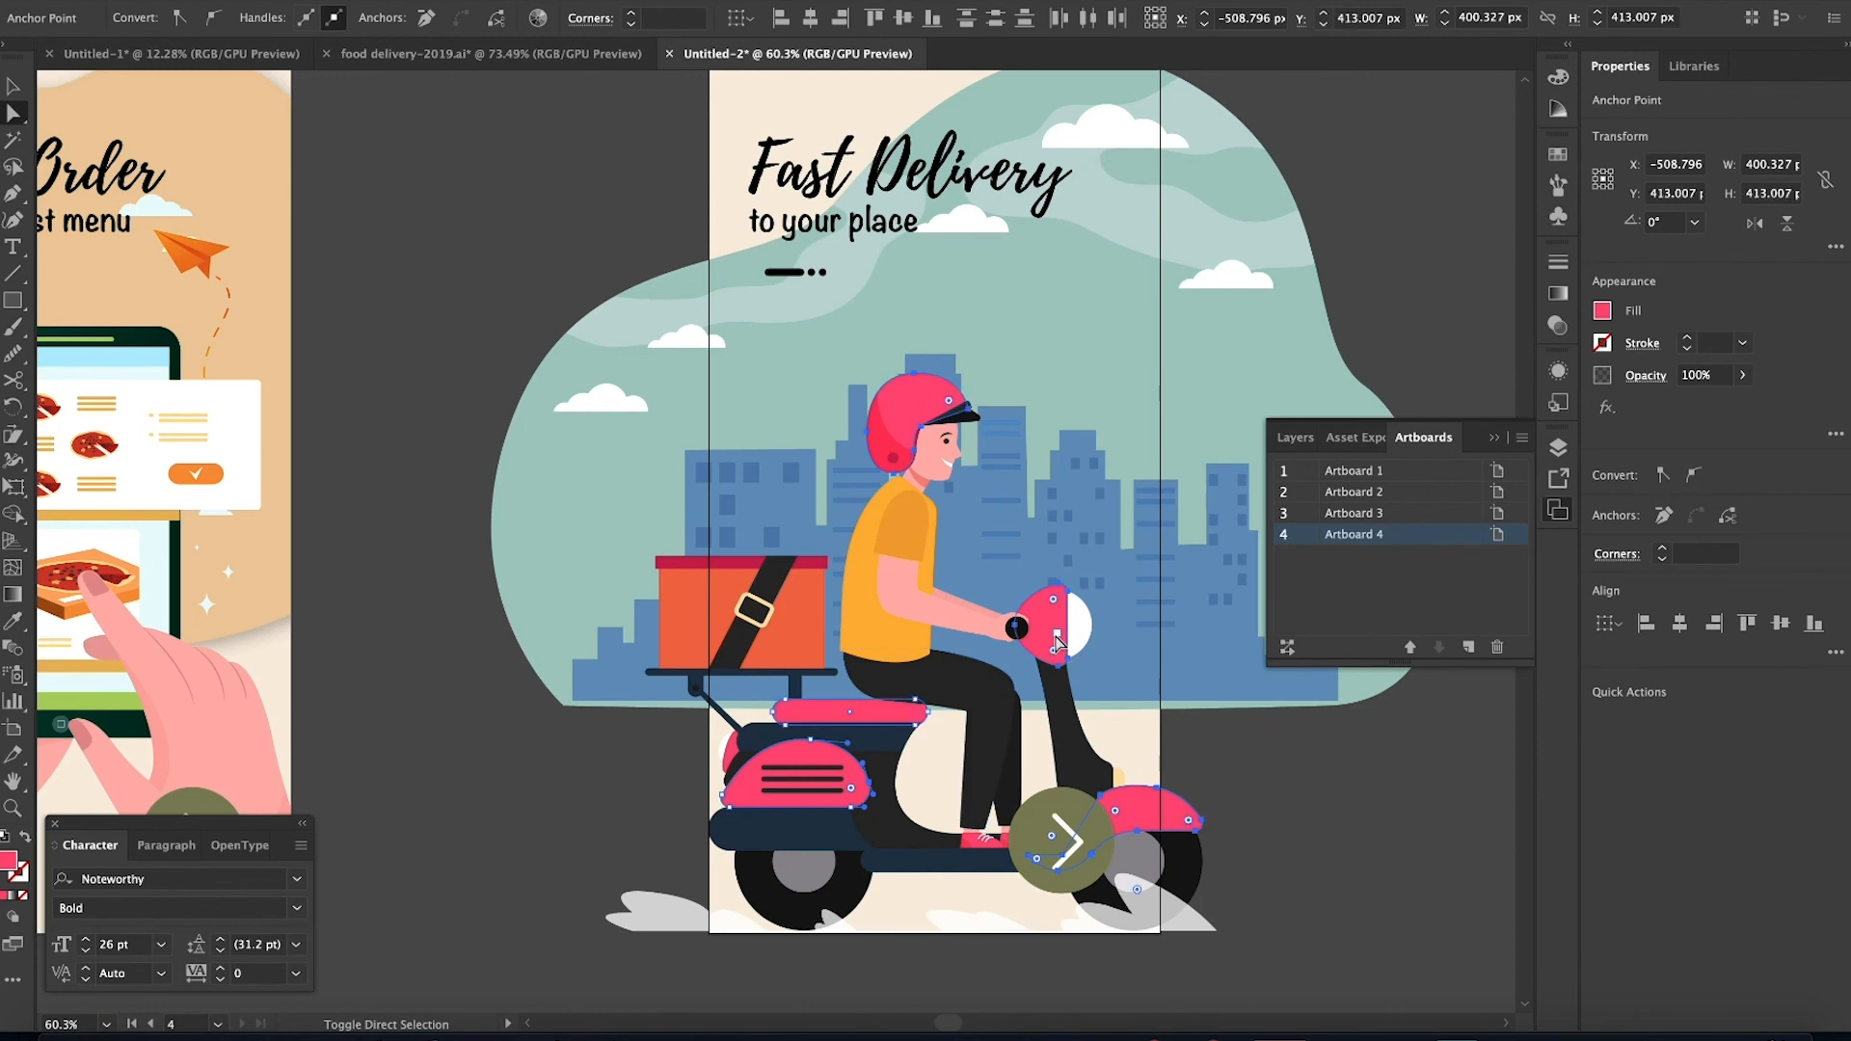
{"action": "double_click", "coordinate": [10, 861]}
{"action": "key", "text": "ctrl+v"}
{"action": "key", "text": "Return"}
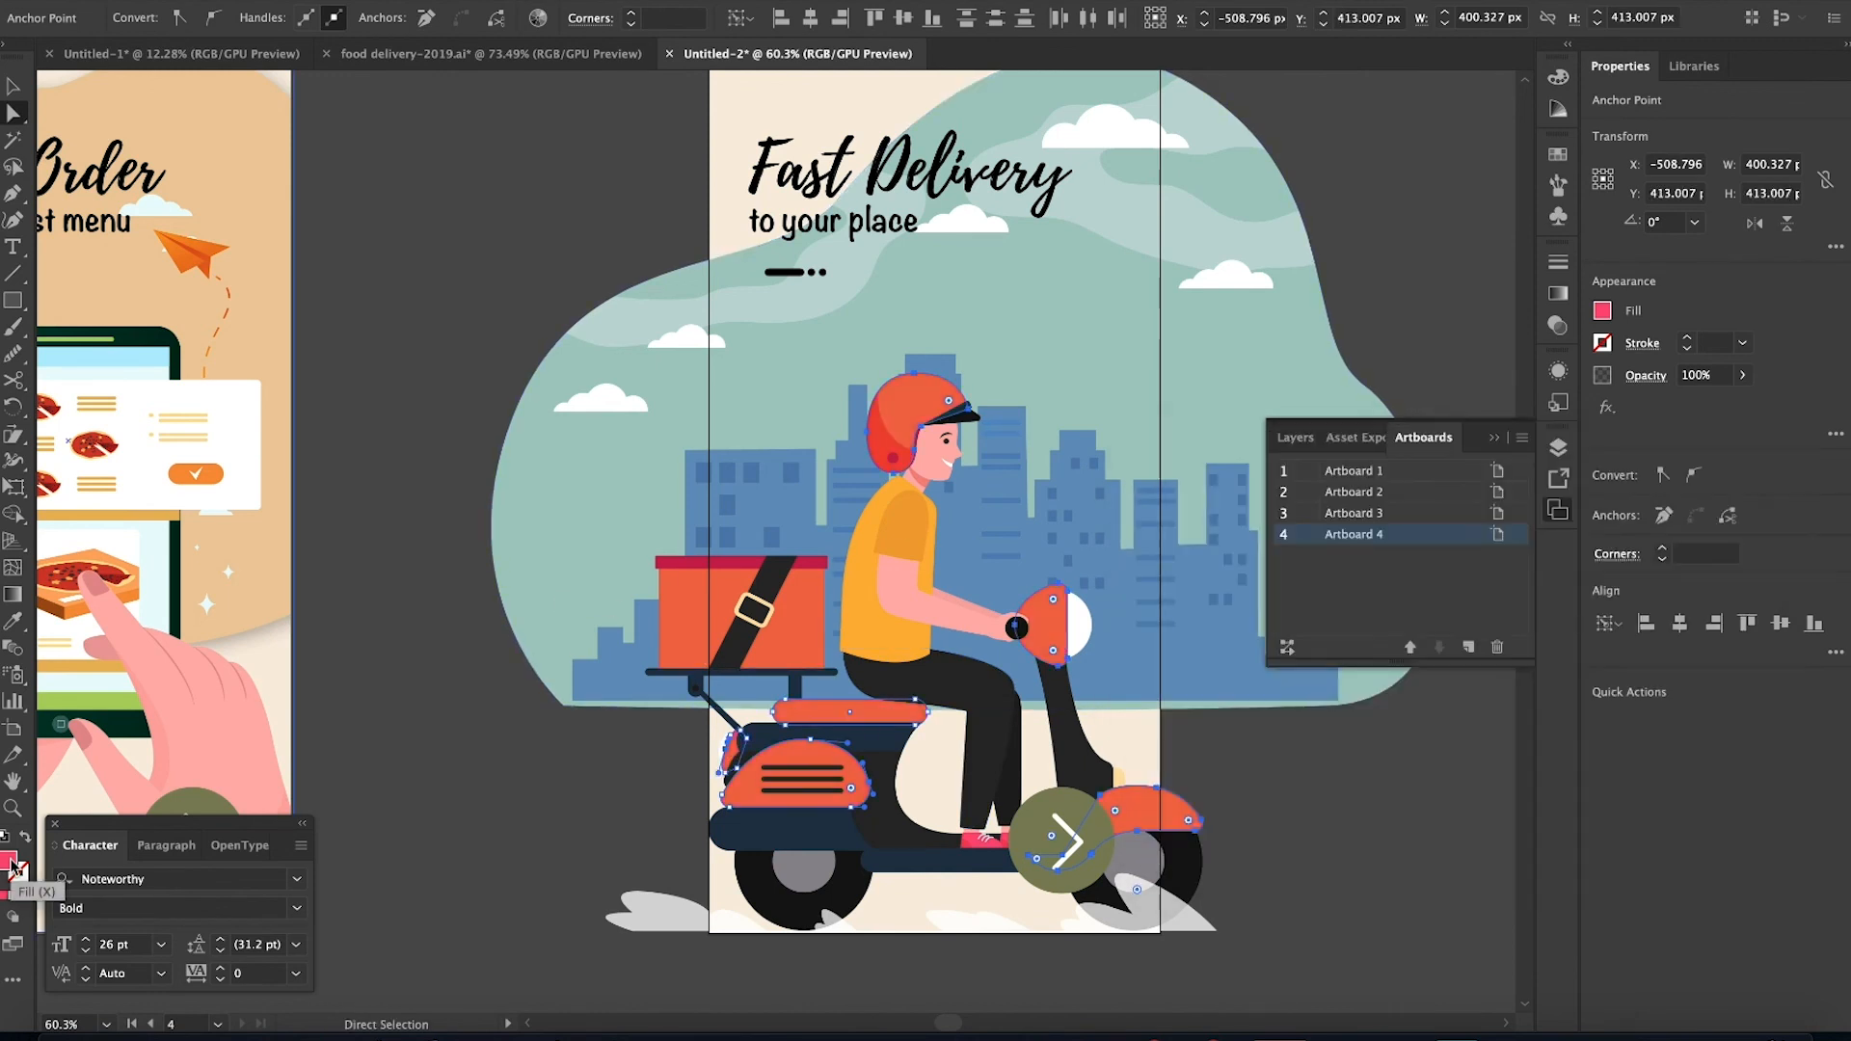
Fill the small blue detail on the building just above the delivery box with f47458
{"action": "left_click", "coordinate": [725, 554]}
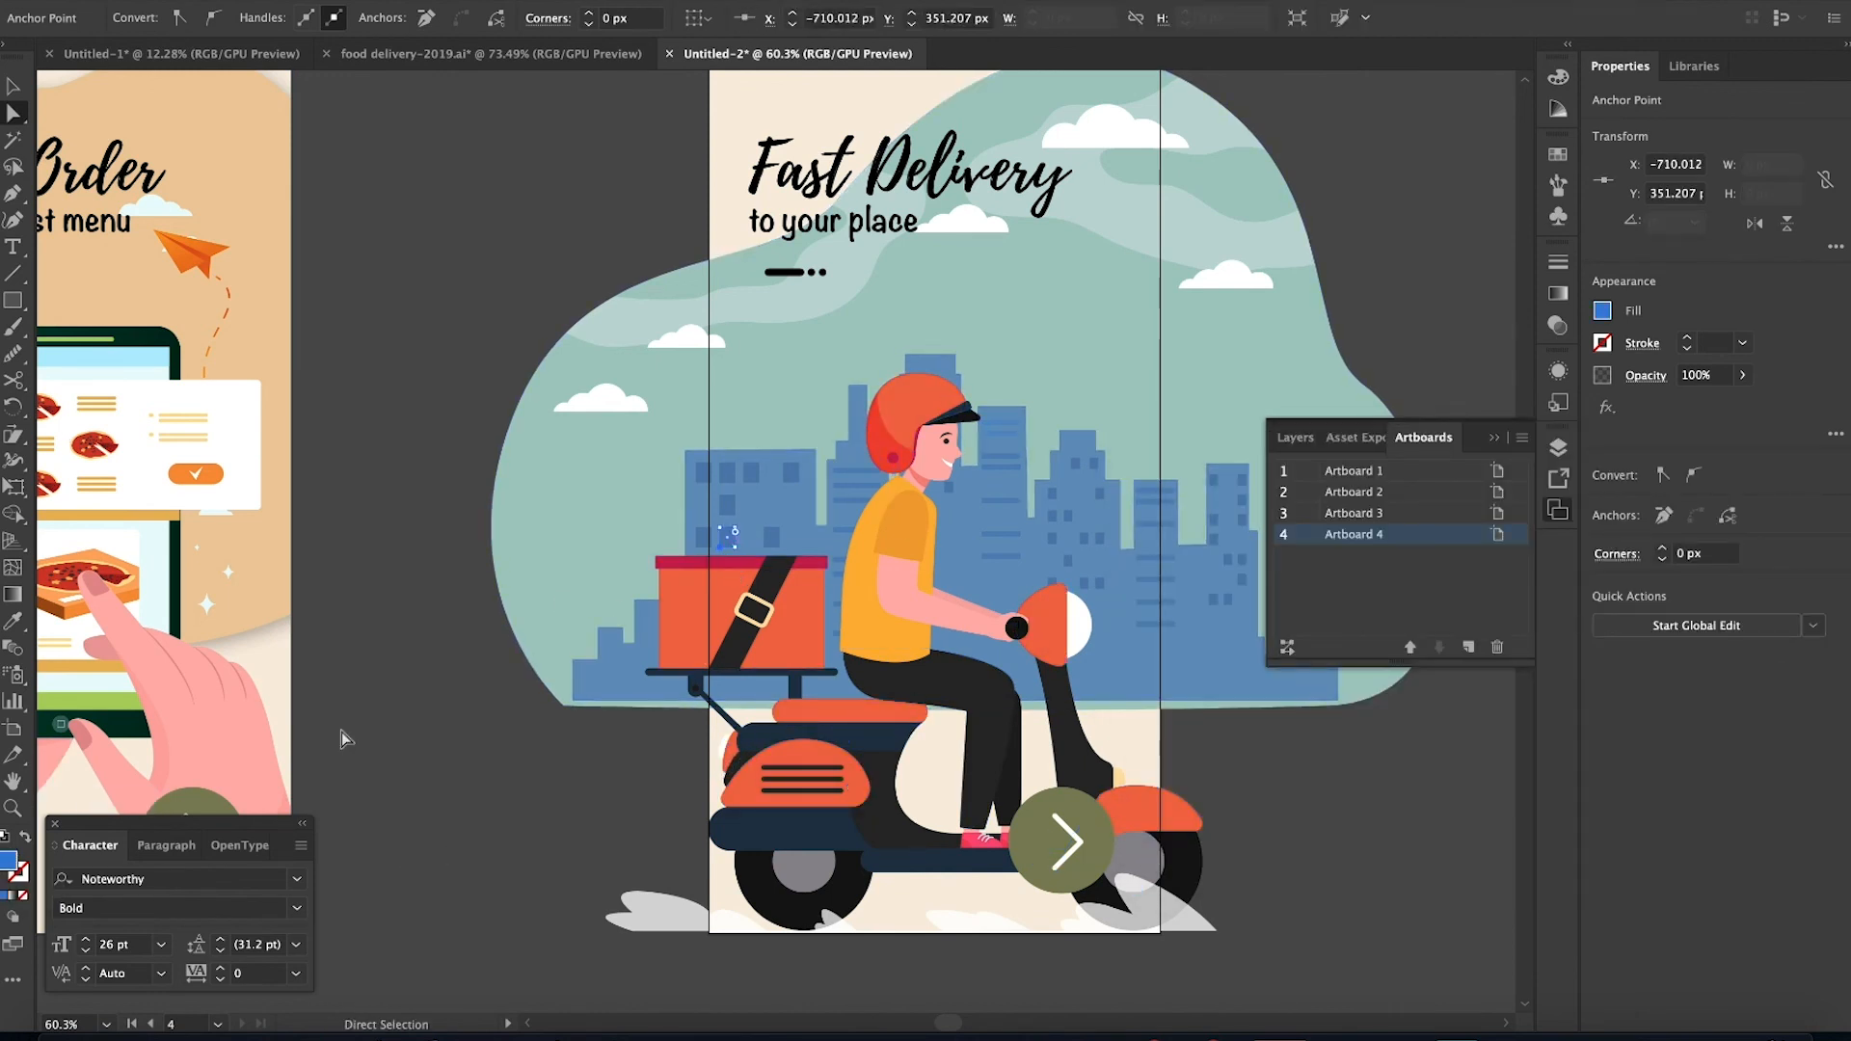
{"action": "double_click", "coordinate": [8, 862]}
{"action": "key", "text": "Return"}
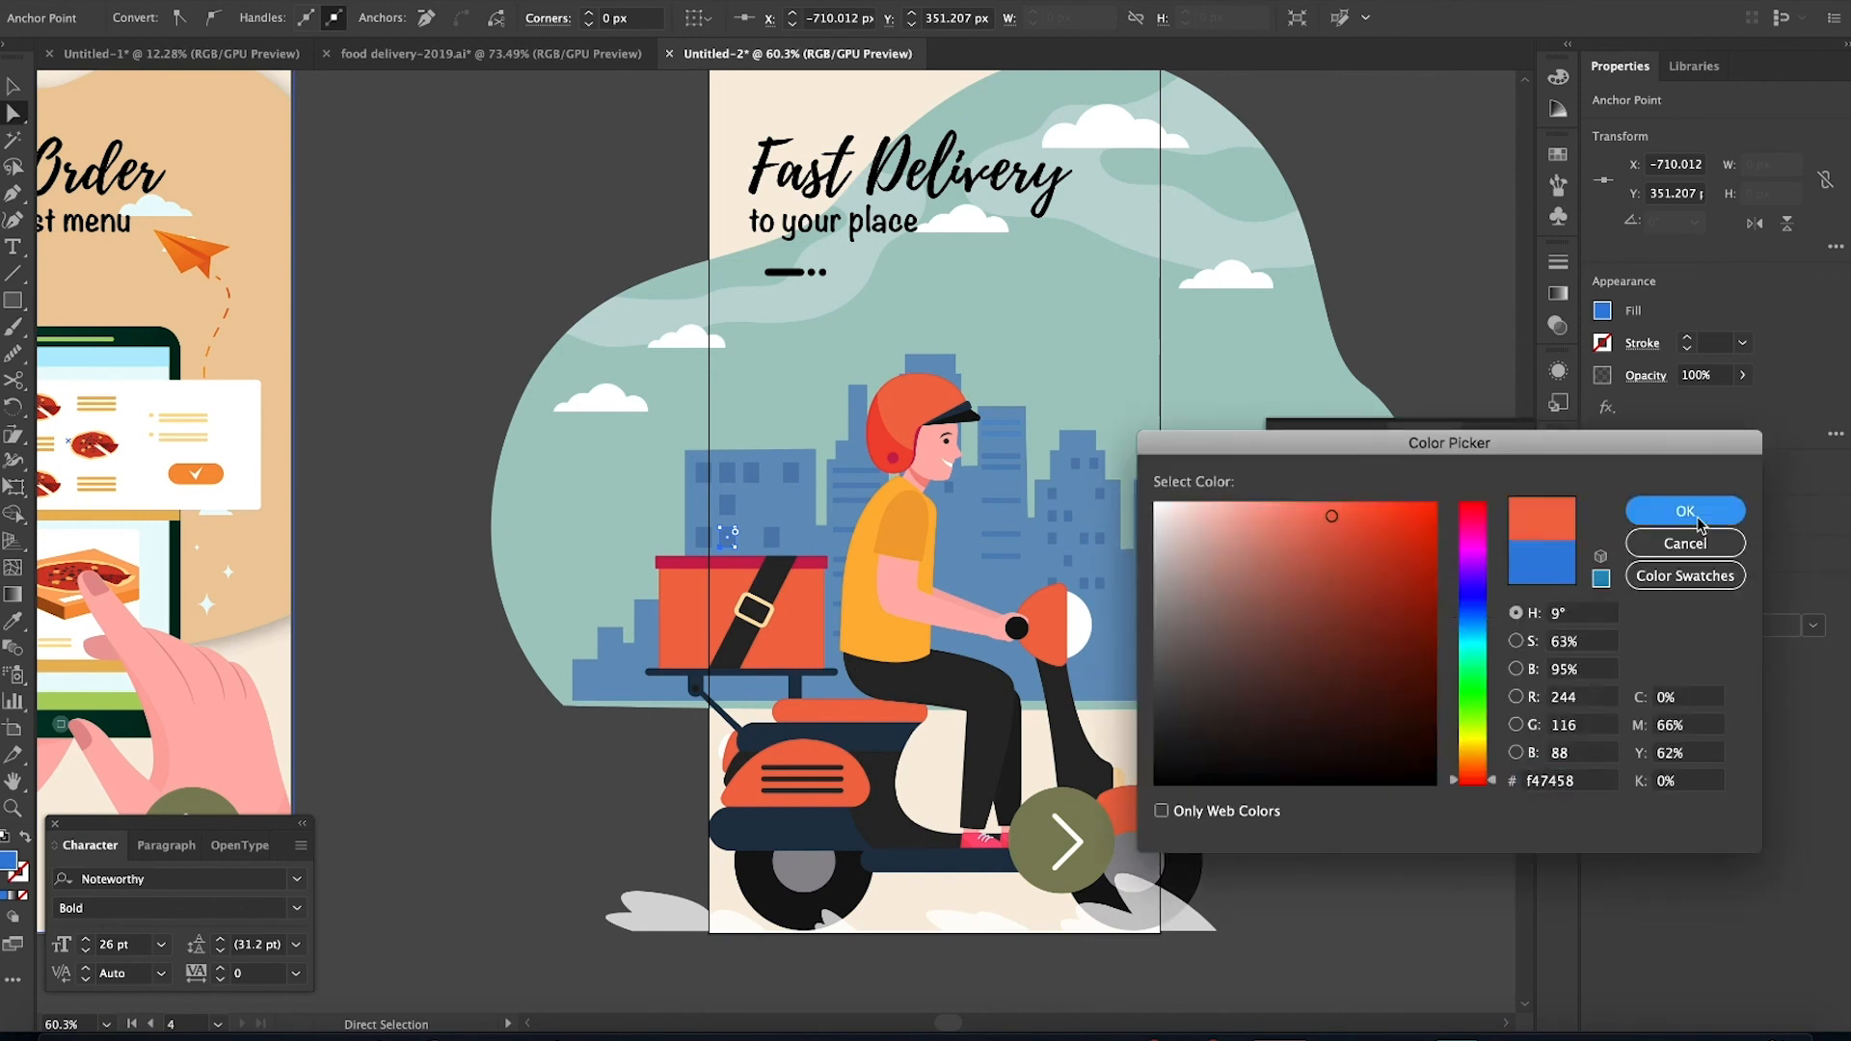
Recolor the body of the rider's orange shirt to a light peach
{"action": "left_click", "coordinate": [868, 641]}
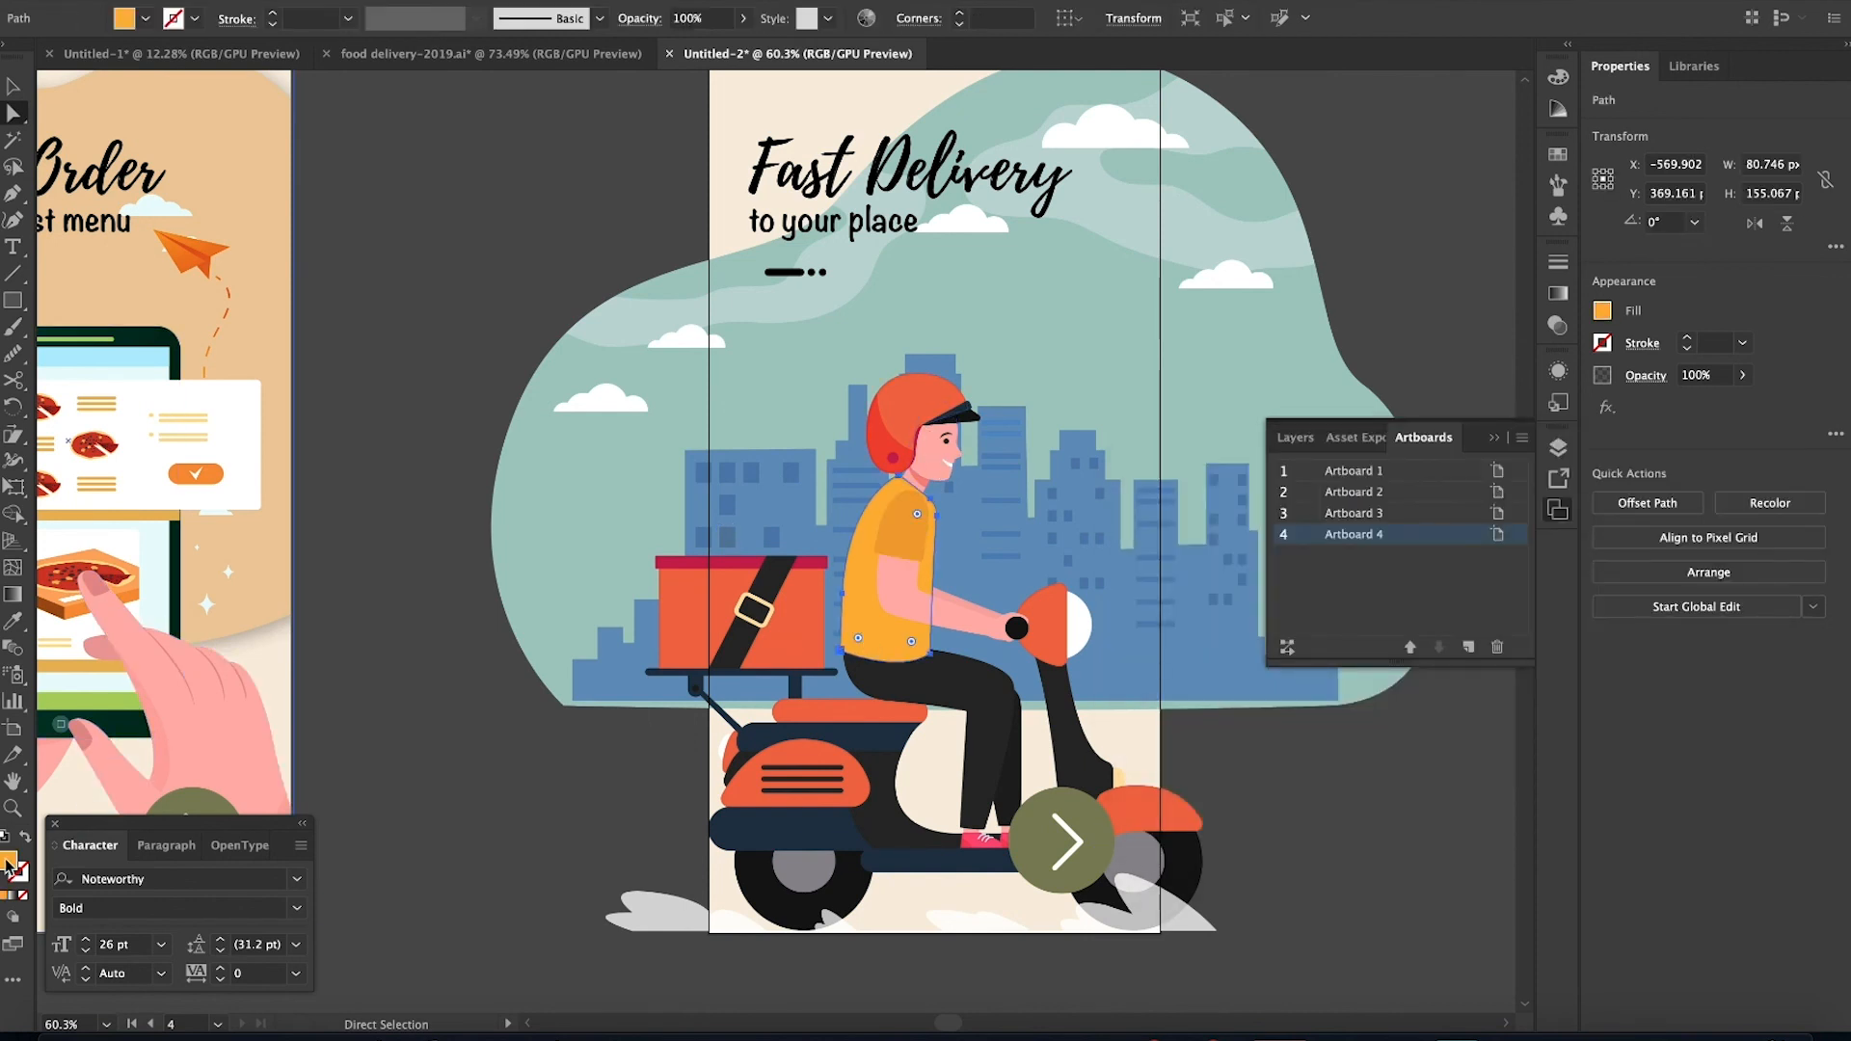
{"action": "double_click", "coordinate": [9, 863]}
{"action": "left_click", "coordinate": [1686, 511]}
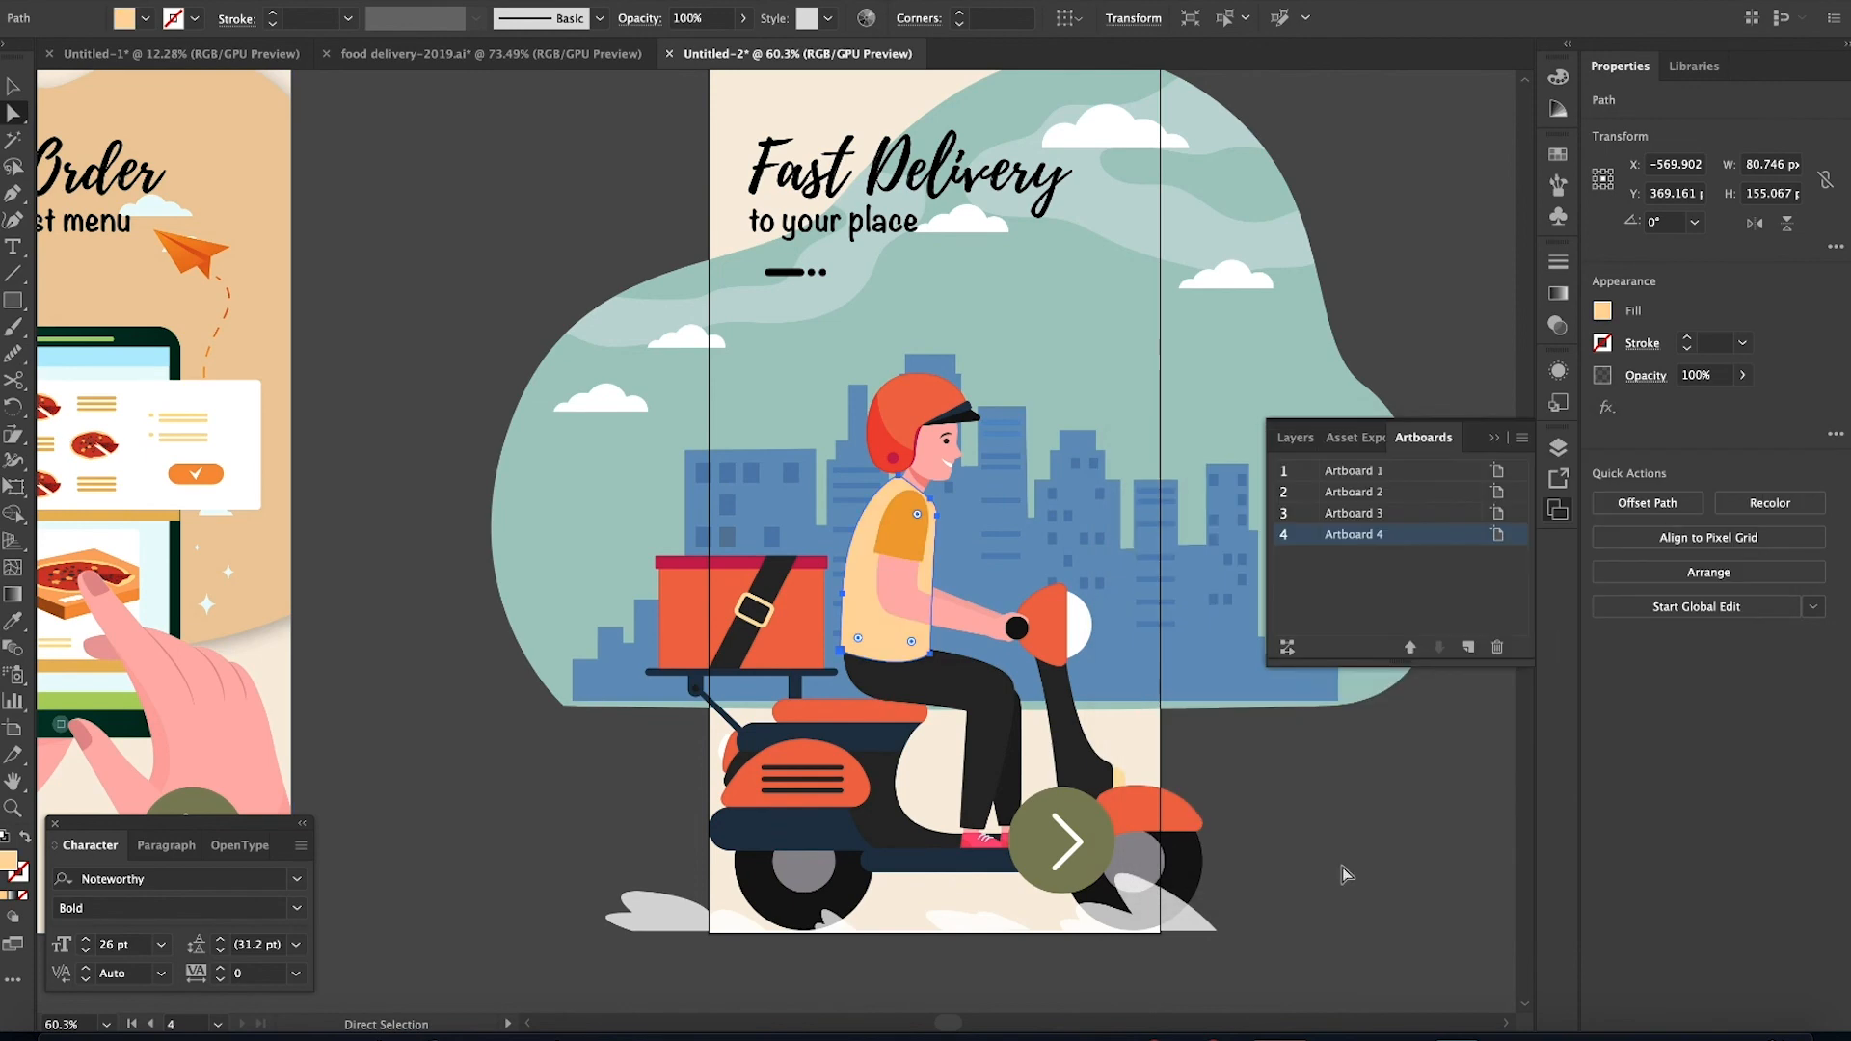
{"action": "left_click", "coordinate": [1340, 872]}
Draw a rectangle about 817 × 817 px starting at the upper-left corner of the fourth artboard
{"action": "scroll", "coordinate": [1237, 796], "scroll_direction": "down", "scroll_amount": 3}
{"action": "scroll", "coordinate": [1237, 796], "scroll_direction": "down", "scroll_amount": 1}
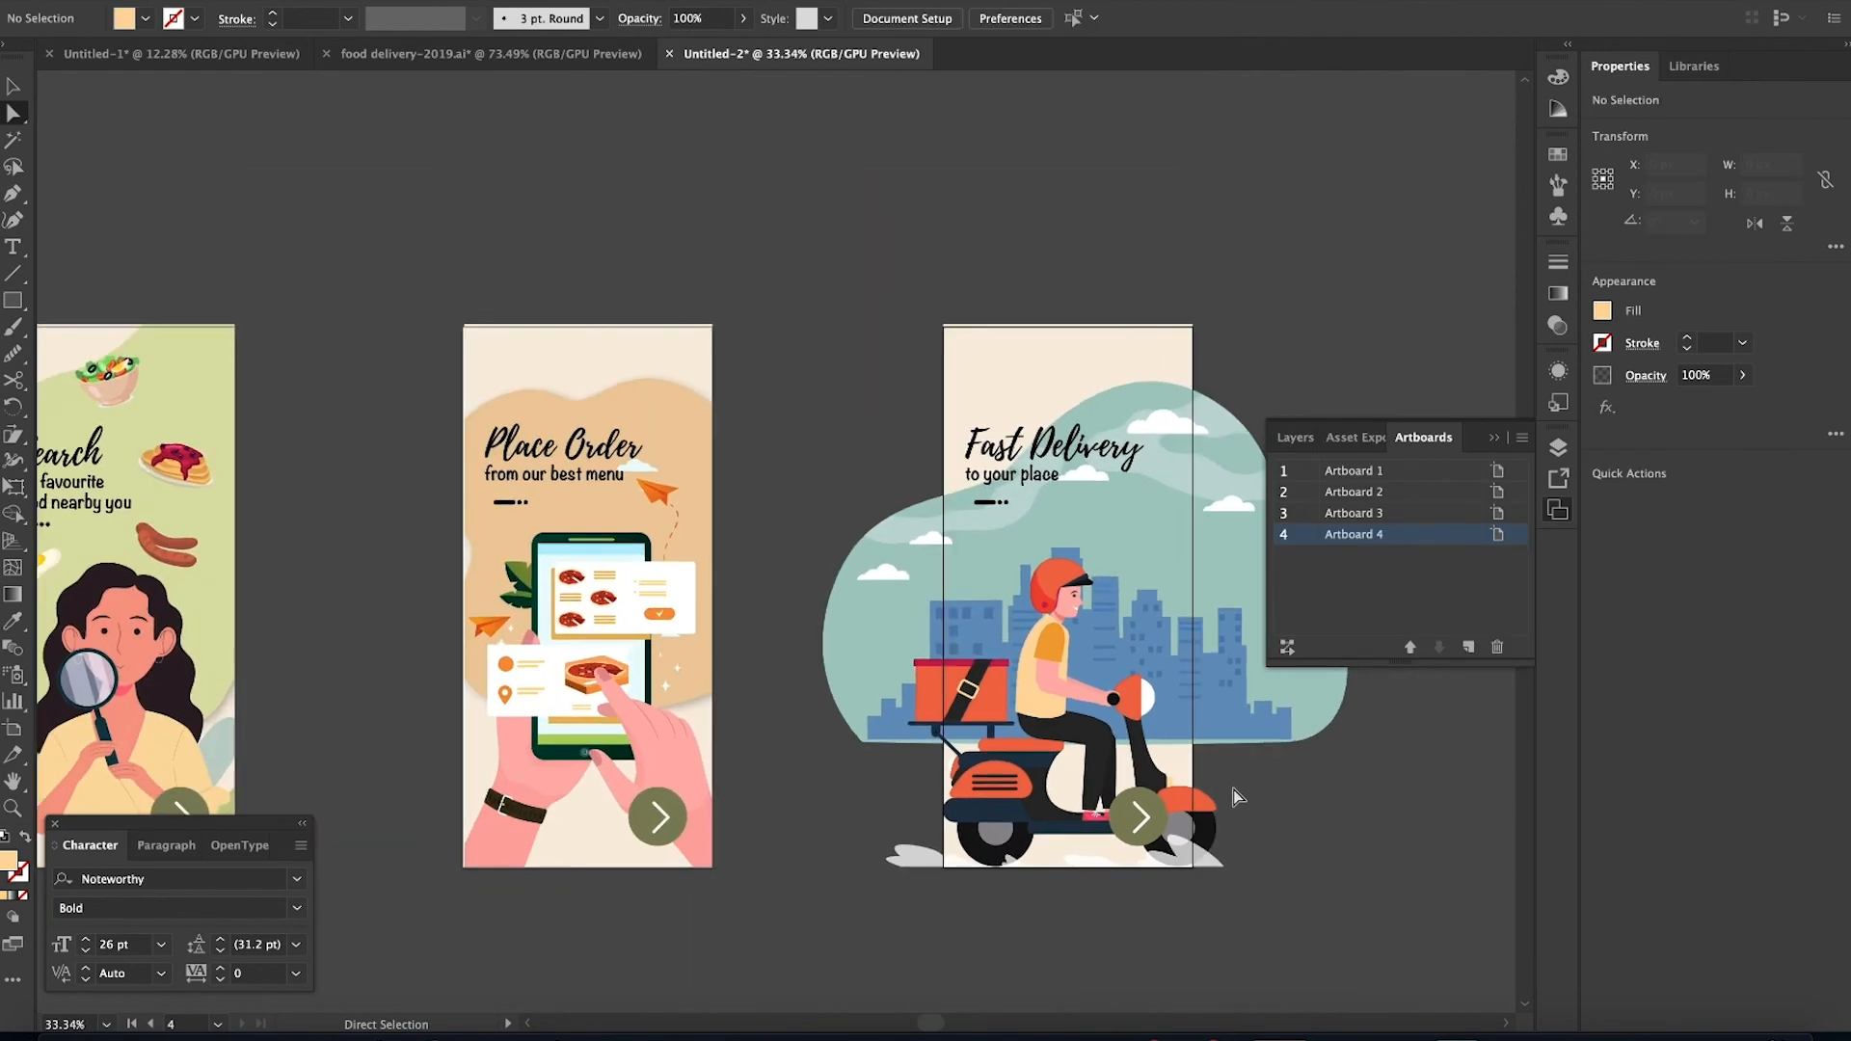
{"action": "scroll", "coordinate": [1236, 796], "scroll_direction": "down", "scroll_amount": 4}
{"action": "key", "text": "v"}
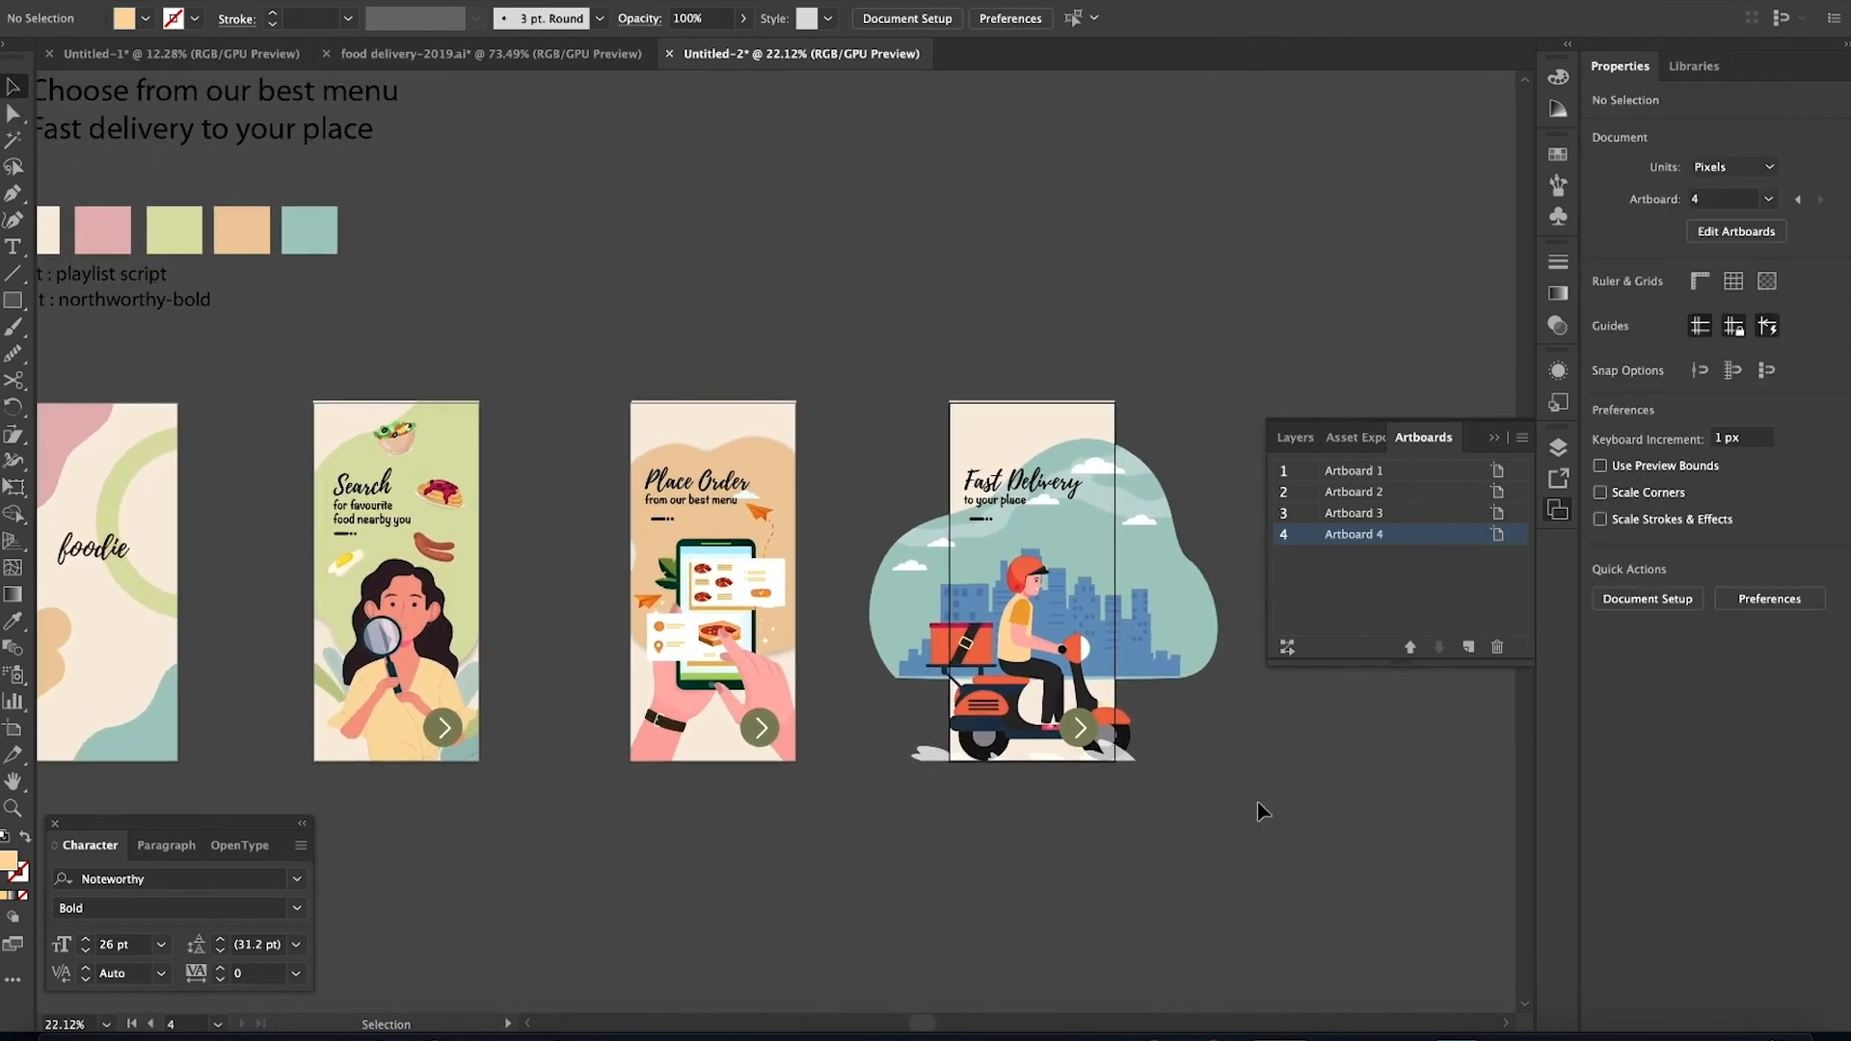
{"action": "left_click", "coordinate": [944, 392]}
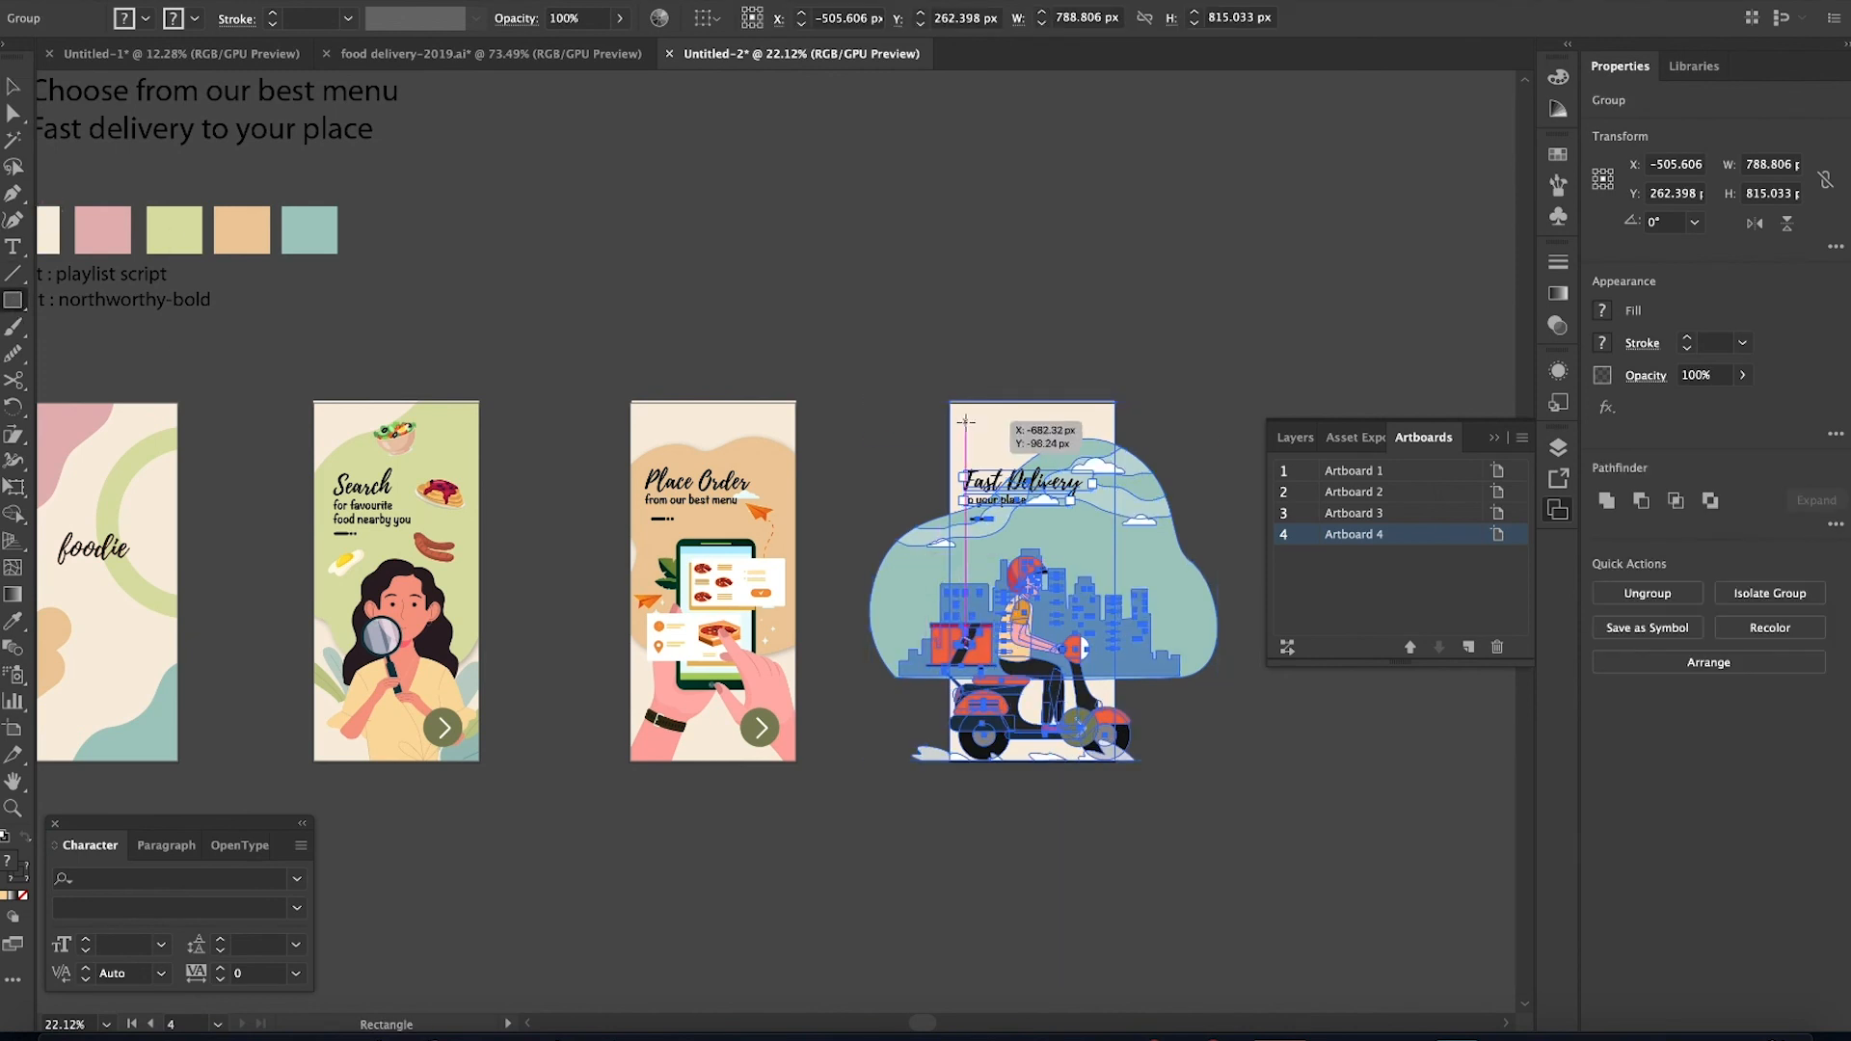
{"action": "mouse_move", "coordinate": [949, 401]}
{"action": "left_mouse_down"}
{"action": "mouse_move", "coordinate": [1050, 667]}
{"action": "mouse_move", "coordinate": [1115, 761]}
{"action": "left_mouse_up"}
{"action": "key", "text": "v"}
{"action": "scroll", "coordinate": [1161, 651], "scroll_direction": "right", "scroll_amount": 3}
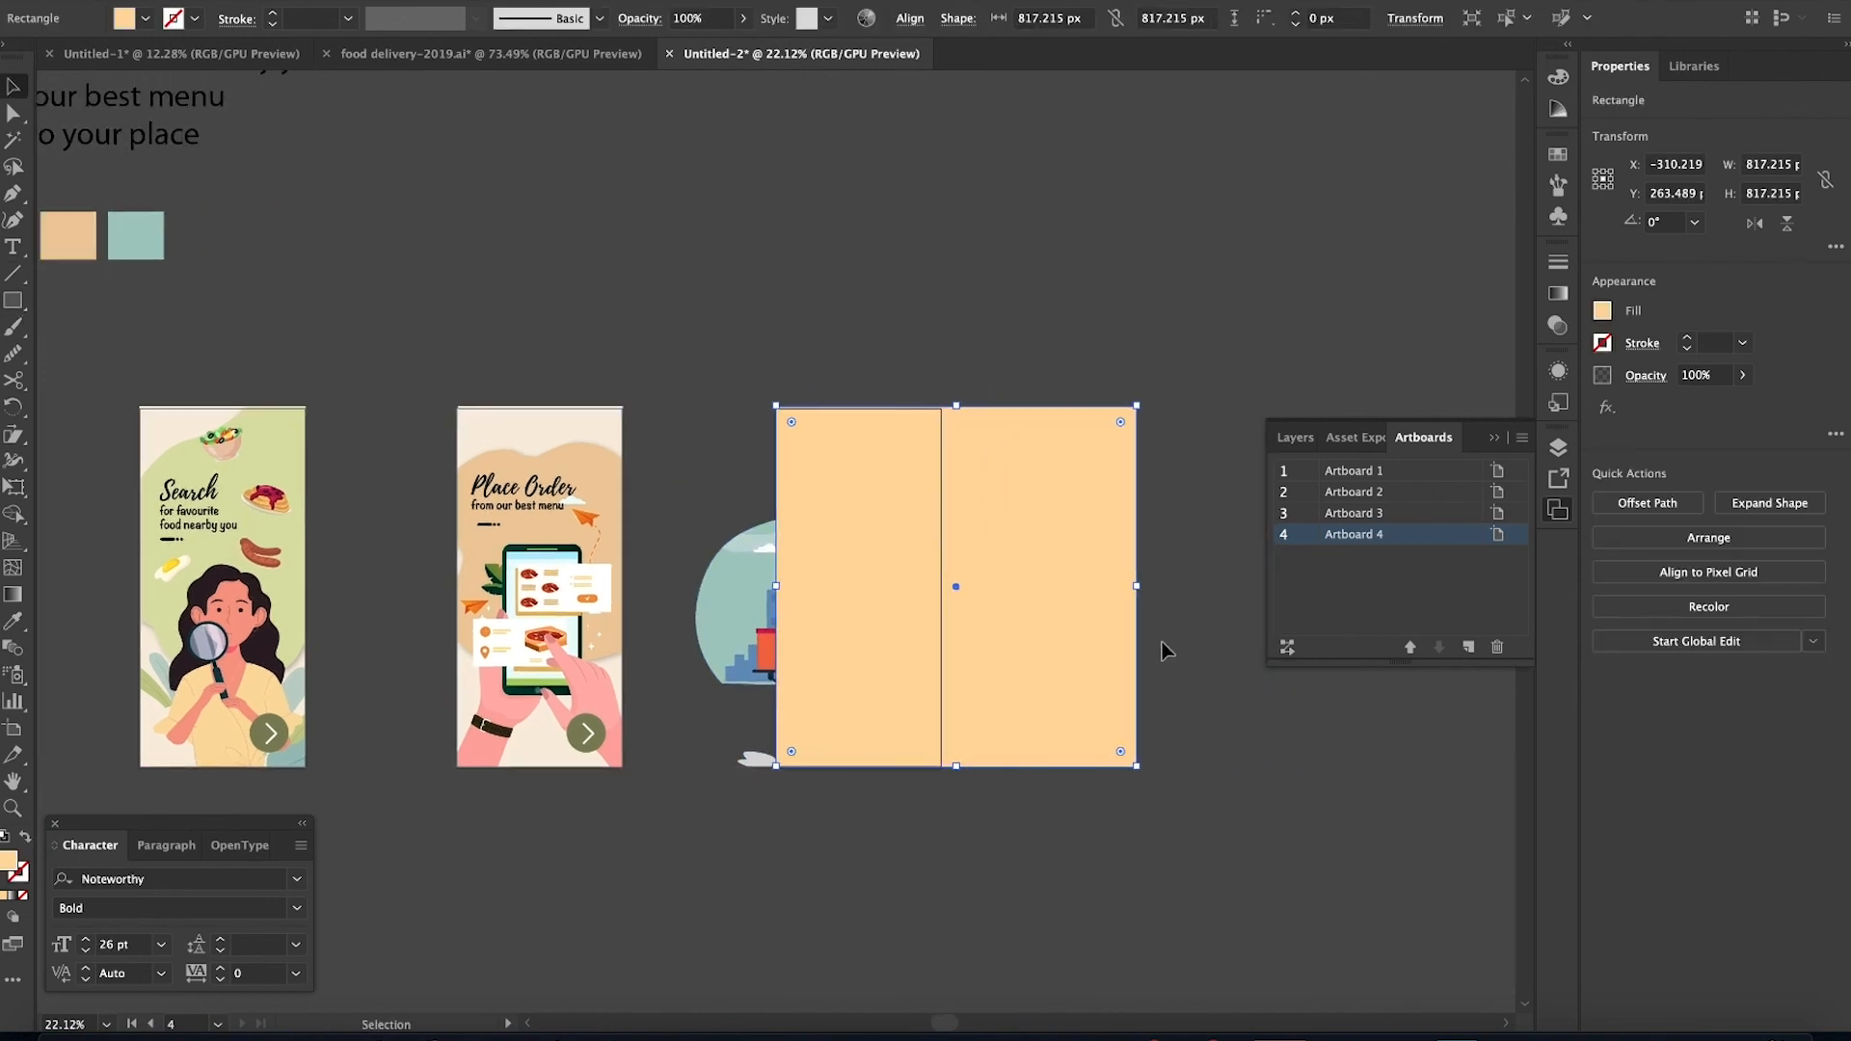
Move the new rectangle off the Fast Delivery artwork and narrow it to the artboard's 375 px width
{"action": "left_click_drag", "start_coordinate": [1136, 585], "coordinate": [1288, 824]}
{"action": "scroll", "coordinate": [955, 589], "scroll_direction": "up", "scroll_amount": 5}
{"action": "left_click", "coordinate": [1107, 657], "text": "shift"}
{"action": "scroll", "coordinate": [1107, 658], "scroll_direction": "down", "scroll_amount": 4}
{"action": "left_click", "coordinate": [1192, 889]}
Group the Fast Delivery artwork and place the peach rectangle over it, aligned with the fourth artboard
{"action": "left_click_drag", "start_coordinate": [750, 304], "coordinate": [1076, 925]}
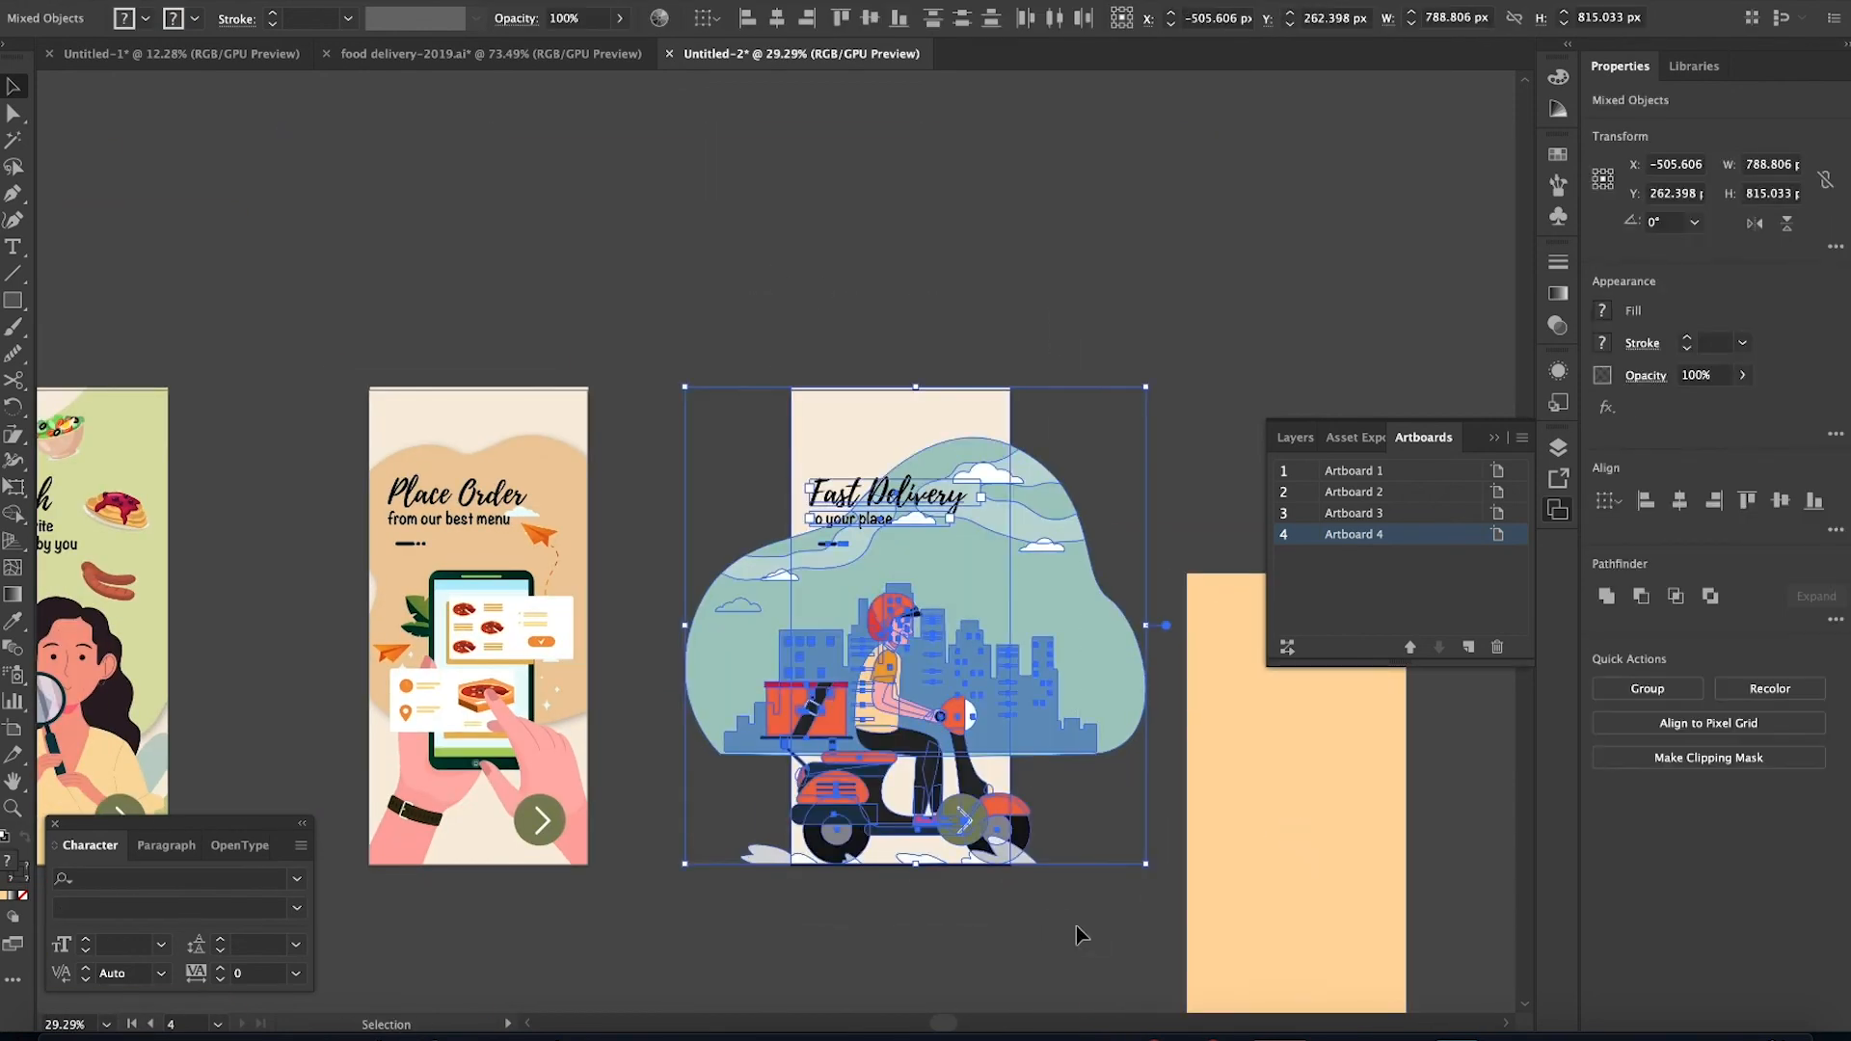
{"action": "key", "text": "super+g"}
{"action": "left_click_drag", "start_coordinate": [1280, 831], "coordinate": [888, 648]}
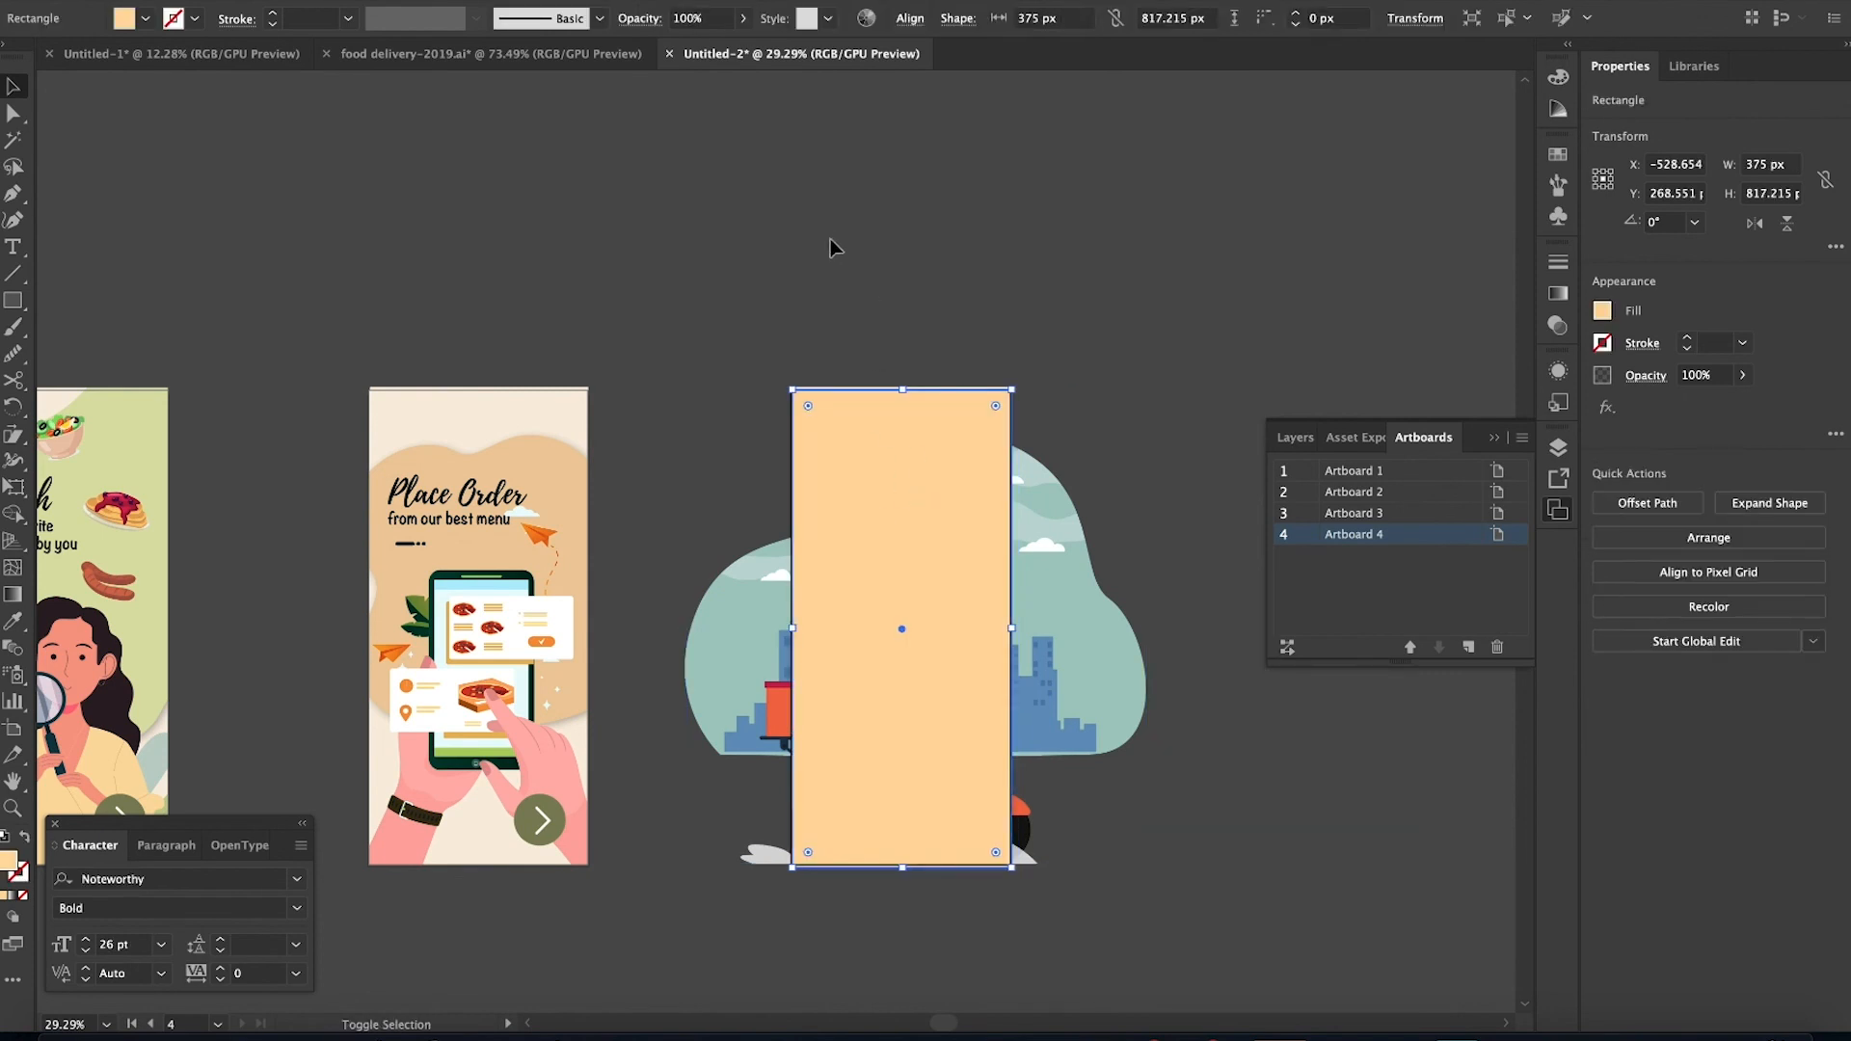
{"action": "left_click_drag", "start_coordinate": [831, 248], "coordinate": [940, 717]}
{"action": "right_click", "coordinate": [954, 532]}
{"action": "left_click", "coordinate": [1061, 719]}
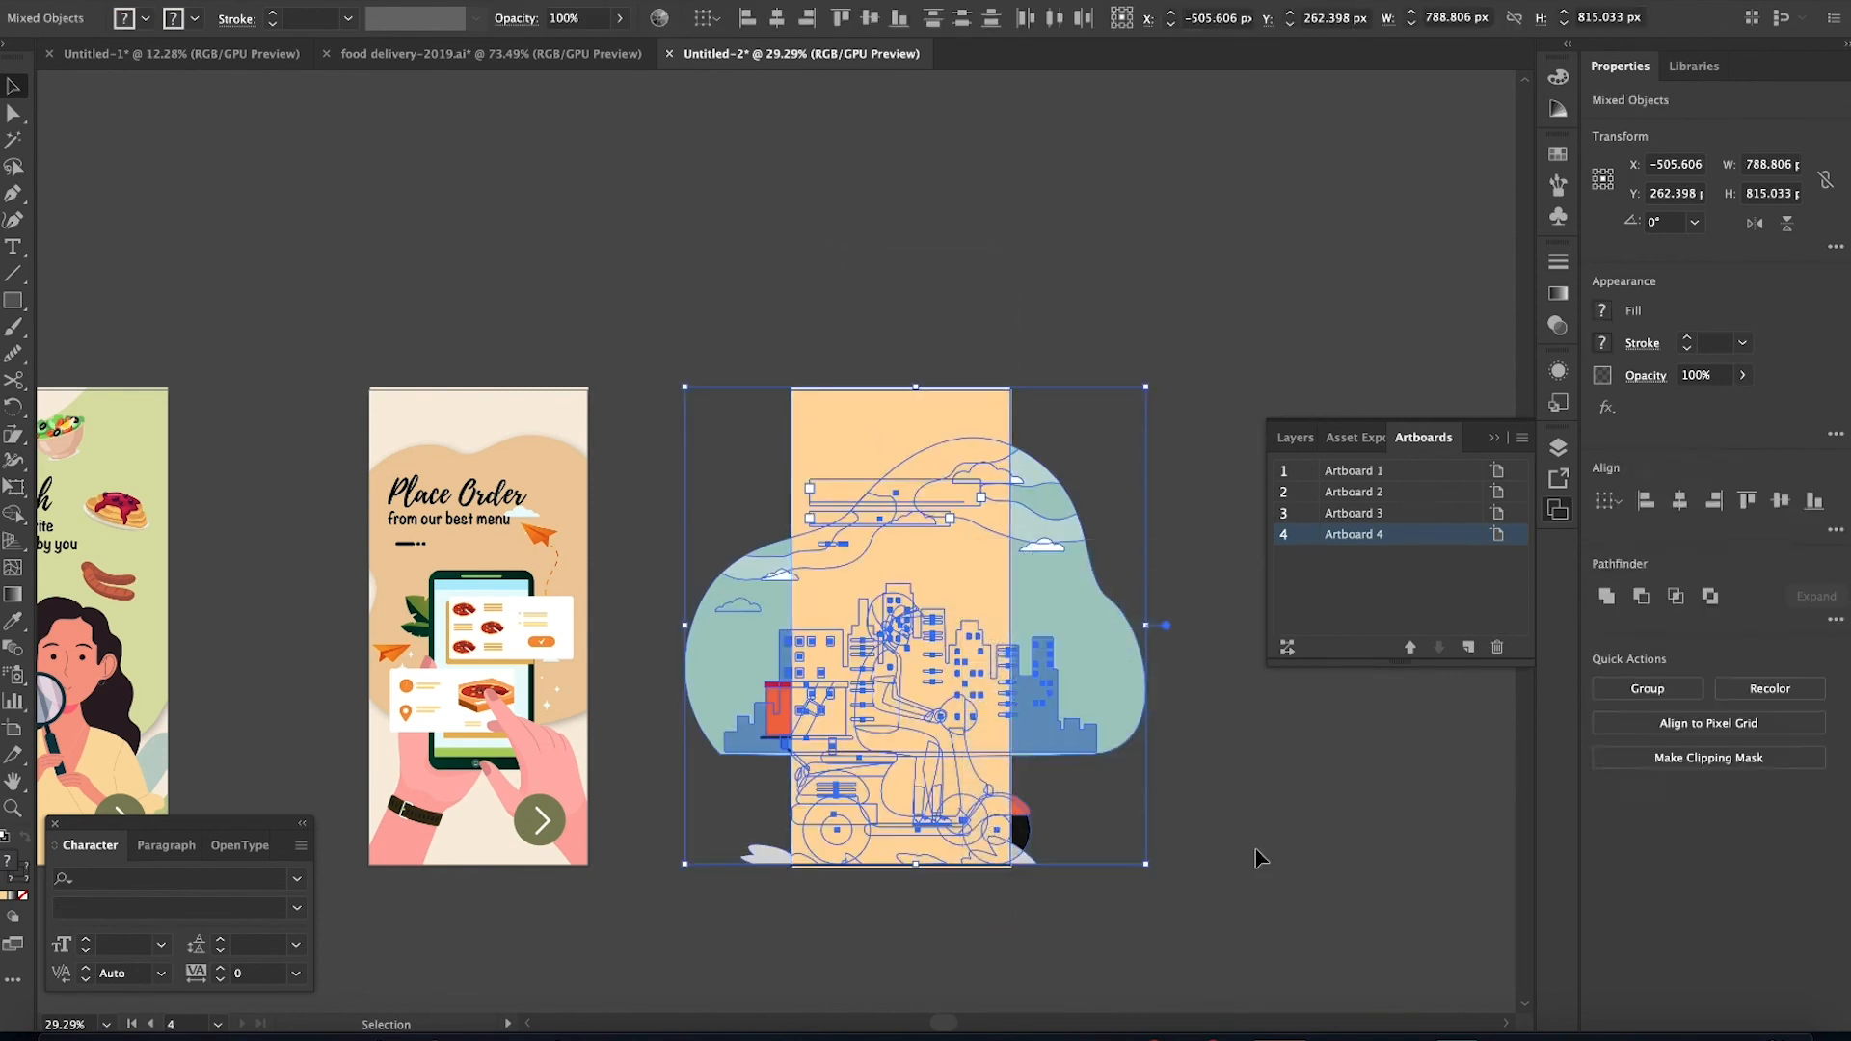
{"action": "left_click", "coordinate": [1256, 849]}
{"action": "left_click_drag", "start_coordinate": [887, 619], "coordinate": [1013, 695]}
{"action": "key", "text": "super+z"}
{"action": "key", "text": "super+z"}
Make a clipping mask from the peach rectangle and the Fast Delivery artwork to crop it to the artboard
{"action": "left_click", "coordinate": [1078, 582], "text": "shift"}
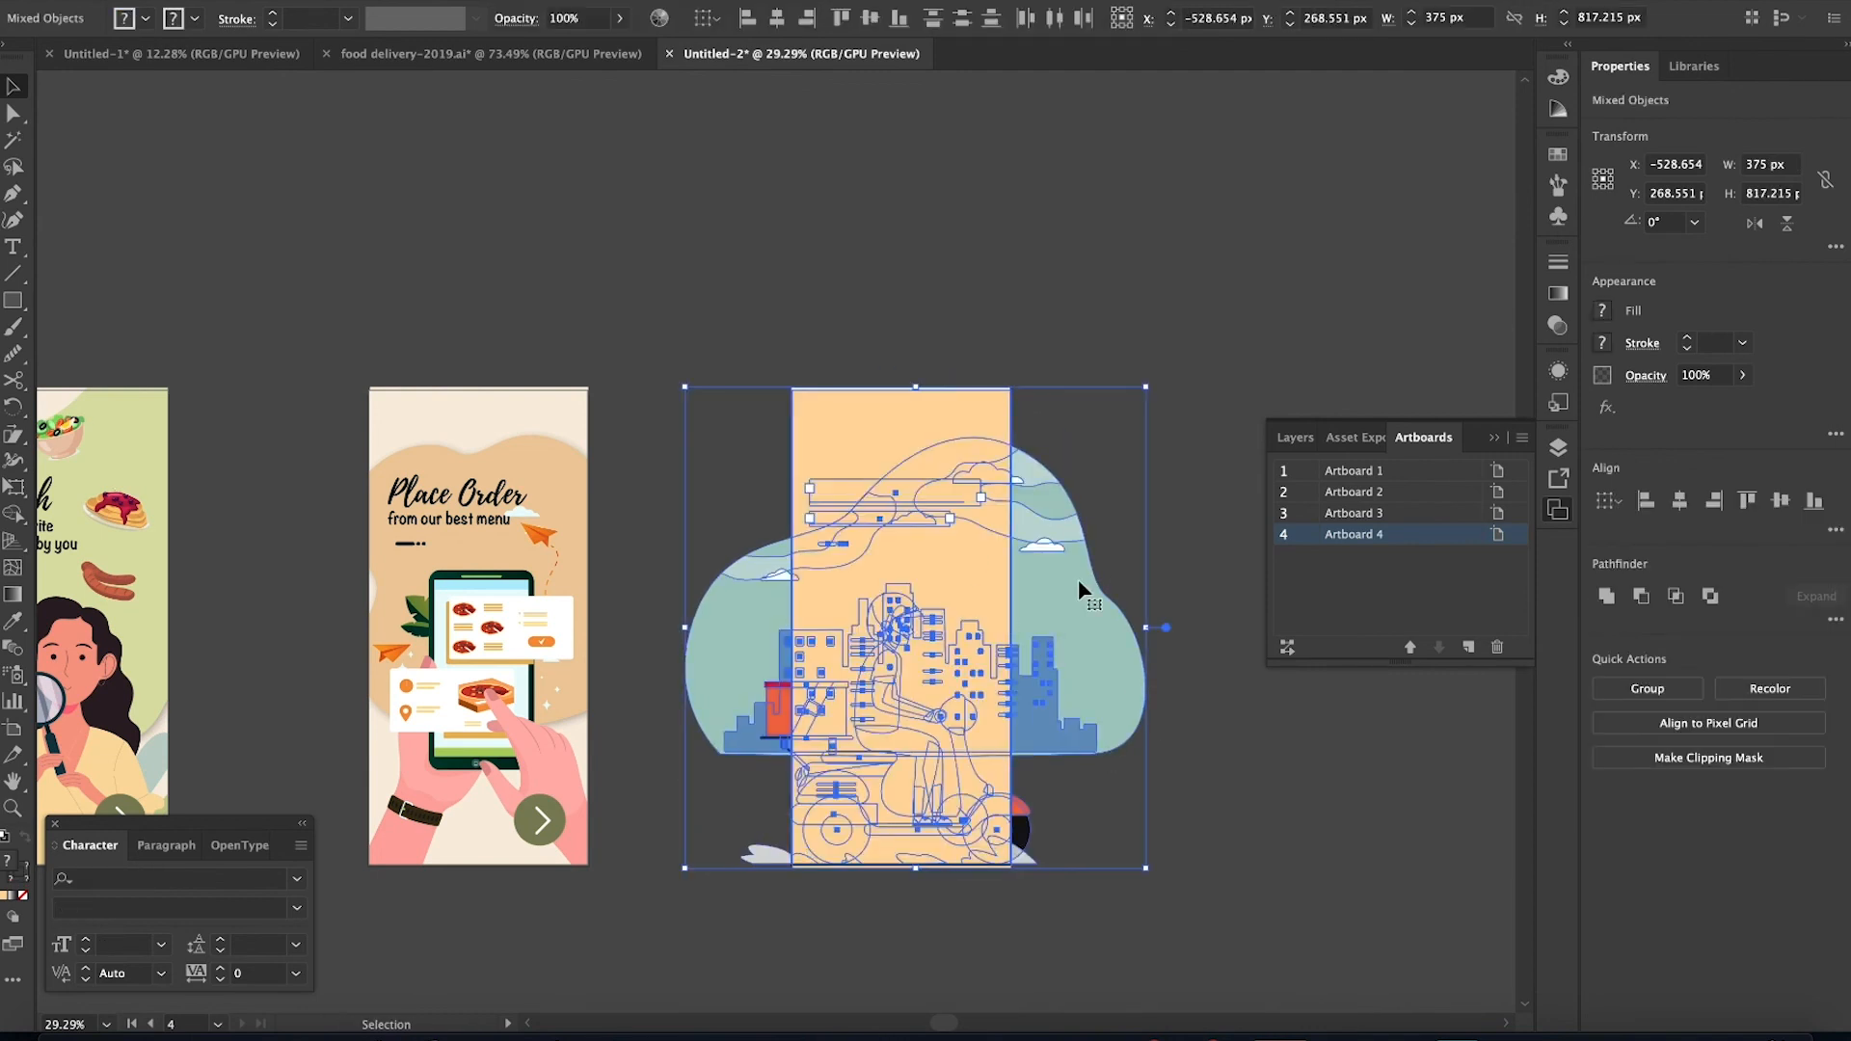
{"action": "right_click", "coordinate": [1079, 582]}
{"action": "left_click", "coordinate": [1170, 783]}
{"action": "left_click", "coordinate": [1309, 920]}
{"action": "scroll", "coordinate": [1309, 920], "scroll_direction": "down", "scroll_amount": 3}
{"action": "scroll", "coordinate": [1309, 920], "scroll_direction": "down", "scroll_amount": 3}
{"action": "scroll", "coordinate": [1309, 919], "scroll_direction": "left", "scroll_amount": 3}
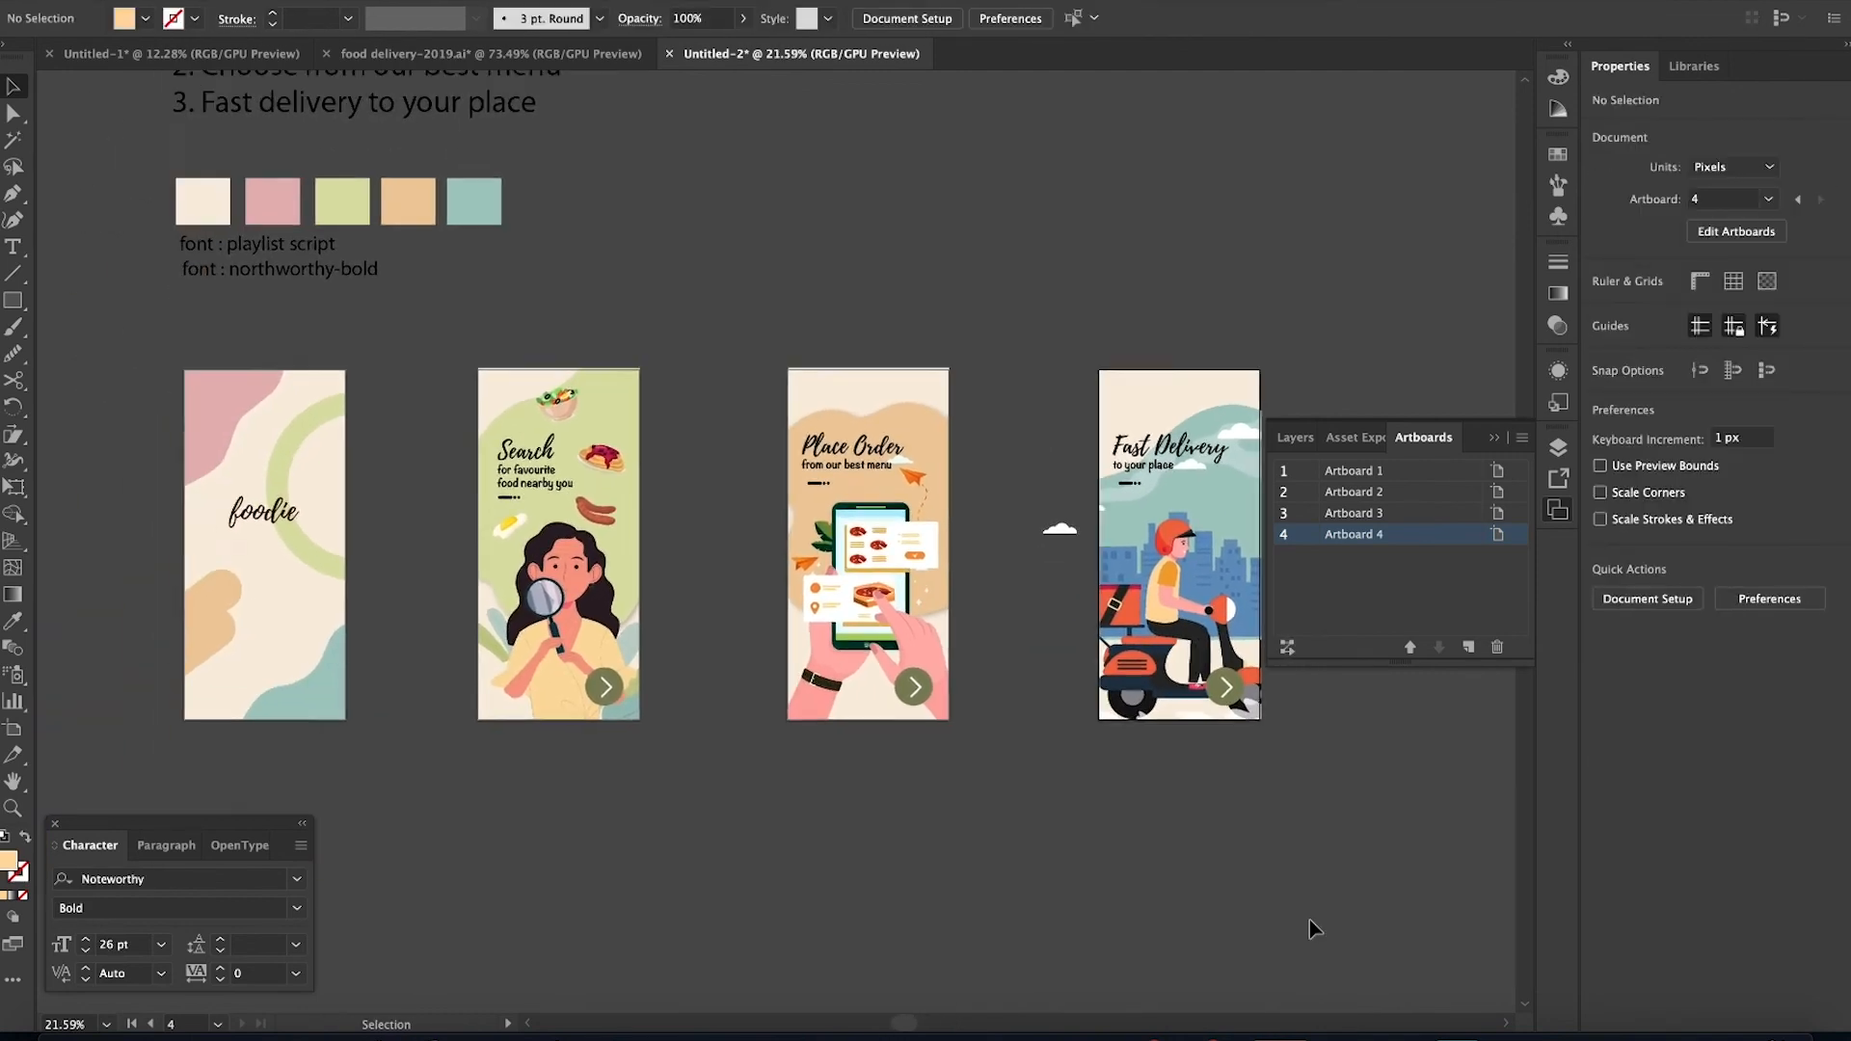
{"action": "scroll", "coordinate": [1310, 920], "scroll_direction": "down", "scroll_amount": 5}
{"action": "scroll", "coordinate": [1309, 919], "scroll_direction": "left", "scroll_amount": 2}
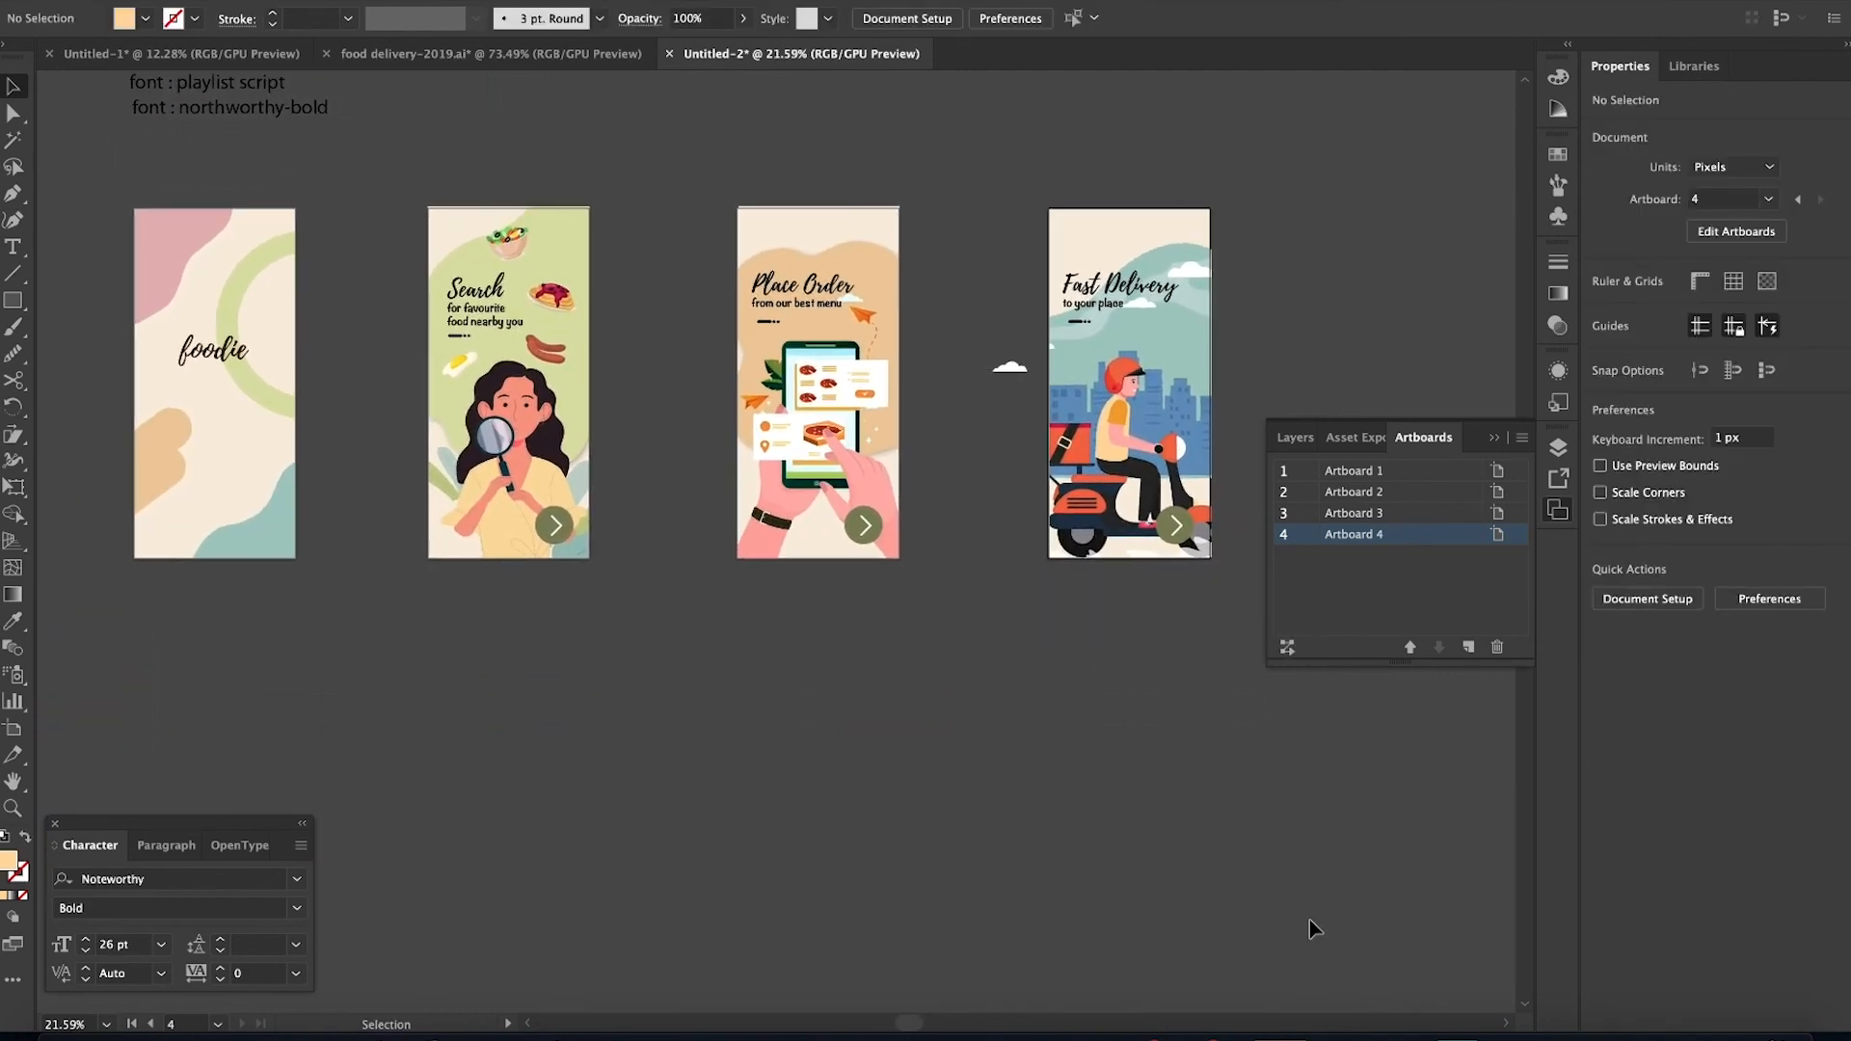